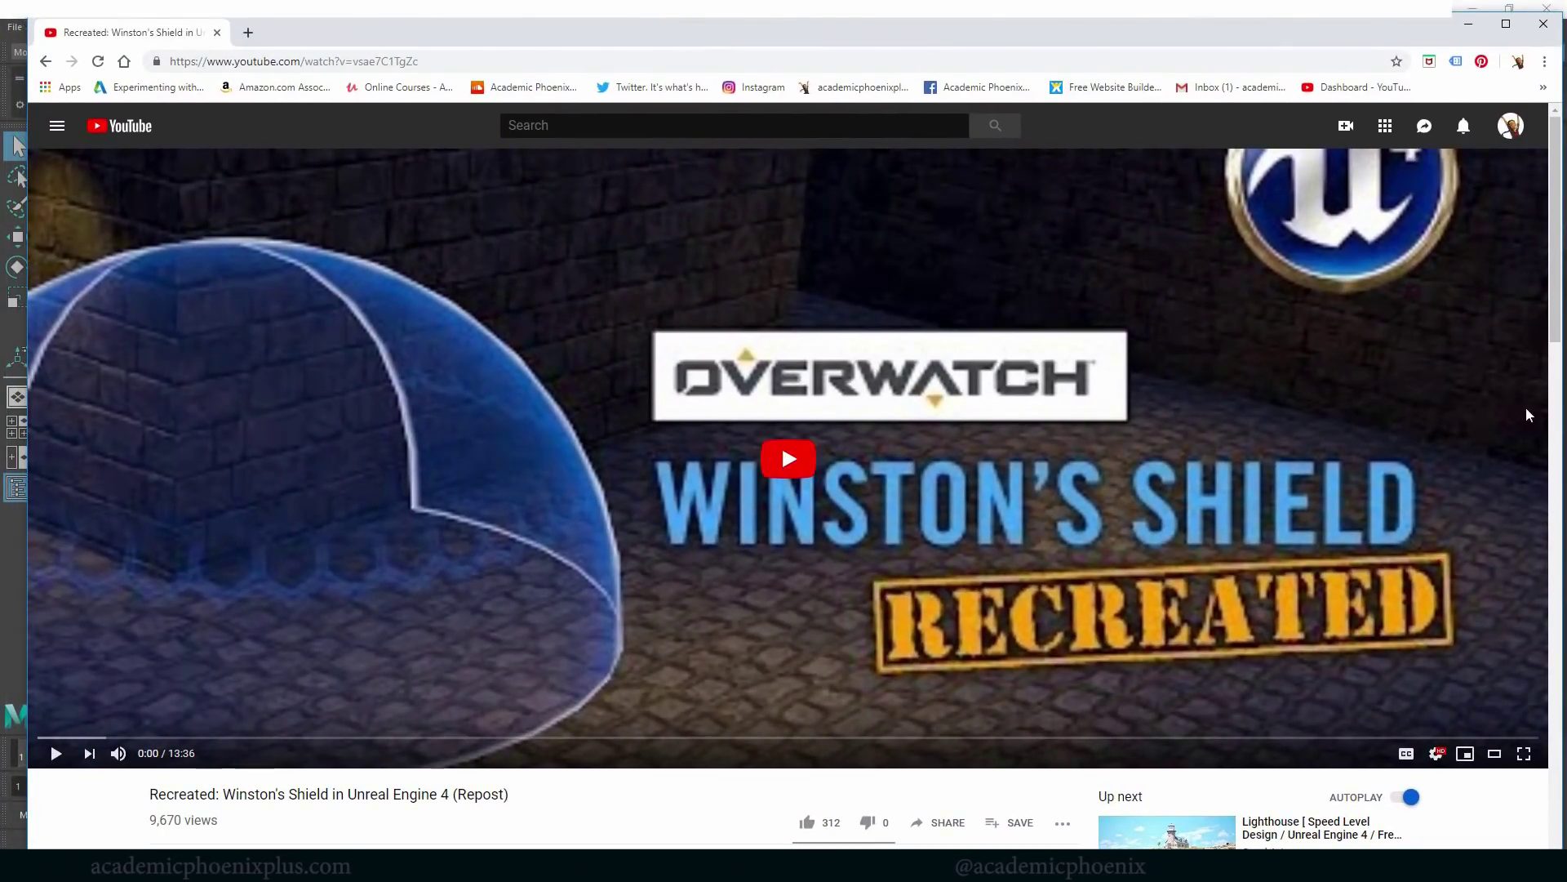
# Mute the Winston's Shield tutorial video and skim its material-building sections and the shield result in the scene.
pyautogui.scroll(-2, 1546, 333)
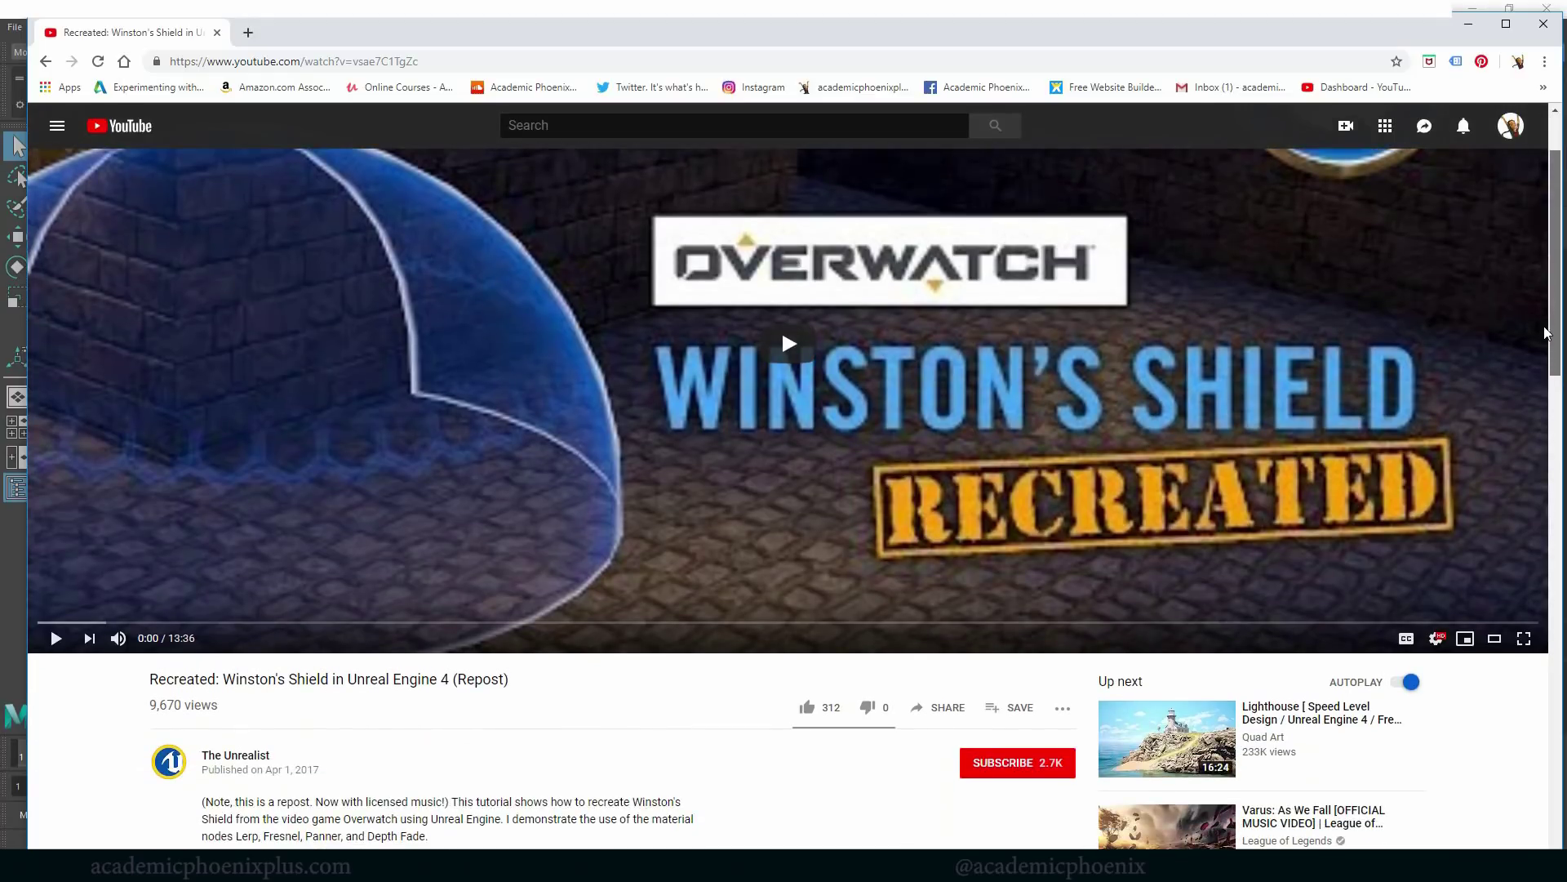
pyautogui.scroll(2, 1546, 332)
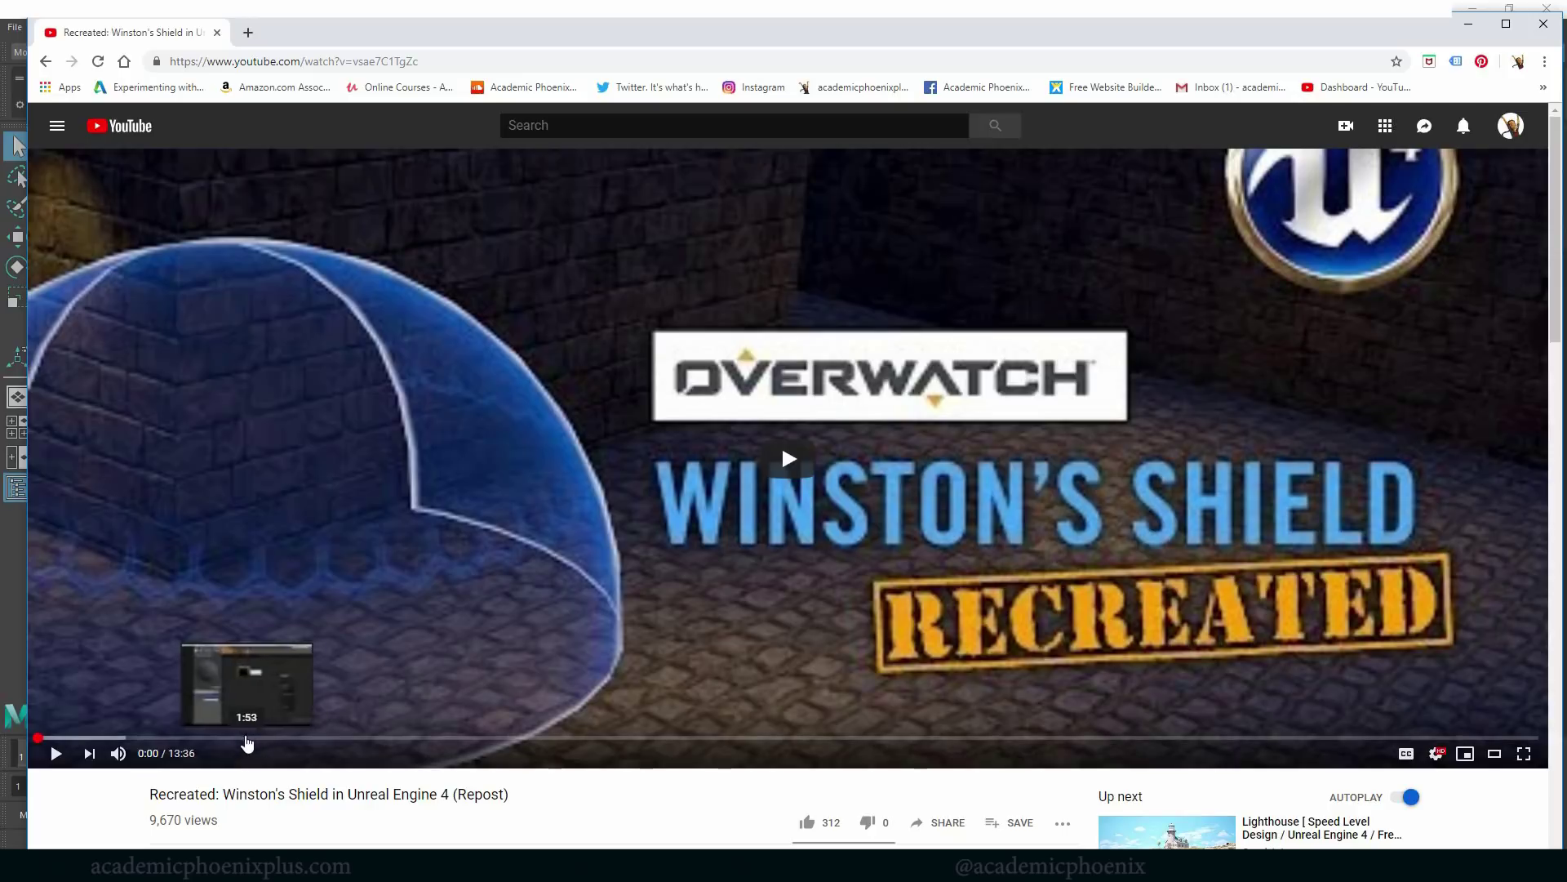
pyautogui.click(308, 738)
pyautogui.moveTo(365, 743); pyautogui.dragTo(593, 738)
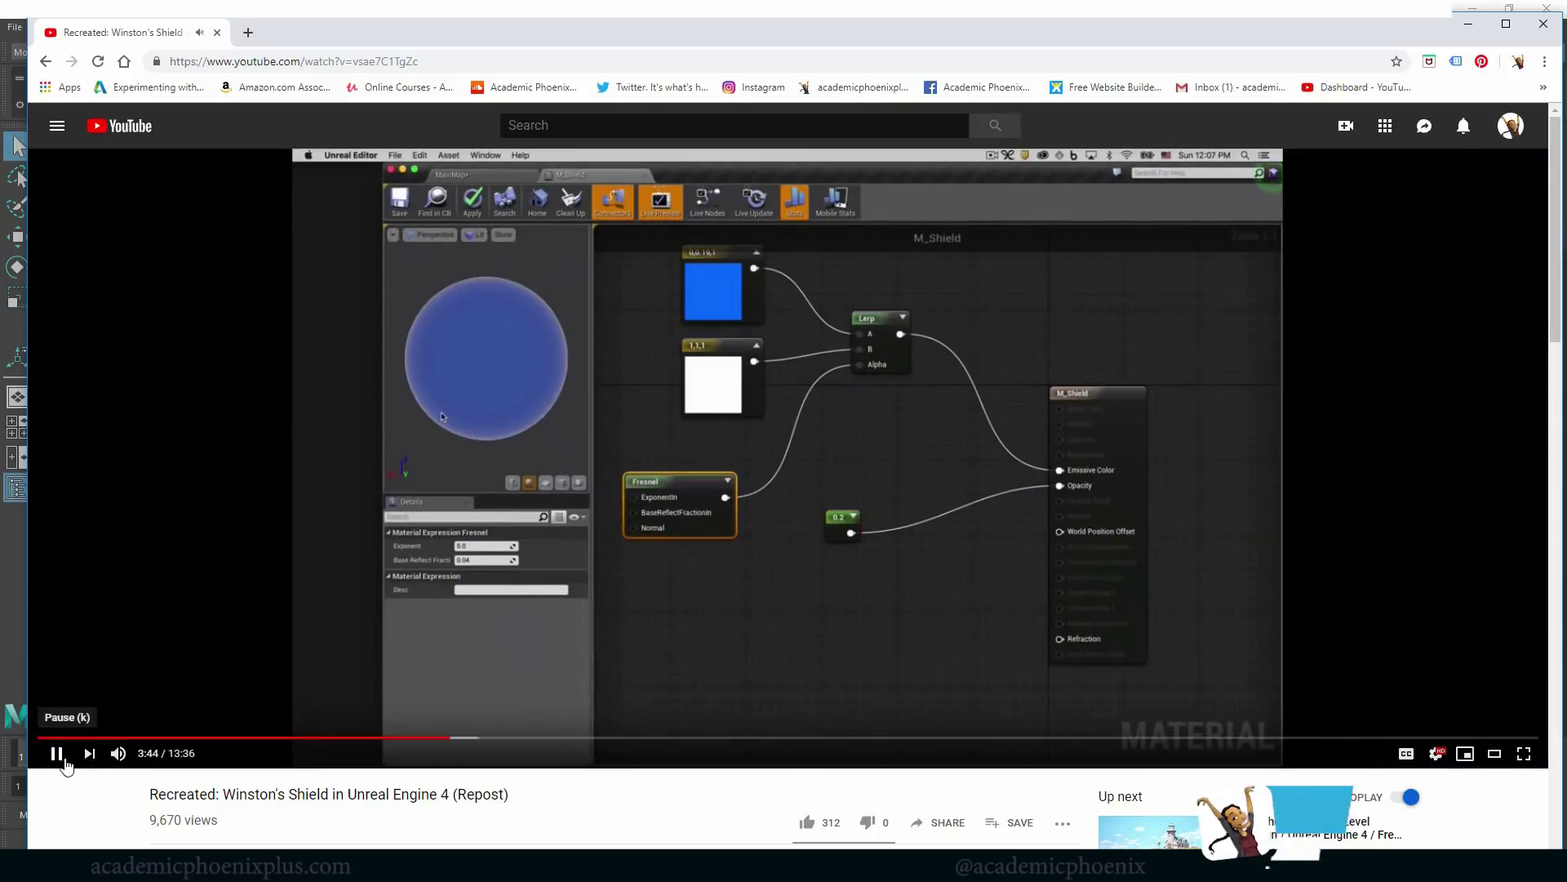
pyautogui.click(56, 753)
pyautogui.click(118, 753)
pyautogui.click(767, 743)
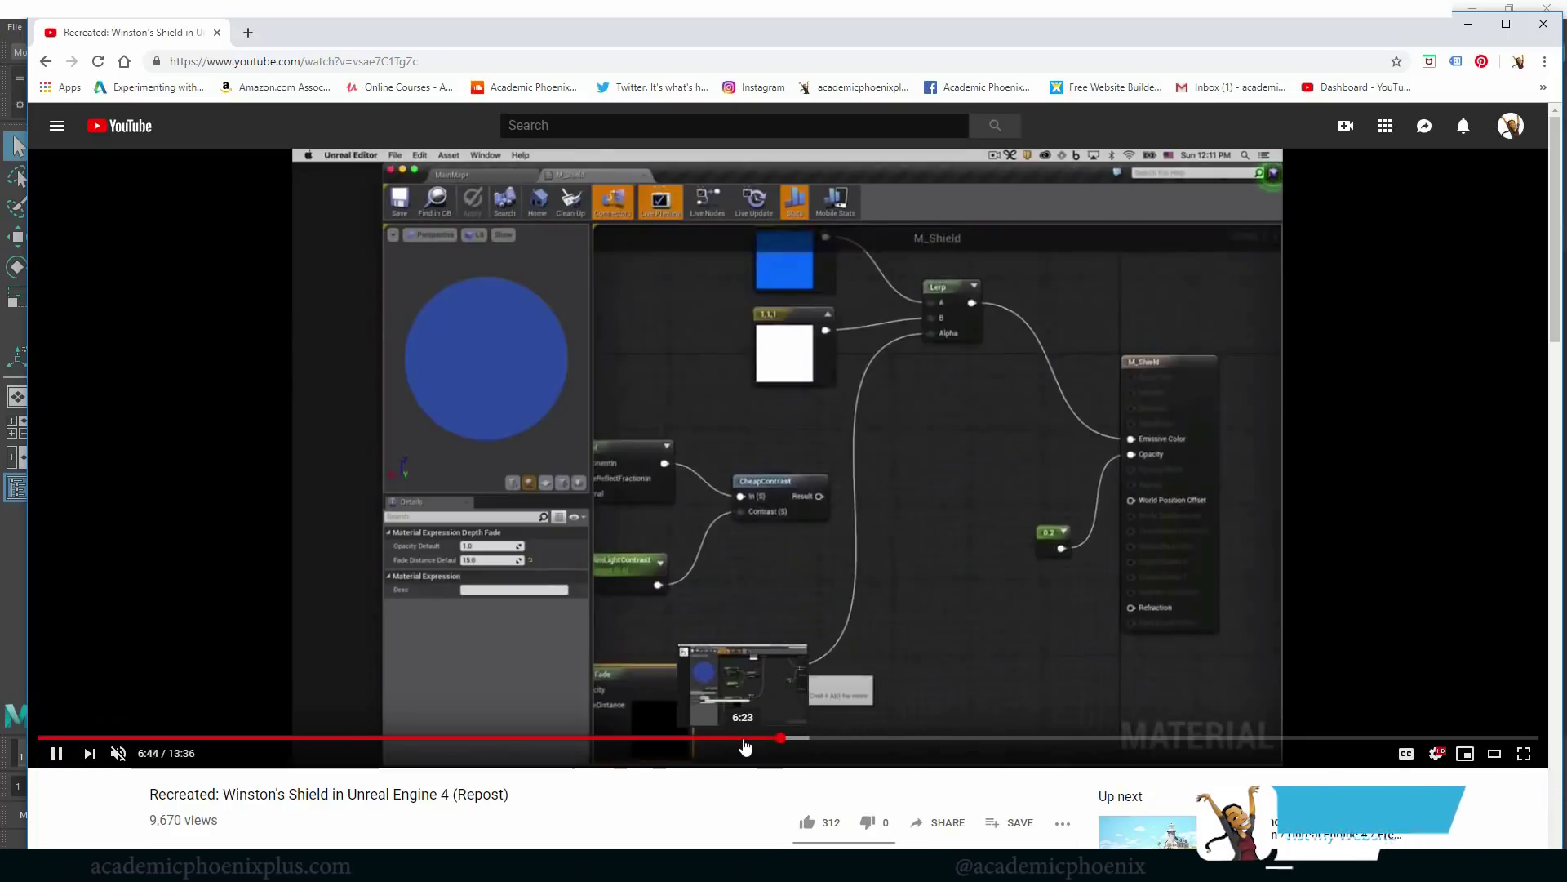
pyautogui.click(744, 738)
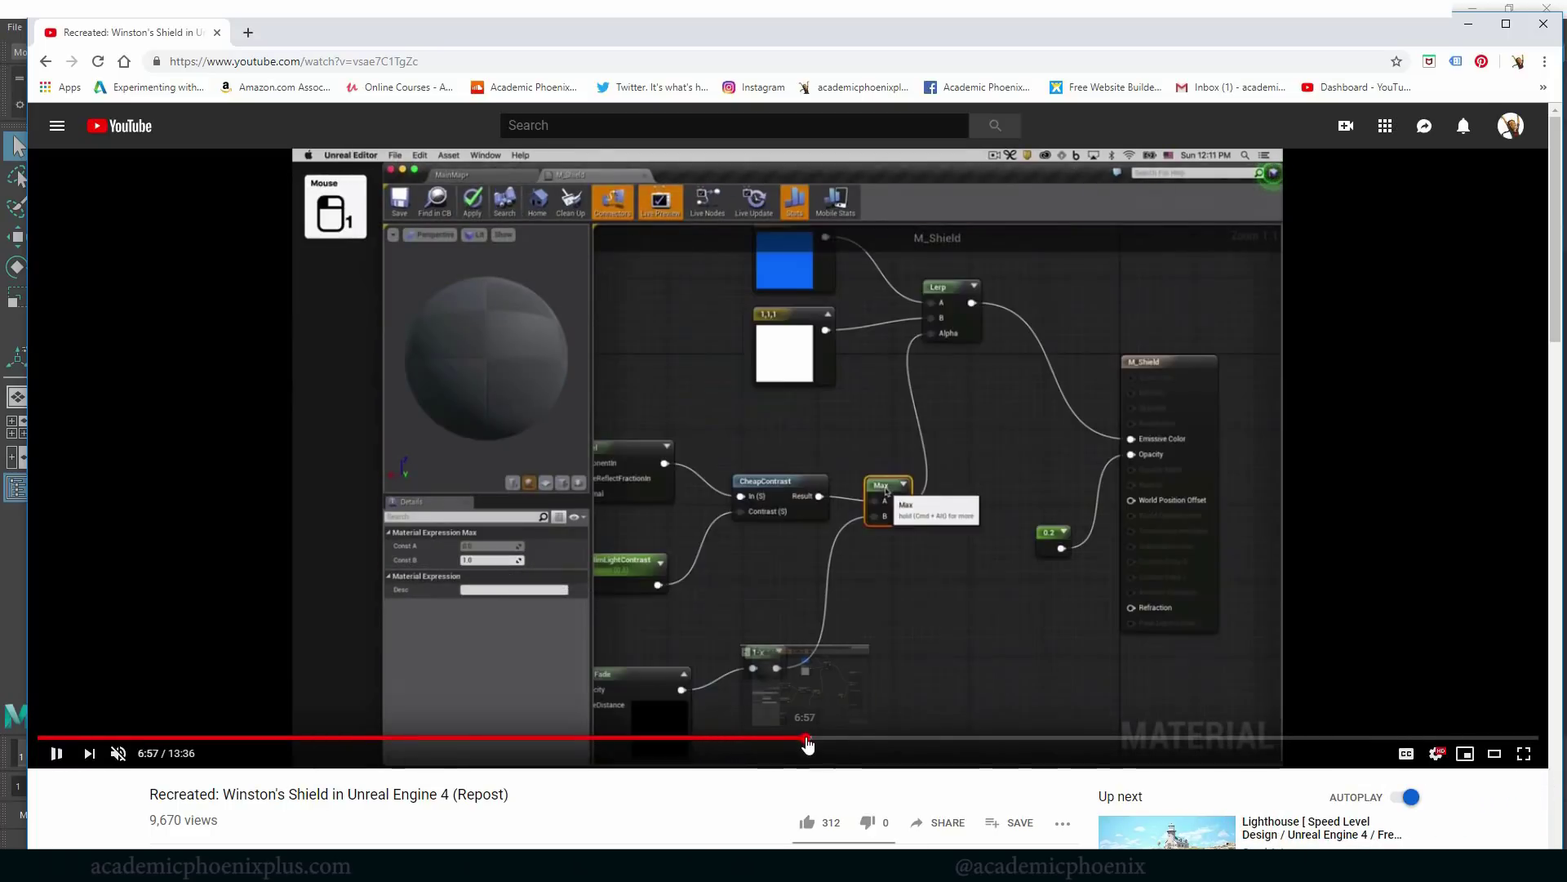
pyautogui.click(822, 739)
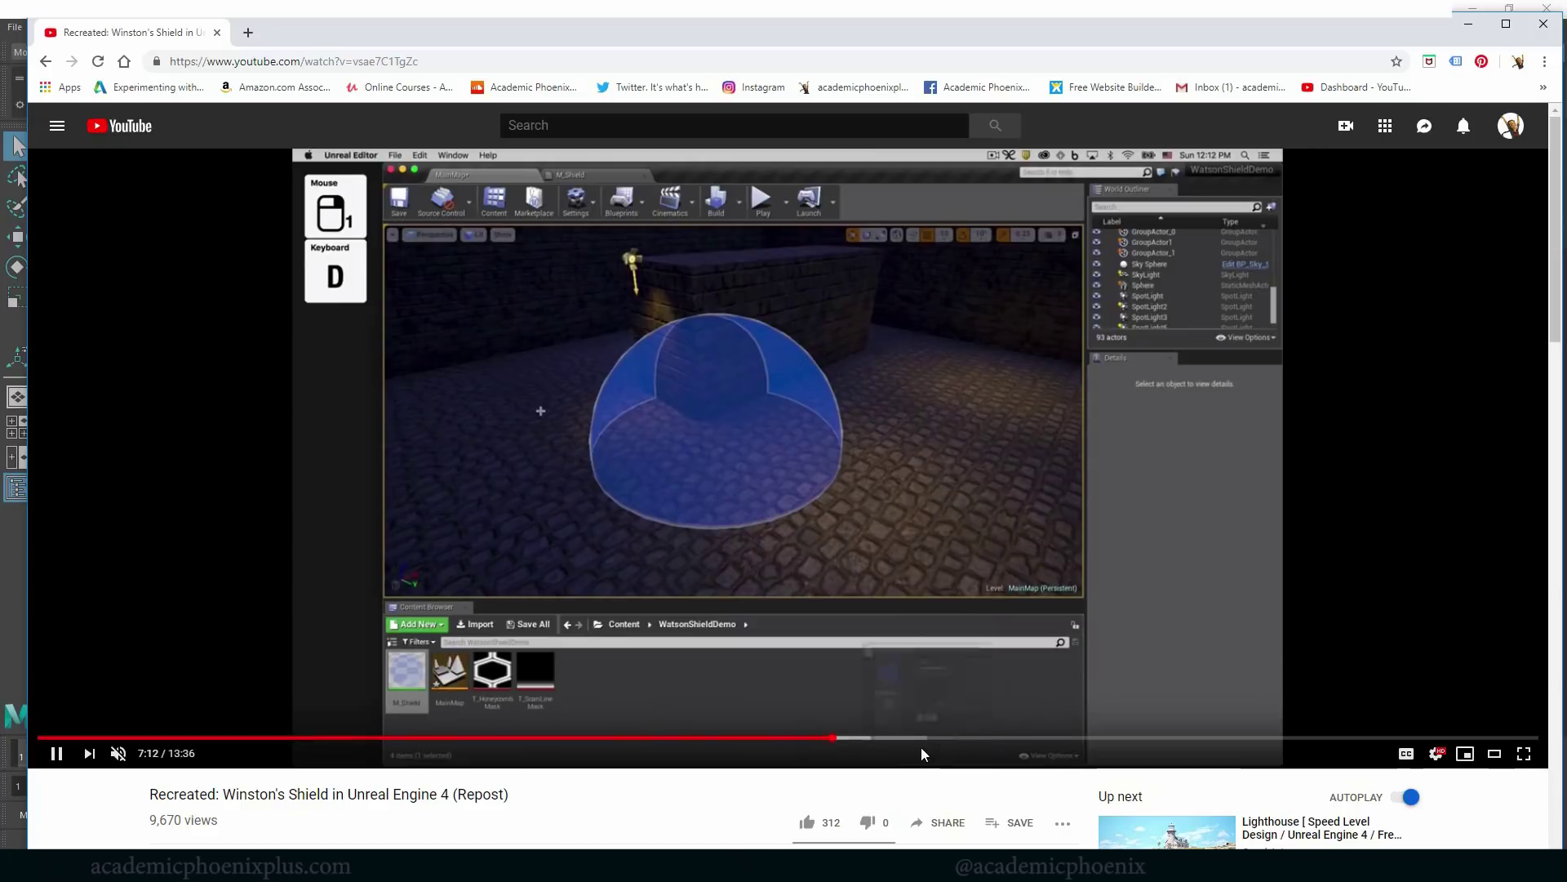
pyautogui.click(959, 739)
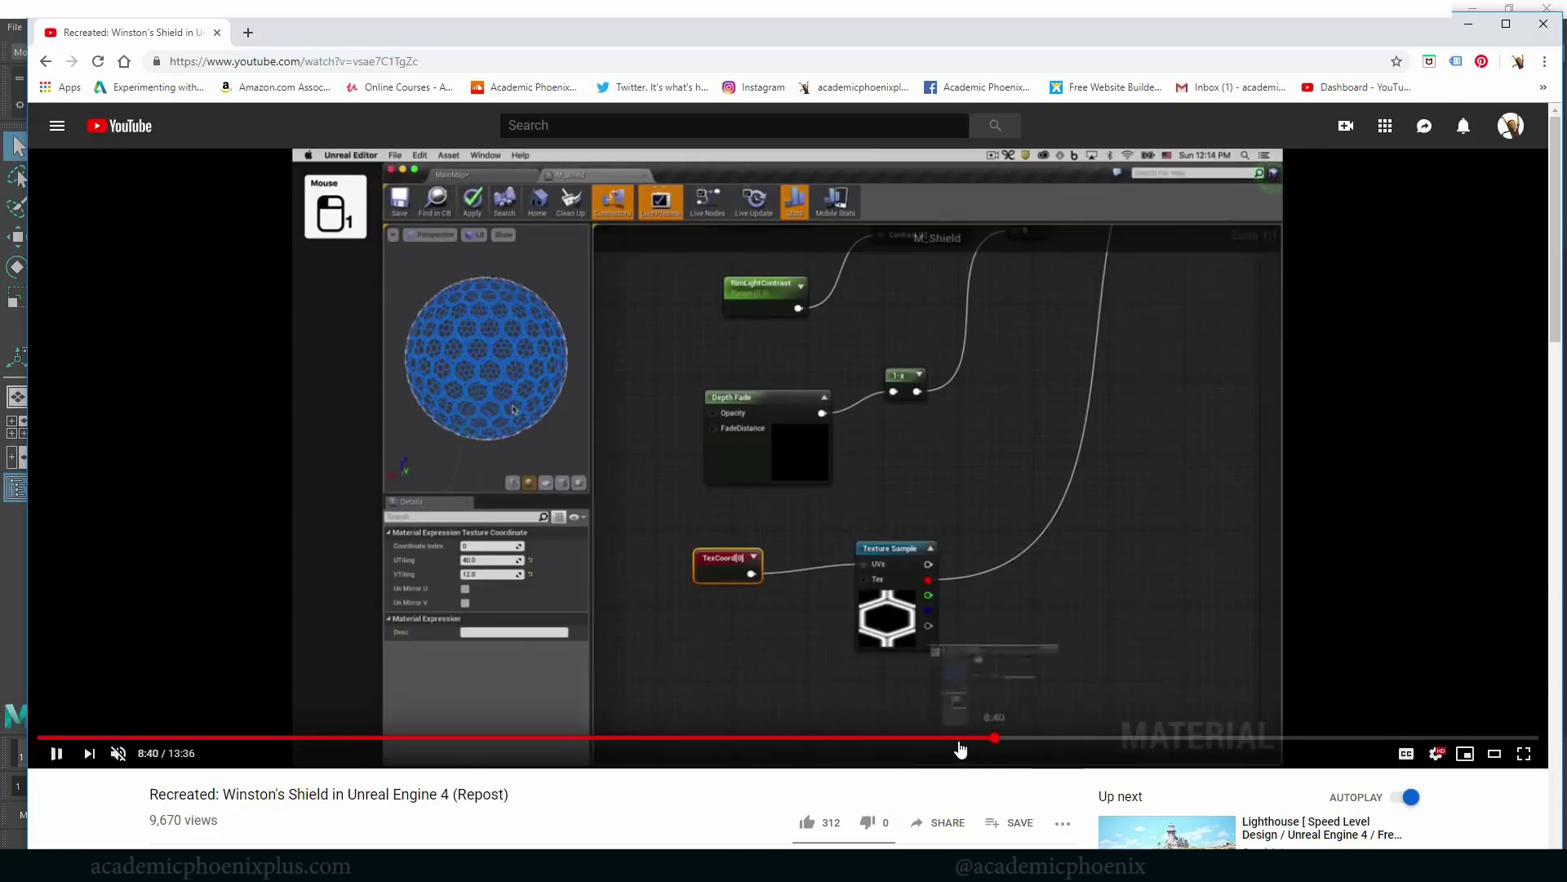
# Examine the in-game shield reference at about 5:03 in the video and switch to Maya.
pyautogui.moveTo(962, 740); pyautogui.dragTo(594, 738)
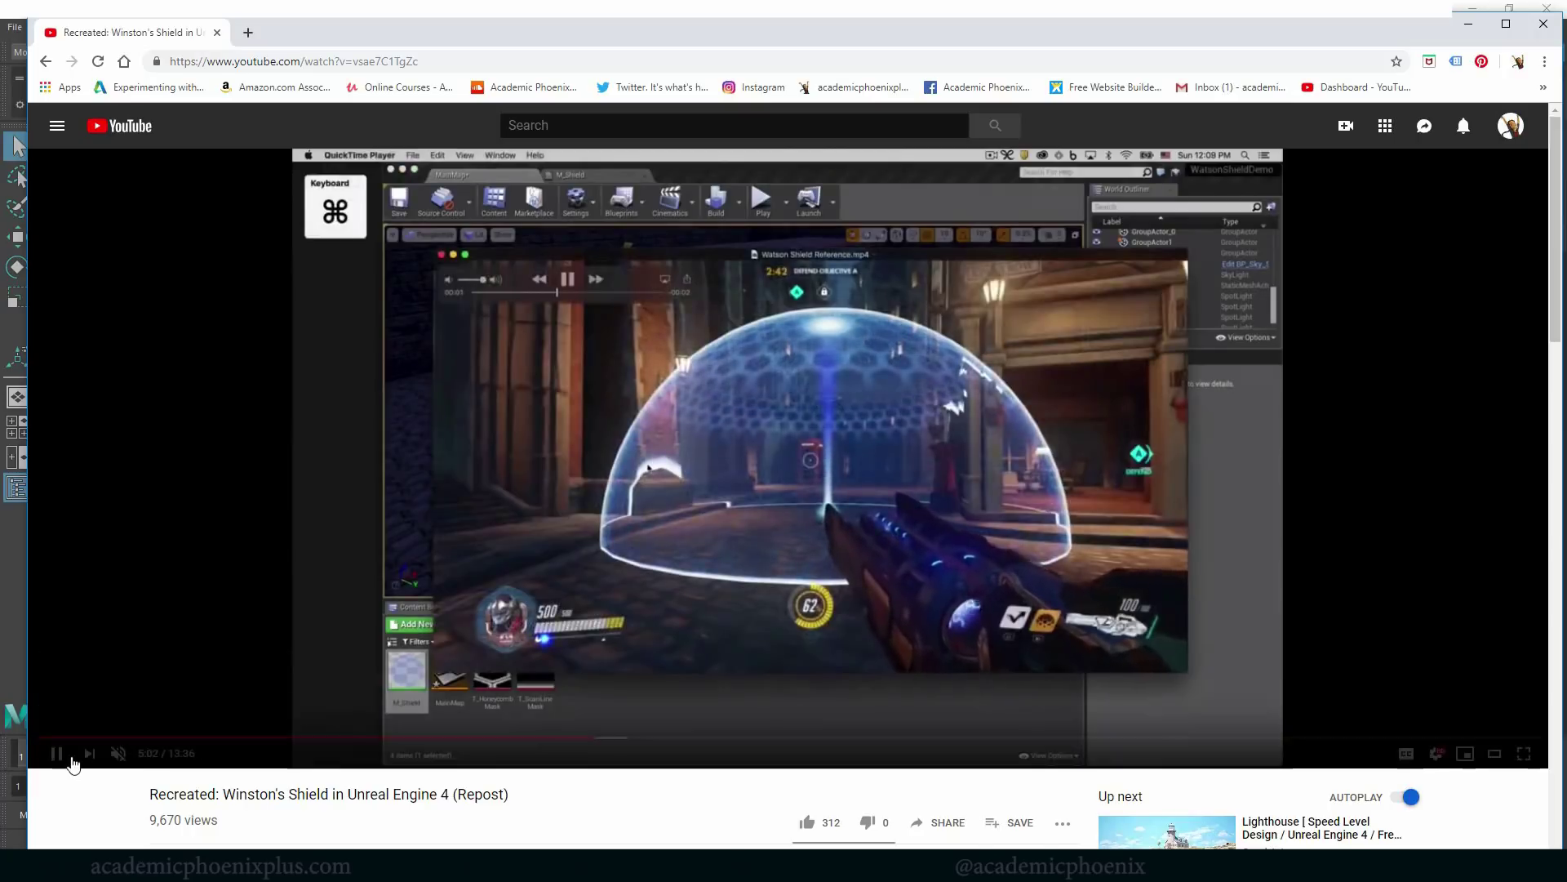
pyautogui.click(874, 345)
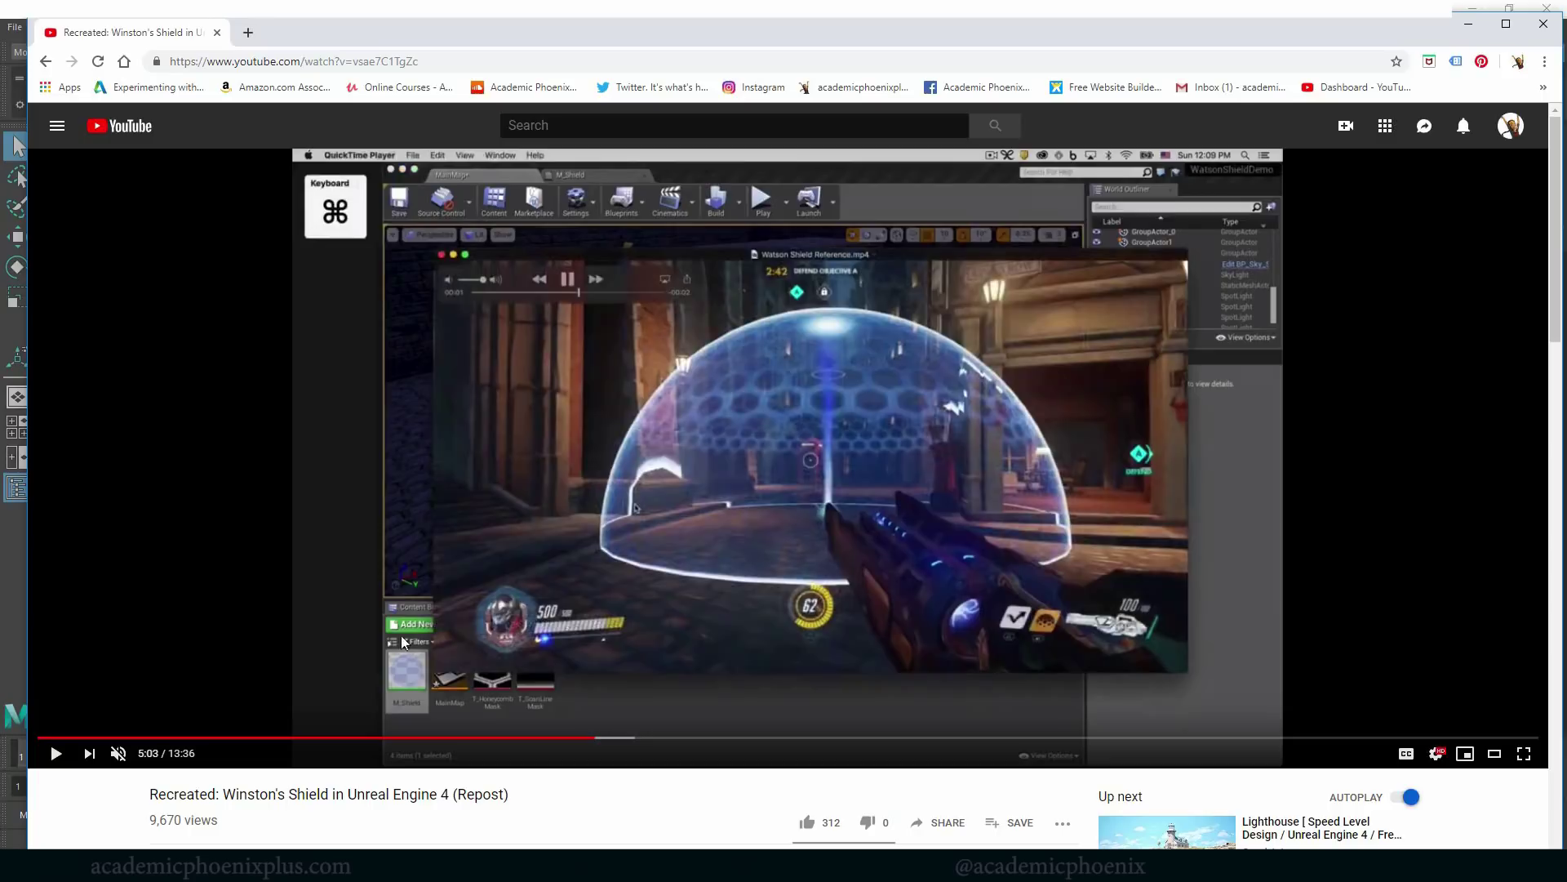
pyautogui.click(55, 753)
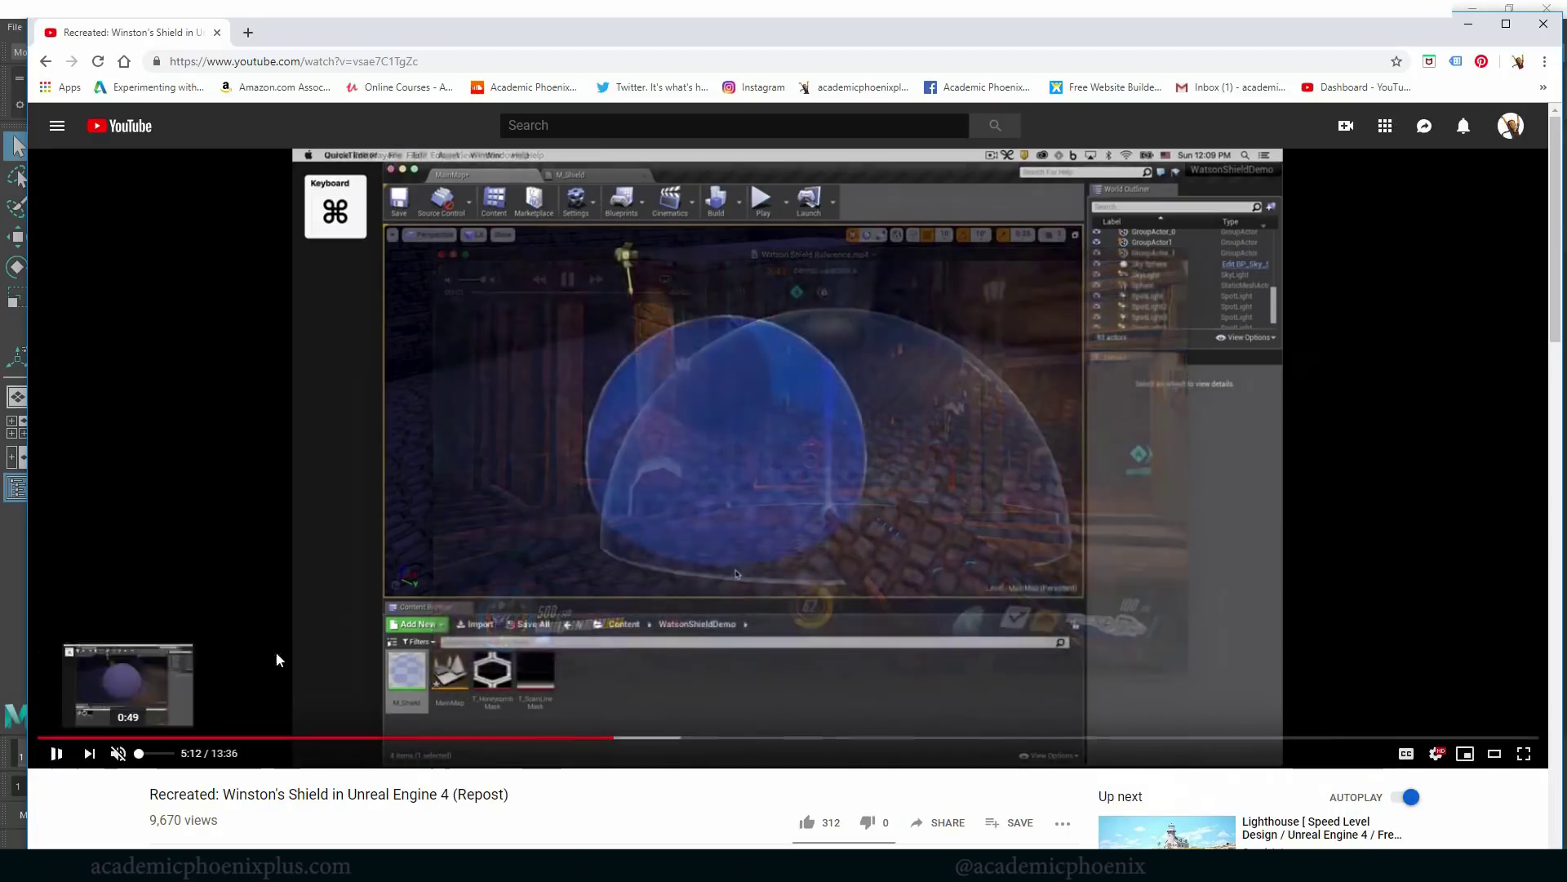
pyautogui.click(1468, 24)
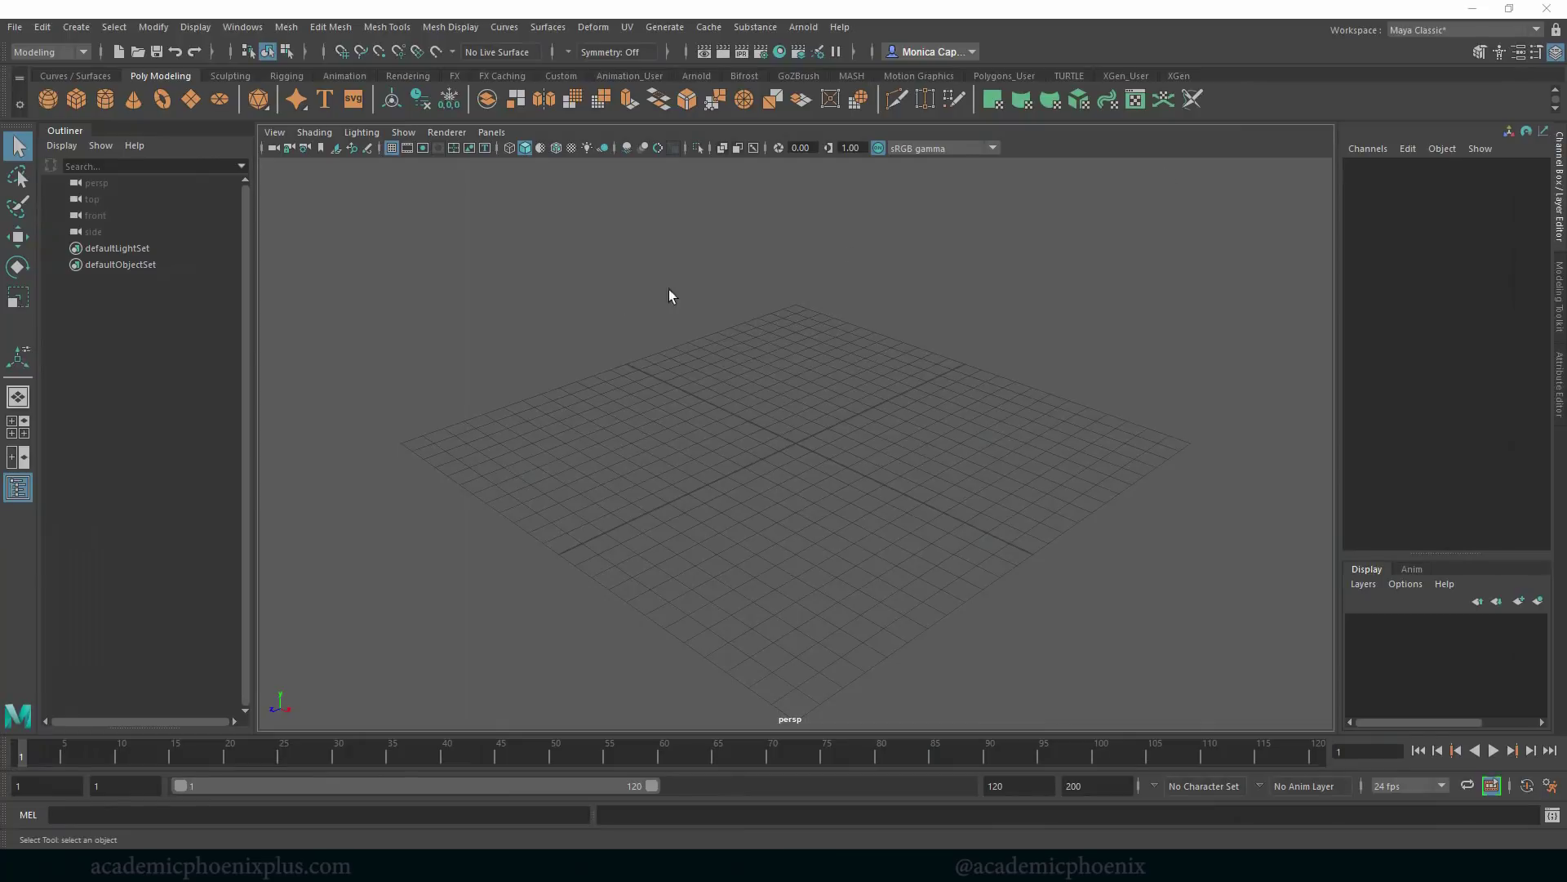
# Create a polygon sphere, scale it uniformly to about 5.13 and raise it to about 2.13 in Y.
pyautogui.click(51, 99)
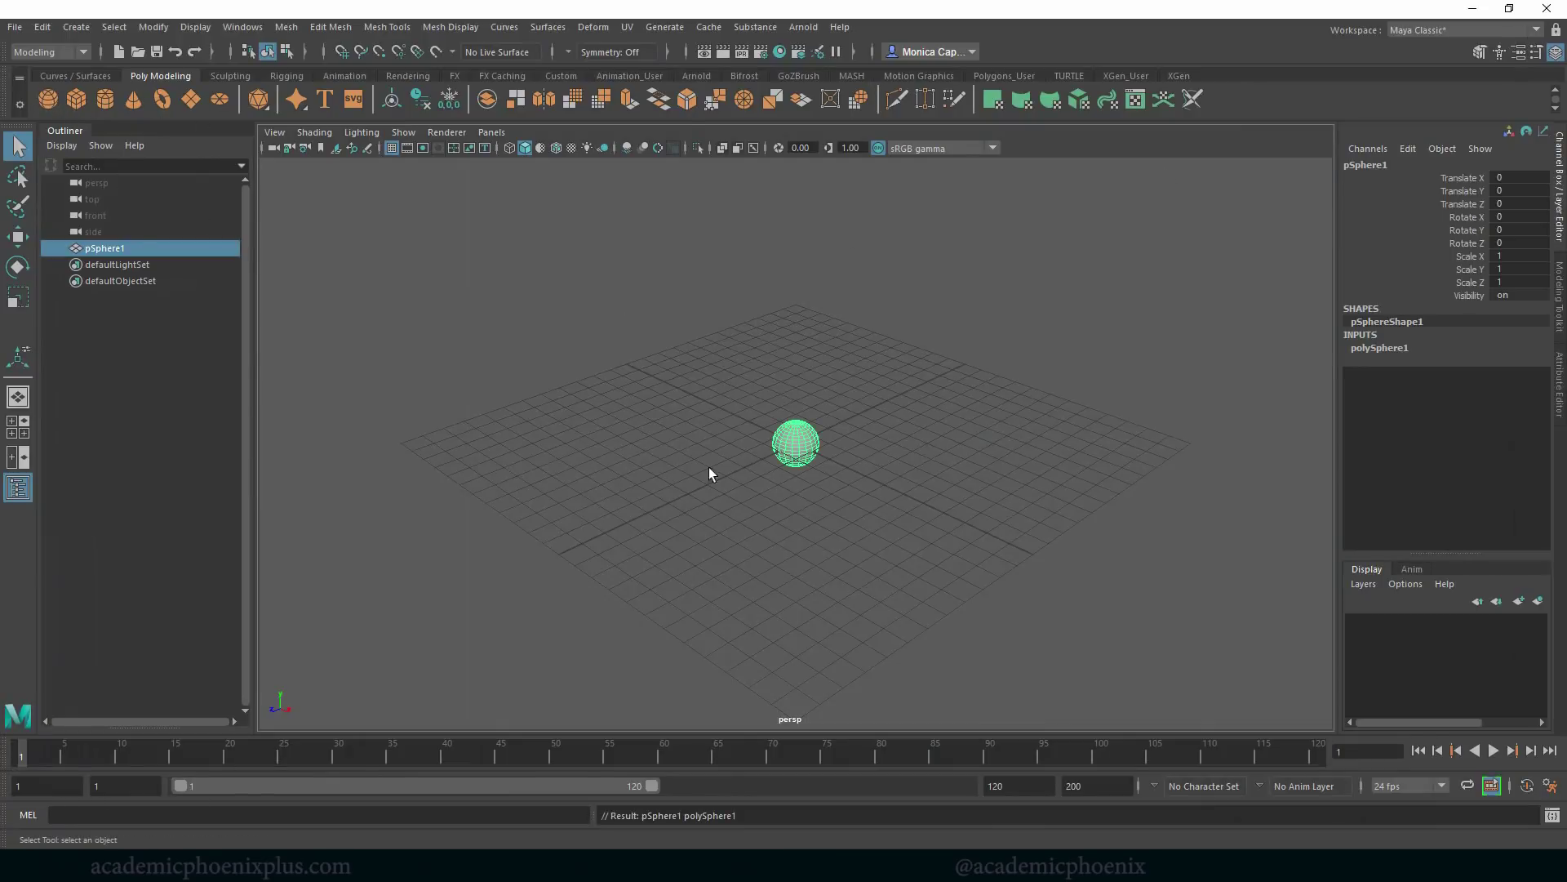
pyautogui.press('r')
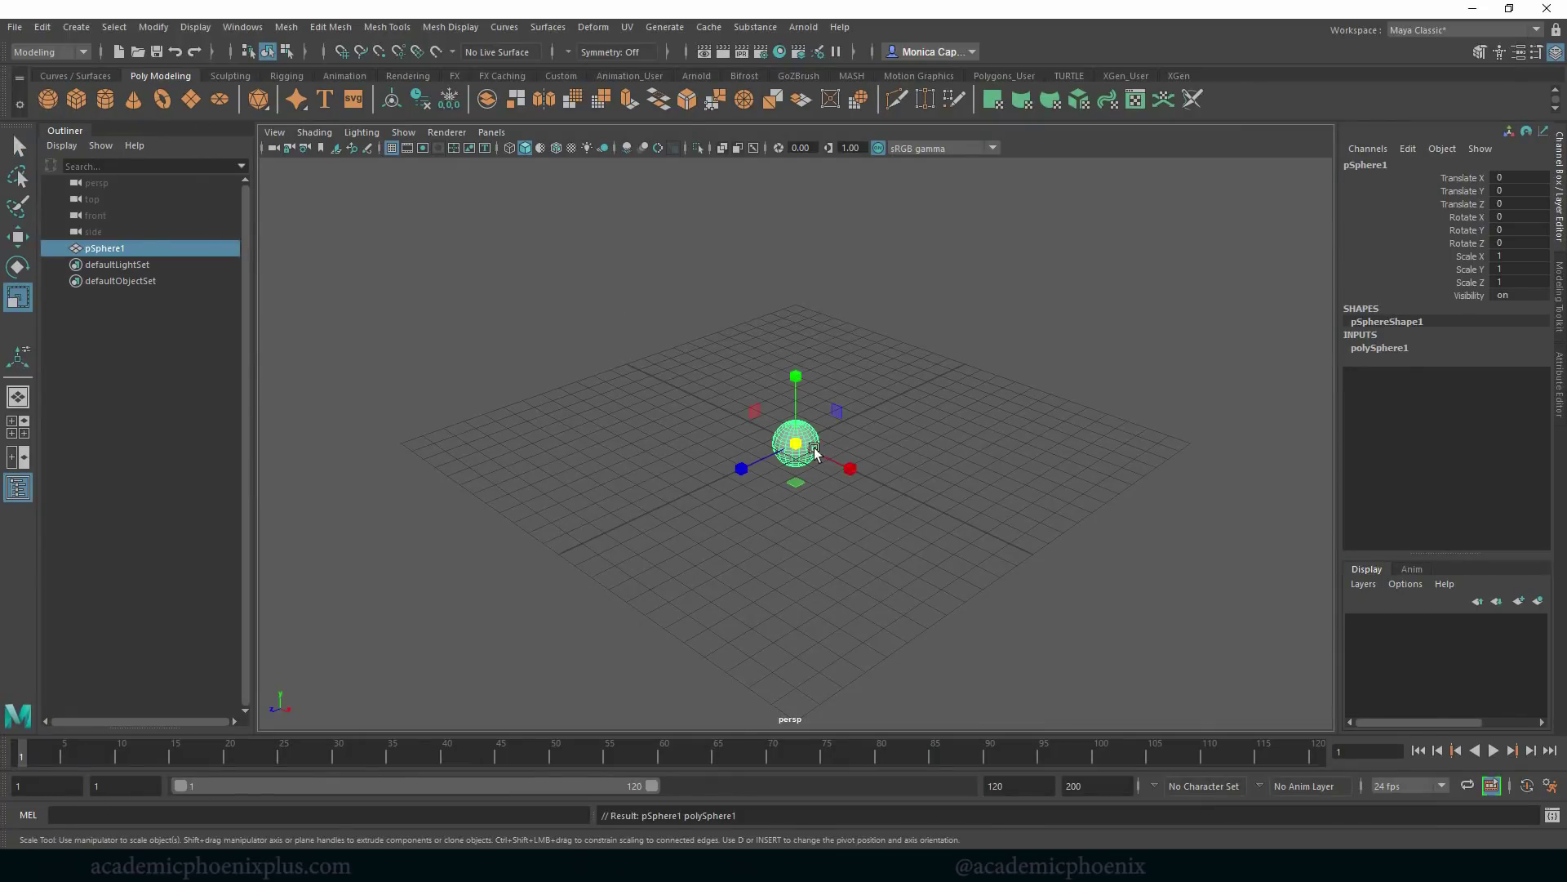
pyautogui.moveTo(796, 443); pyautogui.dragTo(899, 399)
pyautogui.press('w')
pyautogui.moveTo(805, 375); pyautogui.dragTo(800, 322)
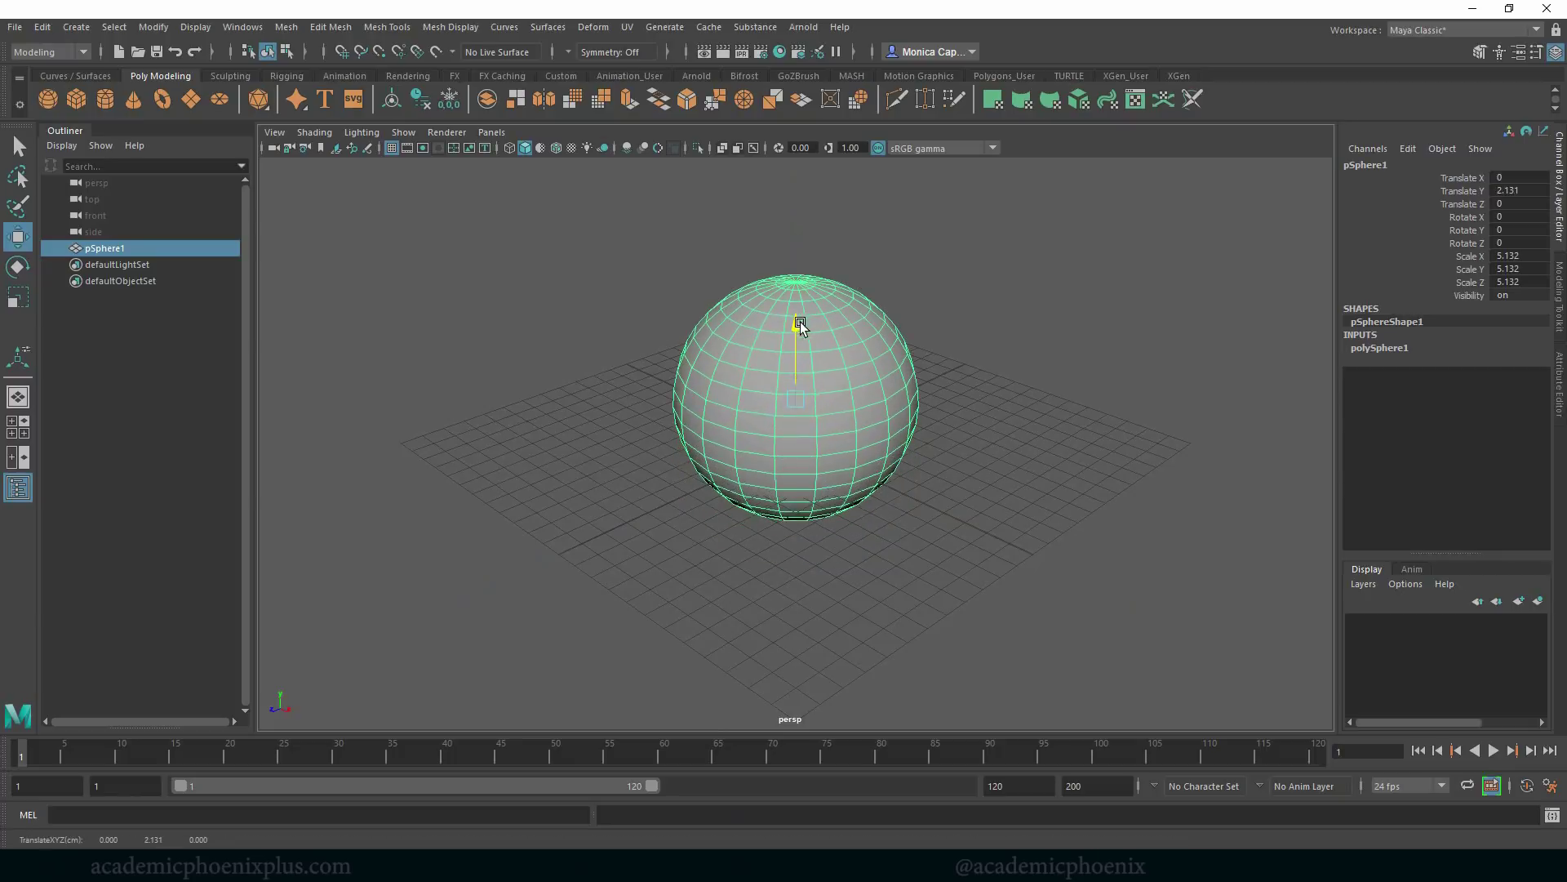
# Create a polygon plane at the origin and scale it uniformly to about 24.3 as the ground.
pyautogui.click(192, 101)
pyautogui.press('r')
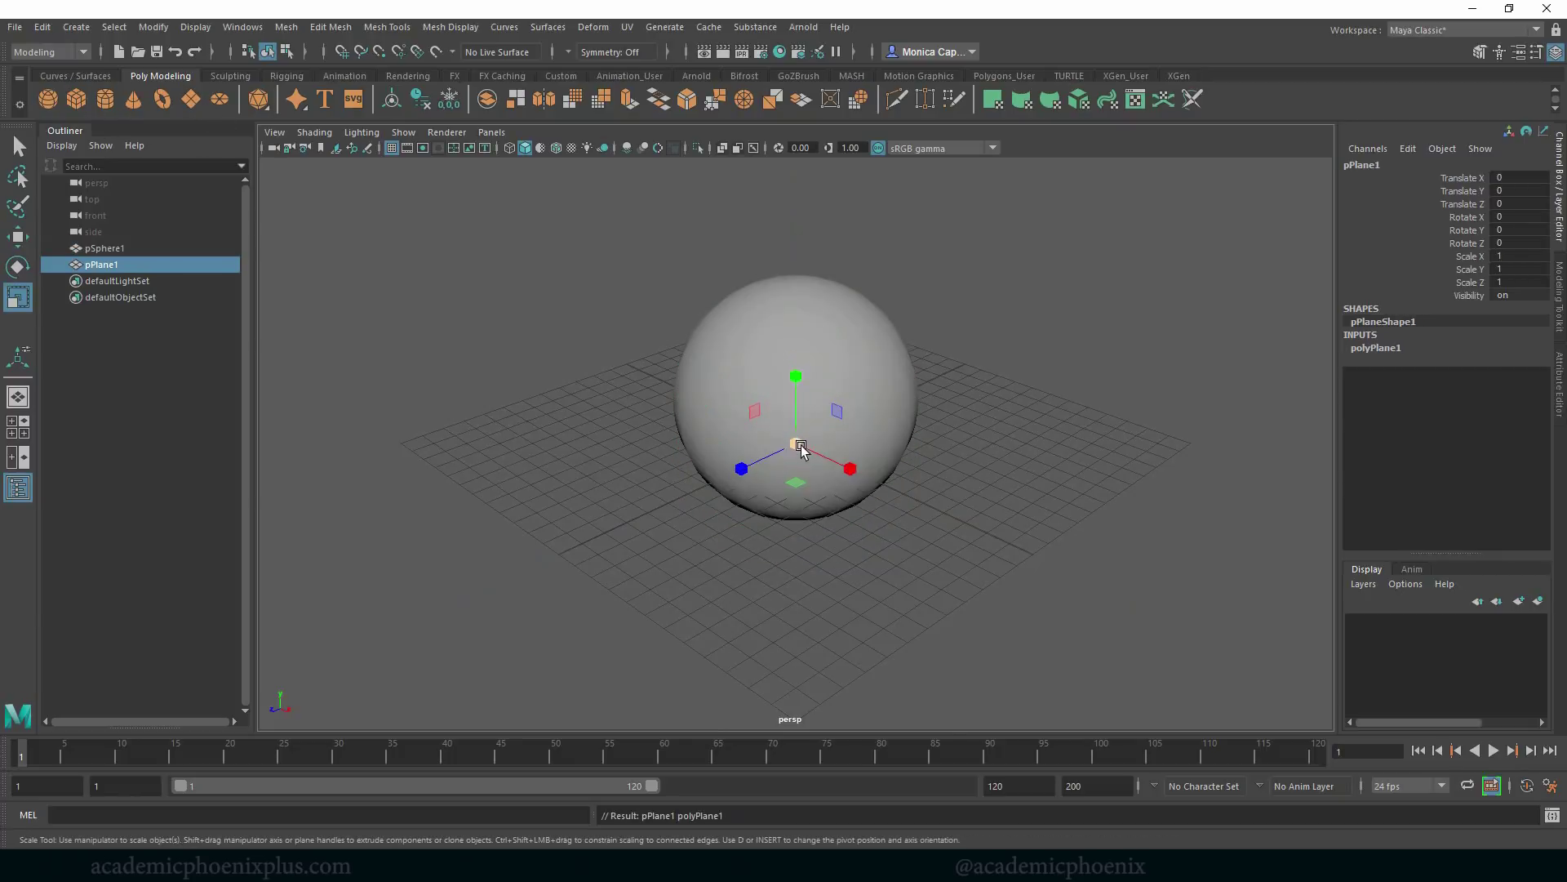
pyautogui.moveTo(796, 443); pyautogui.dragTo(1032, 423)
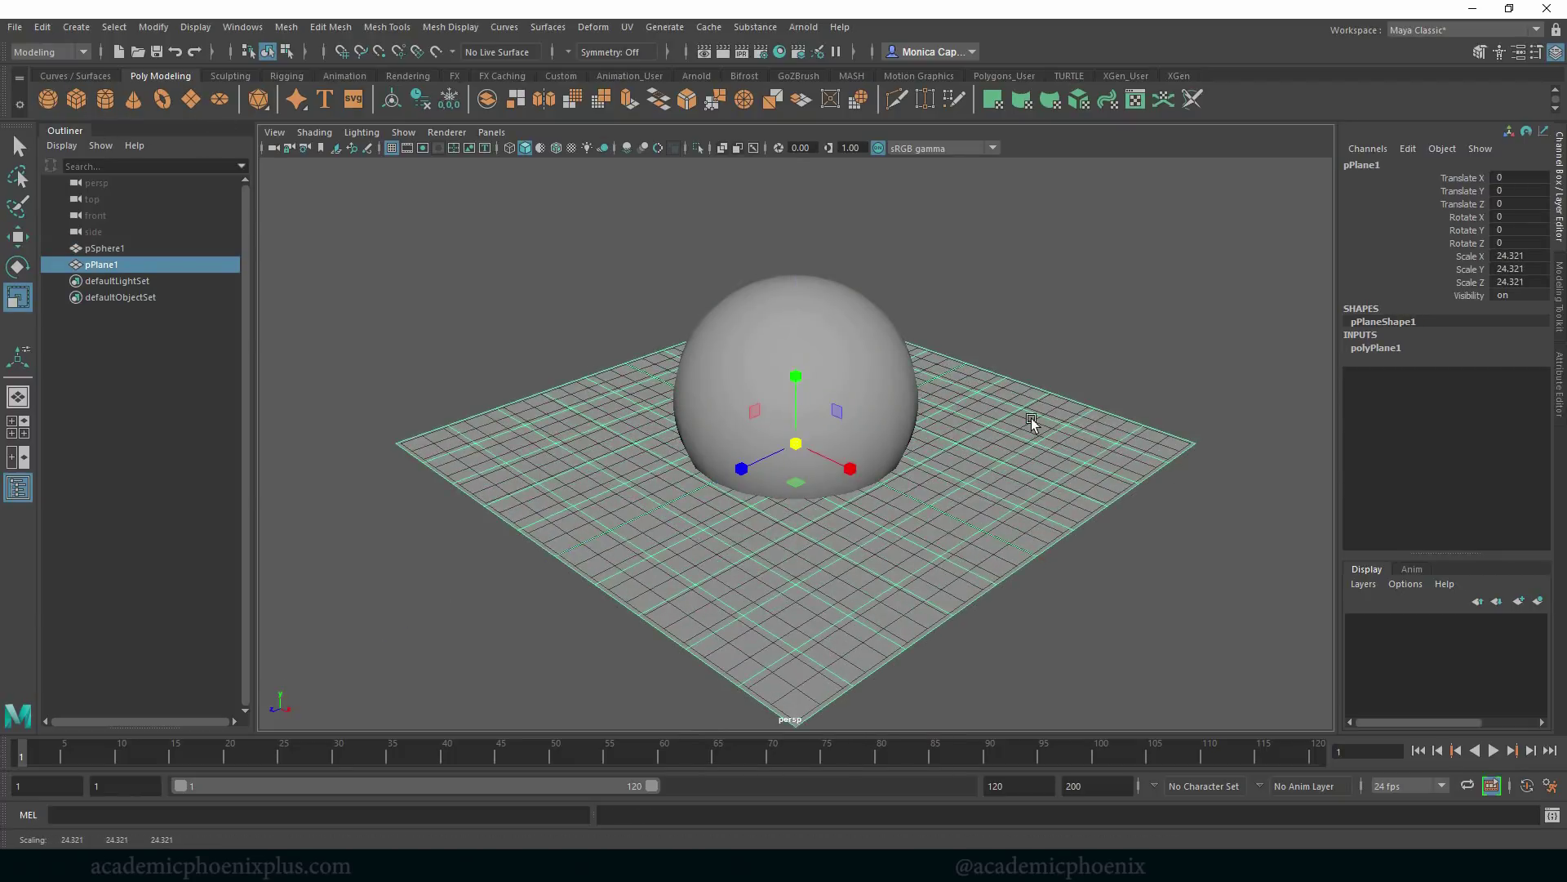
# Create a polygon cube and raise it to about 1.7 in Y inside the sphere.
pyautogui.click(79, 98)
pyautogui.press('w')
pyautogui.moveTo(799, 386); pyautogui.dragTo(814, 331)
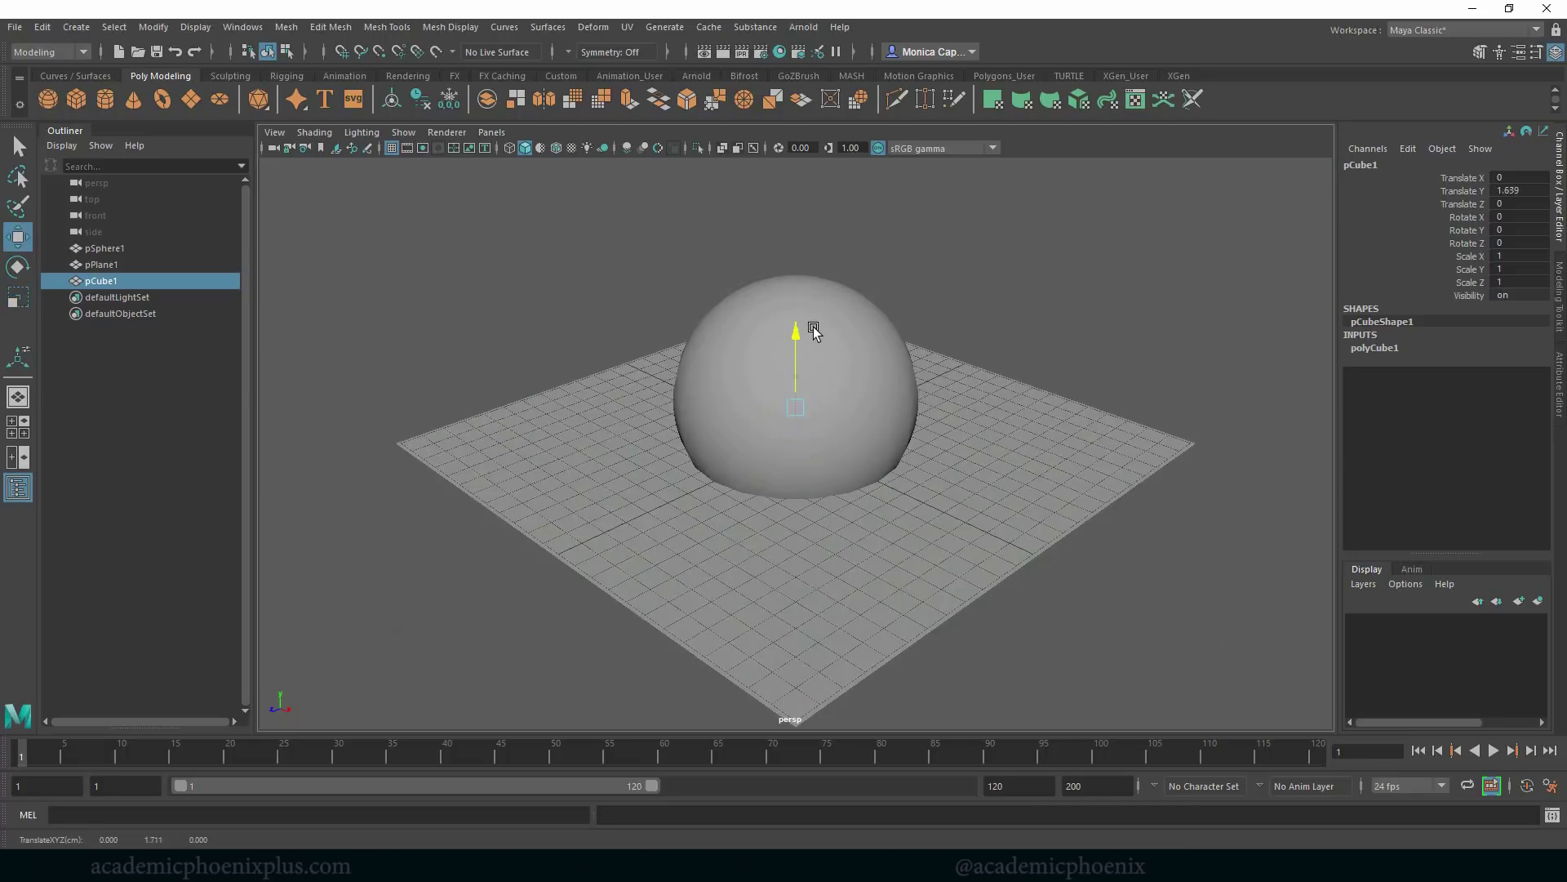
pyautogui.click(906, 351)
pyautogui.keyDown('alt'); pyautogui.moveTo(987, 360); pyautogui.dragTo(645, 412); pyautogui.keyUp('alt')
pyautogui.hotkey('ctrl', 'z')
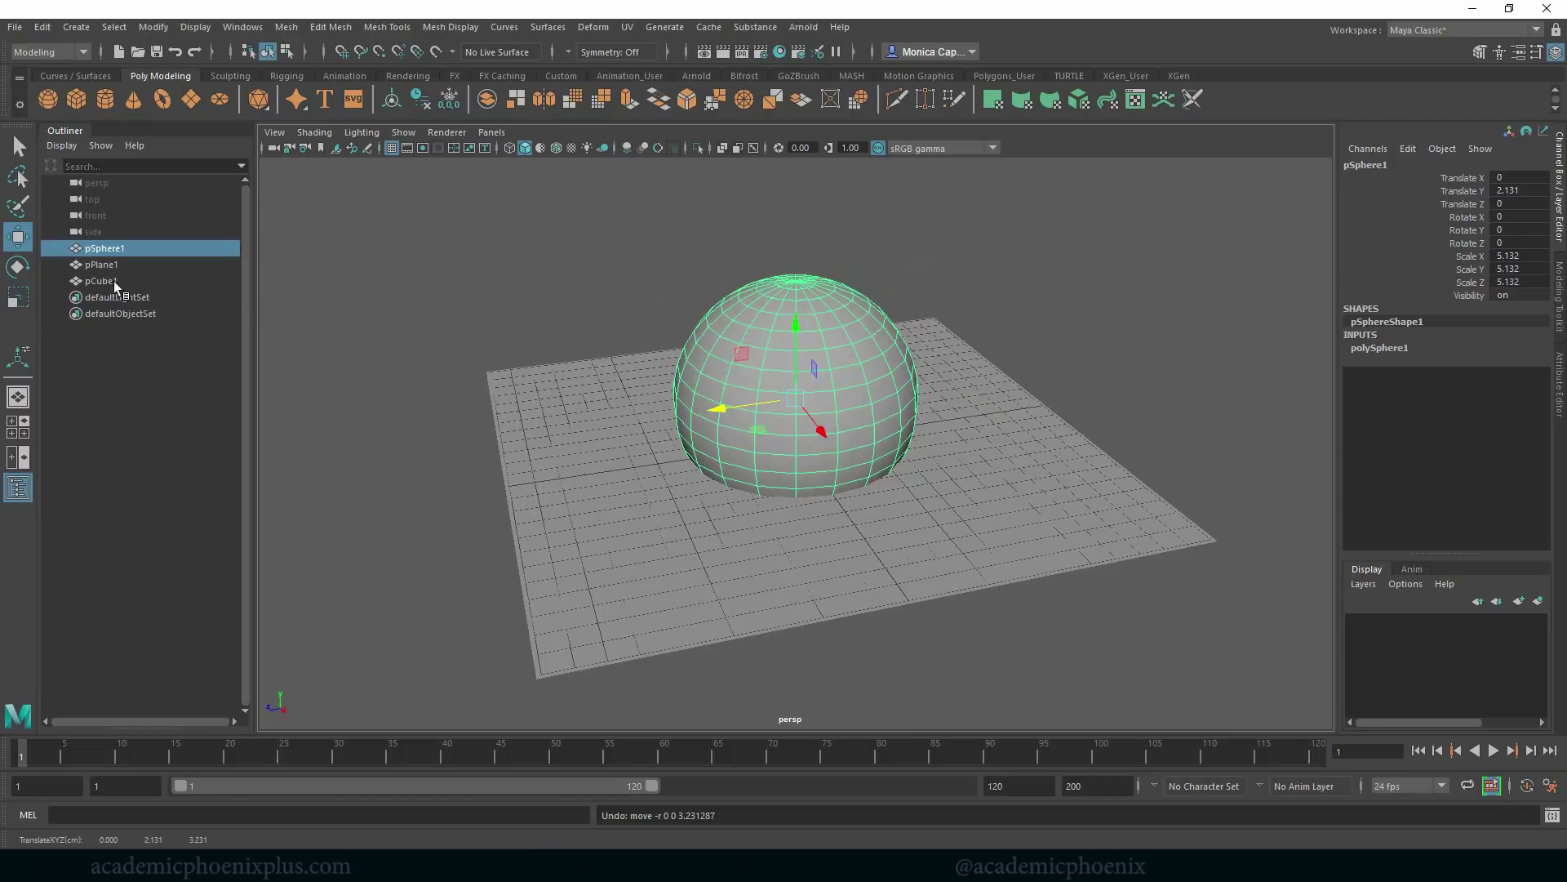
# Move the cube to the sphere's edge at about -5.02 in Z and lower it to about 0.97 in Y.
pyautogui.click(114, 281)
pyautogui.moveTo(797, 404); pyautogui.dragTo(874, 395)
pyautogui.keyDown('alt'); pyautogui.moveTo(916, 470); pyautogui.dragTo(1237, 431); pyautogui.keyUp('alt')
pyautogui.moveTo(671, 310); pyautogui.dragTo(673, 343)
# Scale the cube uniformly to about 5.62 and raise it to about 2.04 in Y so it rests near the plane.
pyautogui.press('r')
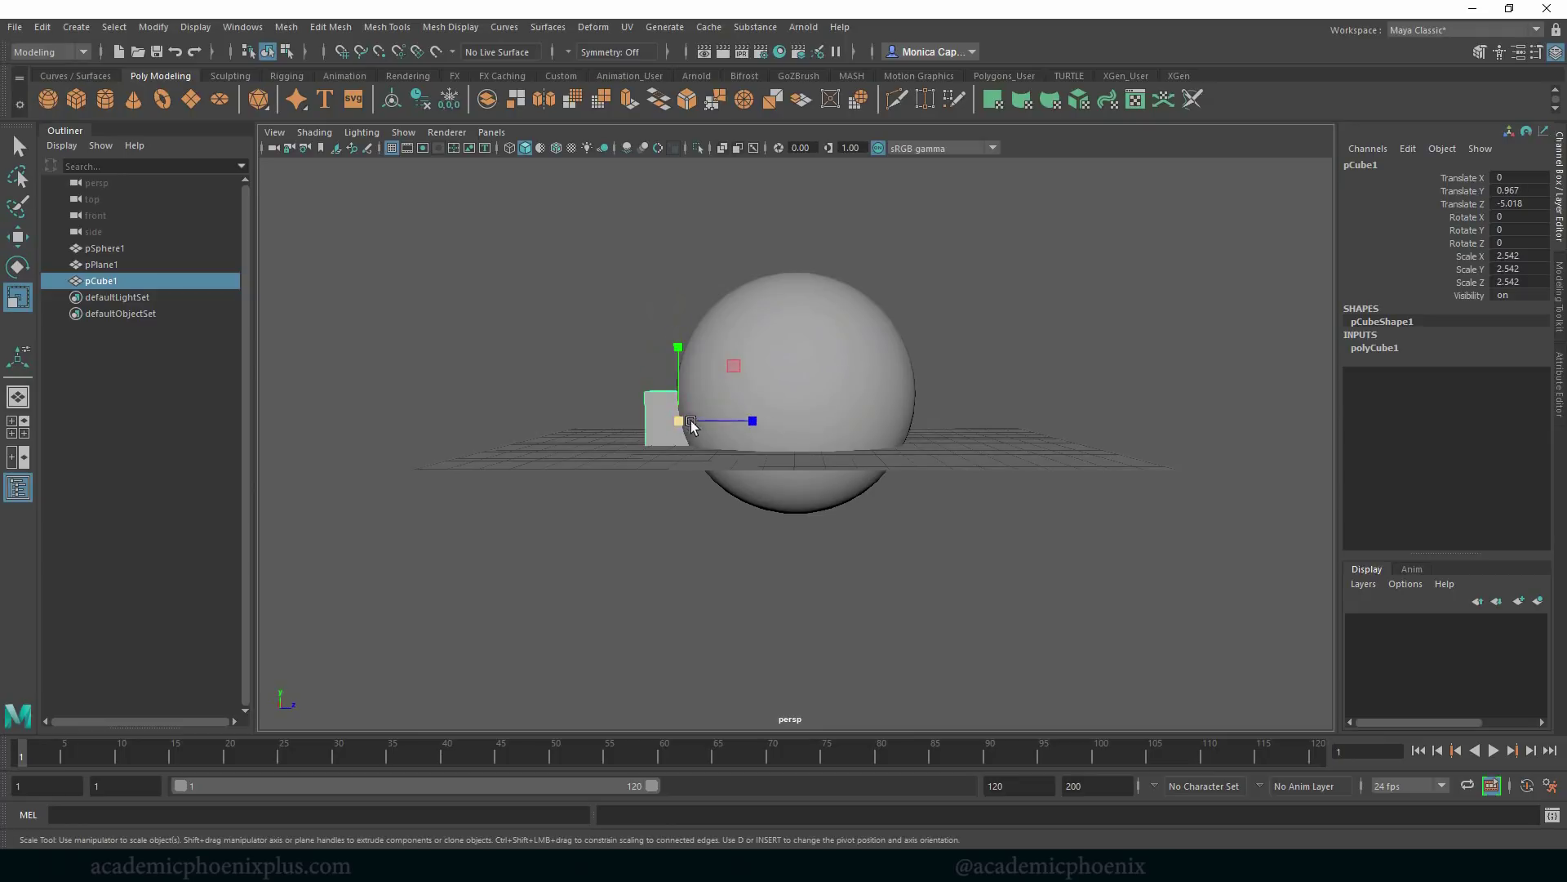
pyautogui.moveTo(690, 423); pyautogui.dragTo(745, 433)
pyautogui.press('w')
pyautogui.moveTo(669, 350); pyautogui.dragTo(693, 314)
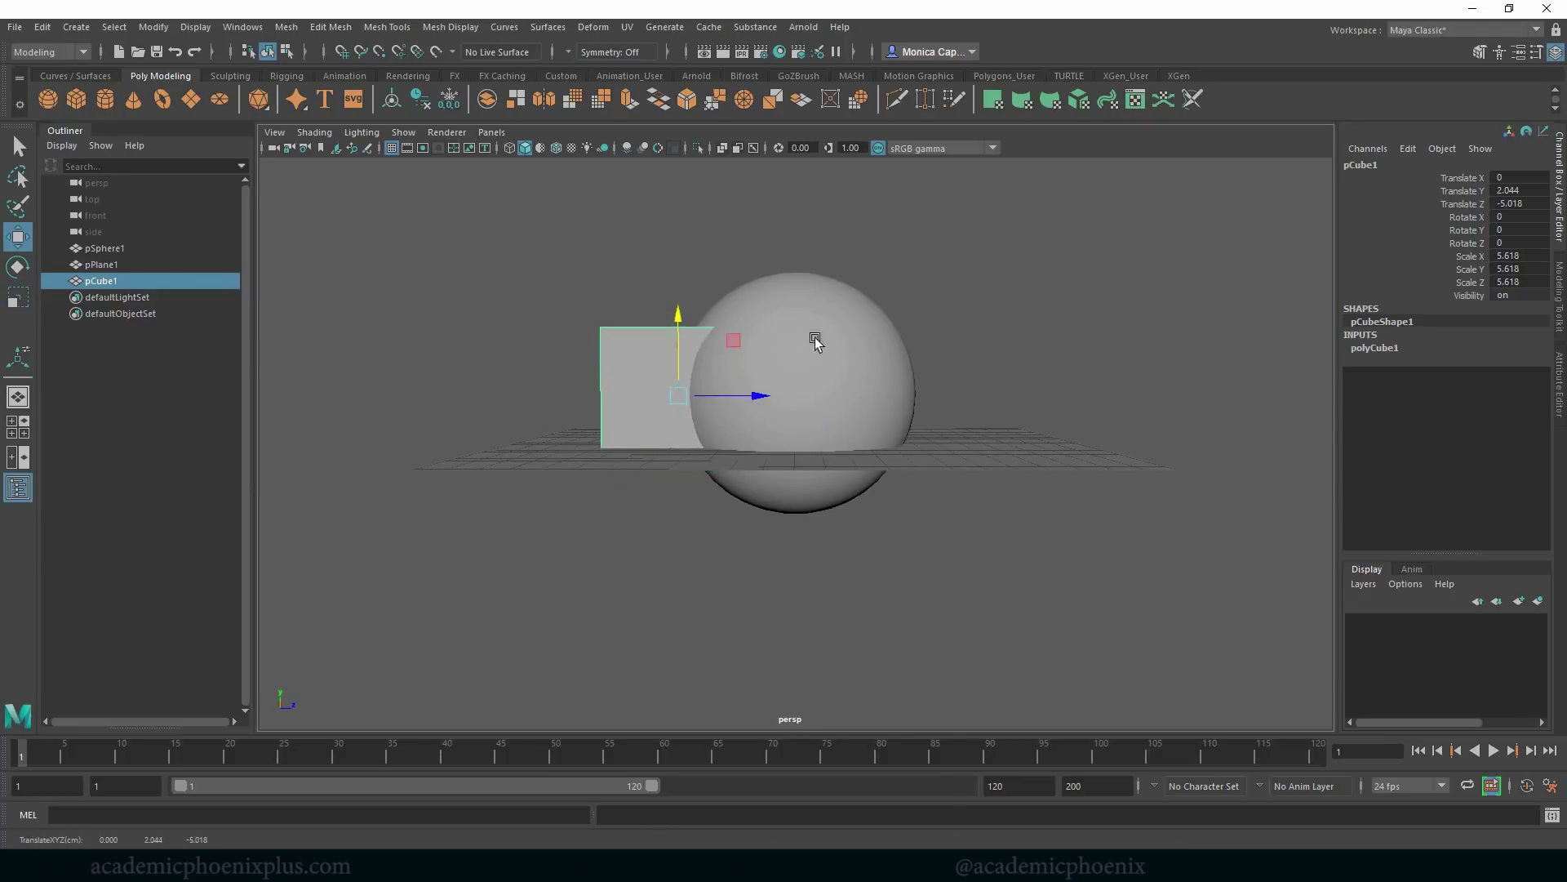
# Freeze the transformations and delete the construction history of the sphere, plane and cube.
pyautogui.keyDown('alt'); pyautogui.moveTo(816, 341); pyautogui.dragTo(730, 327); pyautogui.keyUp('alt')
pyautogui.press('r')
pyautogui.press('w')
pyautogui.moveTo(439, 260); pyautogui.dragTo(850, 433)
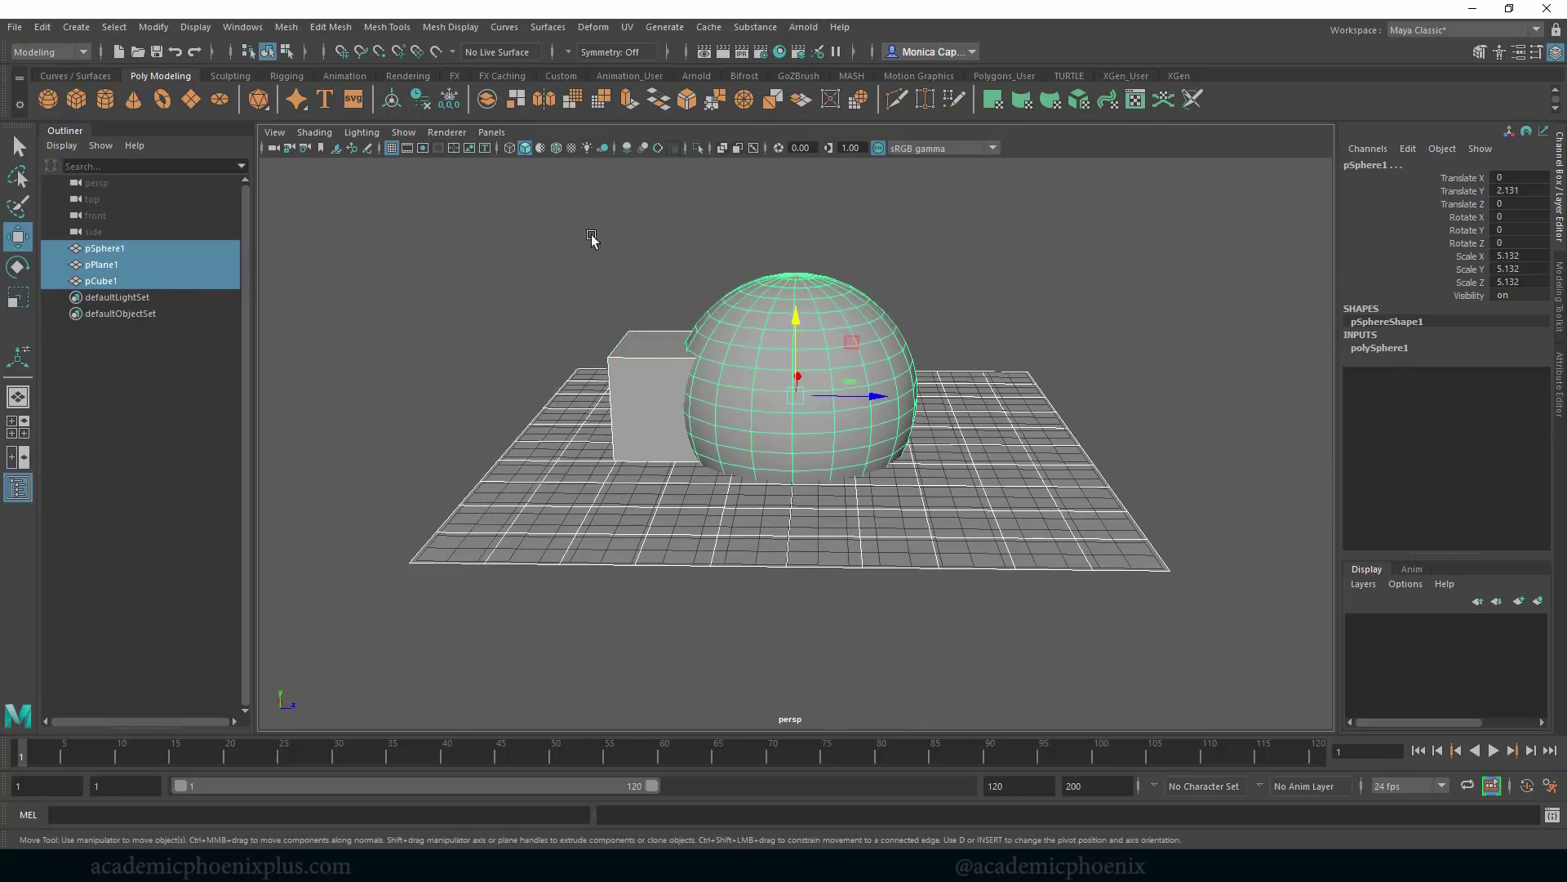
pyautogui.click(426, 106)
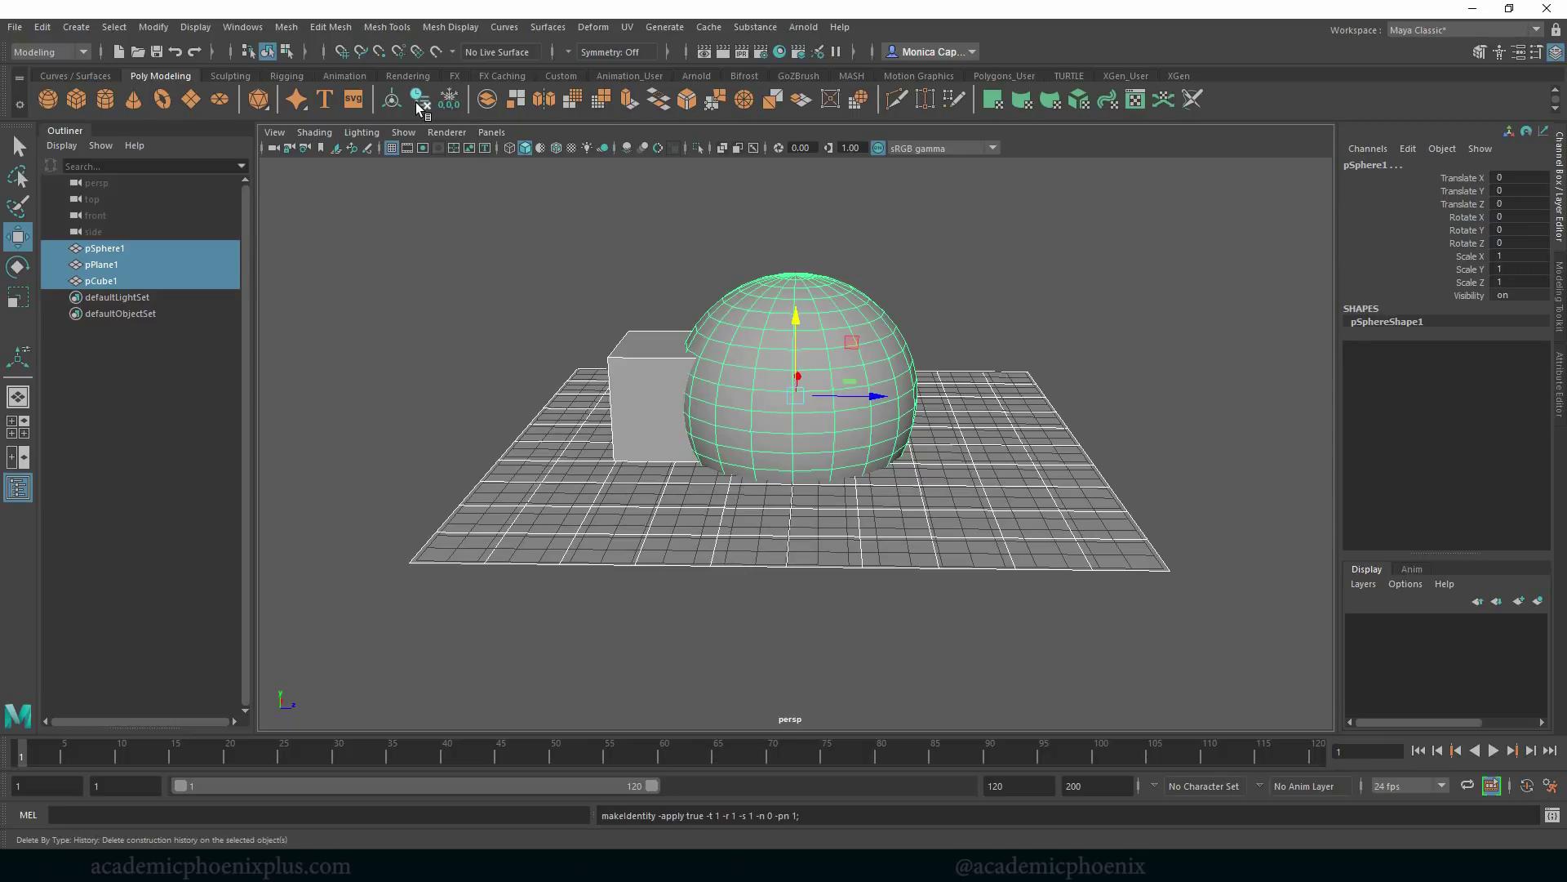
pyautogui.click(833, 266)
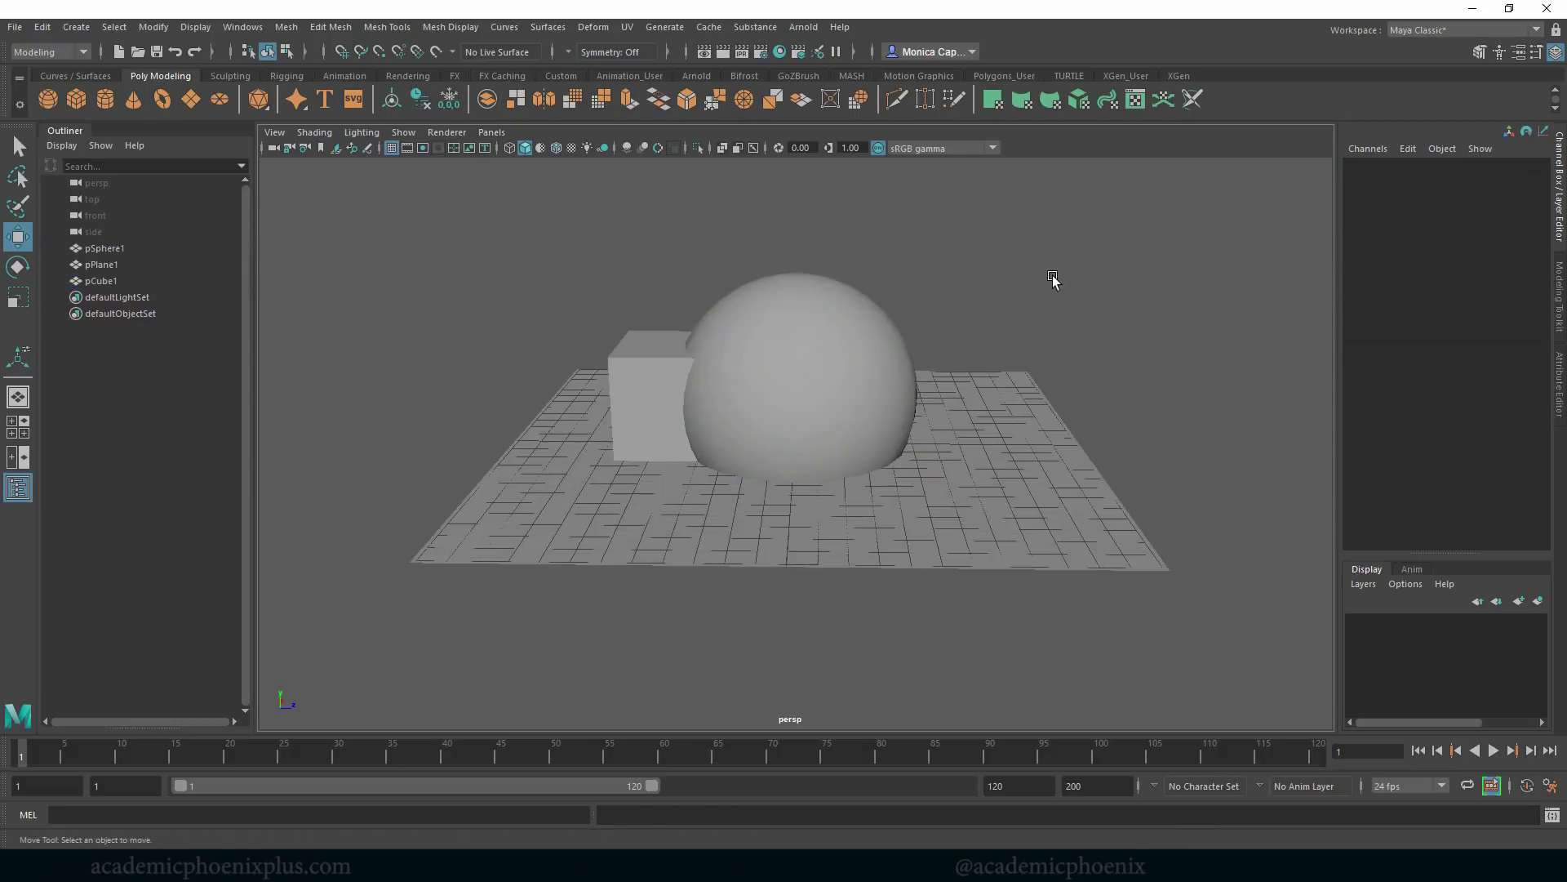
# Assign a new Arnold aiStandardSurface material to the sphere.
pyautogui.keyDown('alt'); pyautogui.moveTo(1053, 280); pyautogui.dragTo(858, 335); pyautogui.keyUp('alt')
pyautogui.click(880, 360)
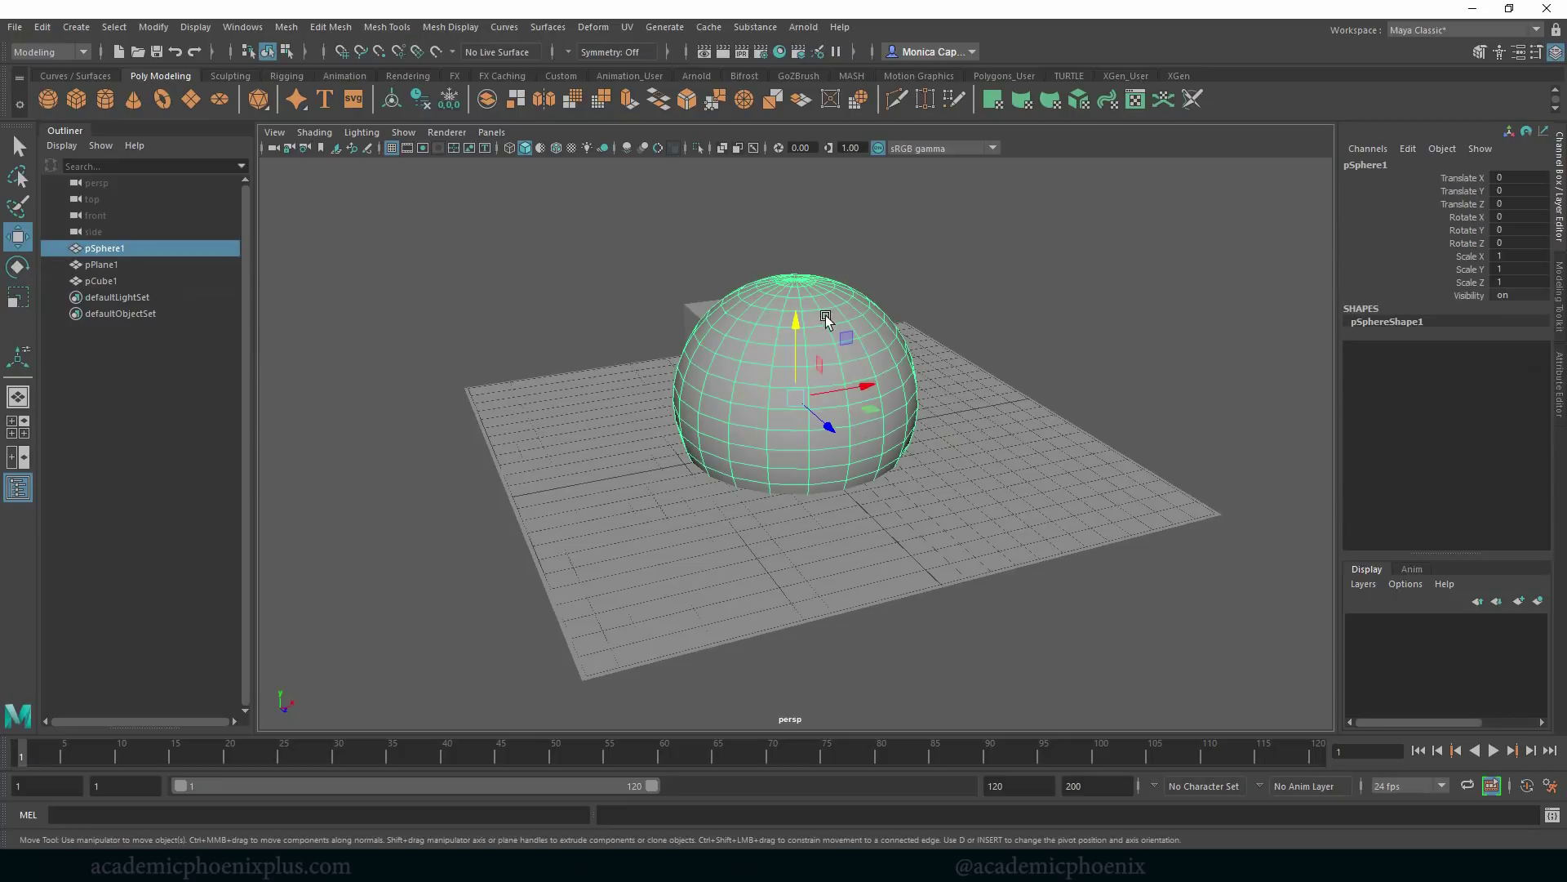
pyautogui.moveTo(819, 311); pyautogui.dragTo(792, 728, button='right')
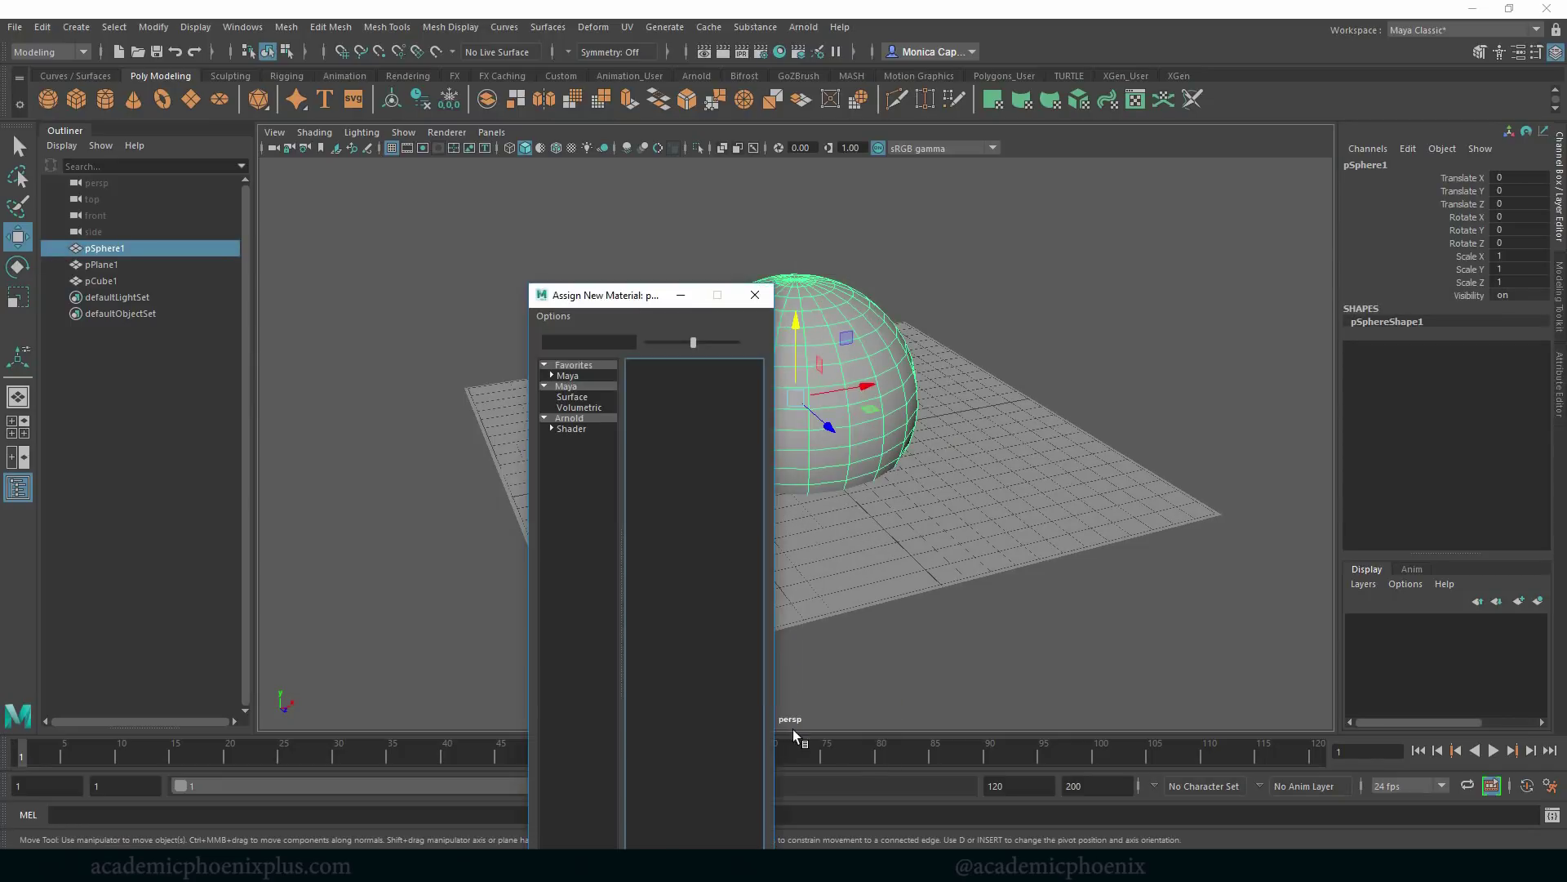
pyautogui.click(590, 417)
pyautogui.click(695, 568)
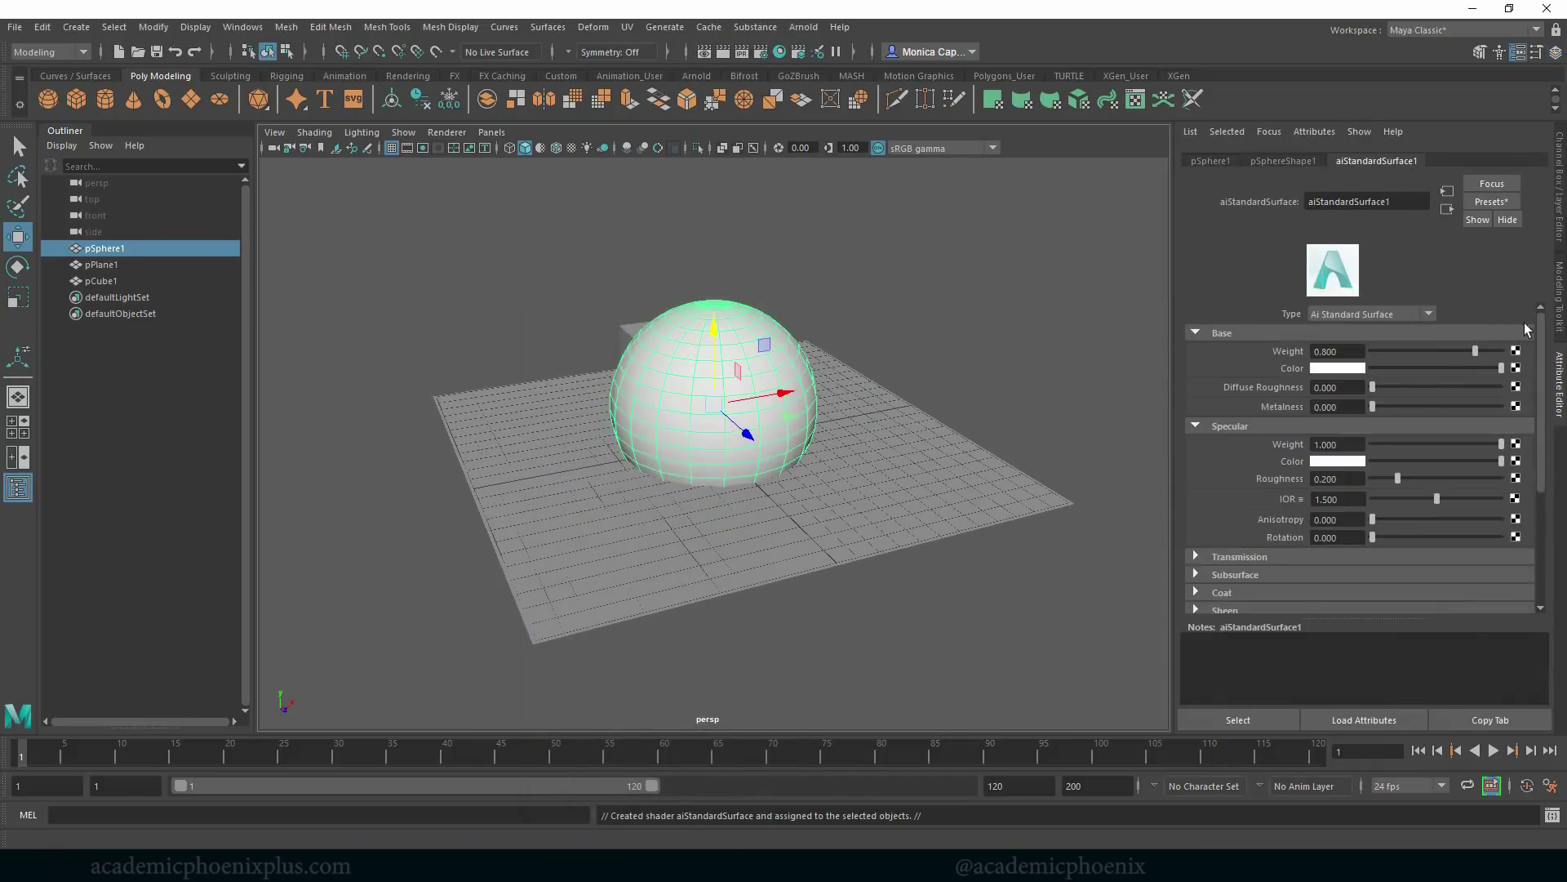
# Set the base color of the sphere's aiStandardSurface material to a light sky blue.
pyautogui.click(1331, 369)
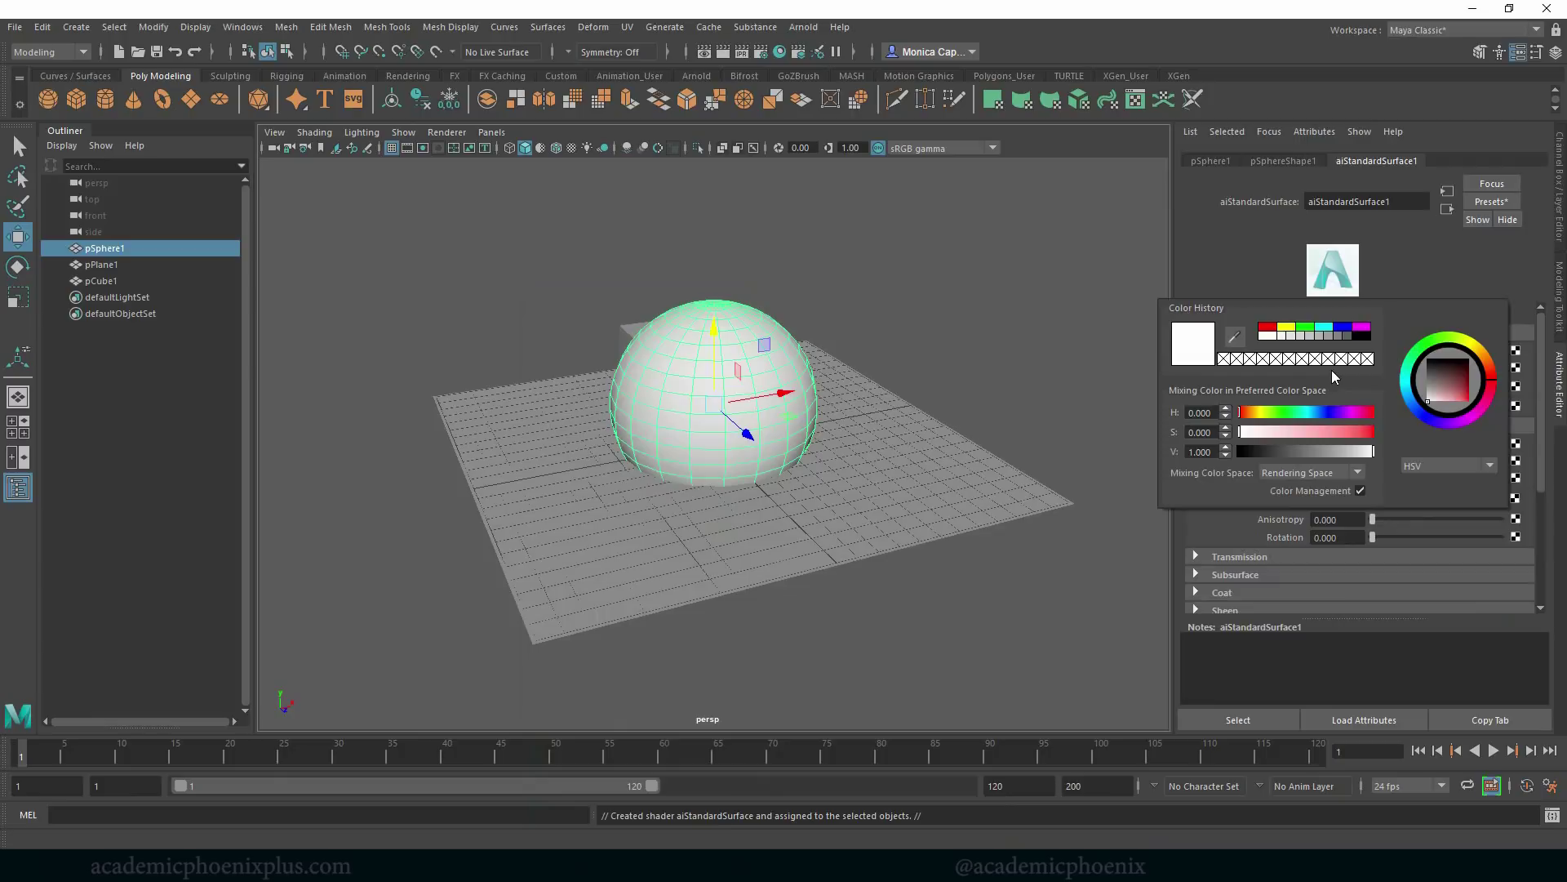
pyautogui.click(1343, 328)
pyautogui.moveTo(1438, 418); pyautogui.dragTo(1404, 420)
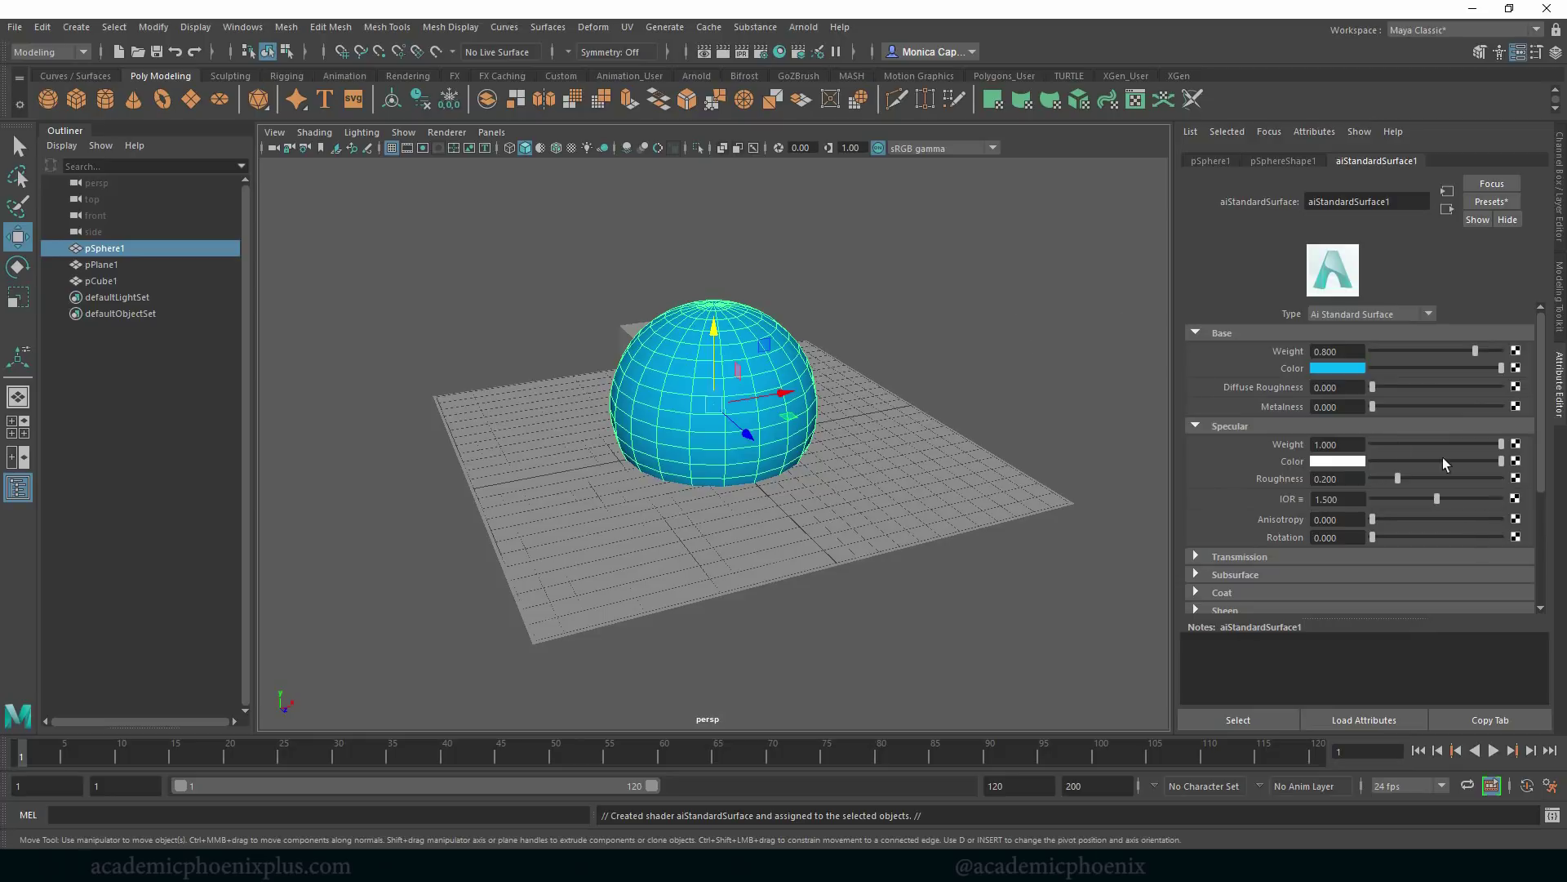
# Collapse the Tessellation, Export and Subdivision sections of the sphere's shape attributes and expand its Arnold section.
pyautogui.click(1290, 162)
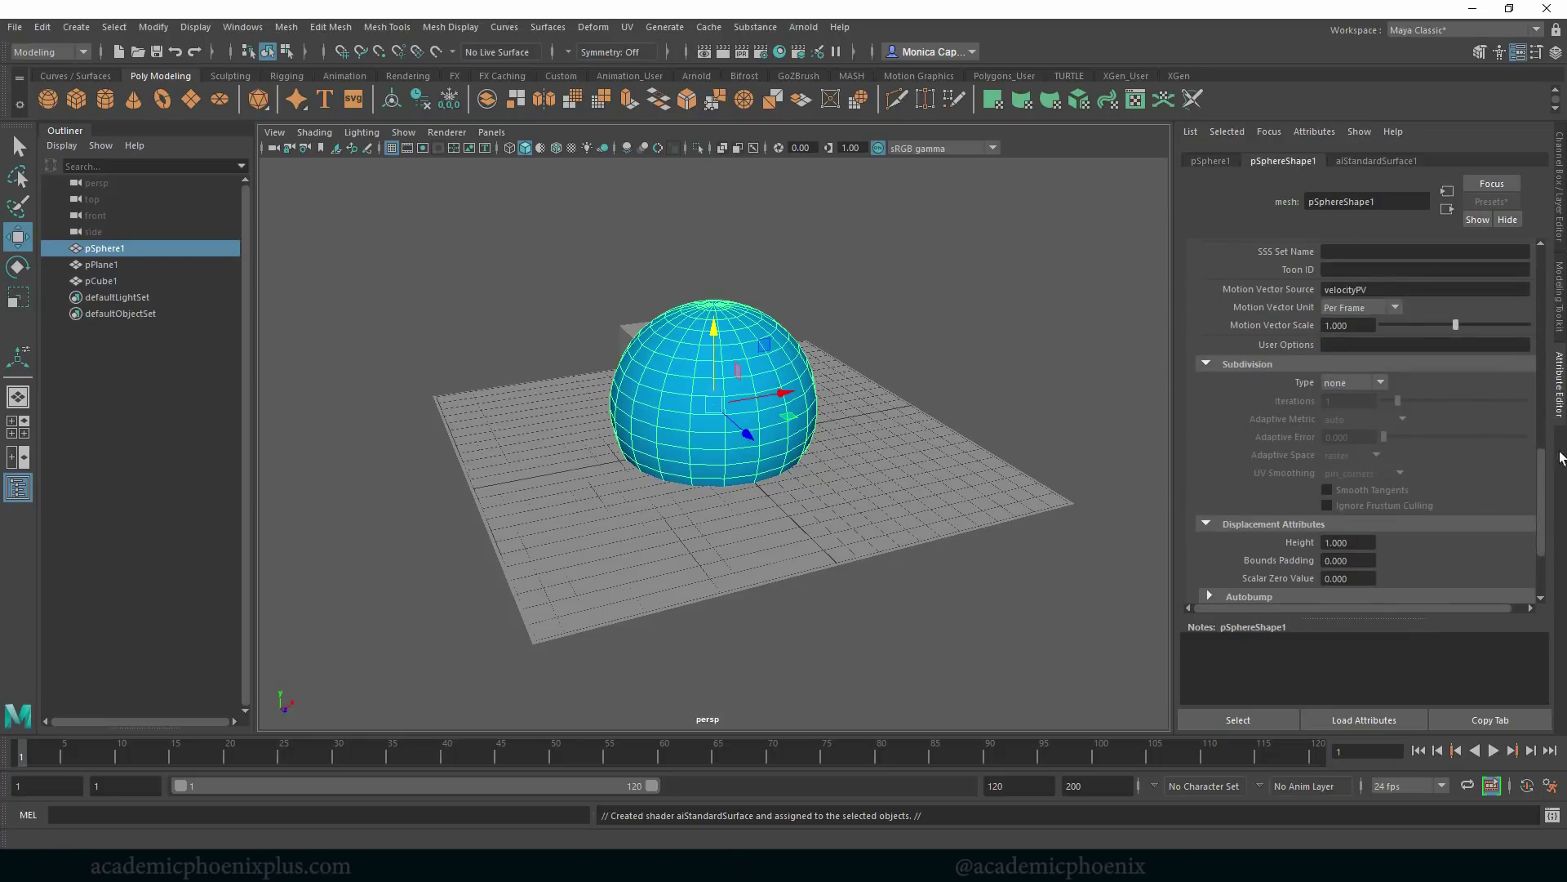
pyautogui.scroll(2, 1543, 477)
pyautogui.click(1262, 296)
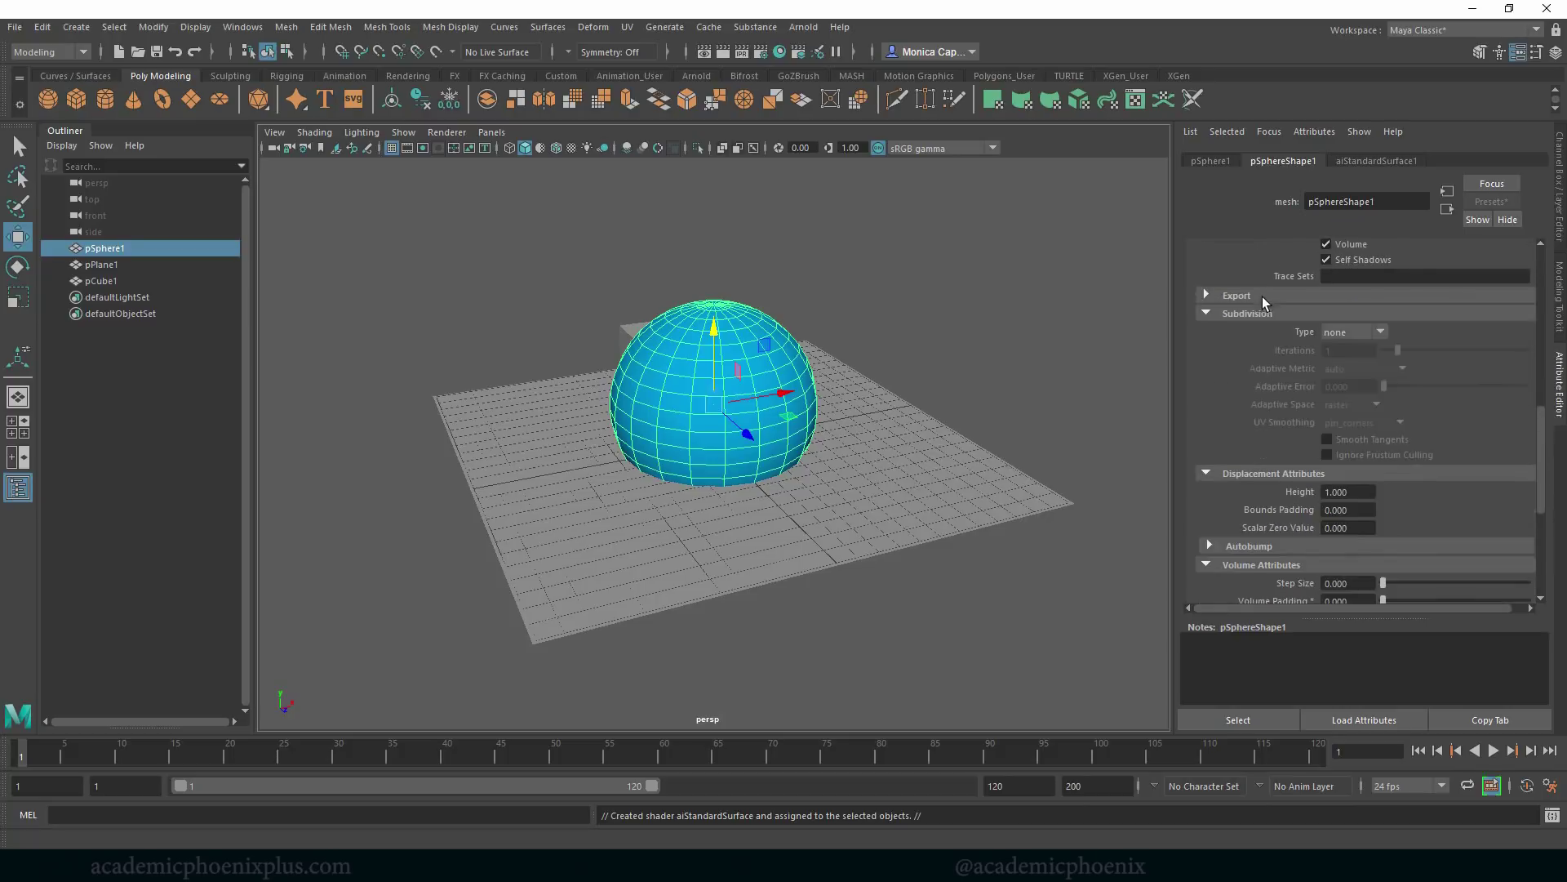
pyautogui.click(1250, 312)
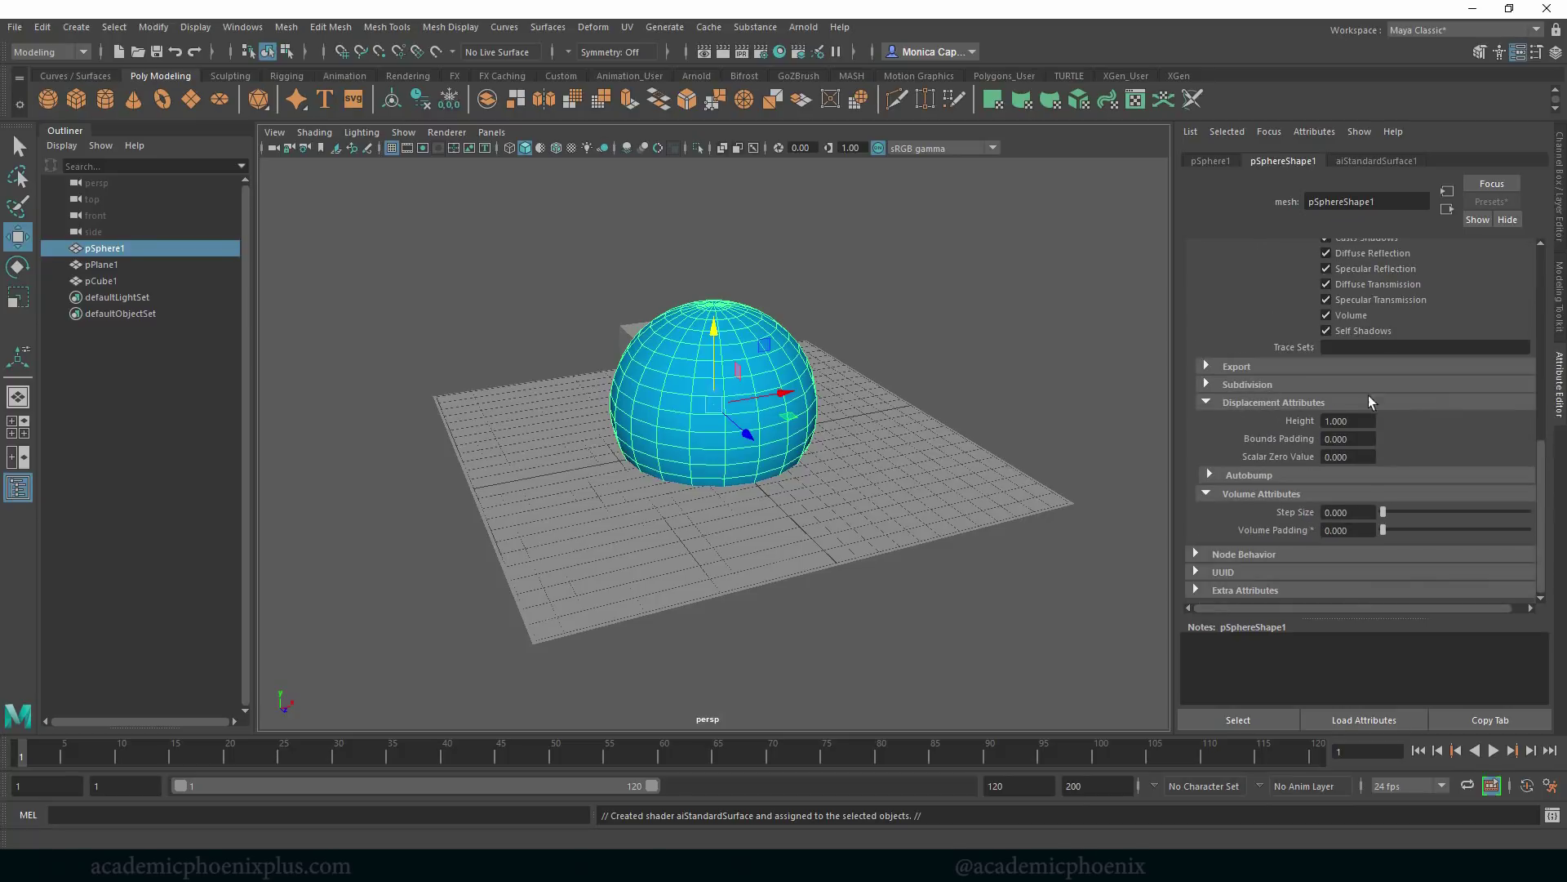
pyautogui.moveTo(1543, 462); pyautogui.dragTo(1533, 377)
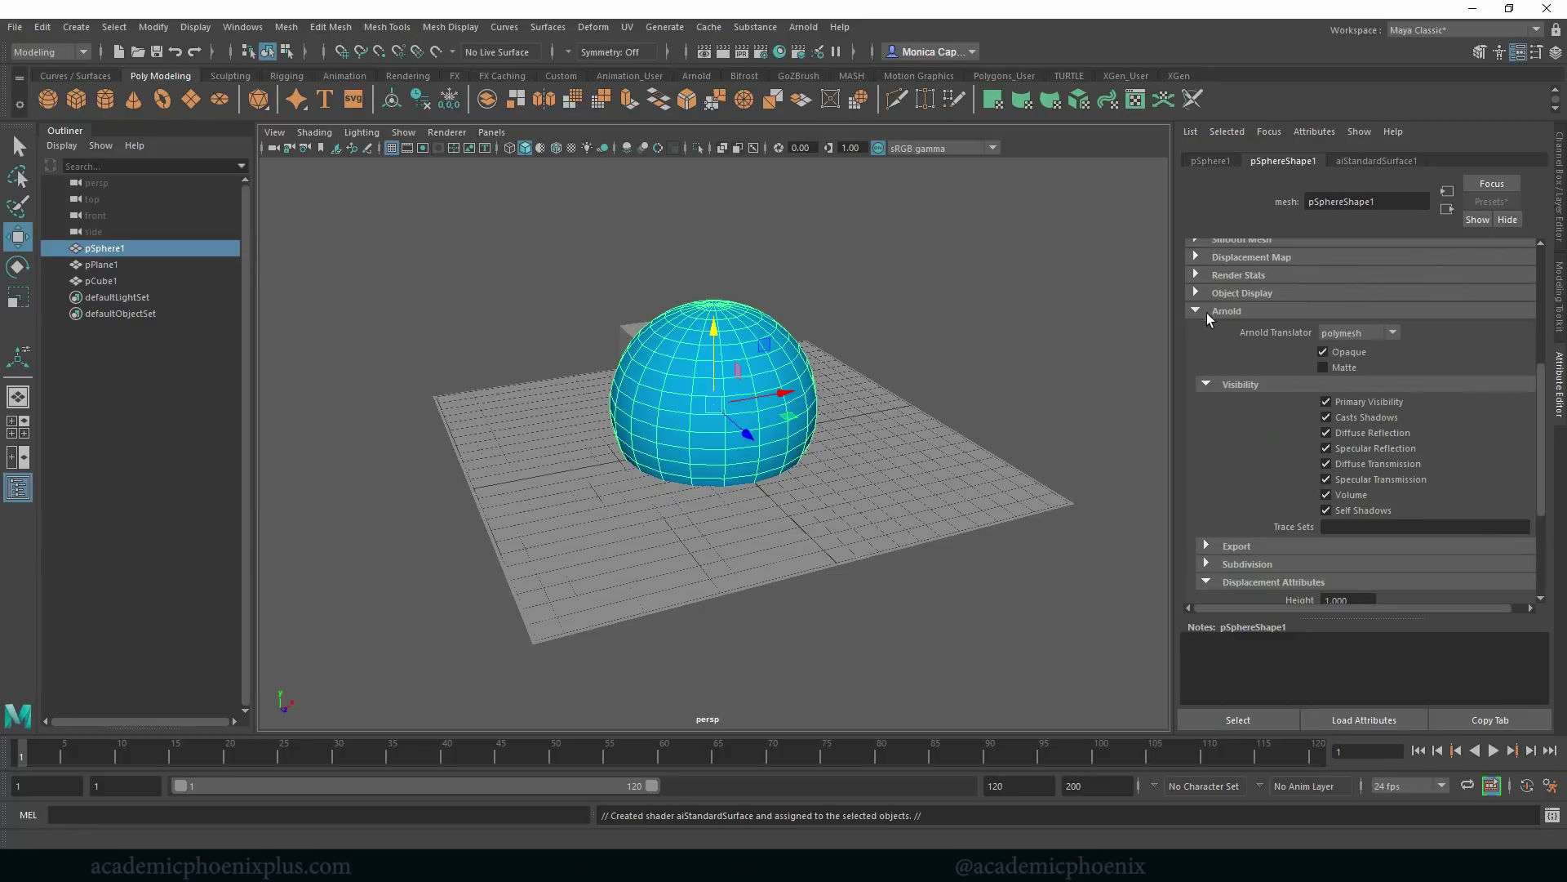
pyautogui.click(1236, 311)
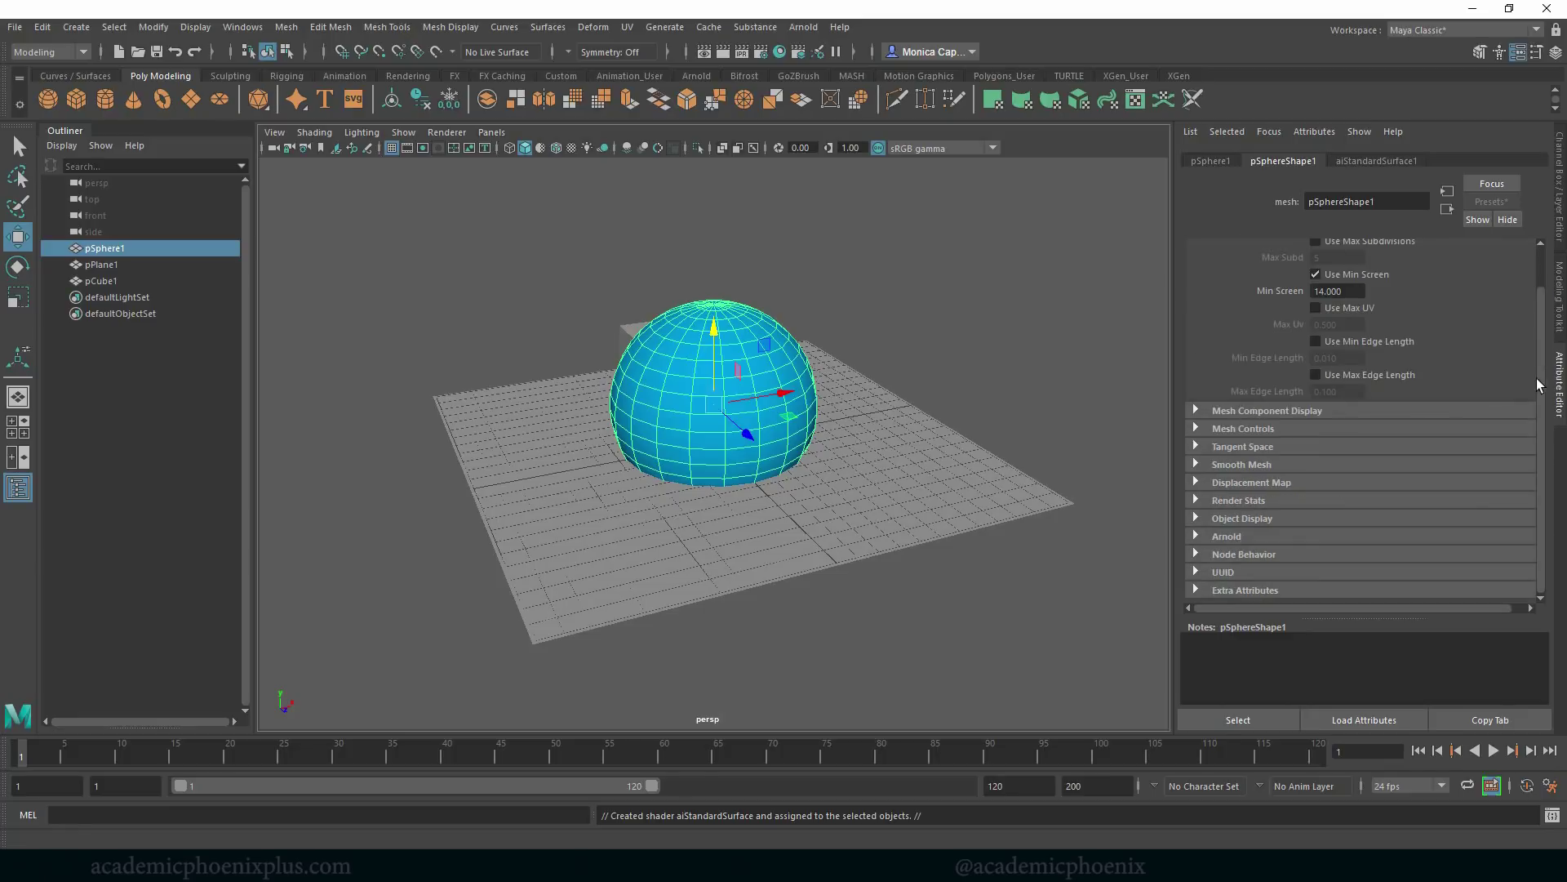
pyautogui.moveTo(1536, 379); pyautogui.dragTo(1521, 286)
pyautogui.click(1237, 251)
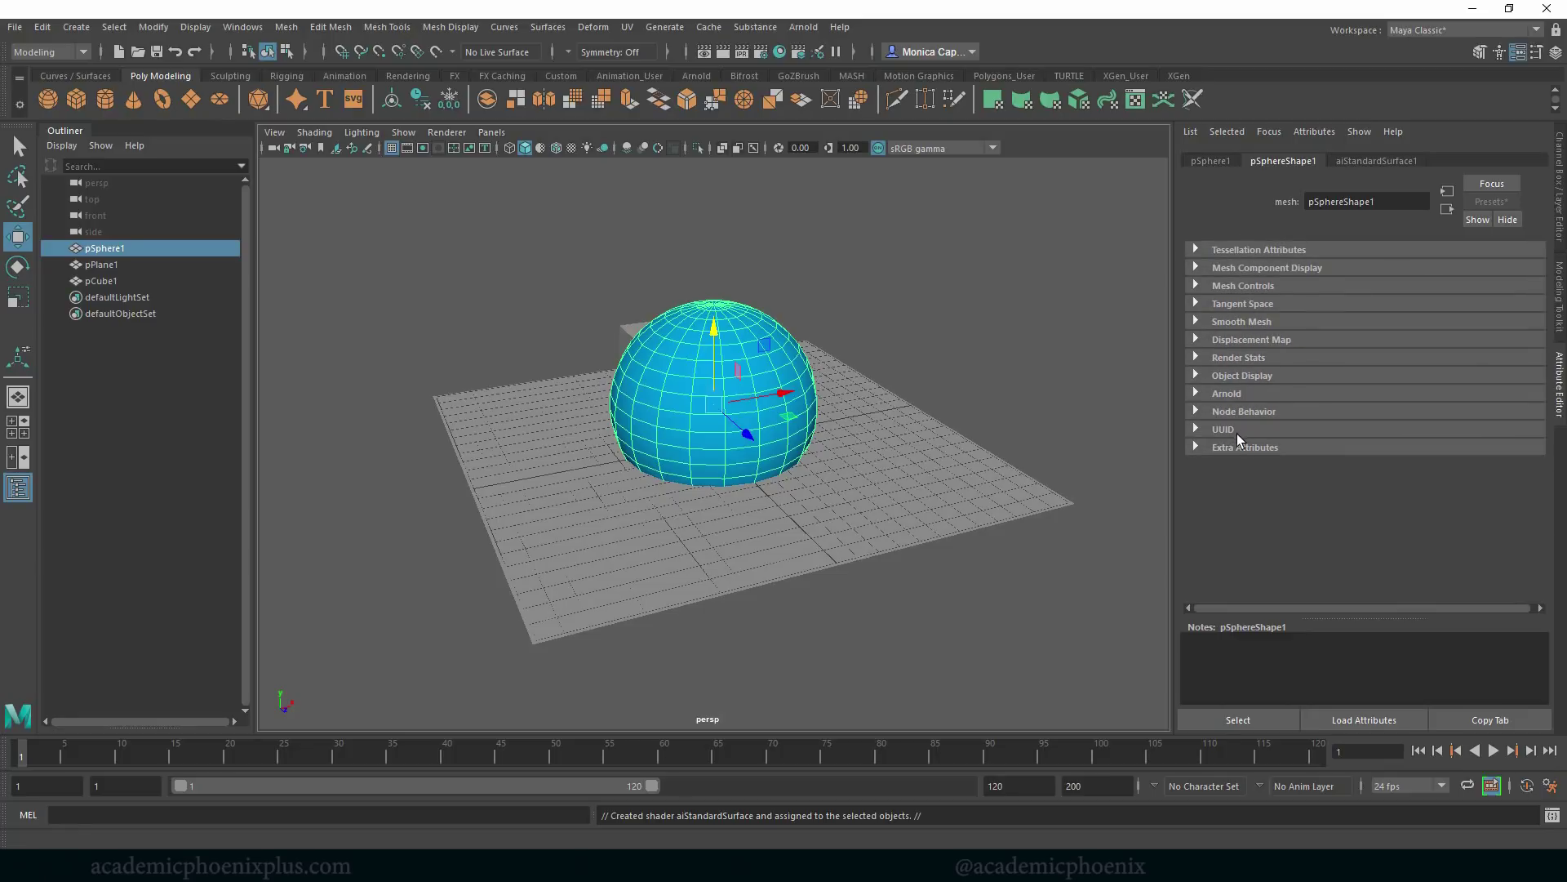
pyautogui.click(1228, 393)
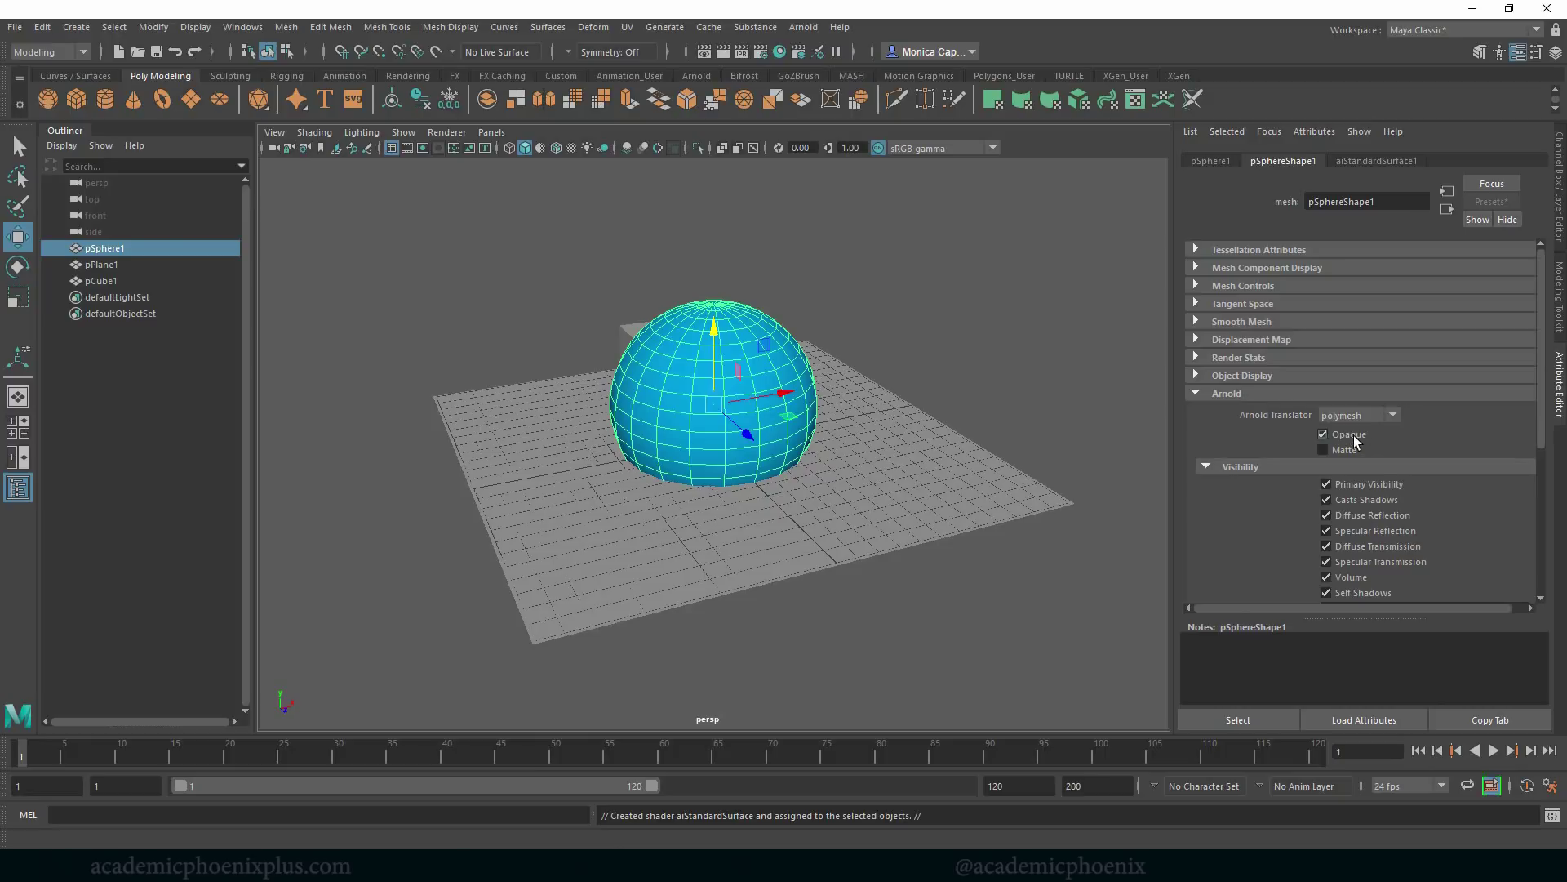
# Turn off Opaque in the sphere shape's Arnold attributes and rename its material blue_aiStandardSurface.
pyautogui.click(1352, 435)
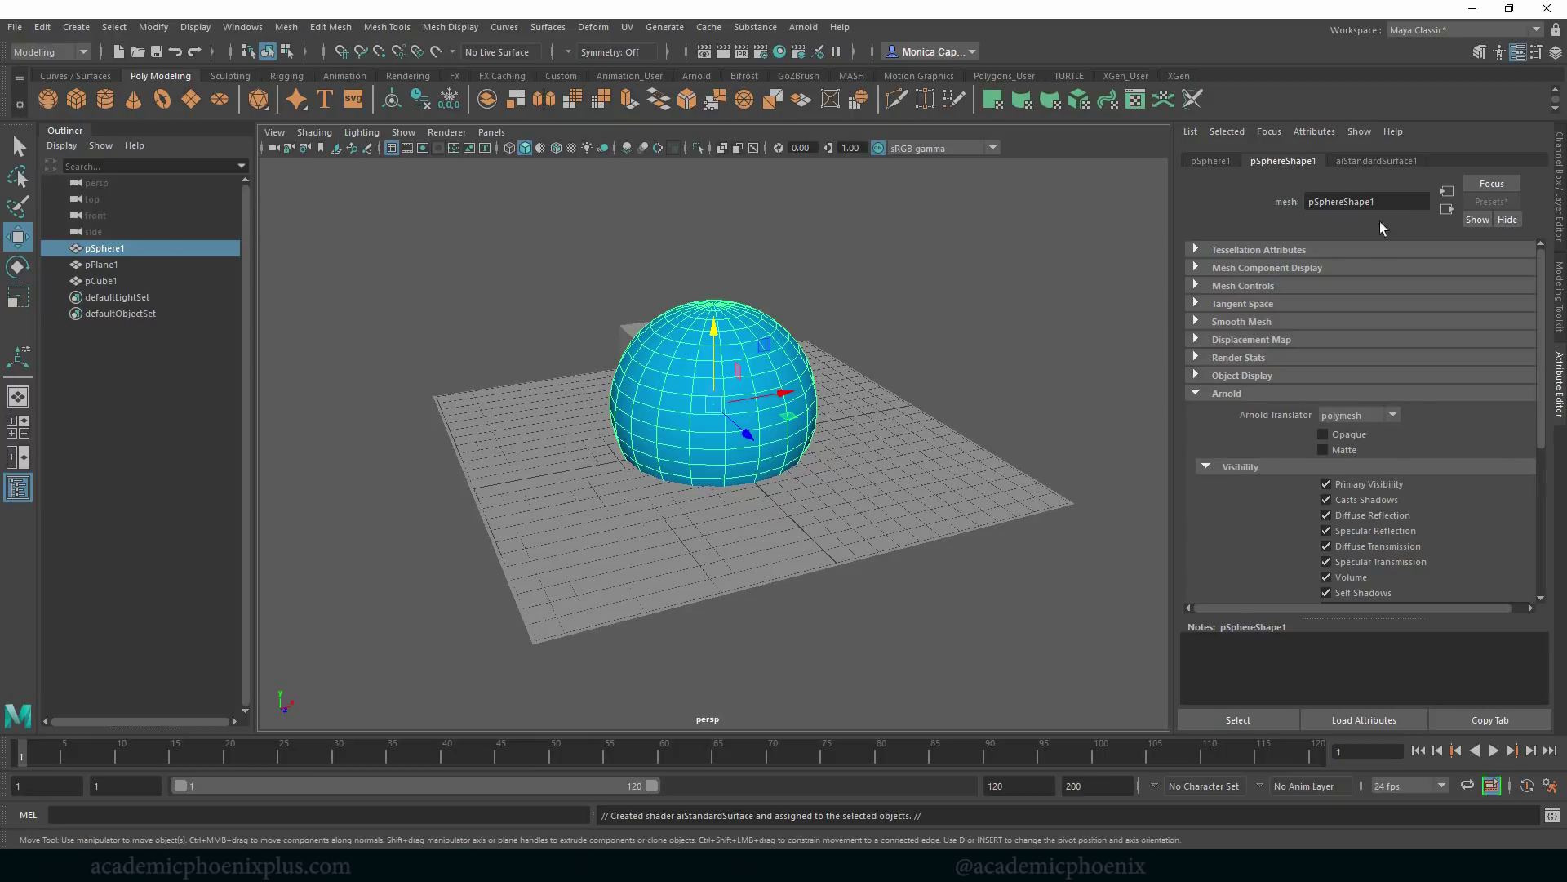
pyautogui.click(1374, 162)
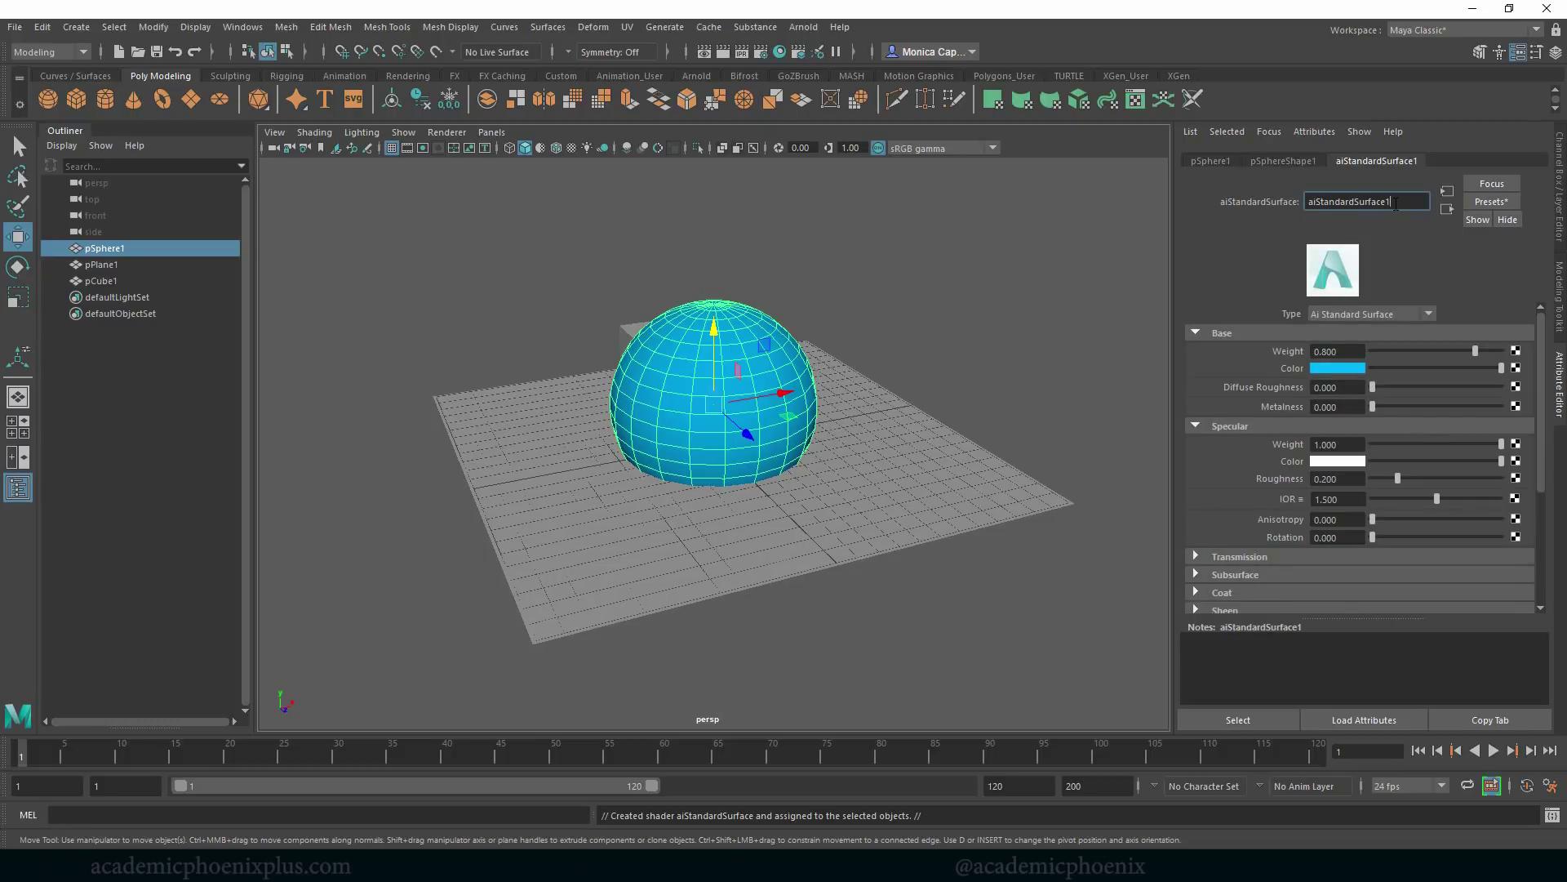
pyautogui.write('blue_aiStandardSurface')
pyautogui.press('Return')
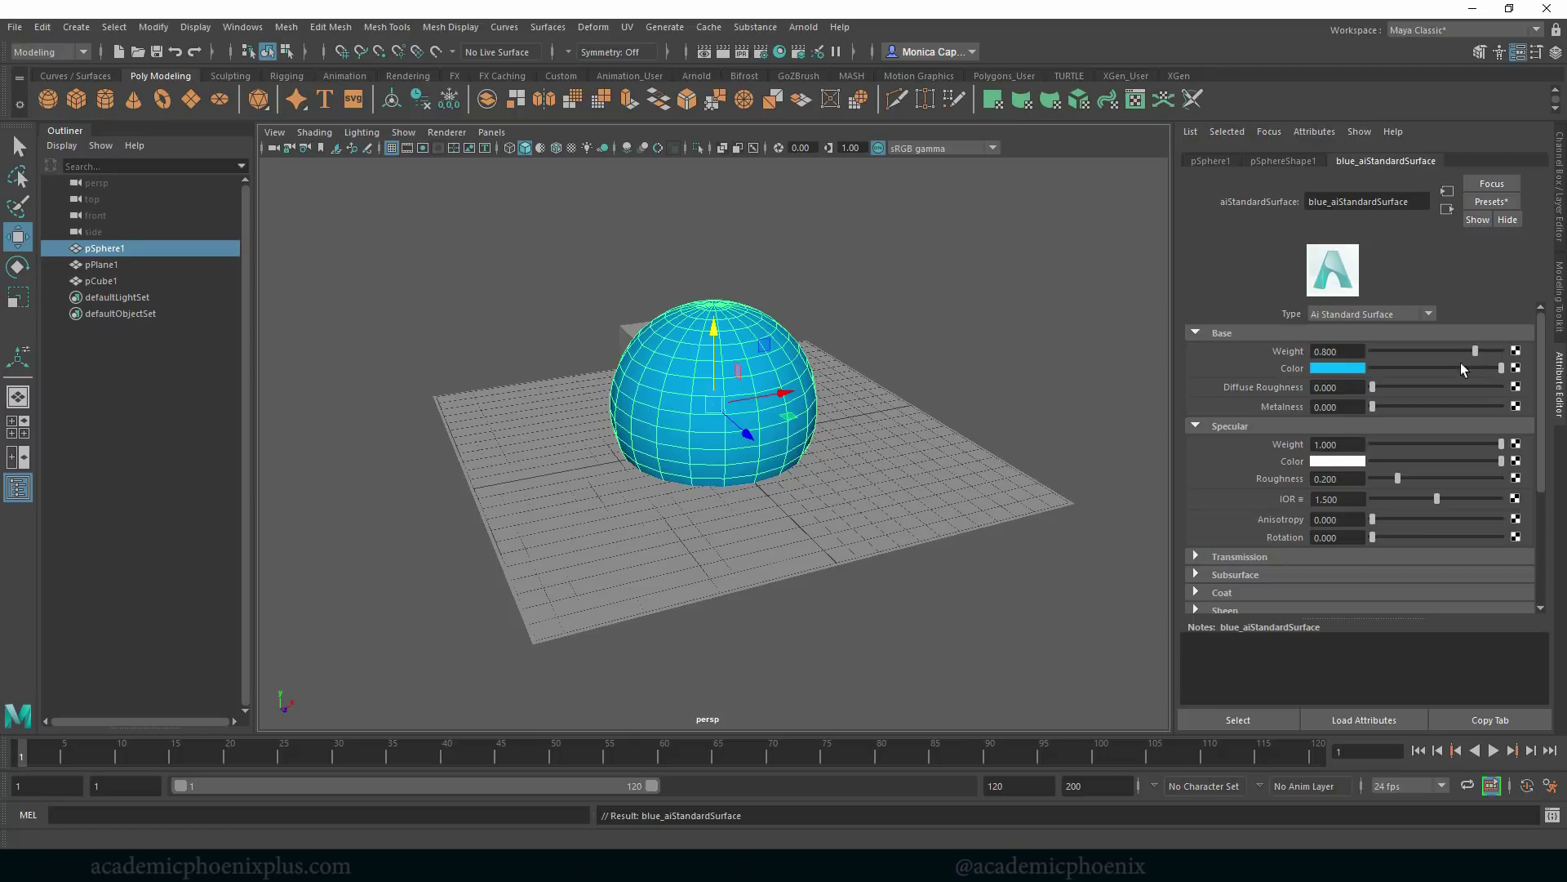
# Set the blue material's base weight to 1.000 and lower its geometry opacity to a medium grey.
pyautogui.moveTo(1476, 353); pyautogui.dragTo(1538, 375)
pyautogui.scroll(-5, 1520, 439)
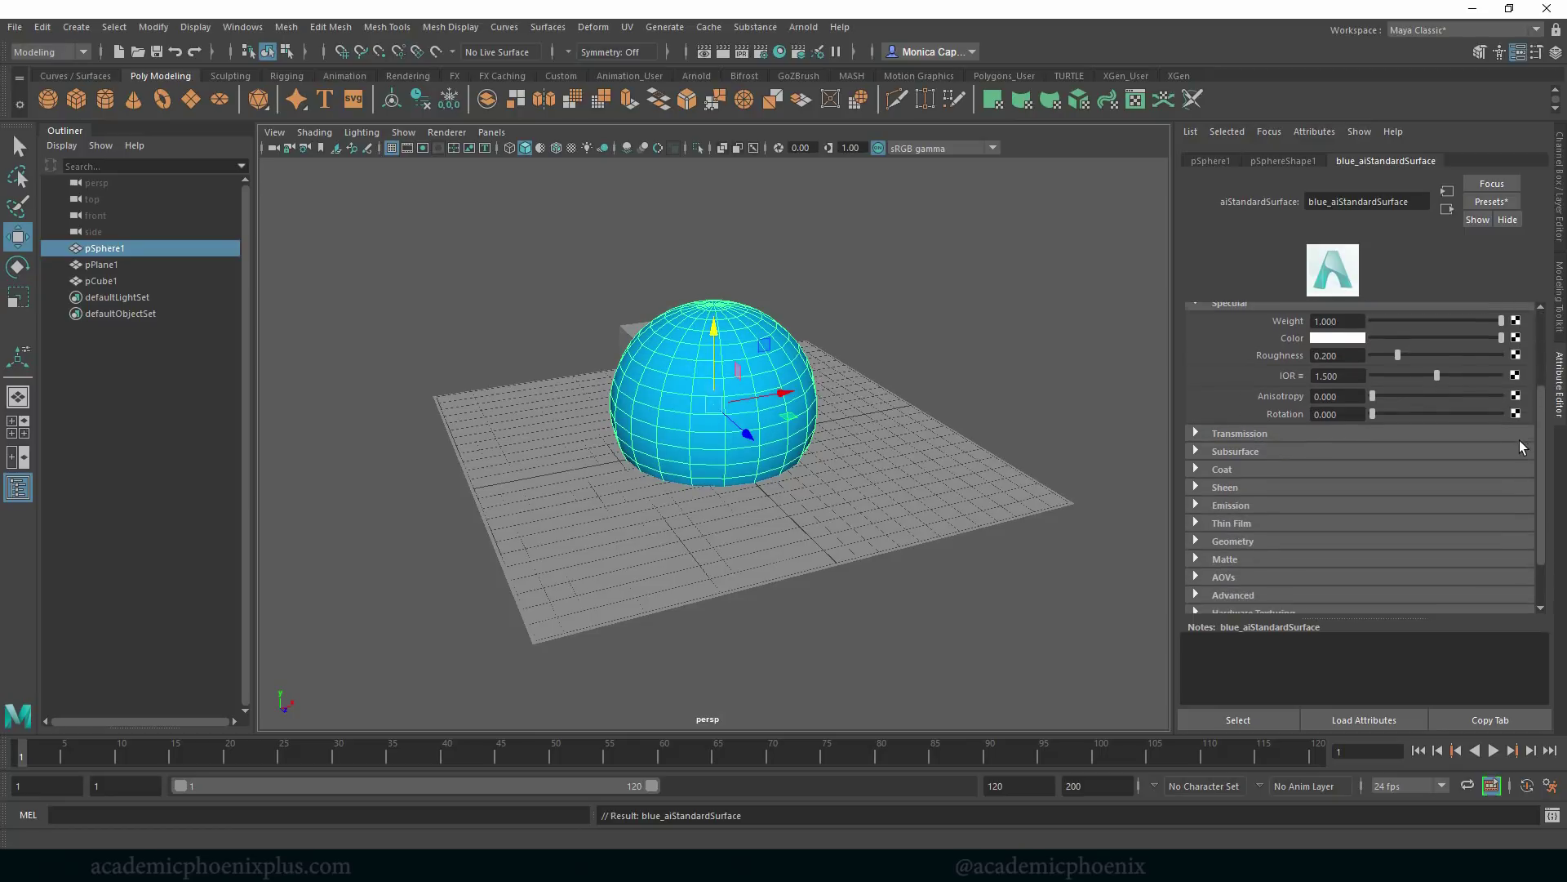
pyautogui.click(1244, 537)
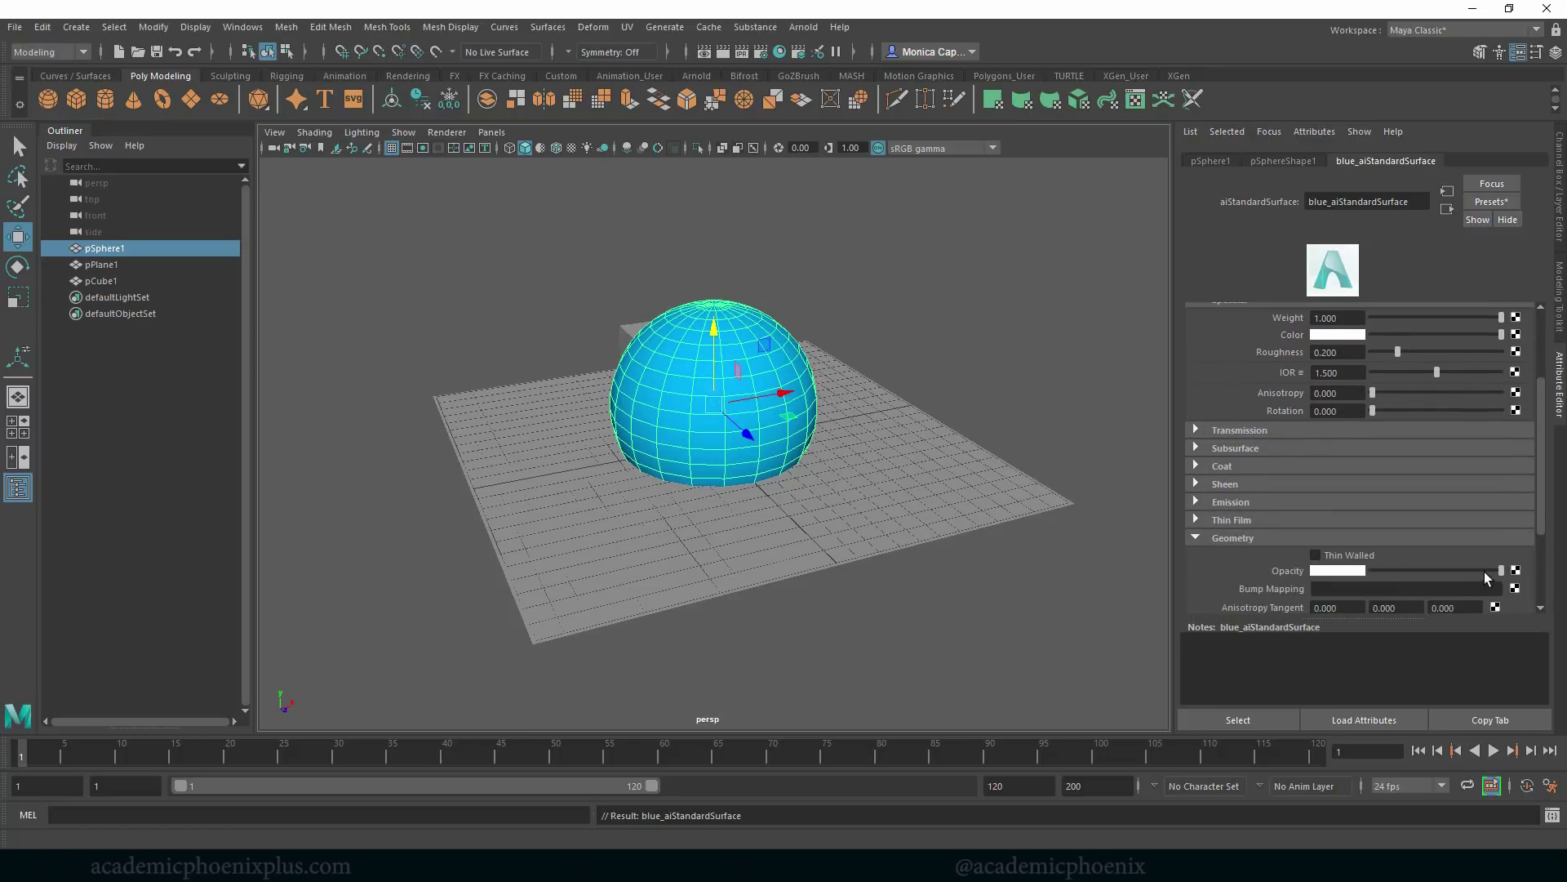
pyautogui.moveTo(1485, 571); pyautogui.dragTo(1401, 571)
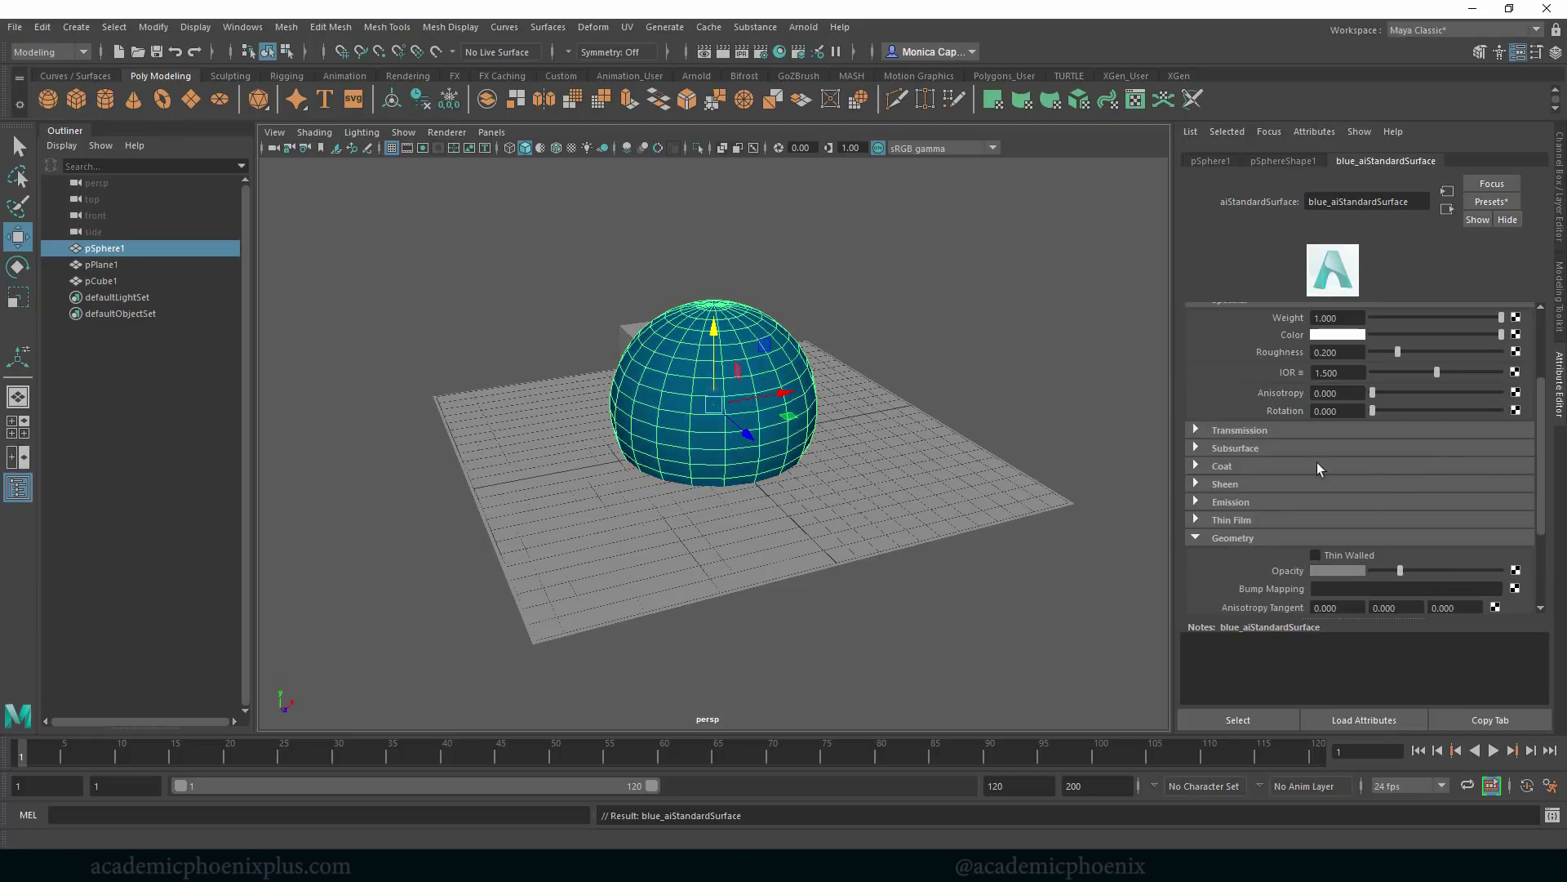
# Test-render the unlit scene in the Arnold RenderView and close the render window.
pyautogui.click(803, 27)
pyautogui.click(816, 50)
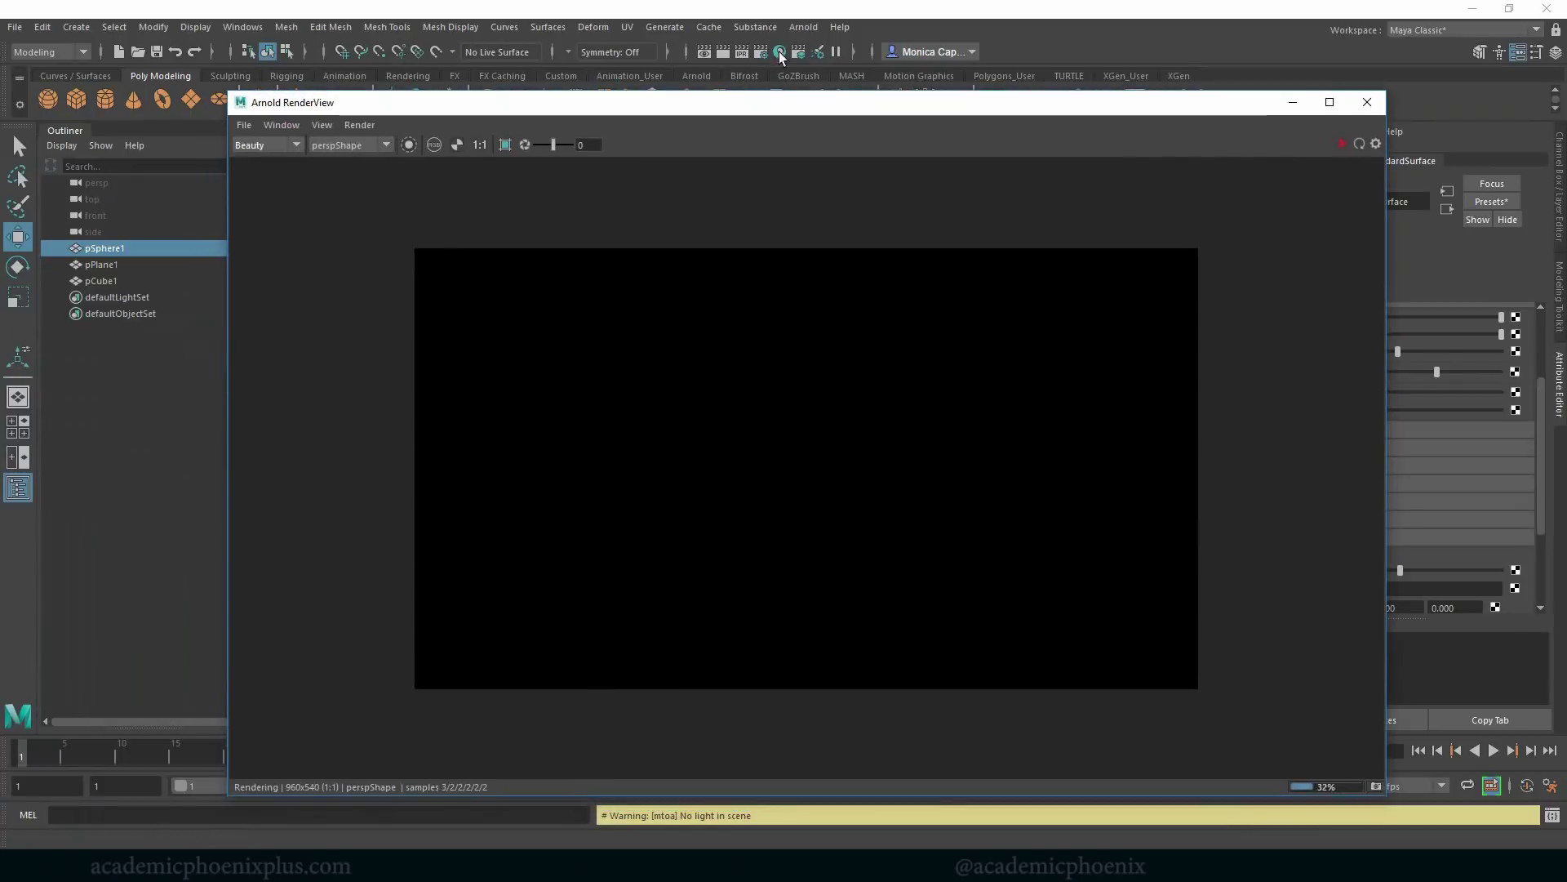
pyautogui.click(1368, 102)
# Add an Arnold Physical Sky to the scene and render it in the RenderView, keeping the material attributes uncovered.
pyautogui.click(803, 27)
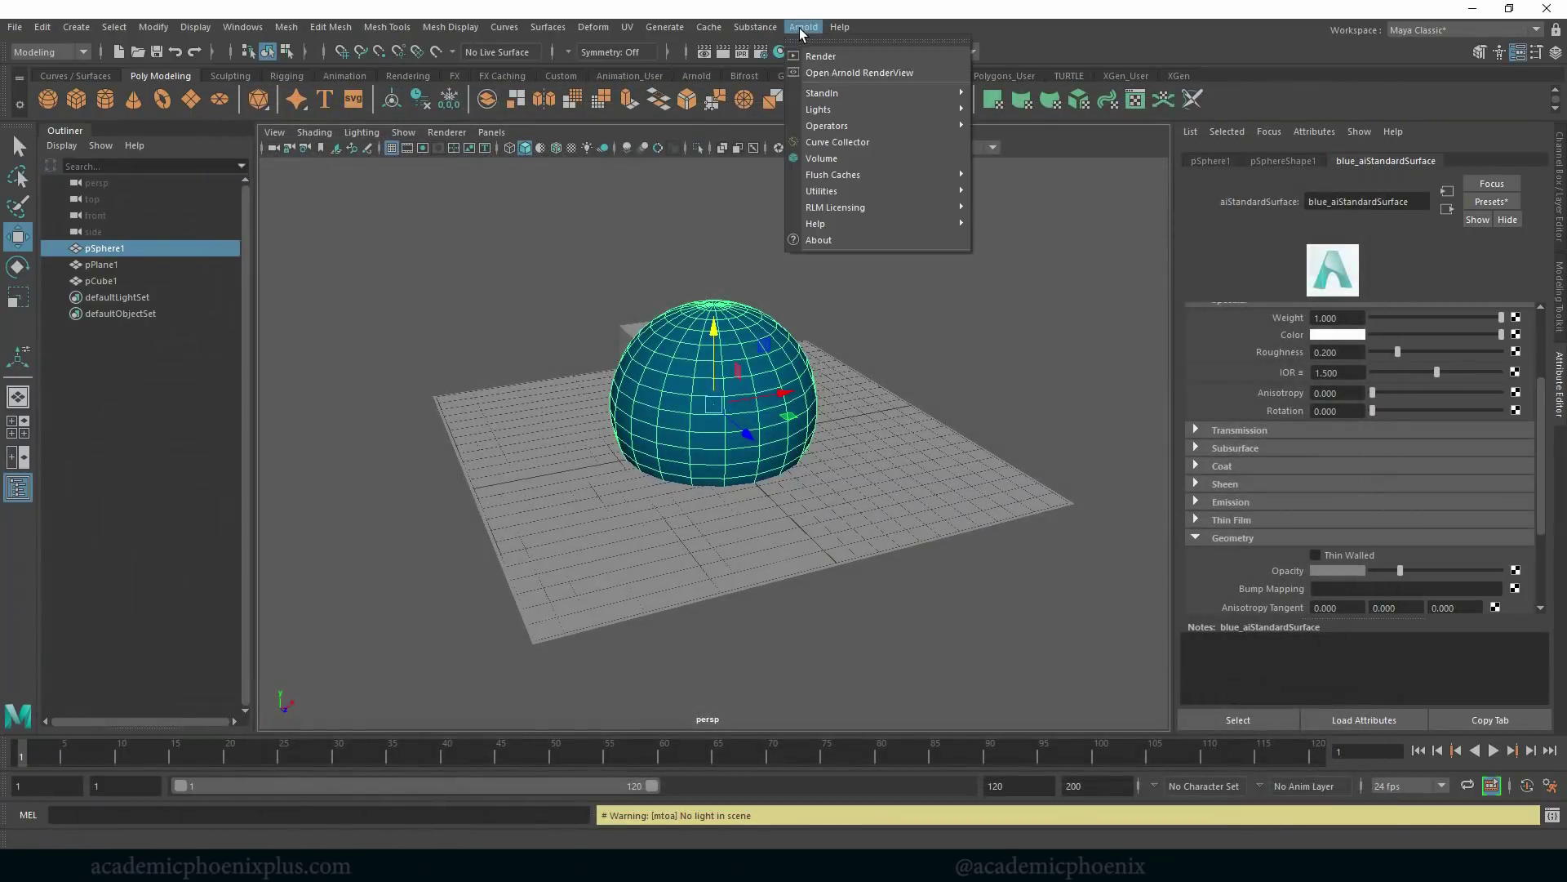
pyautogui.moveTo(885, 115)
pyautogui.click(1023, 200)
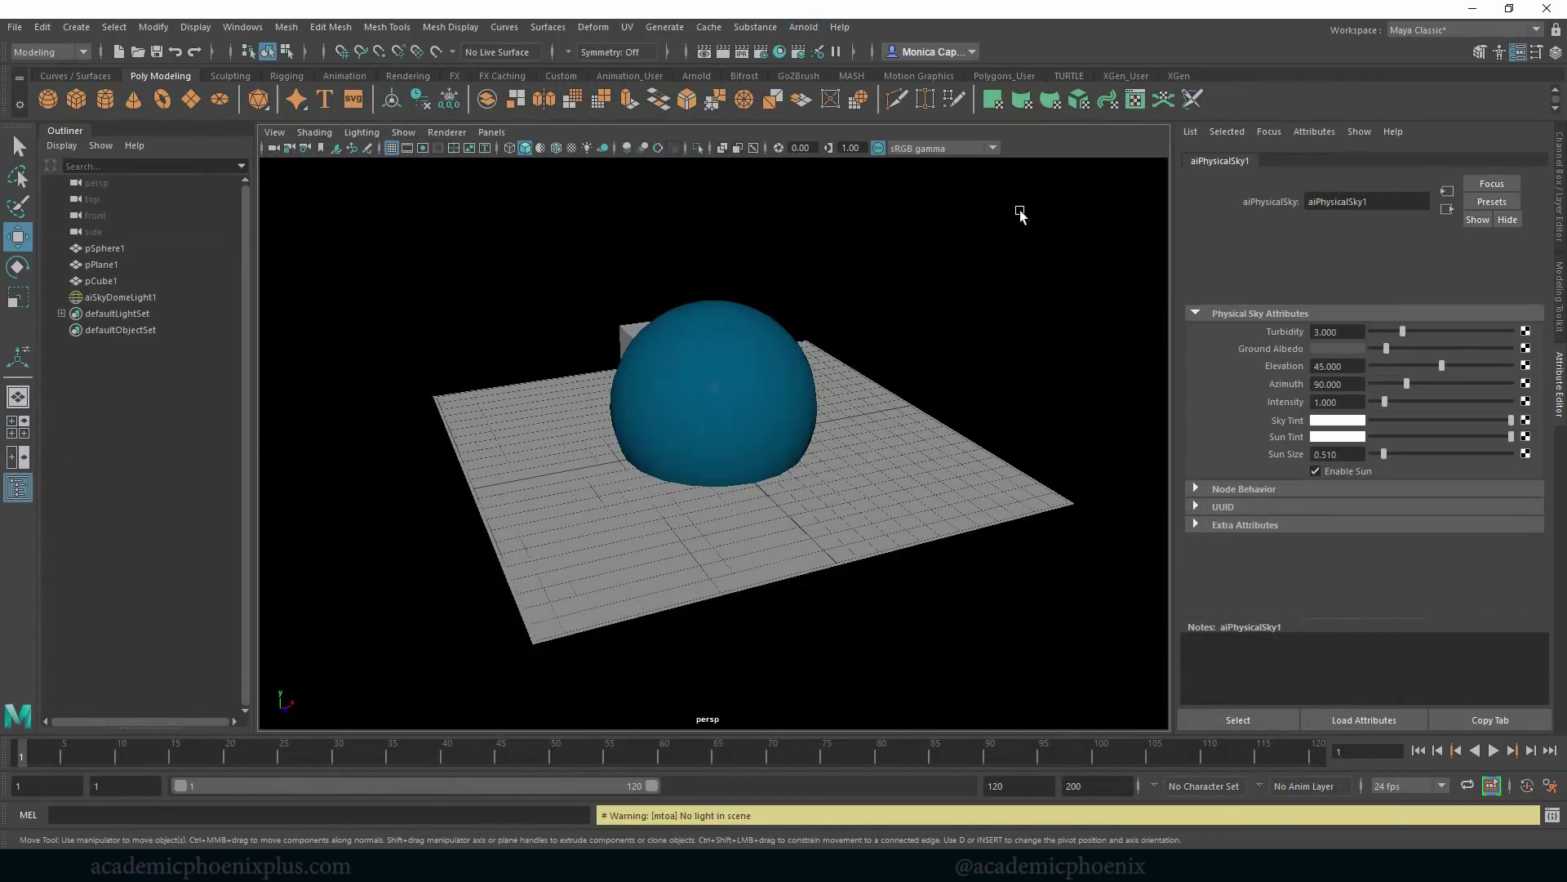
pyautogui.click(803, 27)
pyautogui.click(844, 57)
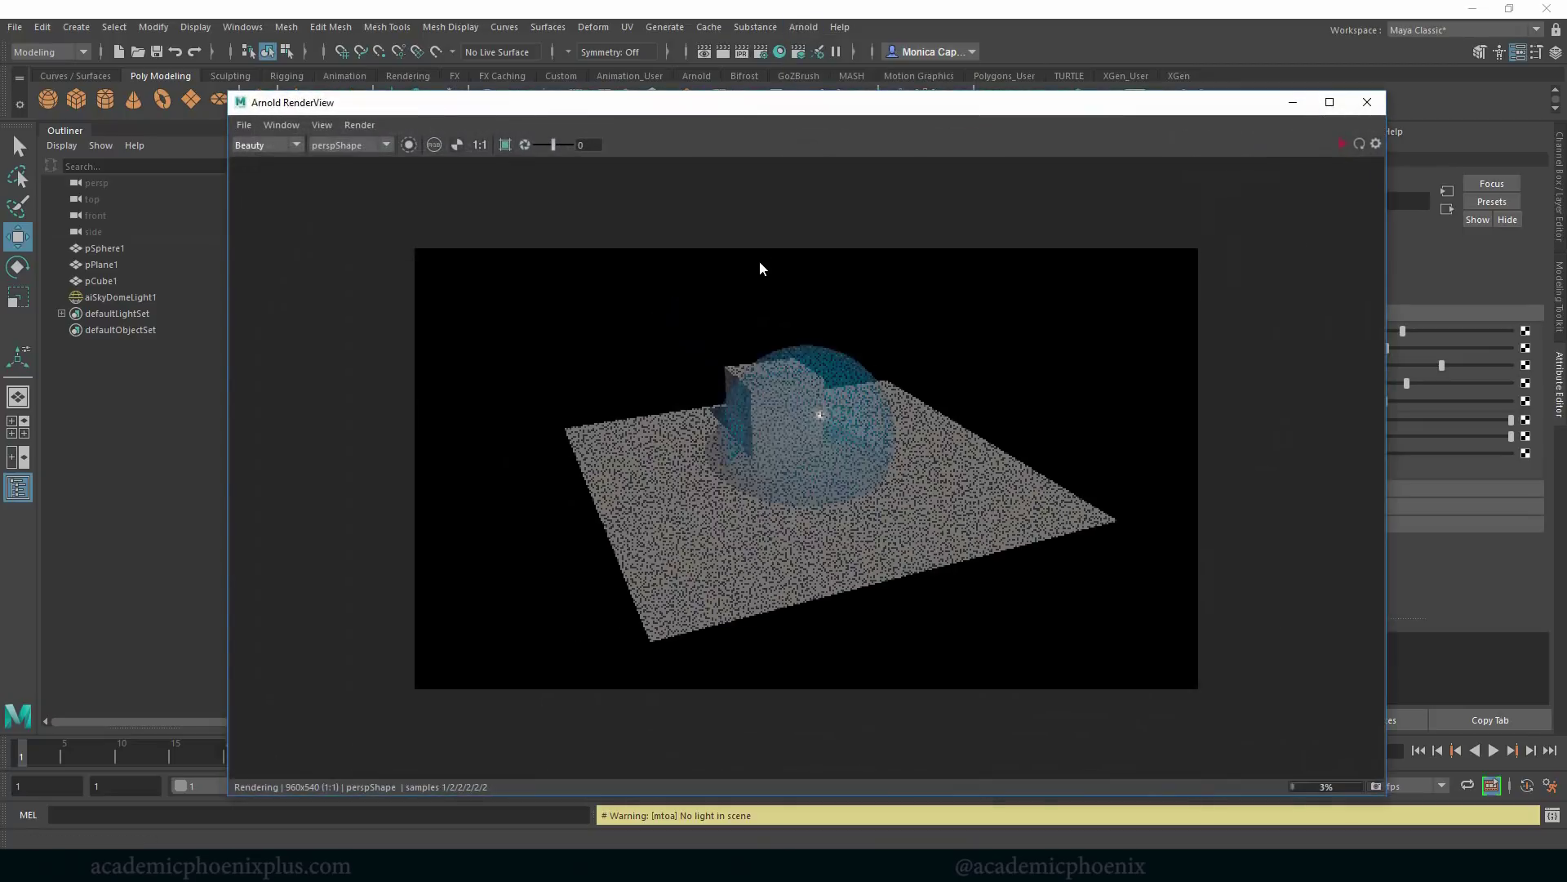
pyautogui.moveTo(1102, 104); pyautogui.dragTo(854, 174)
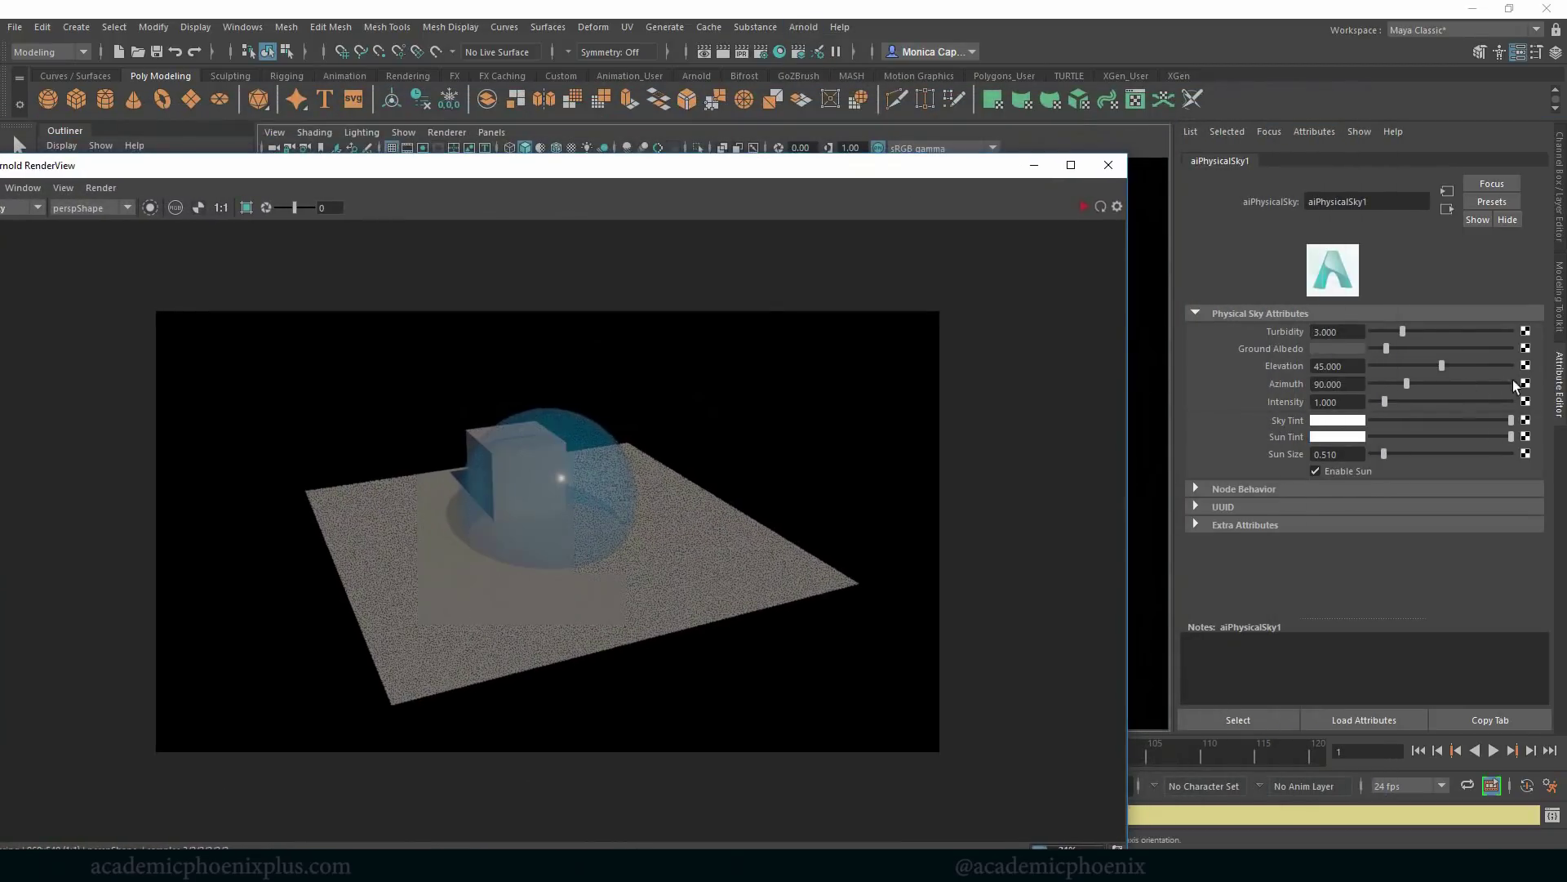
# Raise the opacity of the sphere's blue_aiStandardSurface to a light grey and set its specular weight to 0.
pyautogui.click(577, 454)
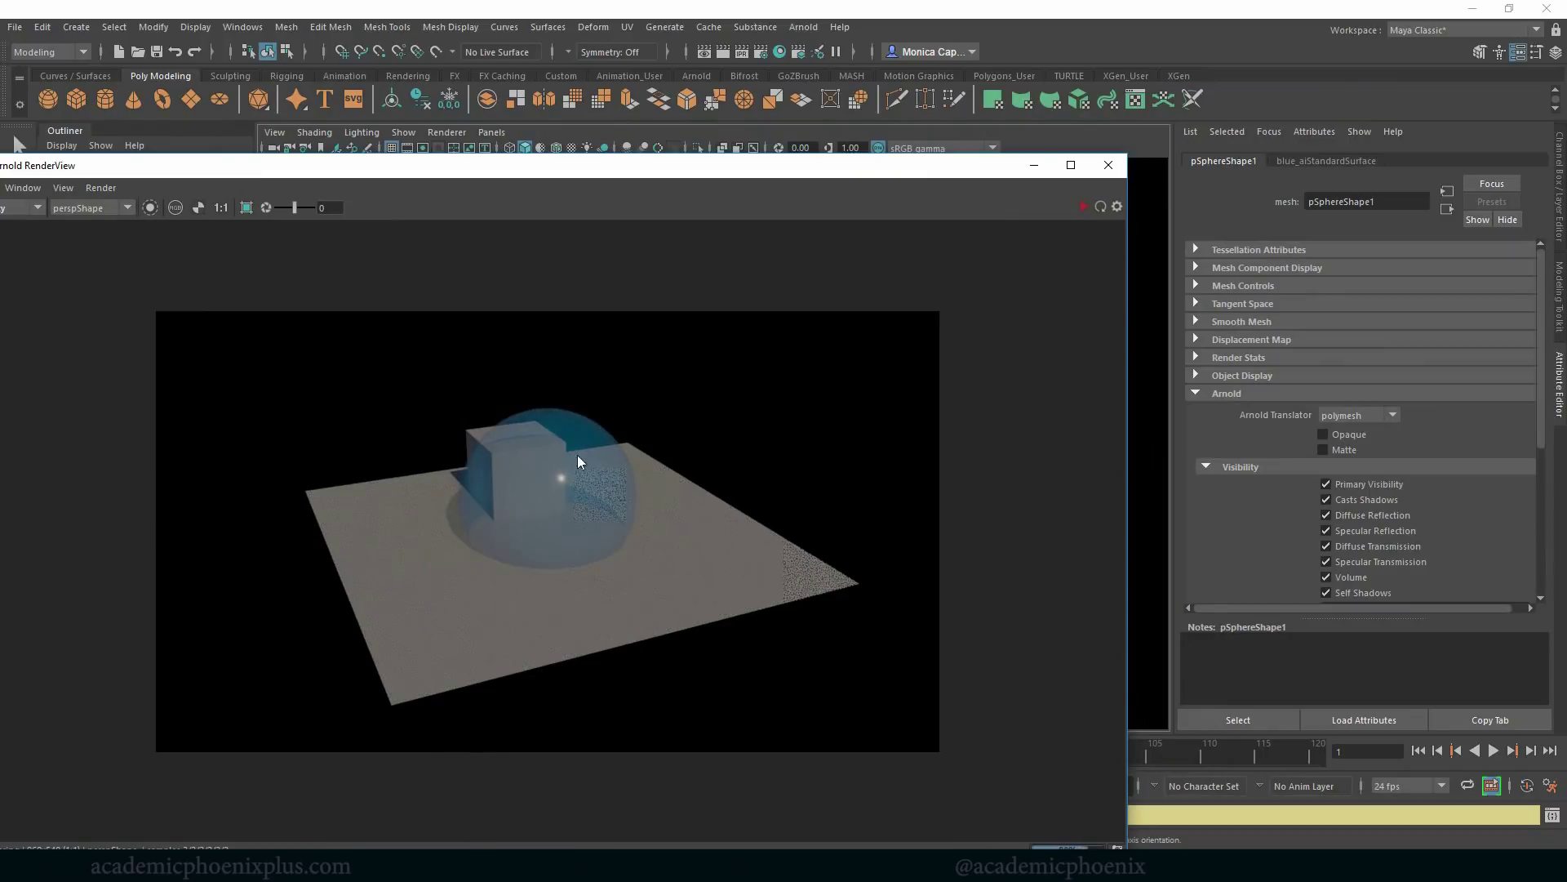
pyautogui.click(1347, 162)
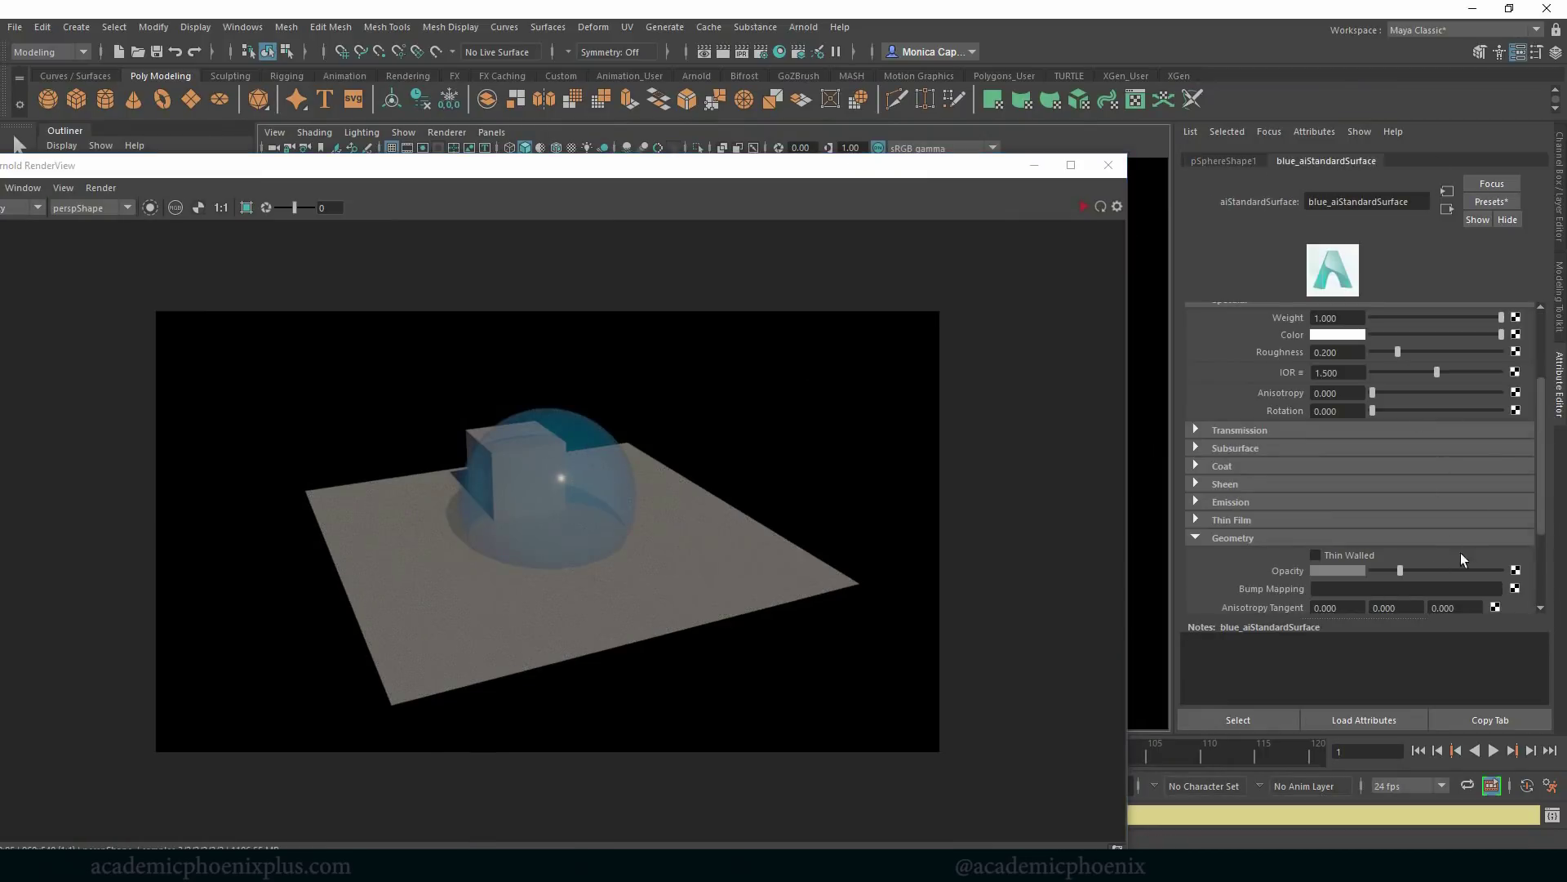
pyautogui.moveTo(1400, 570); pyautogui.dragTo(1423, 570)
pyautogui.click(1434, 571)
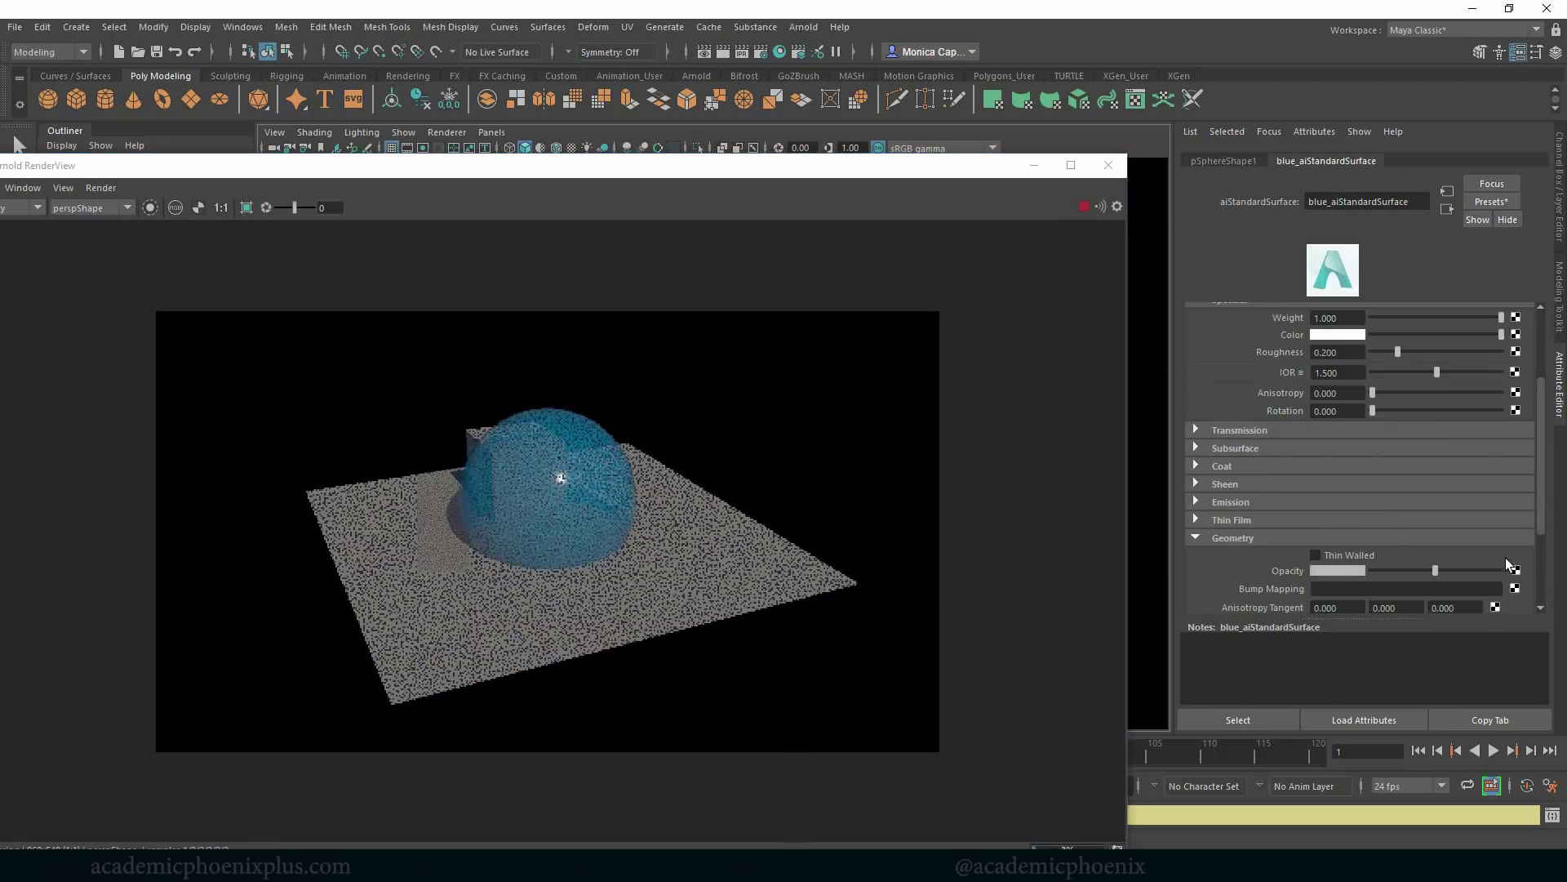
pyautogui.scroll(3, 1270, 432)
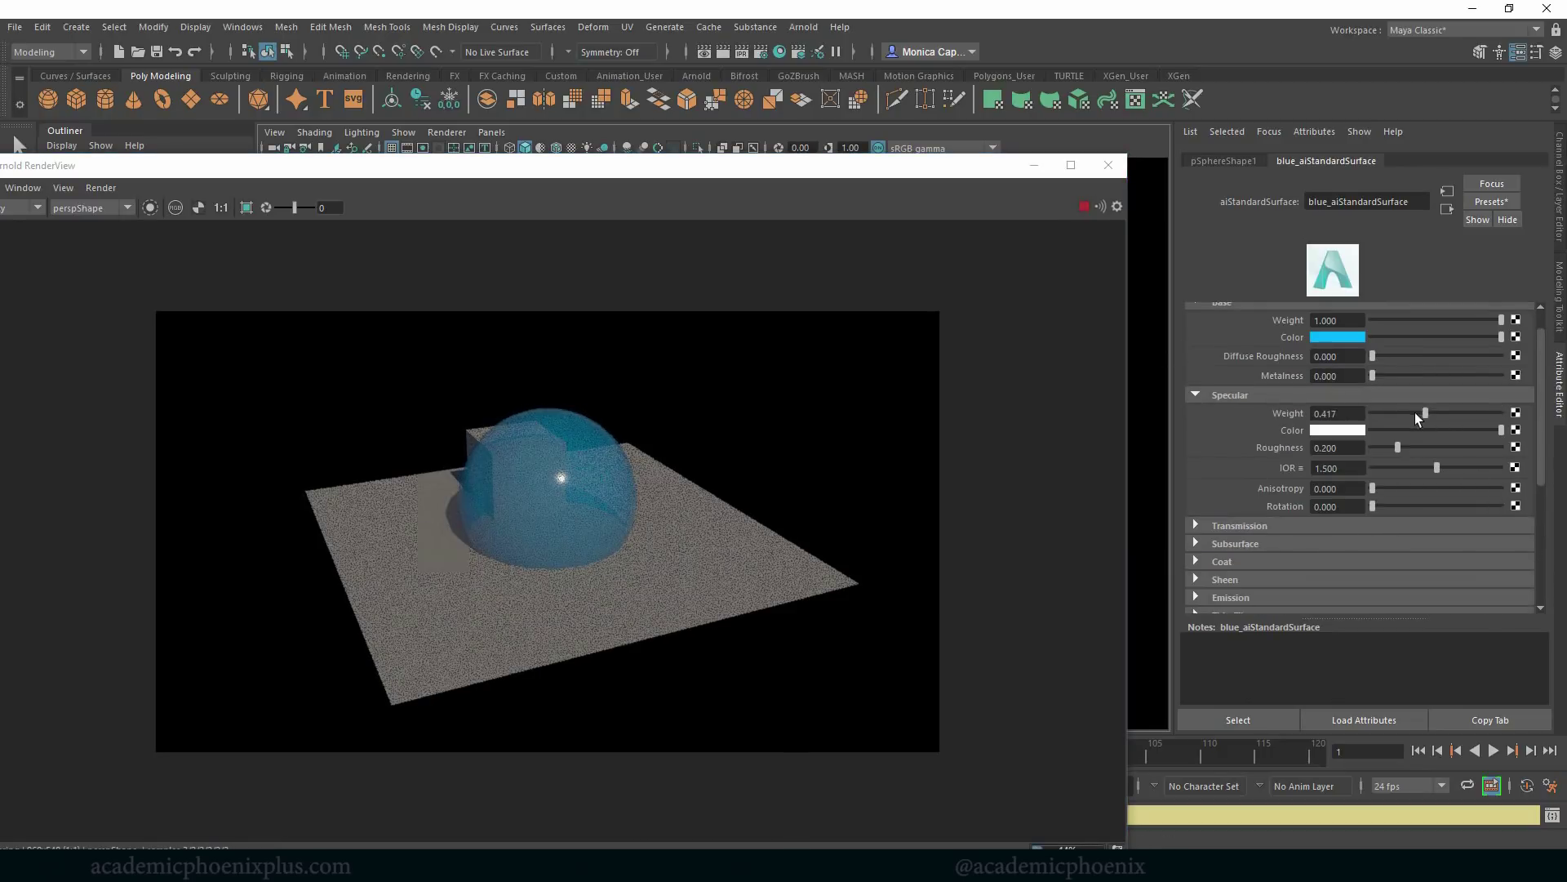
pyautogui.moveTo(1414, 413); pyautogui.dragTo(1296, 409)
# Give the sphere's material an emission weight of 0.769 with the same light blue as its base color.
pyautogui.scroll(-3, 1541, 393)
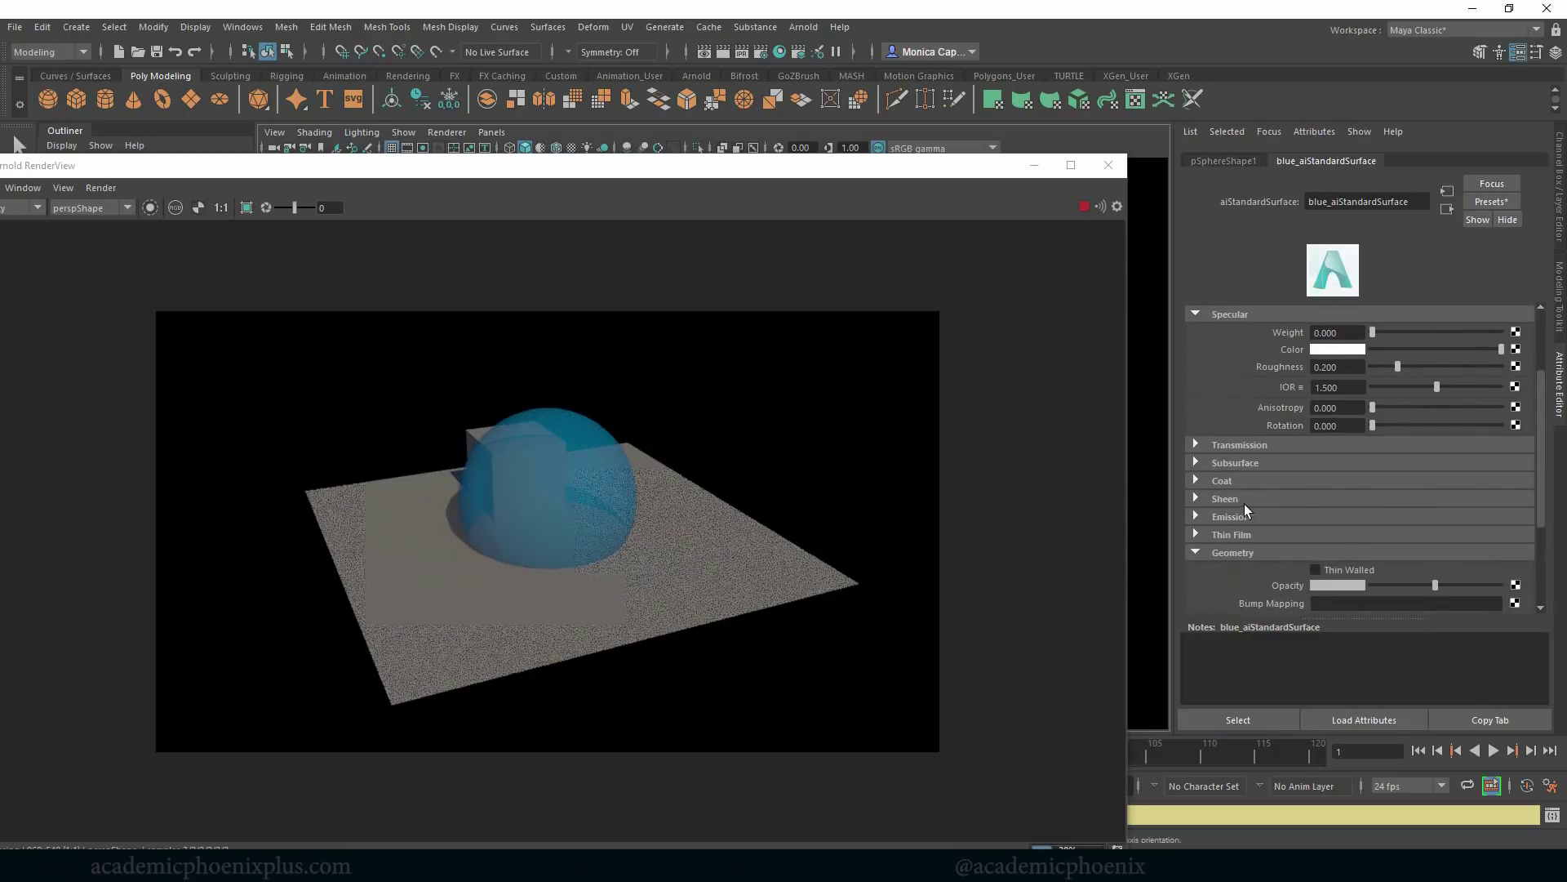
pyautogui.click(1241, 517)
pyautogui.moveTo(1376, 531); pyautogui.dragTo(1417, 530)
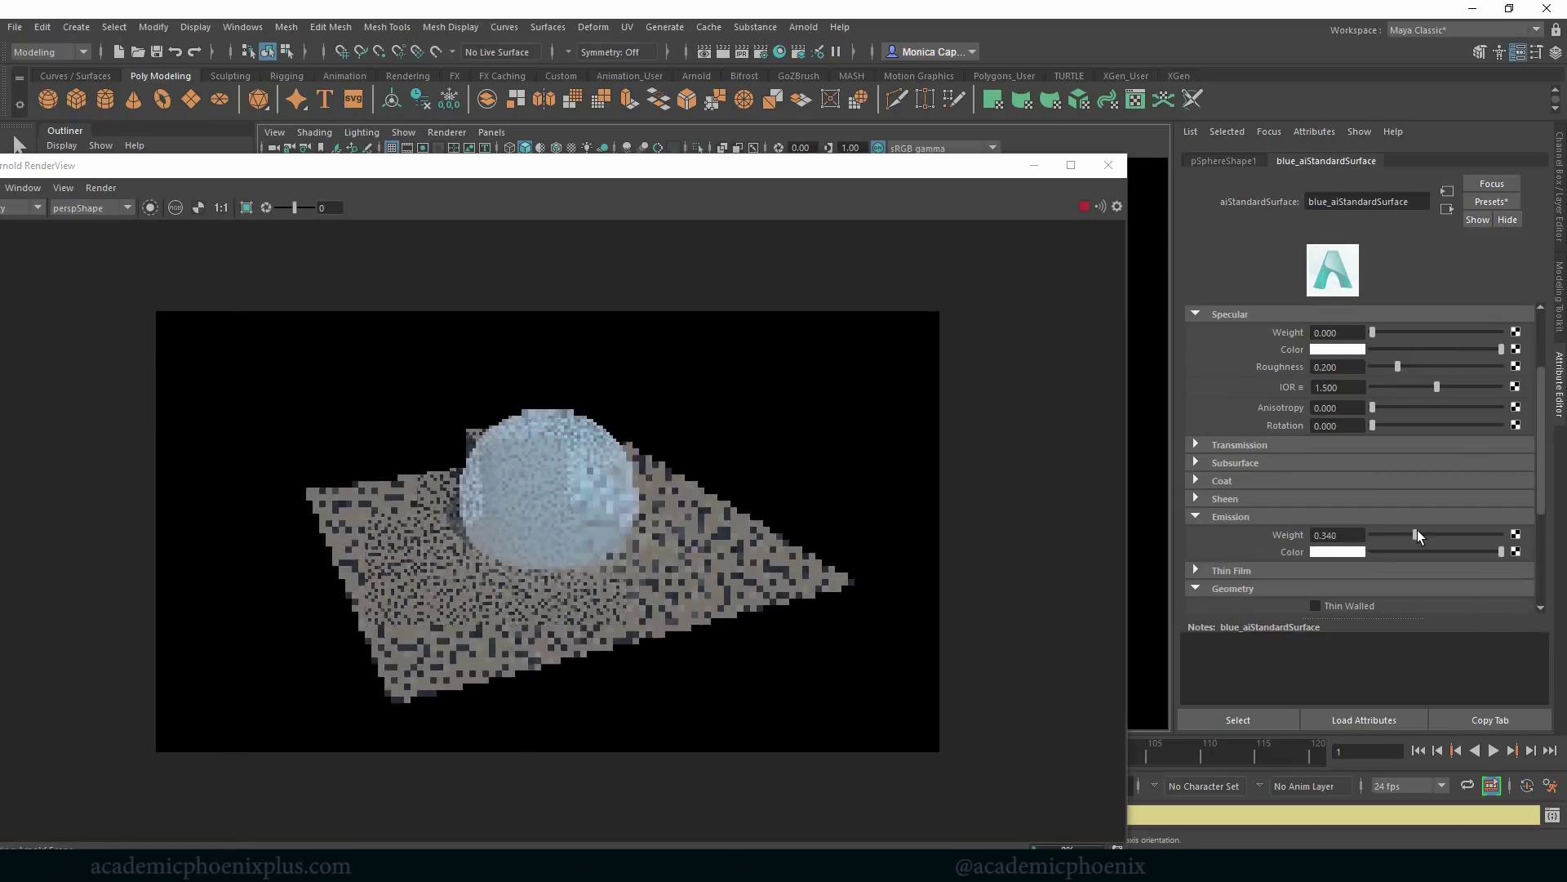
pyautogui.click(1349, 554)
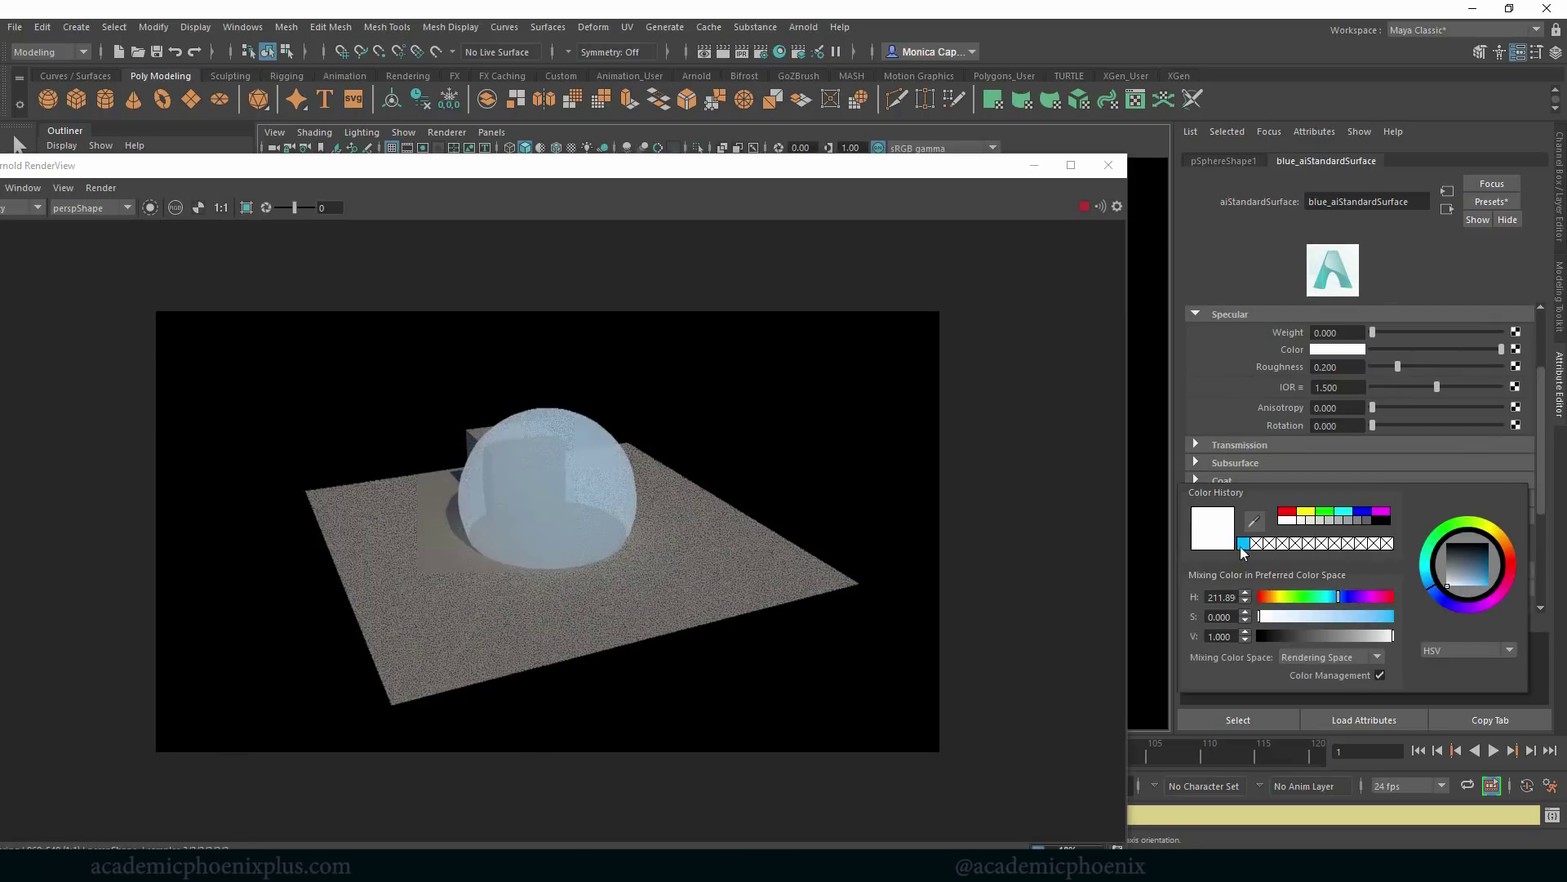
pyautogui.click(1242, 544)
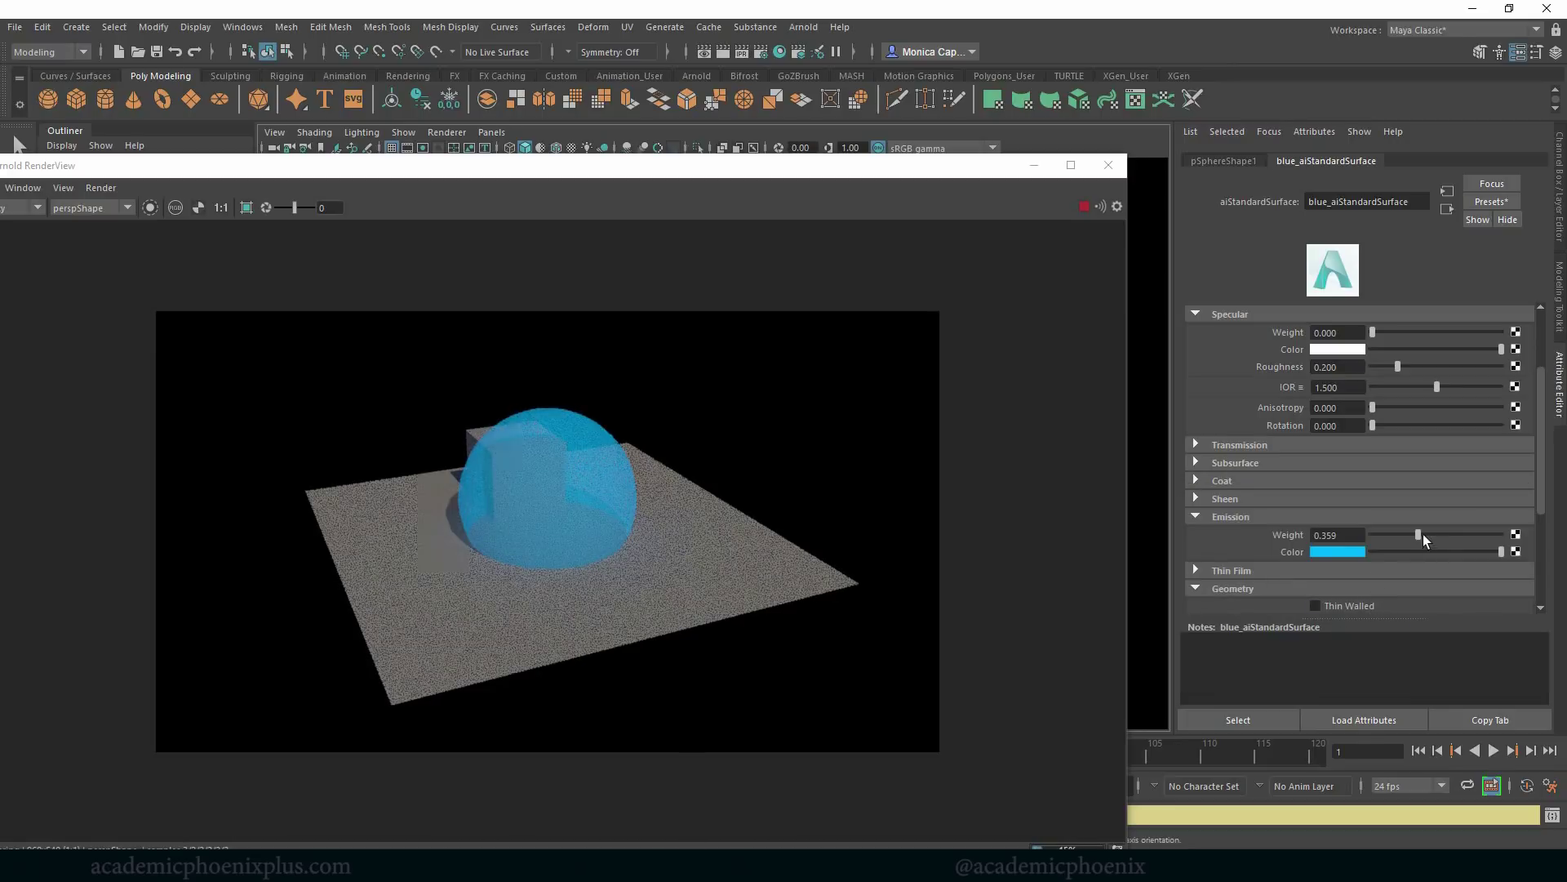
pyautogui.moveTo(1423, 534); pyautogui.dragTo(1461, 531)
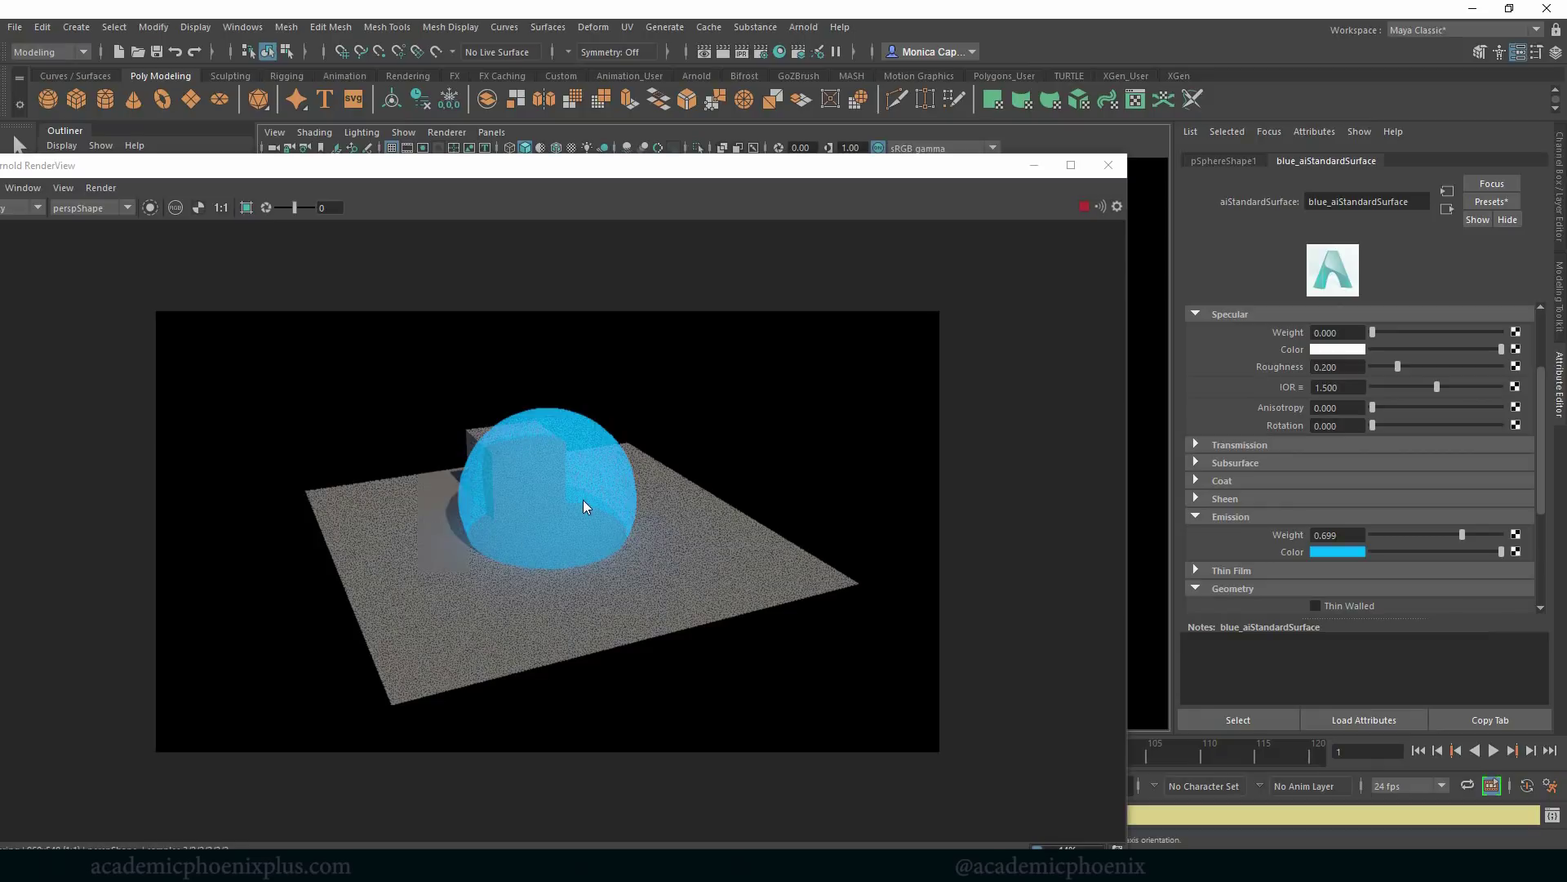
pyautogui.moveTo(1466, 534); pyautogui.dragTo(1471, 533)
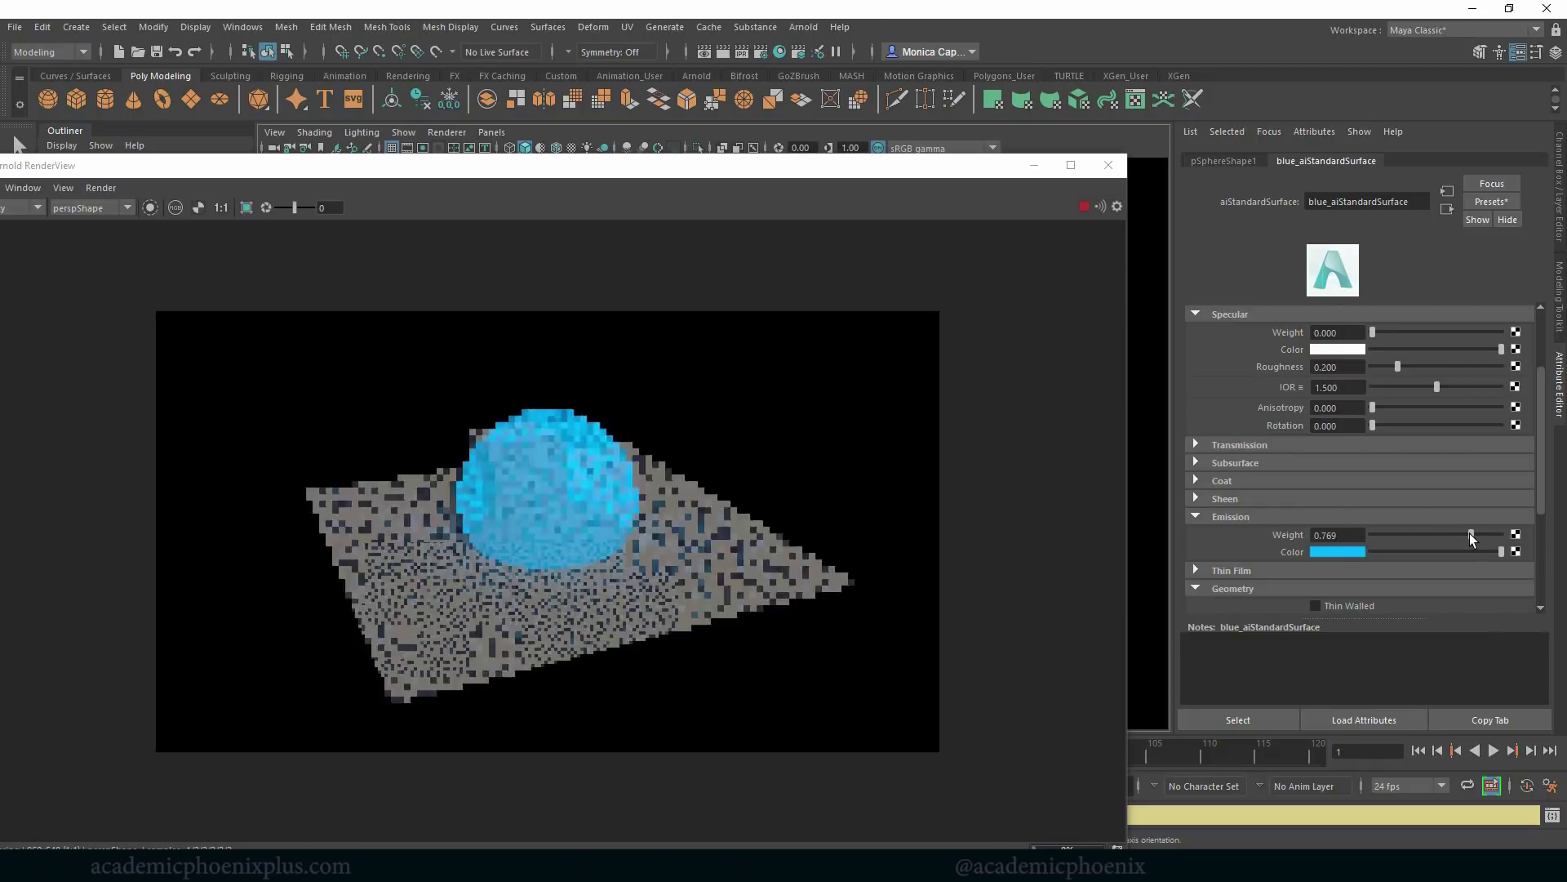
# Lower the geometry opacity of the sphere's material to a mid grey to make the shield more transparent.
pyautogui.scroll(-1, 1539, 493)
pyautogui.scroll(-2, 1539, 492)
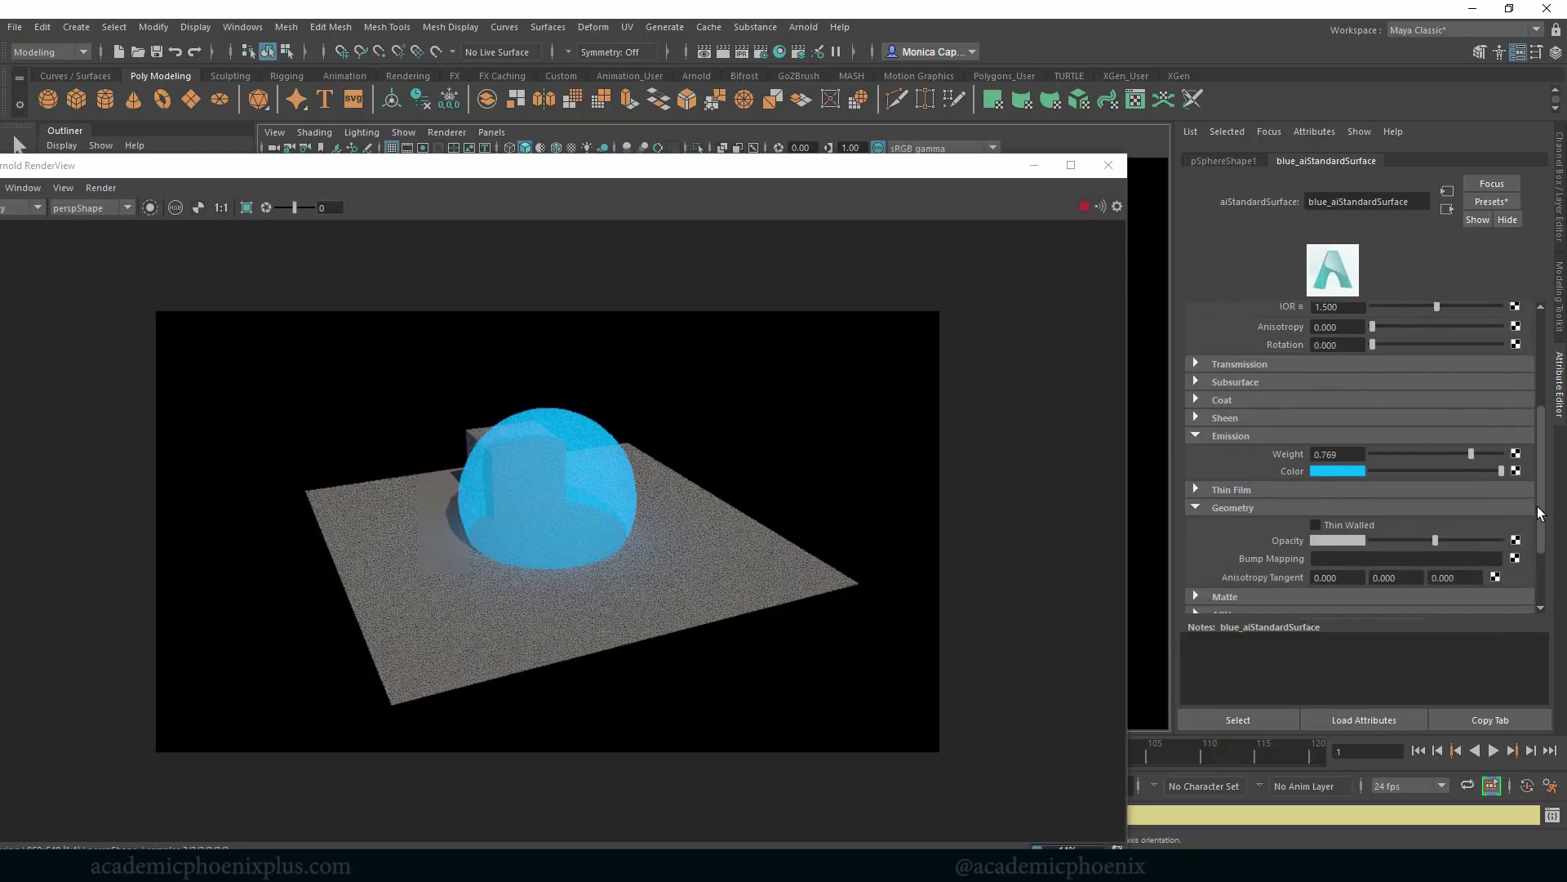
pyautogui.moveTo(1438, 527)
pyautogui.mouseDown()
pyautogui.moveTo(1380, 530)
pyautogui.moveTo(1409, 531)
pyautogui.mouseUp()
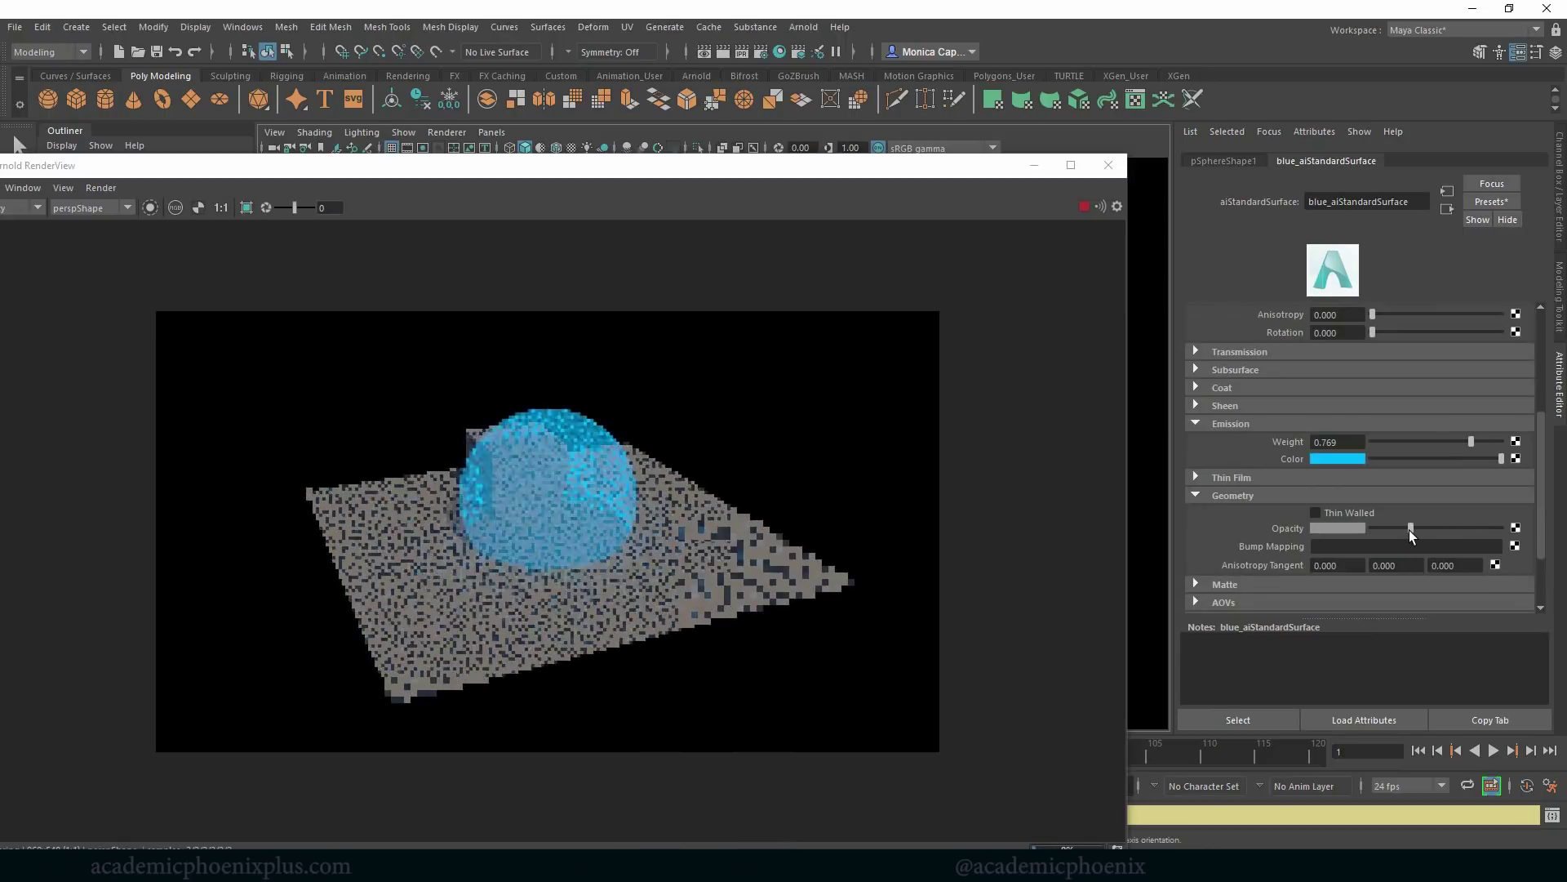
pyautogui.moveTo(1452, 532); pyautogui.dragTo(1409, 531)
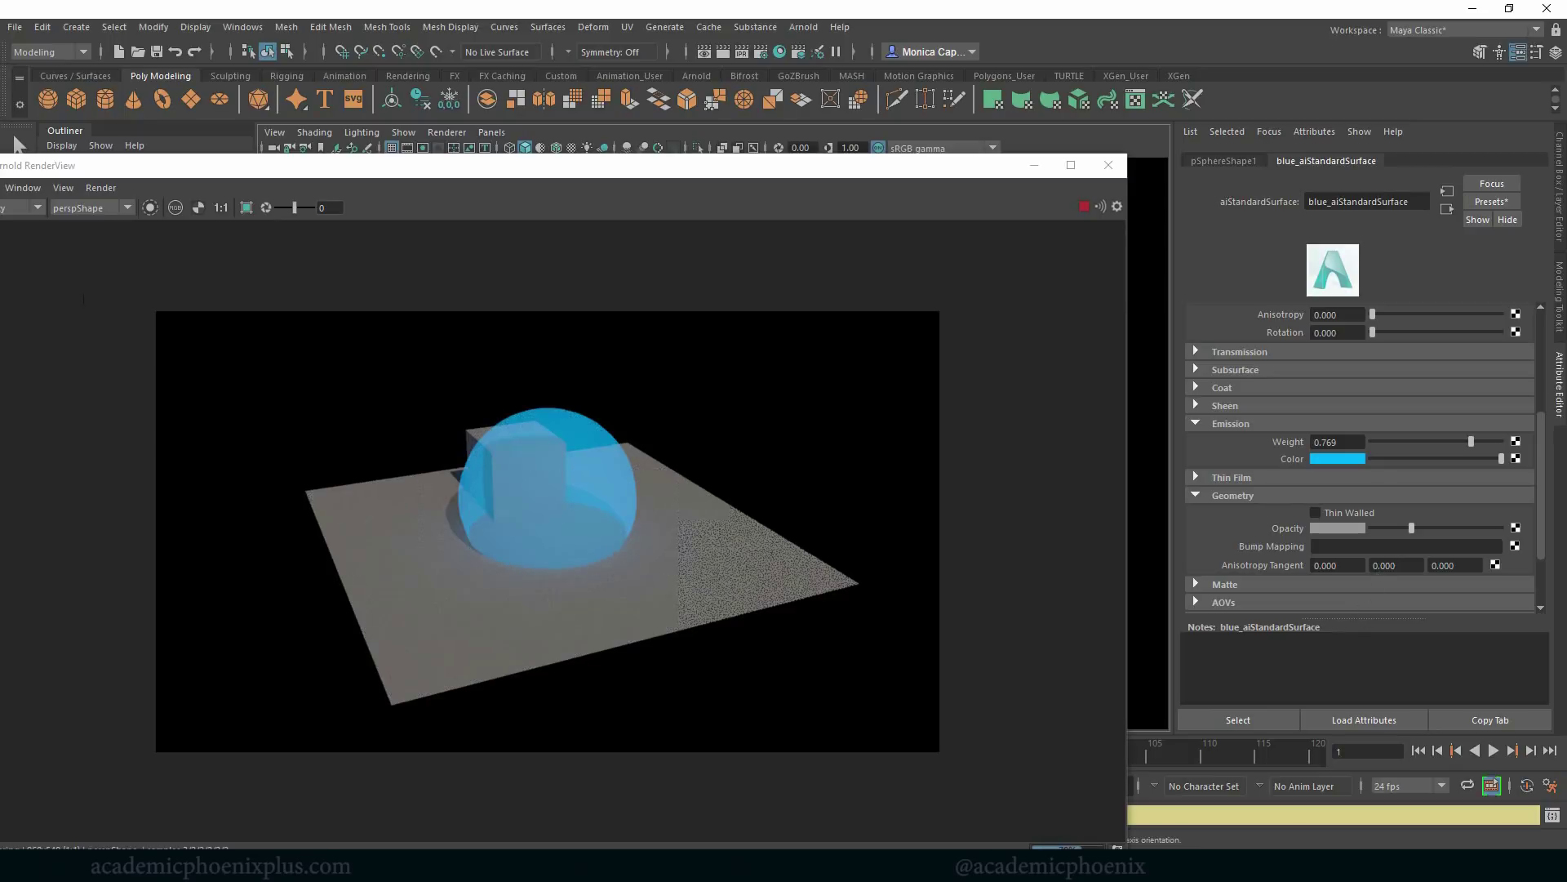
# Bring the perspective camera closer to the sphere so it fills more of the Arnold render.
pyautogui.moveTo(652, 170); pyautogui.dragTo(648, 490)
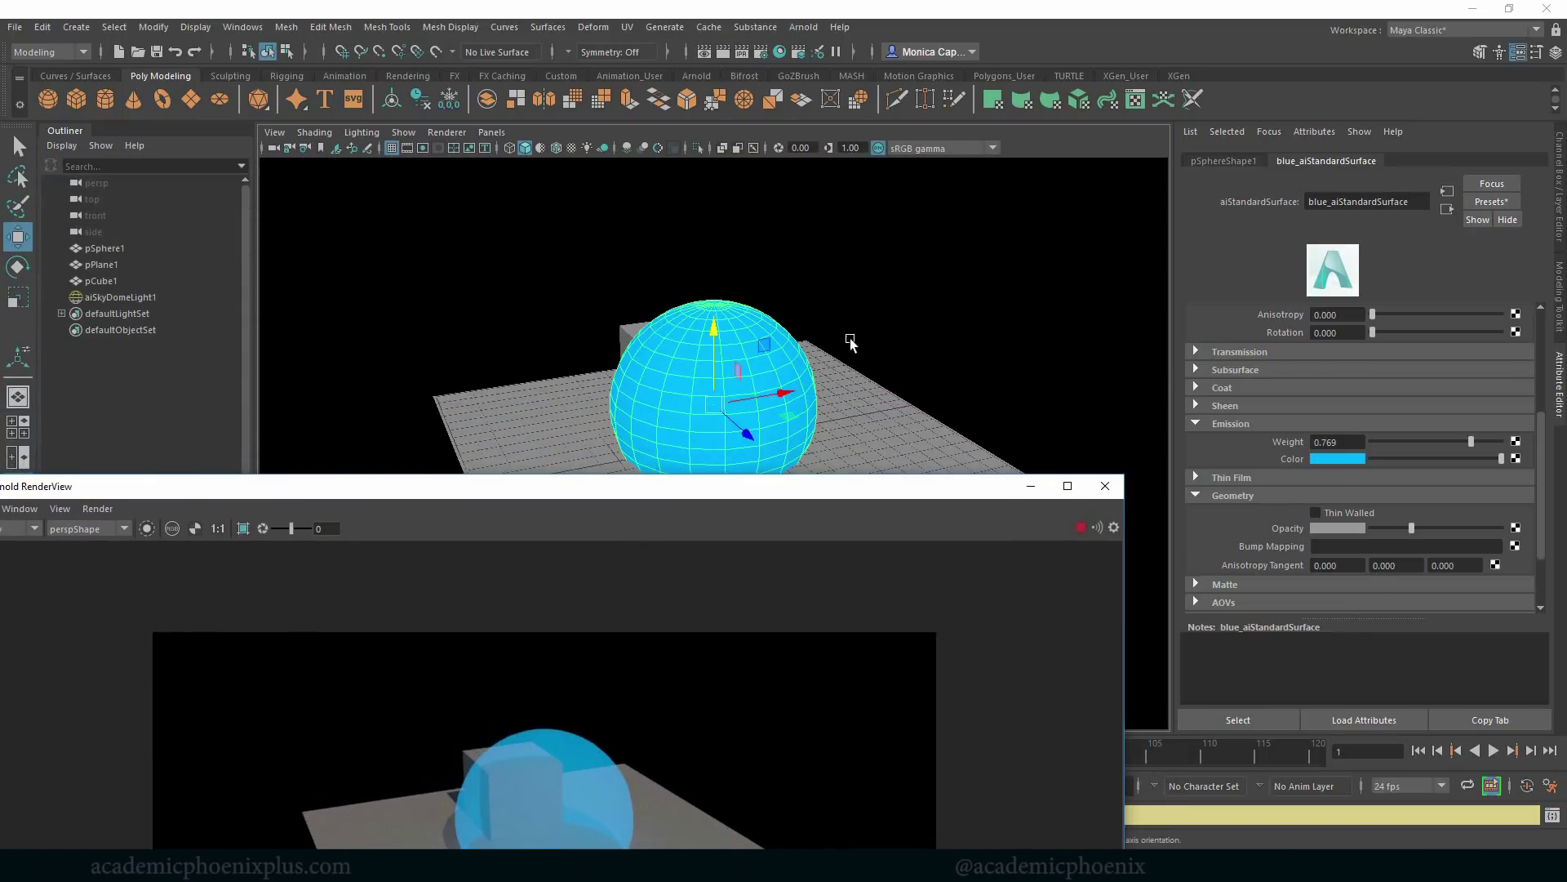
pyautogui.keyDown('alt'); pyautogui.moveTo(850, 341); pyautogui.dragTo(985, 337, button='right'); pyautogui.keyUp('alt')
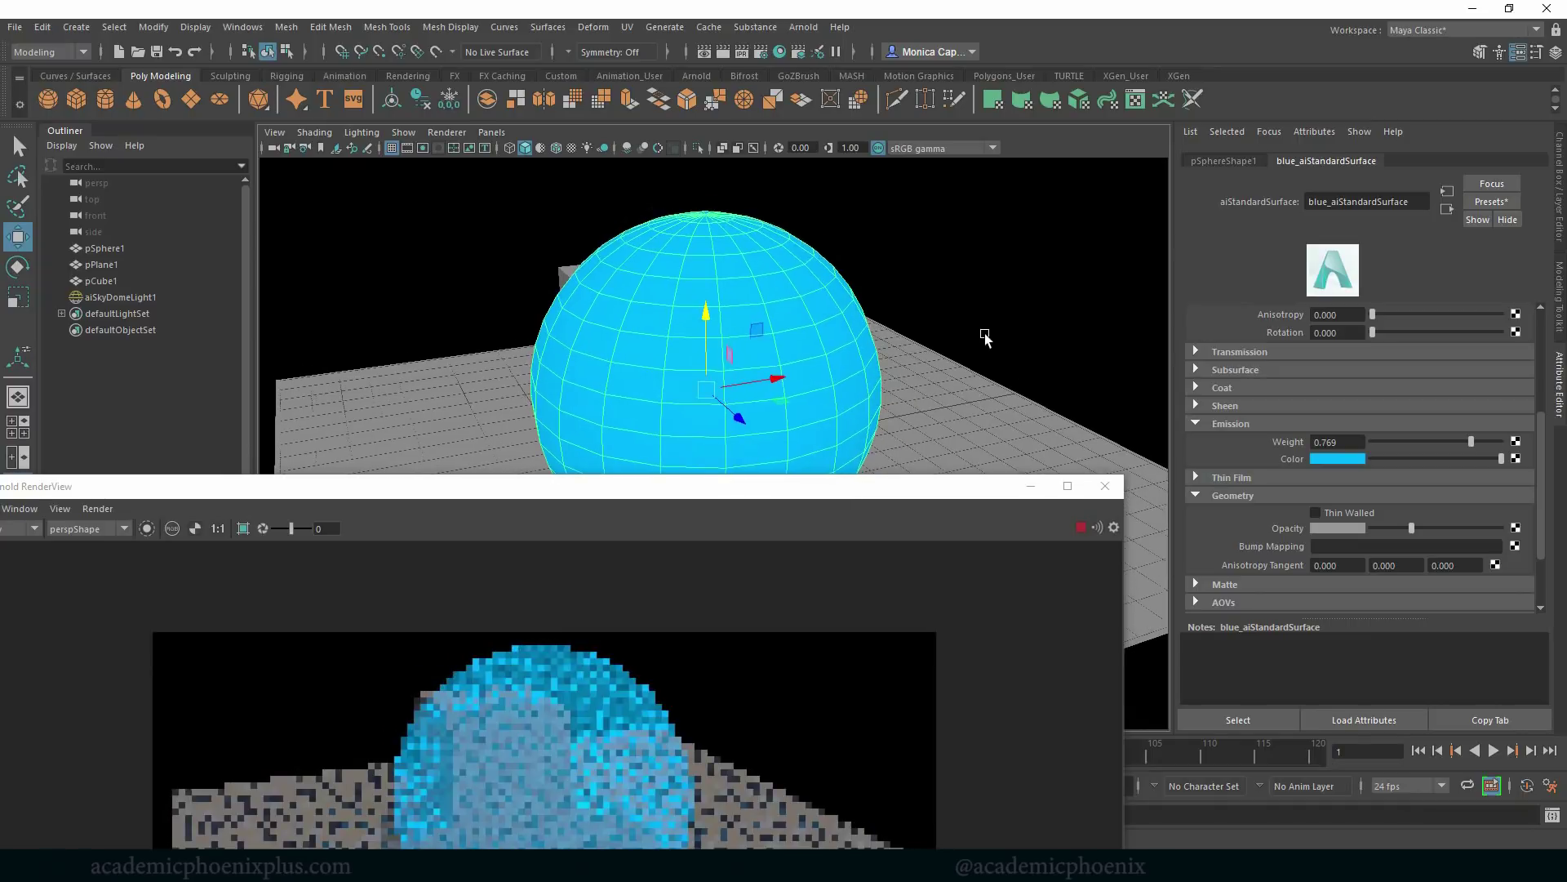
pyautogui.moveTo(768, 480); pyautogui.dragTo(827, 184)
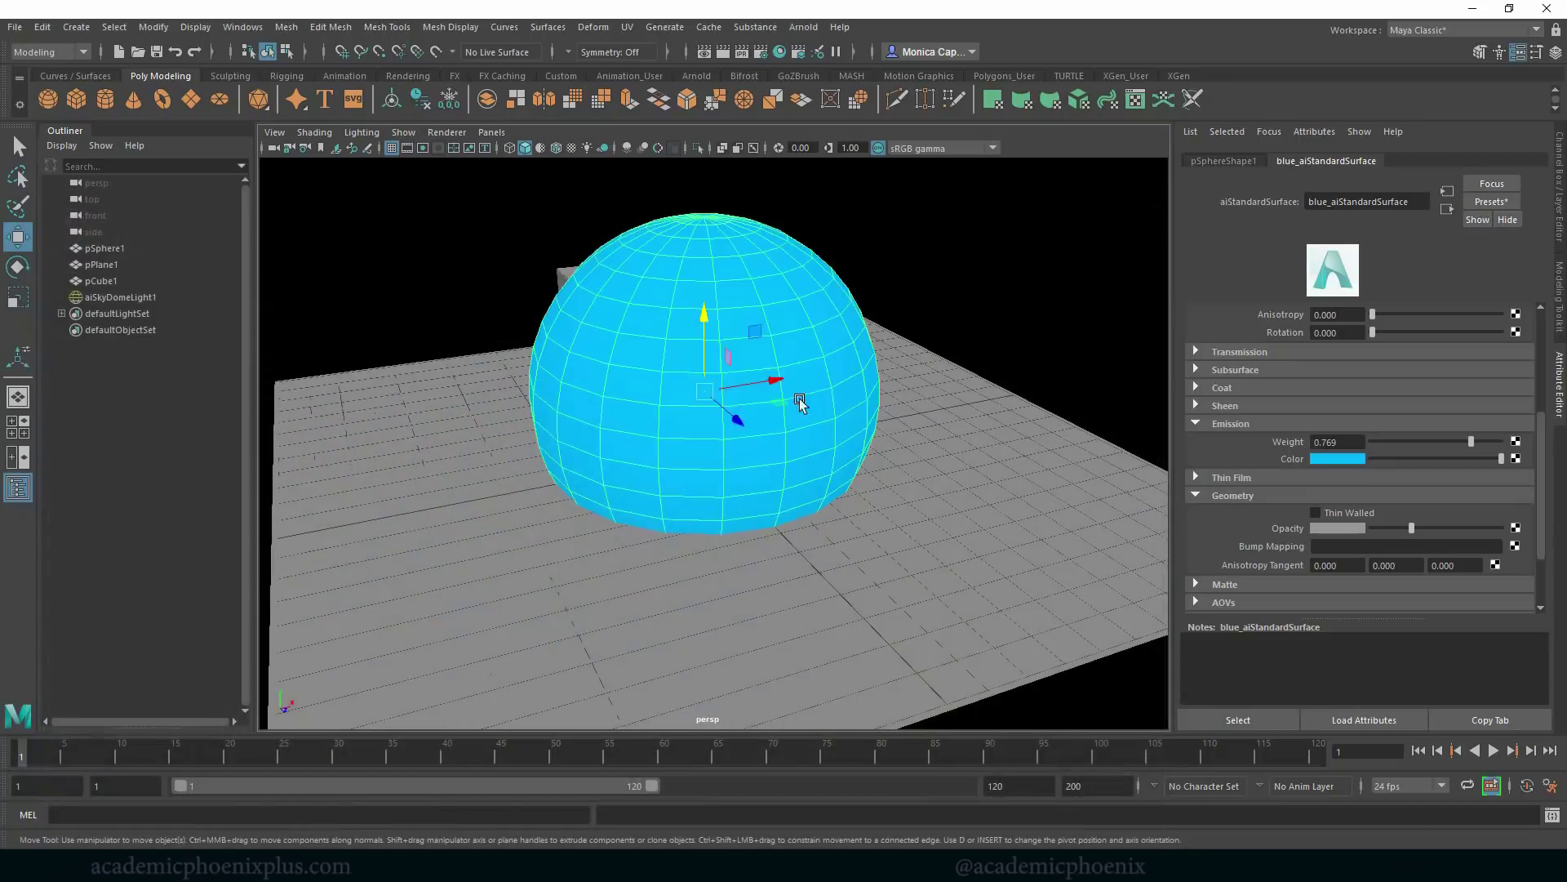
# Switch the Maya workspace to Texturing.
pyautogui.click(1166, 187)
pyautogui.click(951, 269)
pyautogui.click(1445, 31)
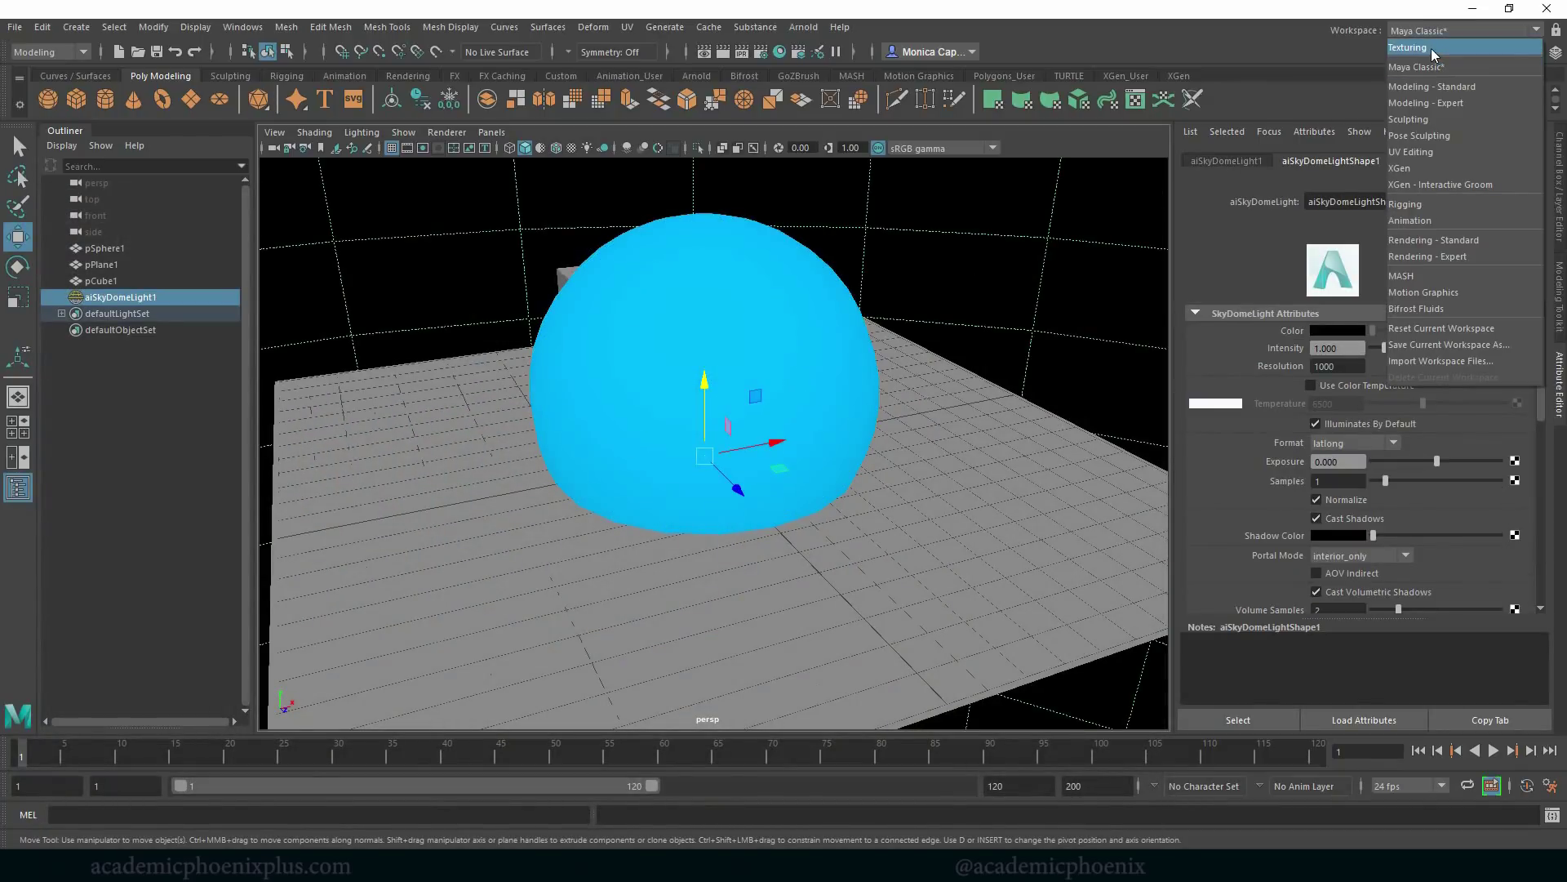
pyautogui.click(1432, 47)
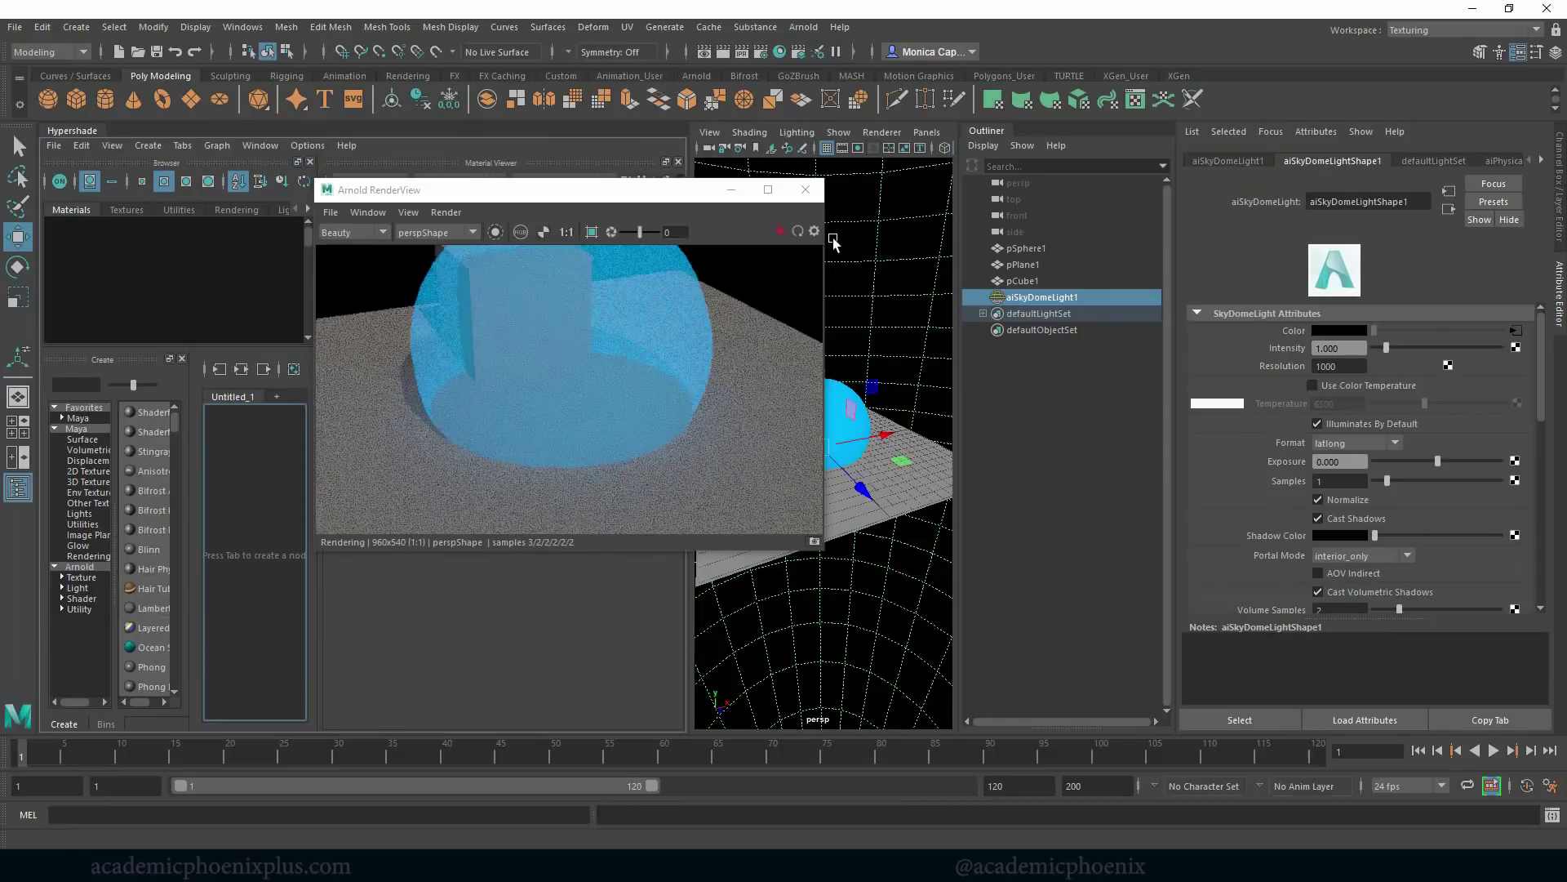
# Dock the Arnold RenderView above the perspective view, resize it beside the Hypershade node graph, and frame the whole sphere in the render.
pyautogui.moveTo(471, 188); pyautogui.dragTo(795, 127)
pyautogui.moveTo(781, 255); pyautogui.dragTo(782, 425)
pyautogui.moveTo(686, 420); pyautogui.dragTo(474, 425)
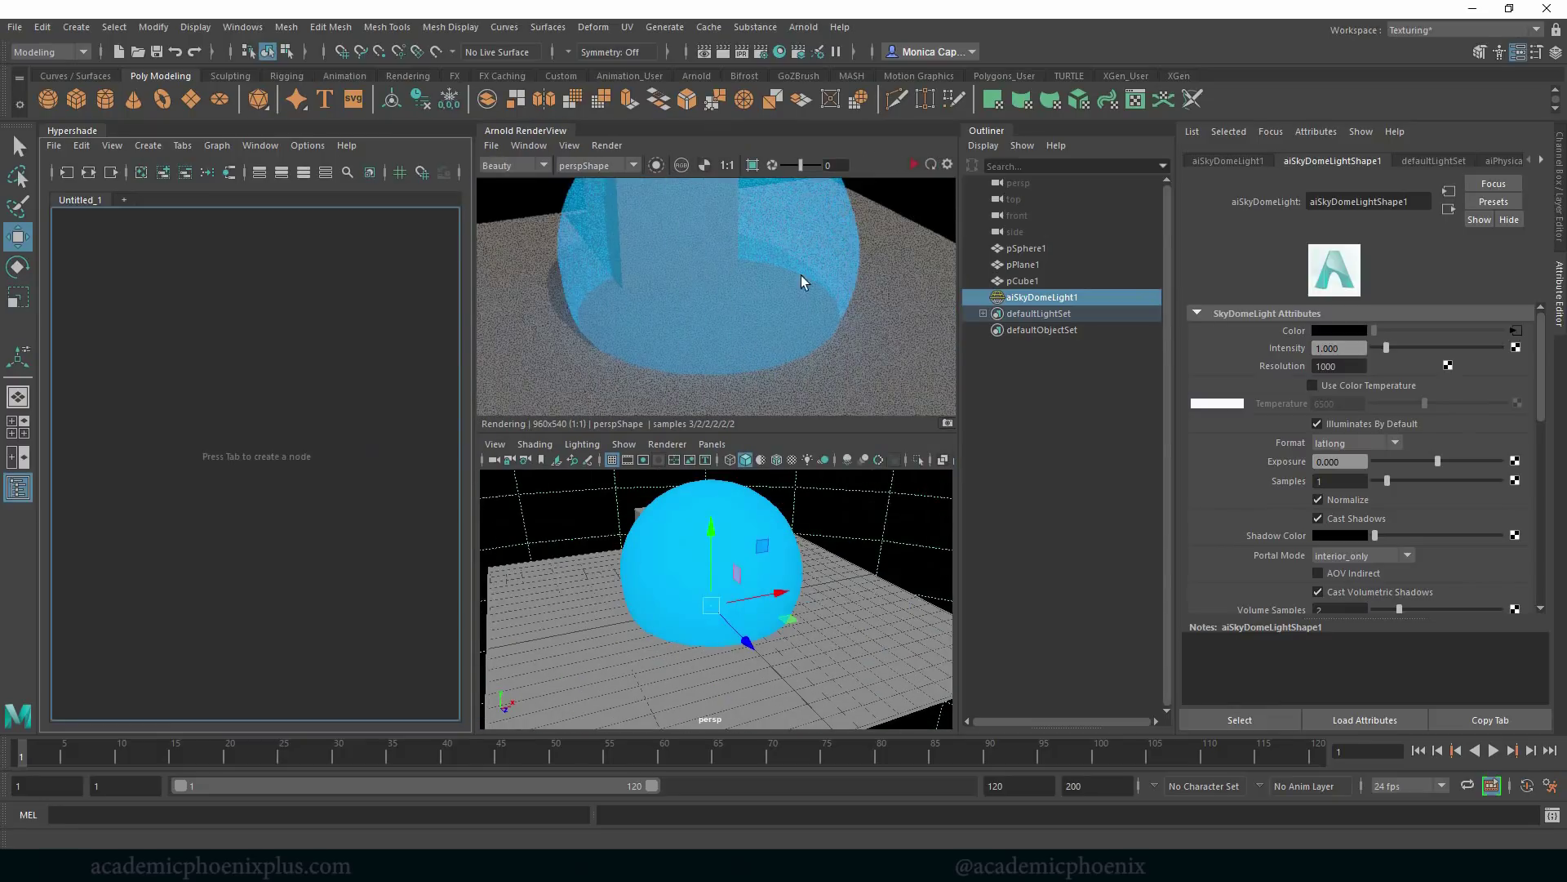
pyautogui.moveTo(796, 271); pyautogui.dragTo(809, 305, button='middle')
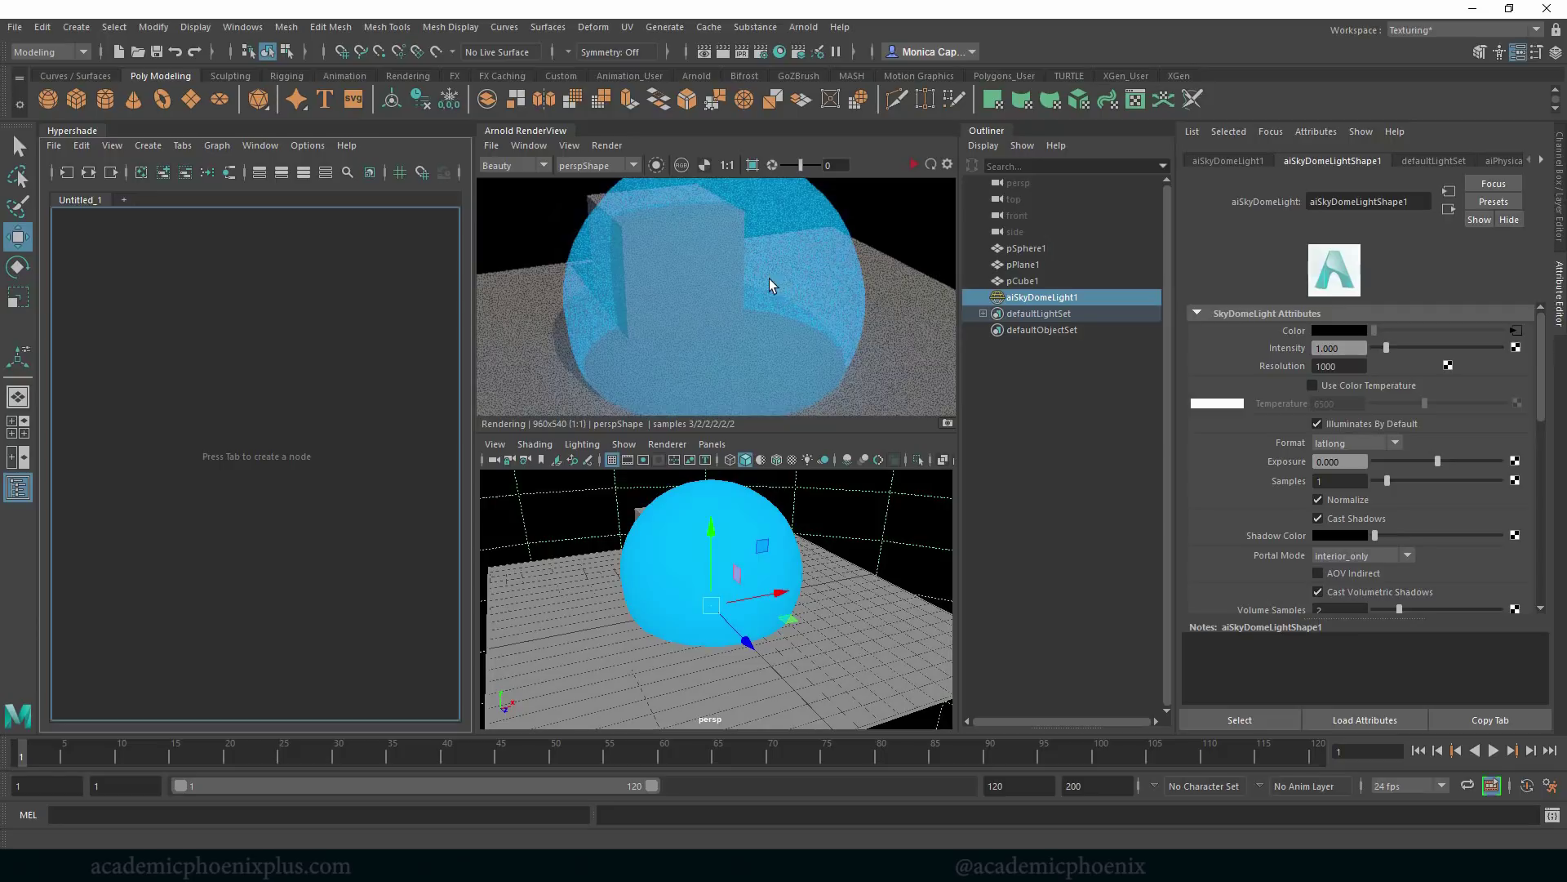
pyautogui.scroll(1, 614, 261)
pyautogui.scroll(-2, 684, 277)
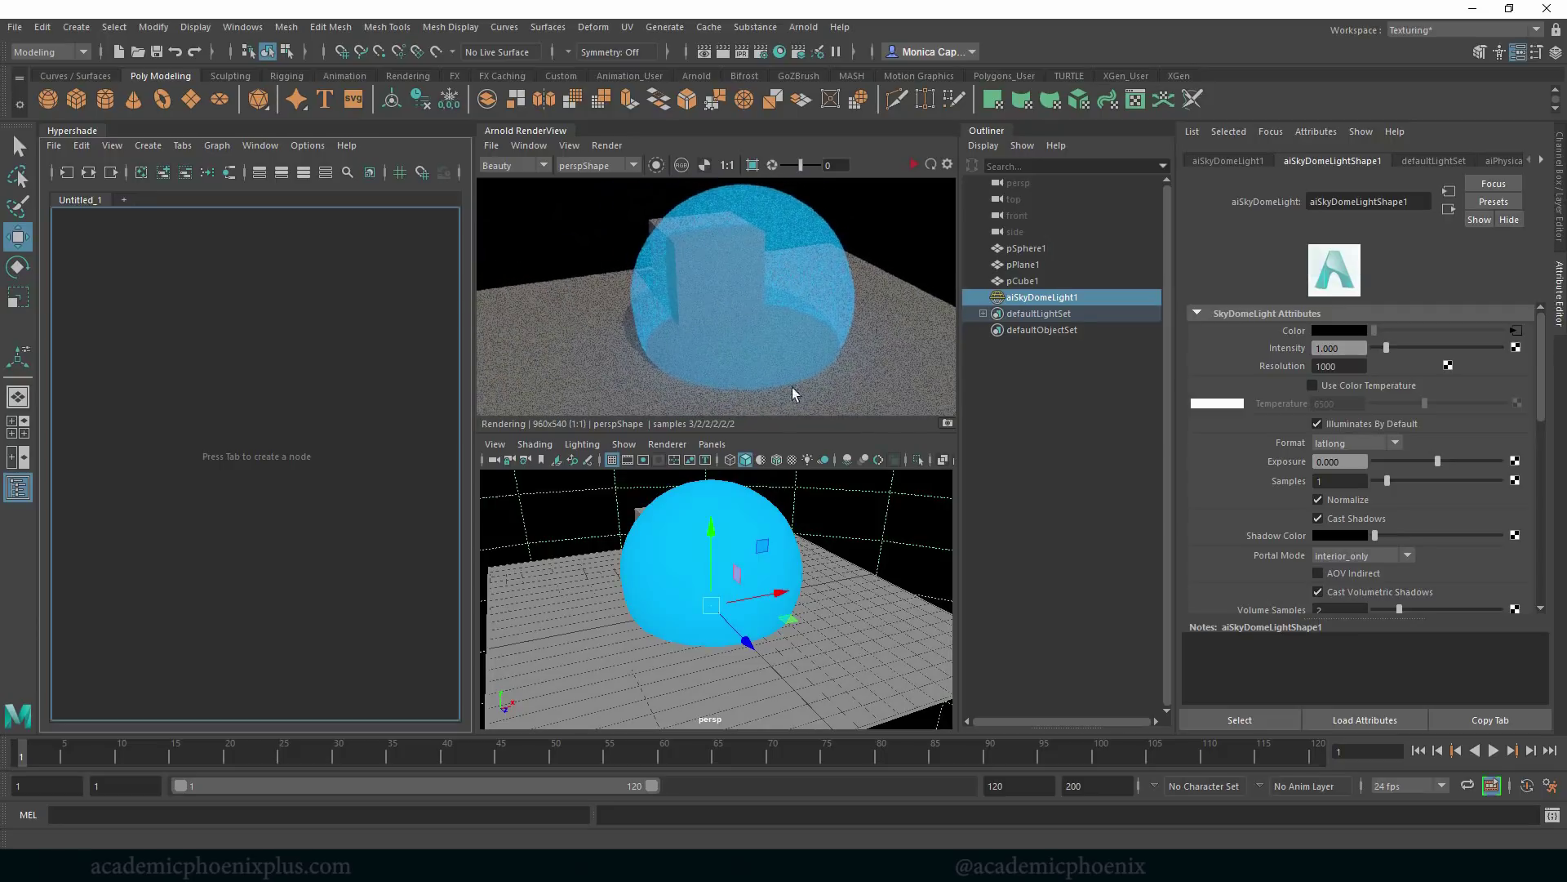
pyautogui.moveTo(471, 482); pyautogui.dragTo(497, 482)
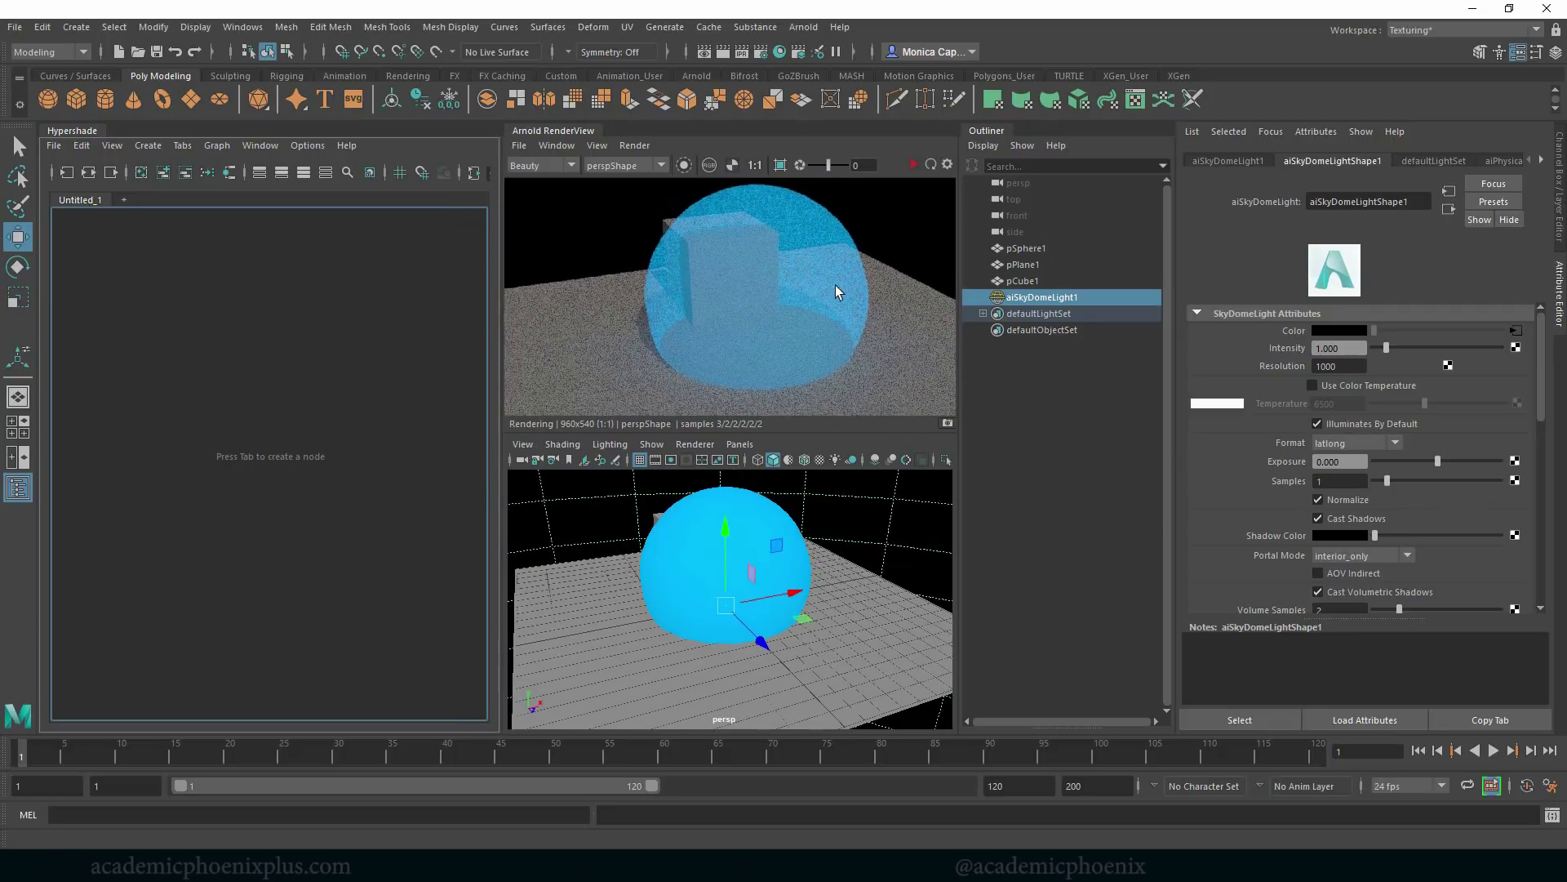
# Graph the sphere's material network in the Hypershade.
pyautogui.click(753, 514)
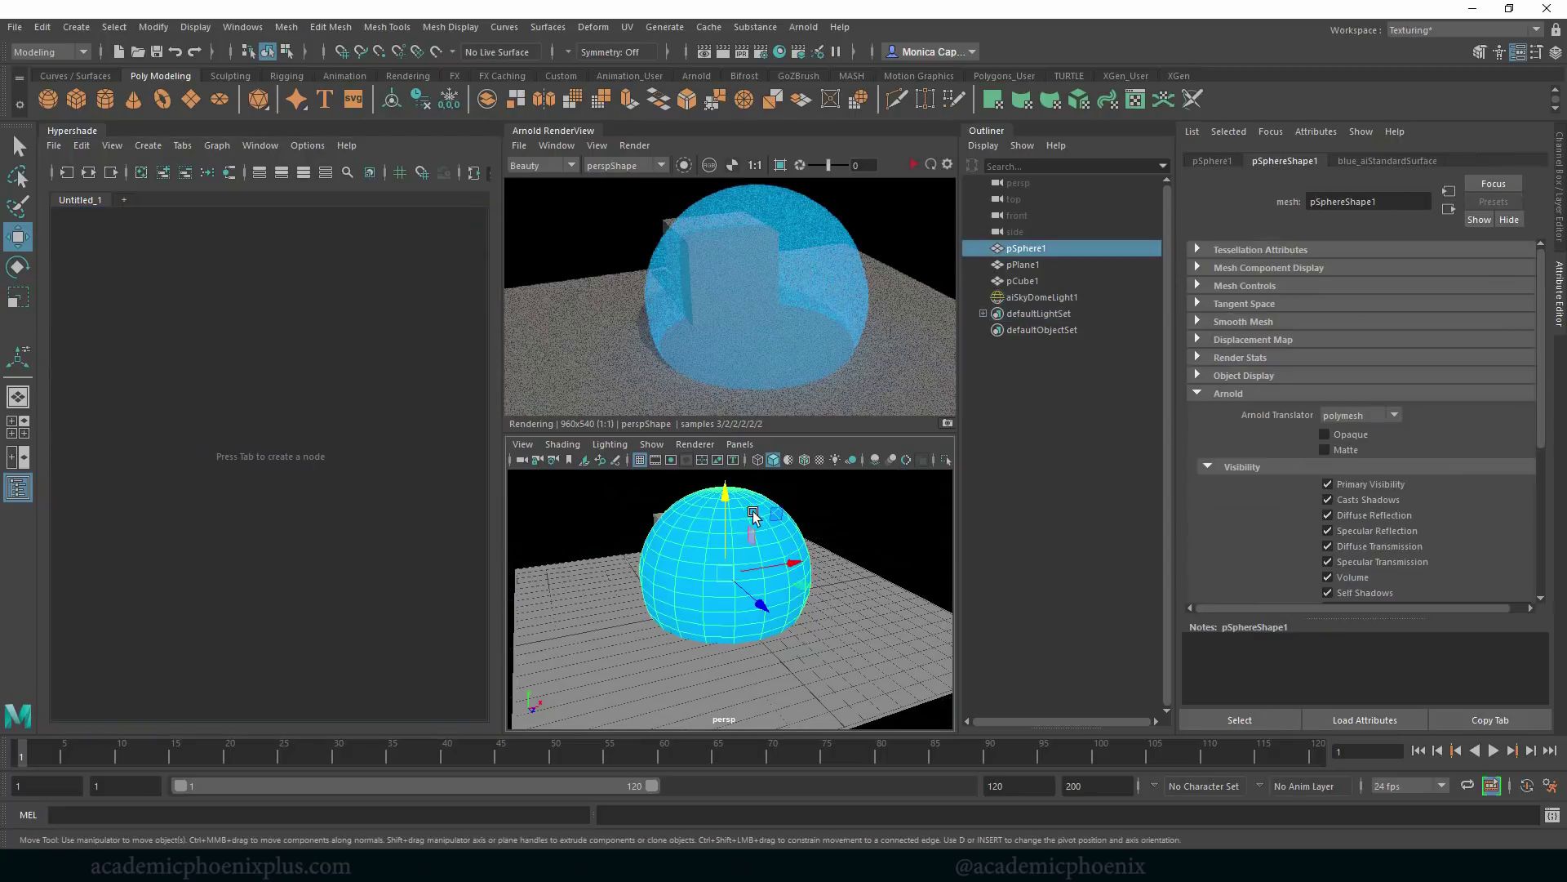
pyautogui.click(229, 173)
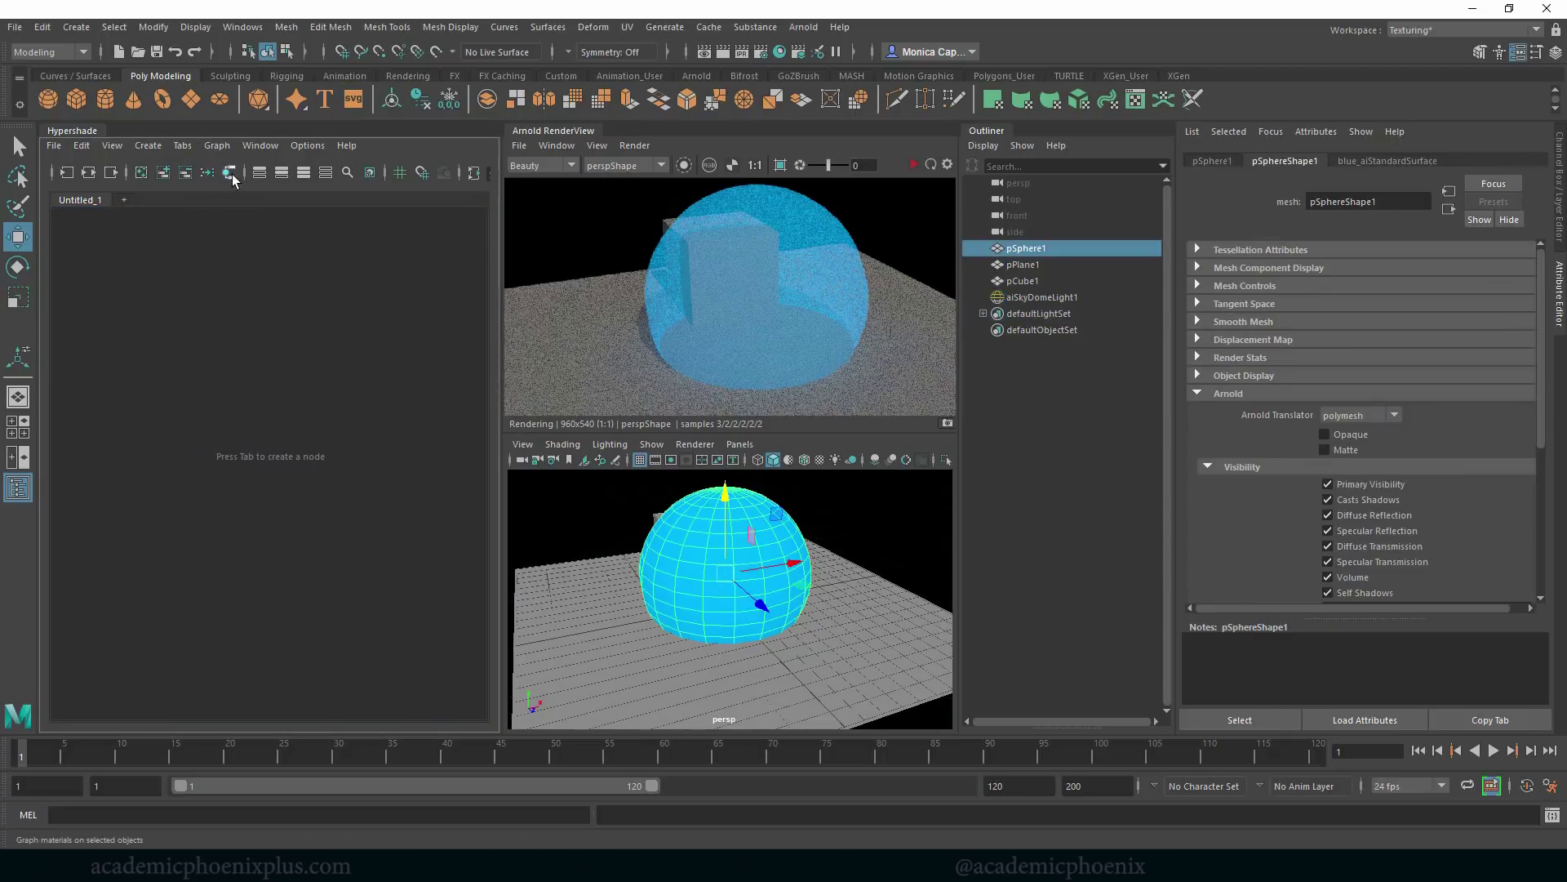
# Add an aiMixShader node to the Hypershade graph beside the blue_aiStandardSurface network.
pyautogui.moveTo(192, 307); pyautogui.dragTo(220, 283)
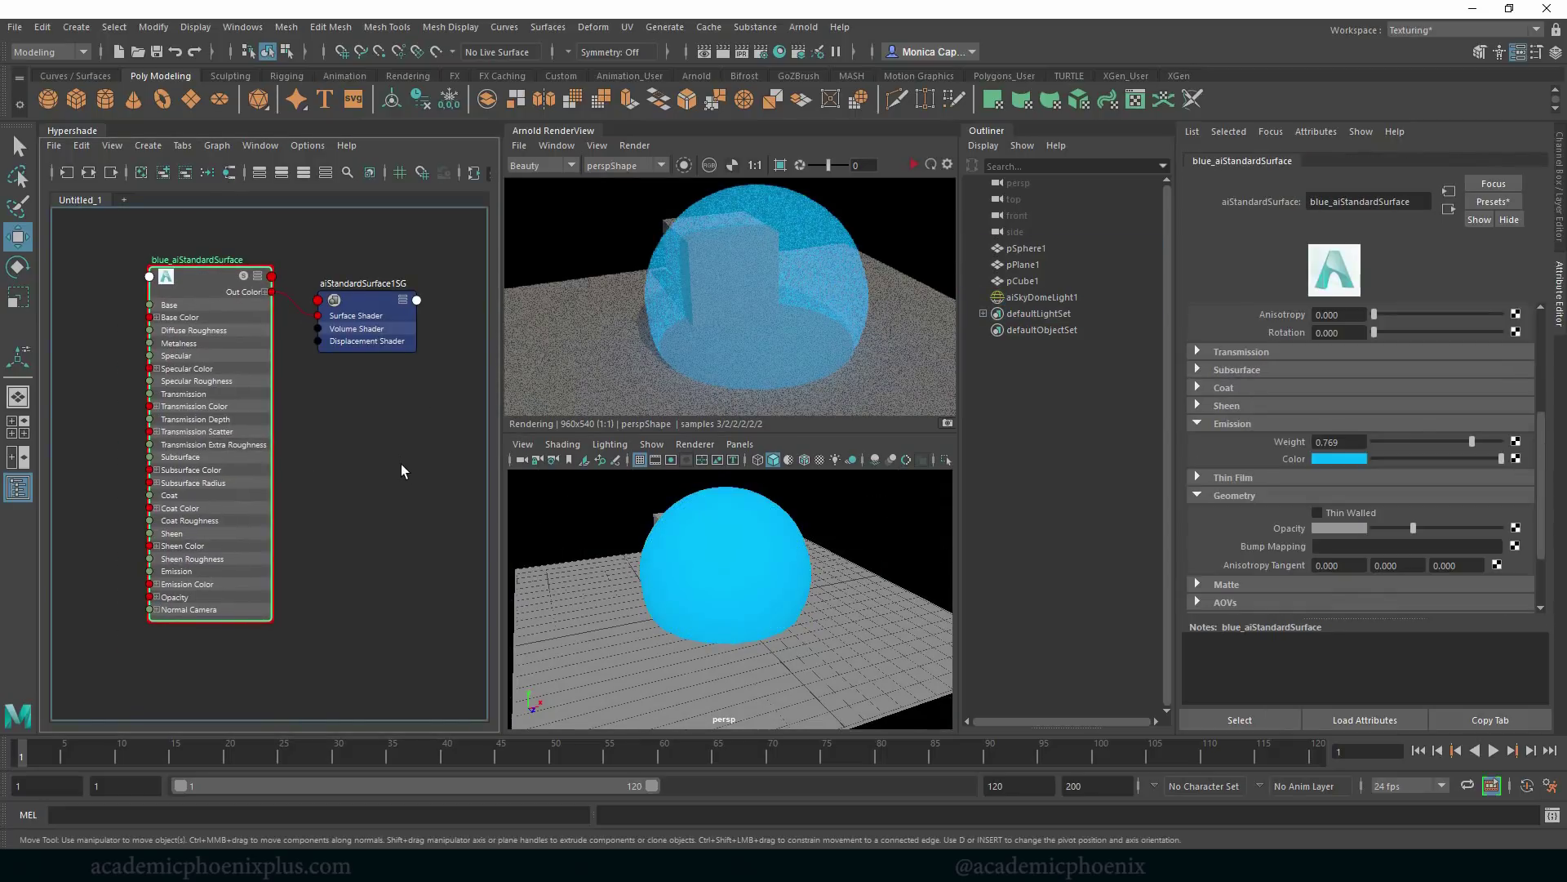
pyautogui.scroll(-2, 354, 441)
pyautogui.press('Tab')
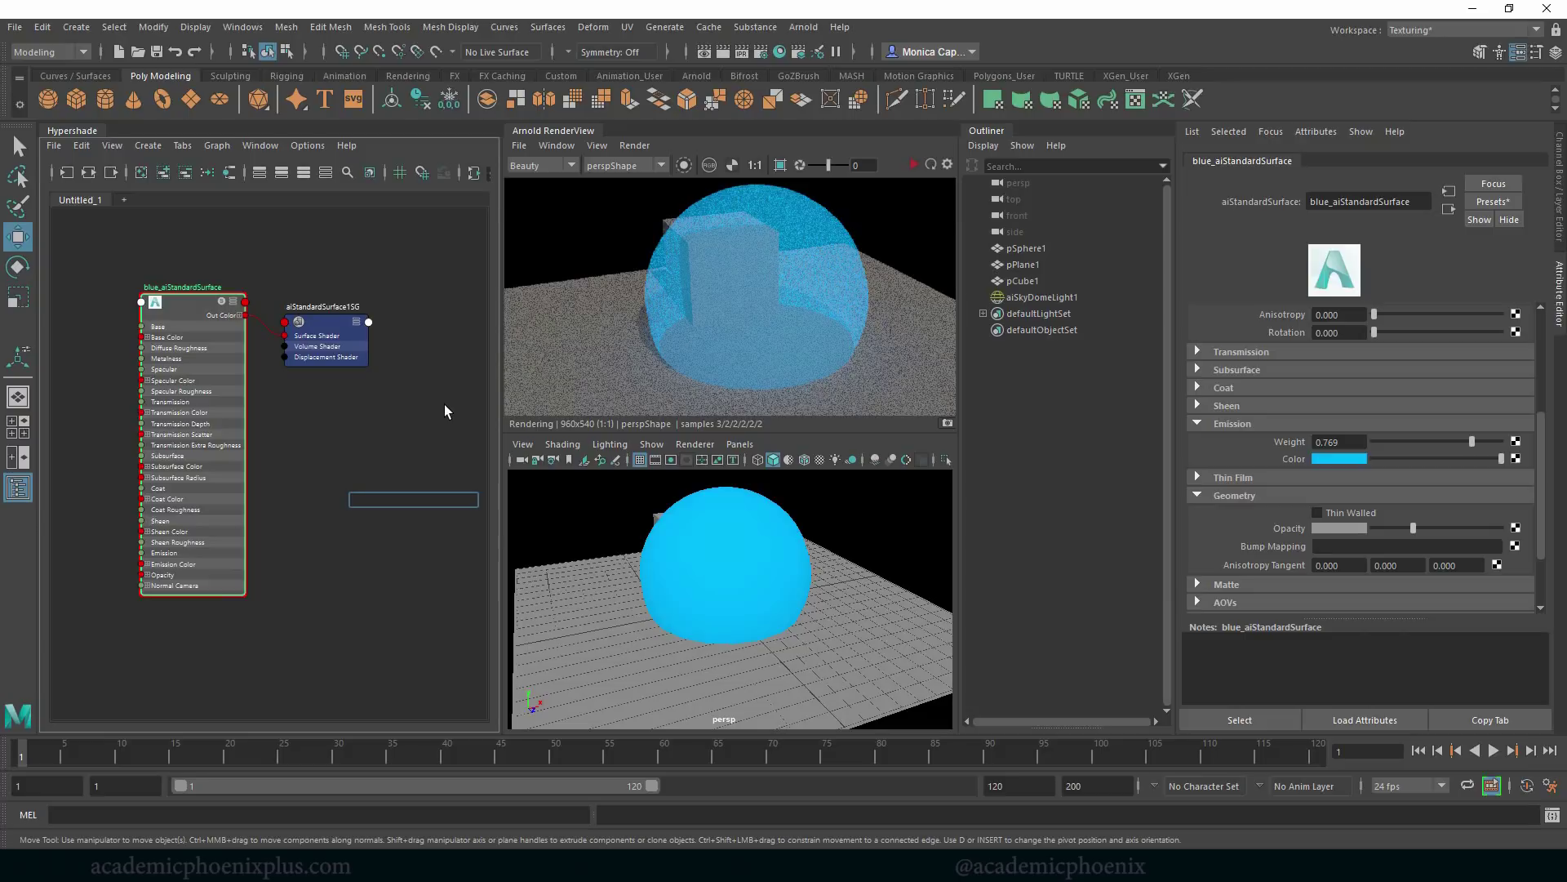
pyautogui.write('ao')
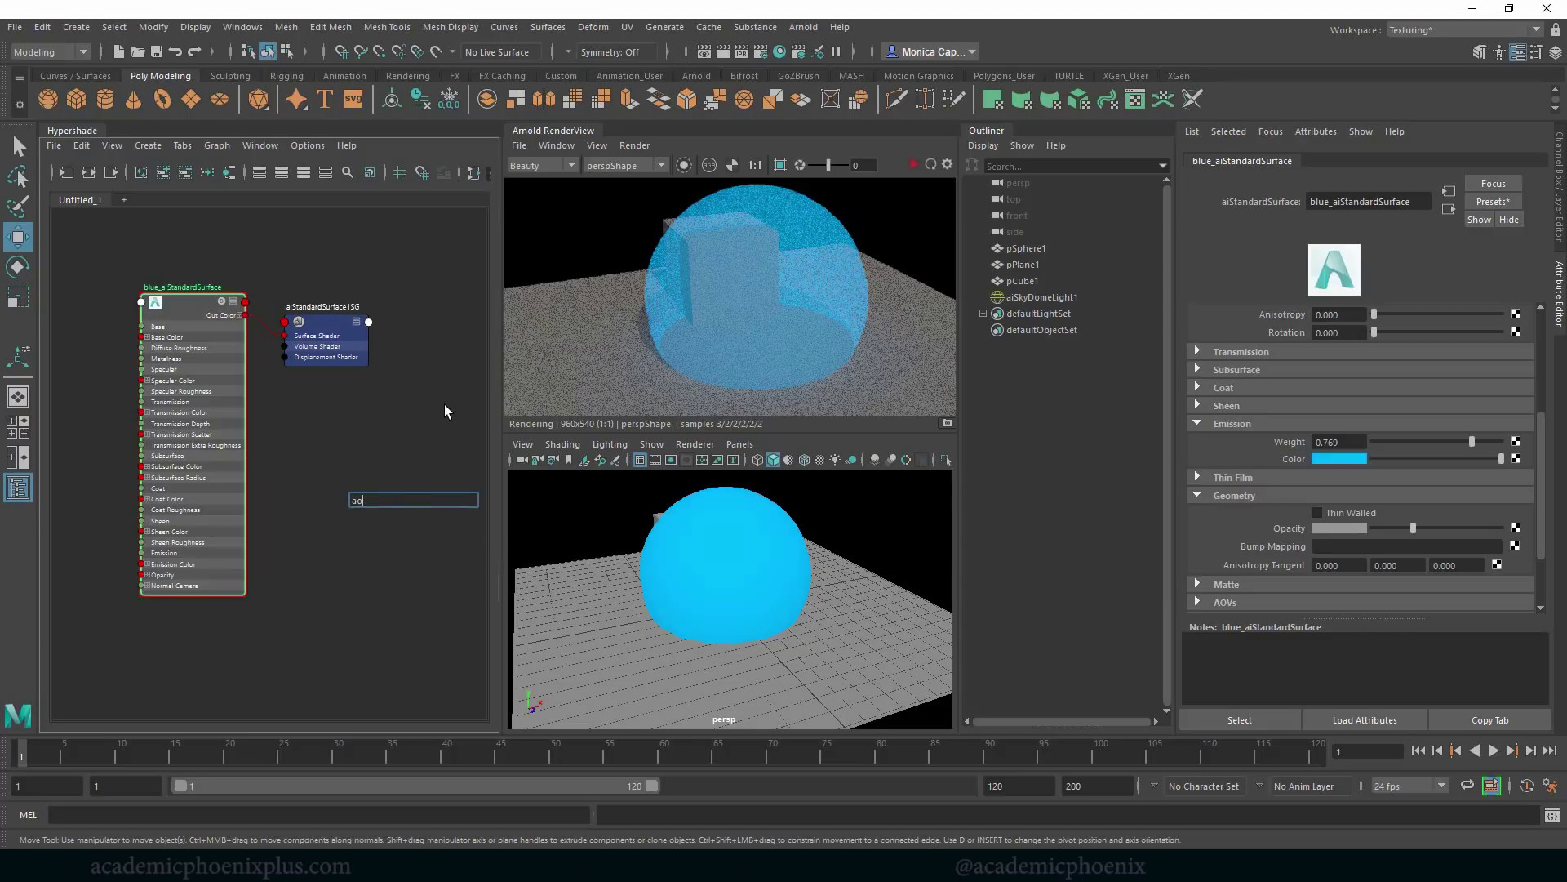
pyautogui.press('BackSpace')
pyautogui.write('im')
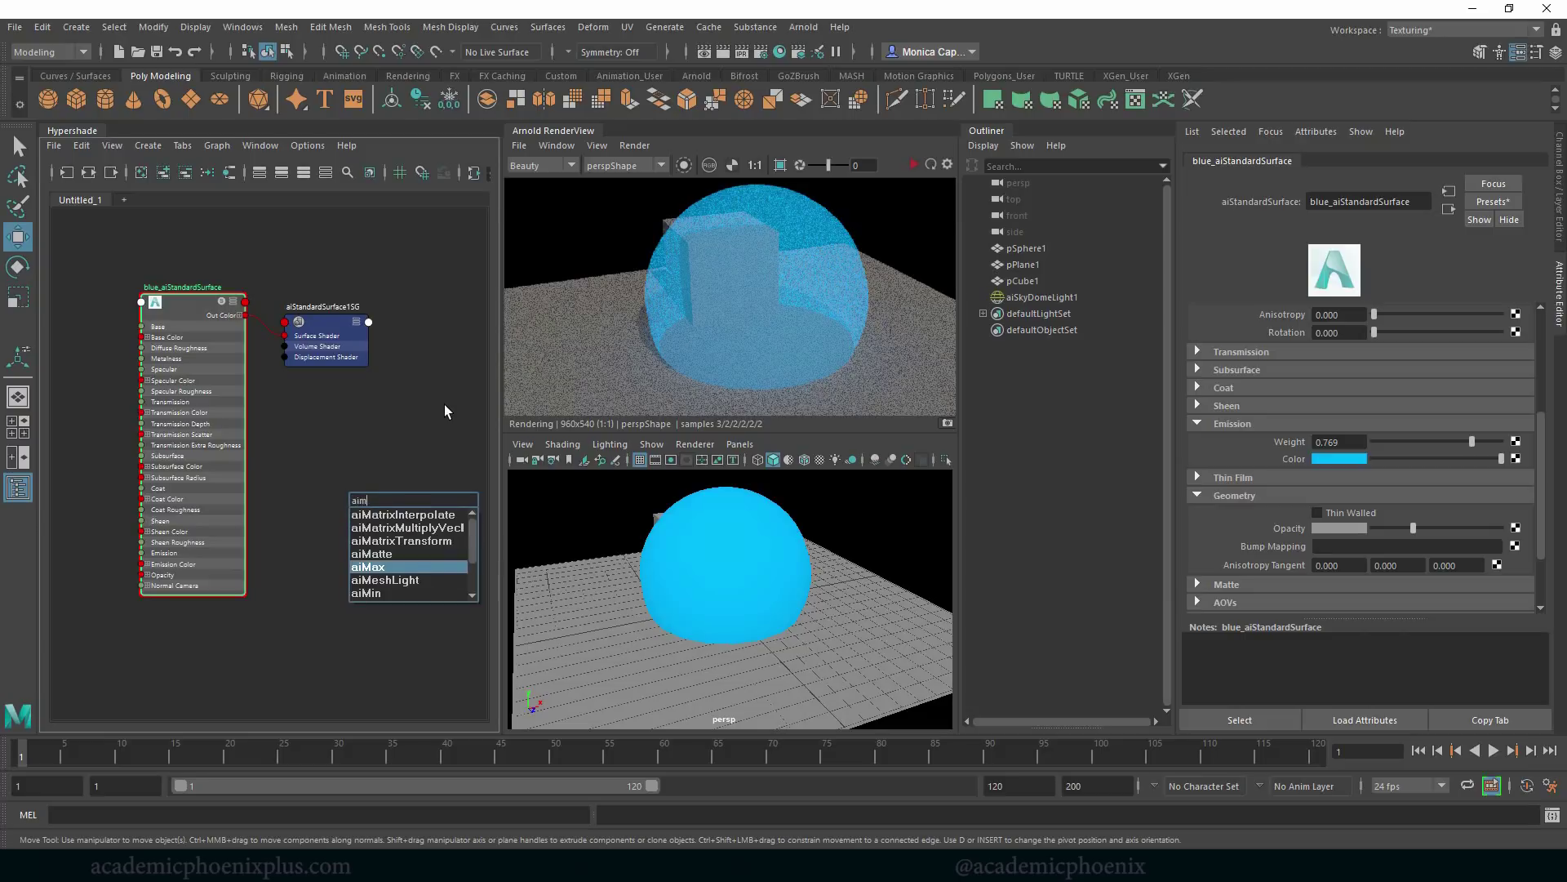
pyautogui.press('Return')
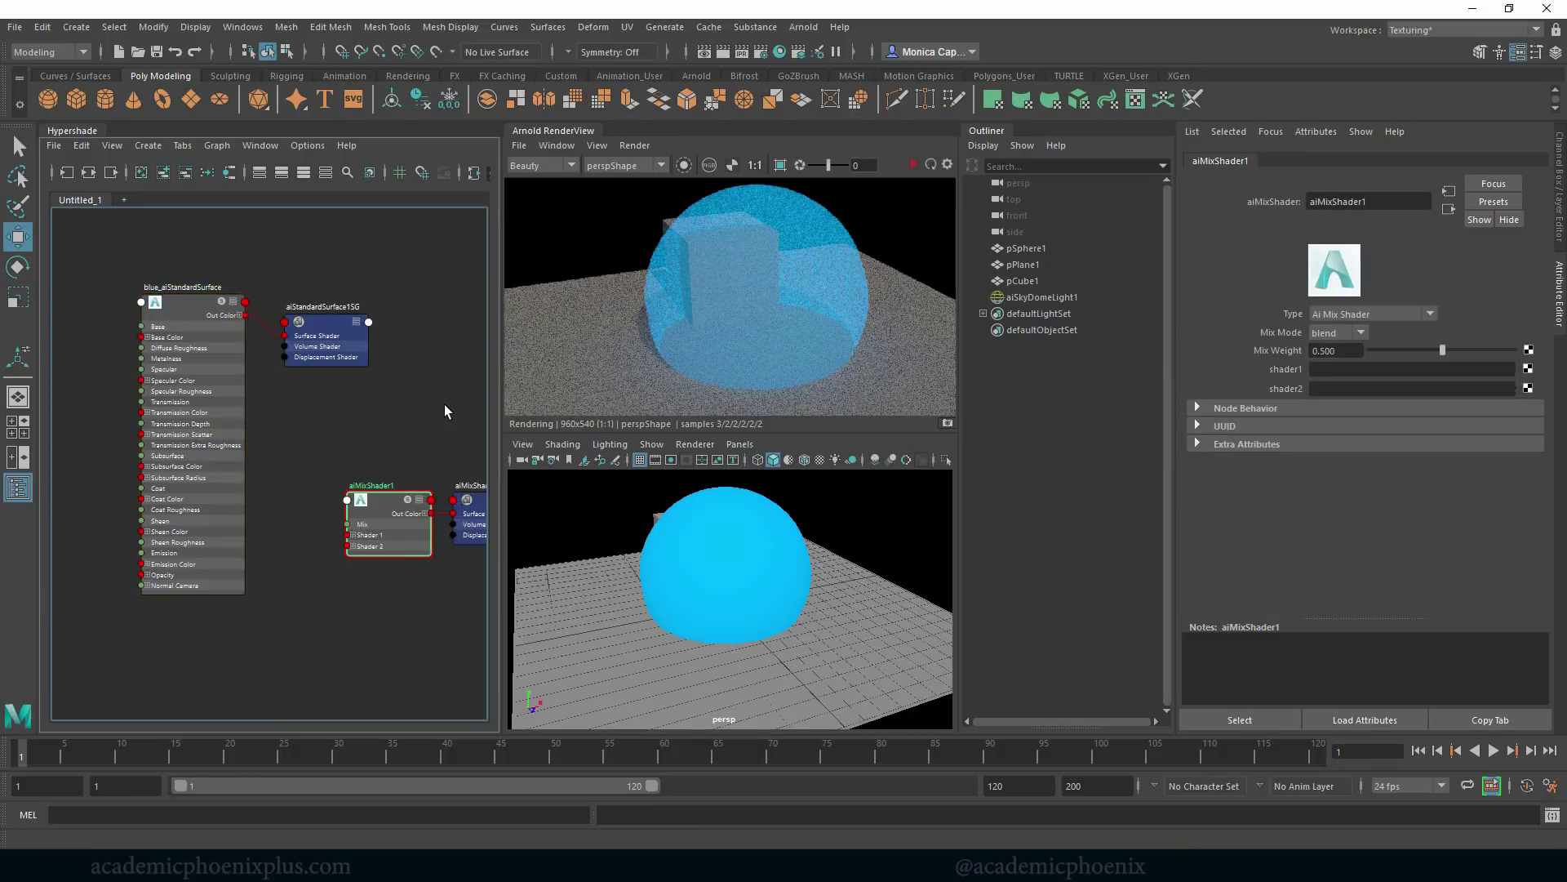
# Create a second aiStandardSurface node in the Hypershade and place it below the blue material.
pyautogui.click(305, 652)
pyautogui.press('Tab')
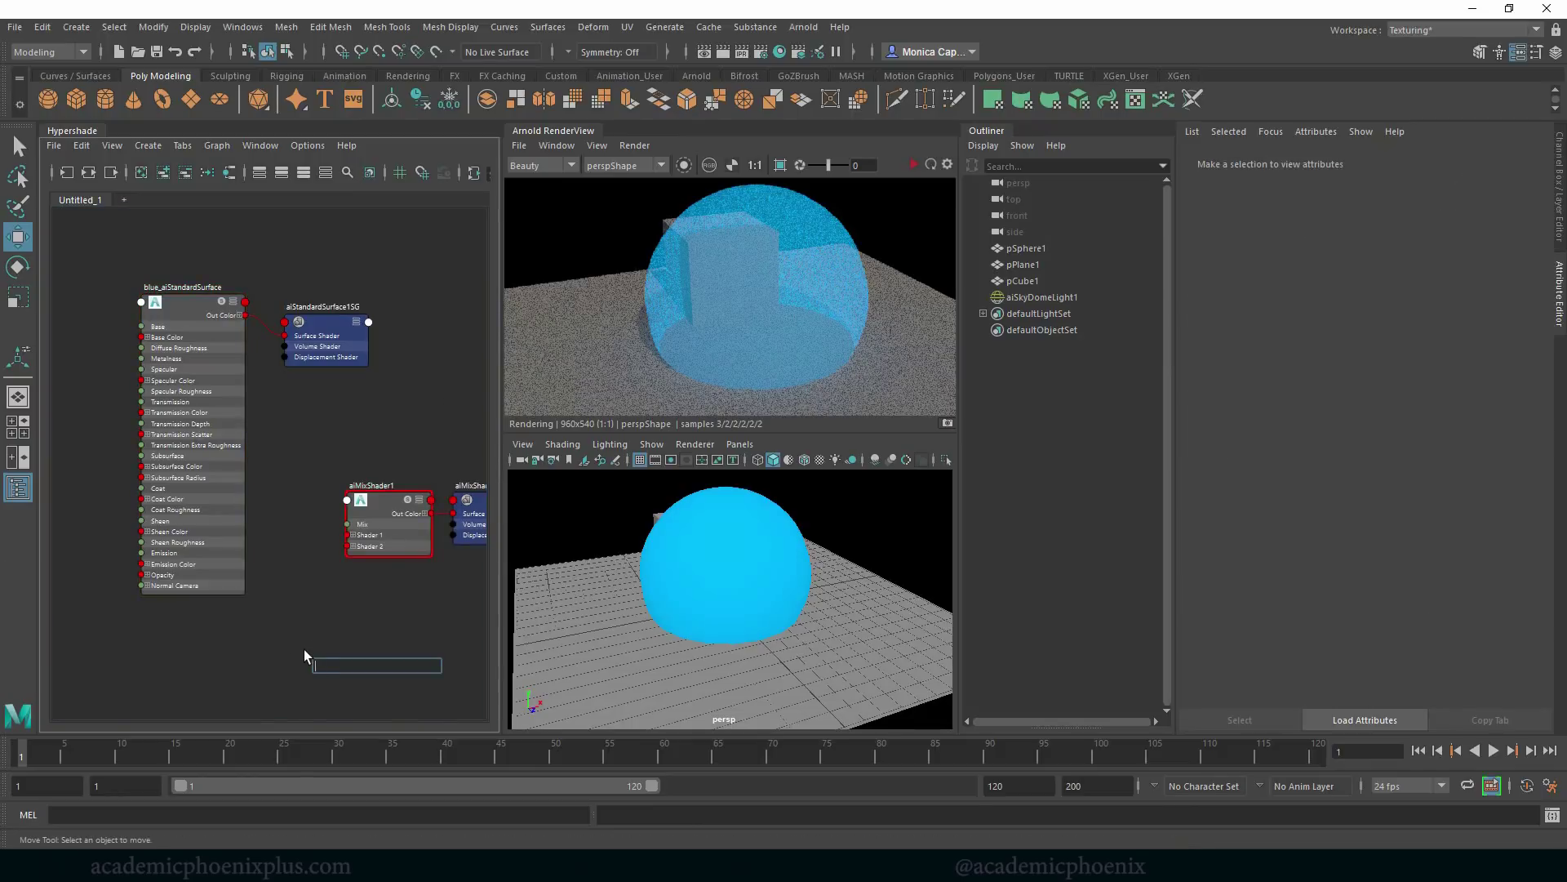
pyautogui.write('sta')
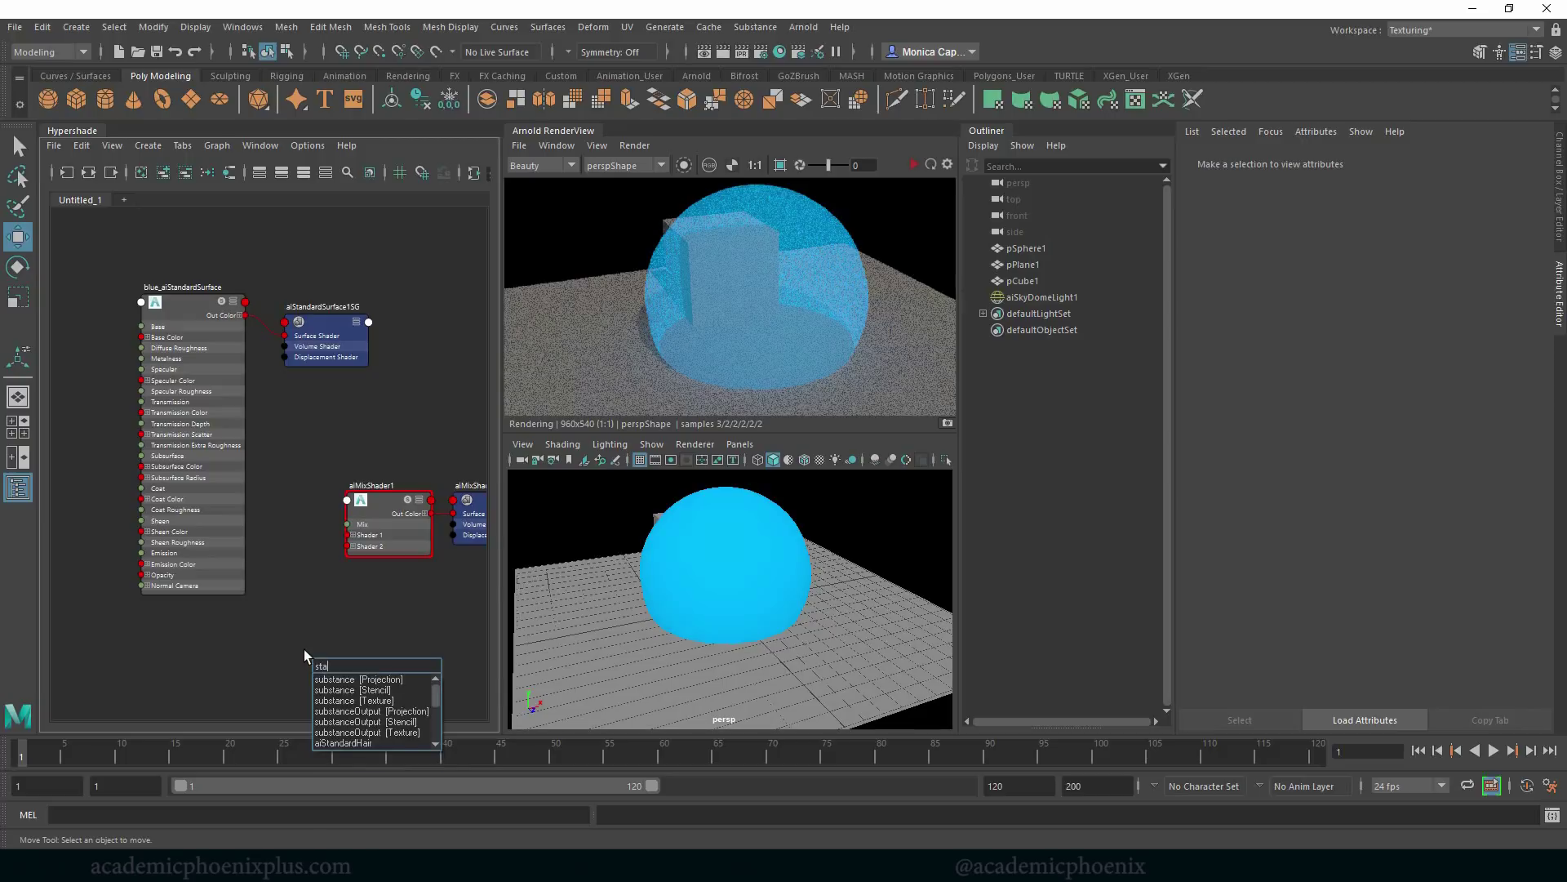
pyautogui.write('nd')
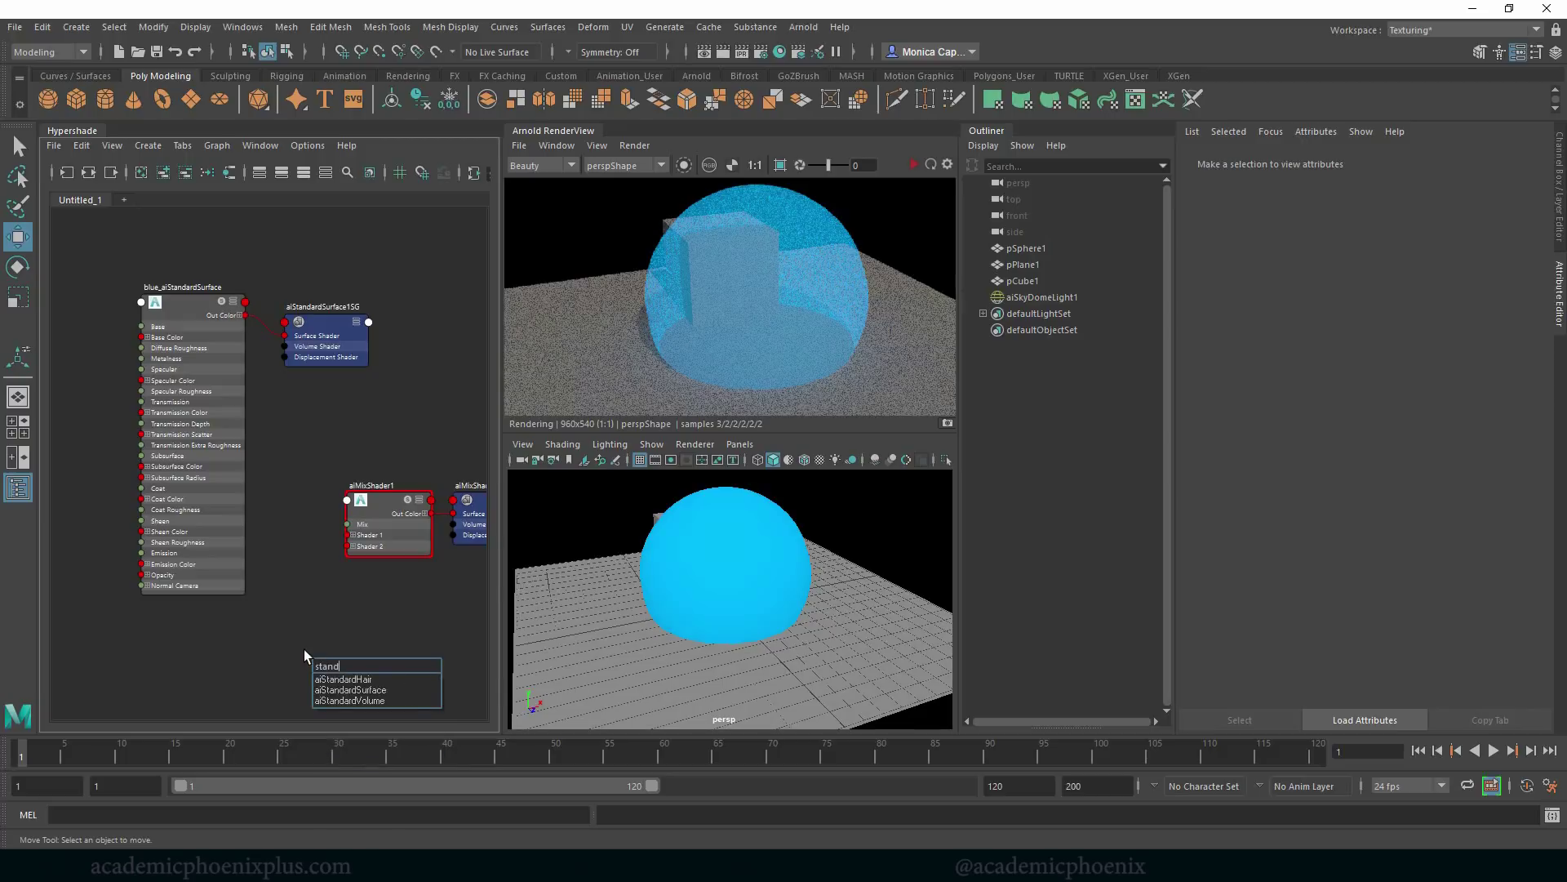
pyautogui.press('Down')
pyautogui.press('Down')
pyautogui.press('Return')
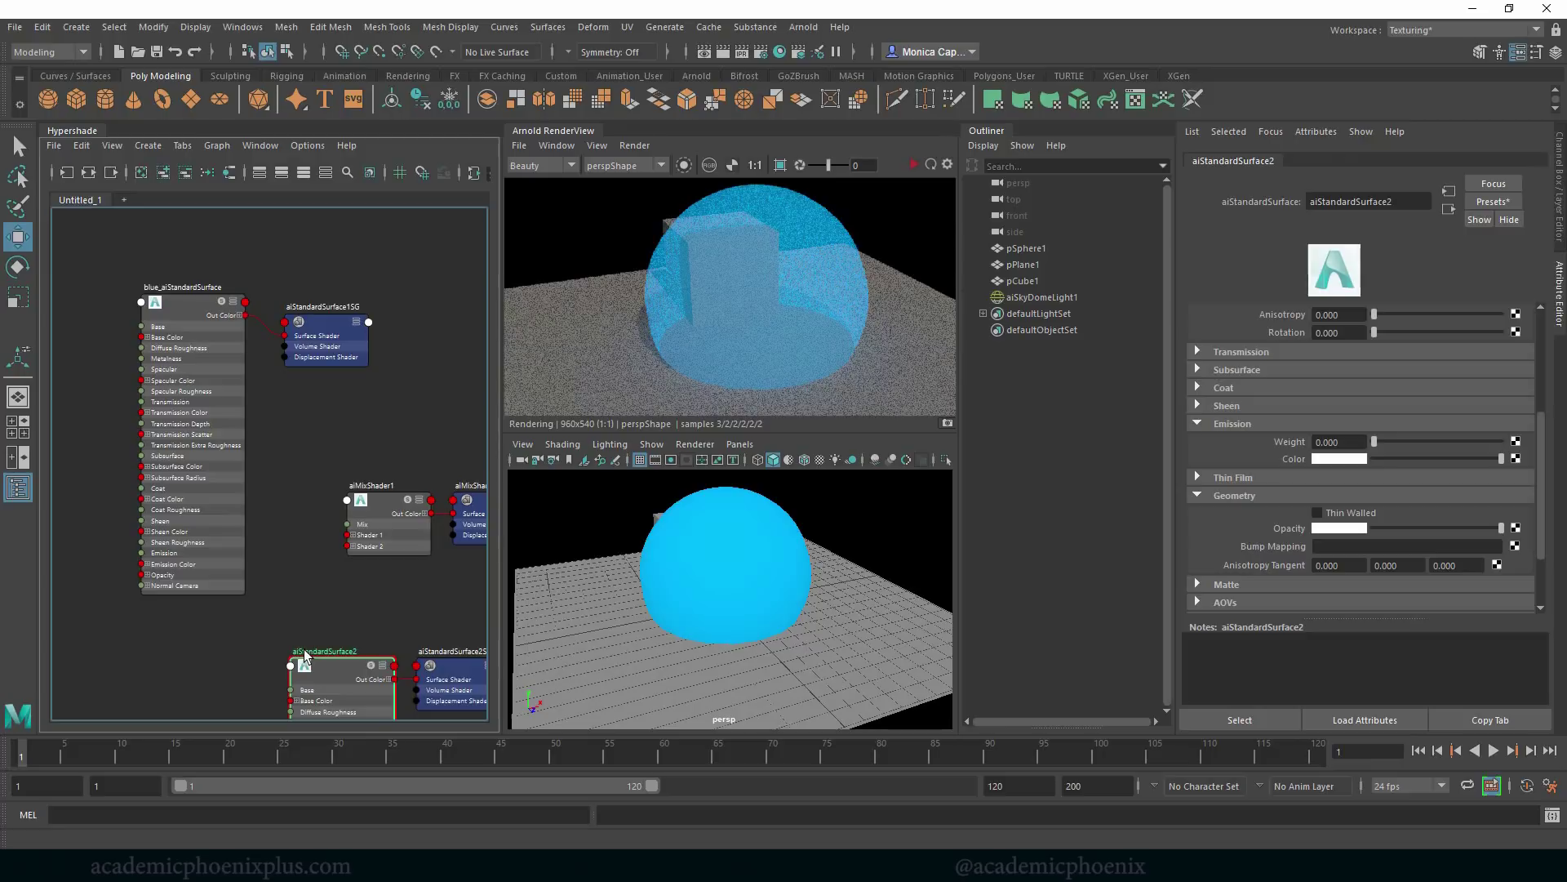
pyautogui.moveTo(327, 690); pyautogui.dragTo(208, 670)
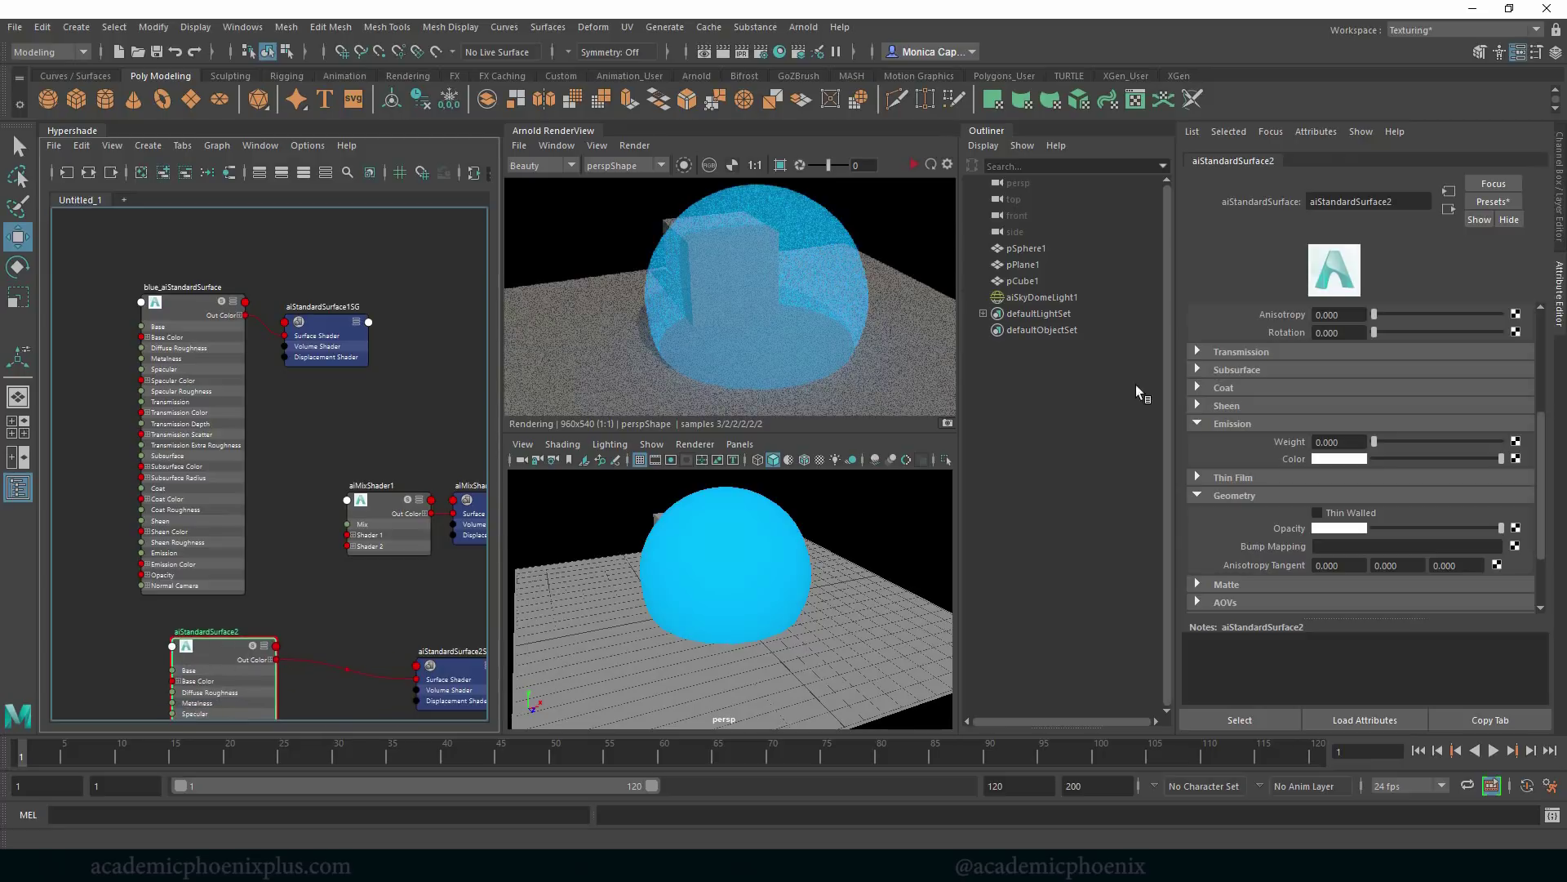
# Set the new aiStandardSurface's specular weight to 0 and its emission weight to 1.000.
pyautogui.moveTo(1538, 431); pyautogui.dragTo(1525, 356)
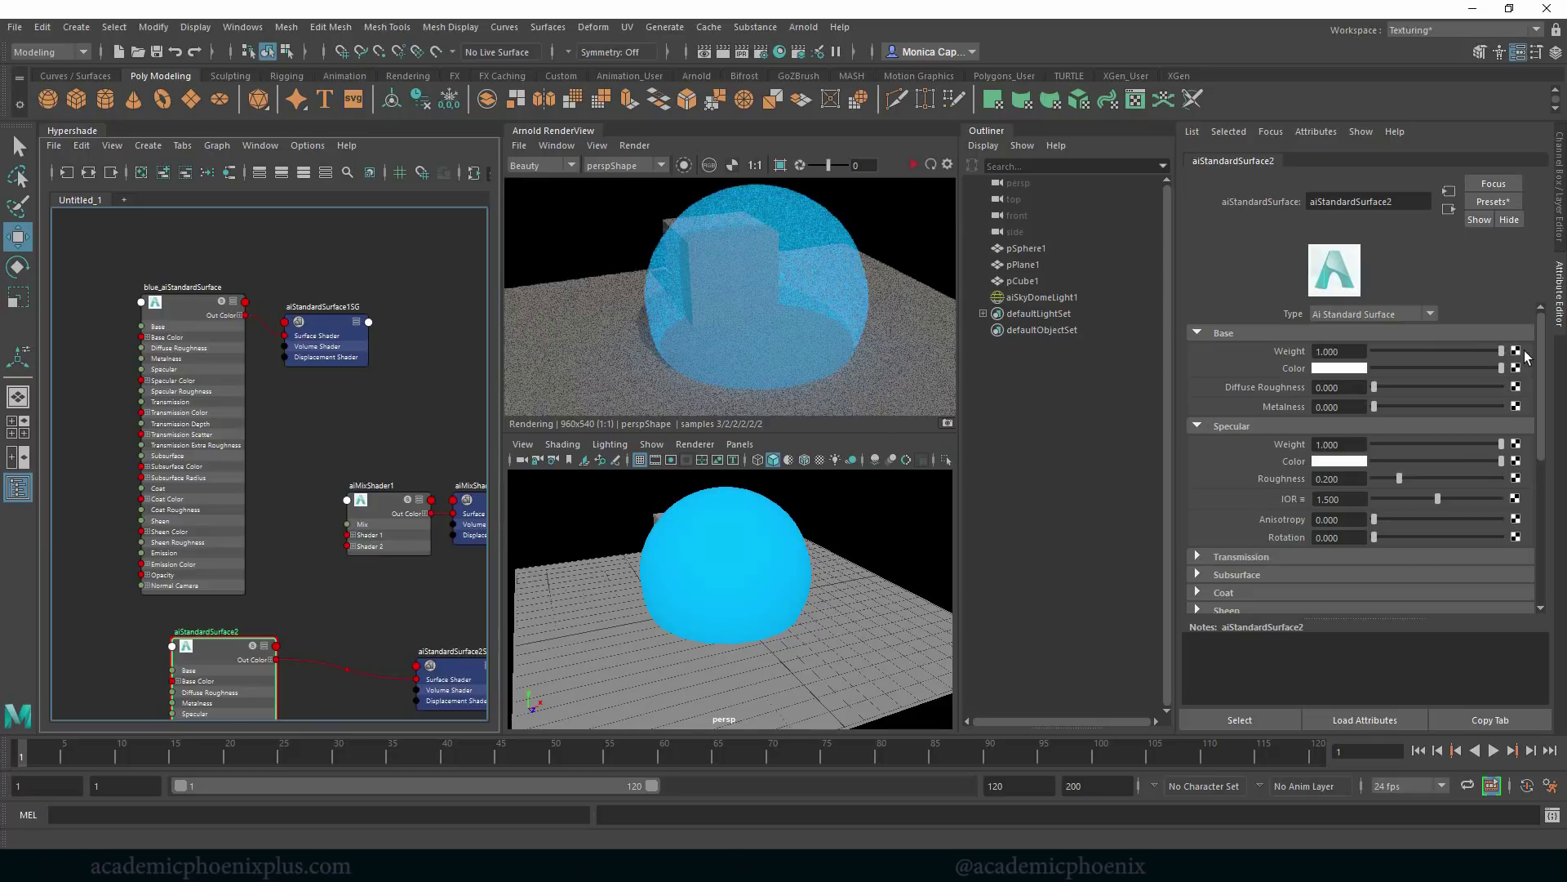
pyautogui.click(1378, 445)
pyautogui.scroll(-5, 1535, 431)
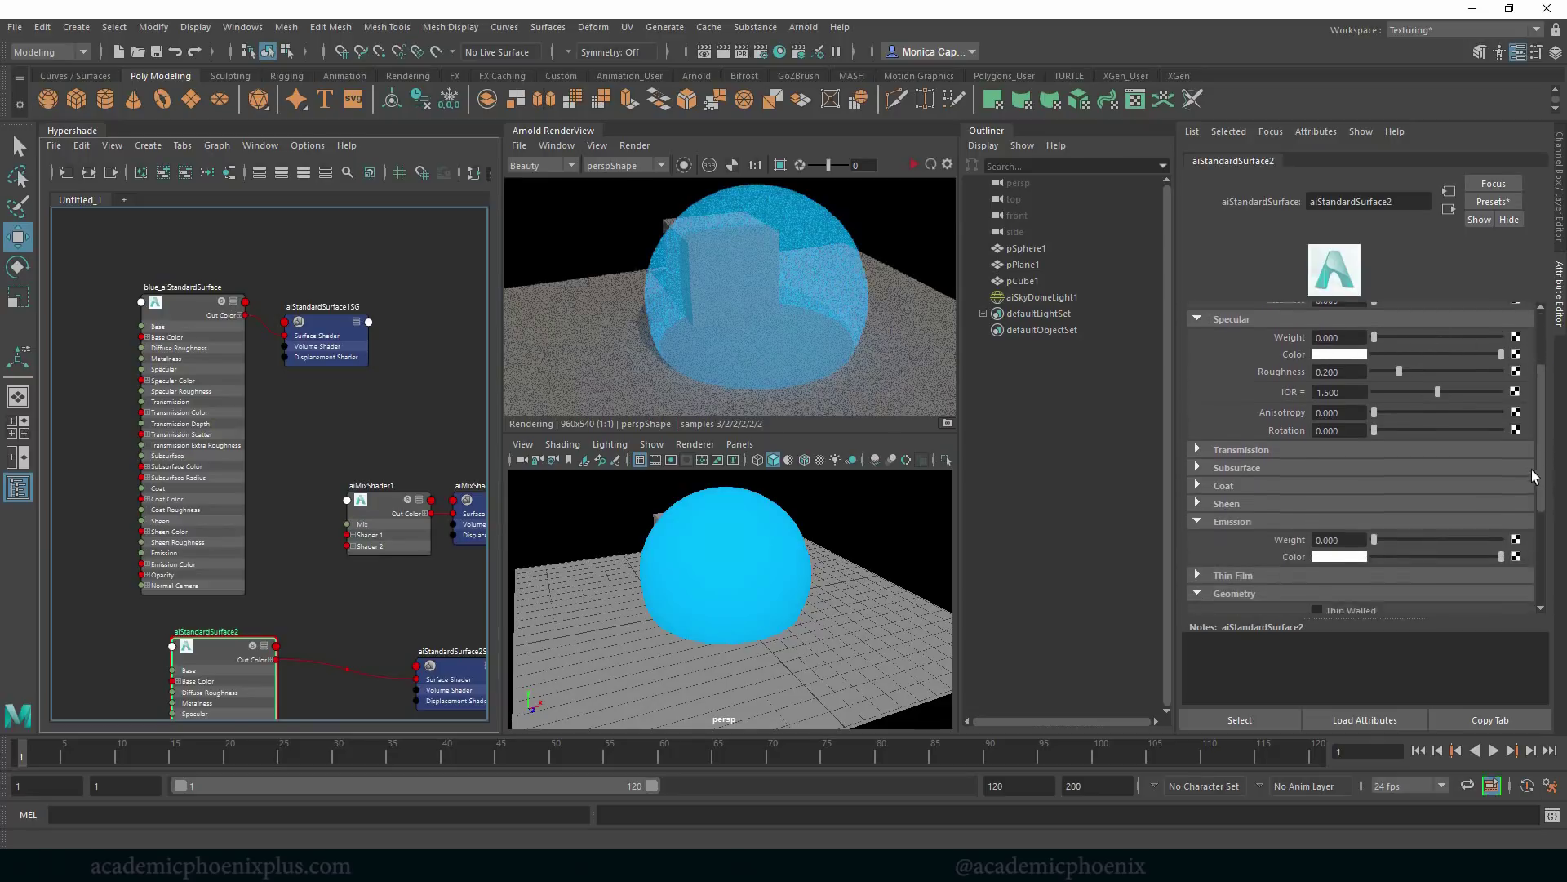
pyautogui.moveTo(1437, 464); pyautogui.dragTo(1529, 465)
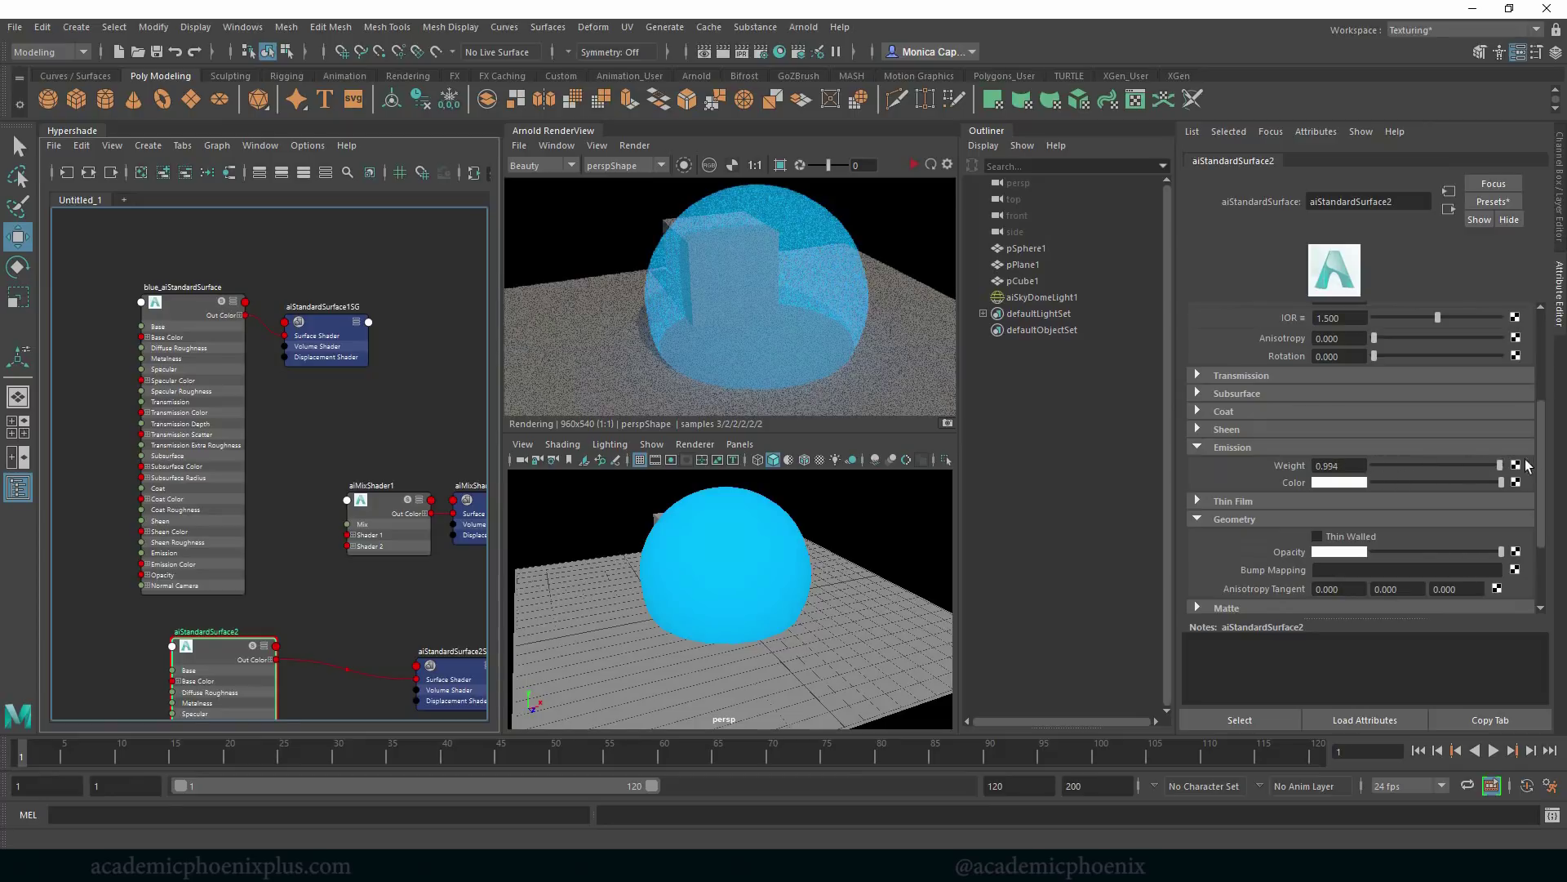
pyautogui.click(1235, 522)
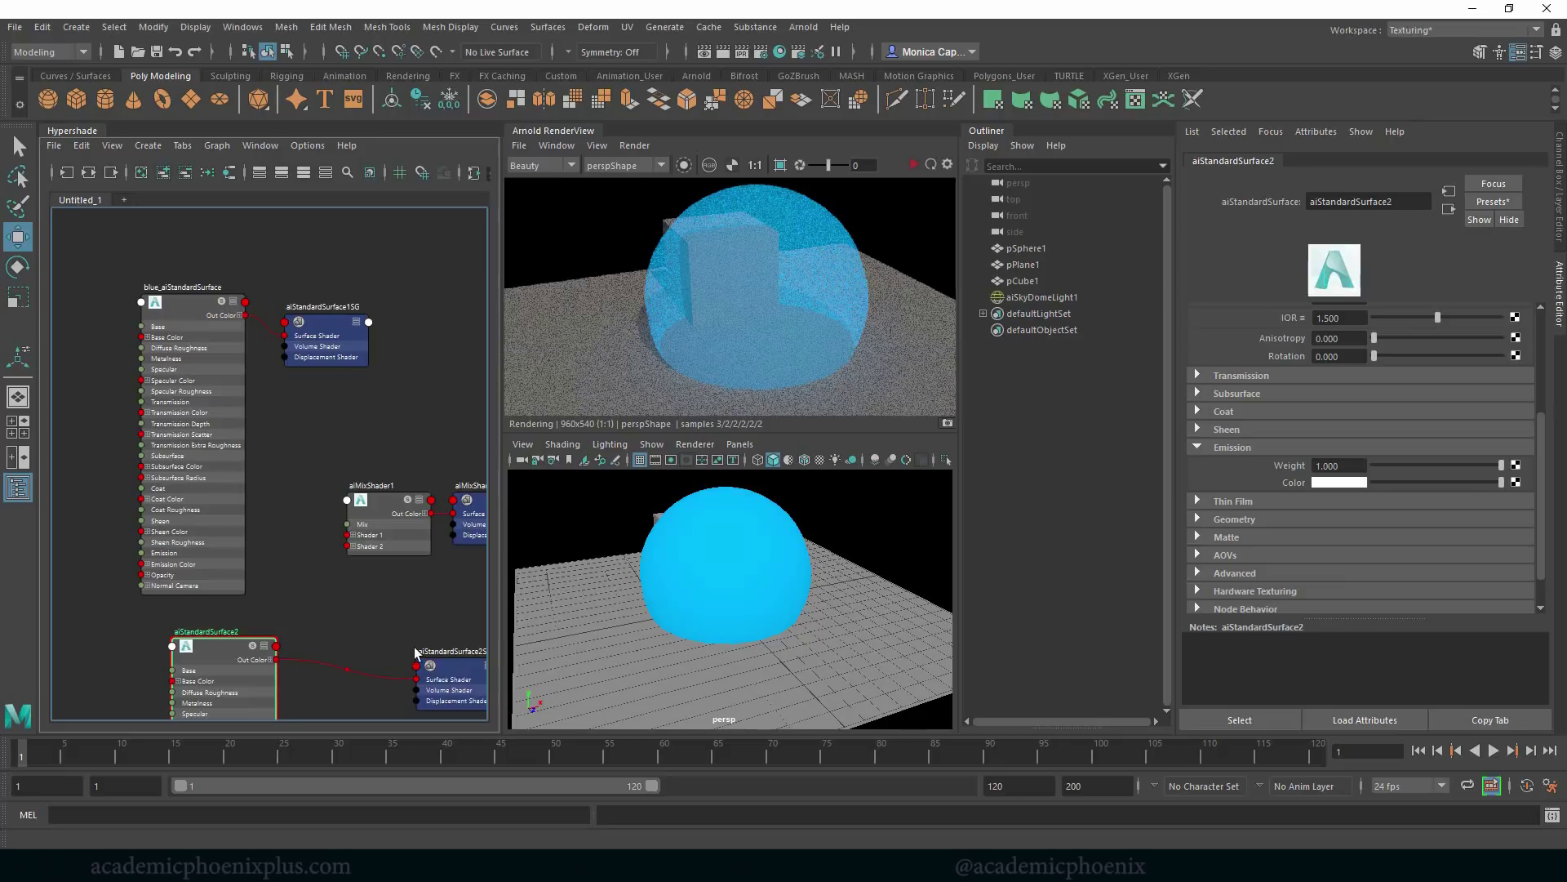
# Tidy the second material's nodes in the graph and rename the material whiteOutline_aiStandardSurface.
pyautogui.moveTo(411, 669); pyautogui.dragTo(326, 676)
pyautogui.moveTo(219, 640); pyautogui.dragTo(196, 637)
pyautogui.doubleClick(1371, 201)
pyautogui.write('whiteOutline_aiStandardSurface')
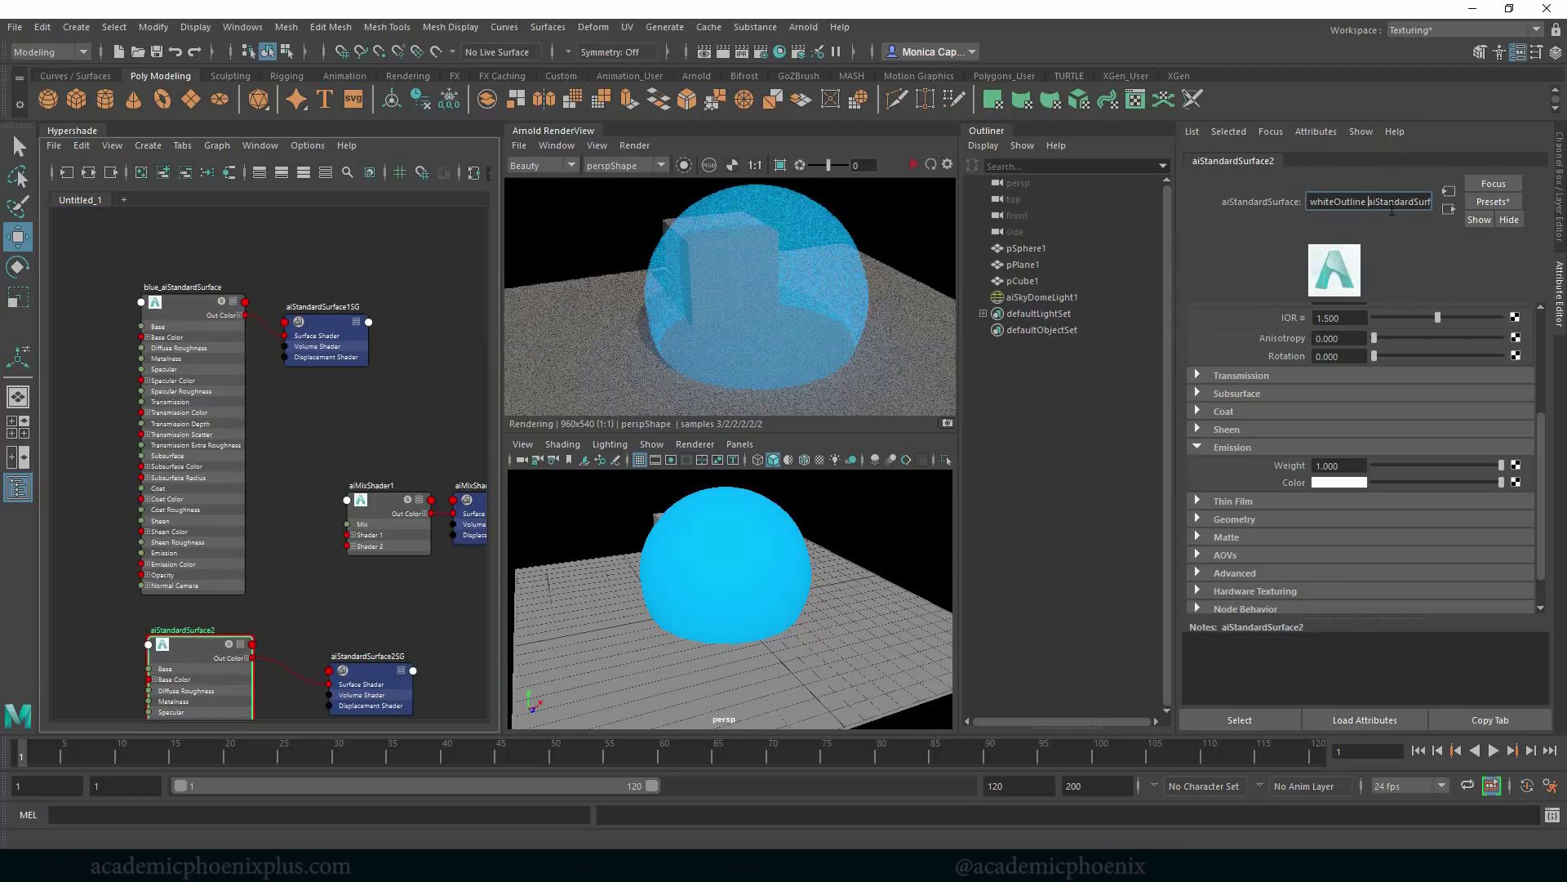
pyautogui.press('Return')
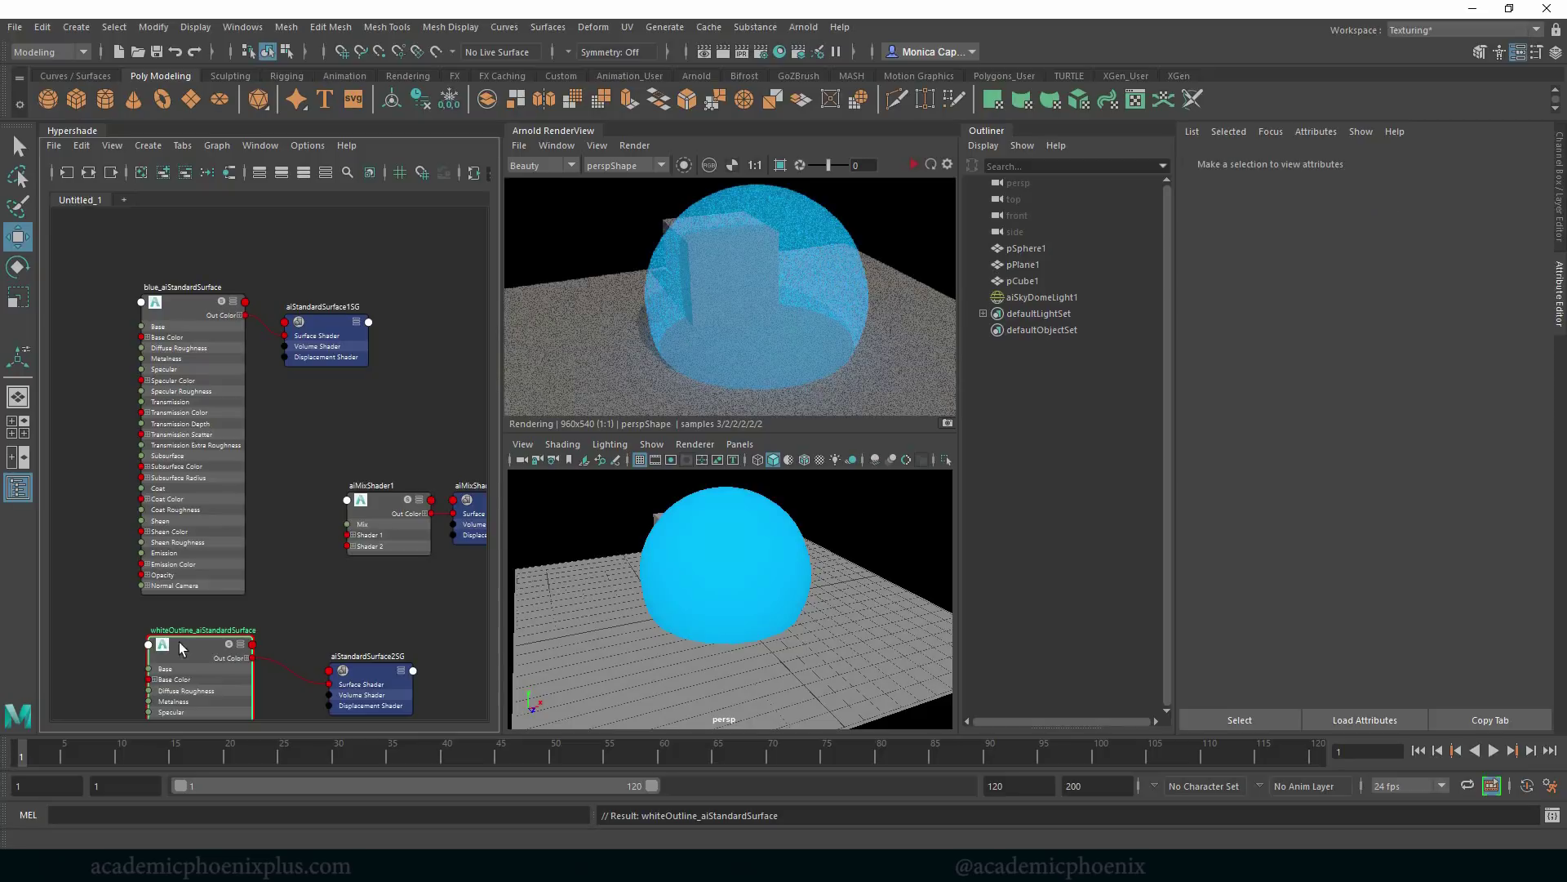
# Align the material nodes and connect the Out Color of blue_aiStandardSurface and whiteOutline_aiStandardSurface to the mix shader's Shader 1 and Shader 2.
pyautogui.moveTo(182, 647); pyautogui.dragTo(182, 647)
pyautogui.moveTo(189, 325); pyautogui.dragTo(191, 314)
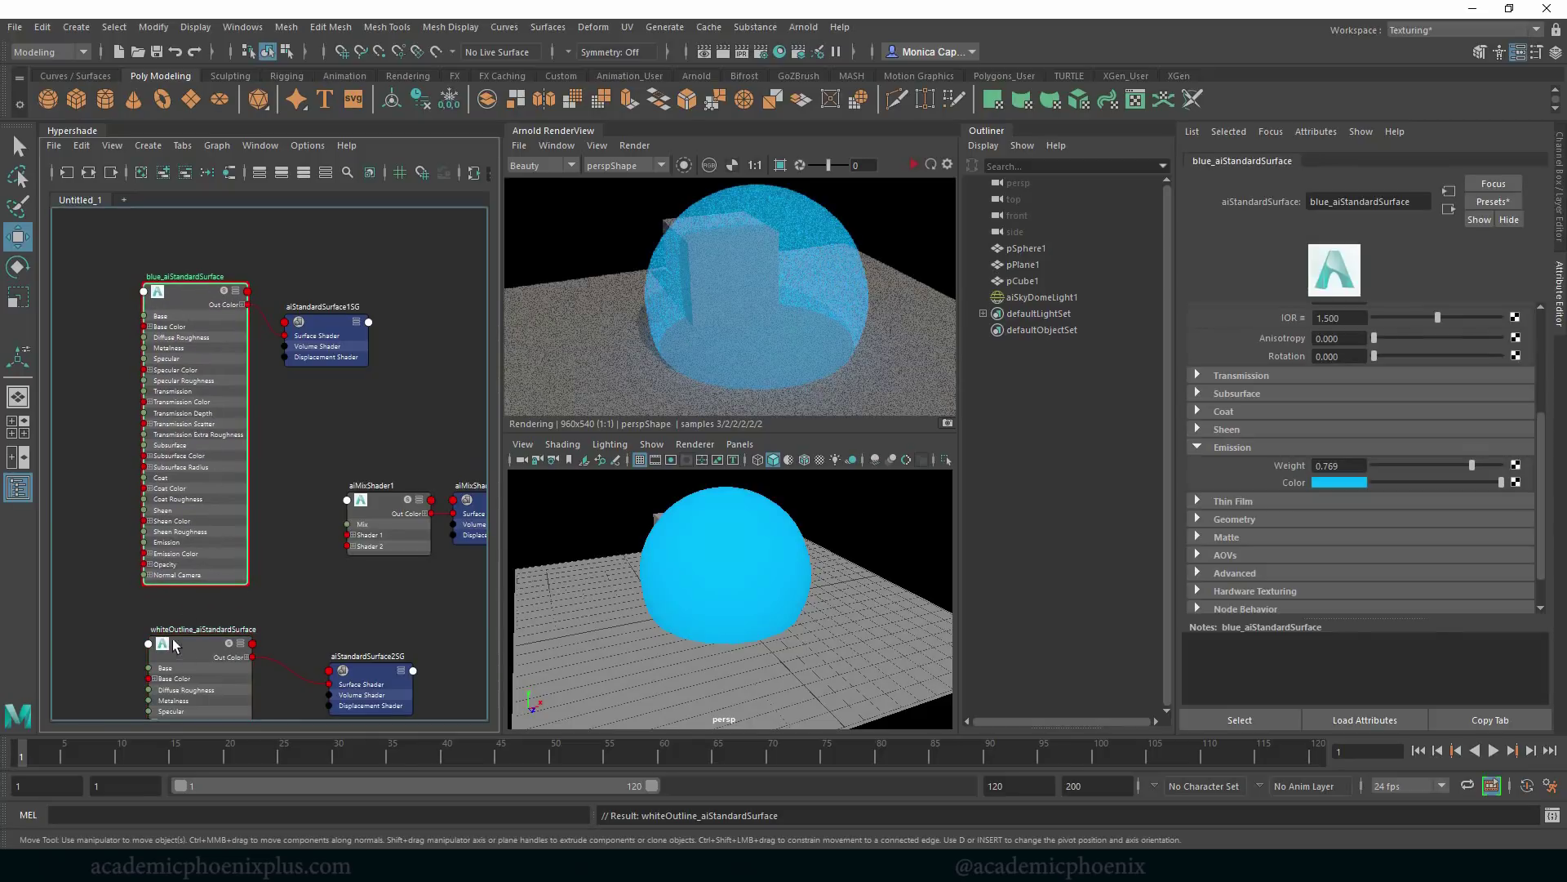
pyautogui.moveTo(184, 645); pyautogui.dragTo(171, 637)
pyautogui.click(365, 674)
pyautogui.moveTo(365, 674); pyautogui.dragTo(348, 687)
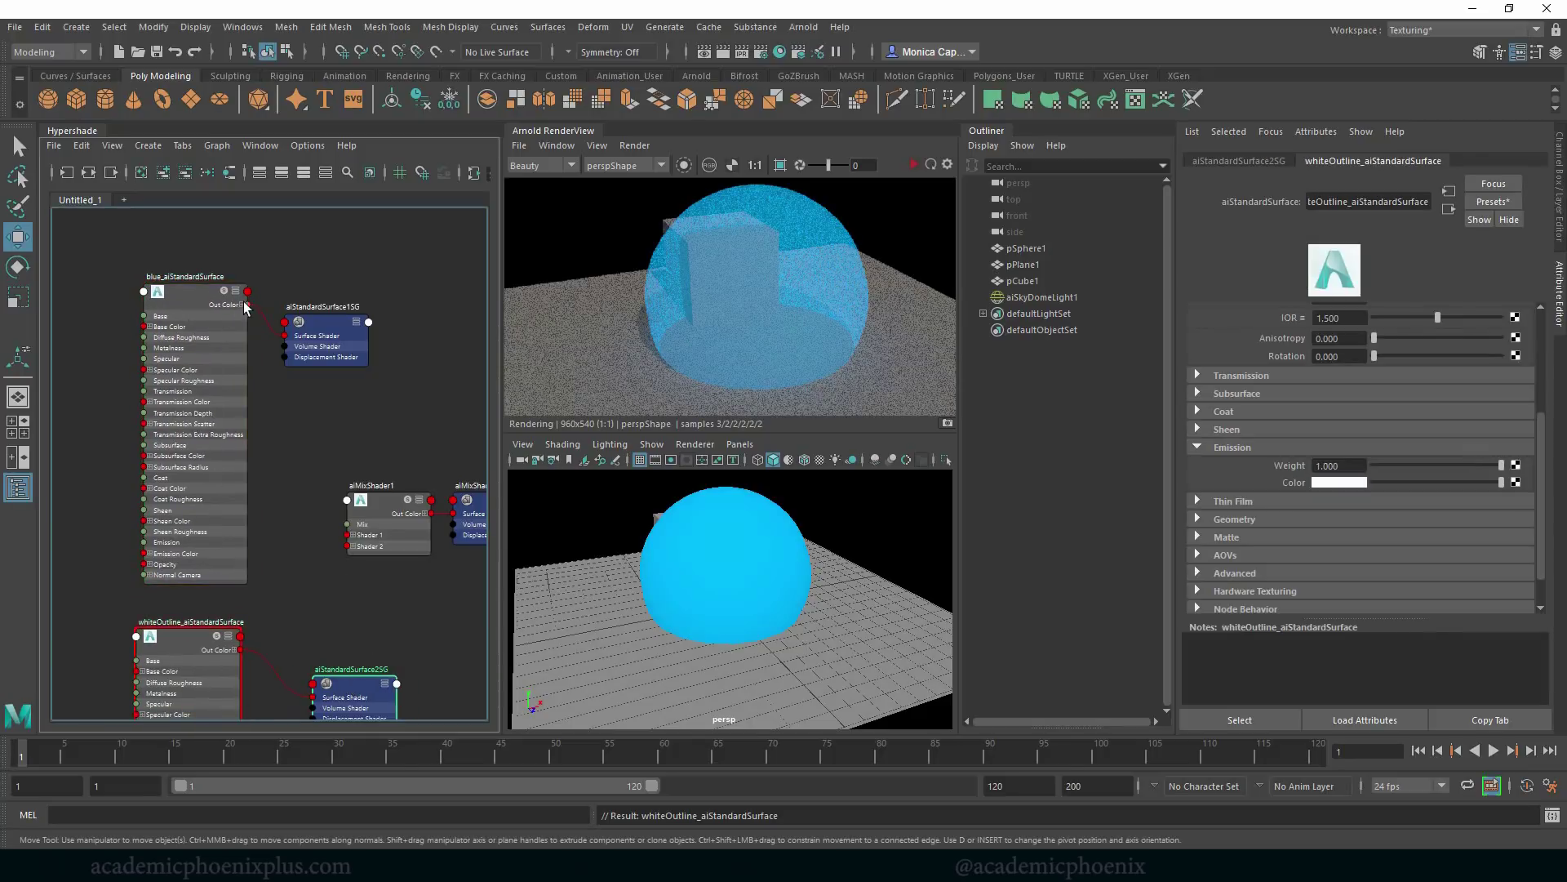
pyautogui.moveTo(256, 313); pyautogui.dragTo(346, 545)
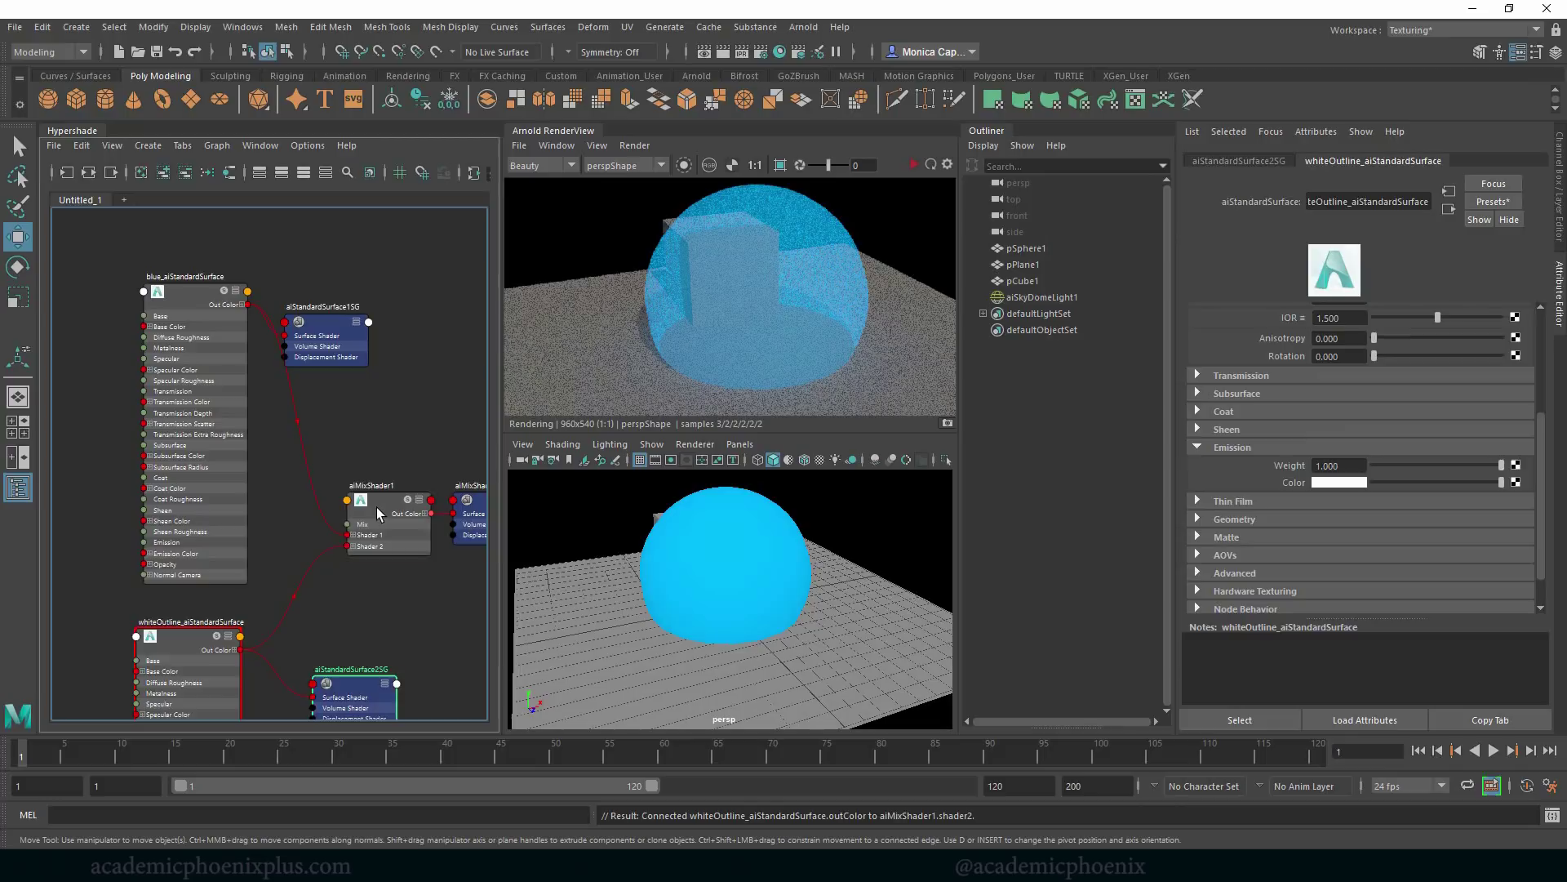
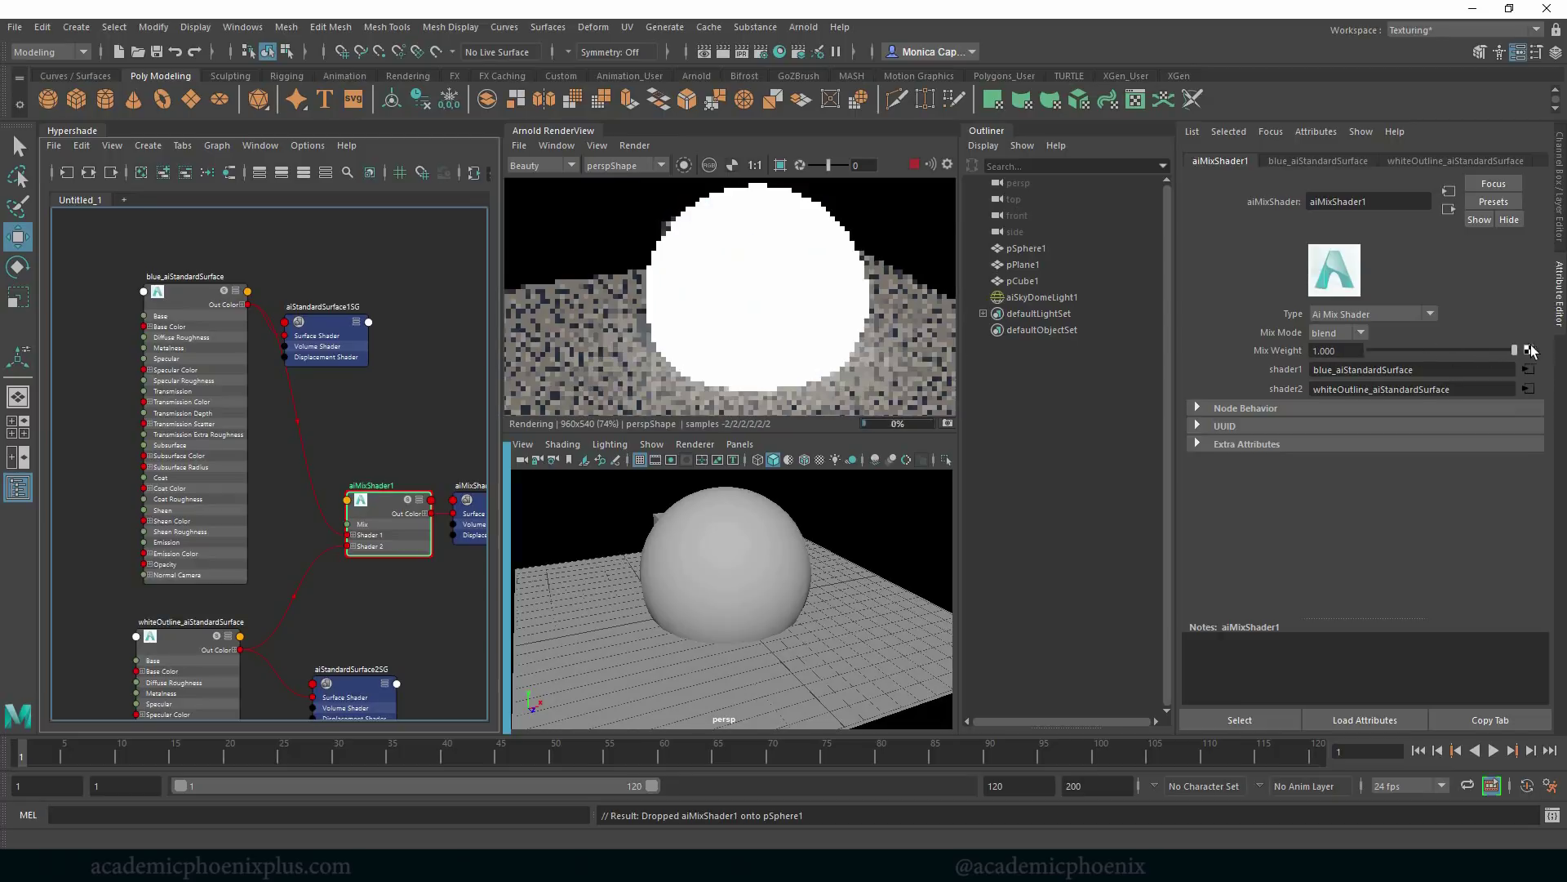
# Try a mix weight of 0.408 on aiMixShader1, and drive its Mix input with the Out Value of a new aiFacingRatio node.
pyautogui.moveTo(1515, 350); pyautogui.dragTo(1429, 351)
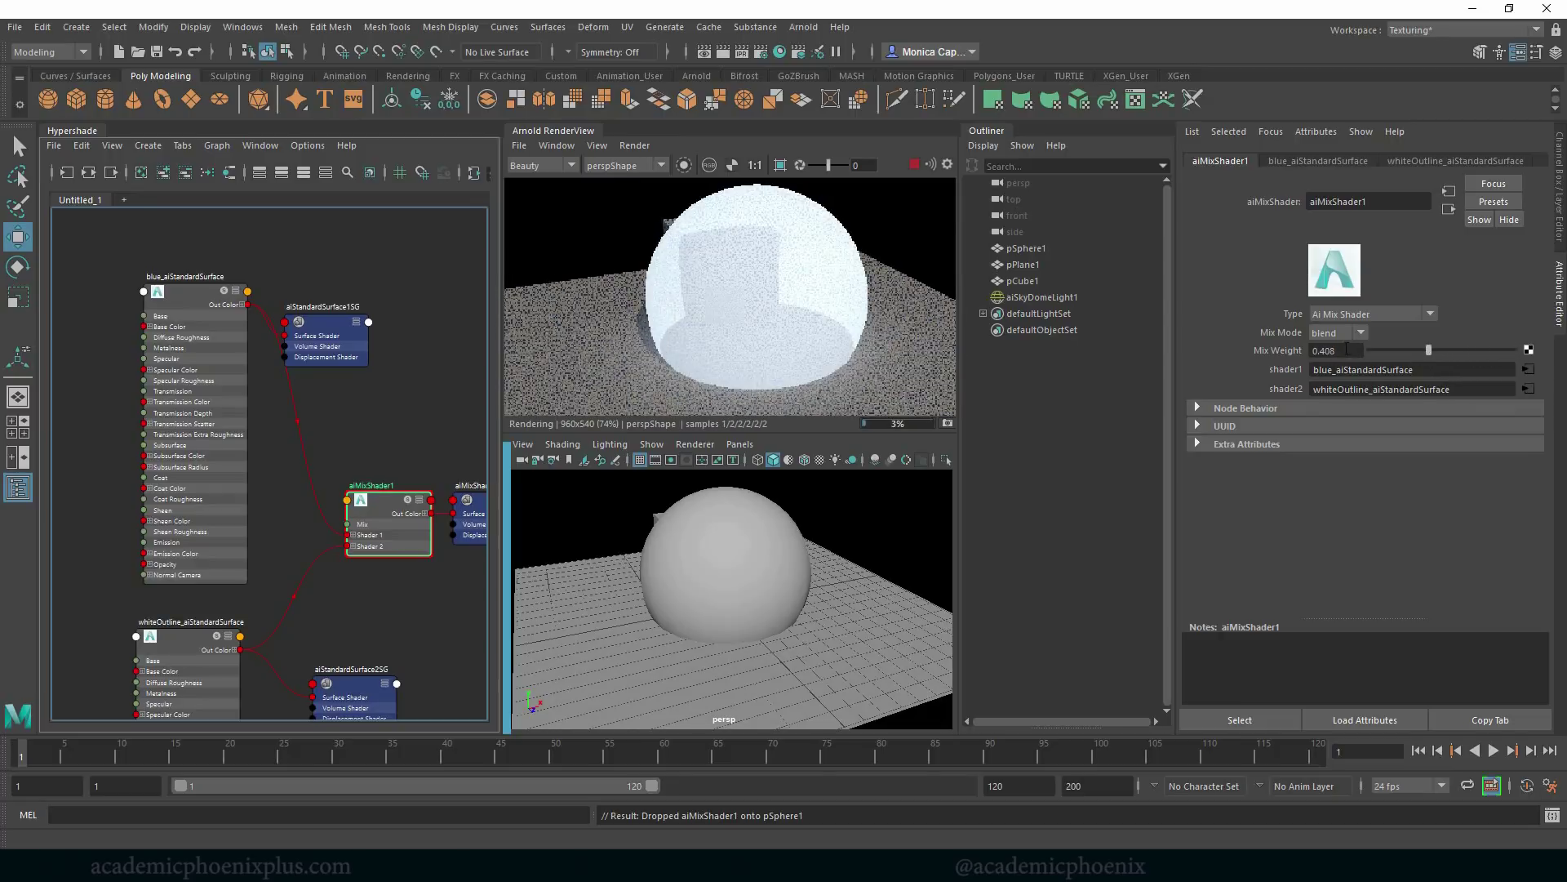
pyautogui.click(1356, 351)
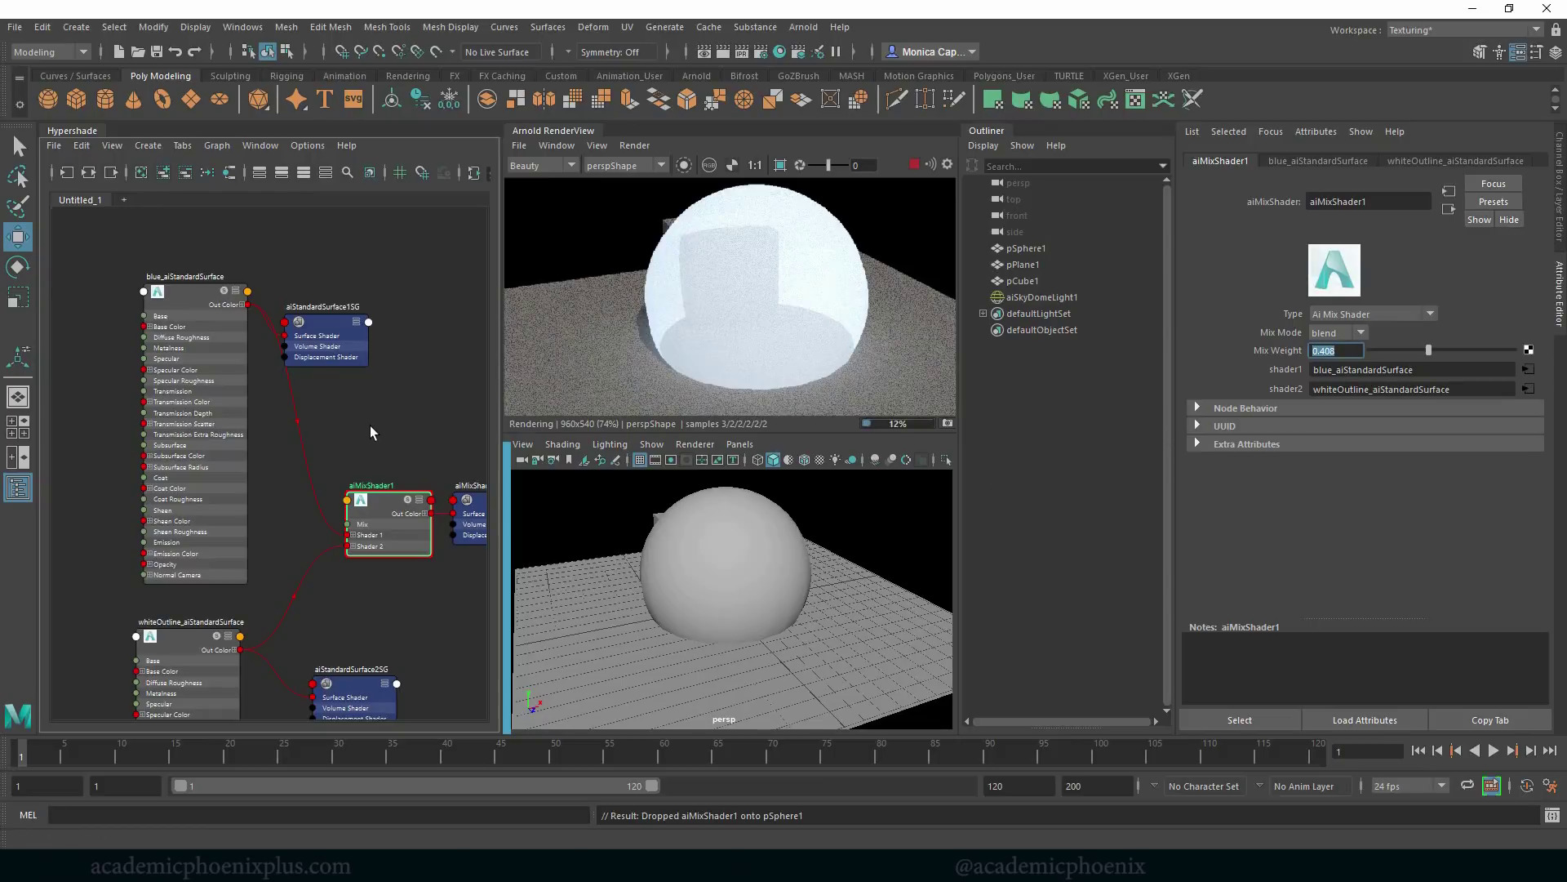
pyautogui.click(395, 414)
pyautogui.press('Tab')
pyautogui.write('aifa')
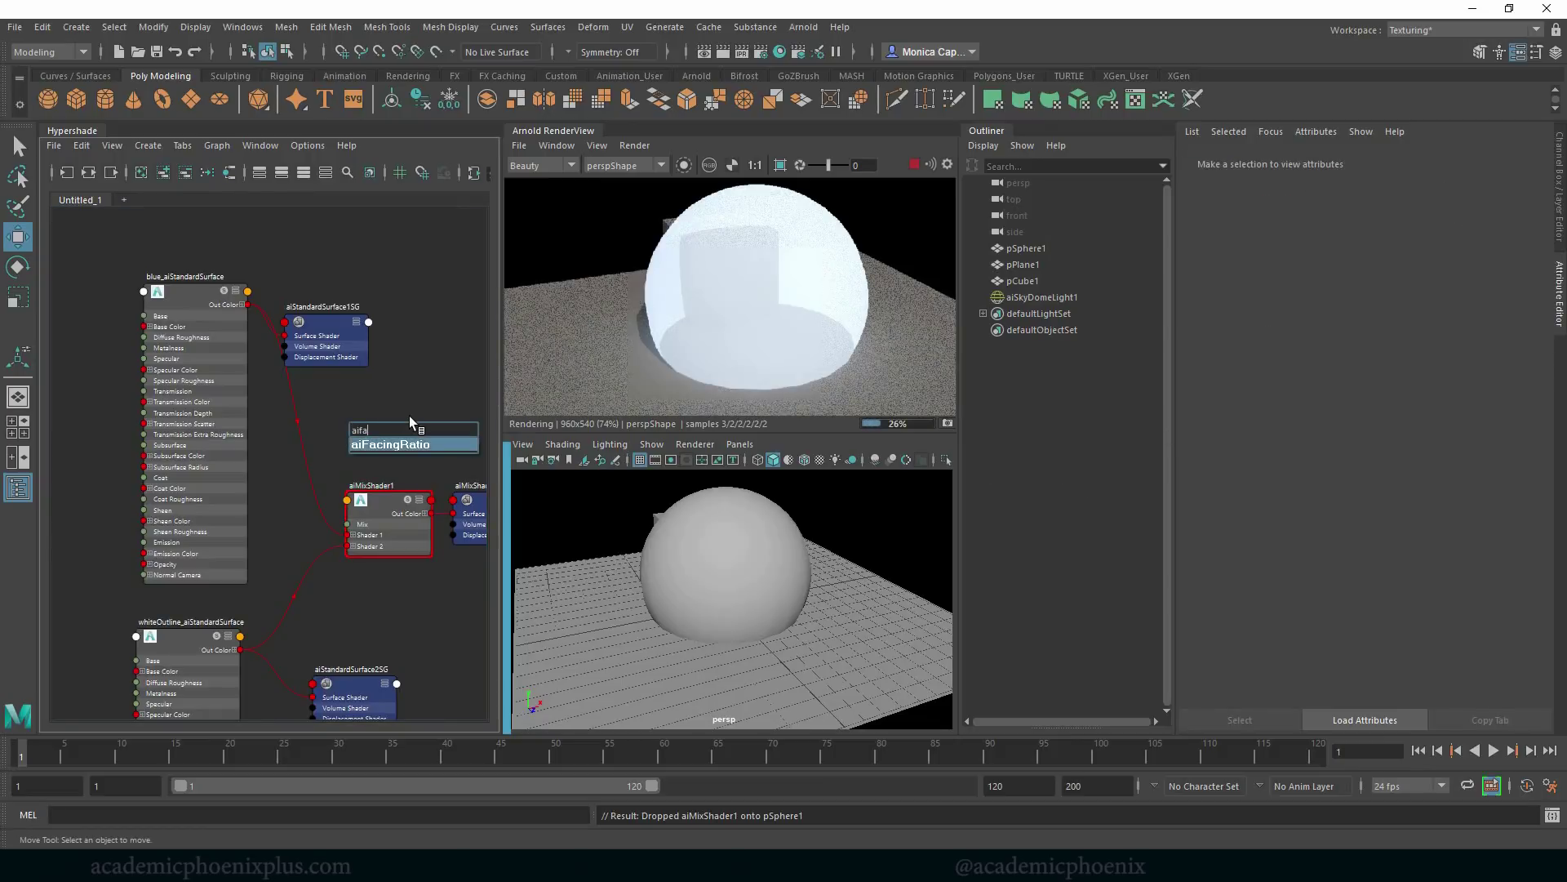
pyautogui.press('Return')
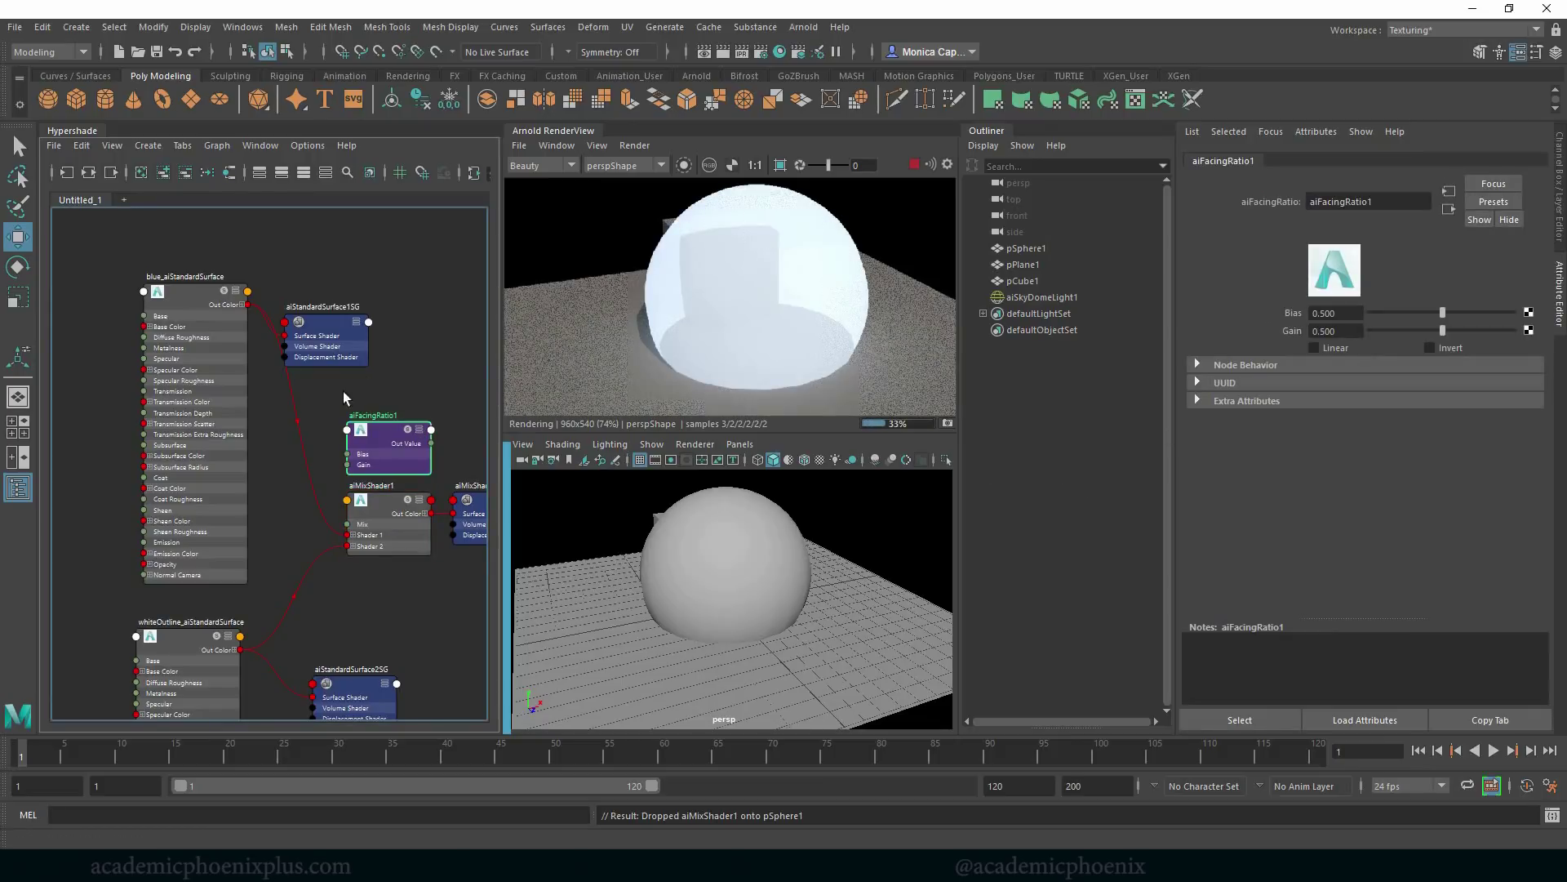
pyautogui.moveTo(423, 418); pyautogui.dragTo(379, 516)
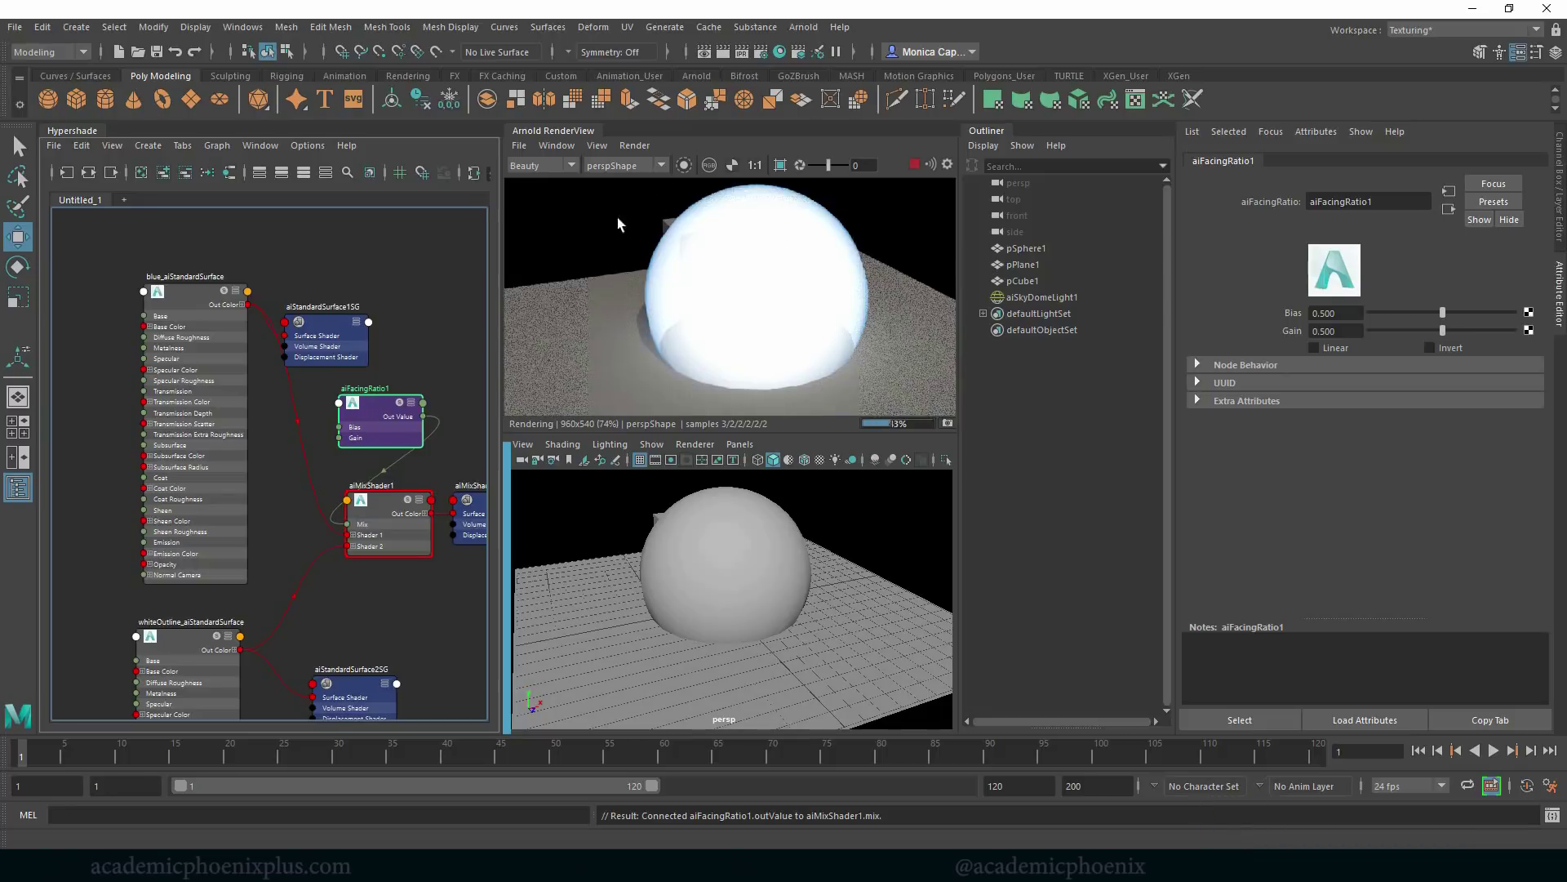
# Isolate the facing ratio node in the Arnold render, try bias 0.741 and gain 0.023, and return to the full render.
pyautogui.click(686, 167)
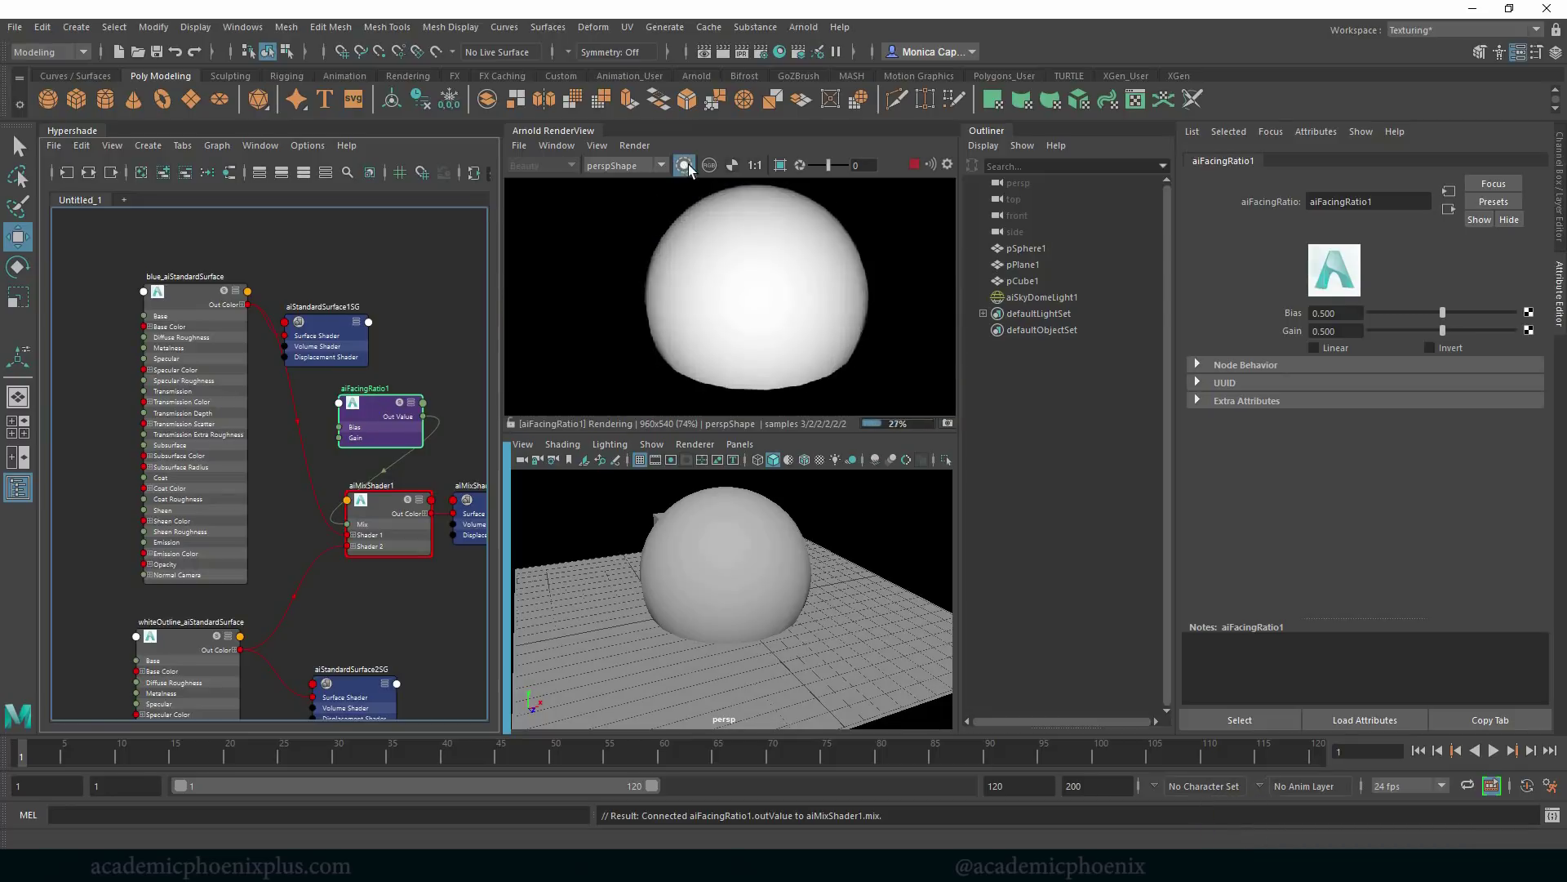
pyautogui.moveTo(413, 408); pyautogui.dragTo(434, 390)
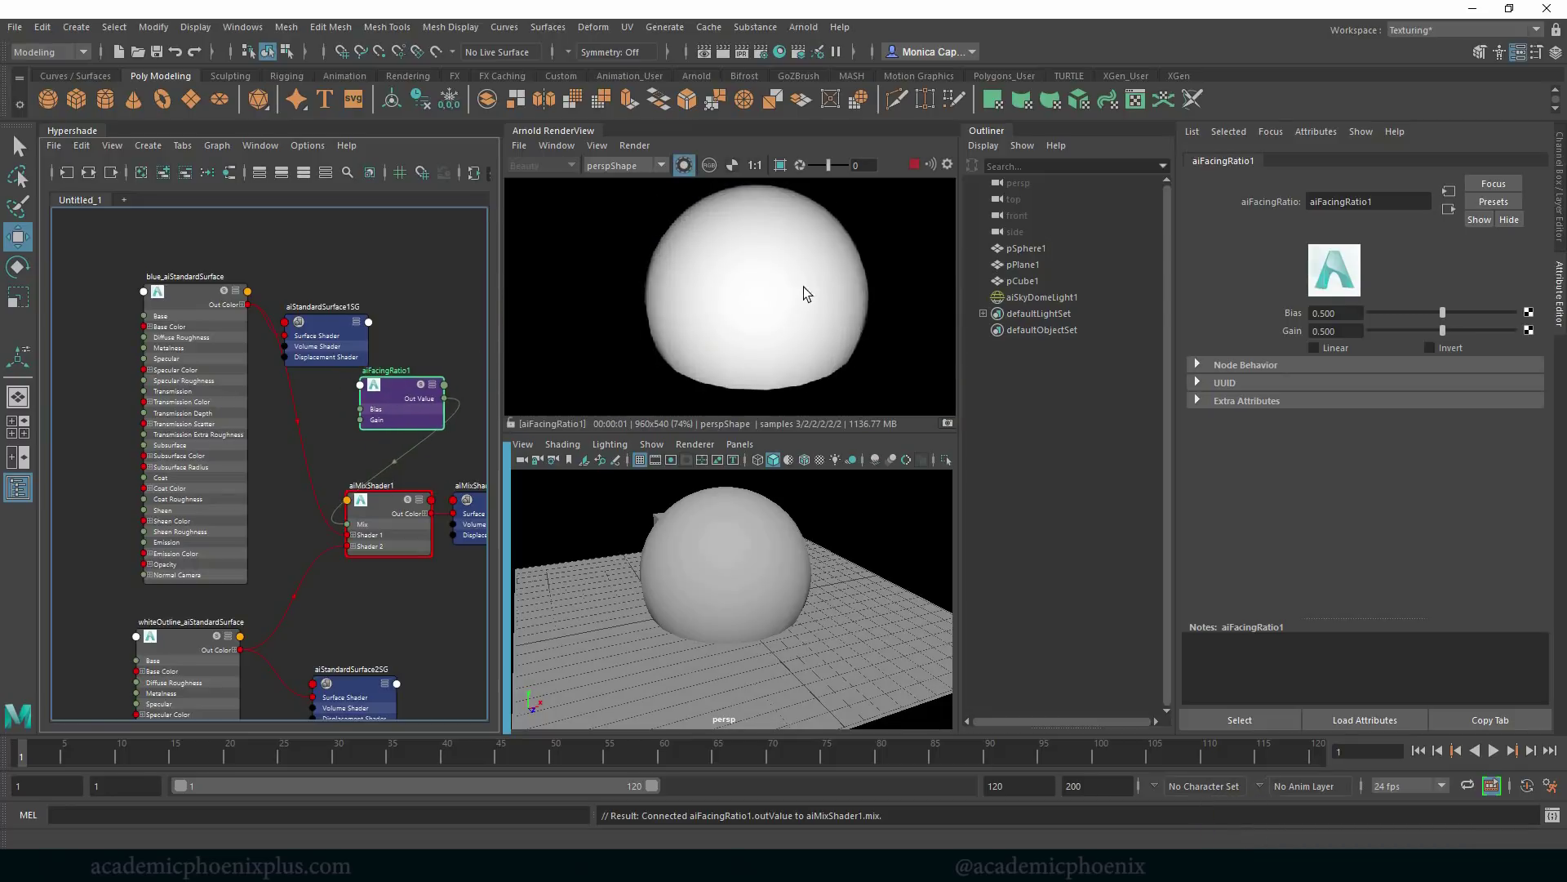
pyautogui.moveTo(1443, 329); pyautogui.dragTo(1476, 314)
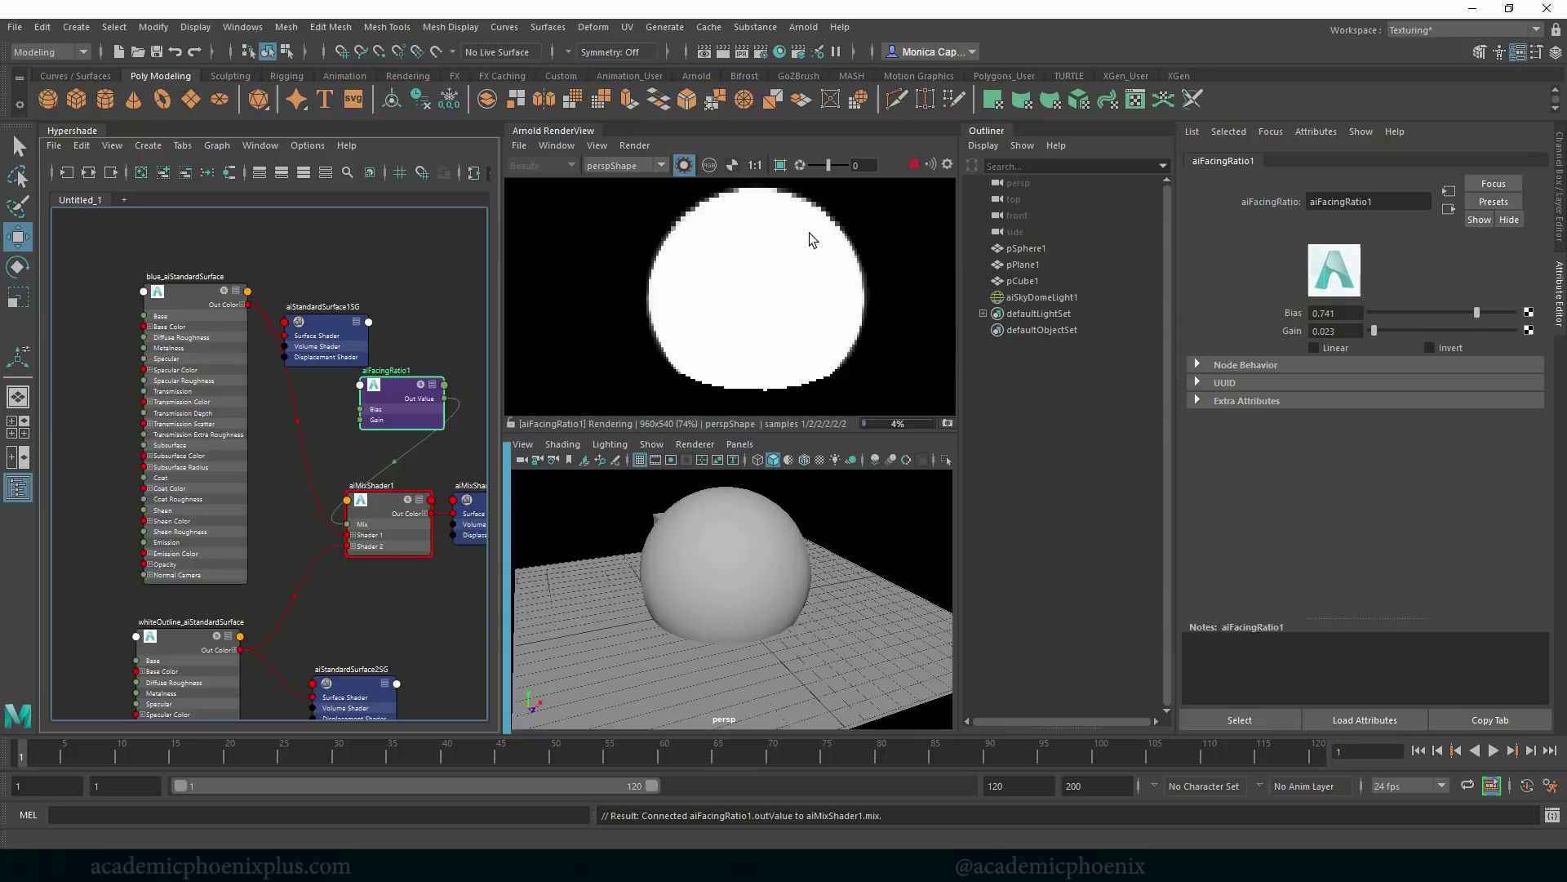
pyautogui.click(686, 165)
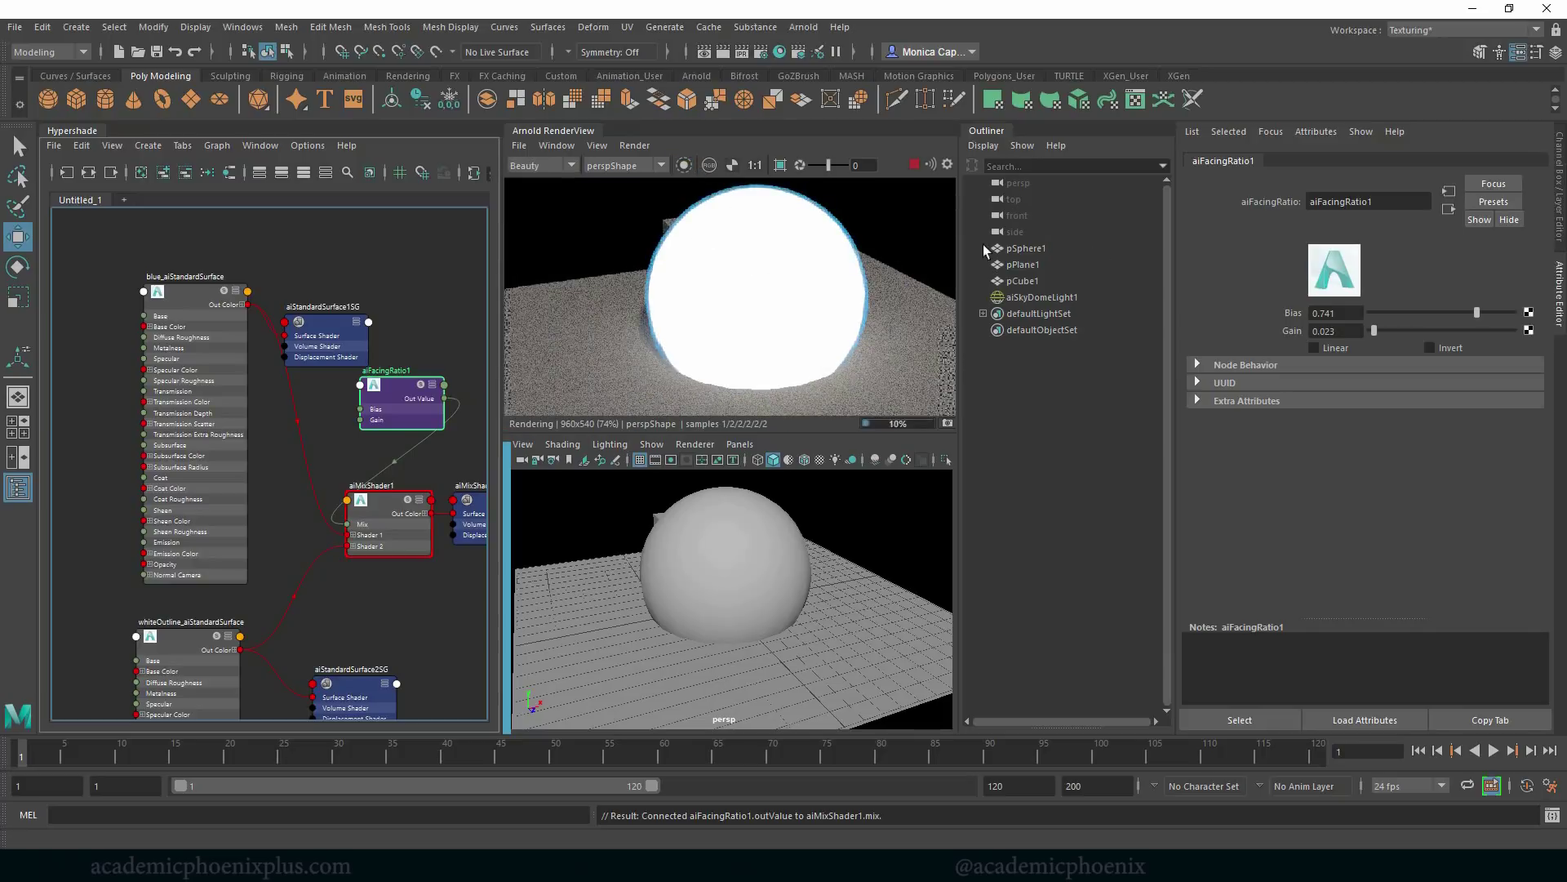
# Invert the facing ratio and set its bias to 0.851 and gain to 0.040 for a thin white outline.
pyautogui.moveTo(1375, 330); pyautogui.dragTo(1335, 325)
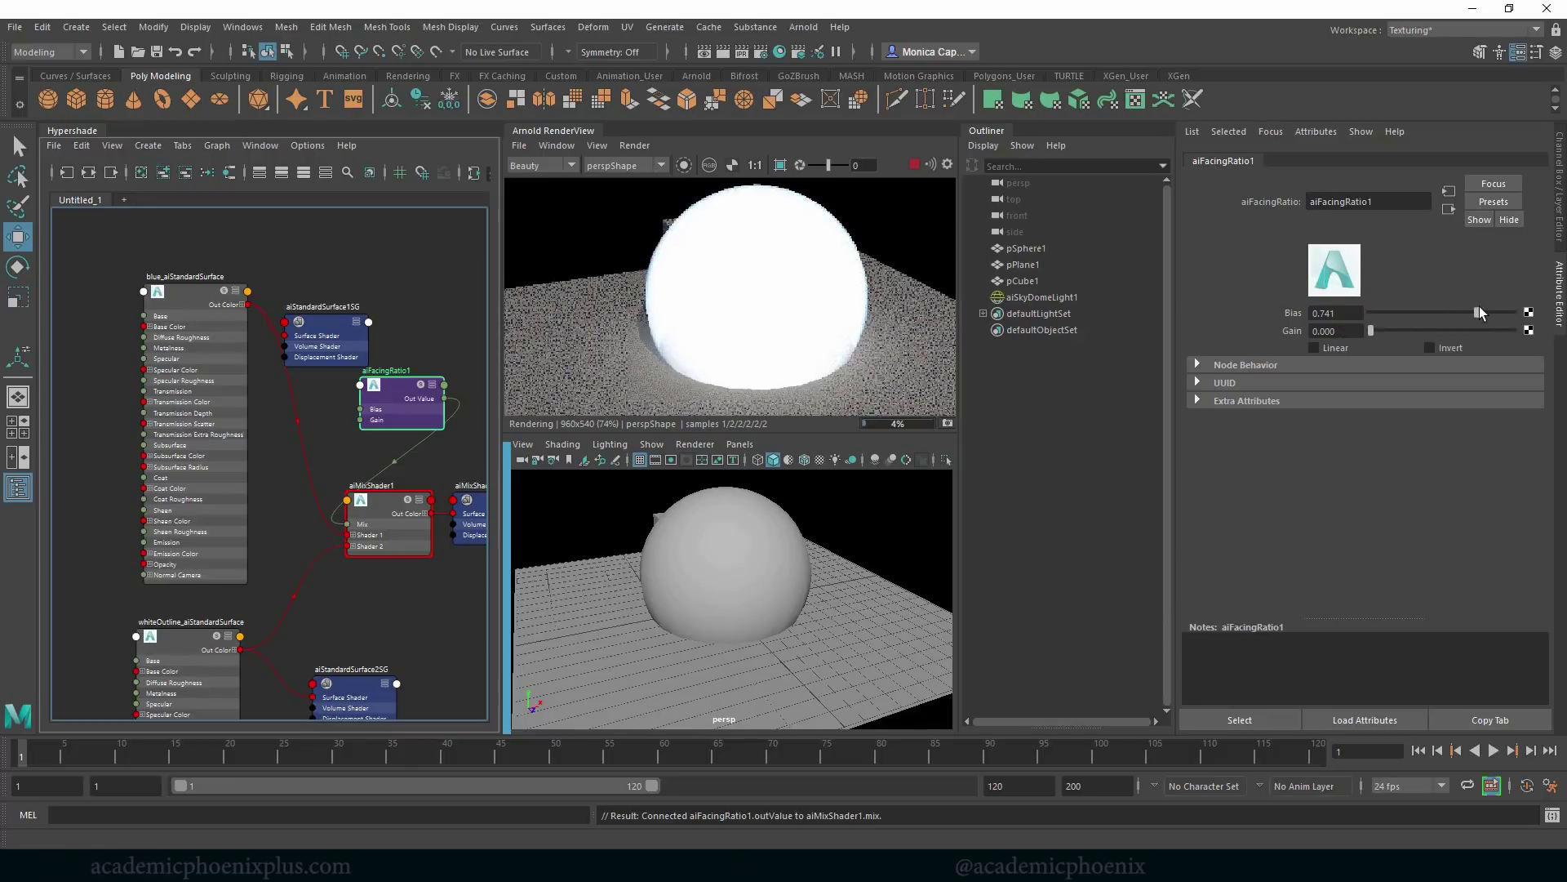
pyautogui.moveTo(1476, 312); pyautogui.dragTo(1388, 328)
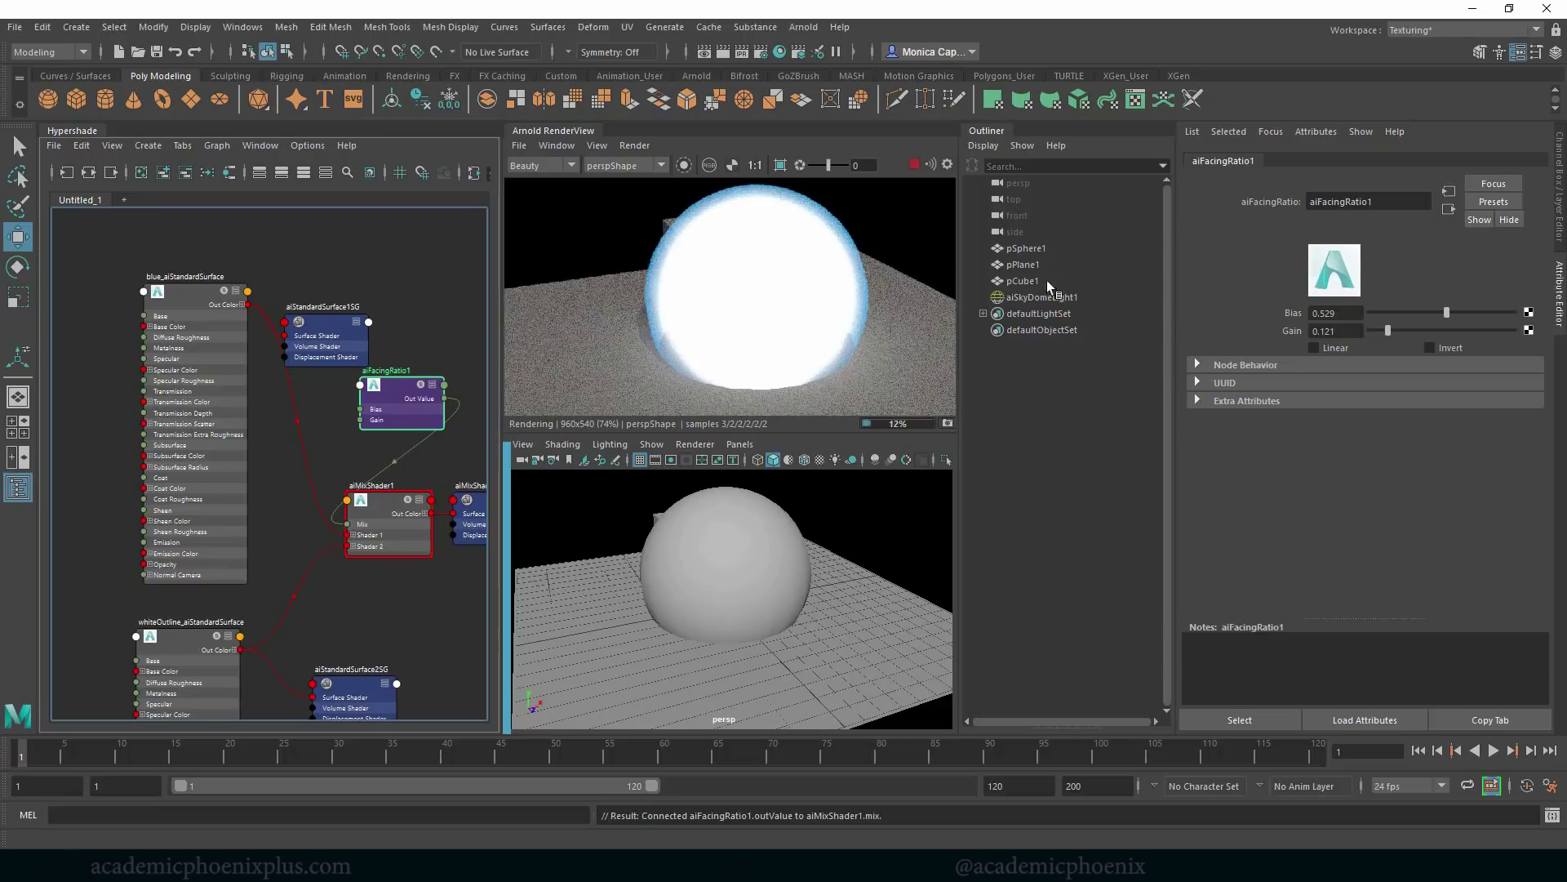
pyautogui.click(1451, 348)
pyautogui.moveTo(1385, 331); pyautogui.dragTo(1490, 311)
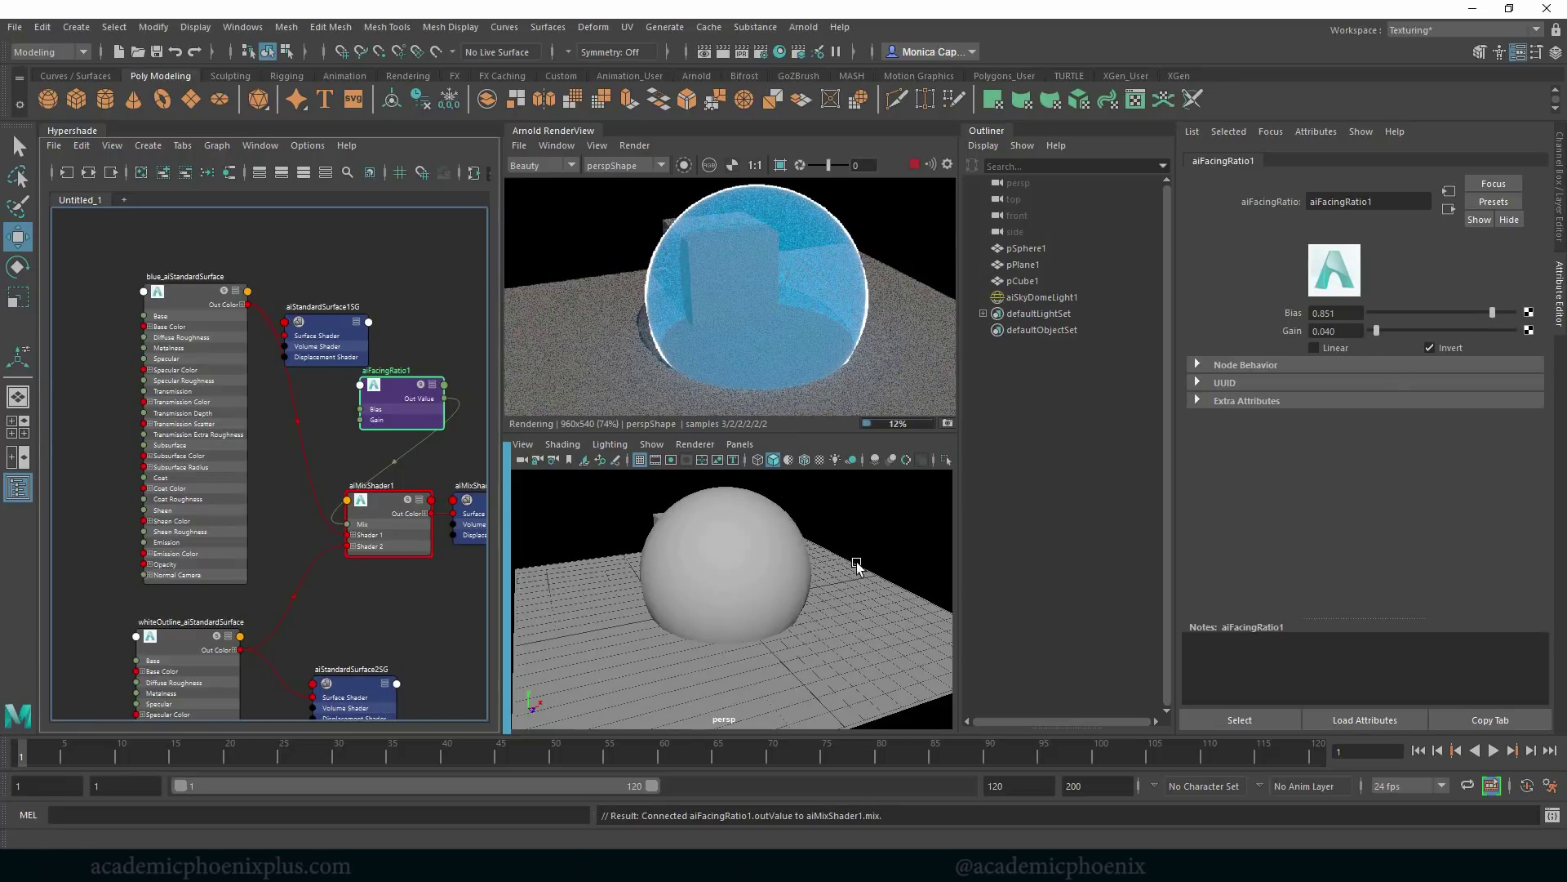
# Shift the emission color of blue_aiStandardSurface toward cyan, with a hue of about 200.
pyautogui.keyDown('alt'); pyautogui.moveTo(831, 561); pyautogui.dragTo(719, 636); pyautogui.keyUp('alt')
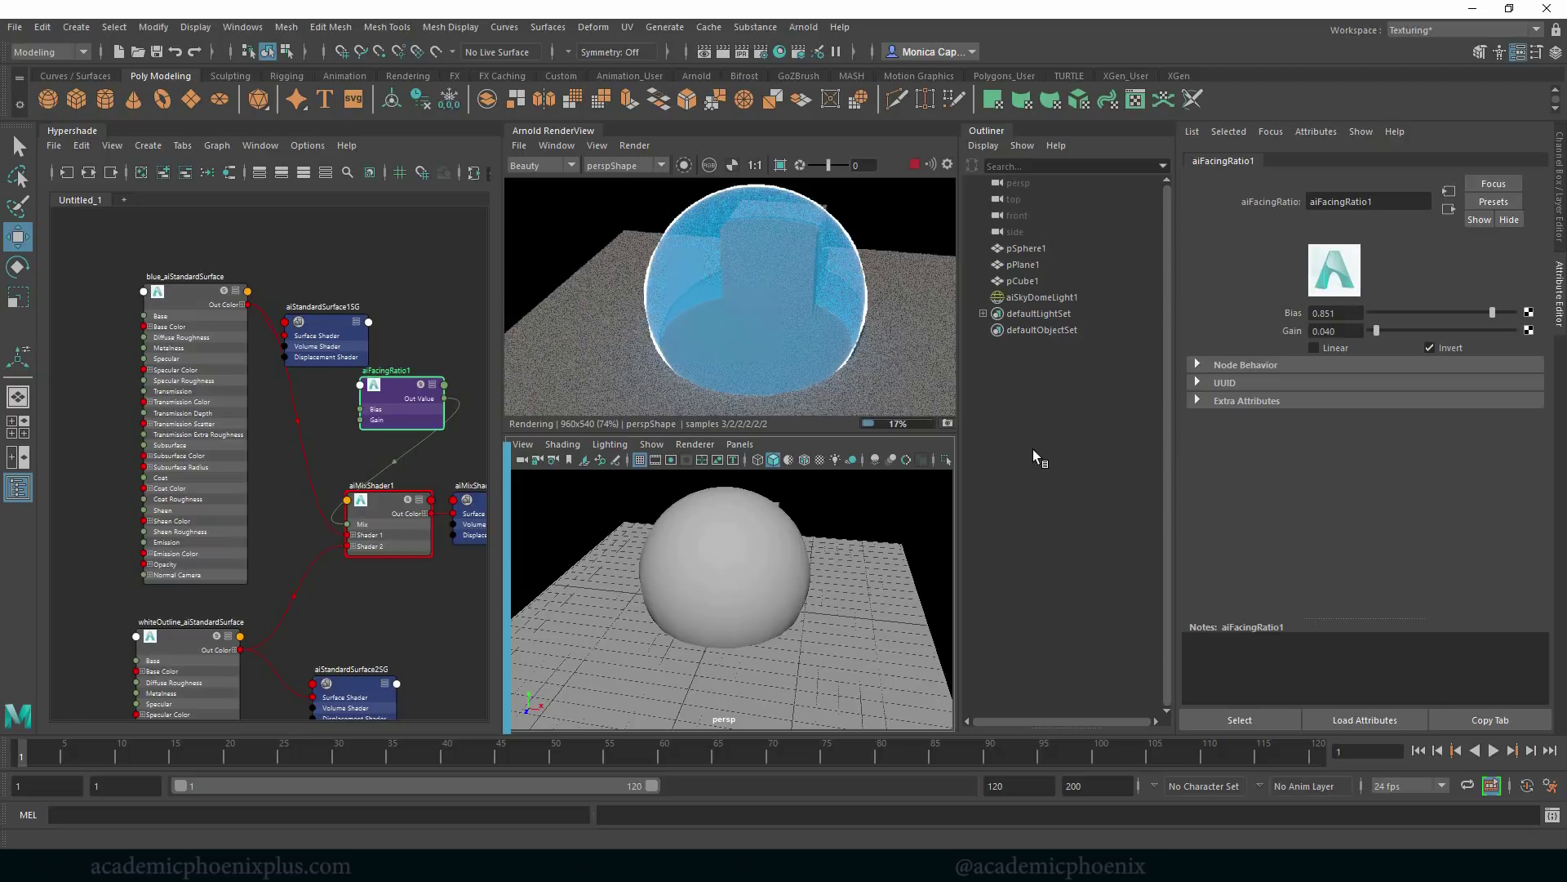
pyautogui.click(183, 313)
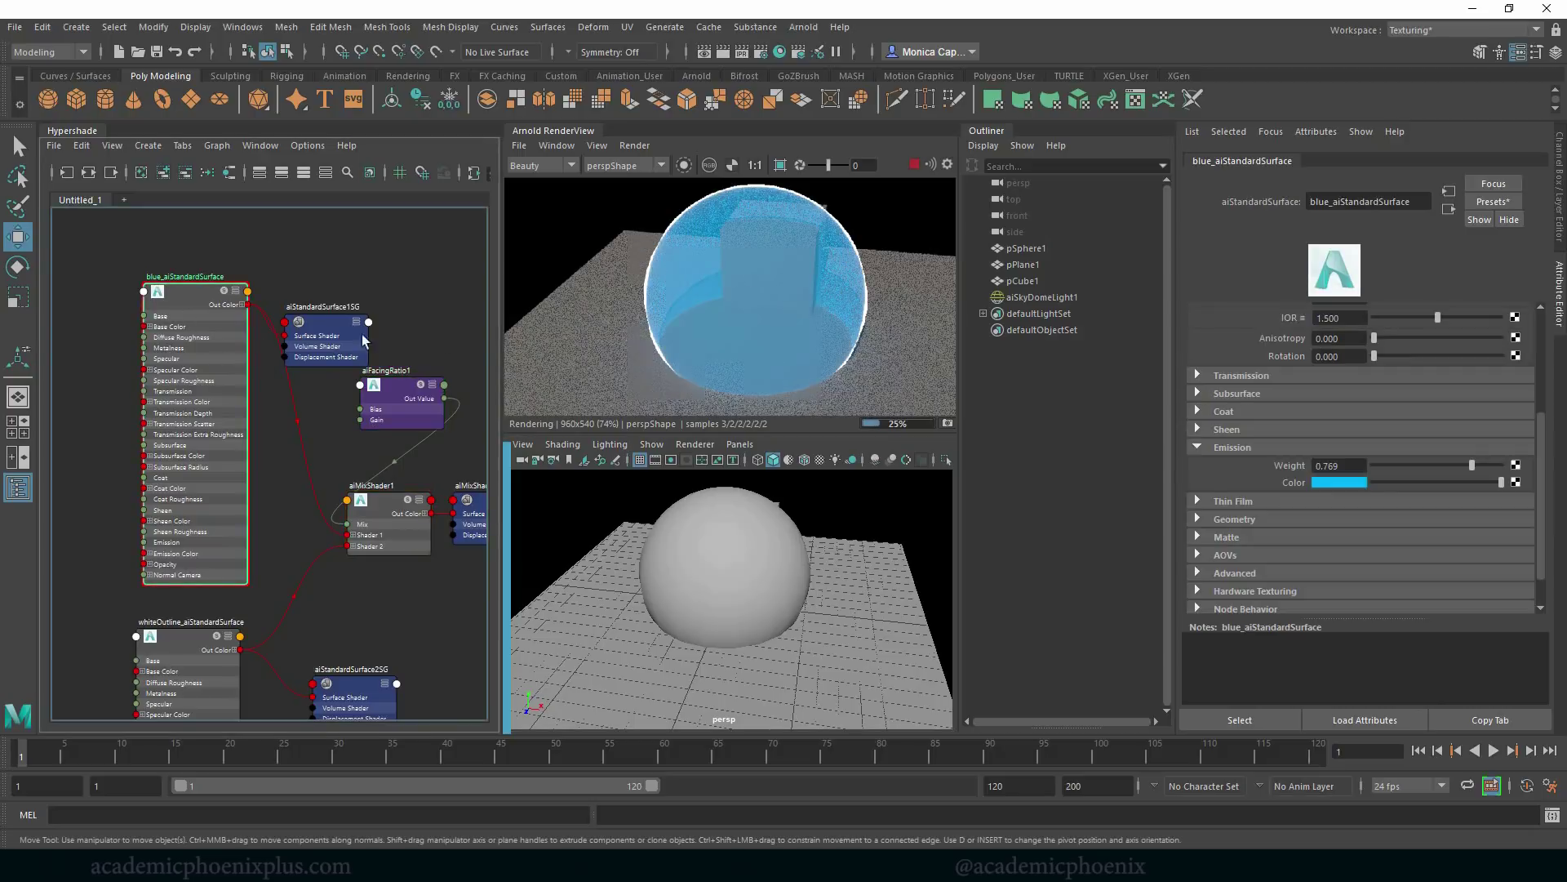
pyautogui.click(1347, 482)
pyautogui.moveTo(1431, 524); pyautogui.dragTo(1427, 515)
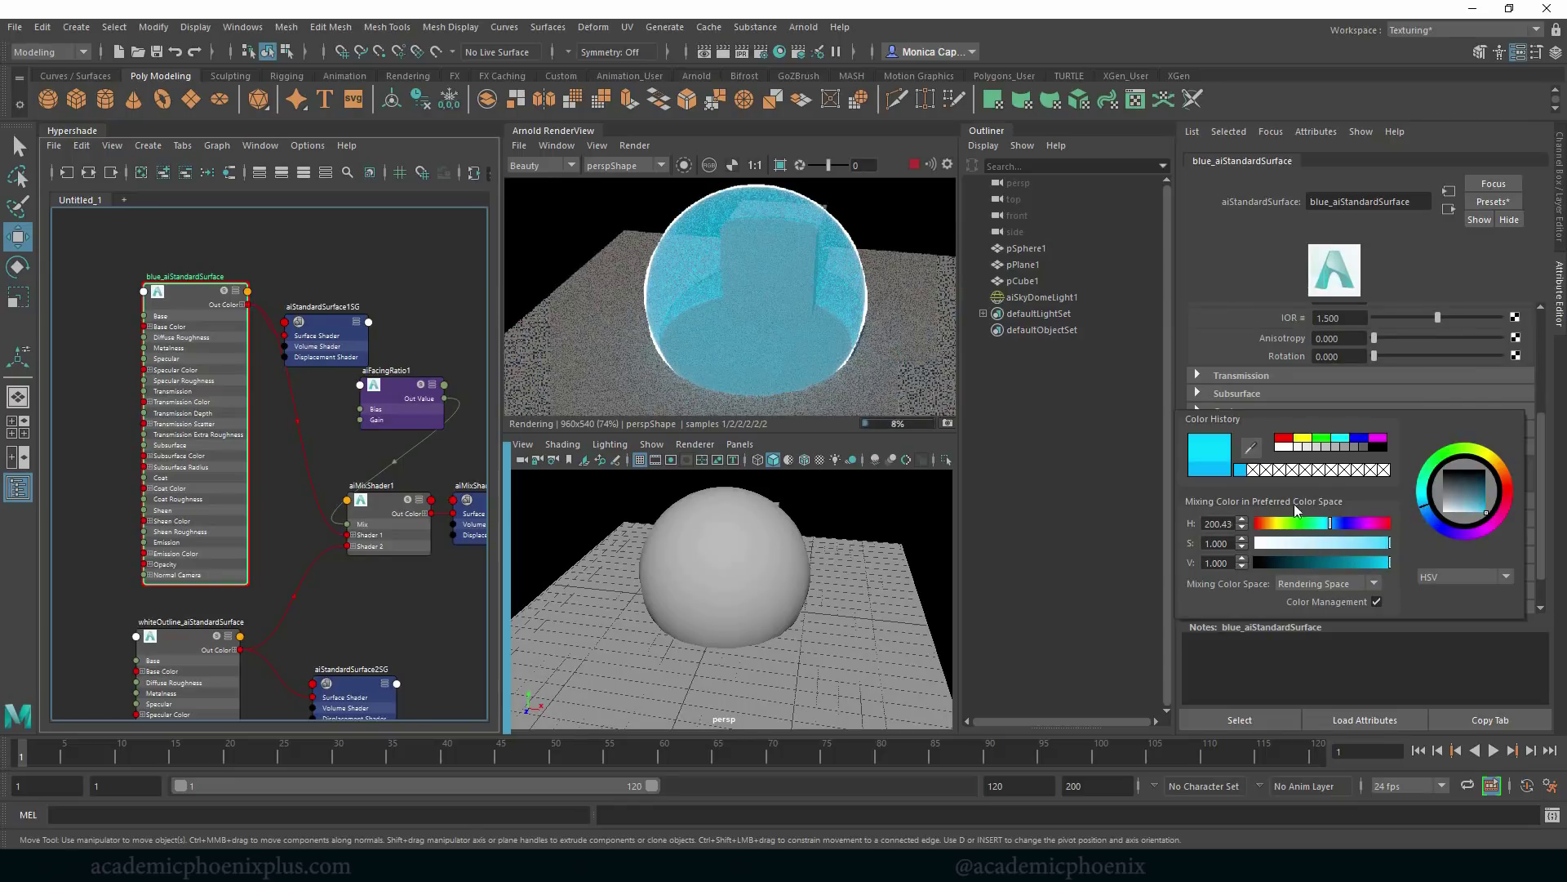
# Set the emission and base colors of blue_aiStandardSurface to a hue of about 224, and its emission weight to 1.000.
pyautogui.click(1340, 524)
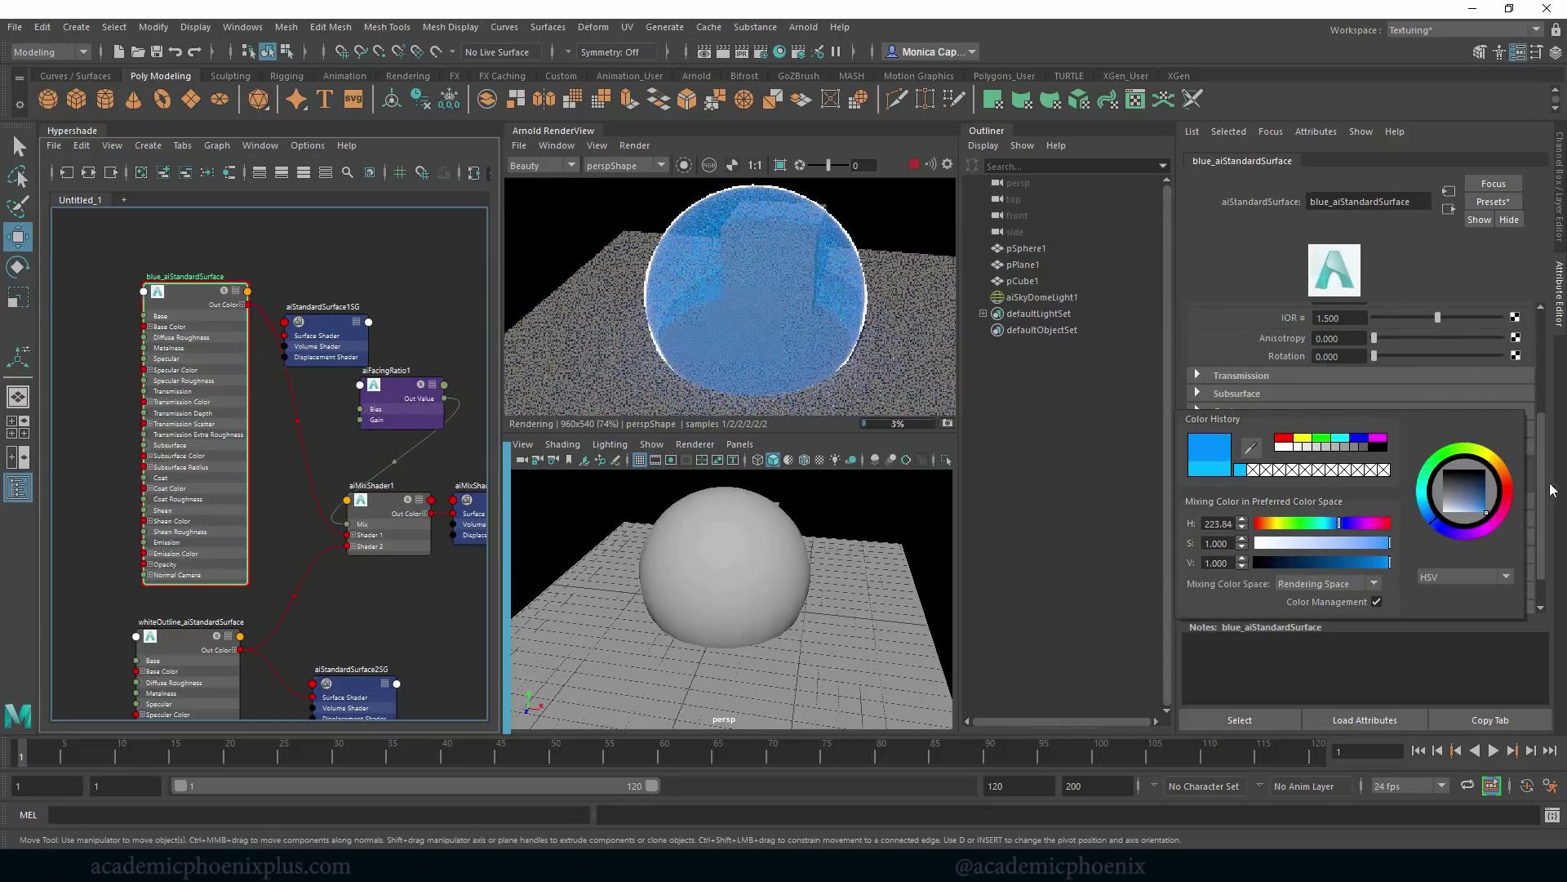
pyautogui.scroll(3, 1543, 334)
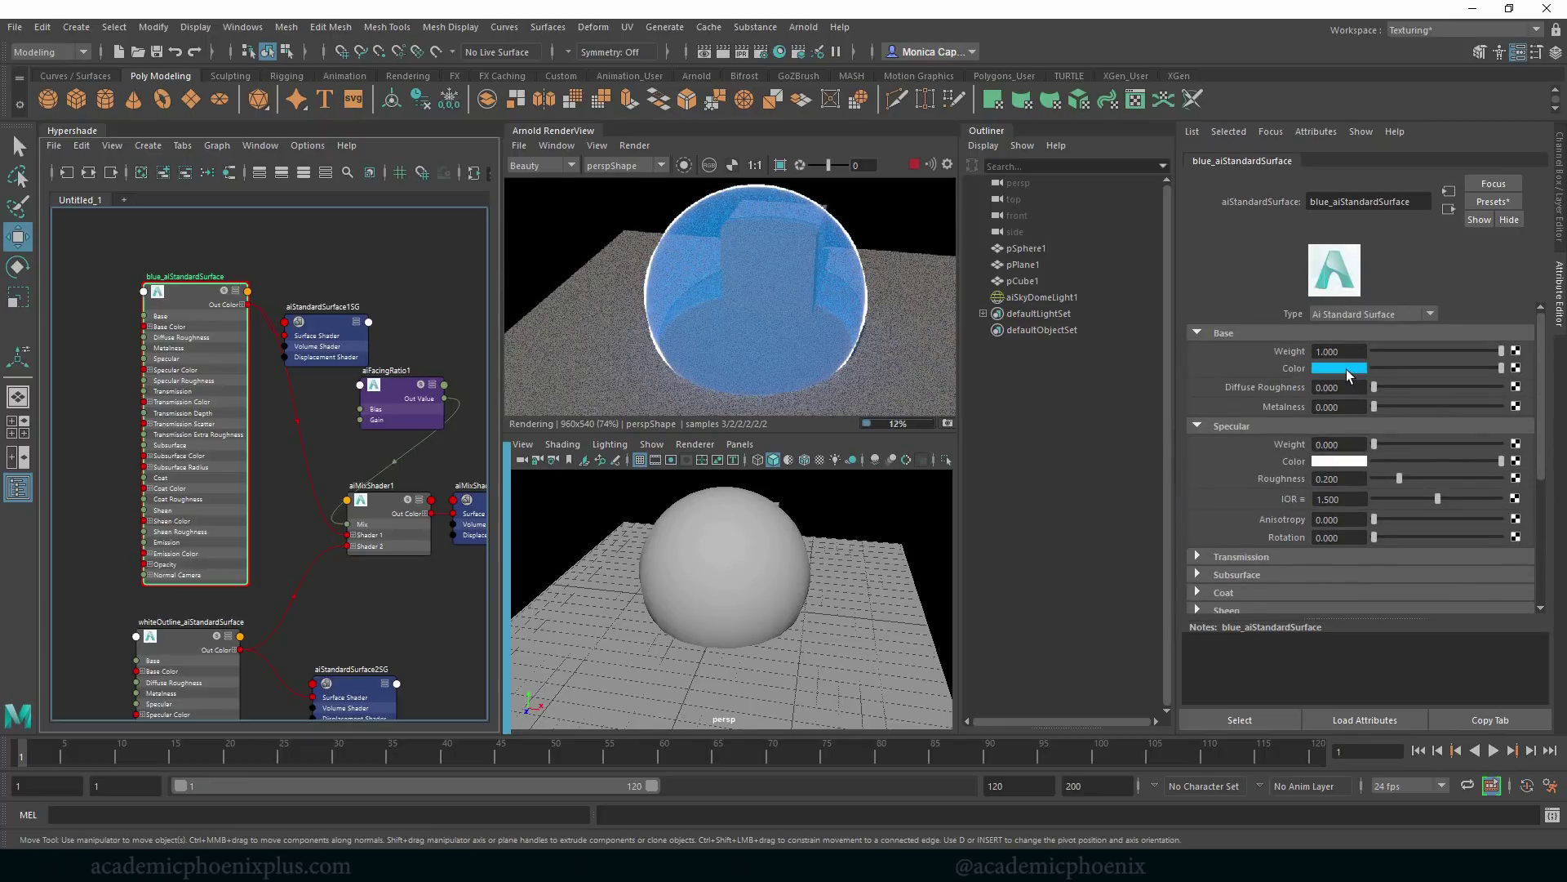
pyautogui.click(1344, 370)
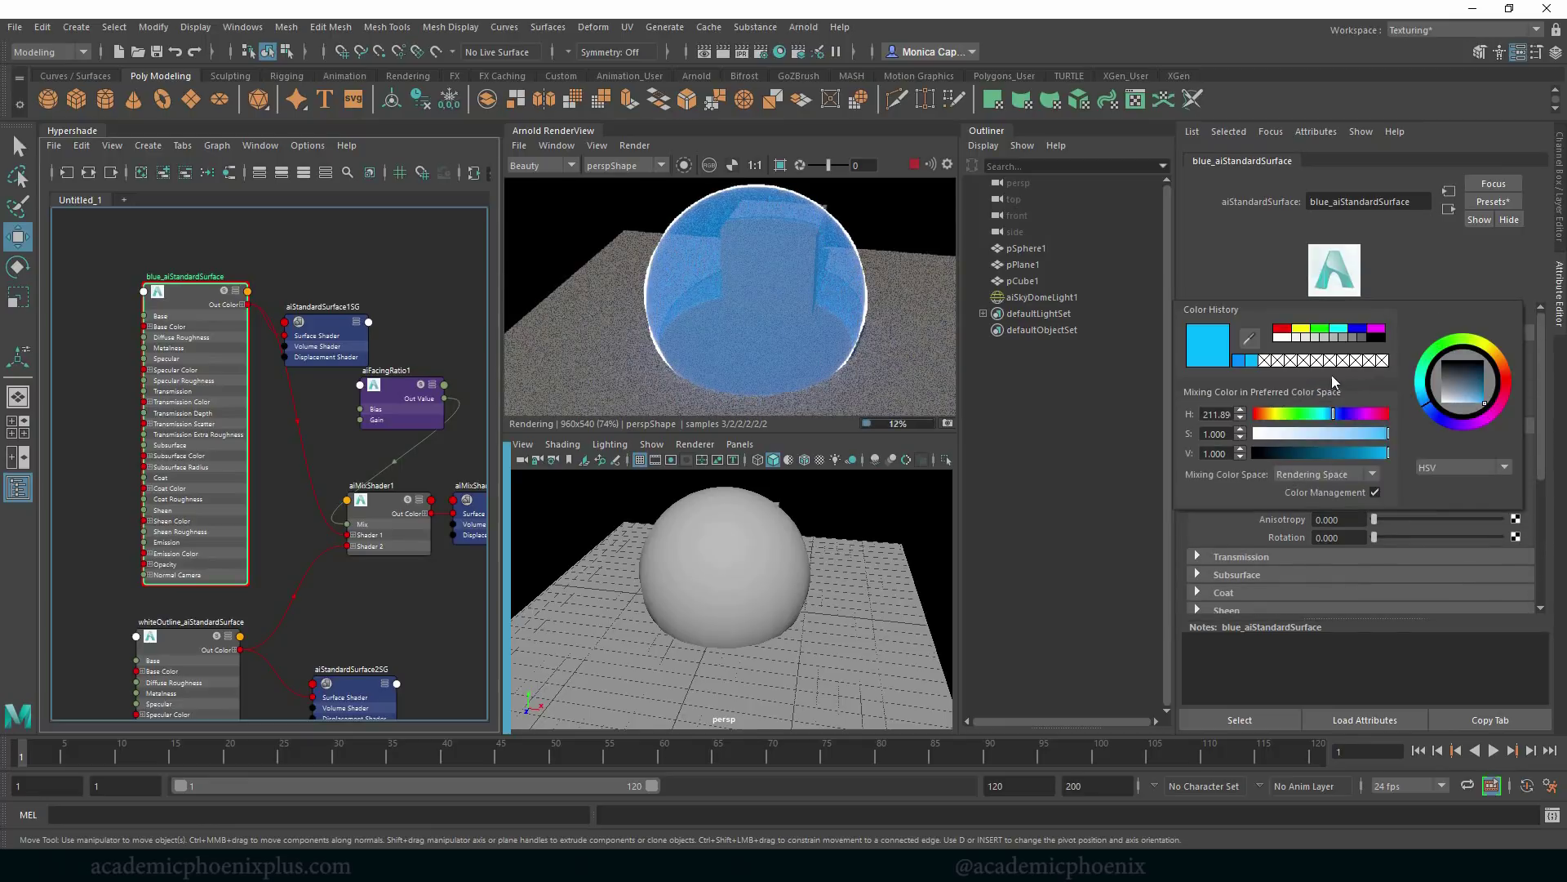
pyautogui.click(1240, 363)
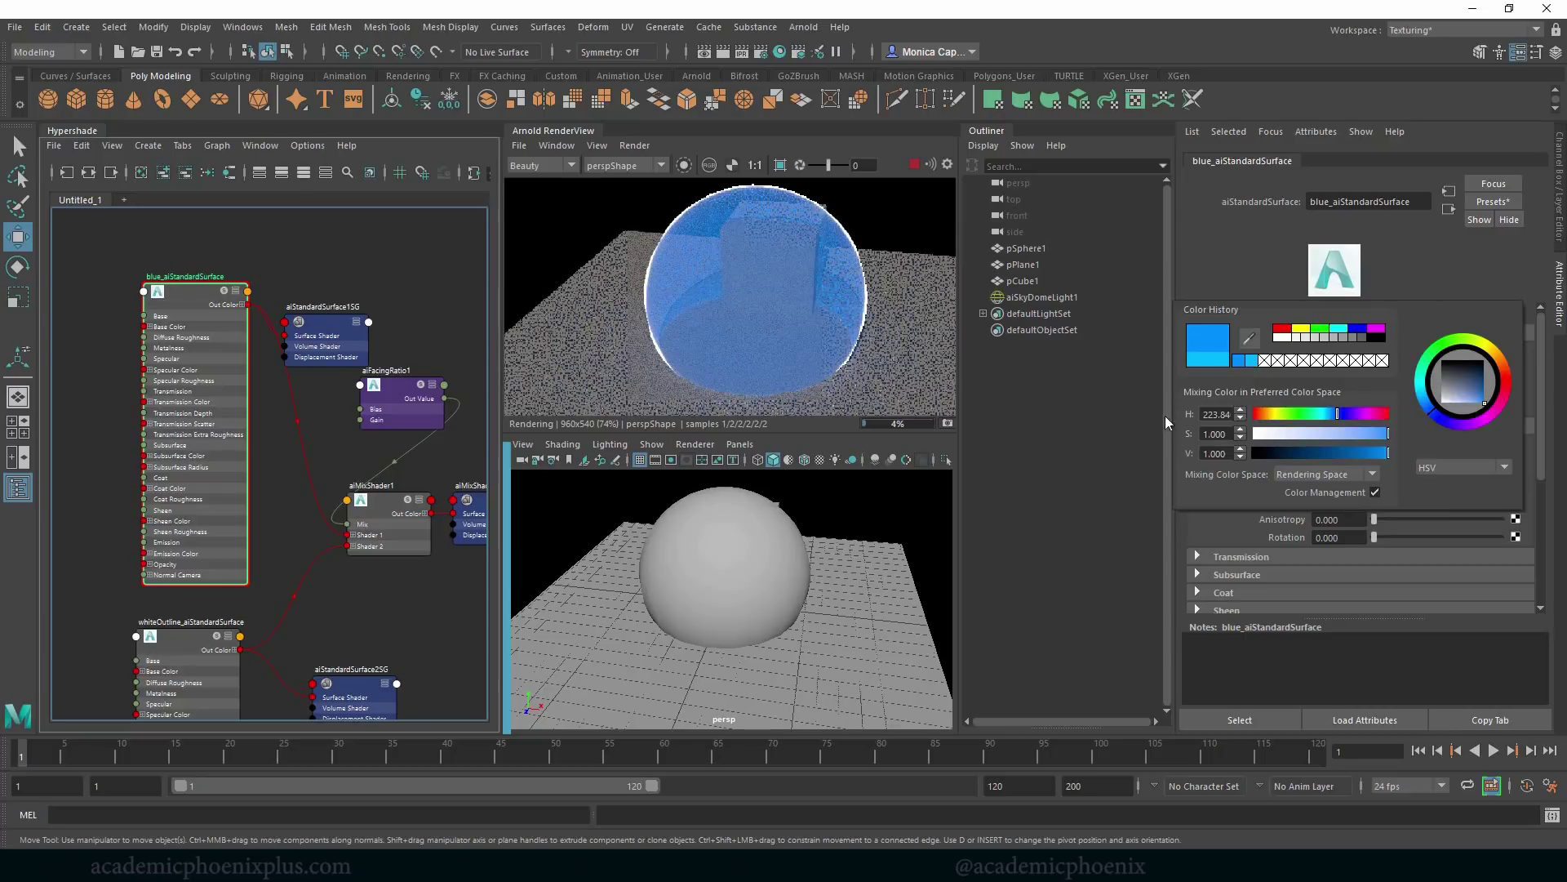
pyautogui.scroll(-5, 1463, 493)
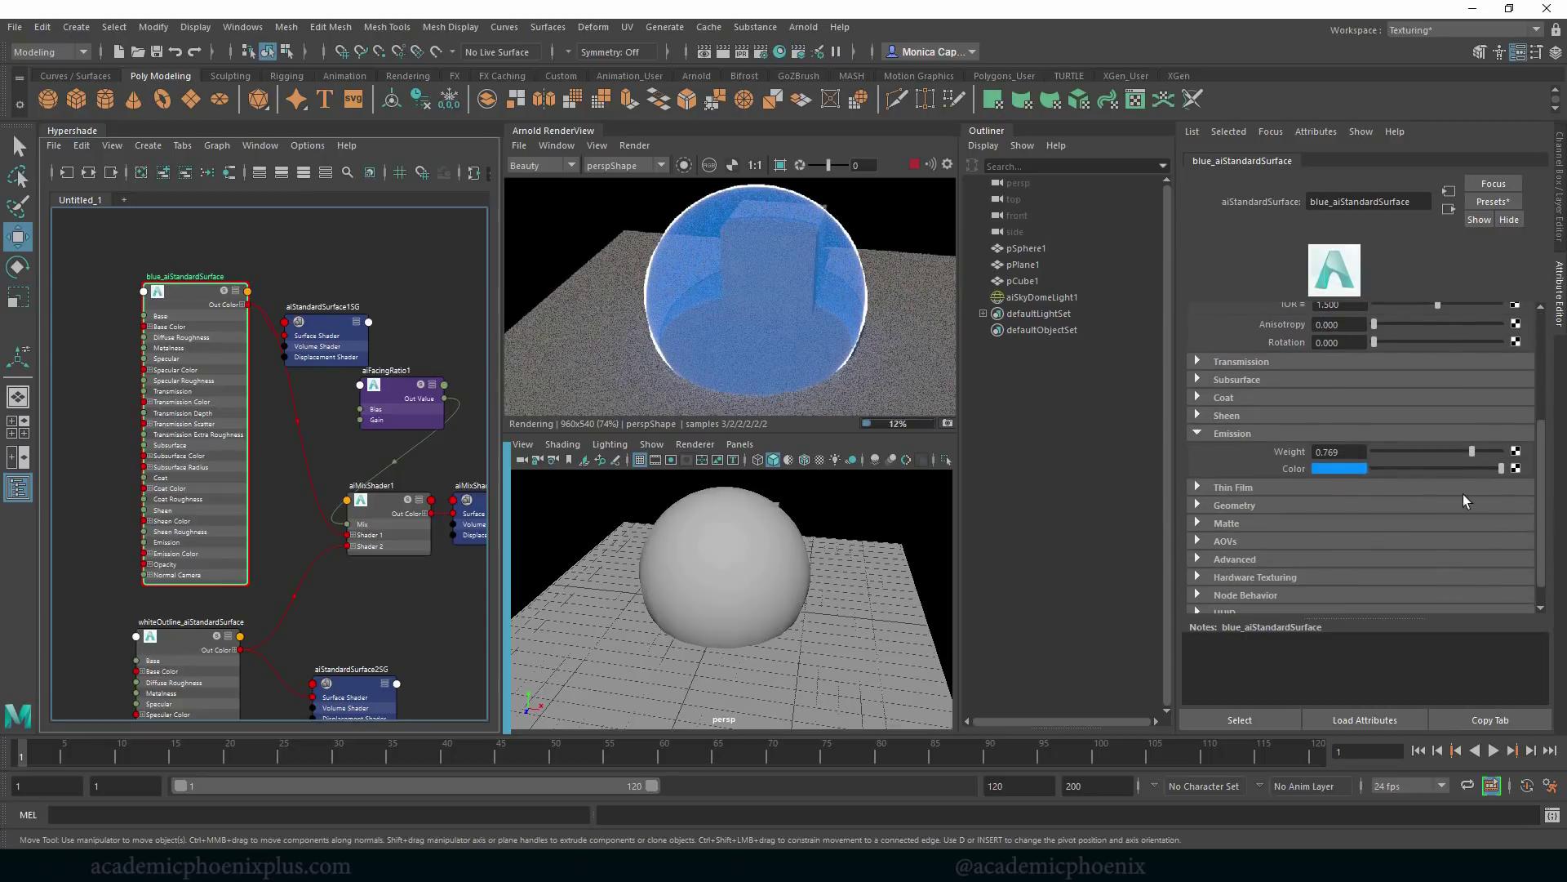
pyautogui.moveTo(1474, 451); pyautogui.dragTo(1504, 451)
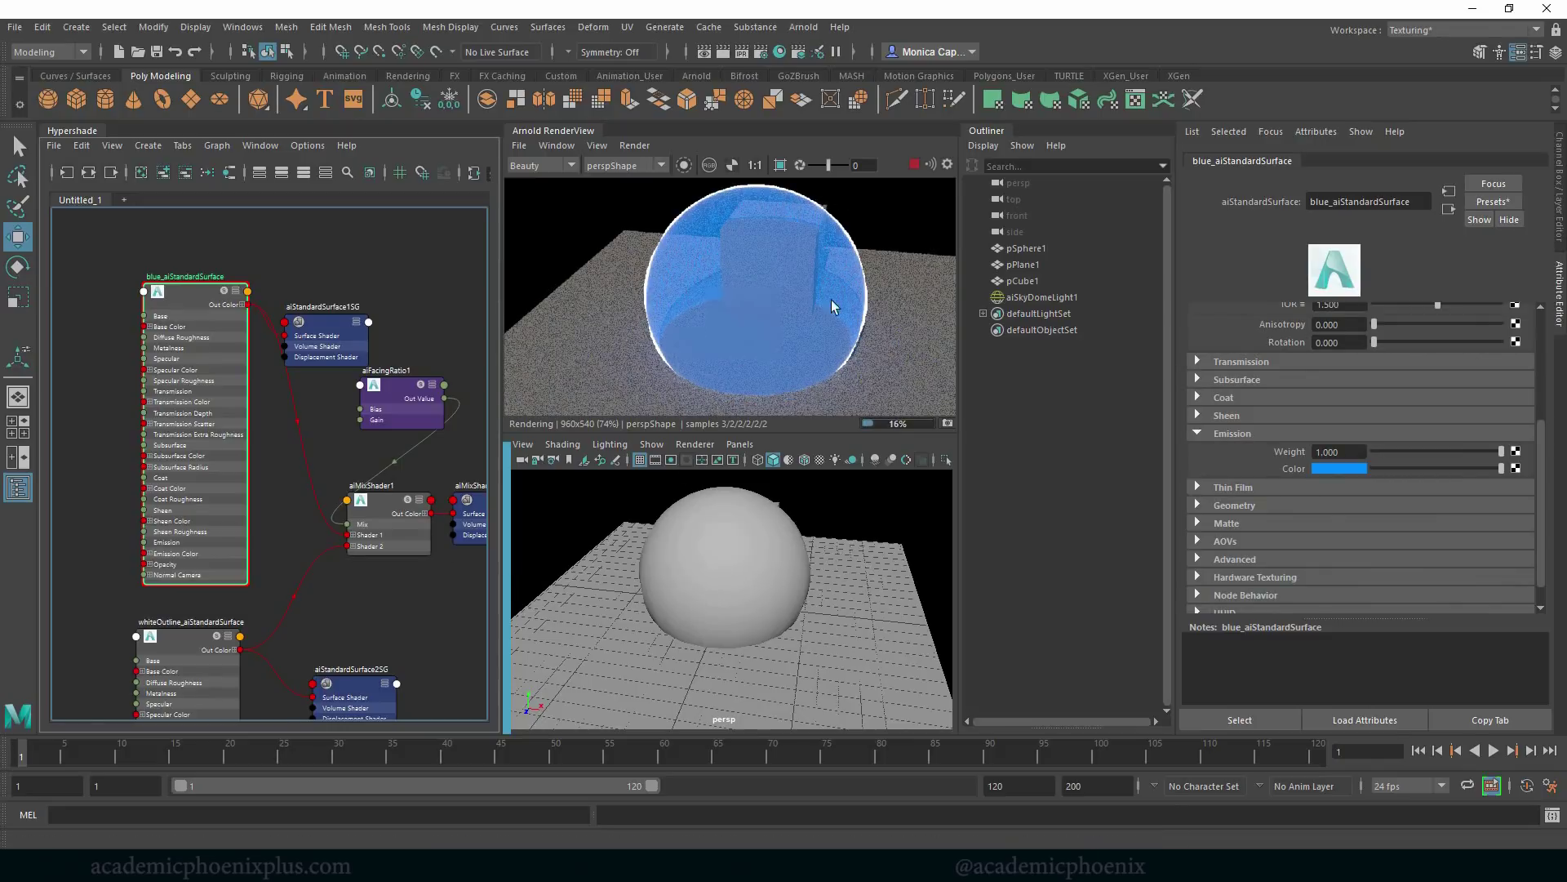
# Set the bias of aiFacingRatio1 to 0.966 to thin the white outline around the sphere.
pyautogui.moveTo(717, 571)
pyautogui.keyDown('alt'); pyautogui.mouseDown()
pyautogui.moveTo(735, 553)
pyautogui.moveTo(720, 563)
pyautogui.mouseUp(); pyautogui.keyUp('alt')
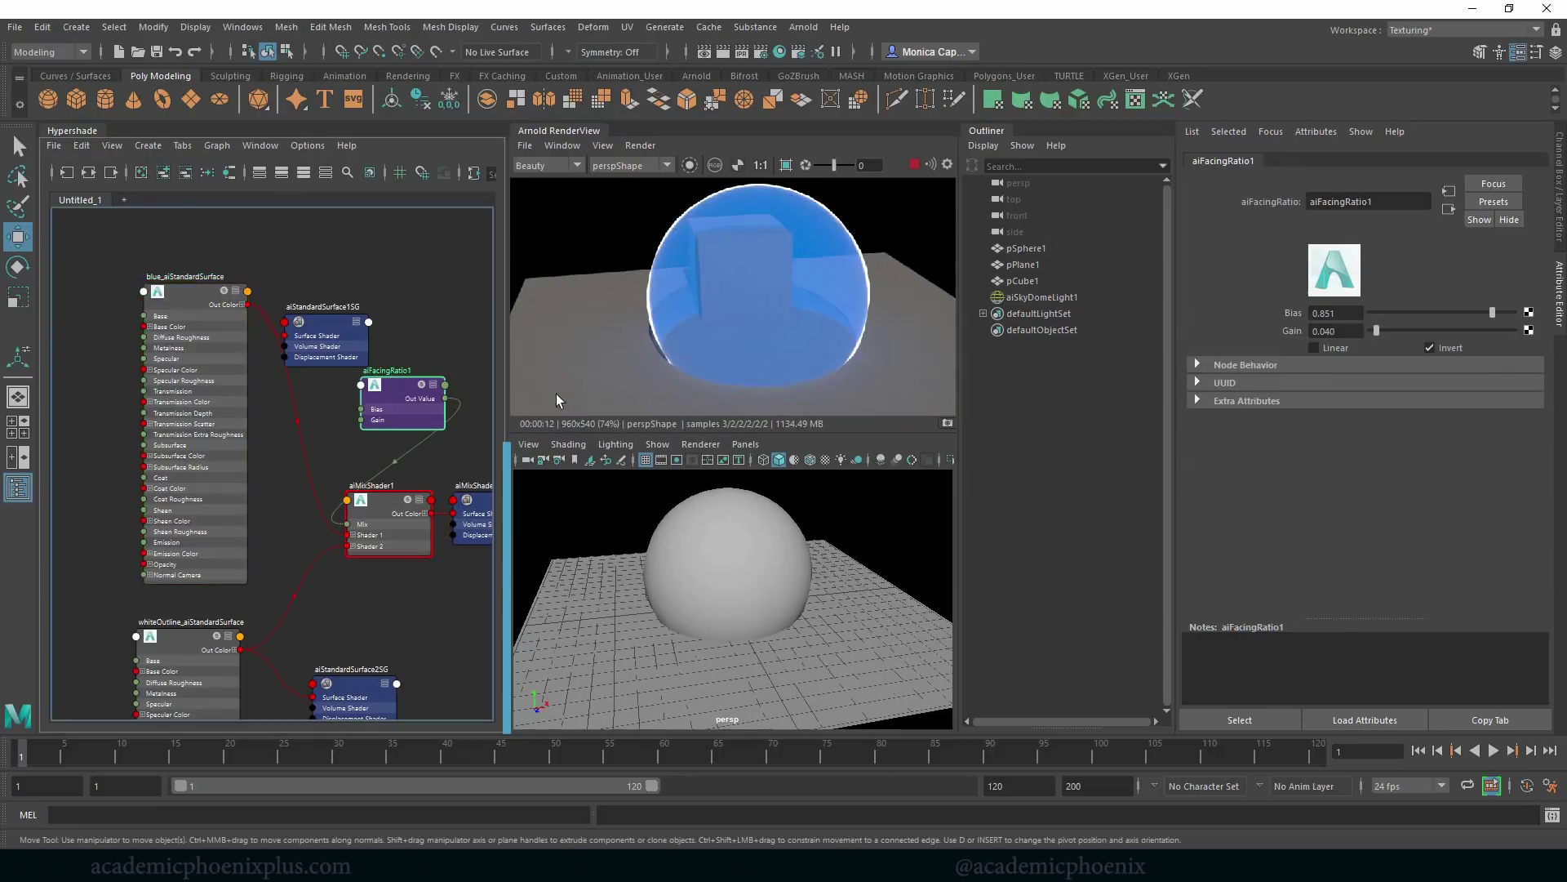
pyautogui.moveTo(1493, 313); pyautogui.dragTo(1503, 312)
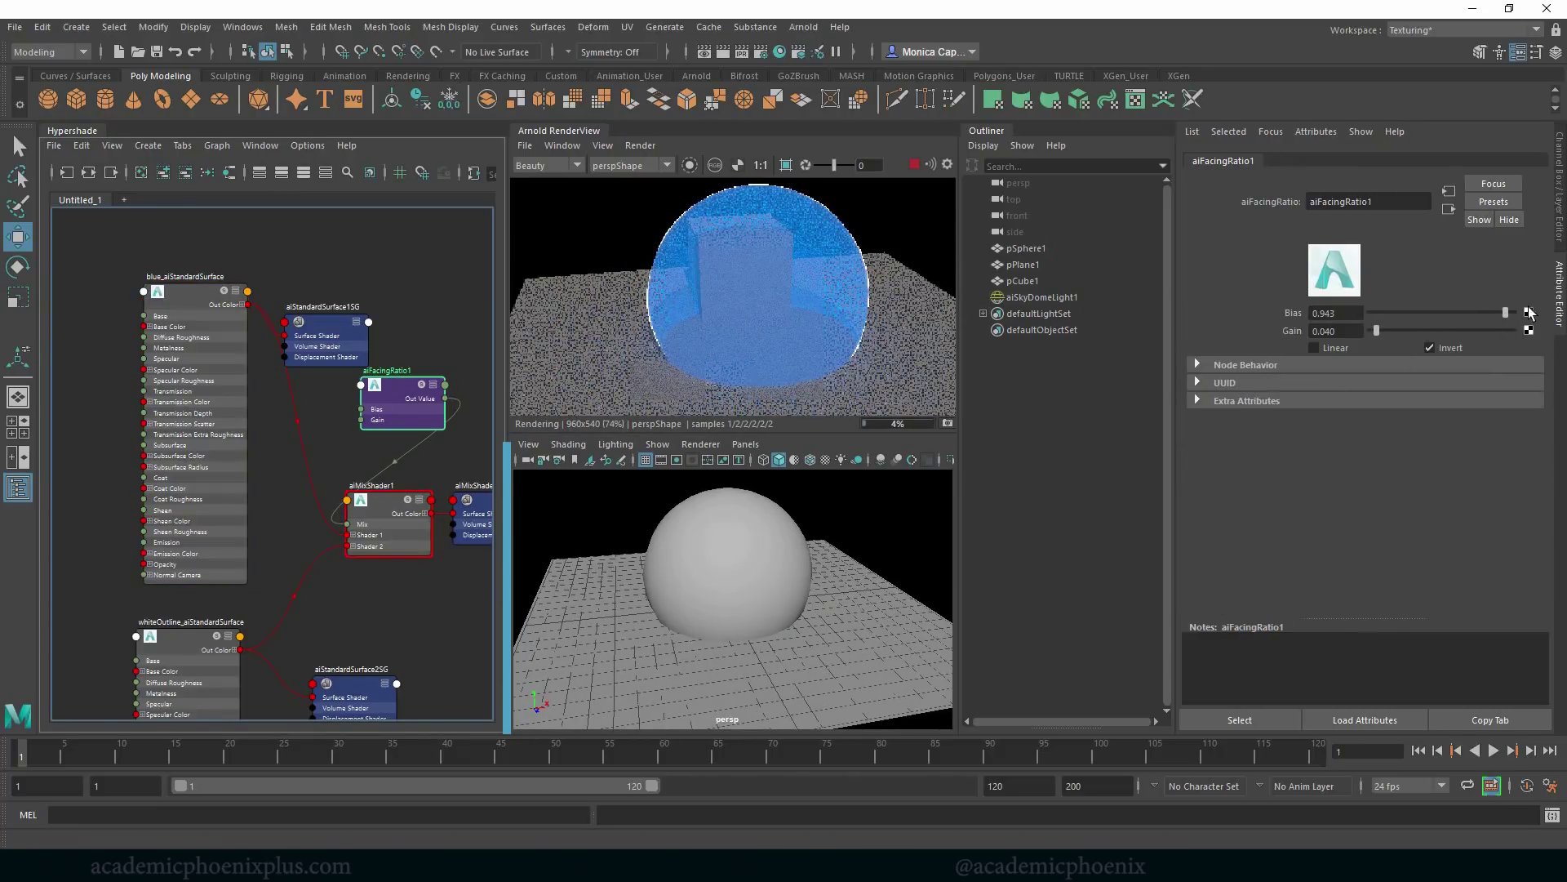
pyautogui.moveTo(1511, 316); pyautogui.dragTo(1513, 315)
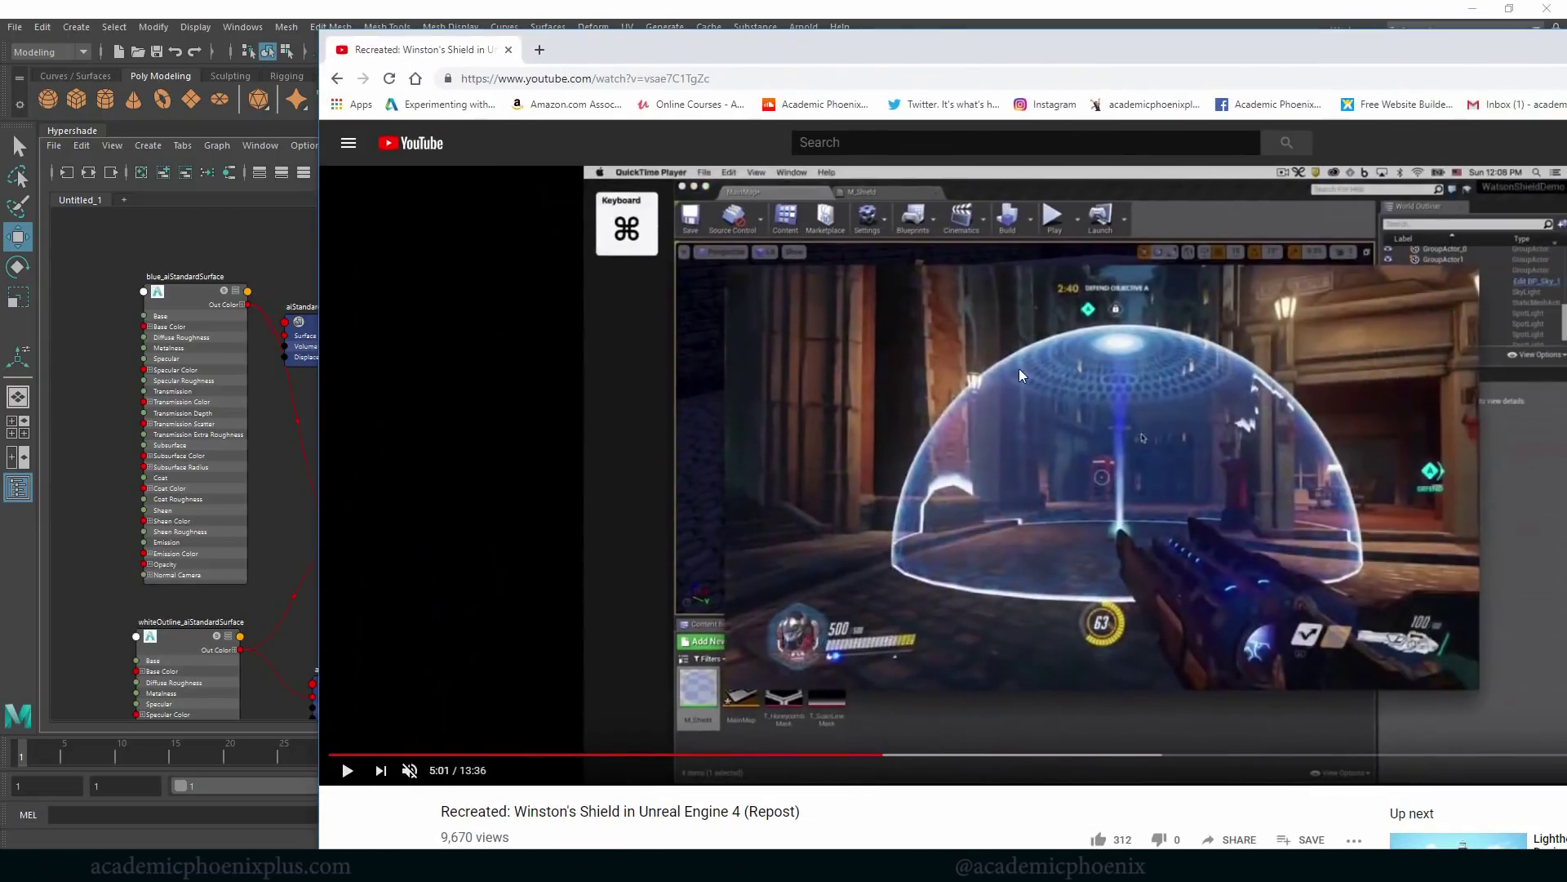
# Play a few seconds of the YouTube reference video to examine the shield's surface pattern, and return to Maya.
pyautogui.click(347, 770)
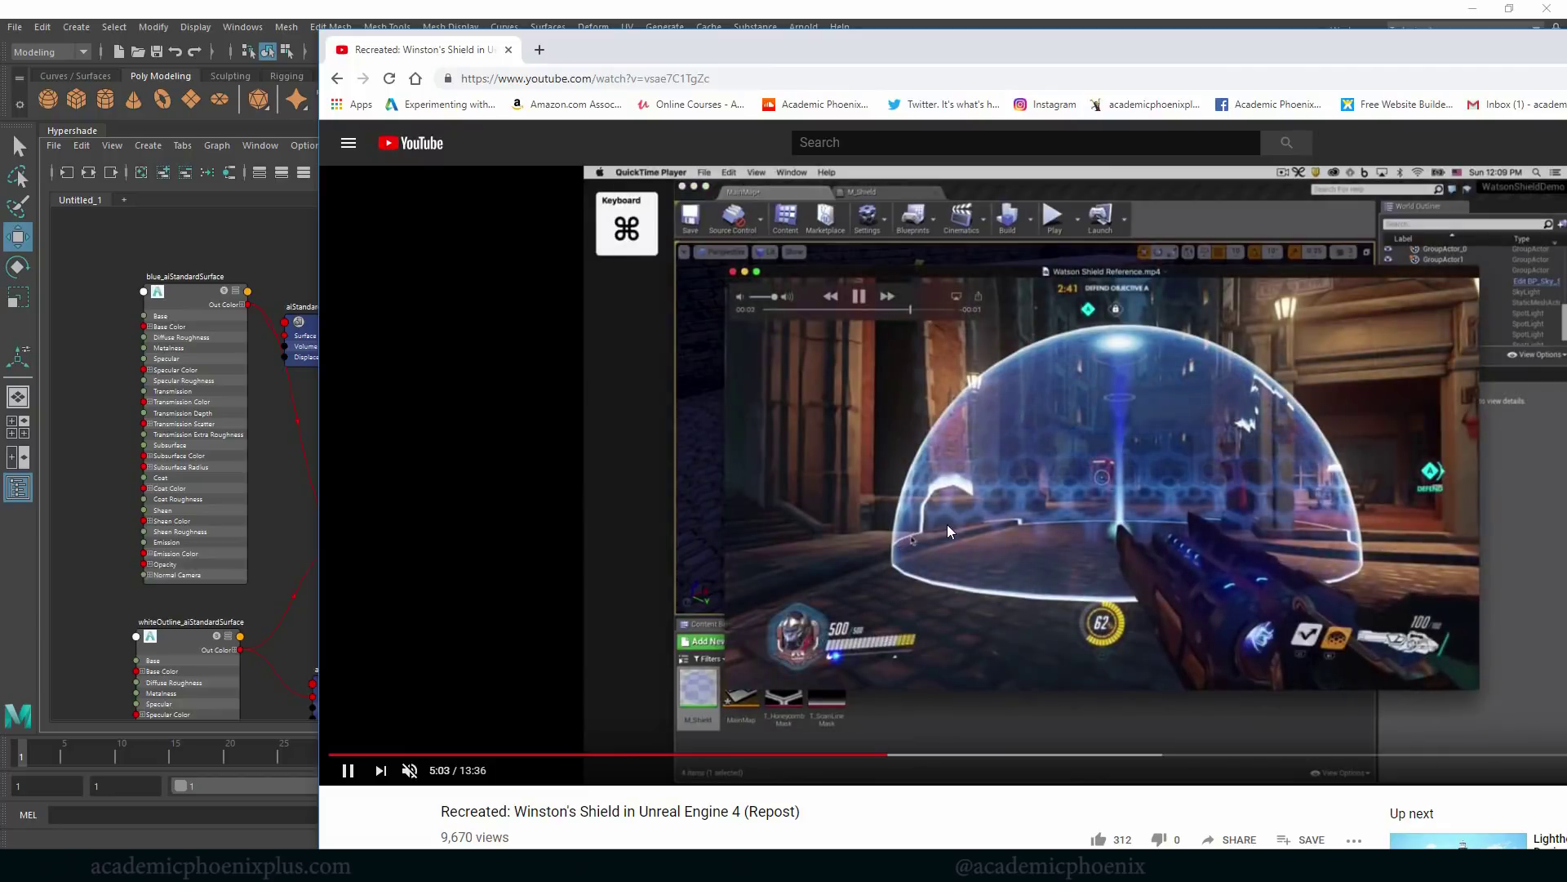
pyautogui.click(347, 770)
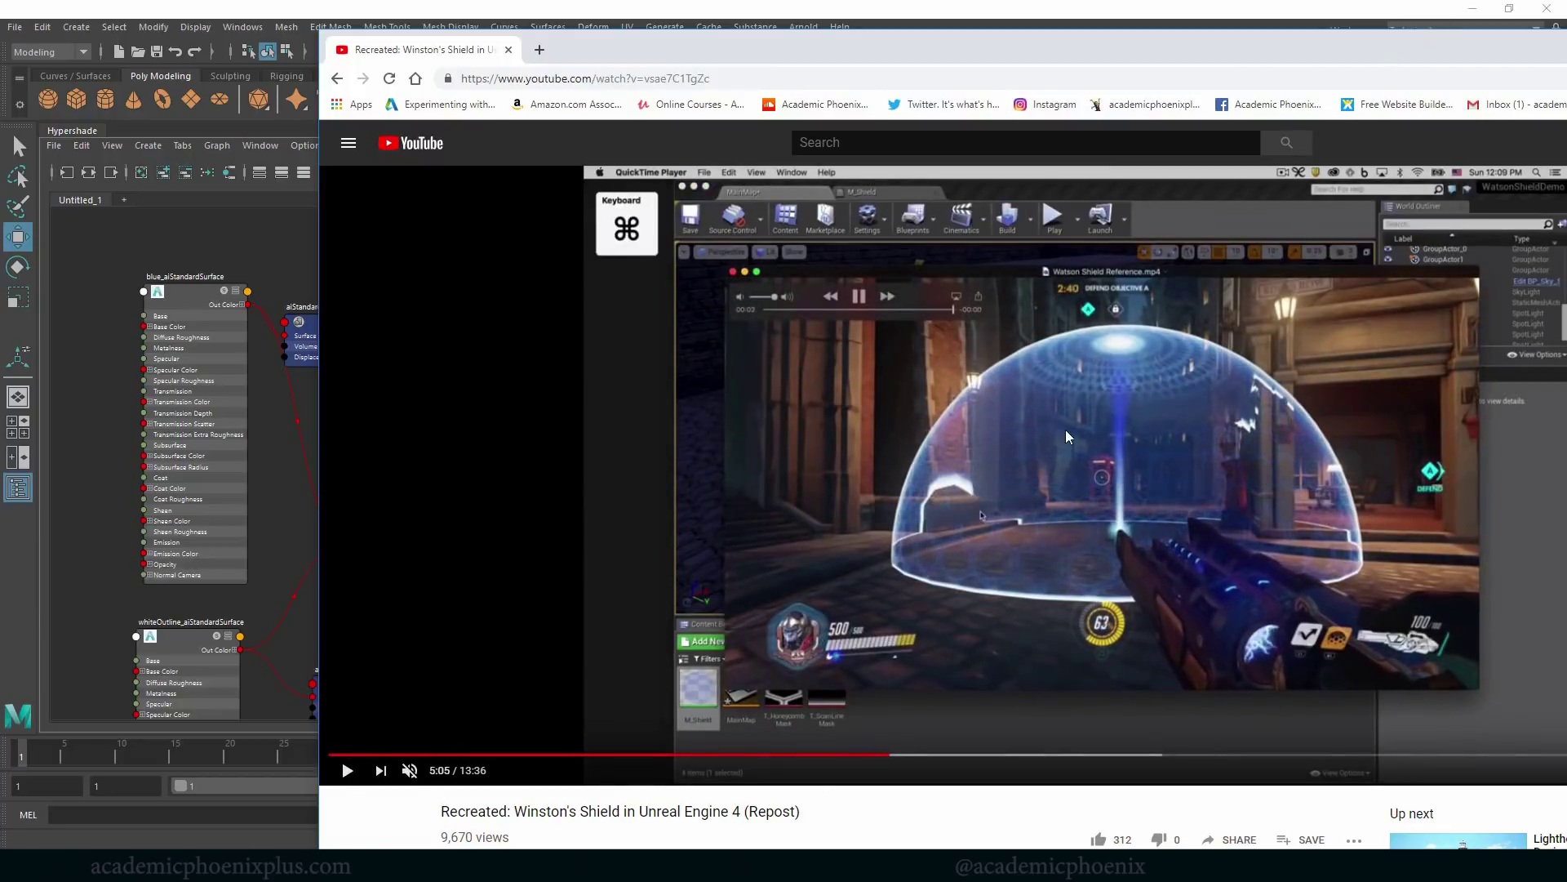
pyautogui.click(261, 328)
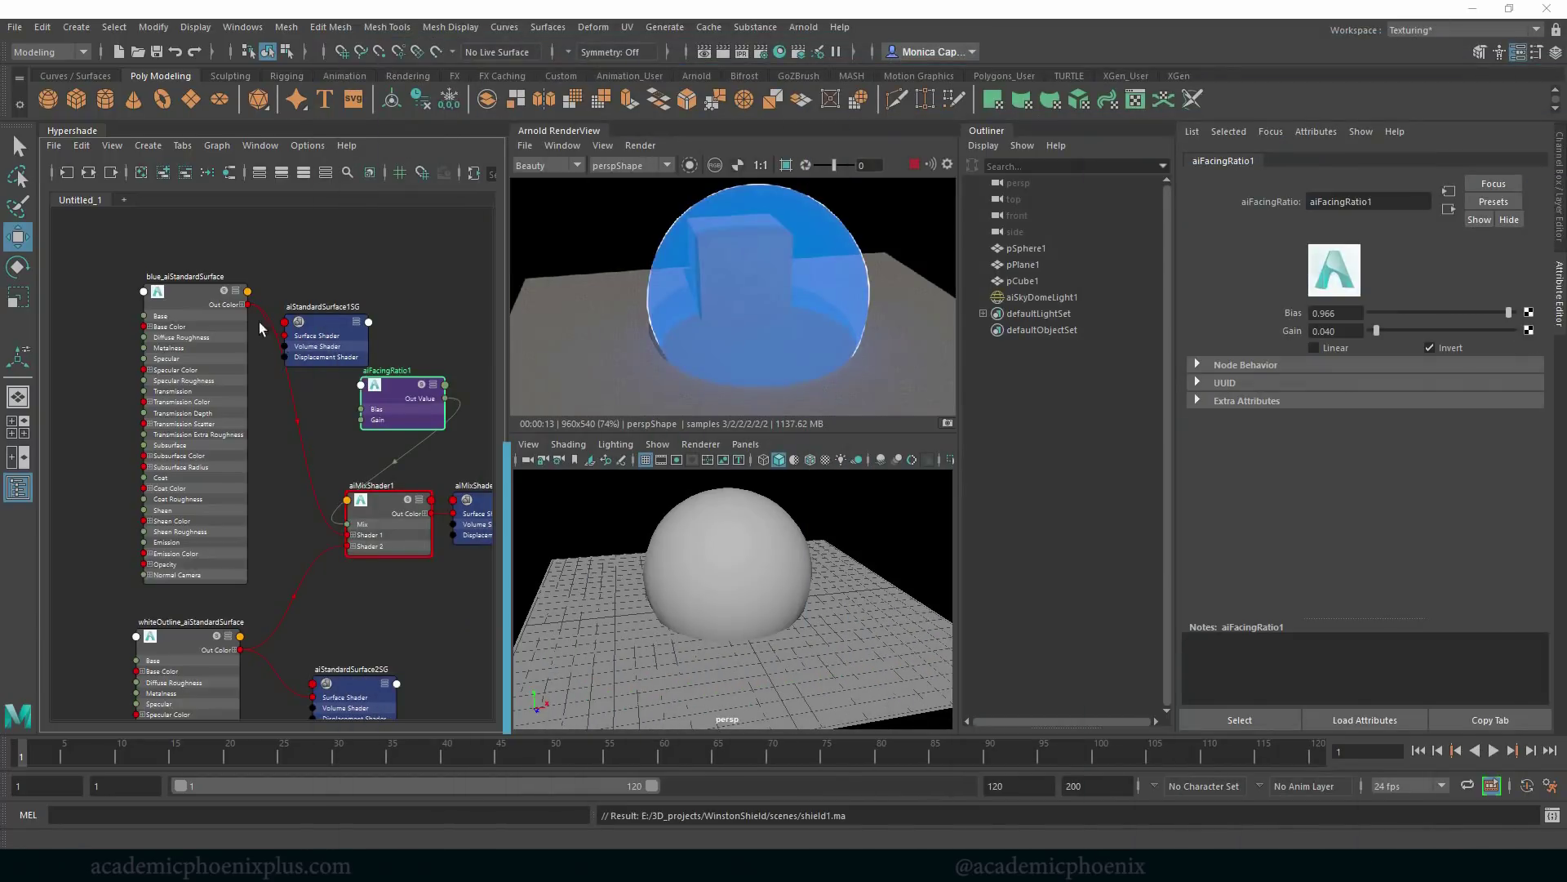
# Create a file texture node in an empty area of the Hypershade graph beside blue_aiStandardSurface.
pyautogui.keyDown('alt'); pyautogui.moveTo(271, 511); pyautogui.dragTo(305, 502, button='middle'); pyautogui.keyUp('alt')
pyautogui.click(251, 411)
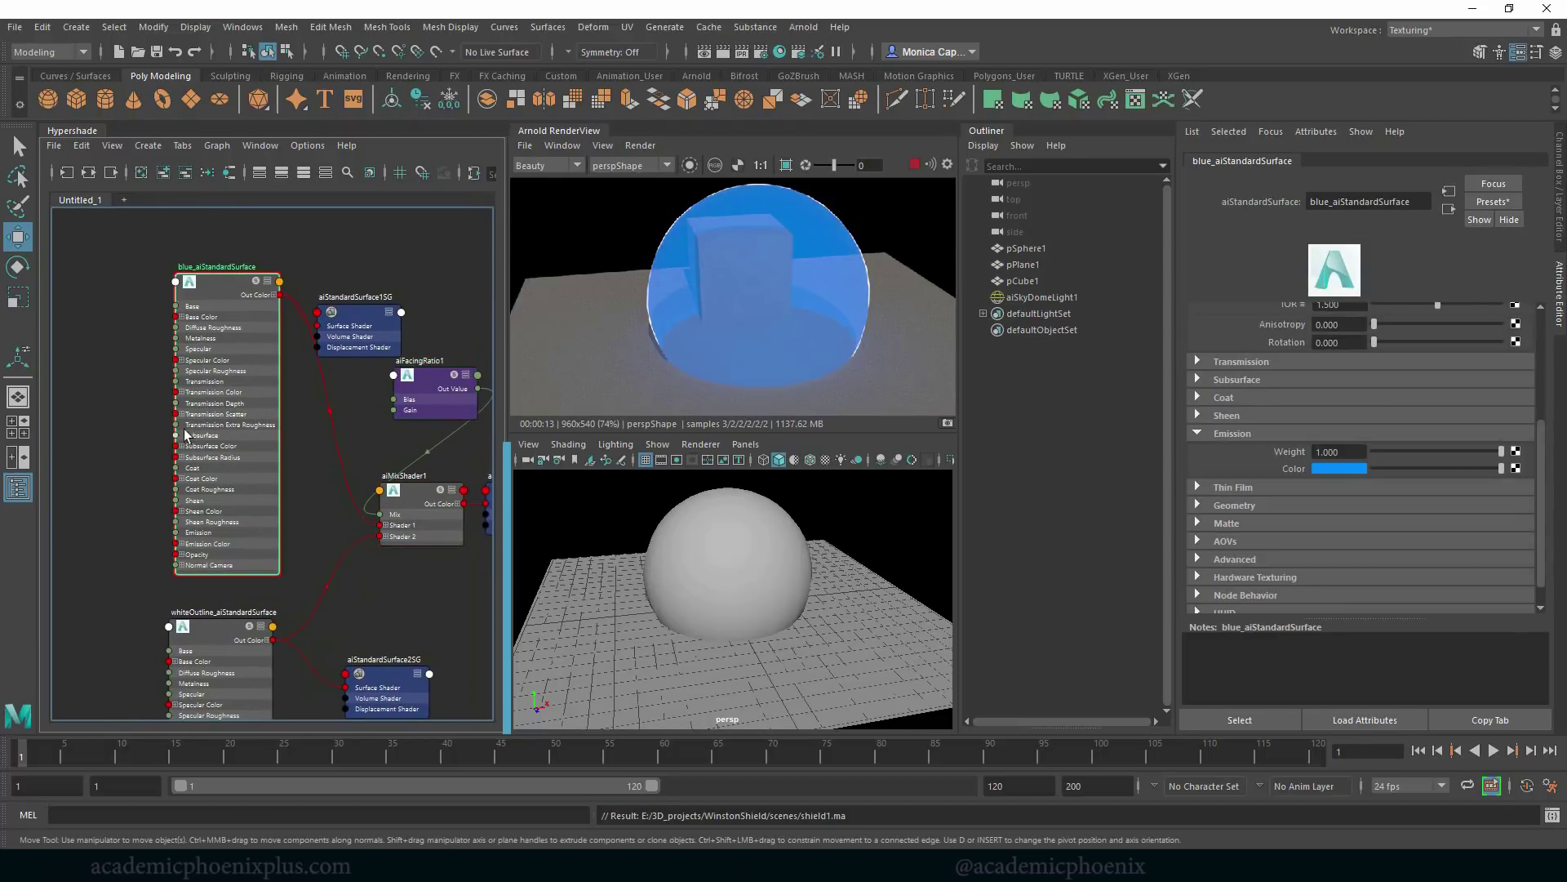
pyautogui.keyDown('alt'); pyautogui.moveTo(204, 406); pyautogui.dragTo(320, 428, button='middle'); pyautogui.keyUp('alt')
pyautogui.click(206, 385)
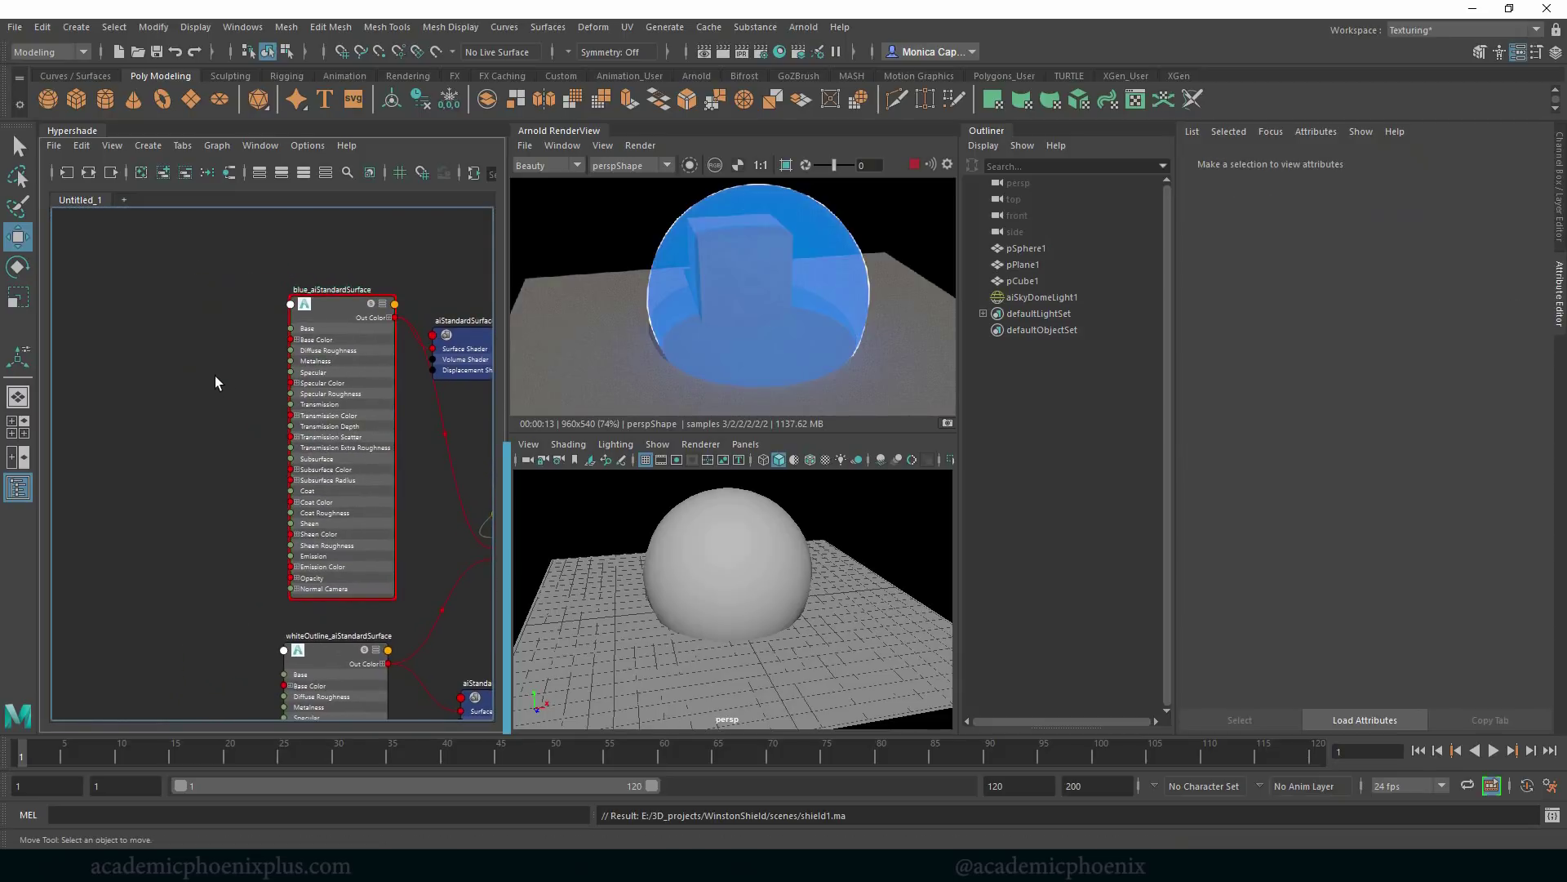
pyautogui.press('capslock')
pyautogui.press('Tab')
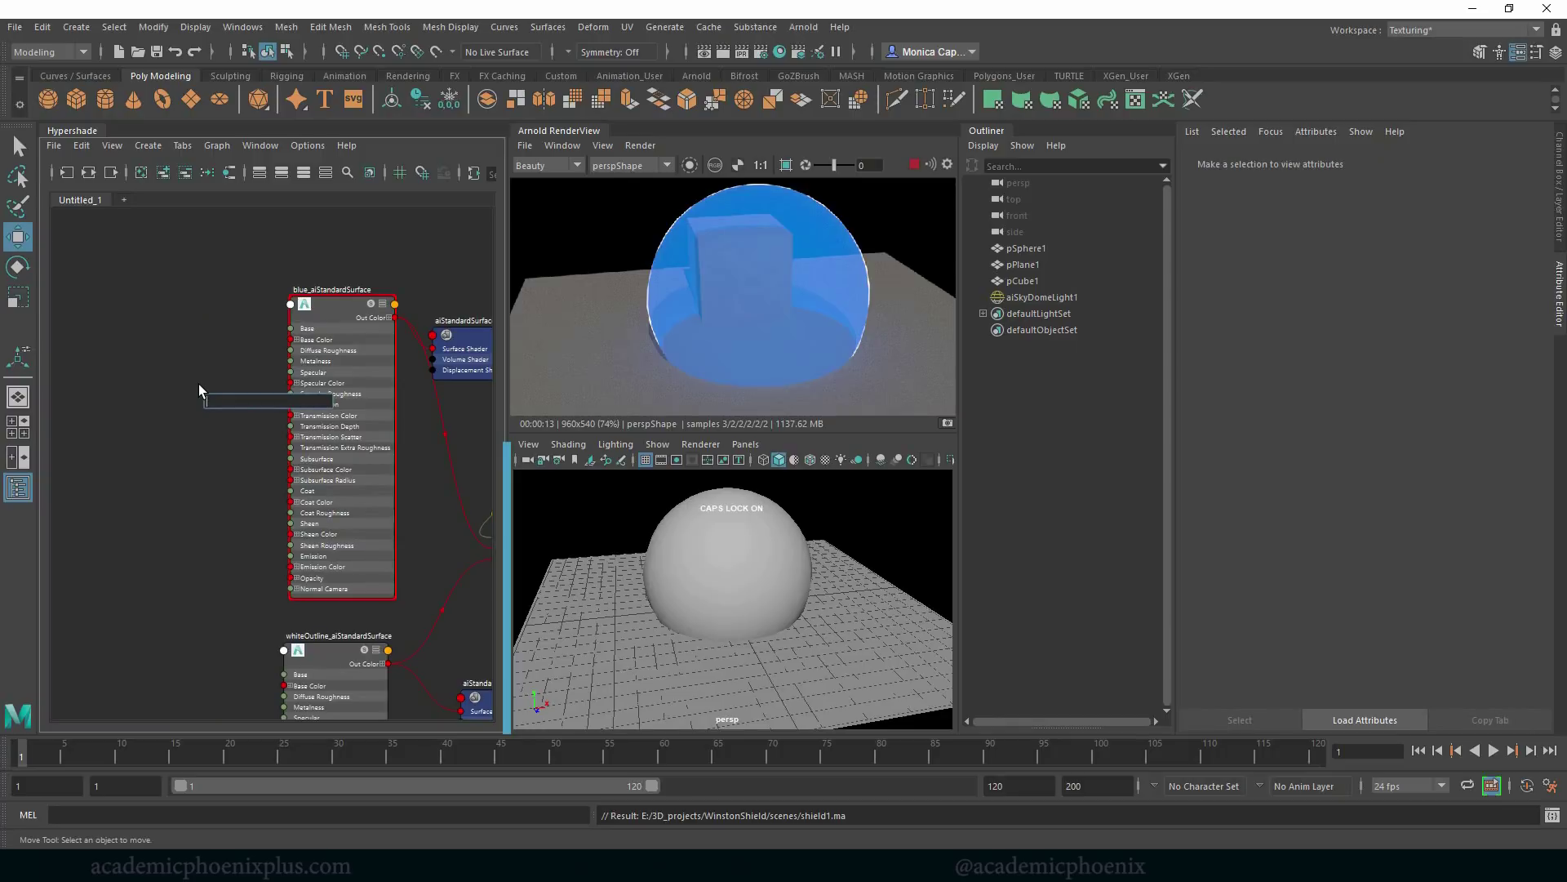
pyautogui.write('F')
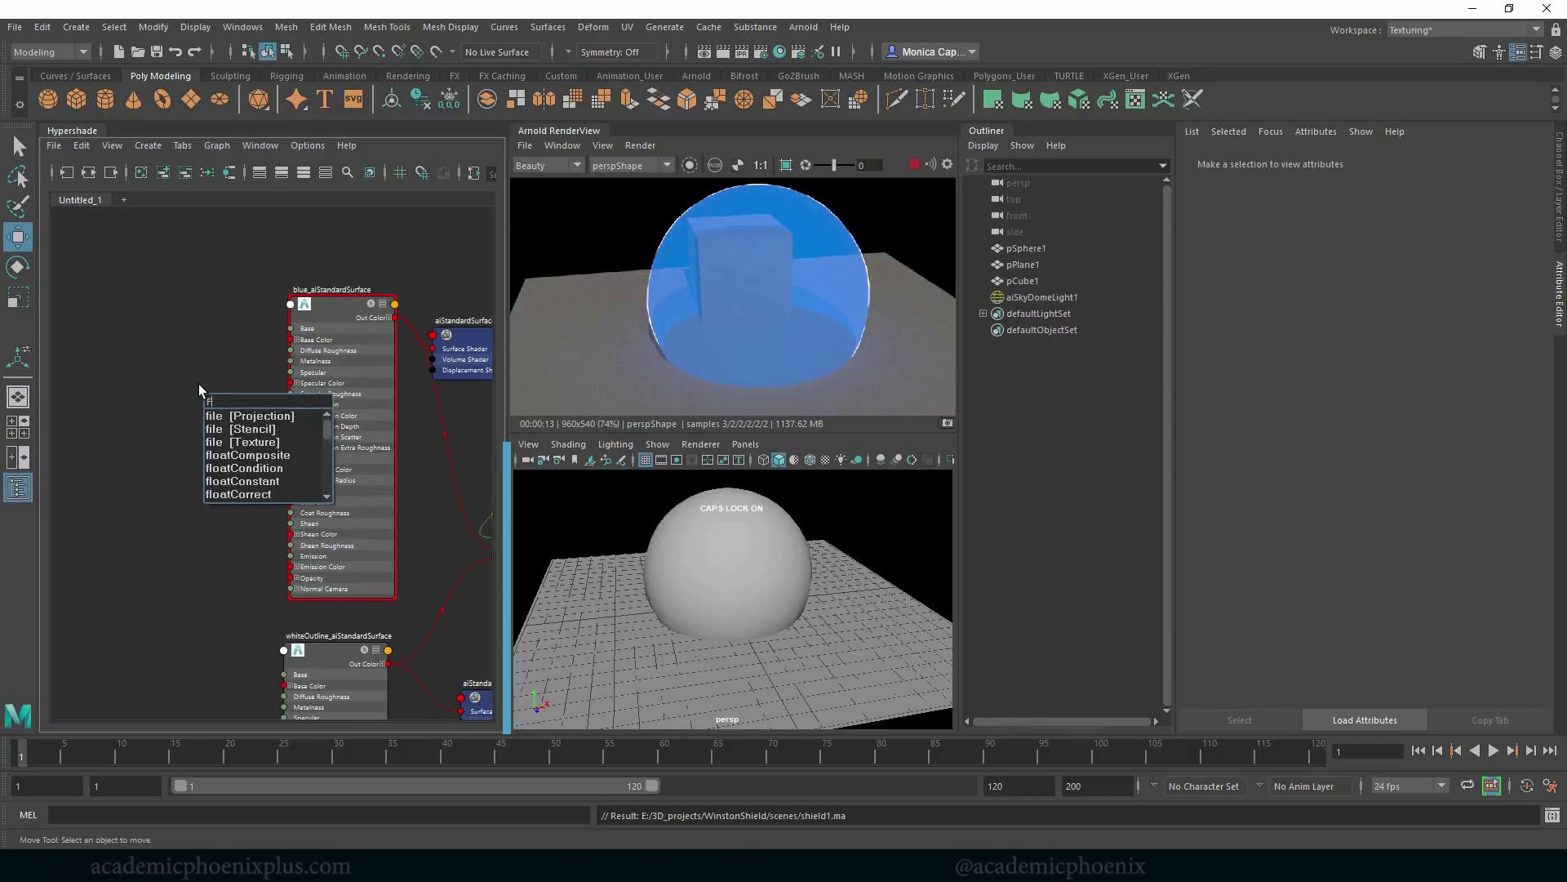
pyautogui.press('Down')
pyautogui.press('Down')
pyautogui.press('Down')
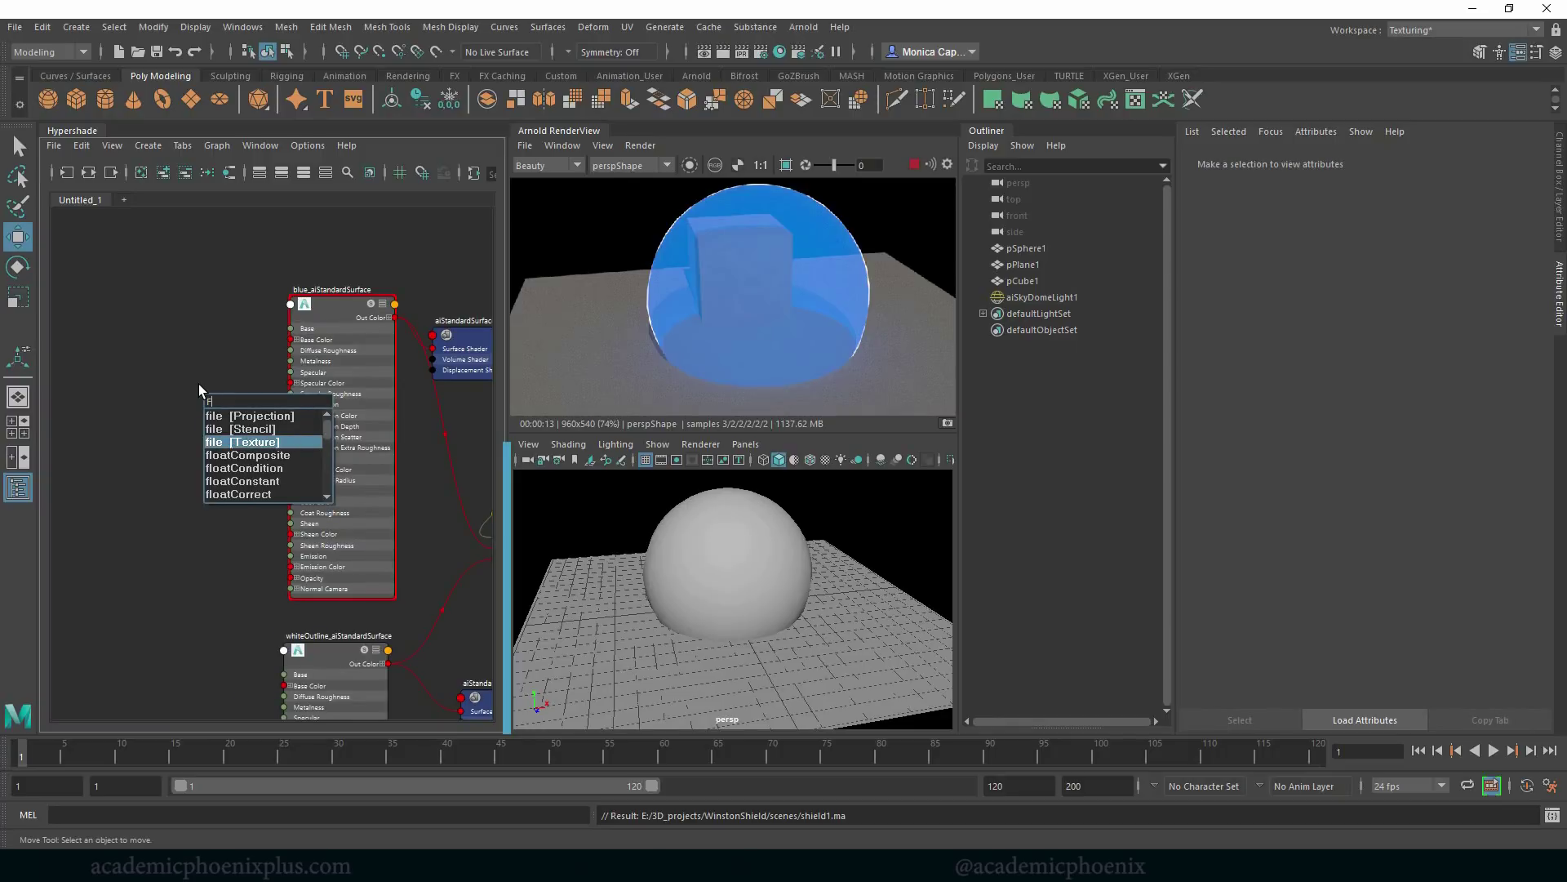
pyautogui.press('Return')
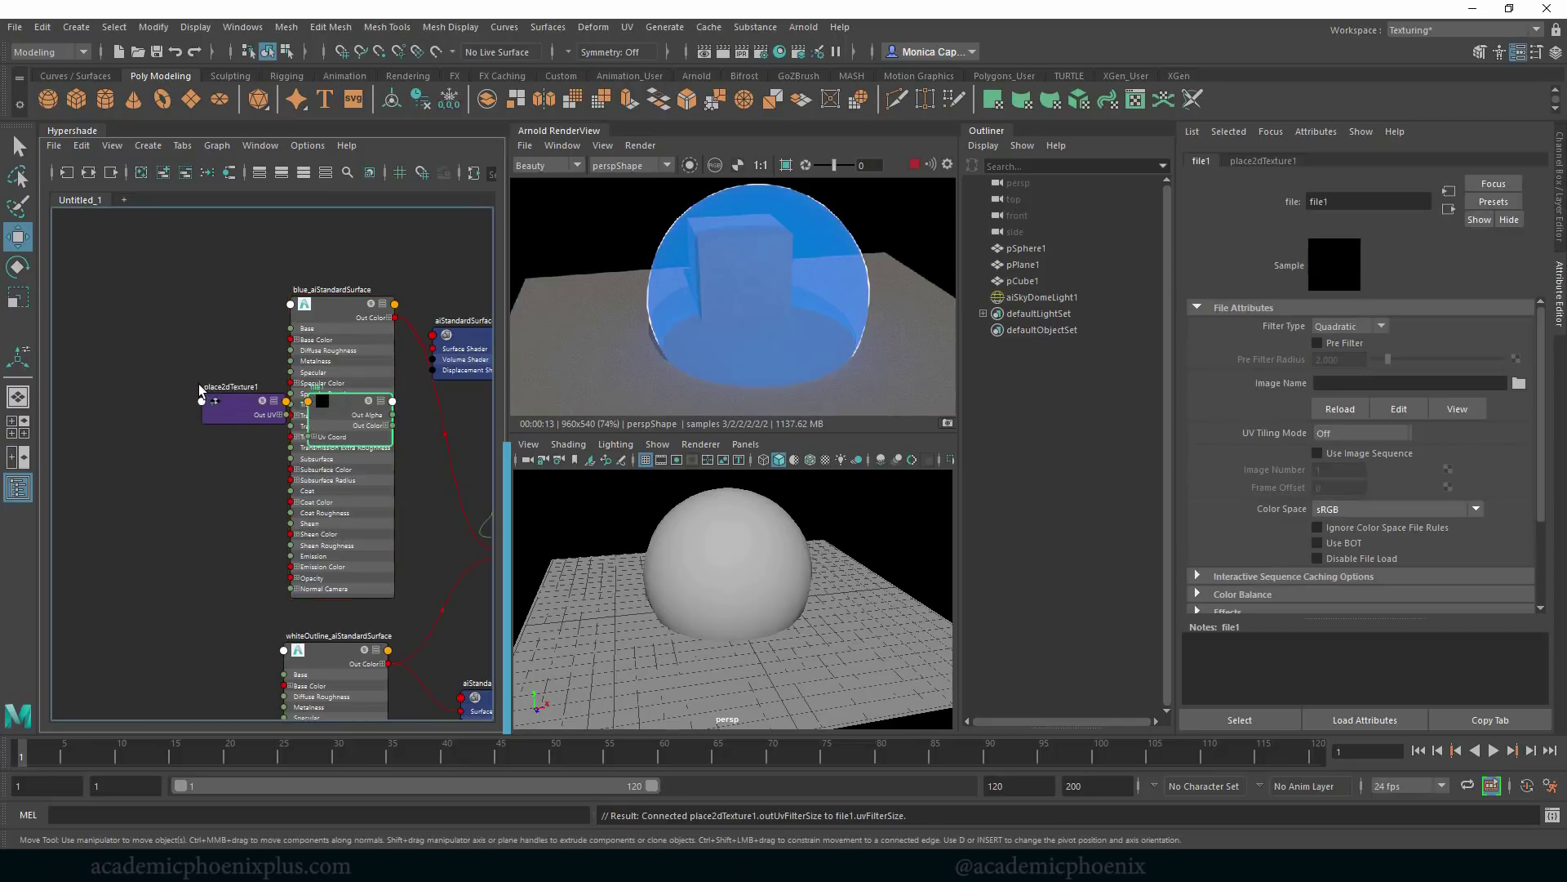
# Move the new file node and its place2dTexture node together to the input side of blue_aiStandardSurface.
pyautogui.click(298, 410)
pyautogui.click(350, 415)
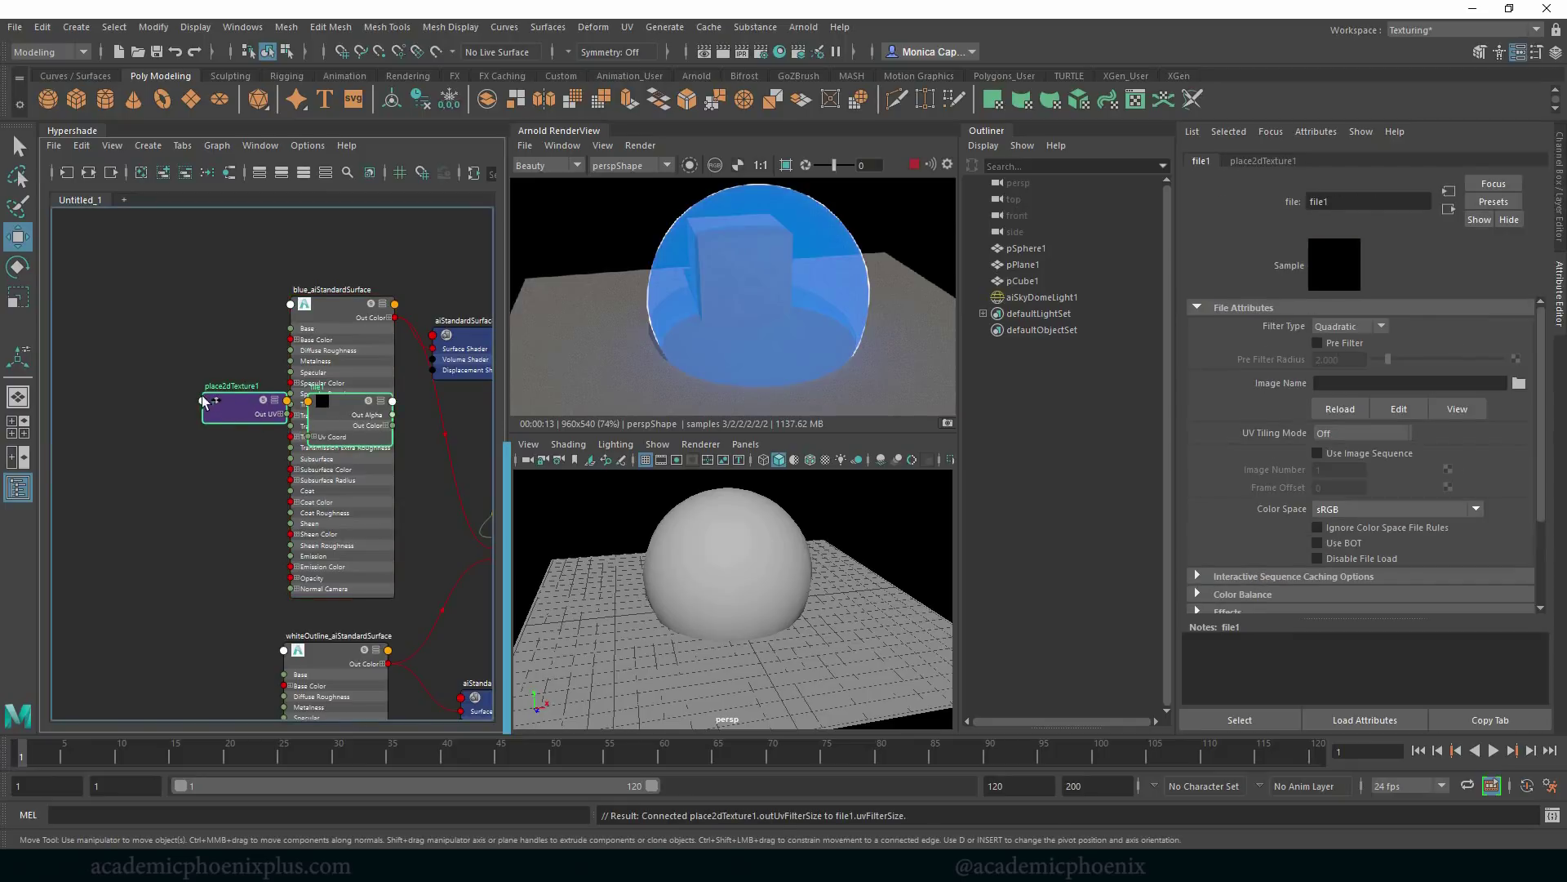
pyautogui.moveTo(350, 418); pyautogui.dragTo(193, 384)
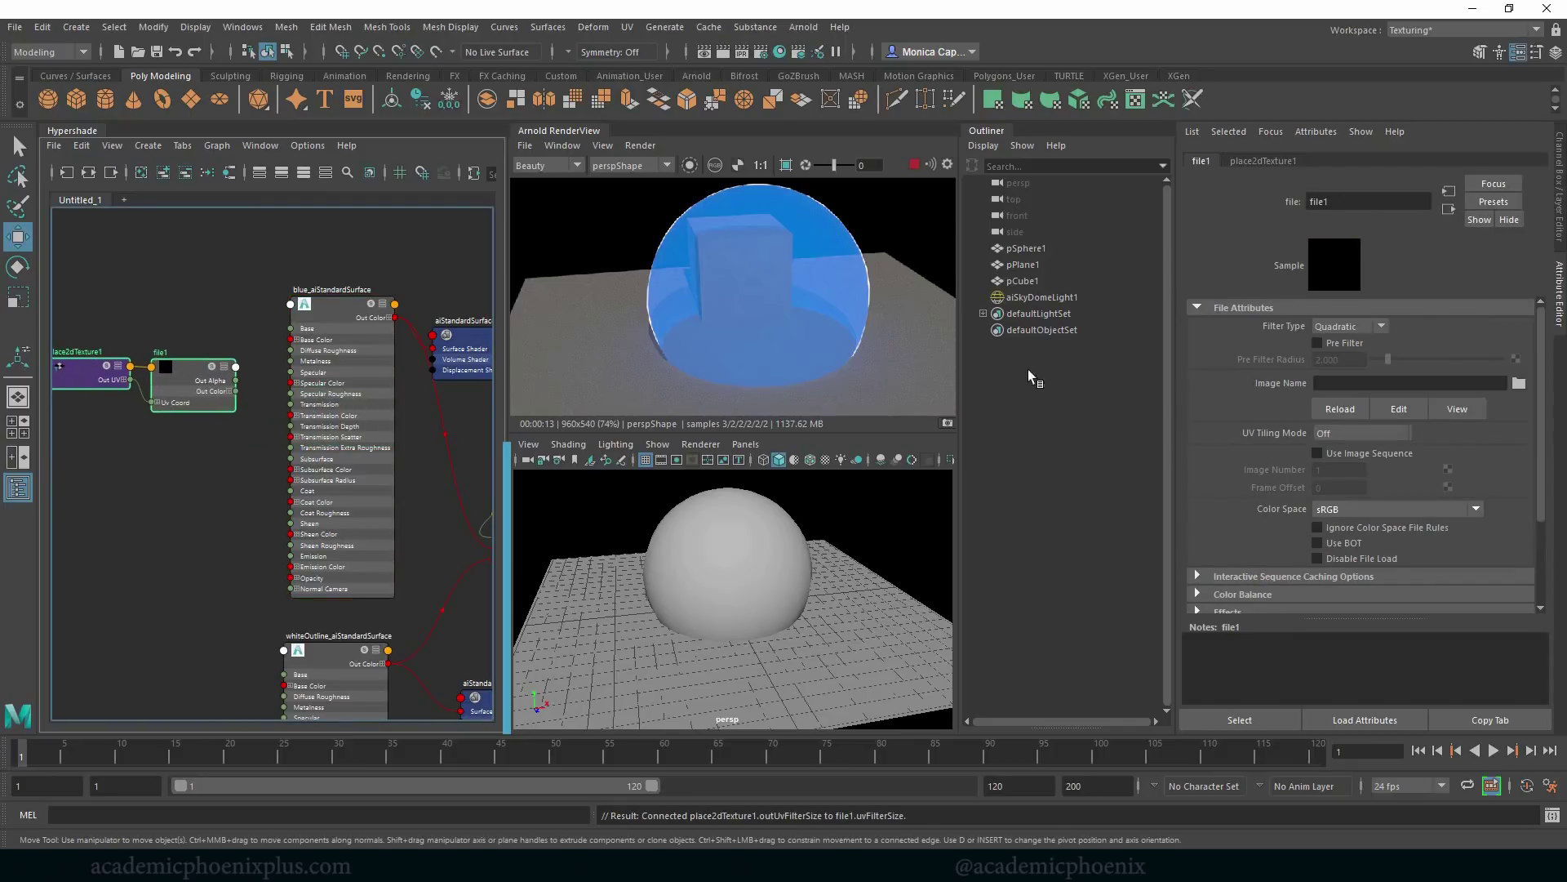
# Browse for the file node's image and select T_HoneycombMask.TGA in the project's sourceimages folder.
pyautogui.click(1519, 384)
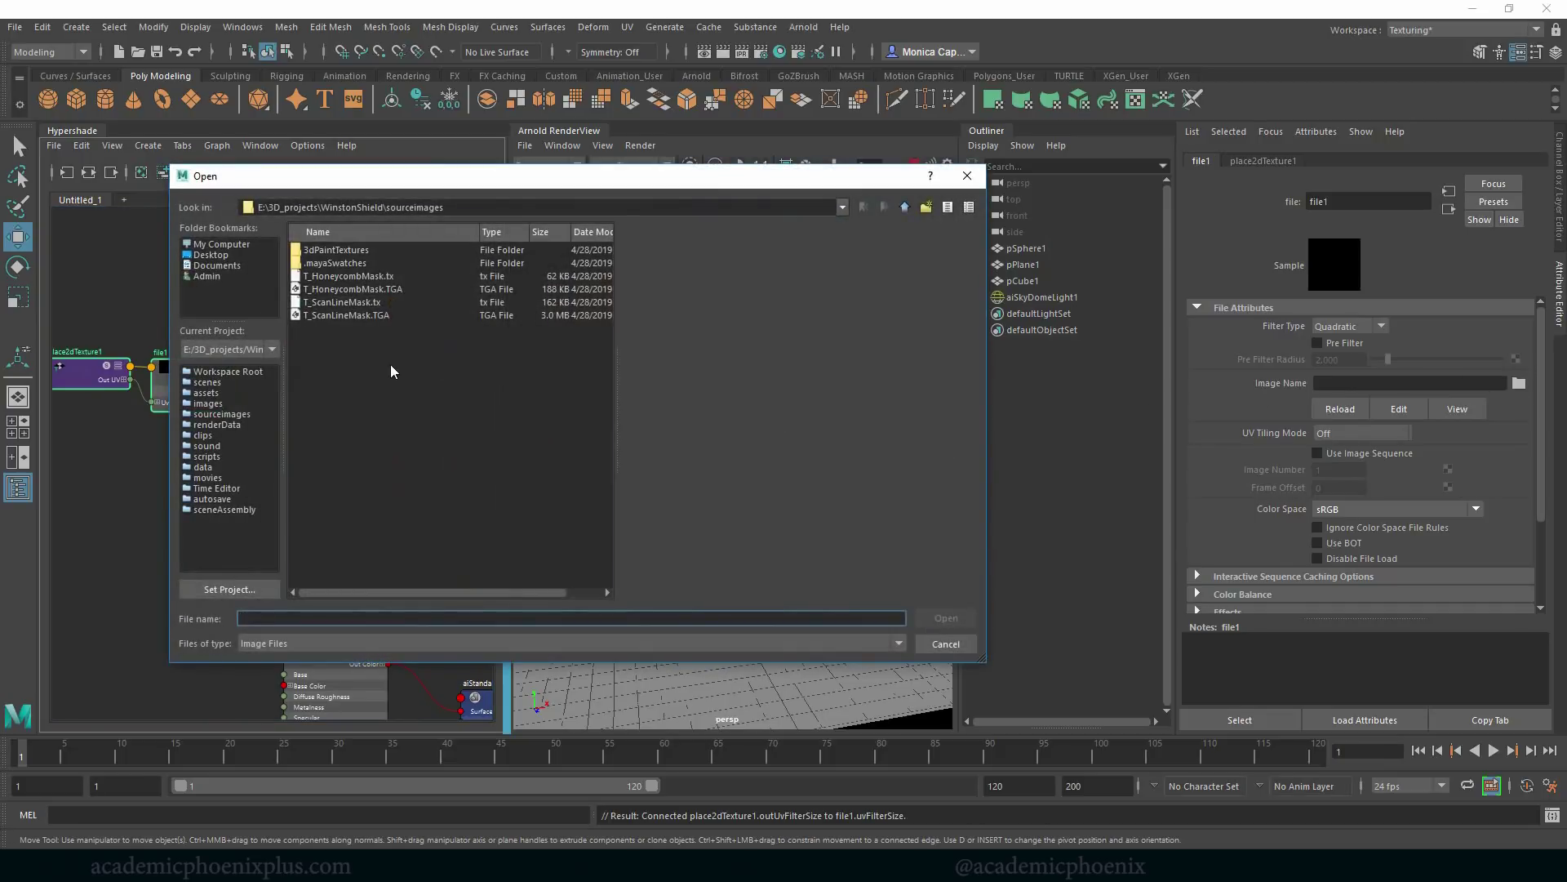
pyautogui.click(393, 290)
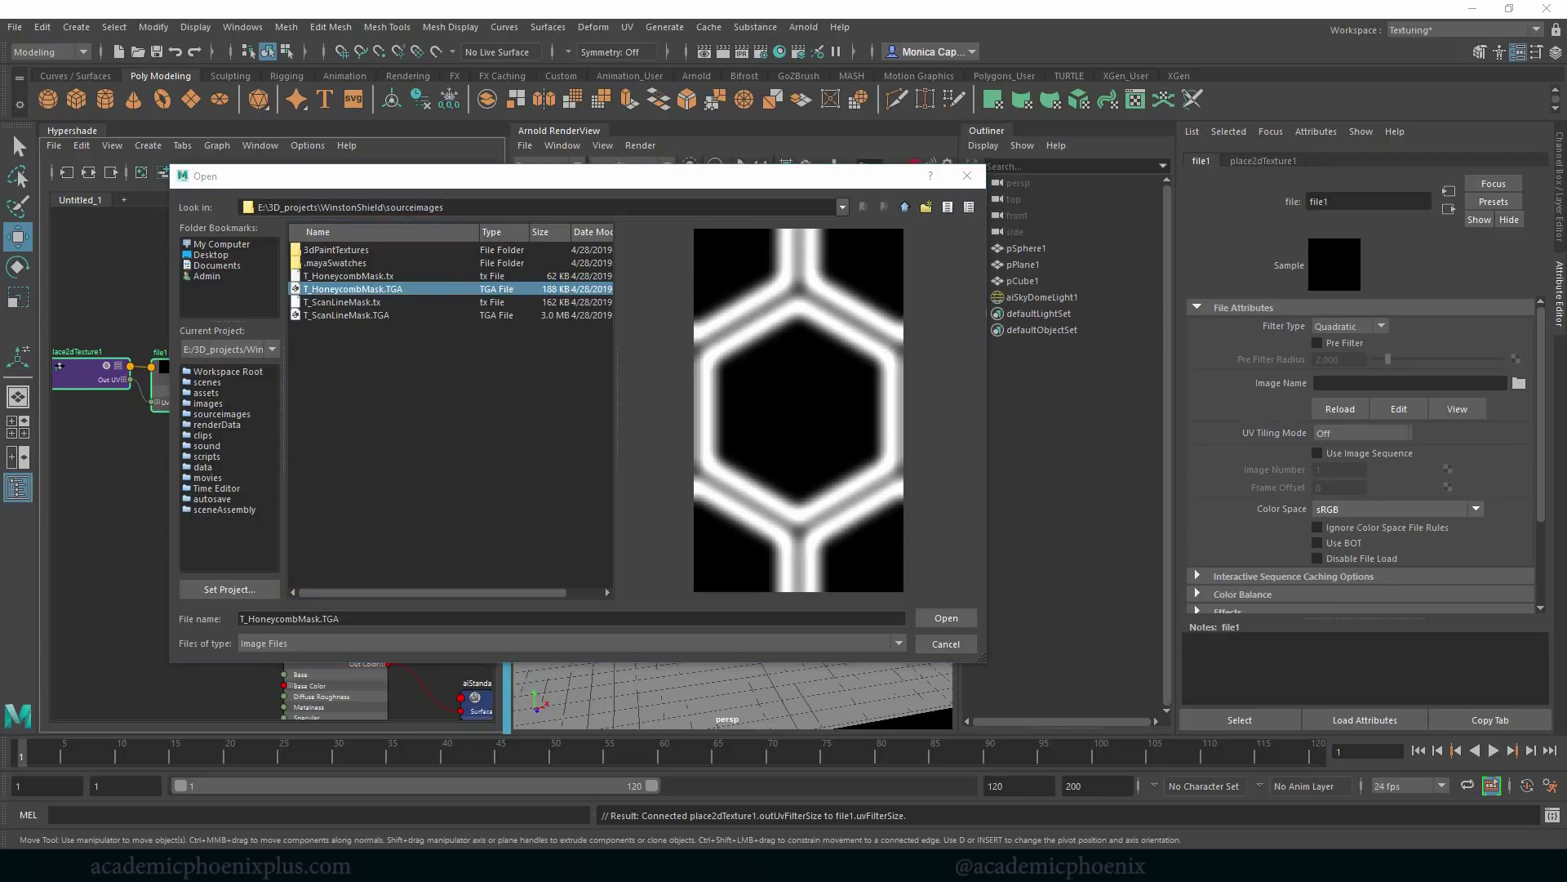
# Switch to the YouTube reference video, expand its description to examine the texture download links, and minimize the browser.
pyautogui.hotkey('alt', 'Tab')
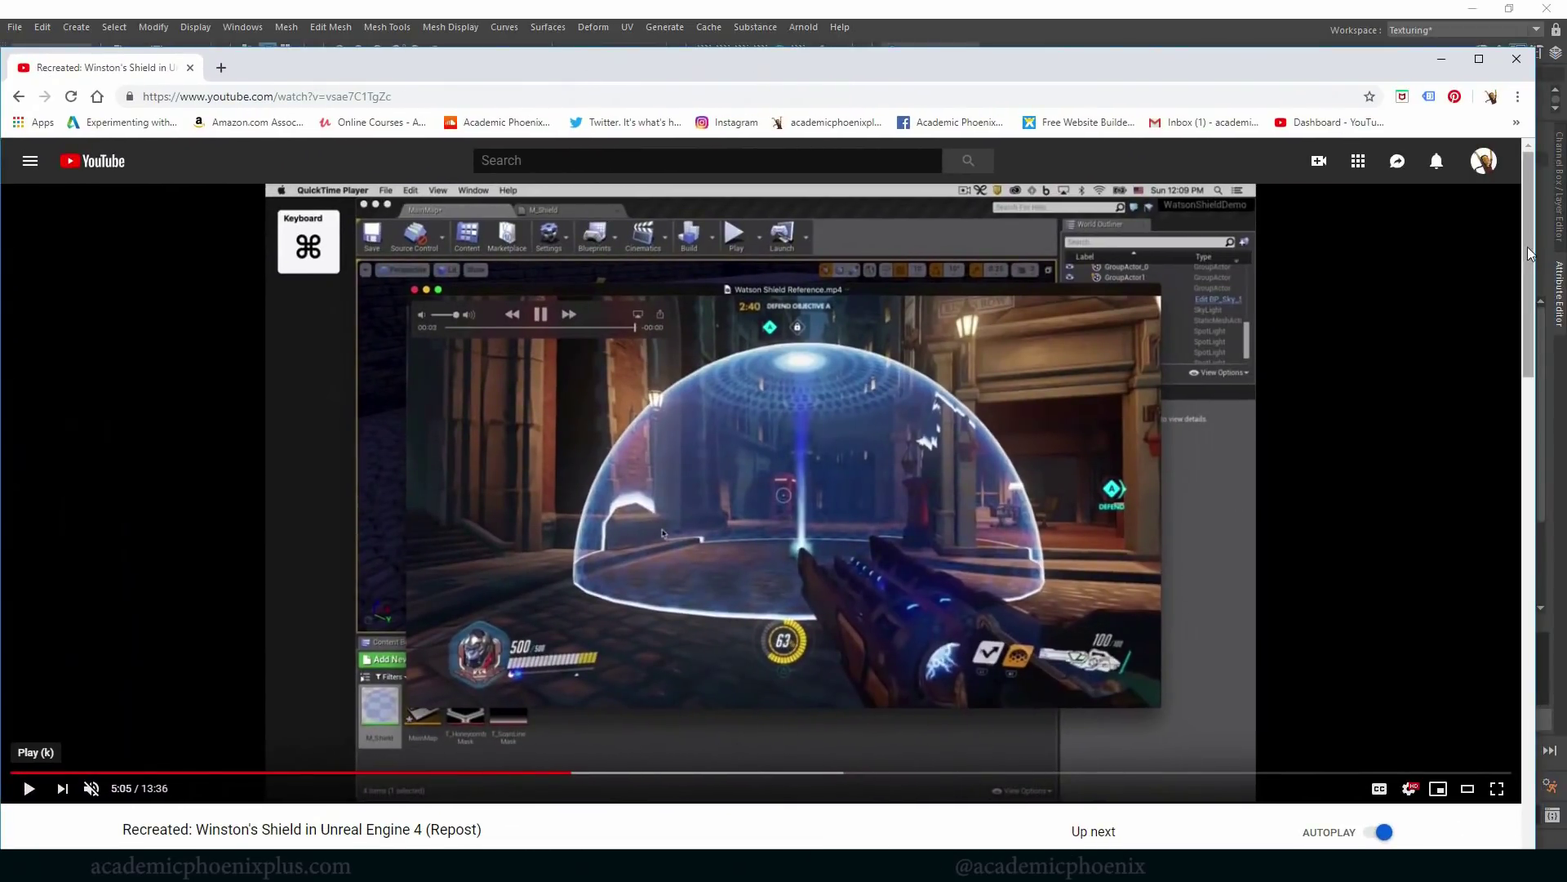
pyautogui.moveTo(1531, 253); pyautogui.dragTo(1480, 402)
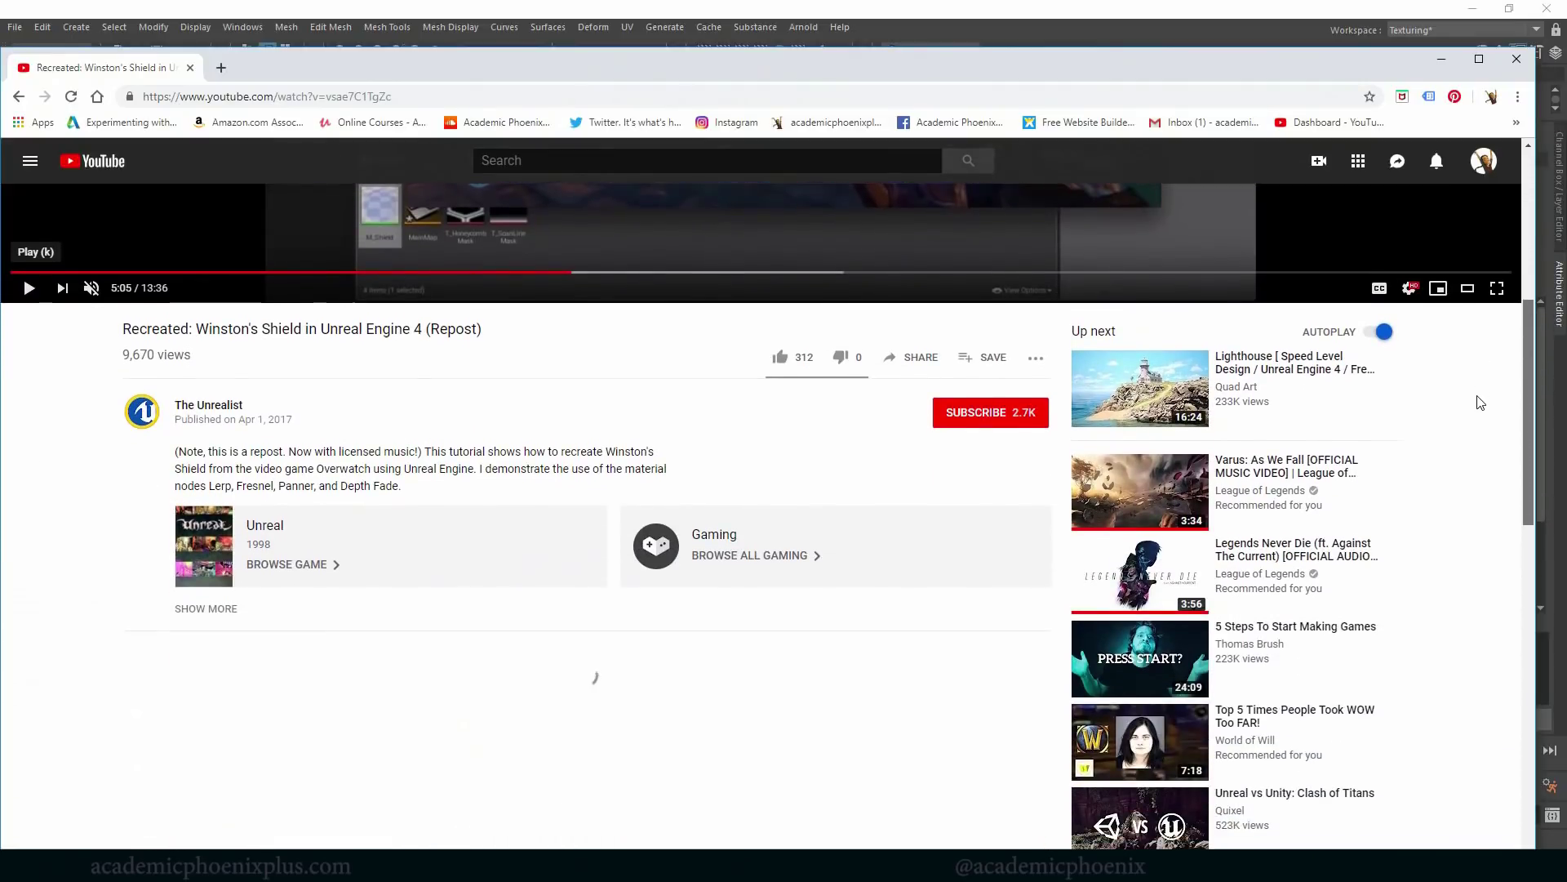
pyautogui.scroll(-1, 1428, 408)
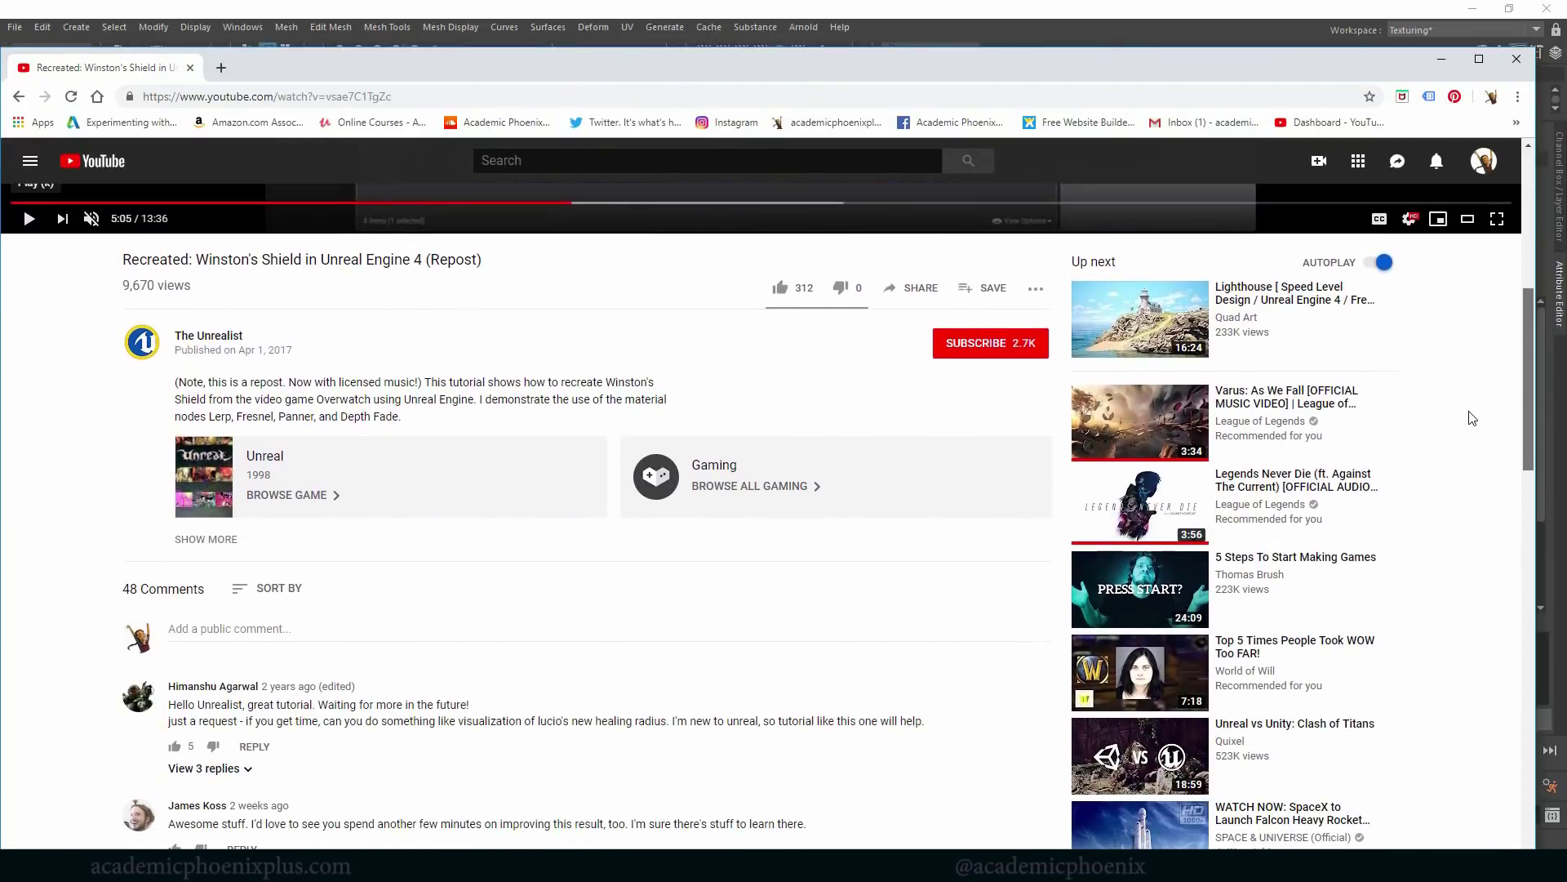
pyautogui.click(221, 541)
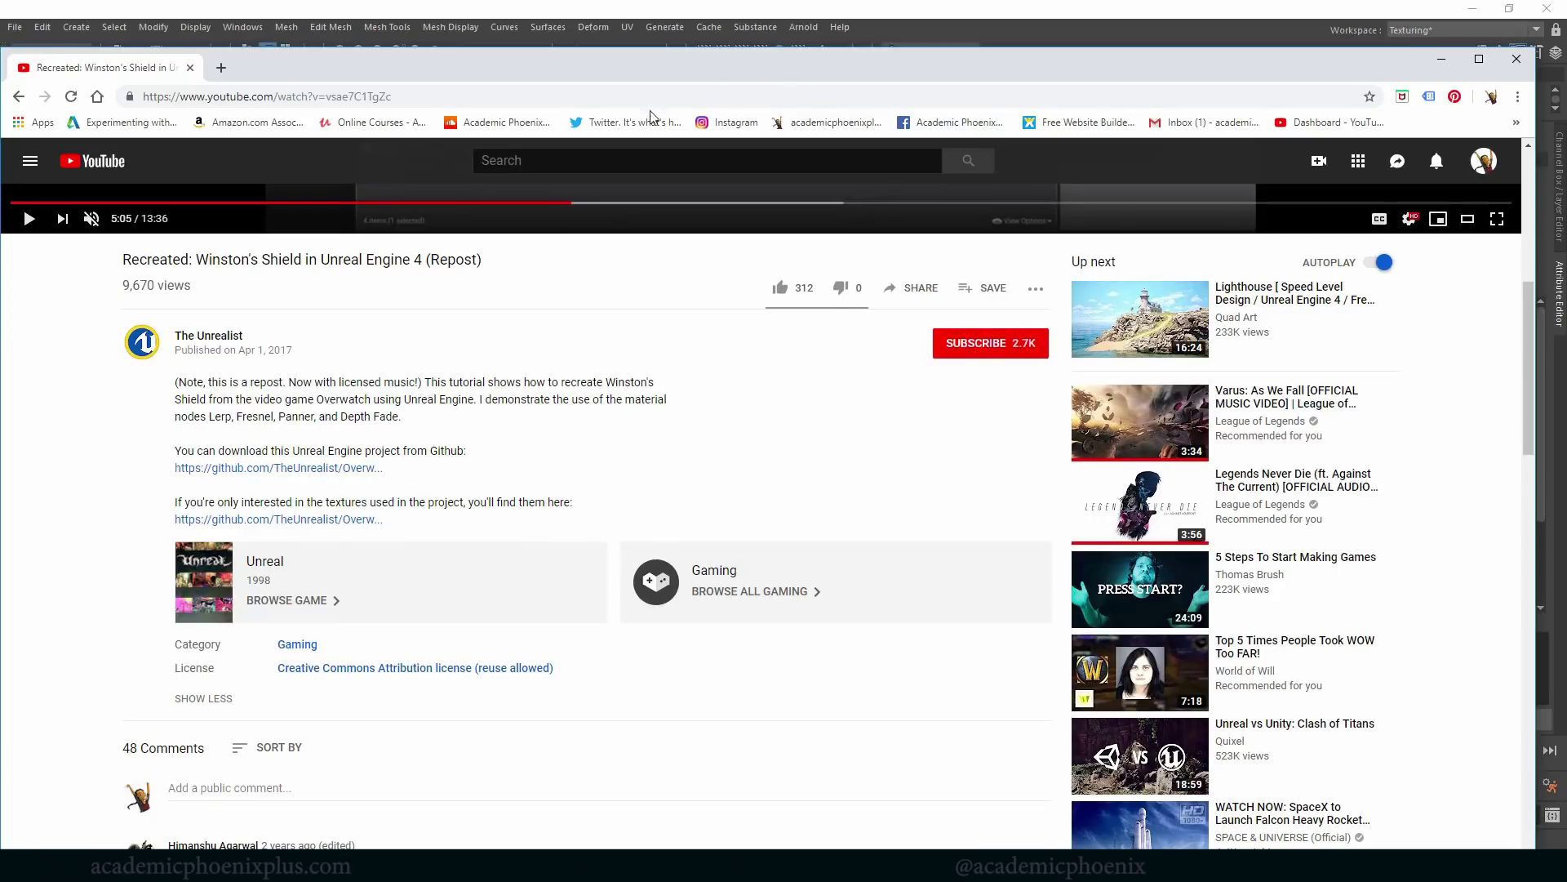
pyautogui.click(1441, 59)
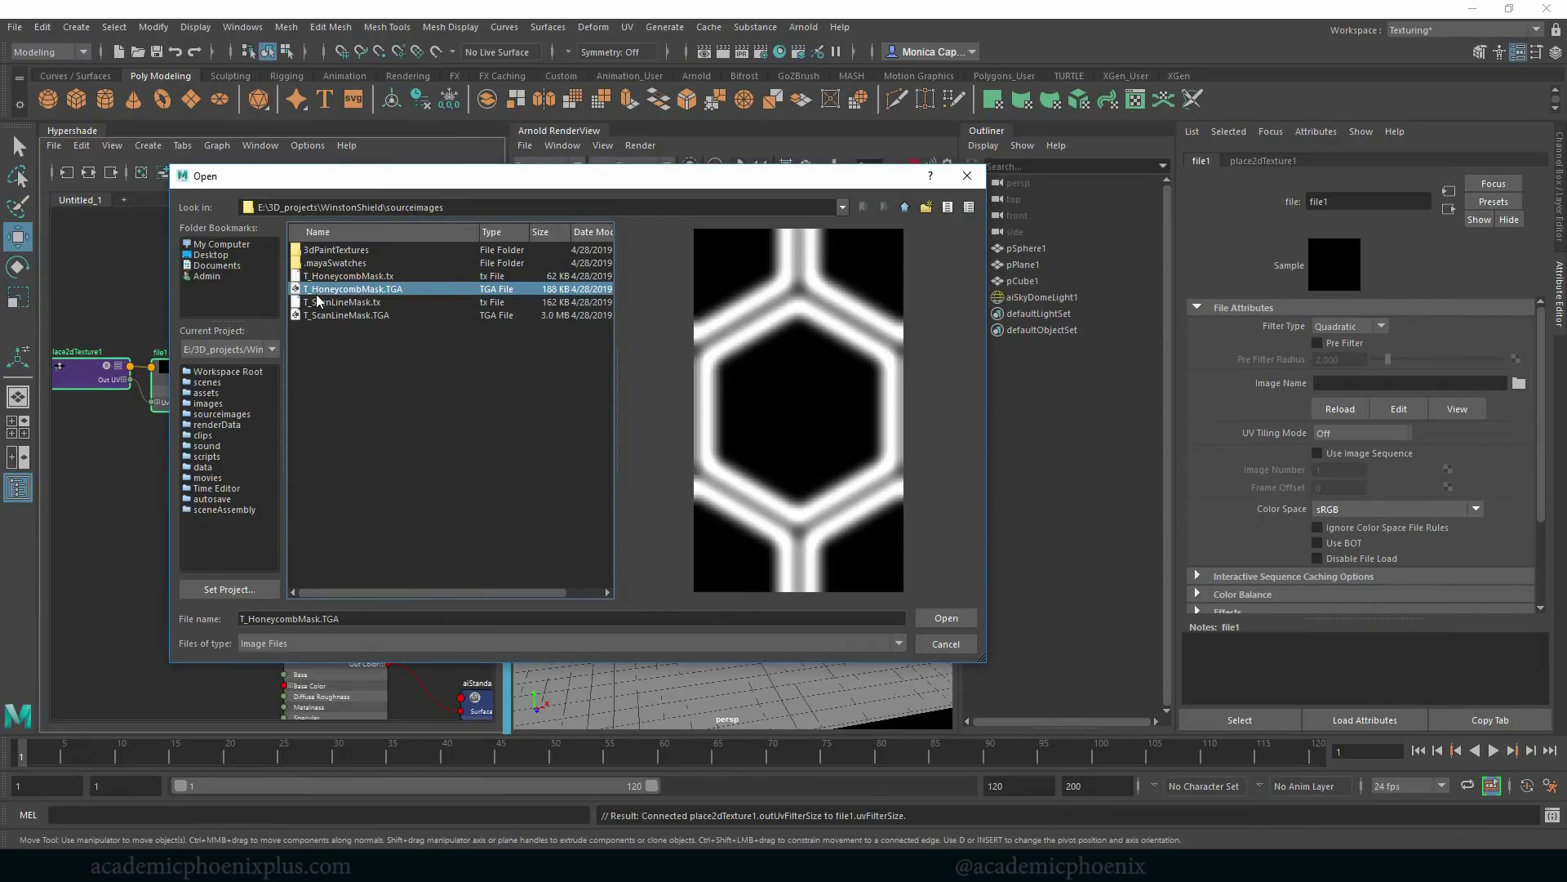
# Load T_HoneycombMask.TGA into file1 and connect its Out Color to the Opacity of blue_aiStandardSurface.
pyautogui.click(945, 618)
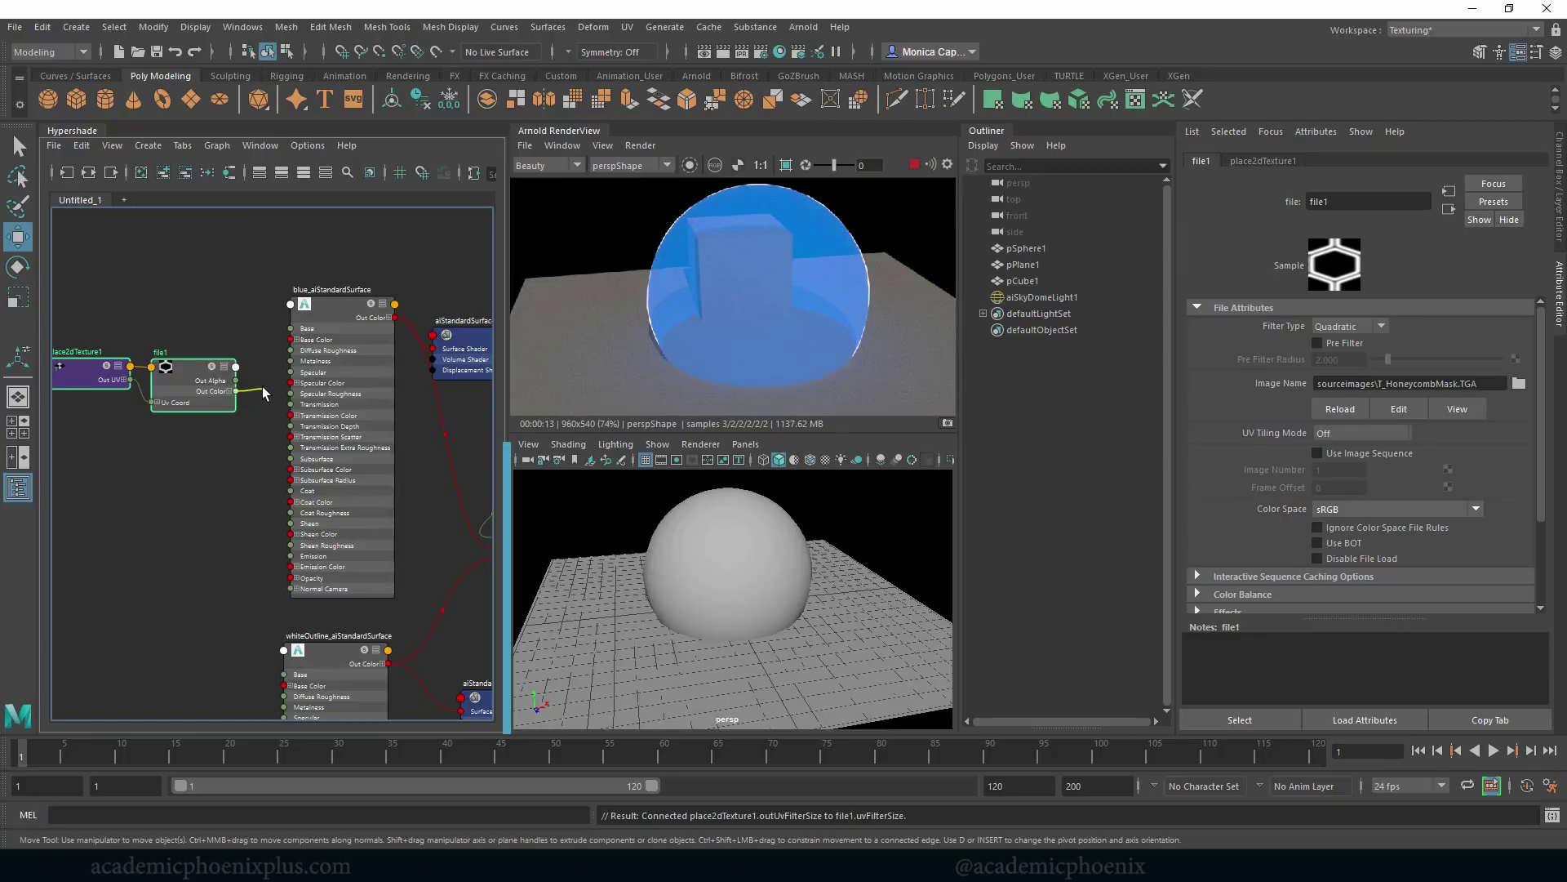
pyautogui.moveTo(263, 387); pyautogui.dragTo(289, 577)
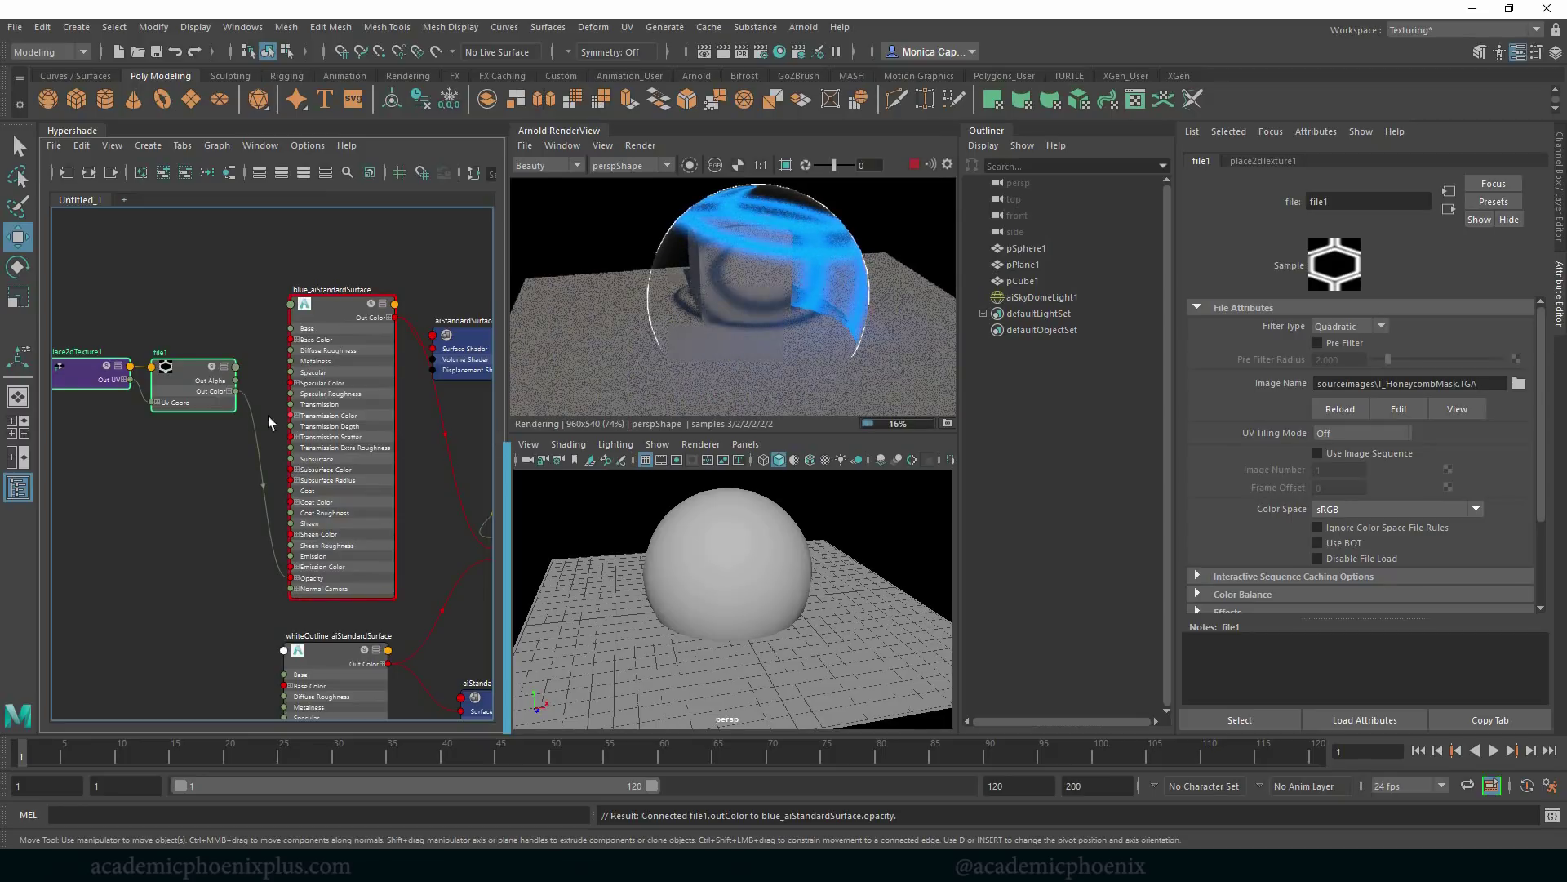
# Rearrange the texture nodes so place2dTexture1 sits above file1 and both are fully in view beside the blue material.
pyautogui.click(121, 383)
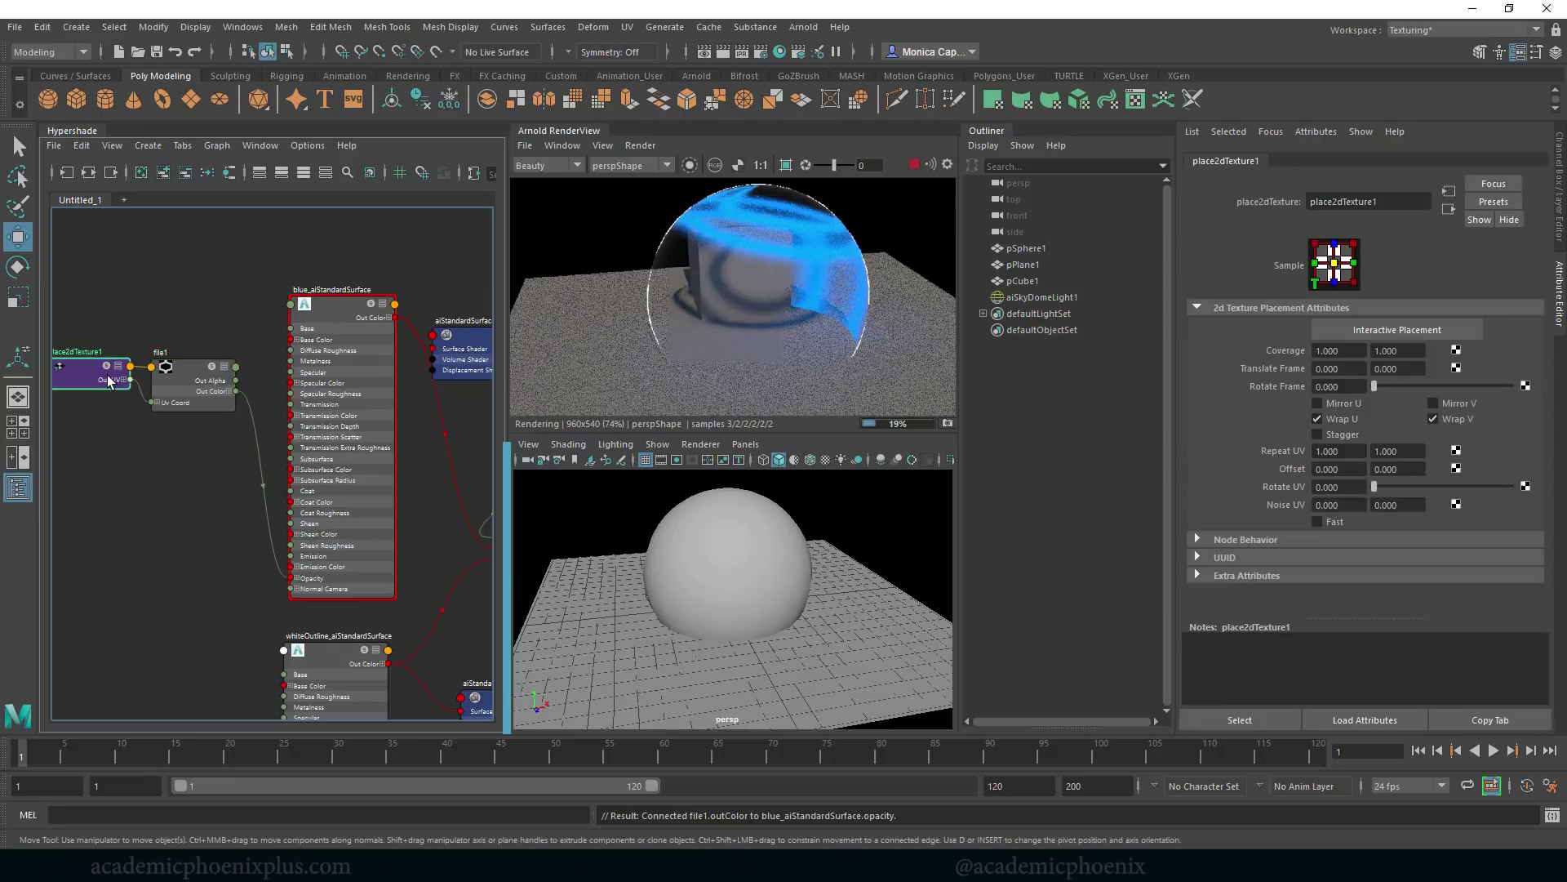
pyautogui.moveTo(100, 376); pyautogui.dragTo(129, 328)
pyautogui.click(185, 375)
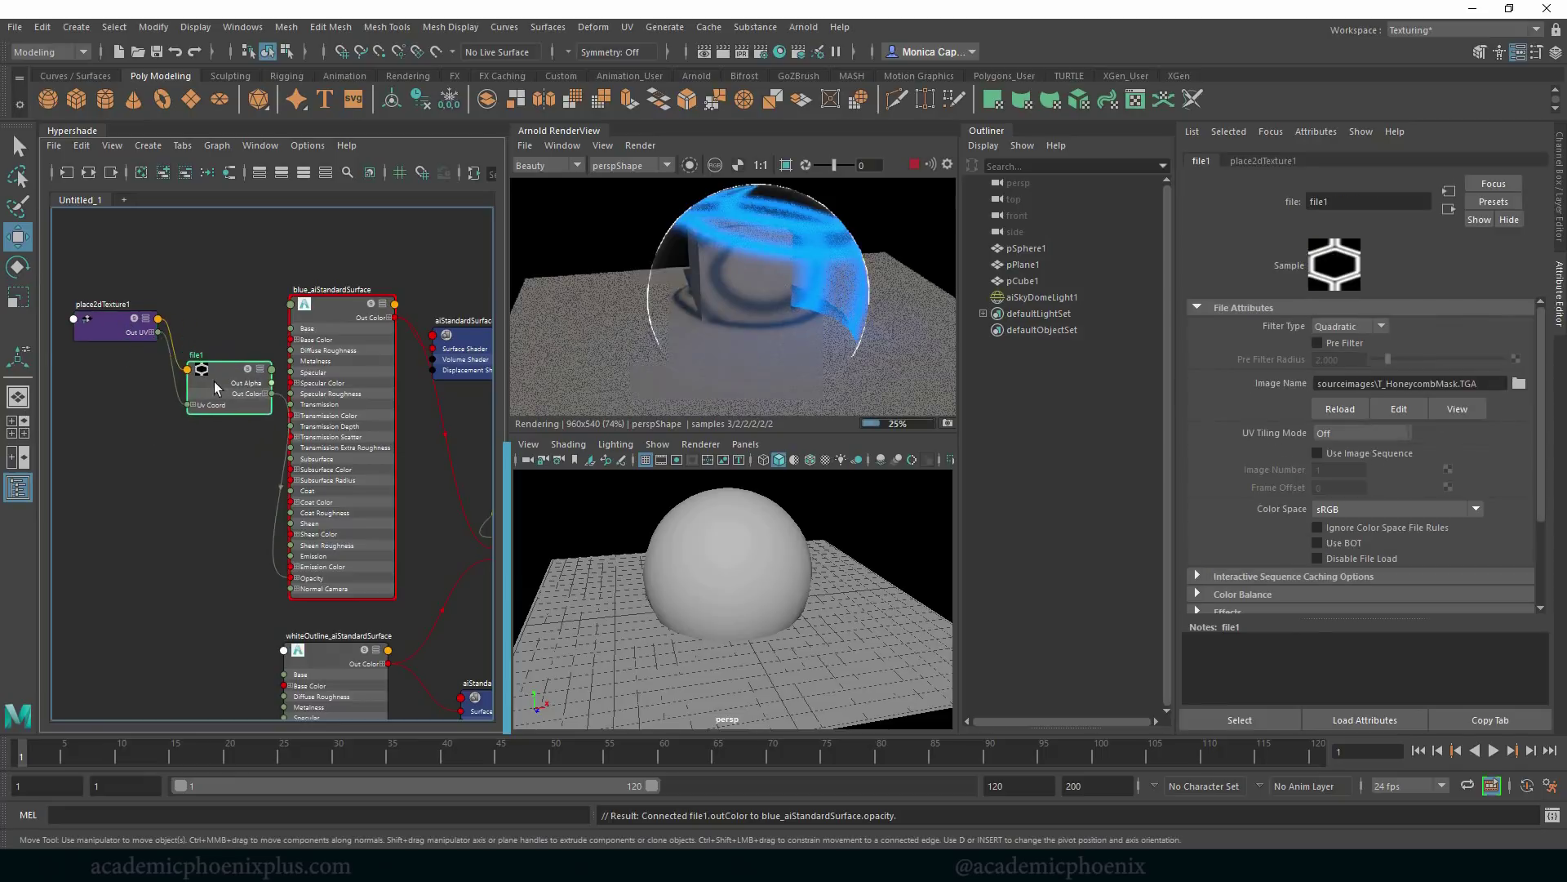
pyautogui.moveTo(214, 380); pyautogui.dragTo(237, 379)
# Set both Repeat UV values of place2dTexture1 to 20 to tile the honeycomb mask.
pyautogui.click(121, 339)
pyautogui.doubleClick(1328, 452)
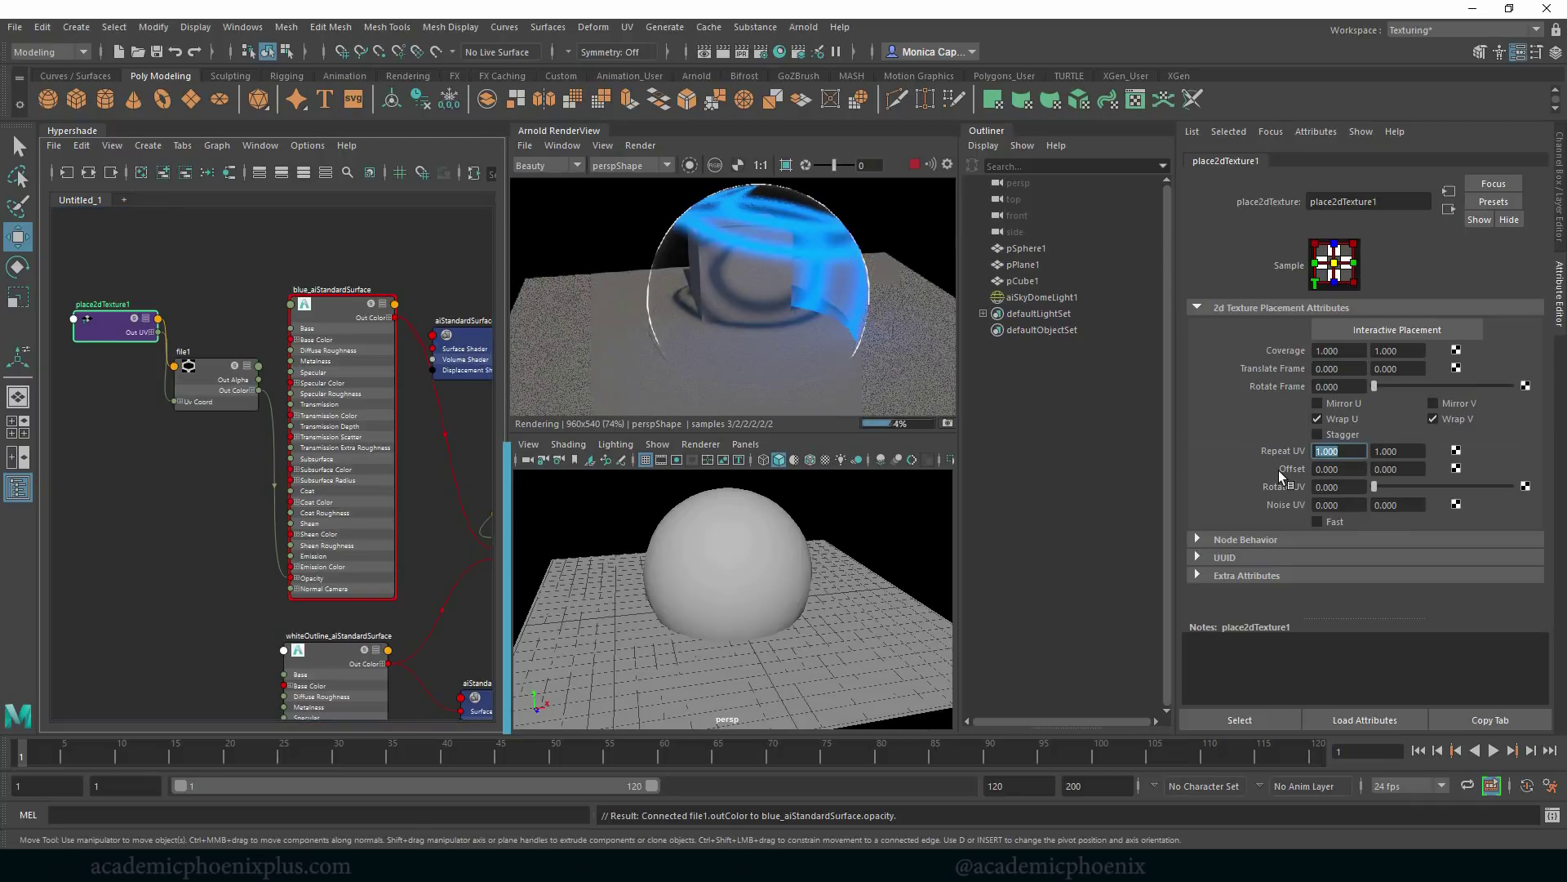
pyautogui.write('20')
pyautogui.press('Tab')
pyautogui.write('20')
pyautogui.press('Tab')
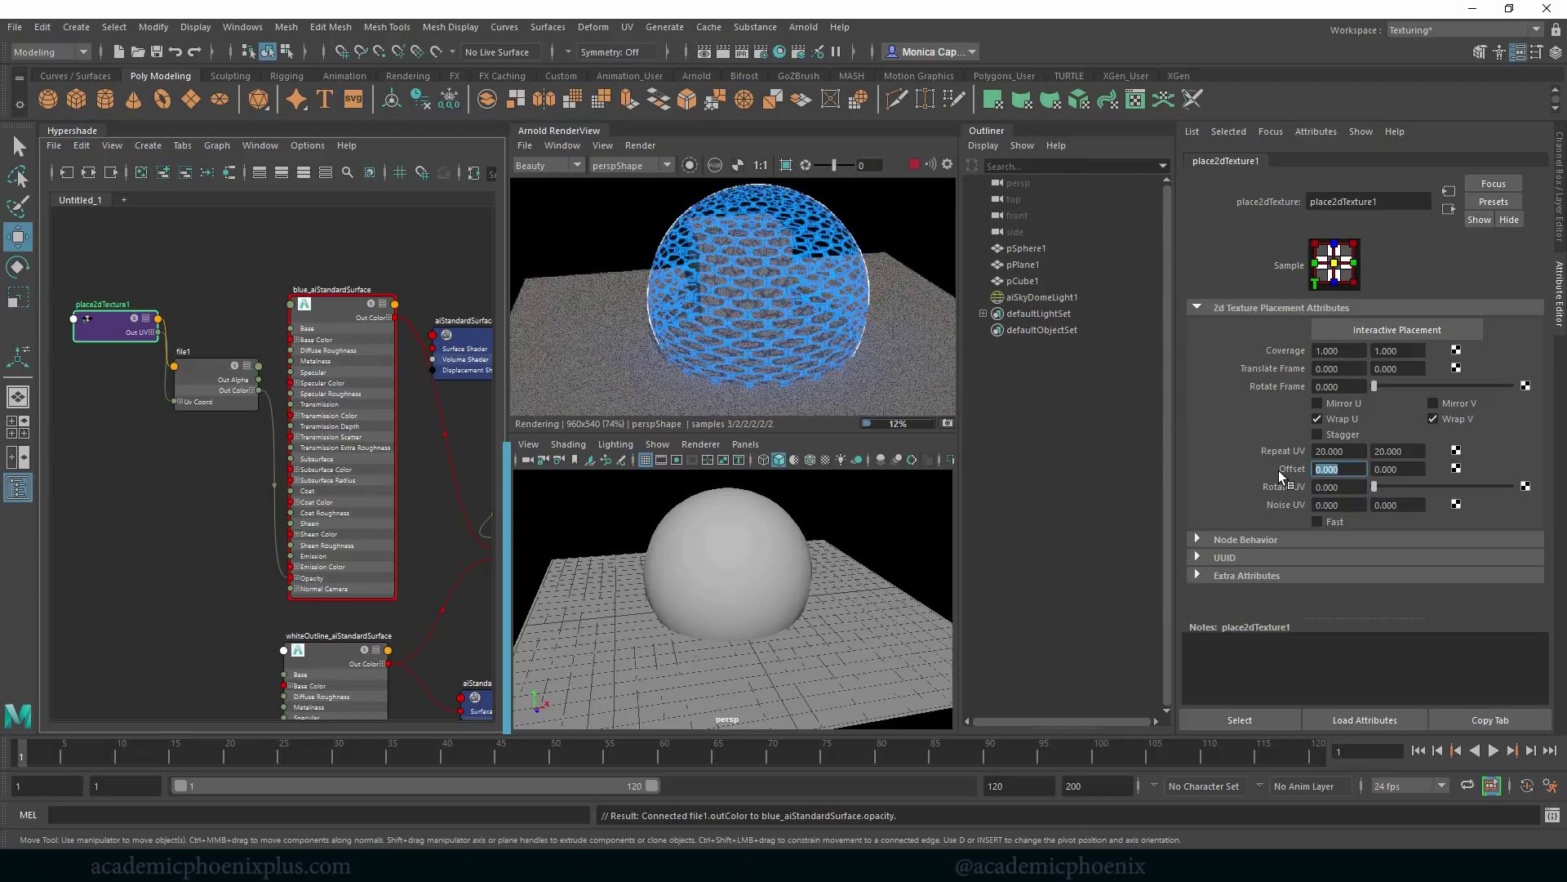
# Set the V repeat of place2dTexture1 to 10 to correct the hexagons' proportions.
pyautogui.doubleClick(1419, 451)
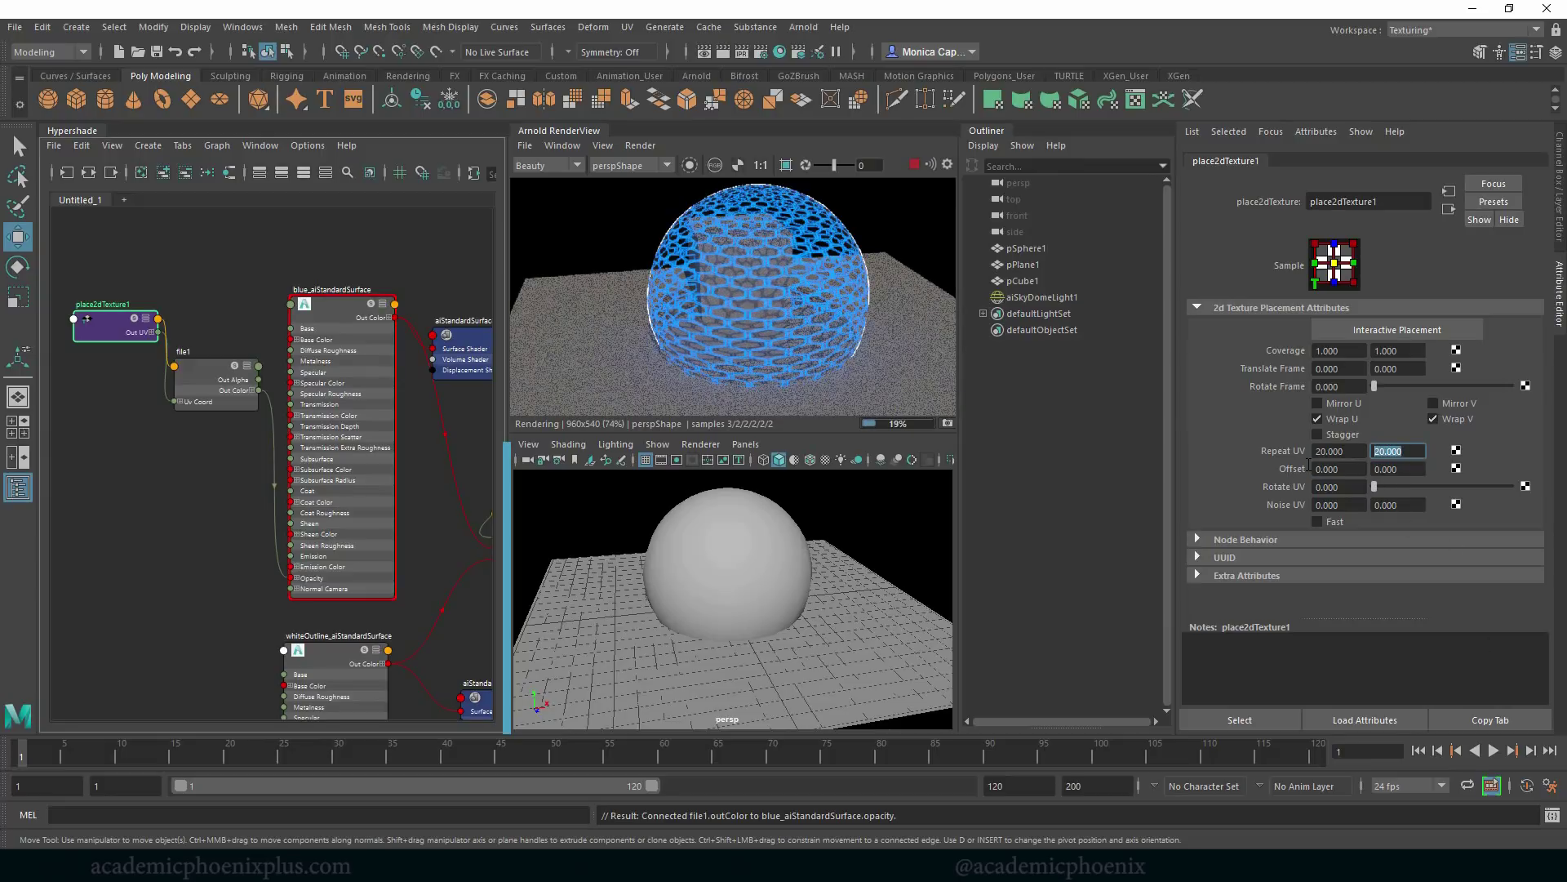
pyautogui.write('10')
pyautogui.press('Tab')
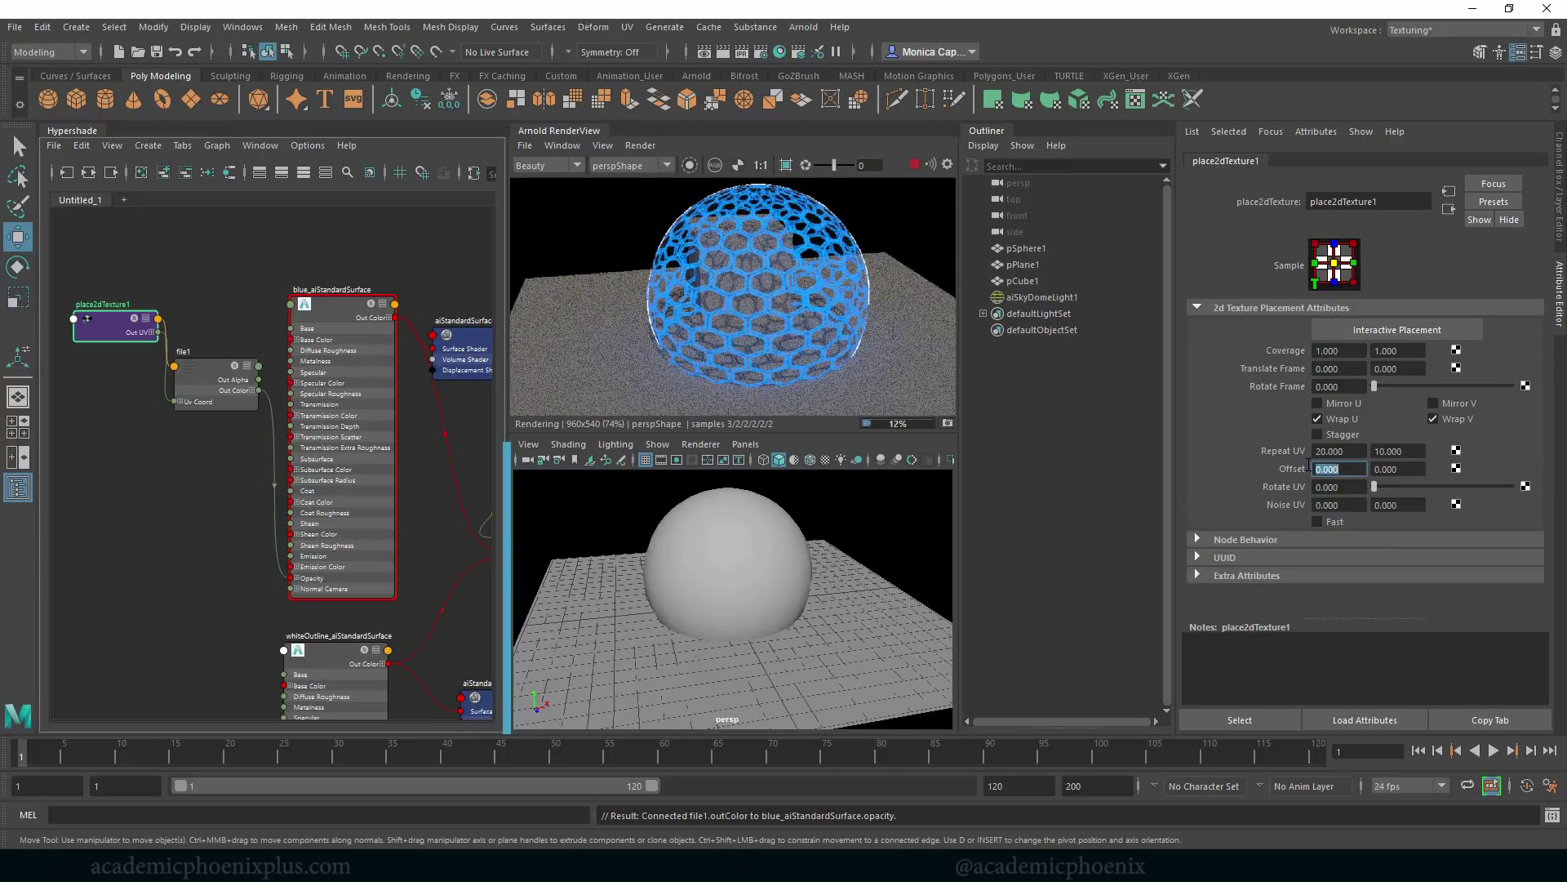
# Set the U repeat of place2dTexture1 to 30 to make the honeycomb cells narrower.
pyautogui.hotkey('shift', 'Tab')
pyautogui.hotkey('shift', 'Tab')
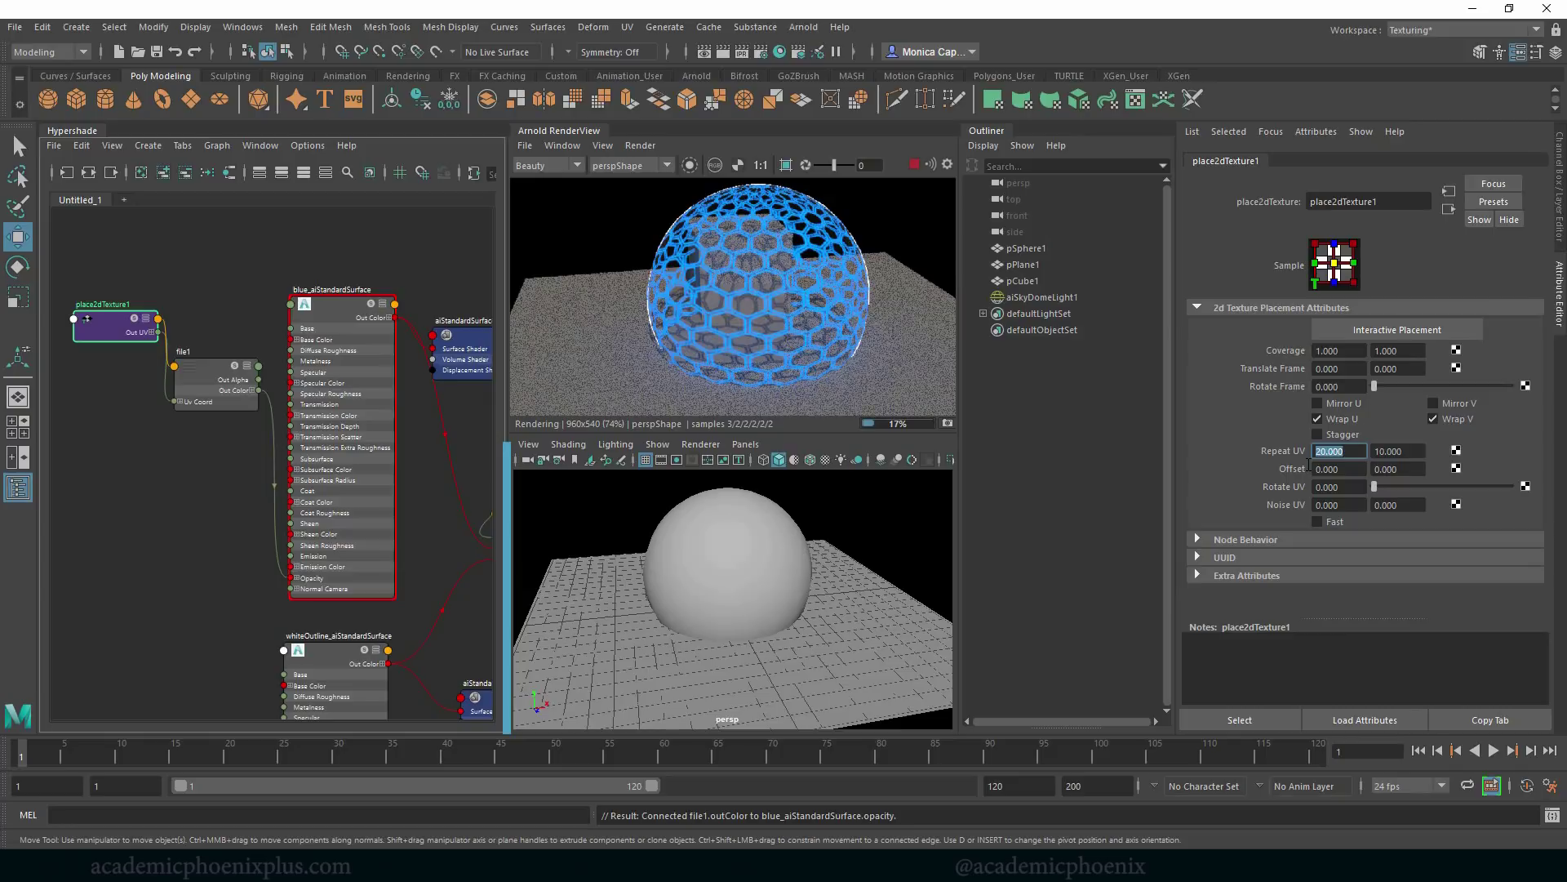
pyautogui.write('30')
pyautogui.press('Tab')
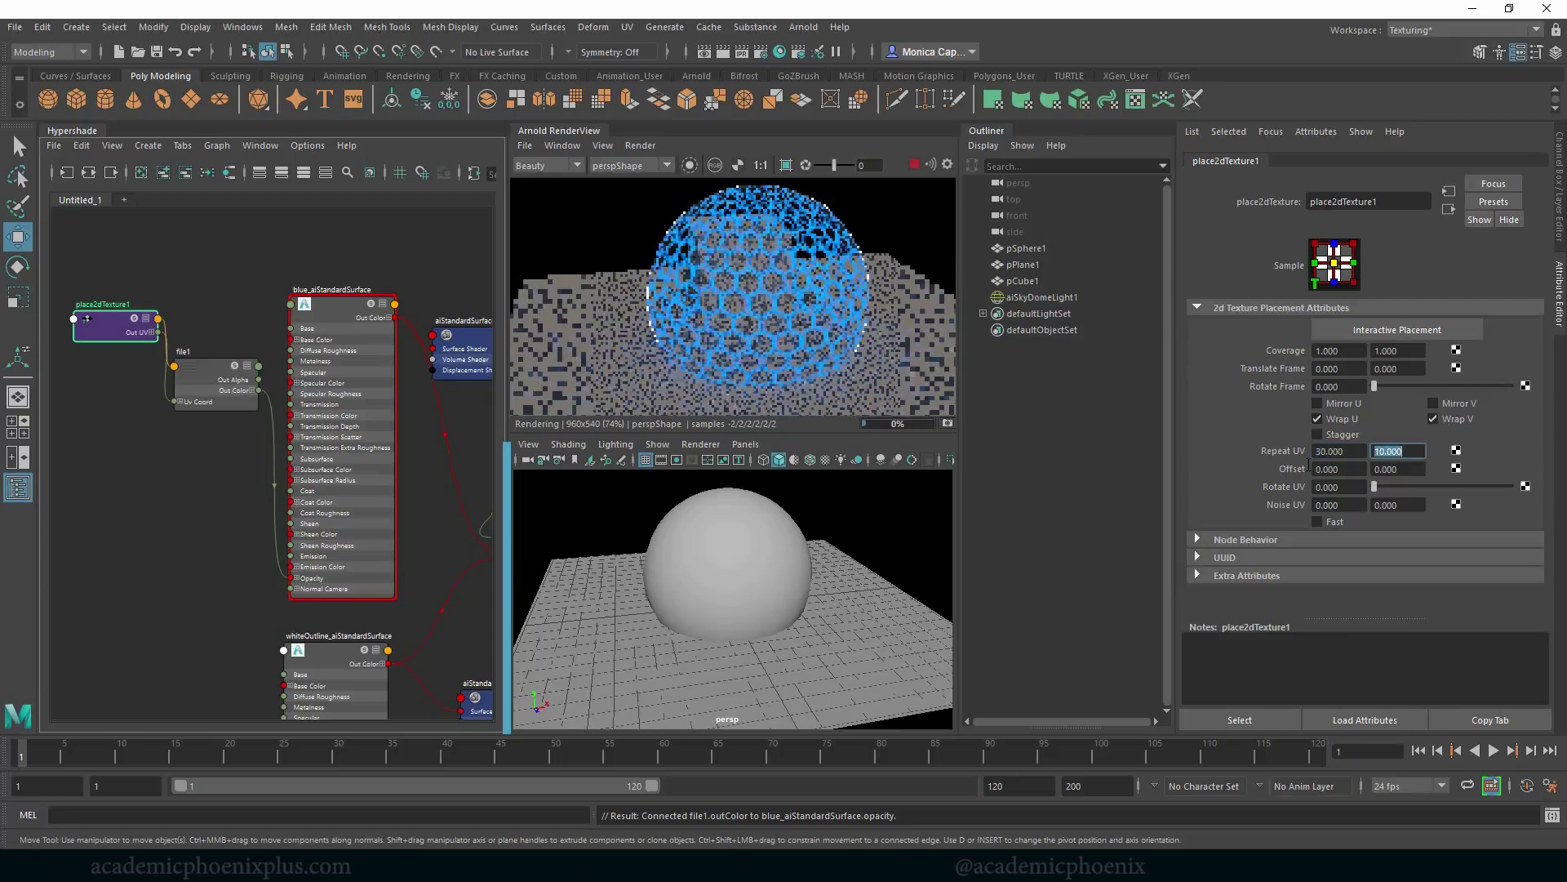
# Try a V repeat of 20 on place2dTexture1 and return it to 10.
pyautogui.write('20')
pyautogui.press('Tab')
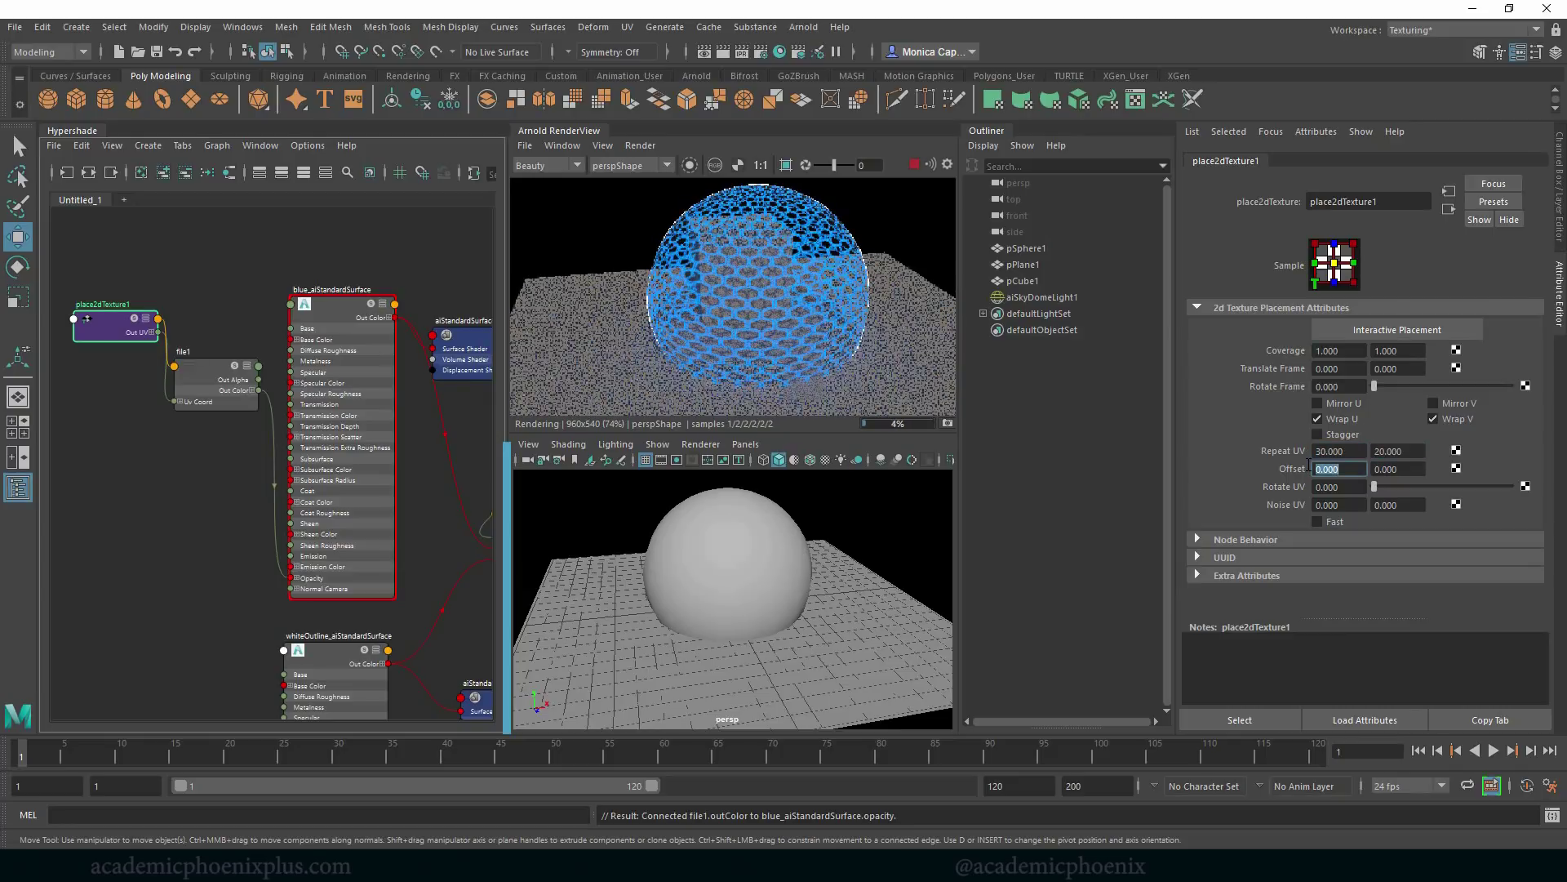
pyautogui.hotkey('shift', 'Tab')
pyautogui.write('10')
pyautogui.press('Tab')
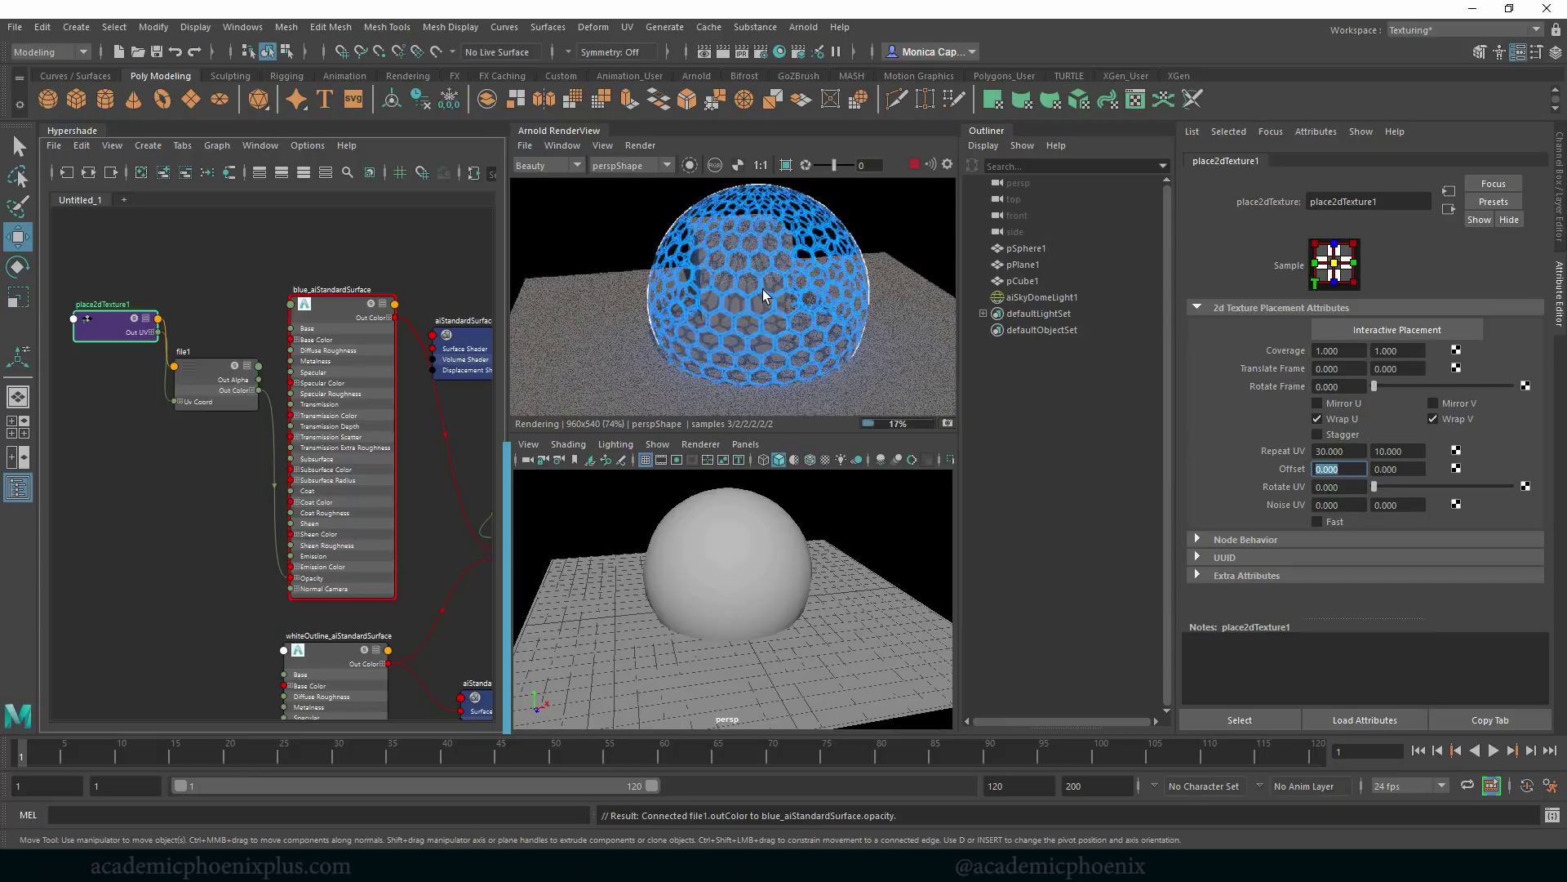
# Raise the Color Offset in file1's Color Balance from black to a dark grey so the honeycomb gaps become slightly opaque.
pyautogui.click(214, 372)
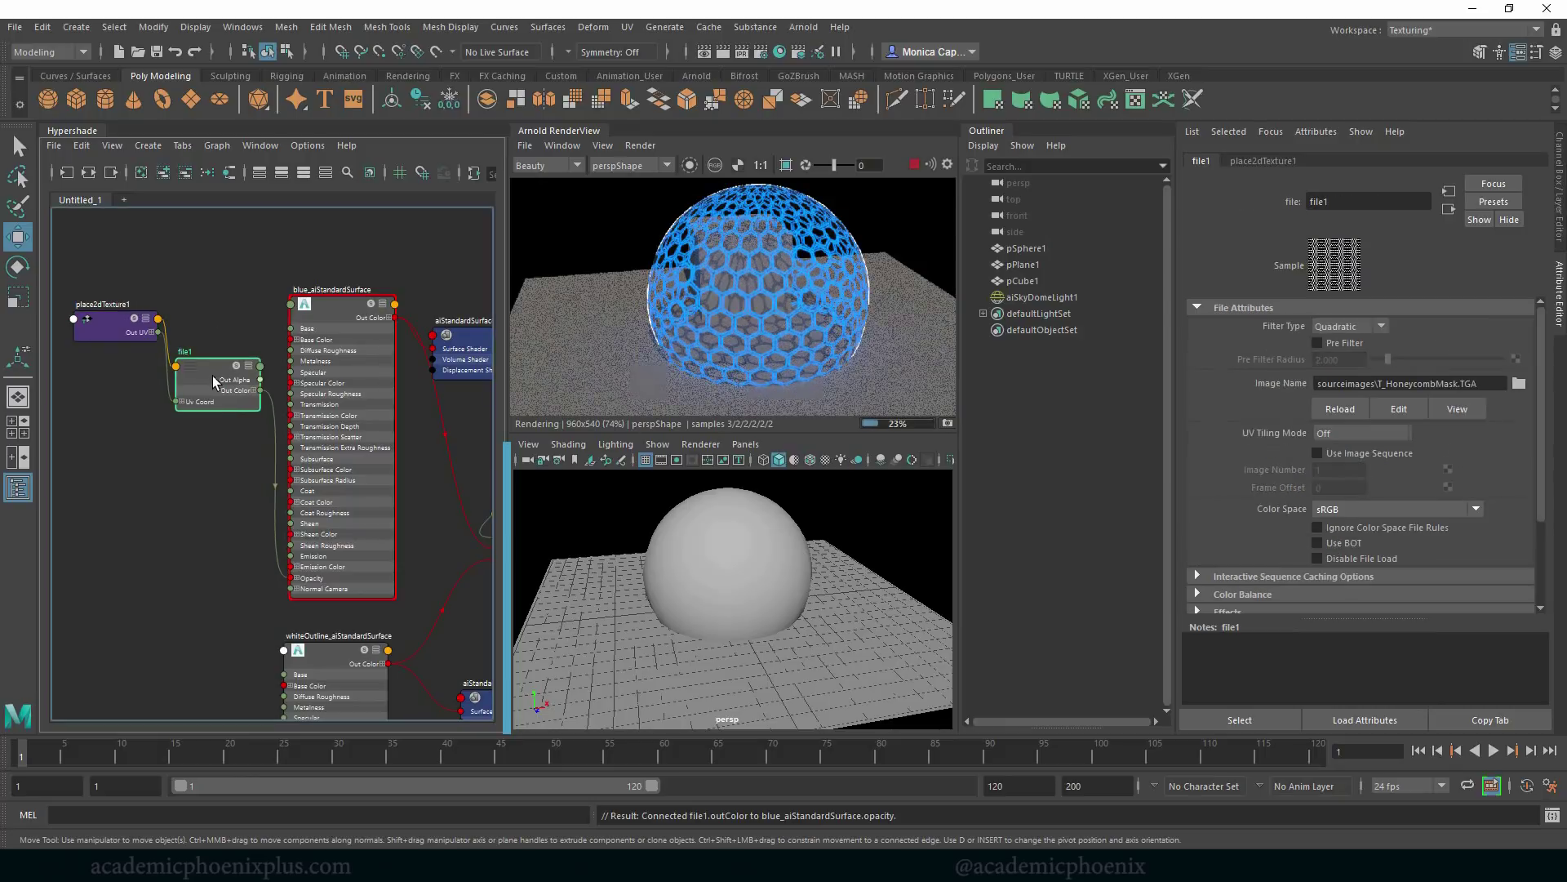
pyautogui.moveTo(213, 376); pyautogui.dragTo(219, 335)
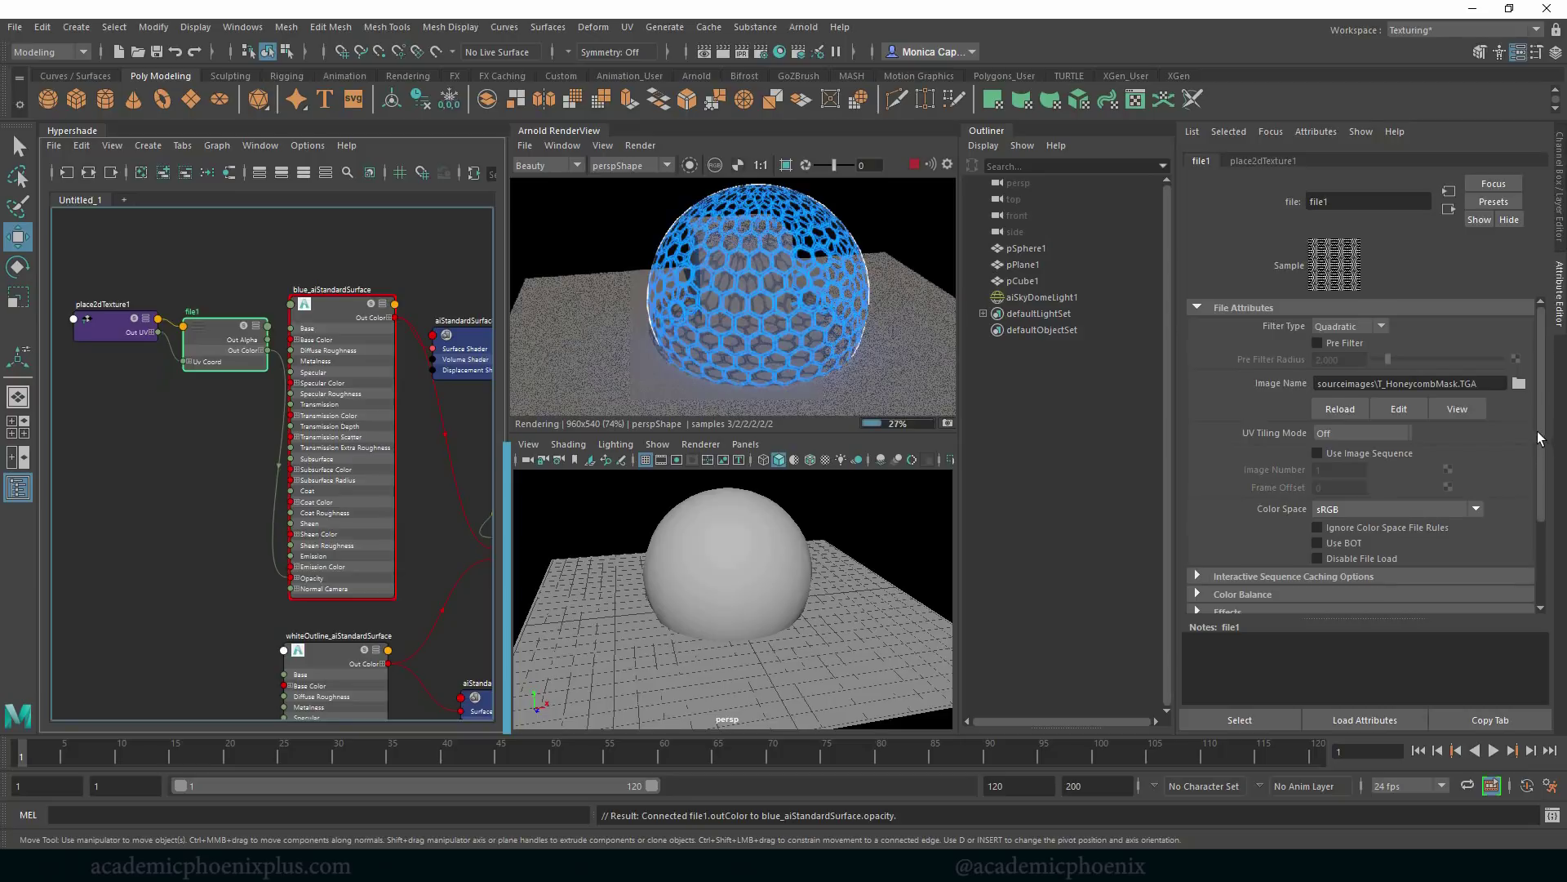
pyautogui.scroll(-2, 1310, 514)
pyautogui.click(1262, 527)
pyautogui.scroll(-2, 1519, 502)
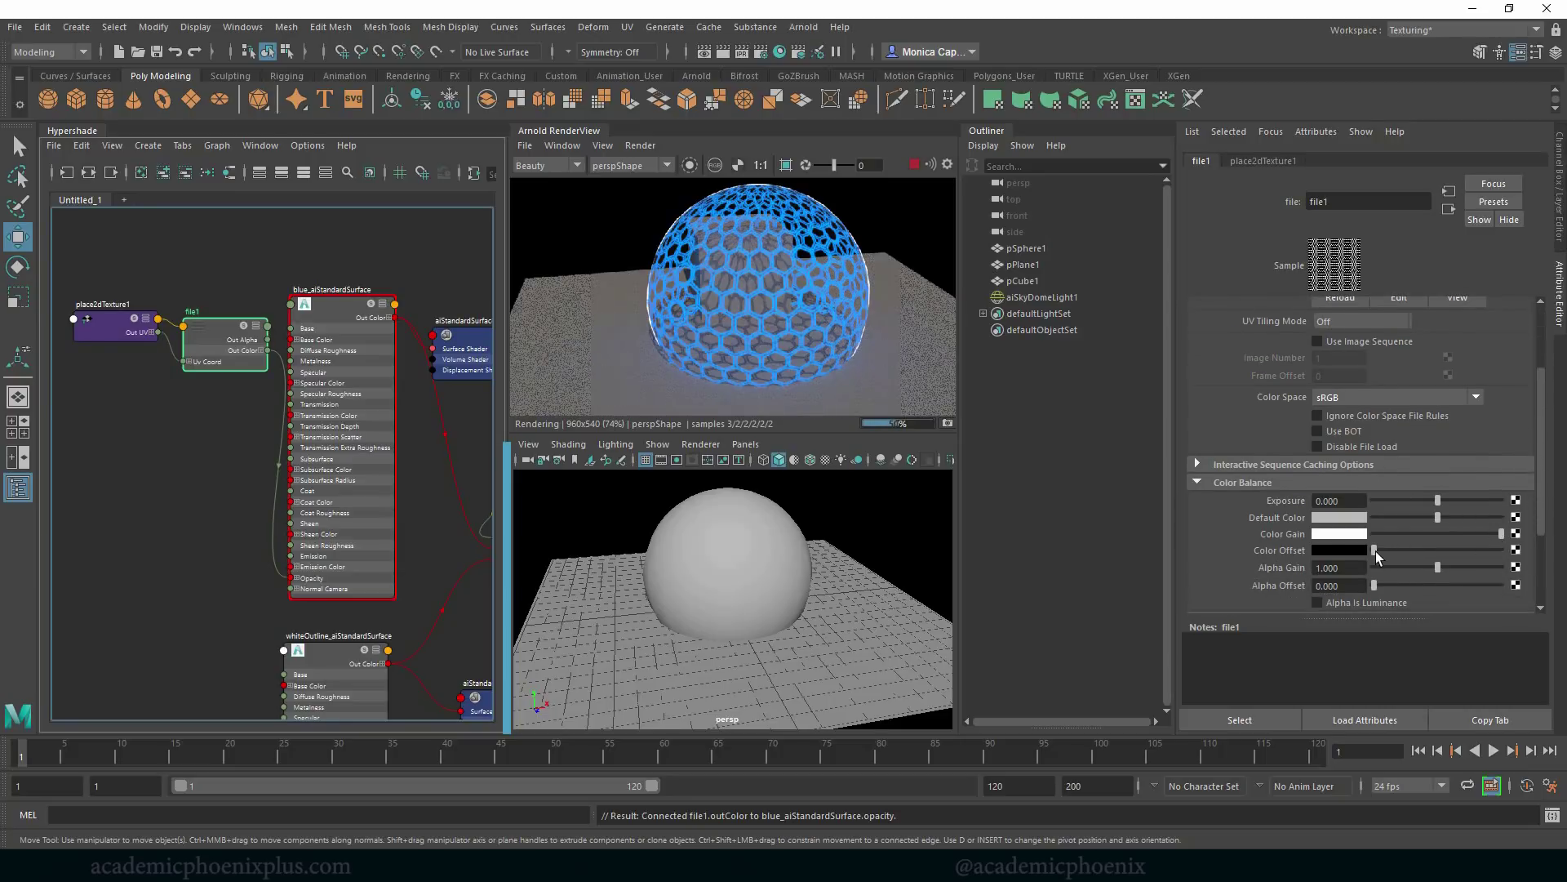
pyautogui.moveTo(1376, 551); pyautogui.dragTo(1390, 556)
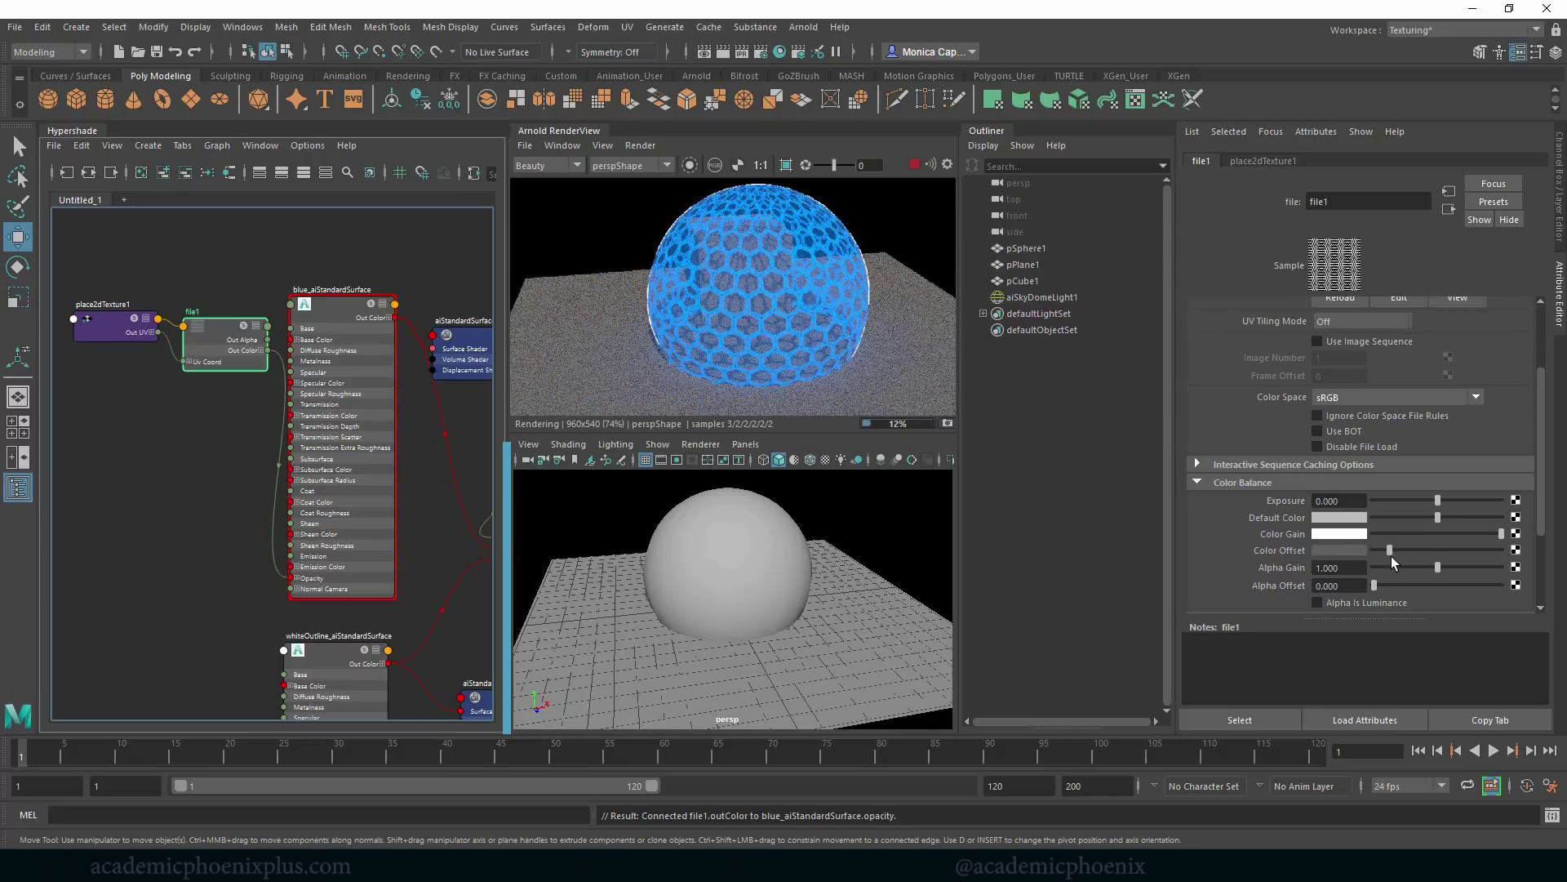
pyautogui.moveTo(1392, 557); pyautogui.dragTo(1395, 556)
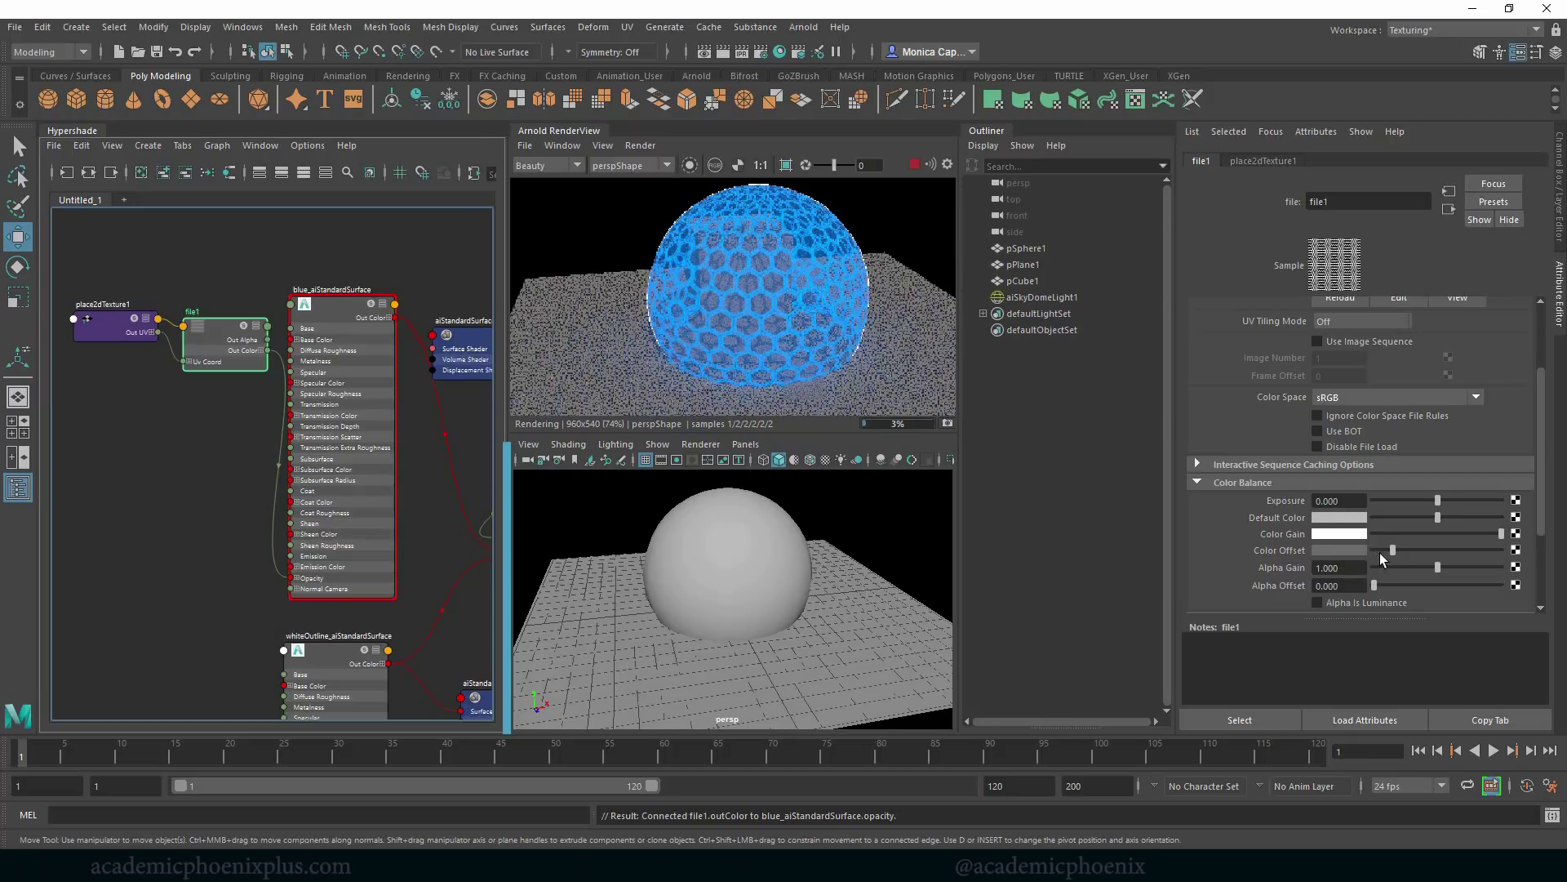
pyautogui.click(1383, 551)
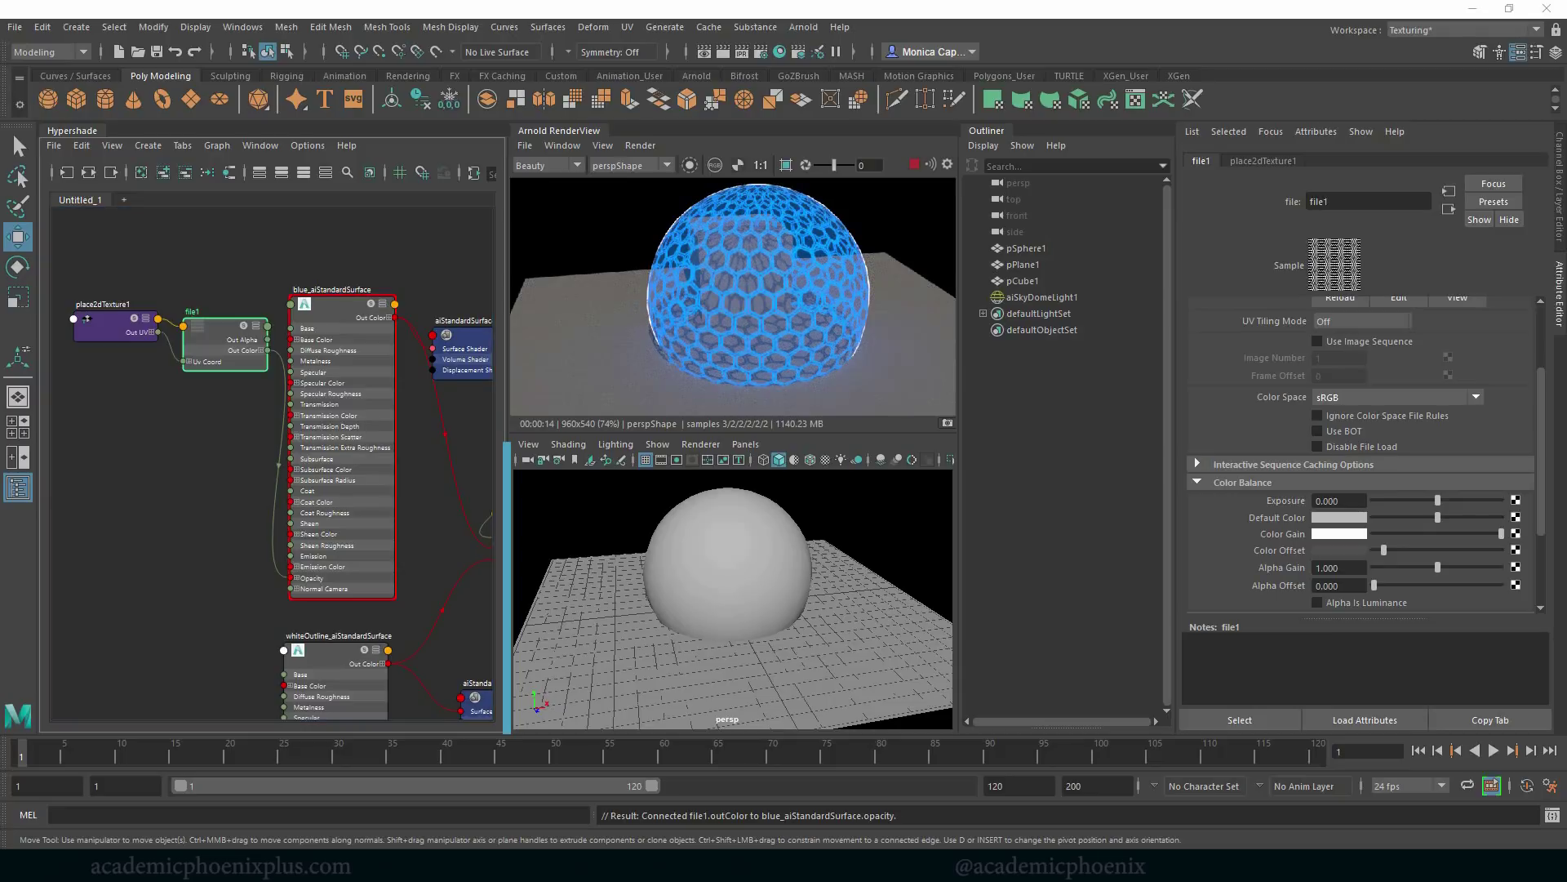
# Tidy the shader graph by repositioning aiFacingRatio1, aiMixShader1 and file1 and collapsing the unneeded shading group nodes, leaving space beside the texture nodes.
pyautogui.scroll(-3, 168, 490)
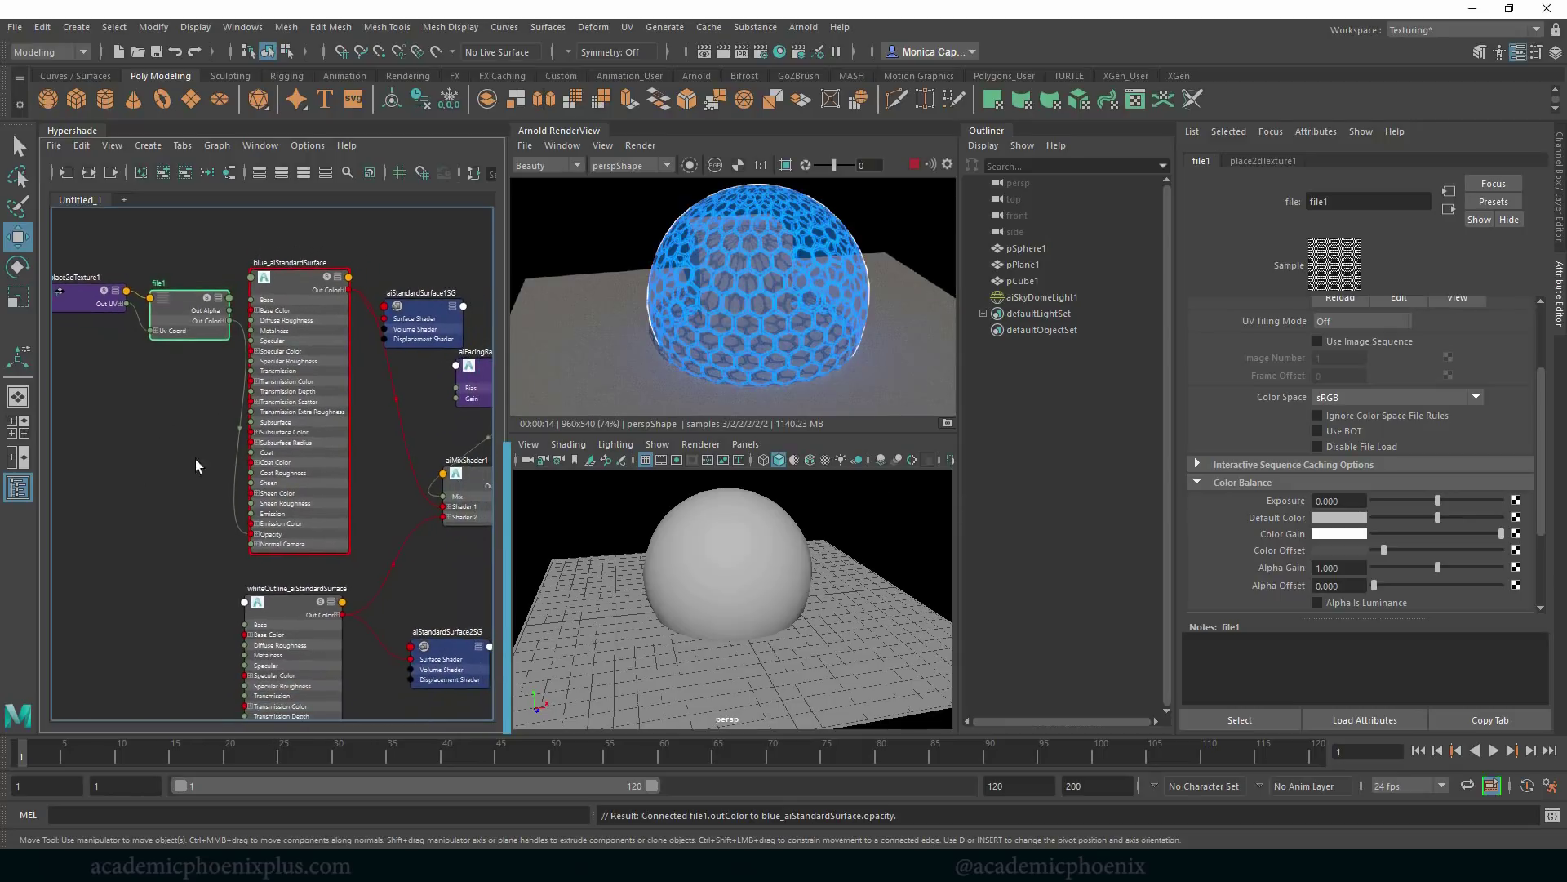
pyautogui.scroll(-2, 227, 436)
pyautogui.keyDown('alt'); pyautogui.moveTo(228, 436); pyautogui.dragTo(159, 409, button='middle'); pyautogui.keyUp('alt')
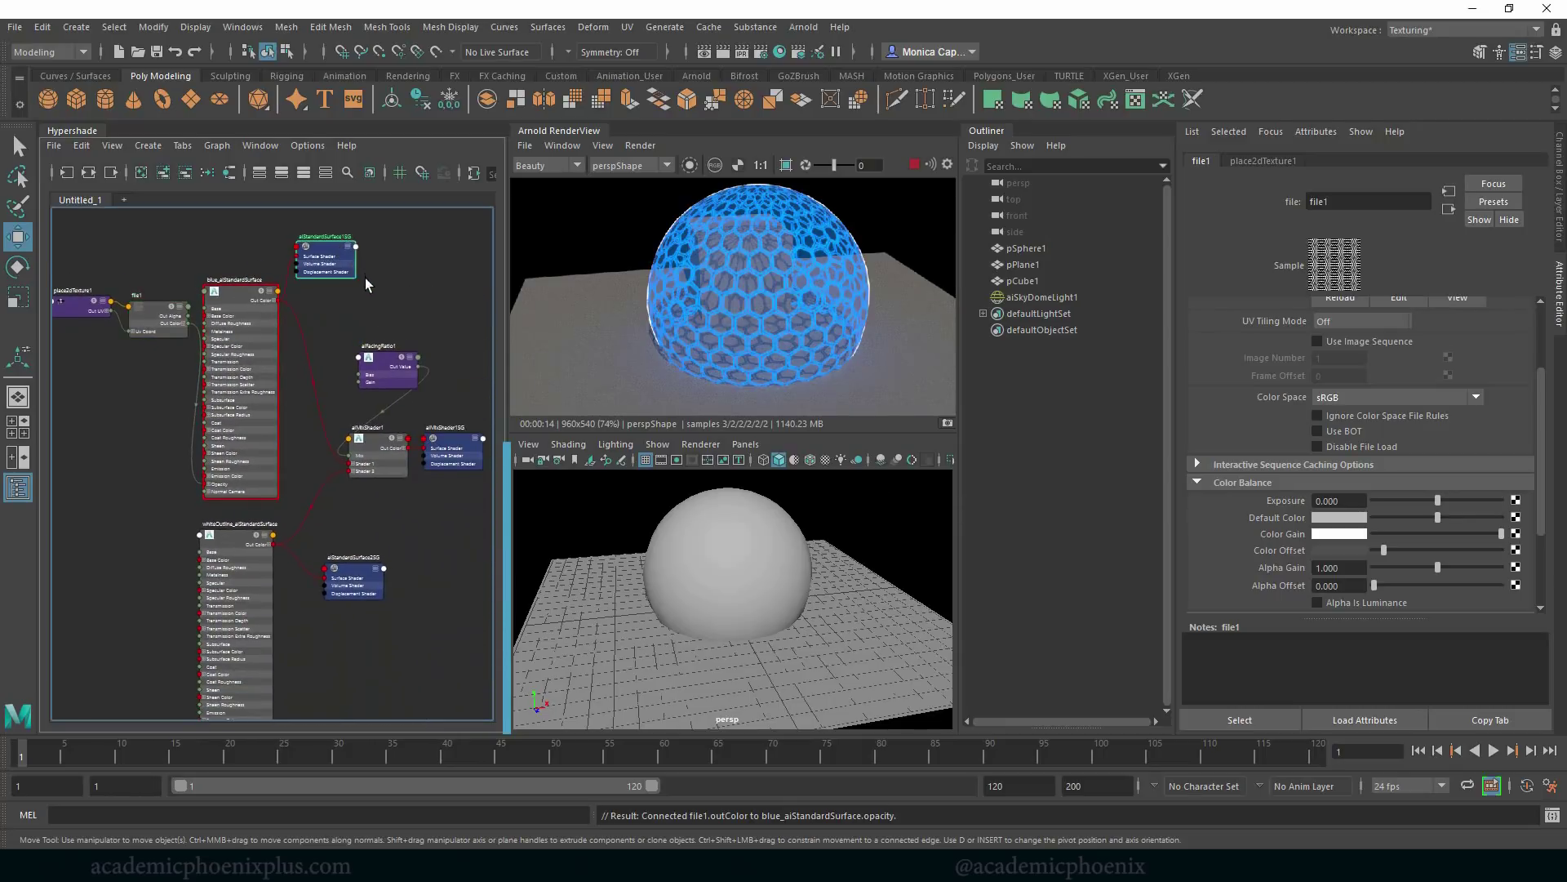
pyautogui.click(385, 363)
pyautogui.click(477, 438)
pyautogui.click(379, 447)
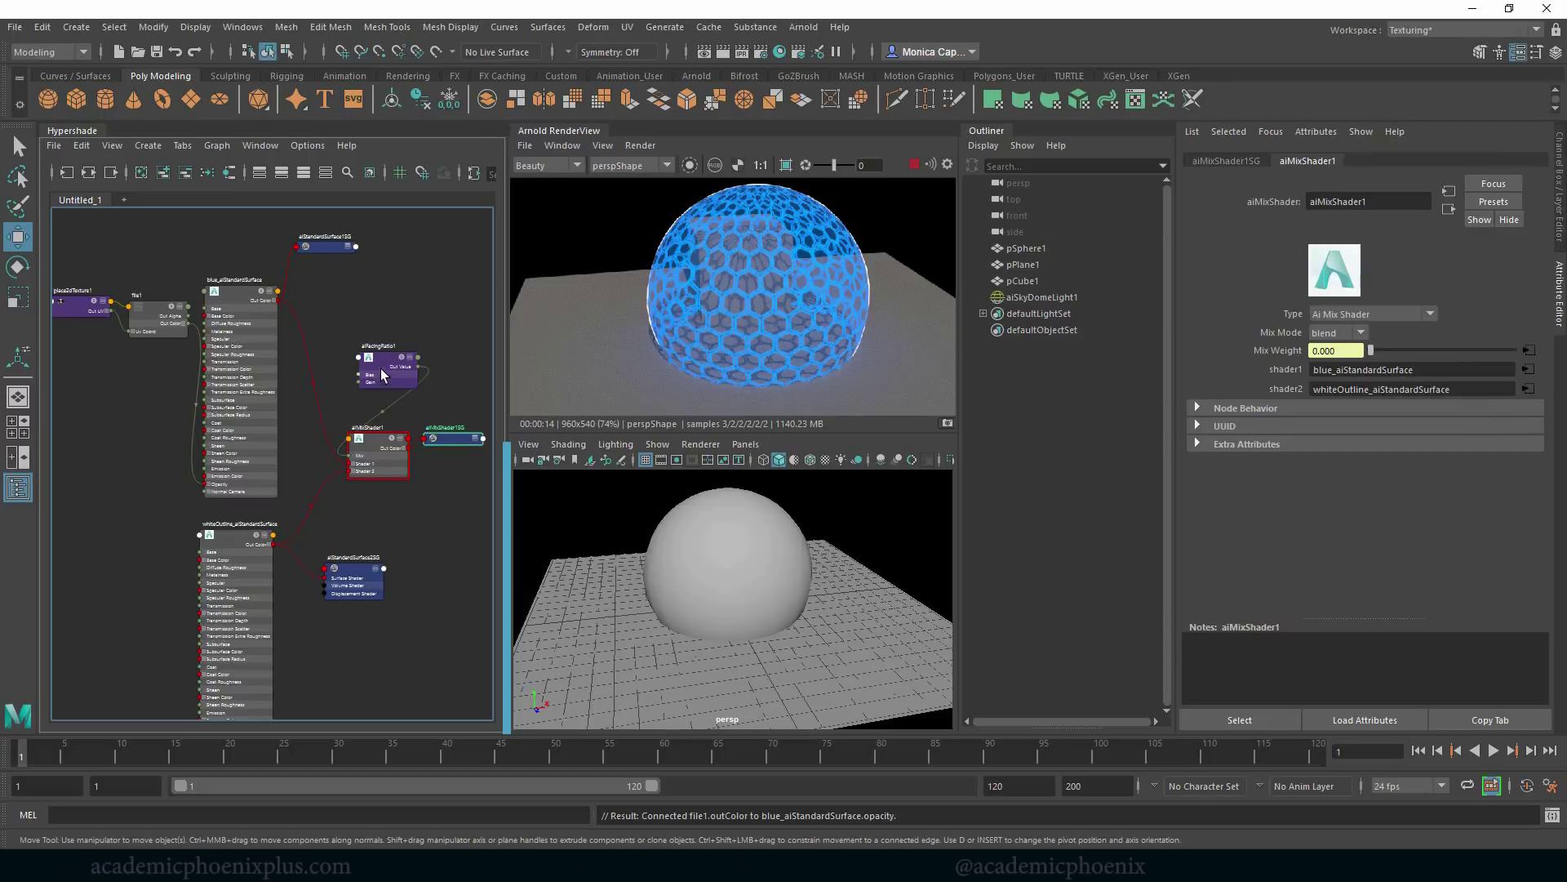
pyautogui.moveTo(381, 369); pyautogui.dragTo(349, 327)
pyautogui.click(394, 443)
pyautogui.moveTo(393, 442); pyautogui.dragTo(410, 440)
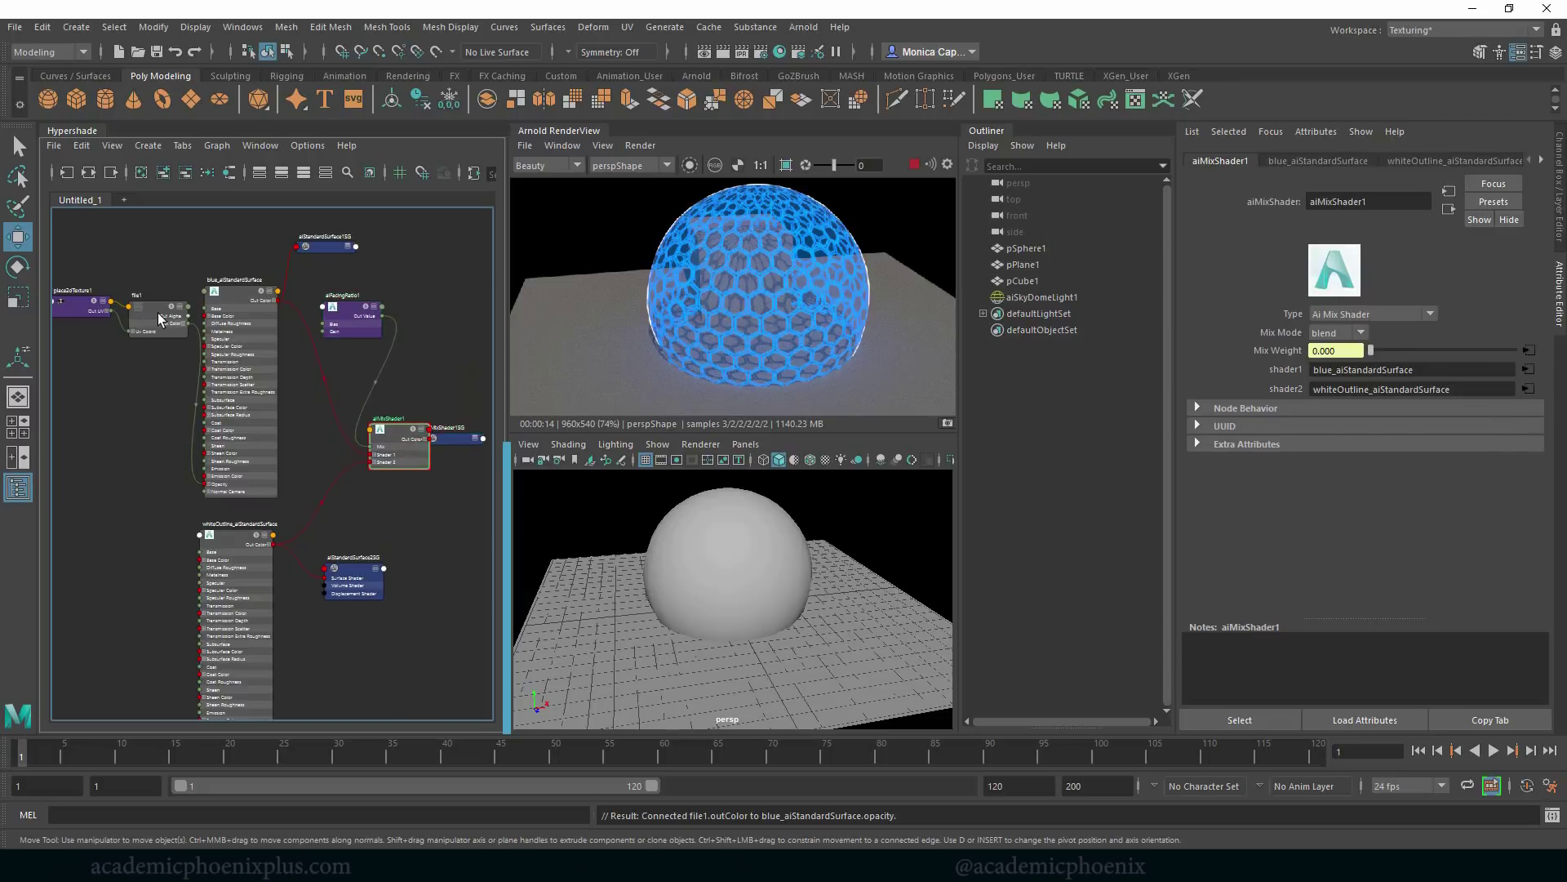
pyautogui.moveTo(158, 312); pyautogui.dragTo(148, 300)
pyautogui.keyDown('alt'); pyautogui.moveTo(345, 499); pyautogui.dragTo(377, 513, button='middle'); pyautogui.keyUp('alt')
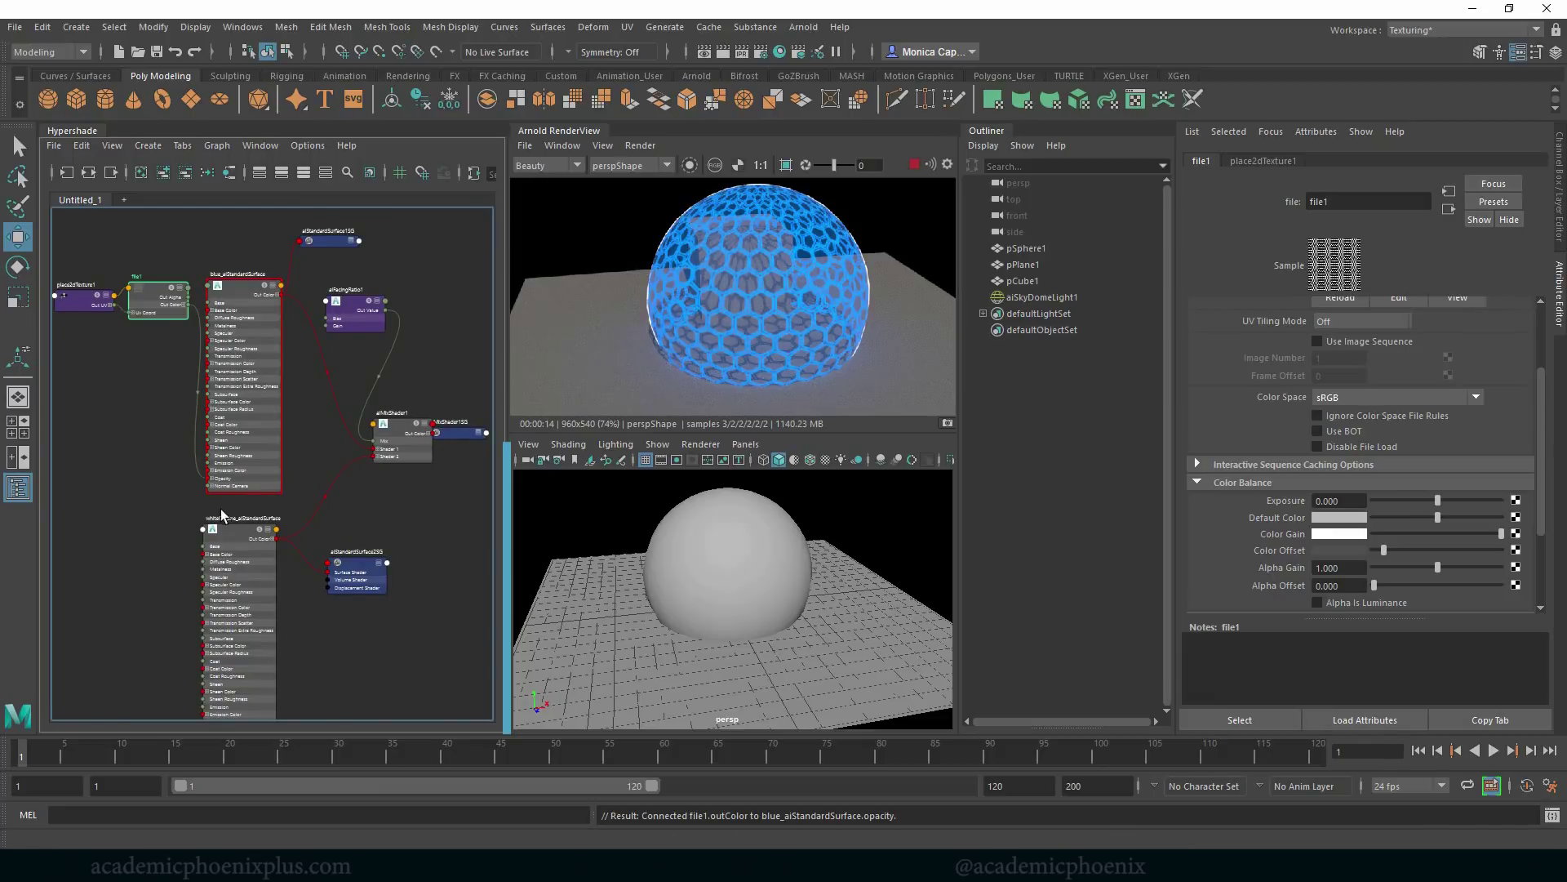
pyautogui.keyDown('alt'); pyautogui.moveTo(133, 367); pyautogui.dragTo(201, 357, button='middle'); pyautogui.keyUp('alt')
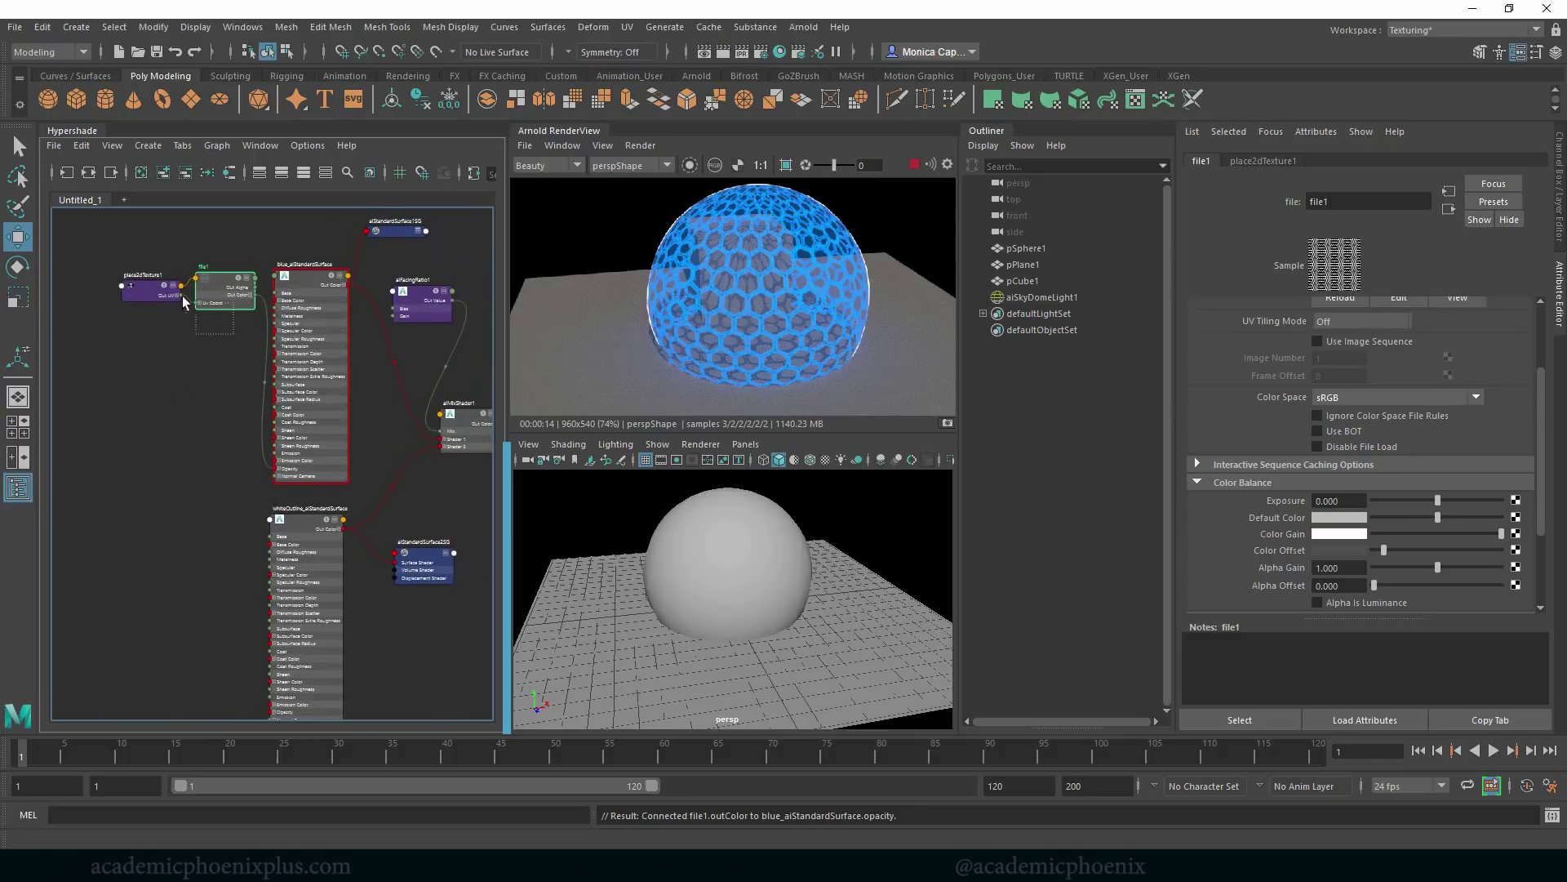
# Create a second aiMixShader node in the shader graph.
pyautogui.click(193, 438)
pyautogui.press('Tab')
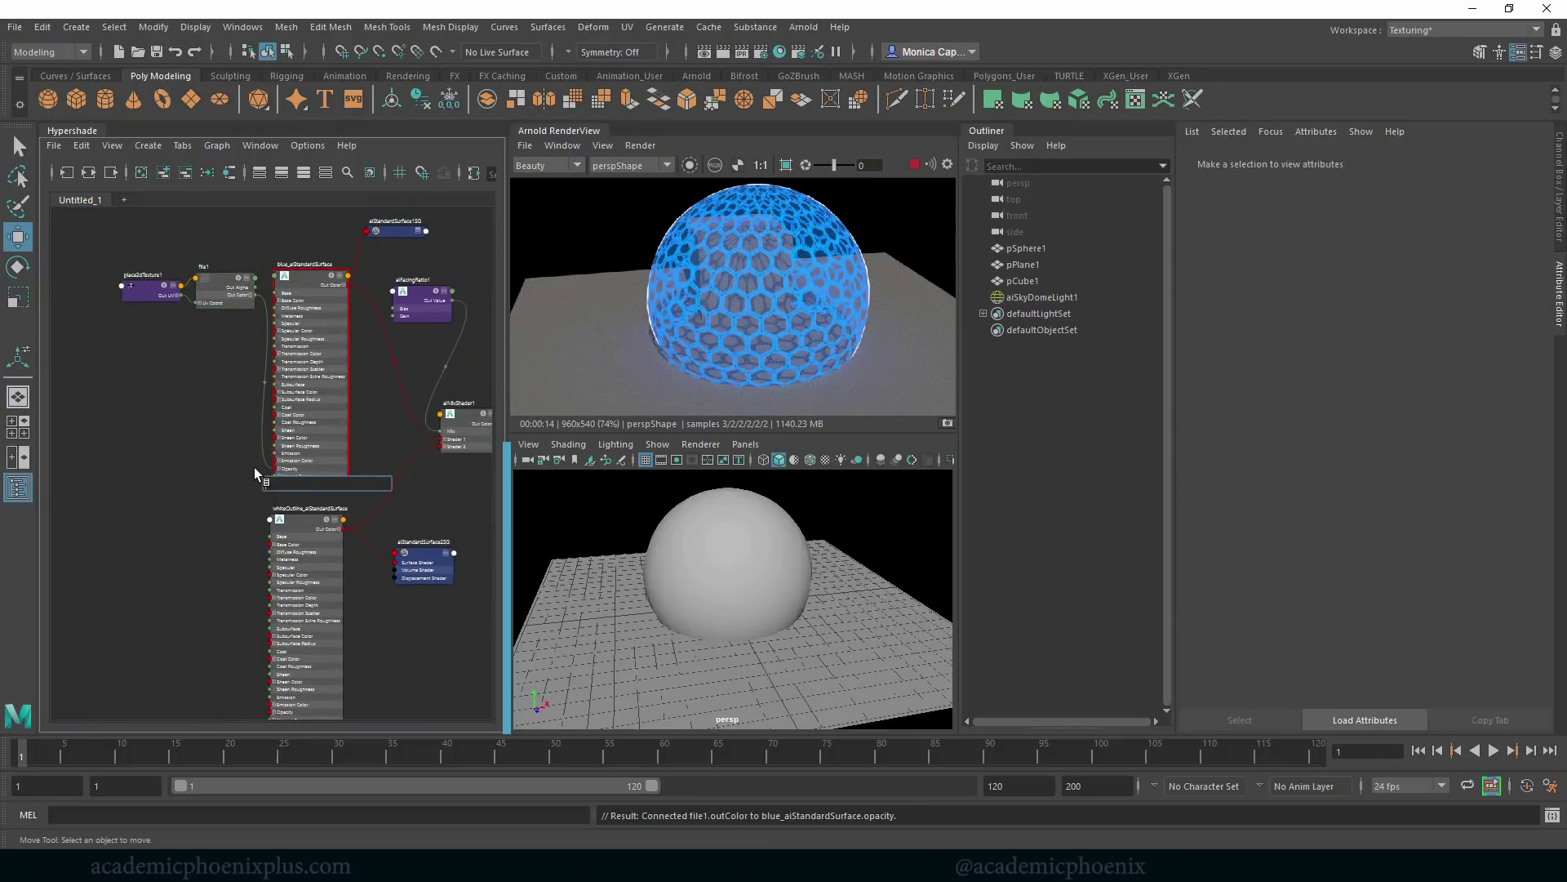
pyautogui.write('aiMix')
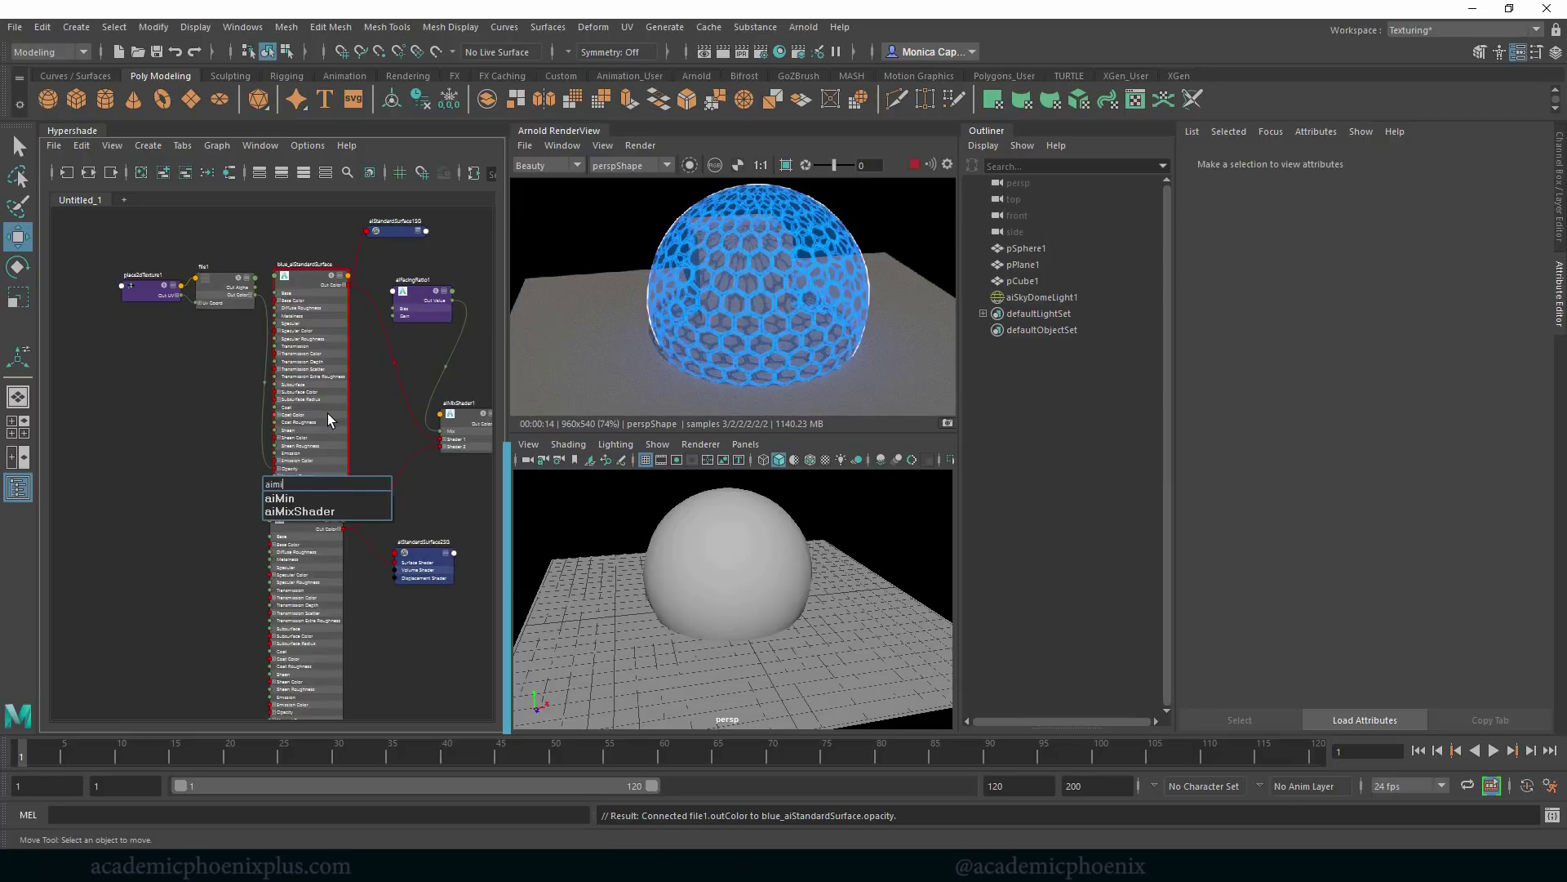
pyautogui.press('Down')
pyautogui.press('Return')
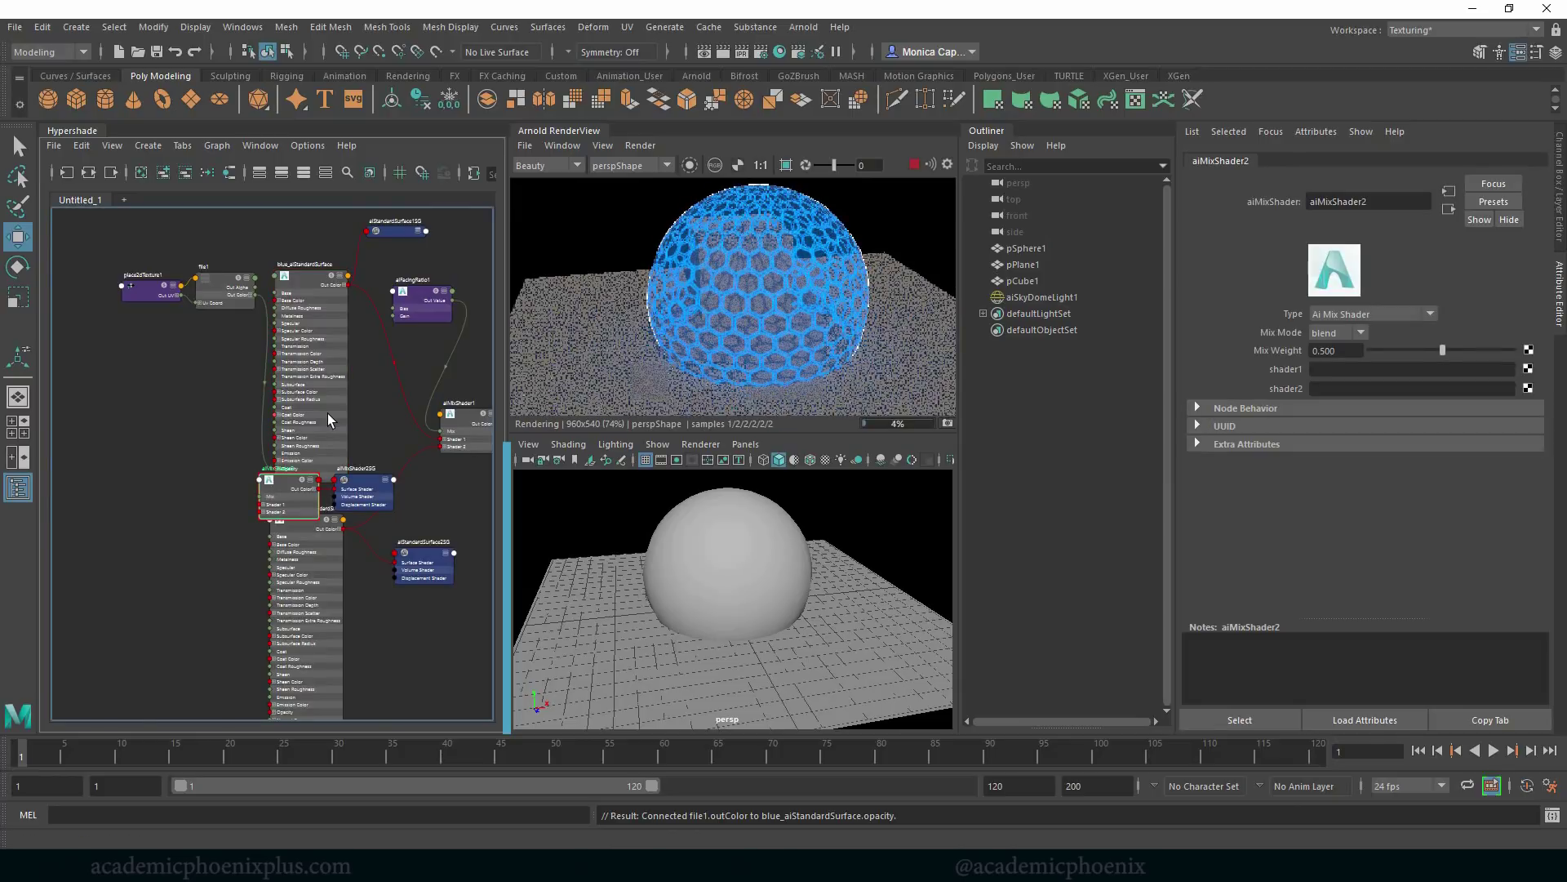
# Shift the texture nodes and blue_aiStandardSurface away from the other shaders and place aiMixShader2 and its shading group between the materials and aiMixShader1.
pyautogui.moveTo(143, 292); pyautogui.dragTo(87, 274)
pyautogui.moveTo(226, 285); pyautogui.dragTo(188, 264)
pyautogui.click(294, 285)
pyautogui.moveTo(294, 286); pyautogui.dragTo(254, 244)
pyautogui.moveTo(274, 495); pyautogui.dragTo(370, 450)
pyautogui.click(370, 450)
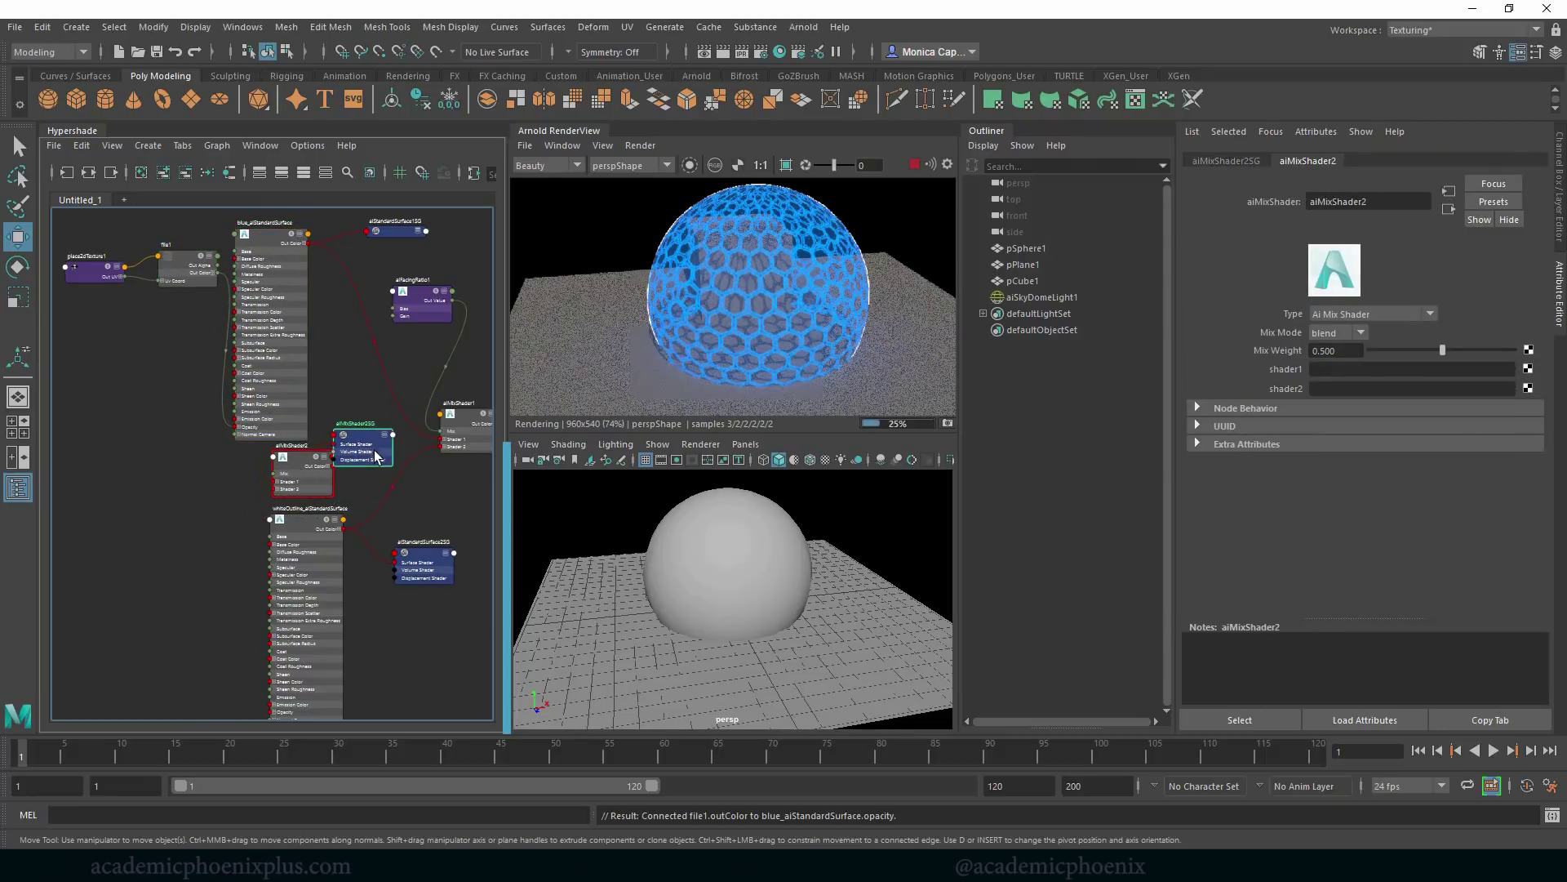
pyautogui.click(262, 271)
pyautogui.click(92, 262)
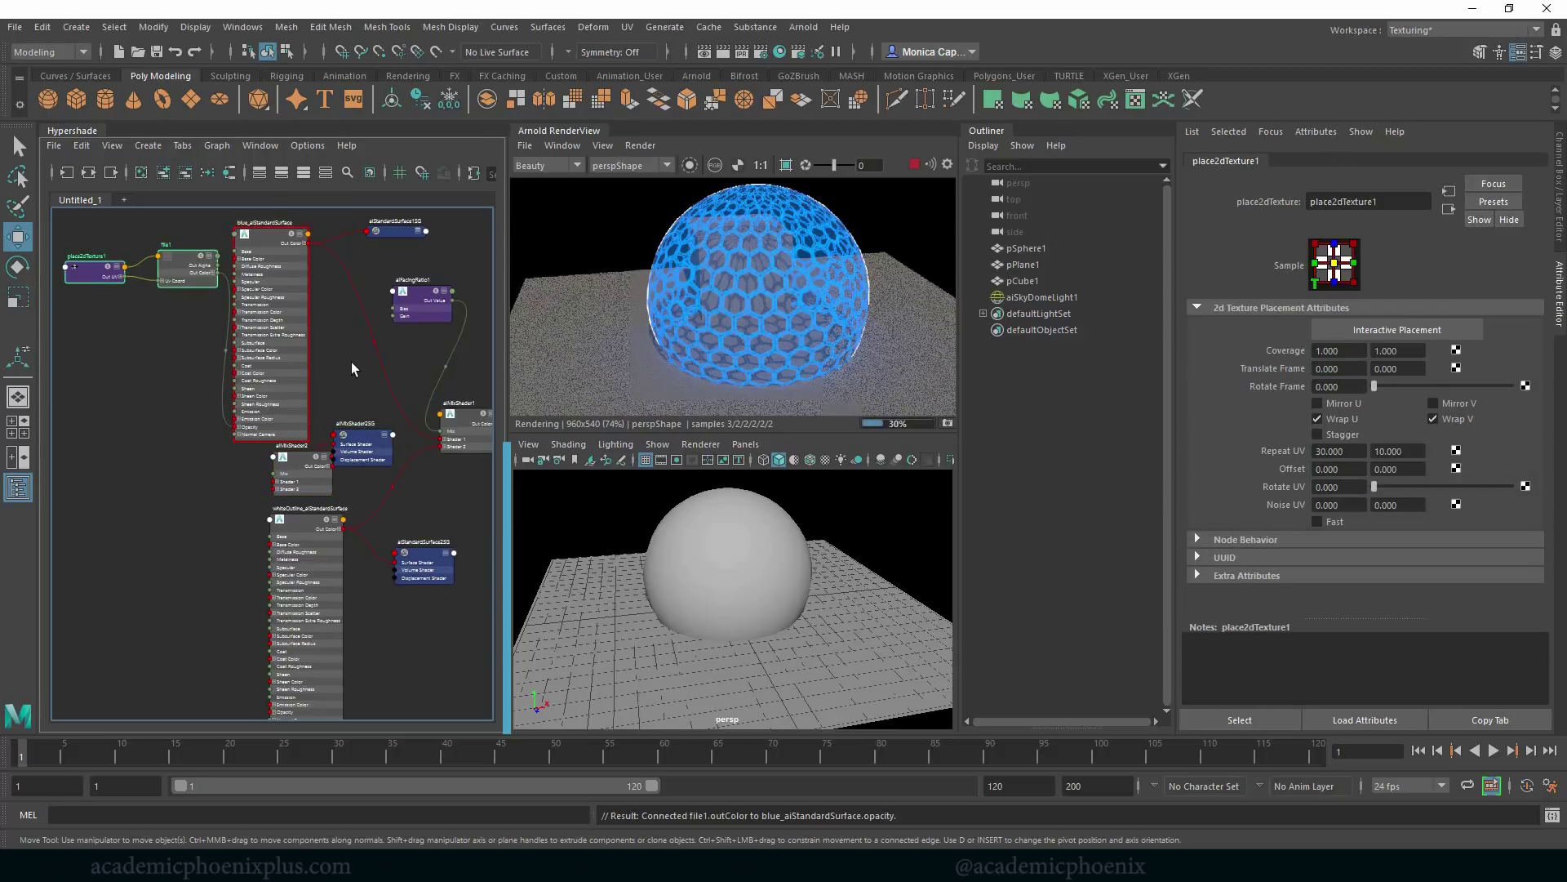
pyautogui.press('Delete')
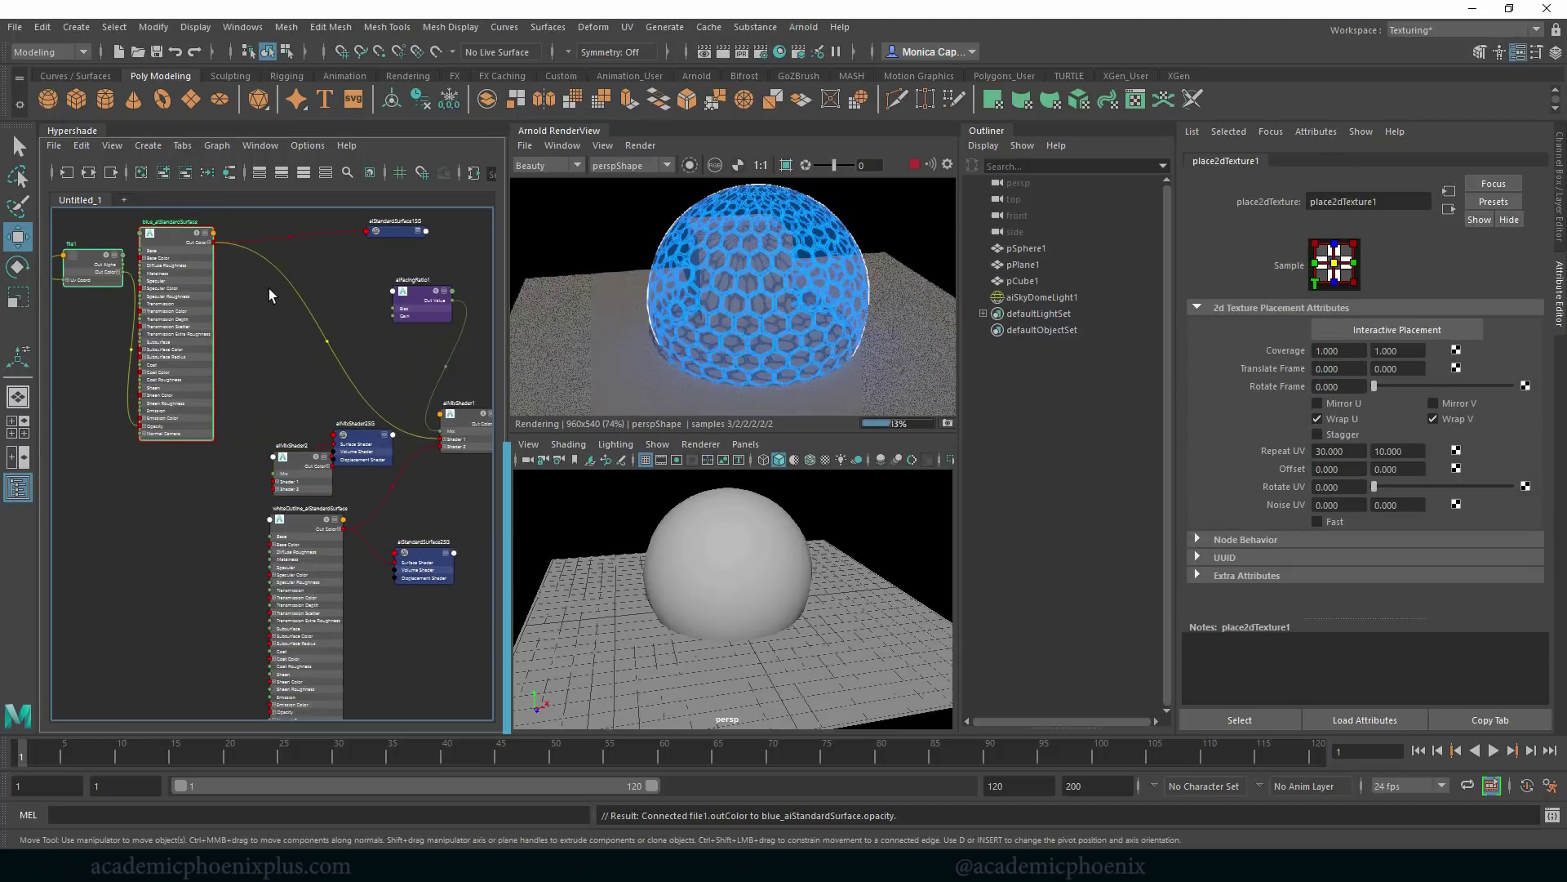
# Connect blue_aiStandardSurface's Out Color to shader1 of aiMixShader2, and aiMixShader2's Out Color to shader1 of aiMixShader1.
pyautogui.moveTo(213, 242); pyautogui.dragTo(291, 448)
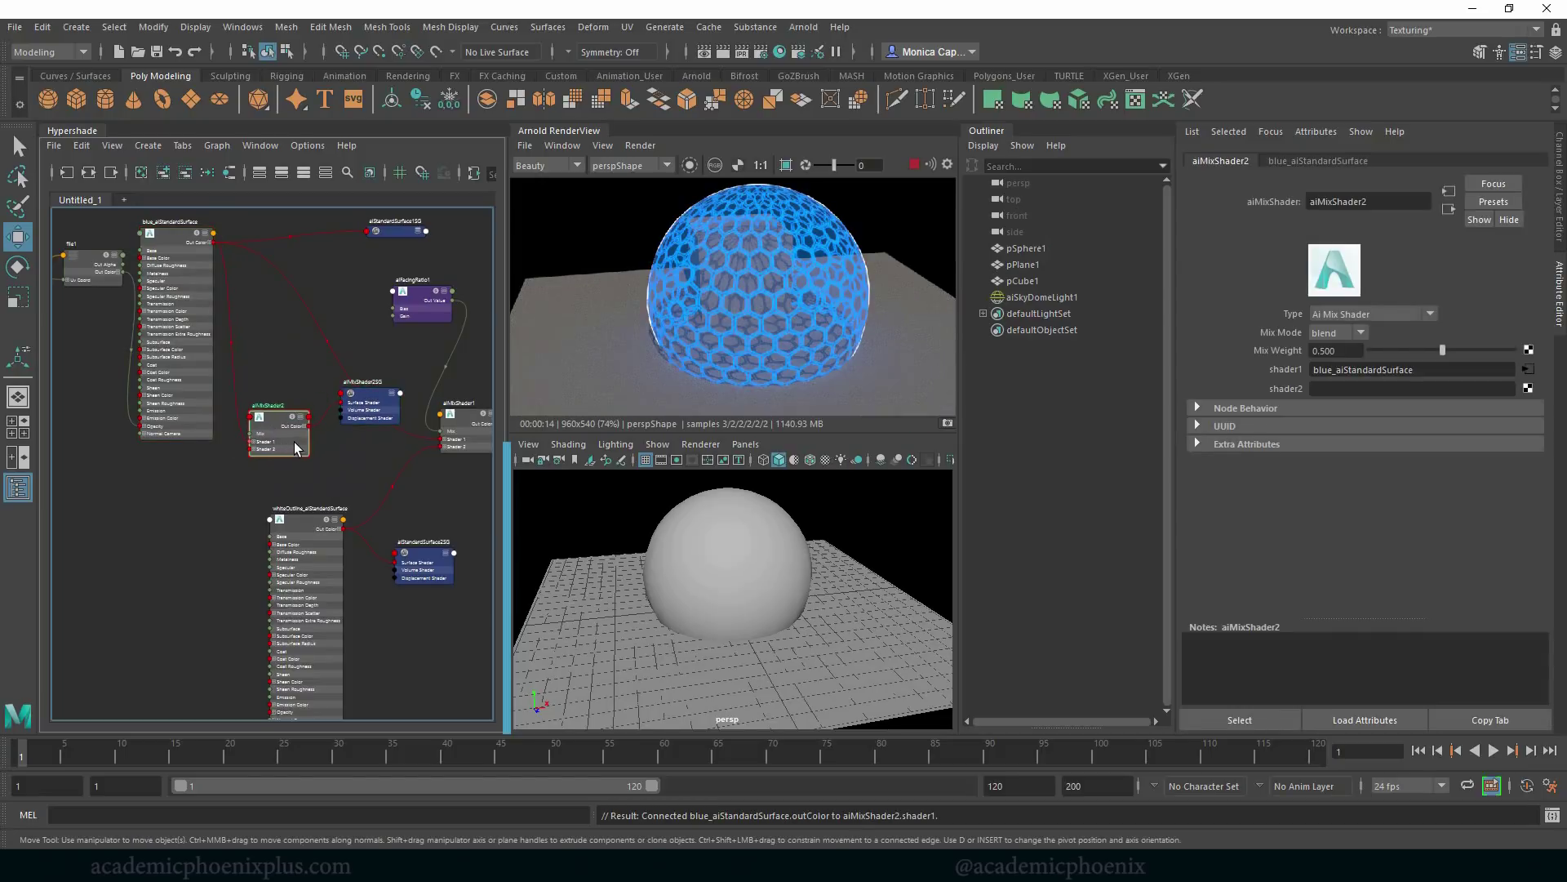
pyautogui.moveTo(392, 398); pyautogui.dragTo(361, 357)
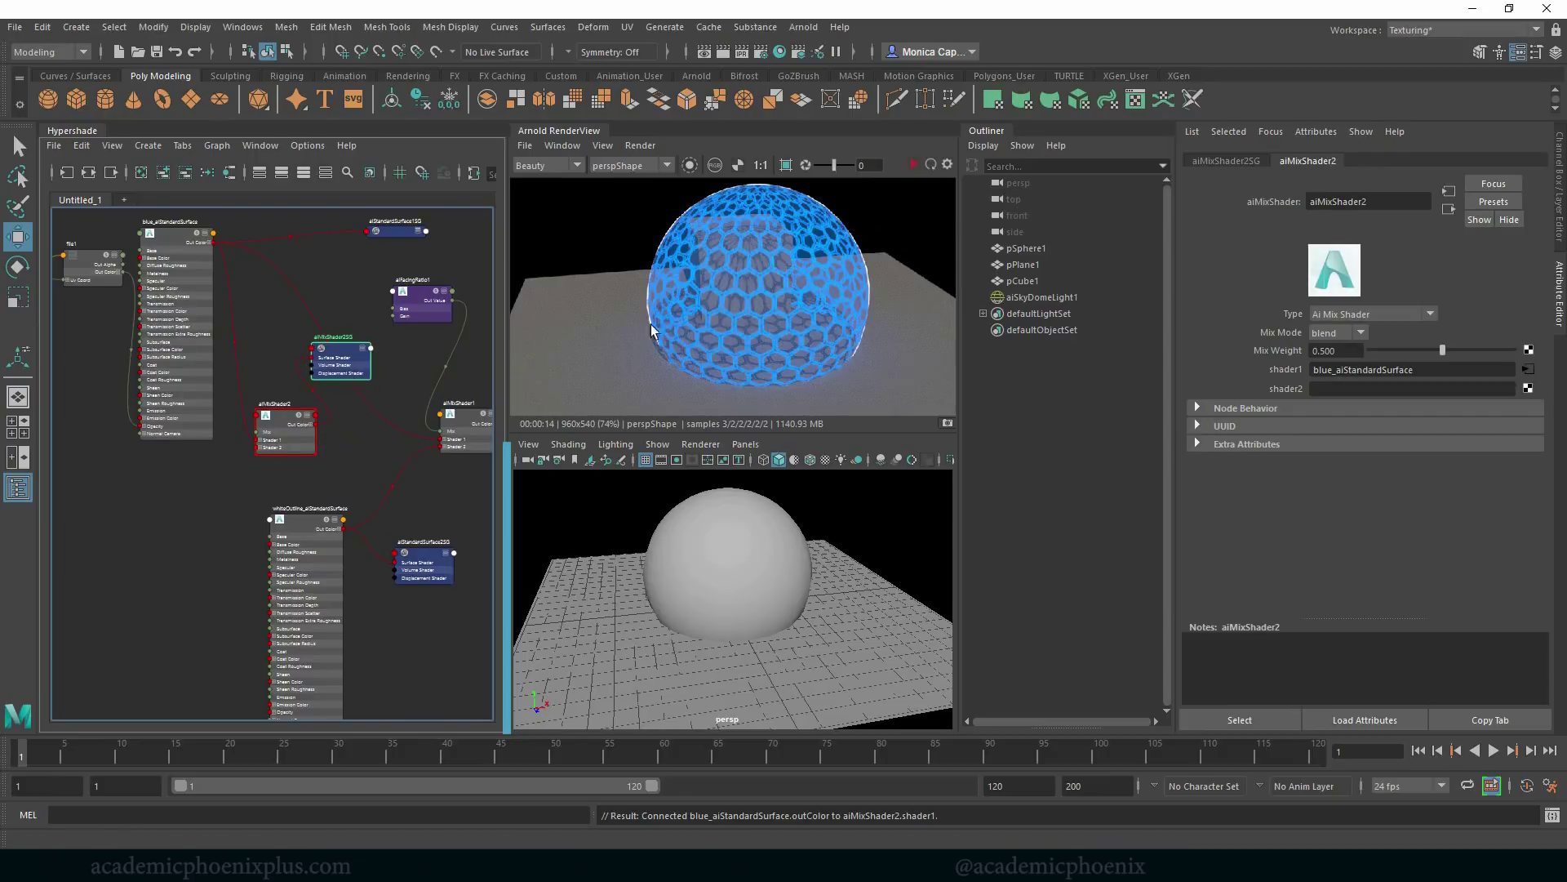
pyautogui.click(439, 437)
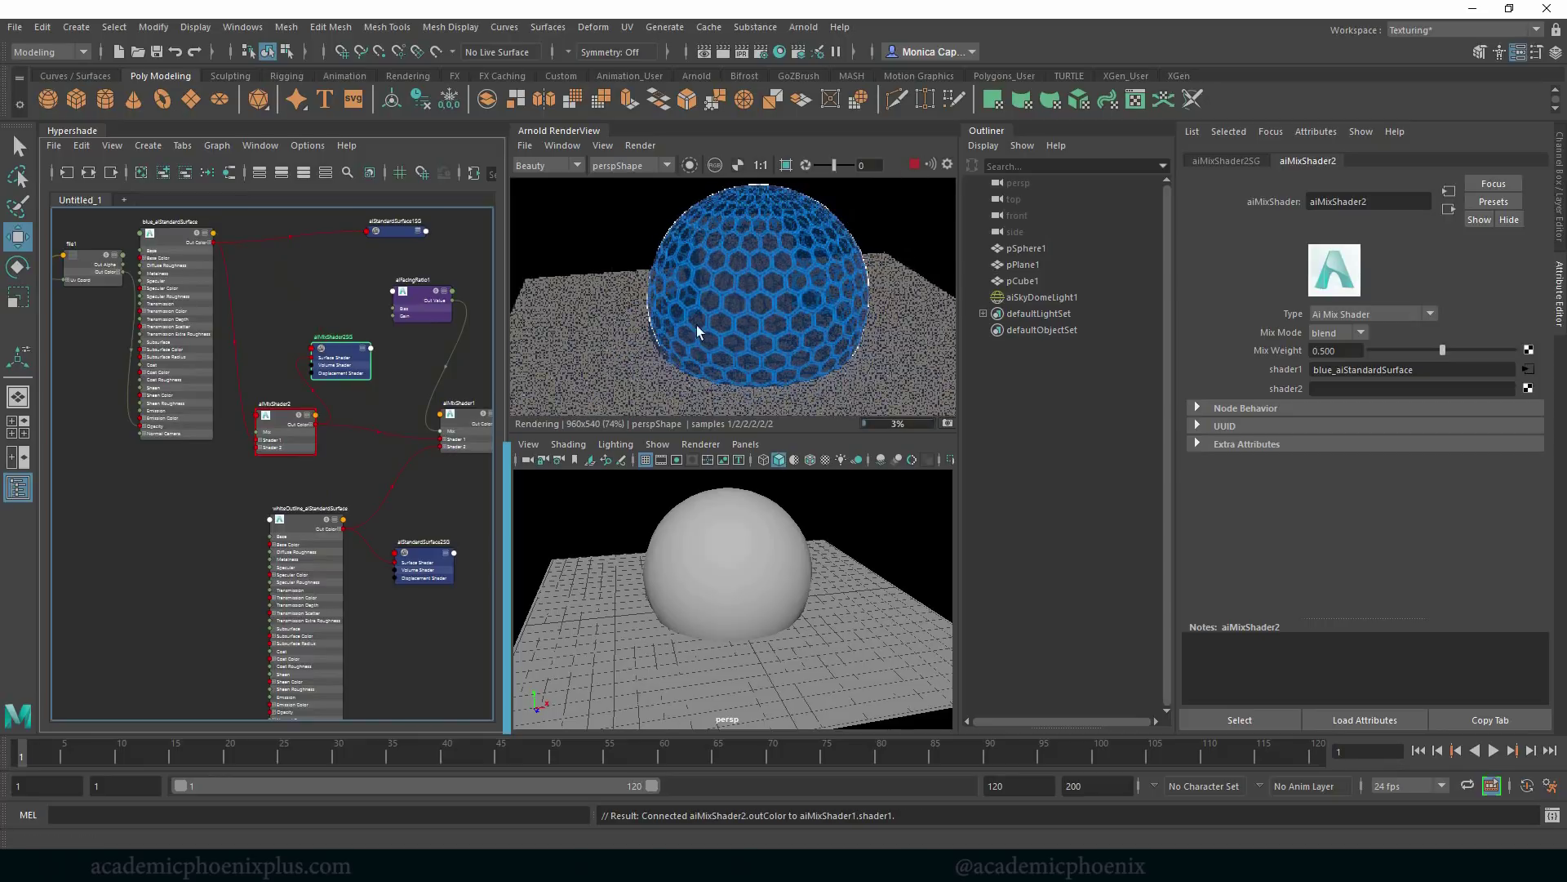
# Test aiMixShader2's Mix Weight at 0 and 1, and settle on 0.322.
pyautogui.click(297, 433)
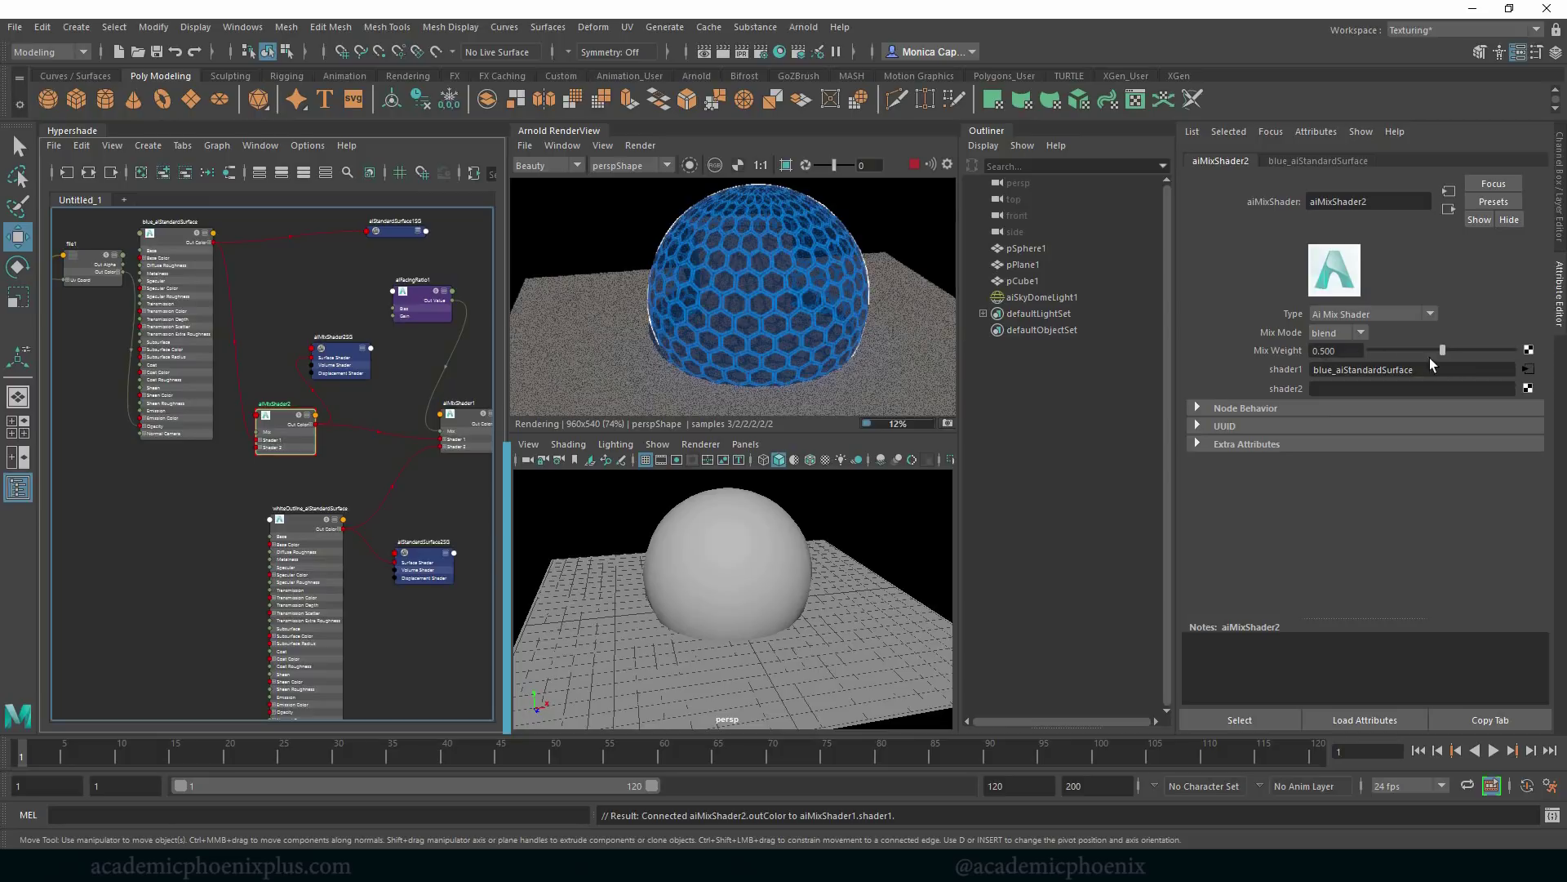
pyautogui.moveTo(1428, 358); pyautogui.dragTo(1333, 349)
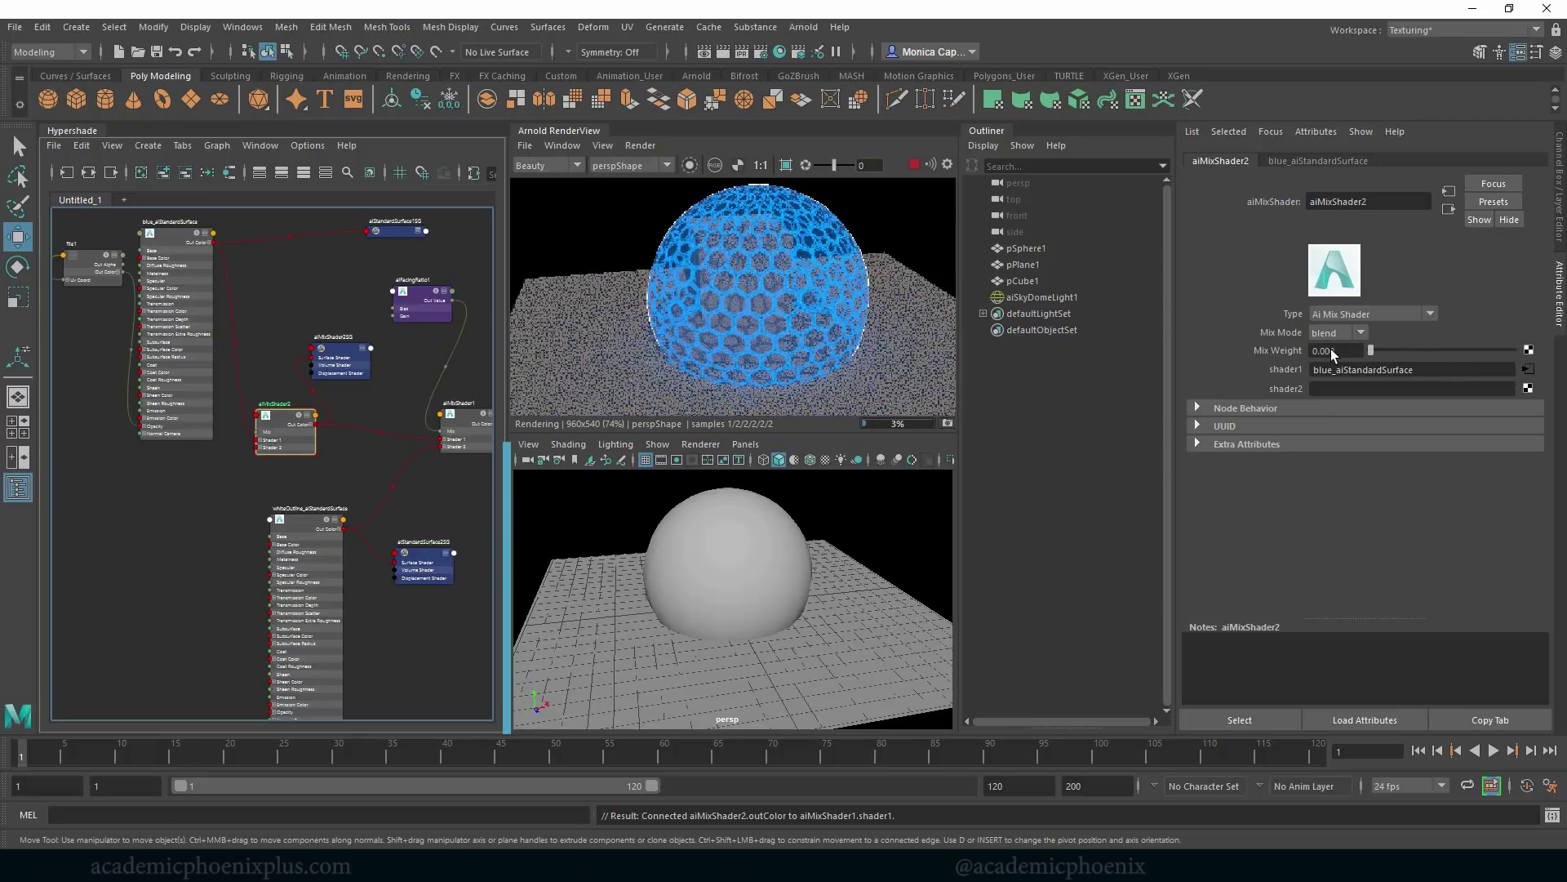
pyautogui.click(1331, 349)
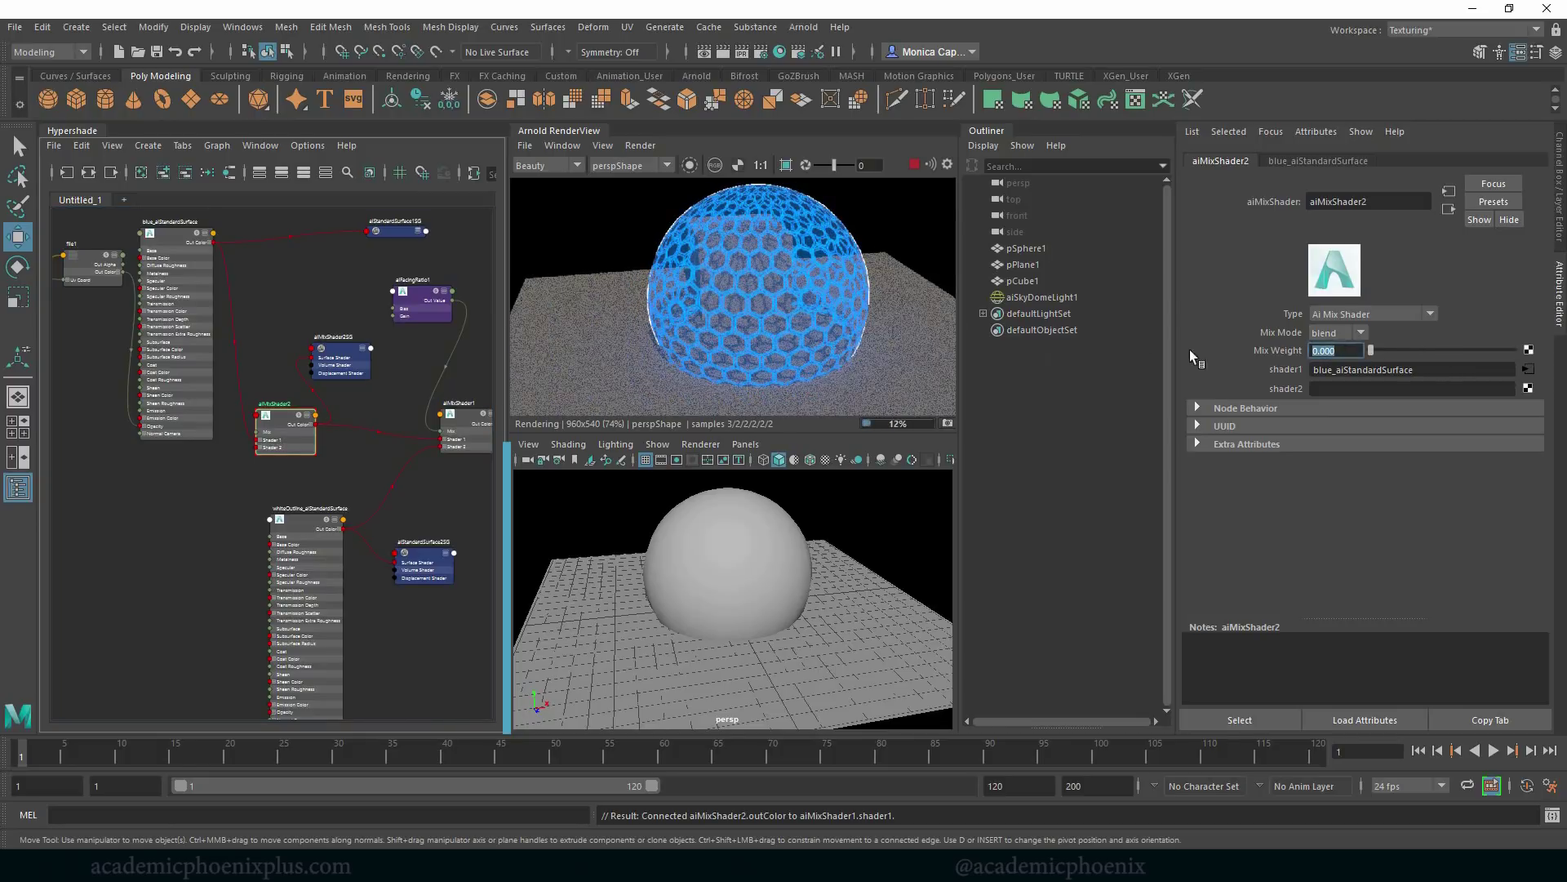
pyautogui.write('1')
pyautogui.press('Return')
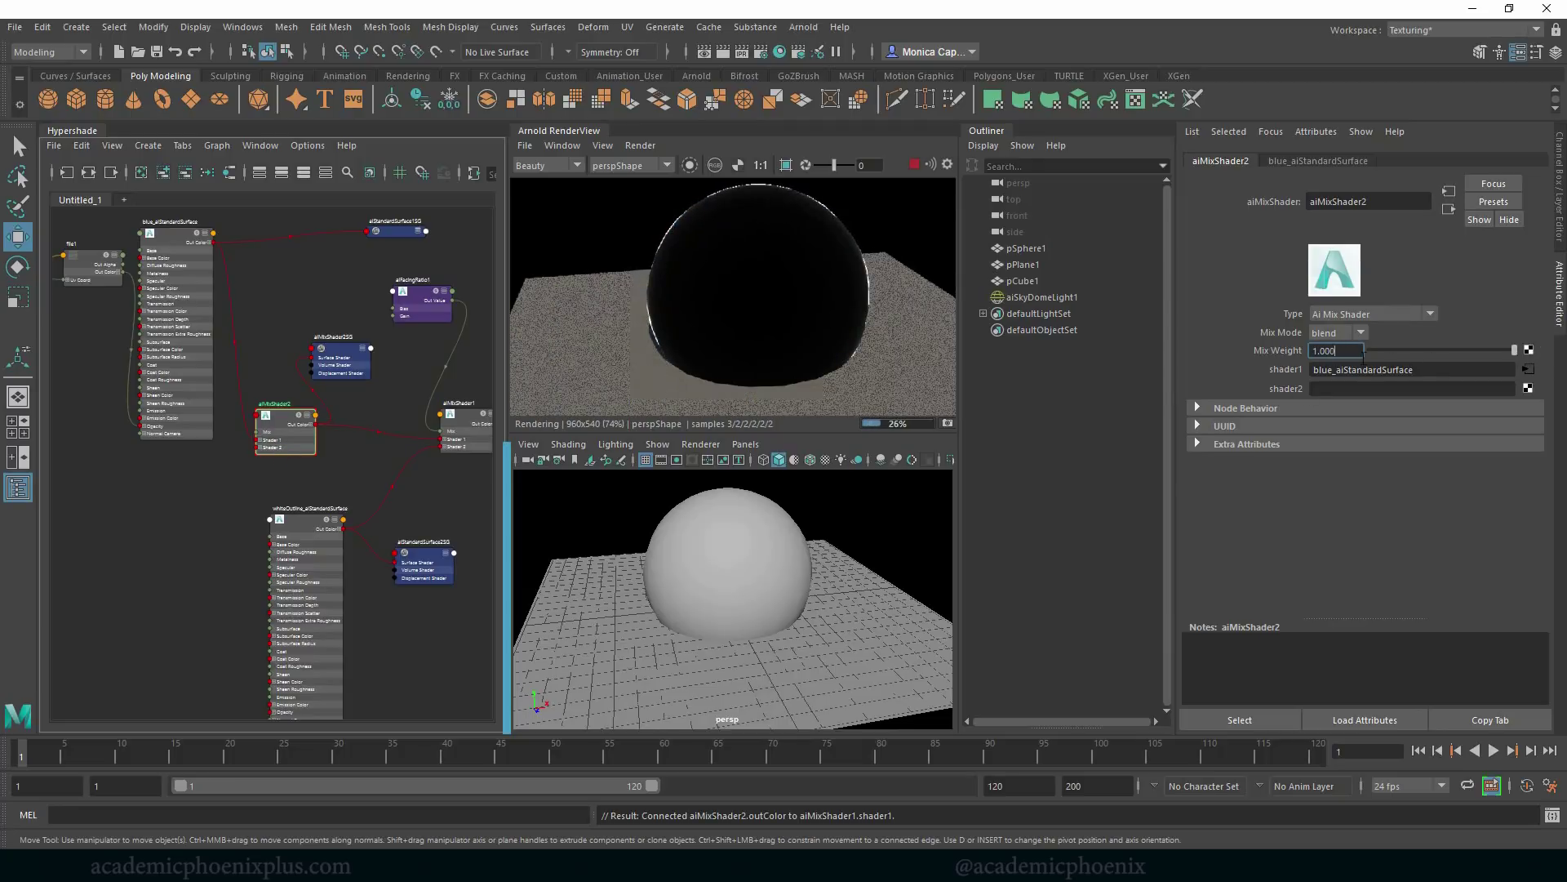
pyautogui.moveTo(1483, 349); pyautogui.dragTo(1417, 353)
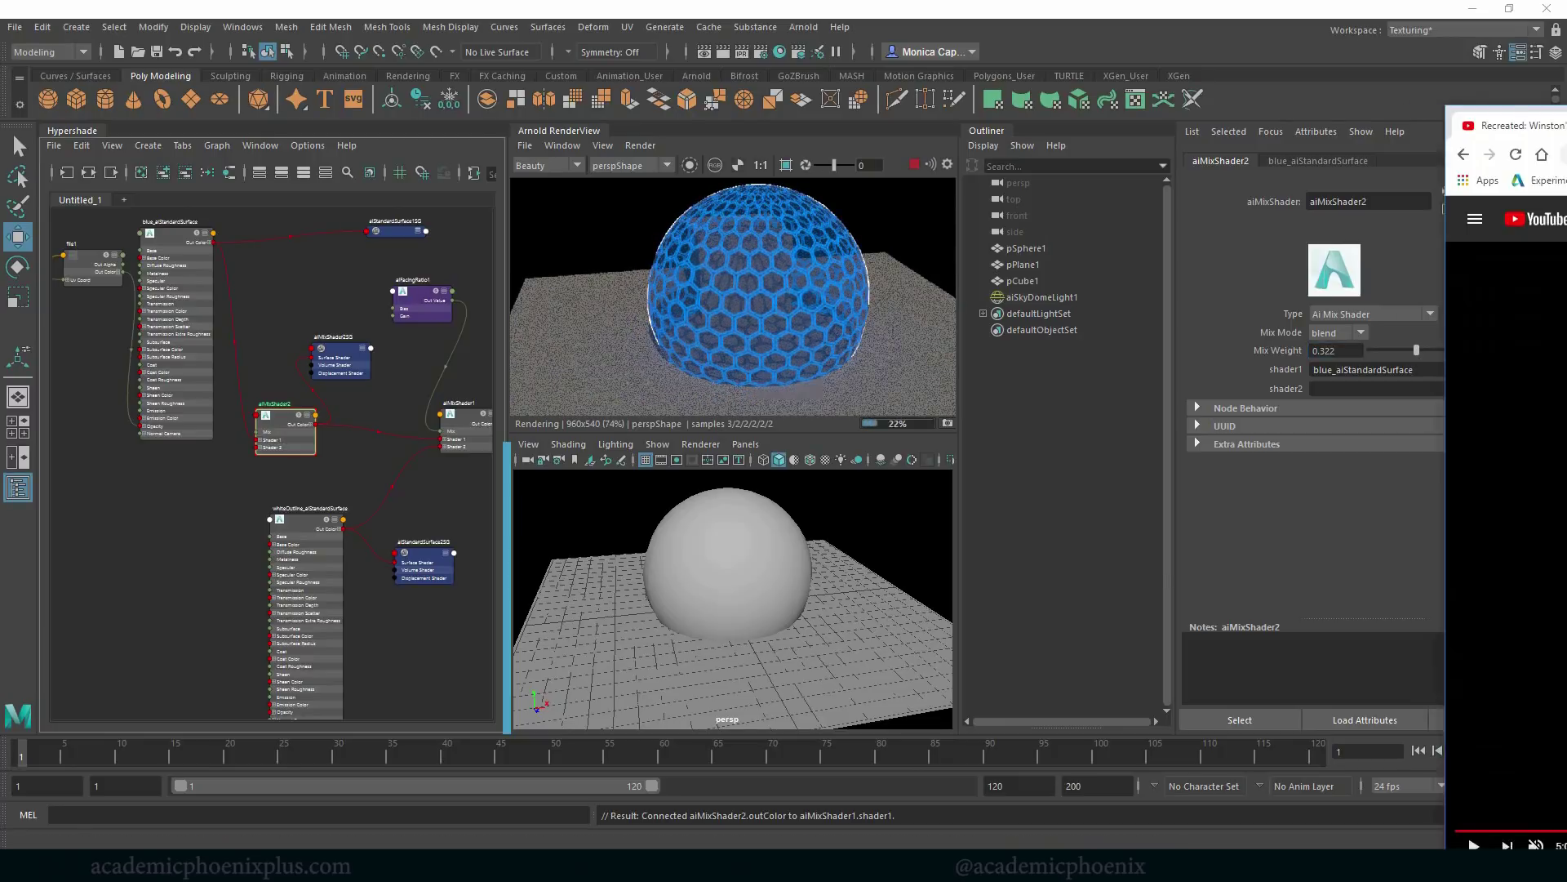
# Examine the Winston's shield reference video in the browser and return to Maya.
pyautogui.moveTo(1566, 110); pyautogui.dragTo(1121, 101)
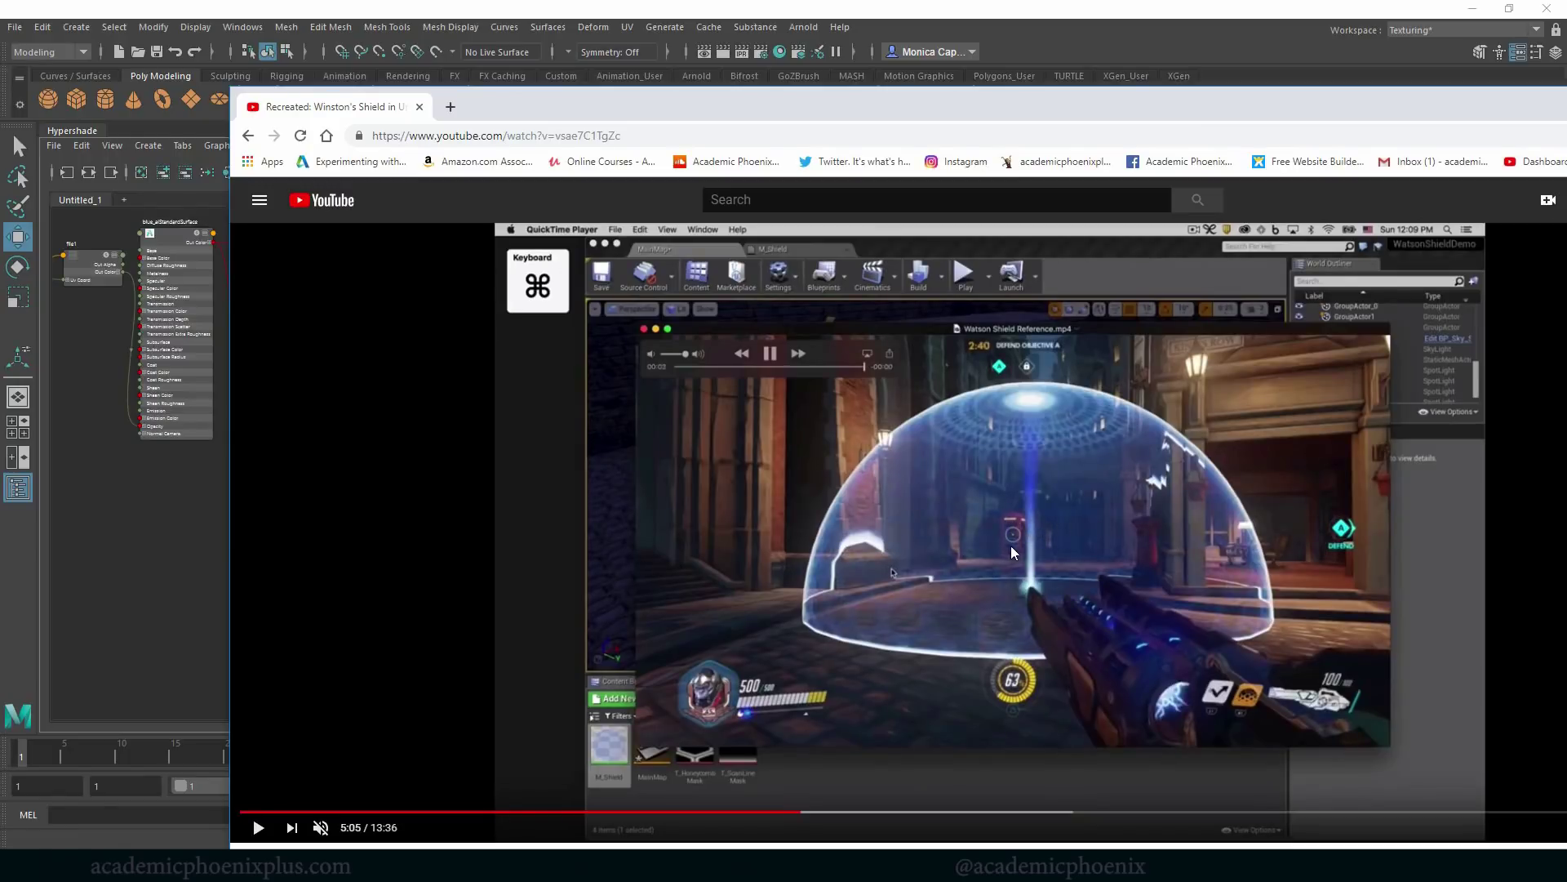
pyautogui.moveTo(1298, 111); pyautogui.dragTo(1566, 110)
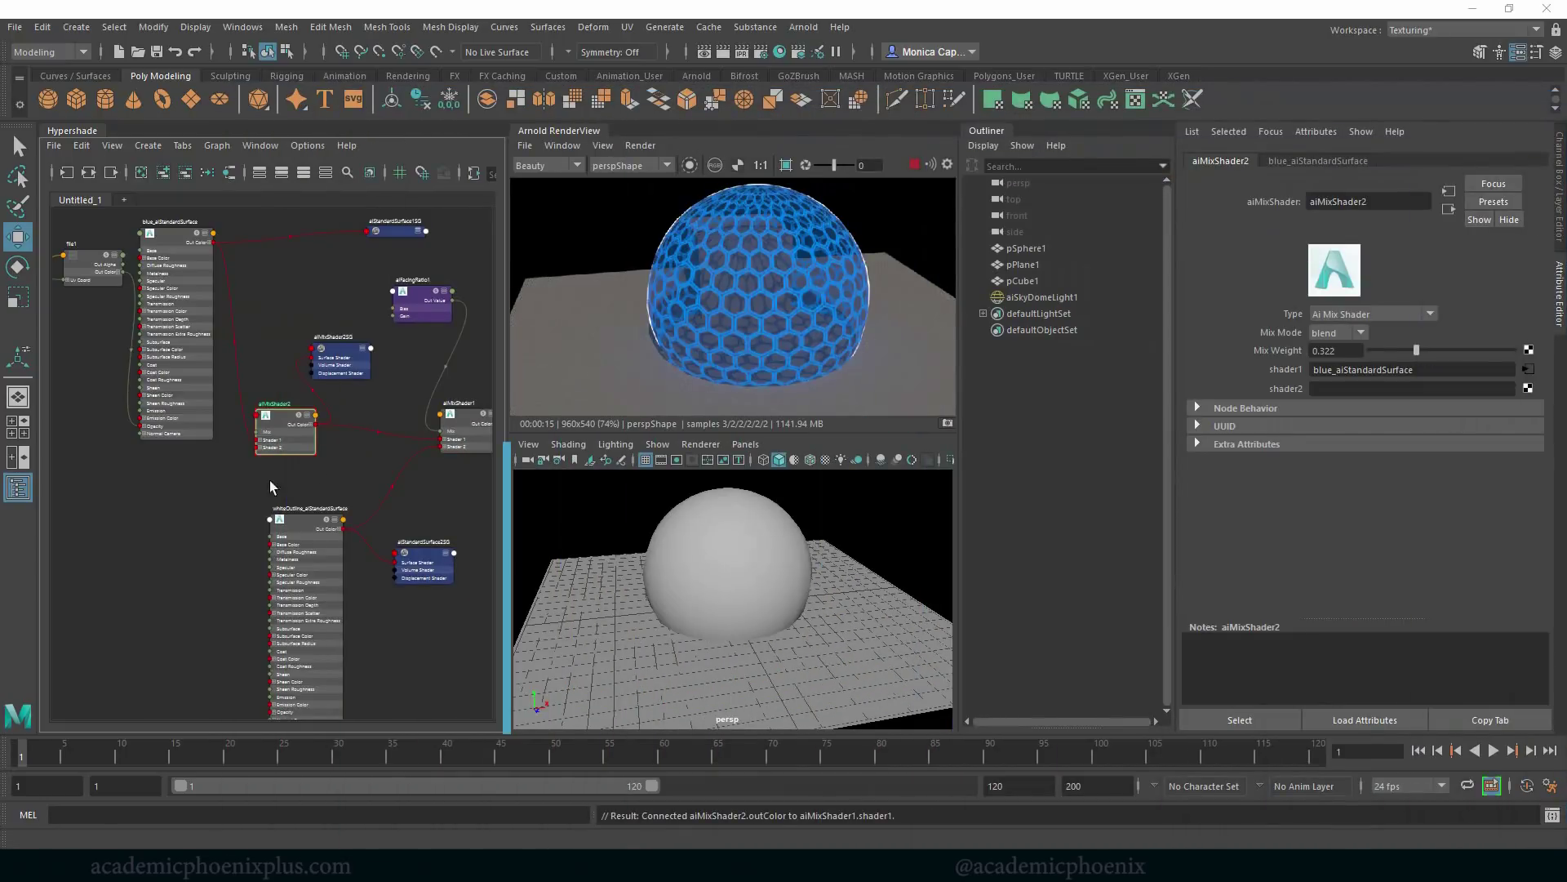
# Duplicate the blue_aiStandardSurface material.
pyautogui.click(197, 391)
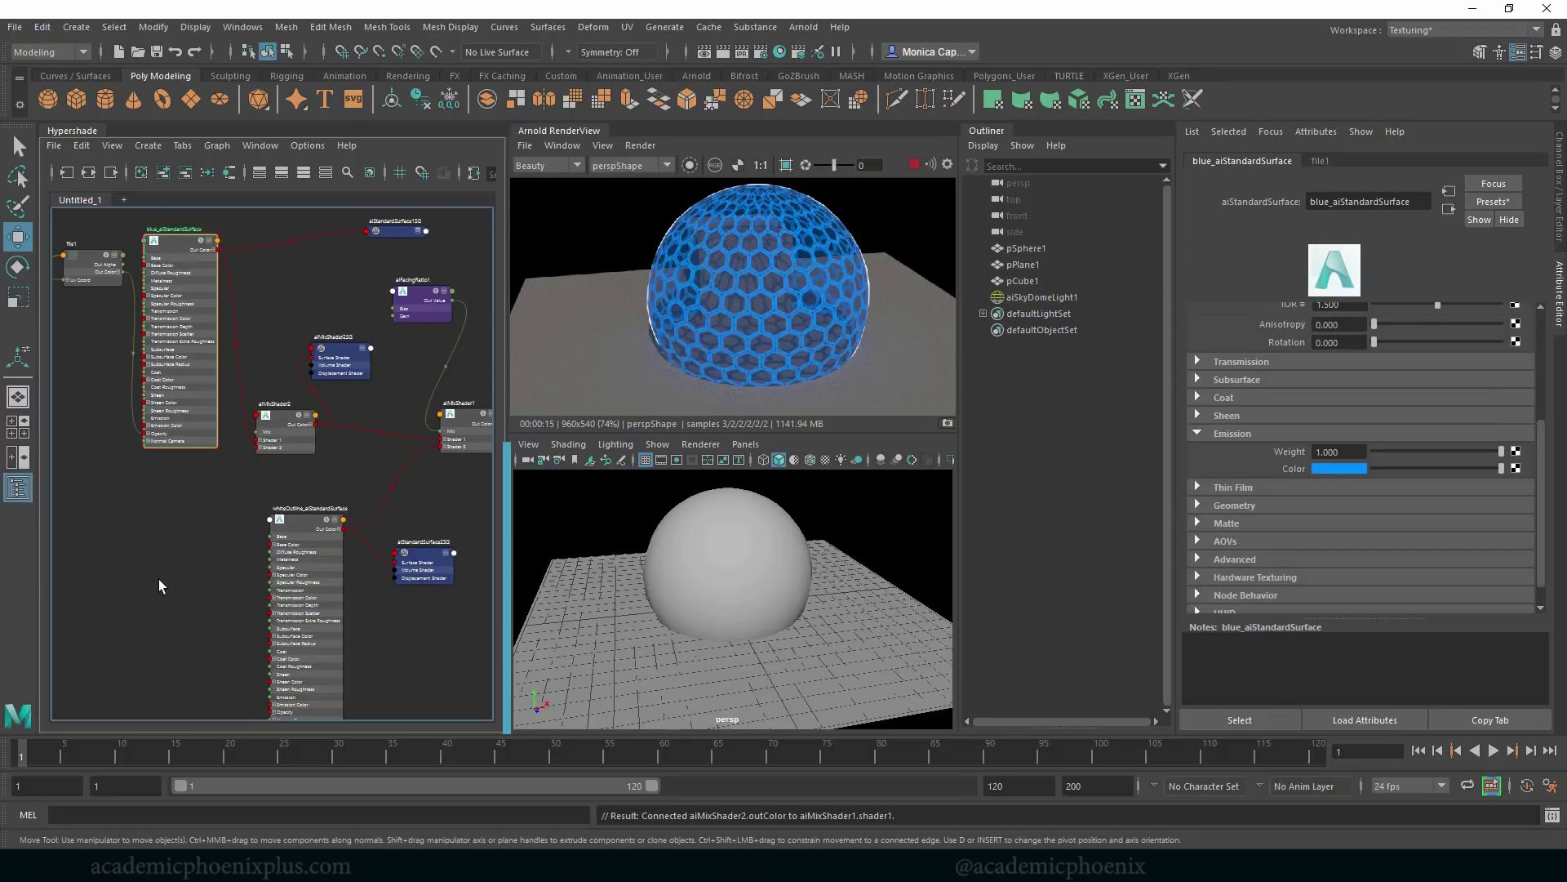
pyautogui.hotkey('ctrl', 'c')
pyautogui.click(82, 145)
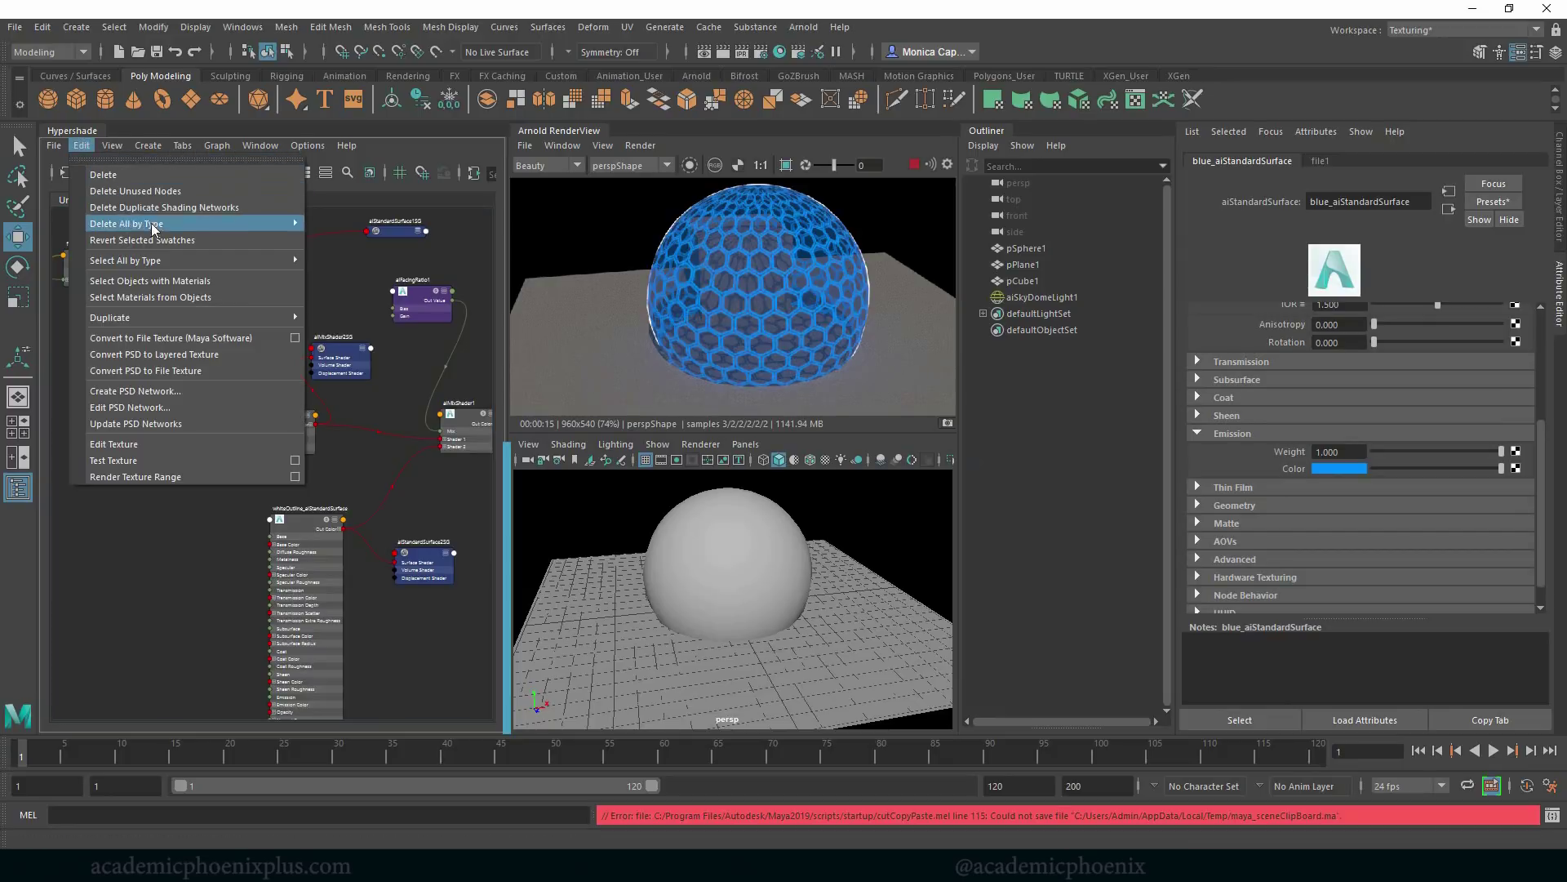
pyautogui.moveTo(169, 319)
pyautogui.click(400, 335)
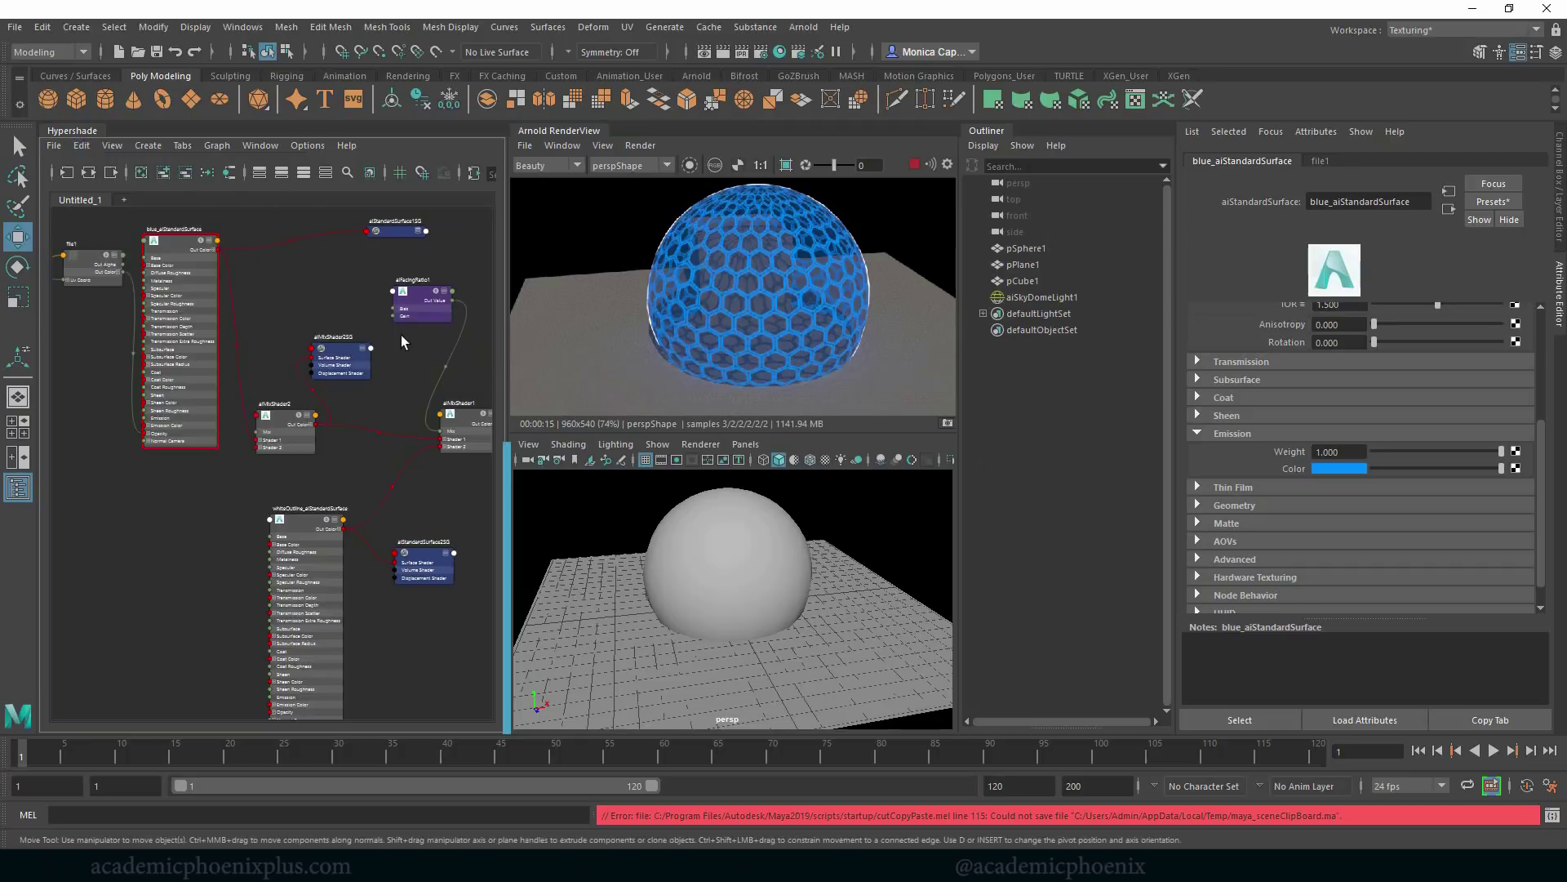
# Connect the duplicate blue_aiStandardSurface1's Out Color to shader2 of aiMixShader2 and set the Mix Weight to 1.
pyautogui.click(158, 496)
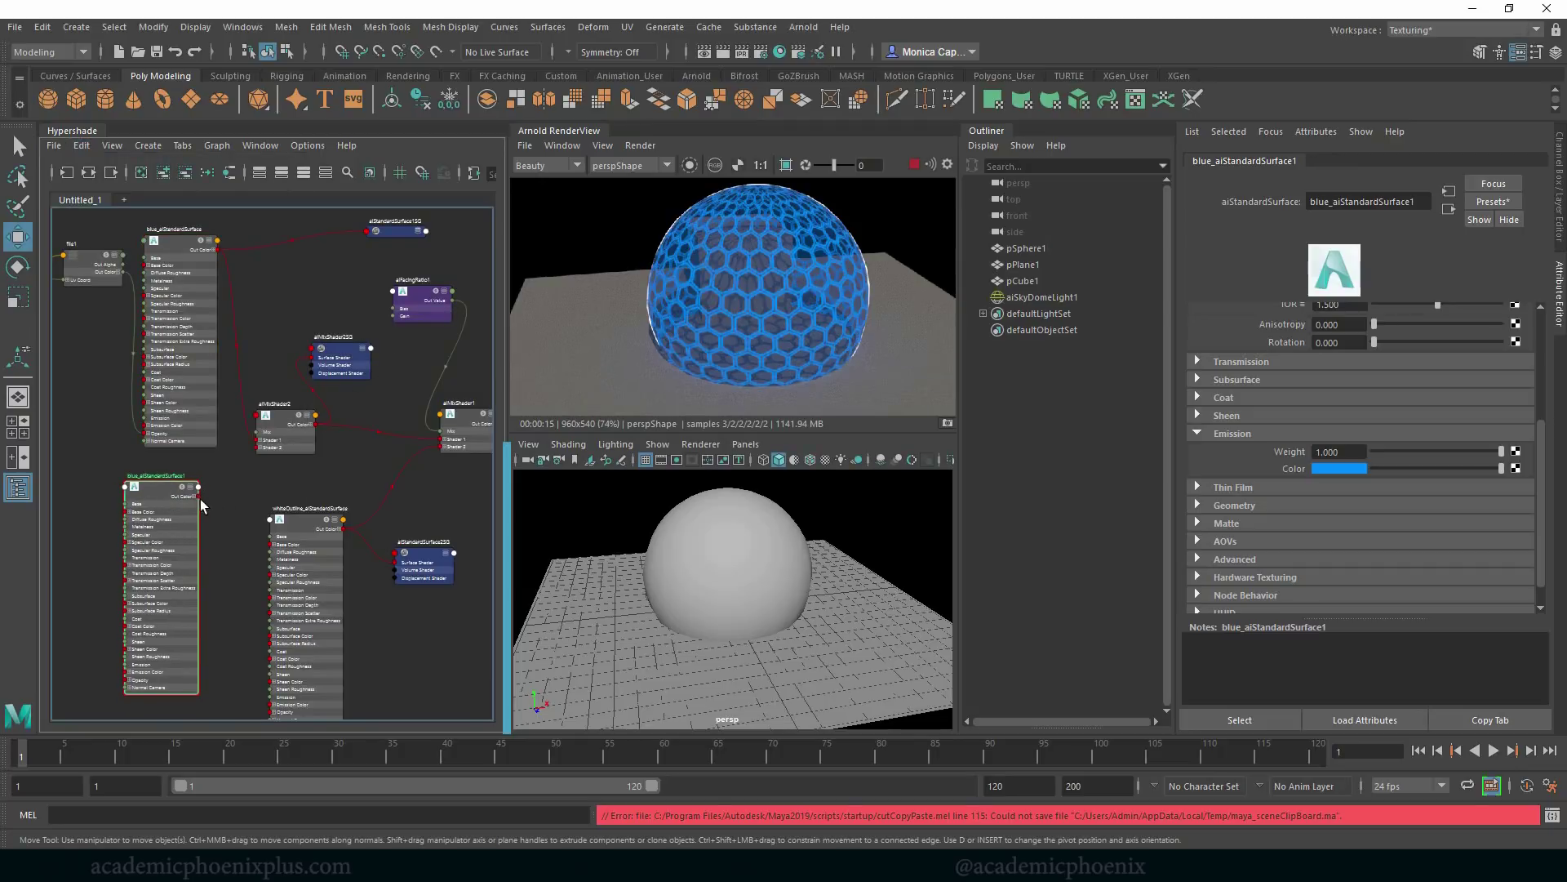
pyautogui.moveTo(256, 448); pyautogui.dragTo(259, 448)
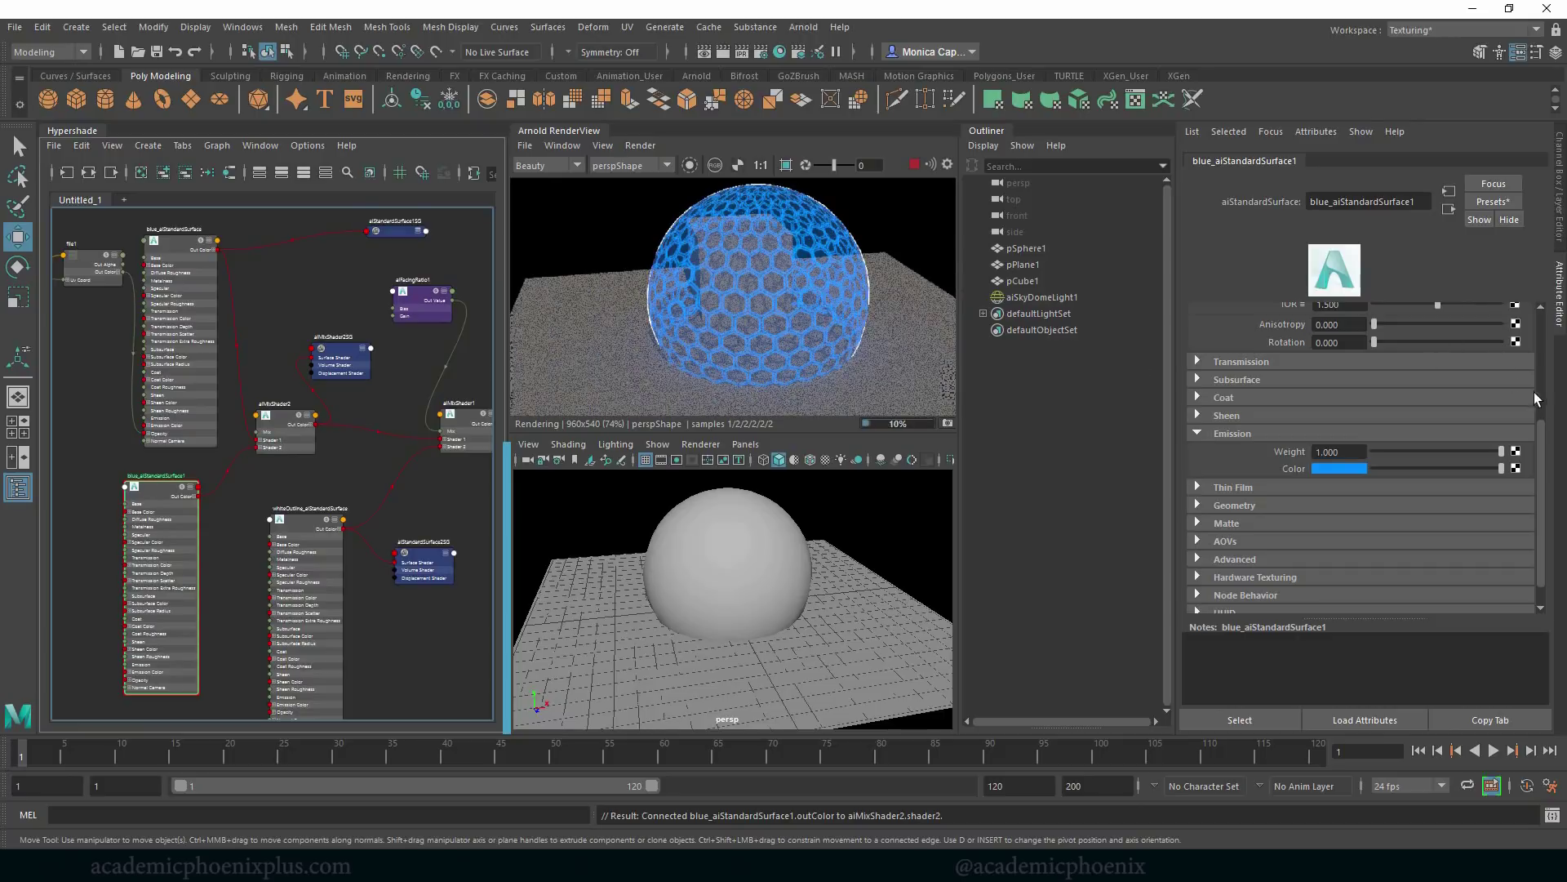
pyautogui.click(288, 421)
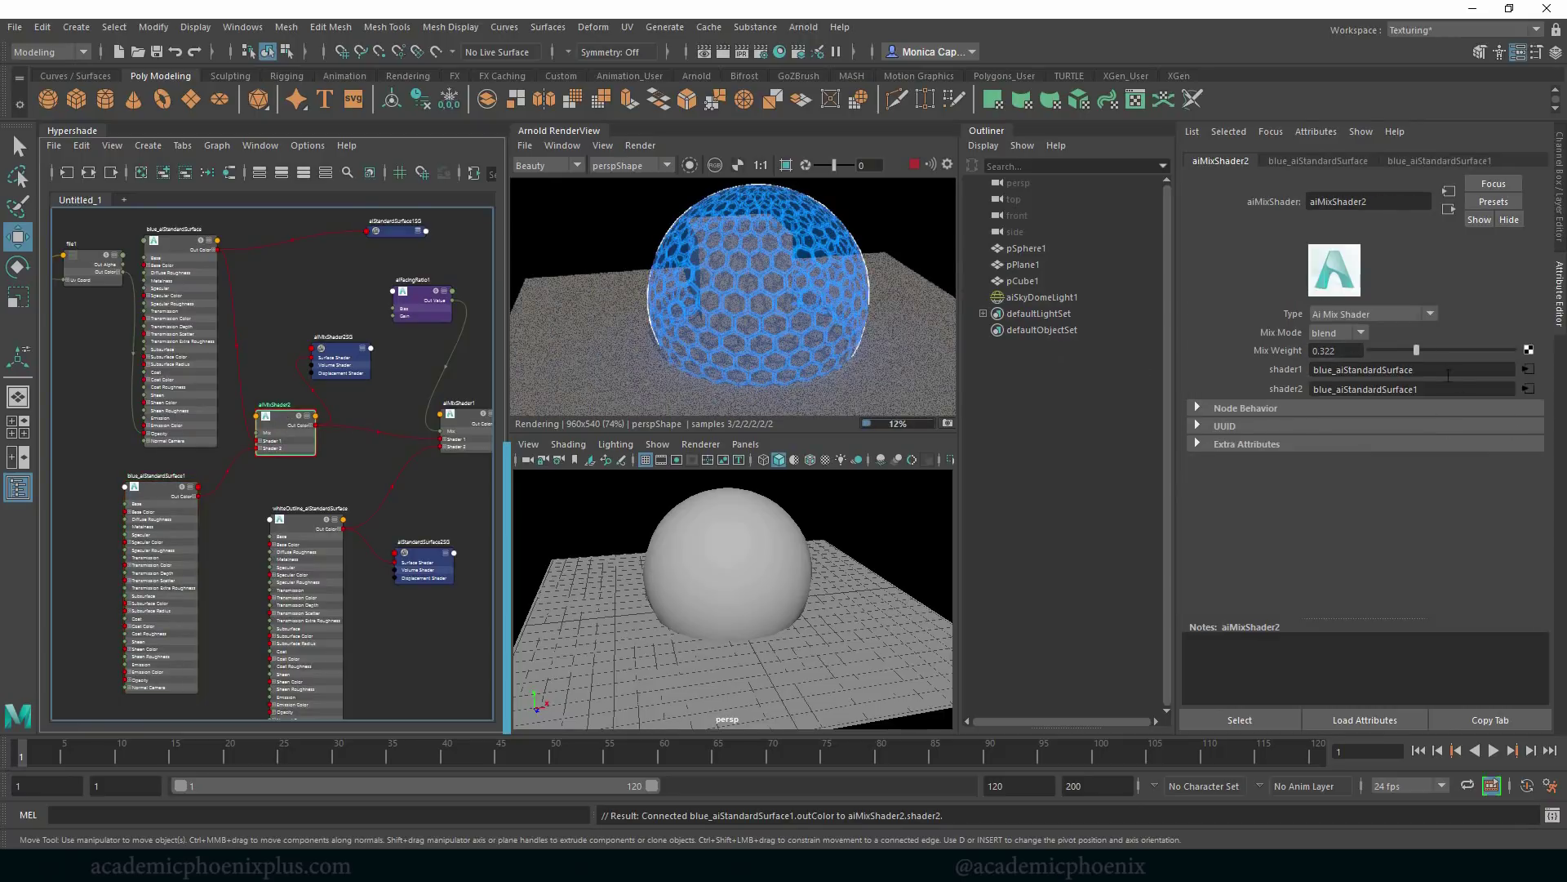
pyautogui.moveTo(1424, 356); pyautogui.dragTo(1525, 350)
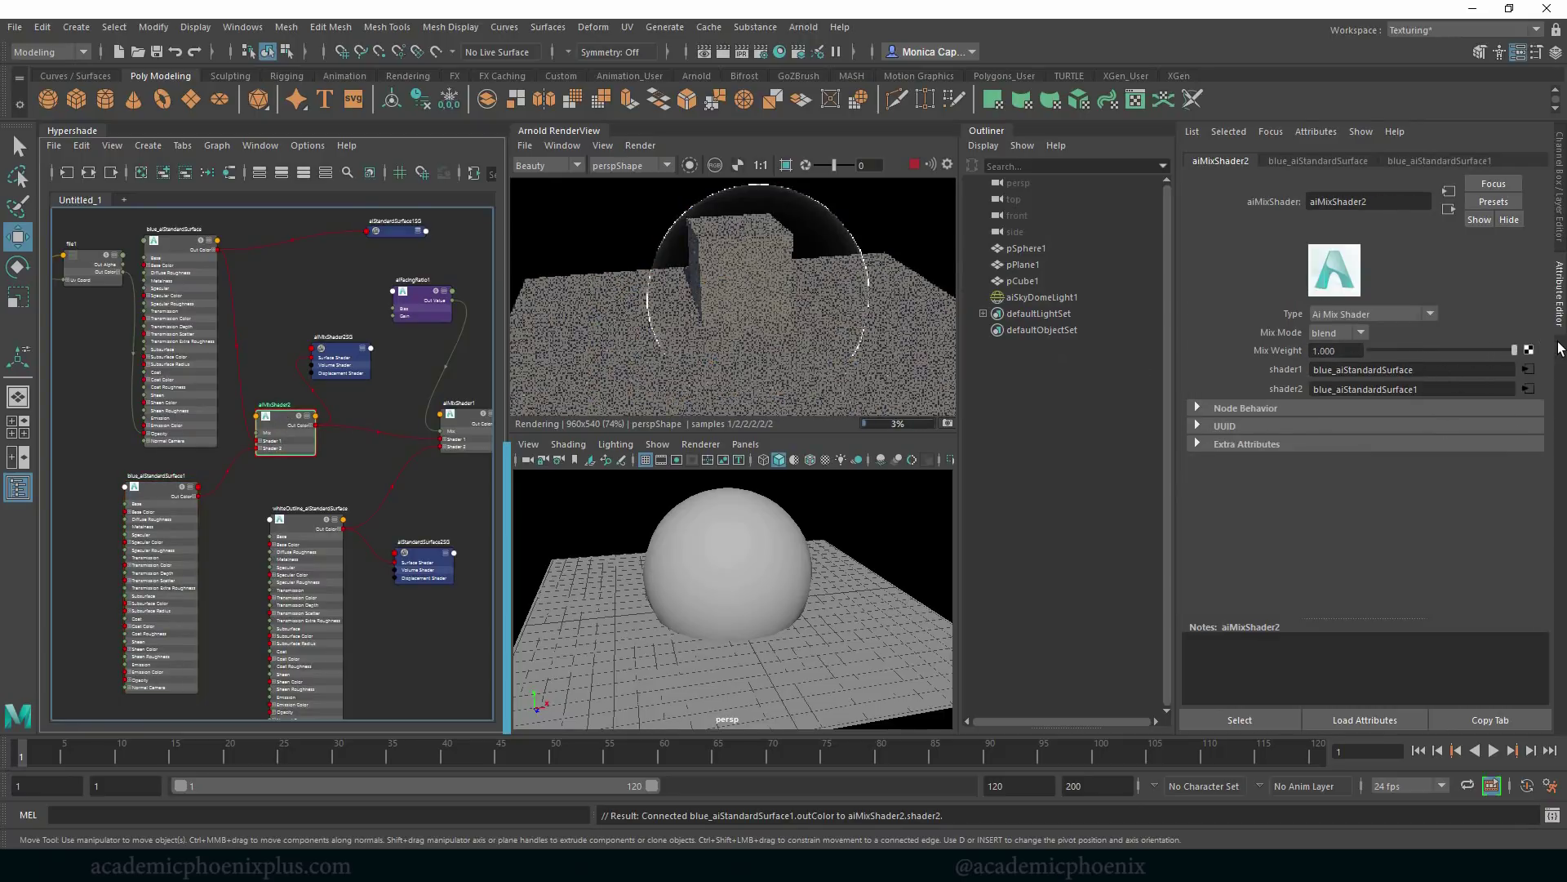
# Raise the Geometry Opacity of blue_aiStandardSurface1 to a mid grey for a semi-transparent blue fill.
pyautogui.click(159, 486)
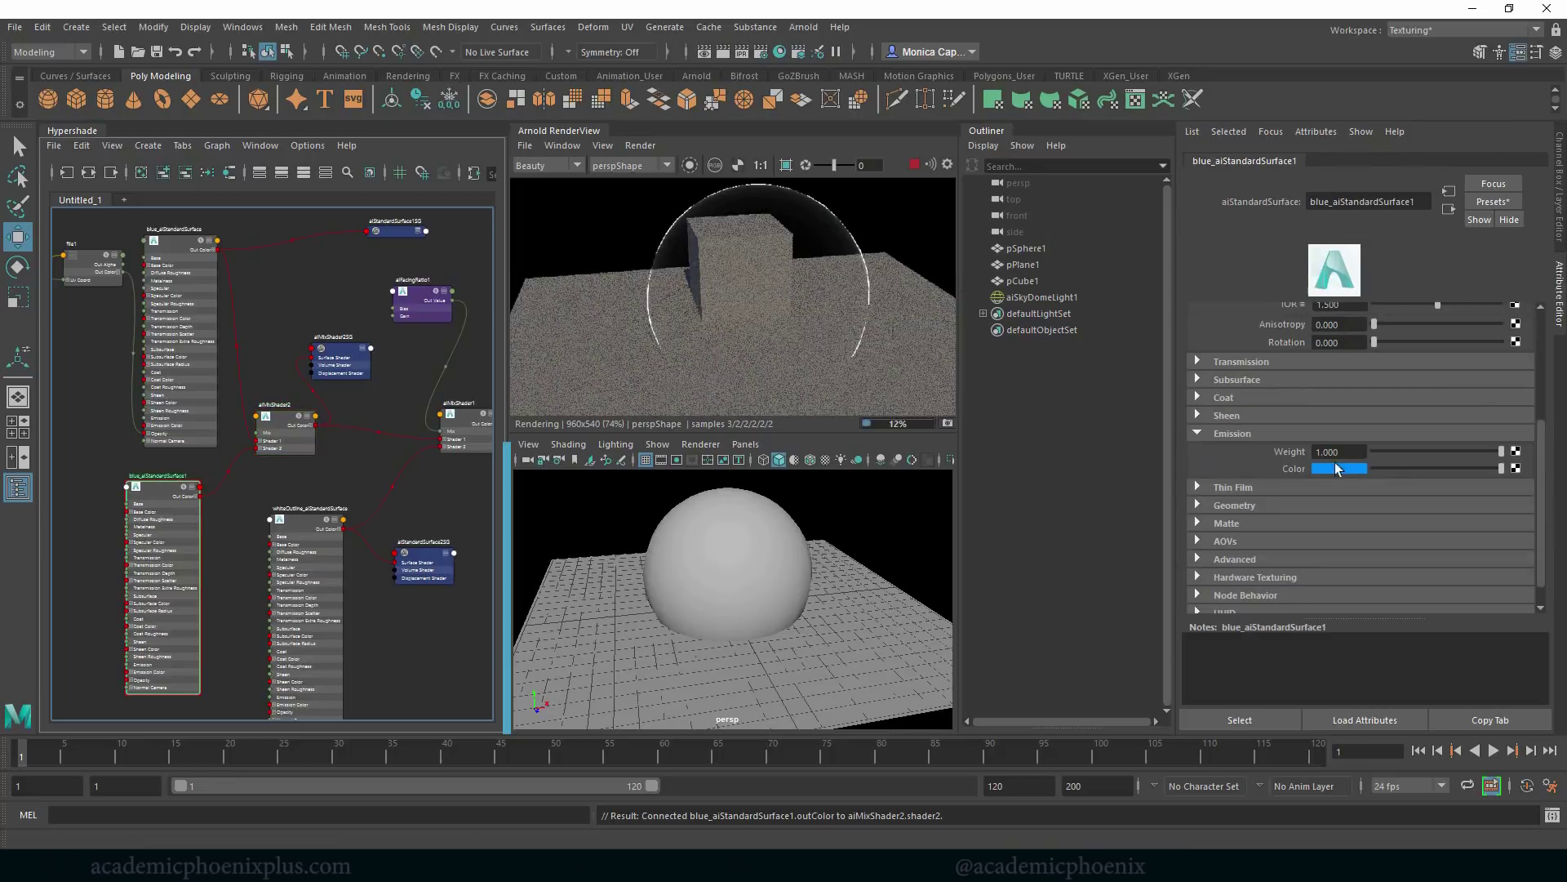
pyautogui.scroll(-3, 1531, 480)
pyautogui.scroll(4, 1535, 485)
pyautogui.scroll(-2, 1543, 492)
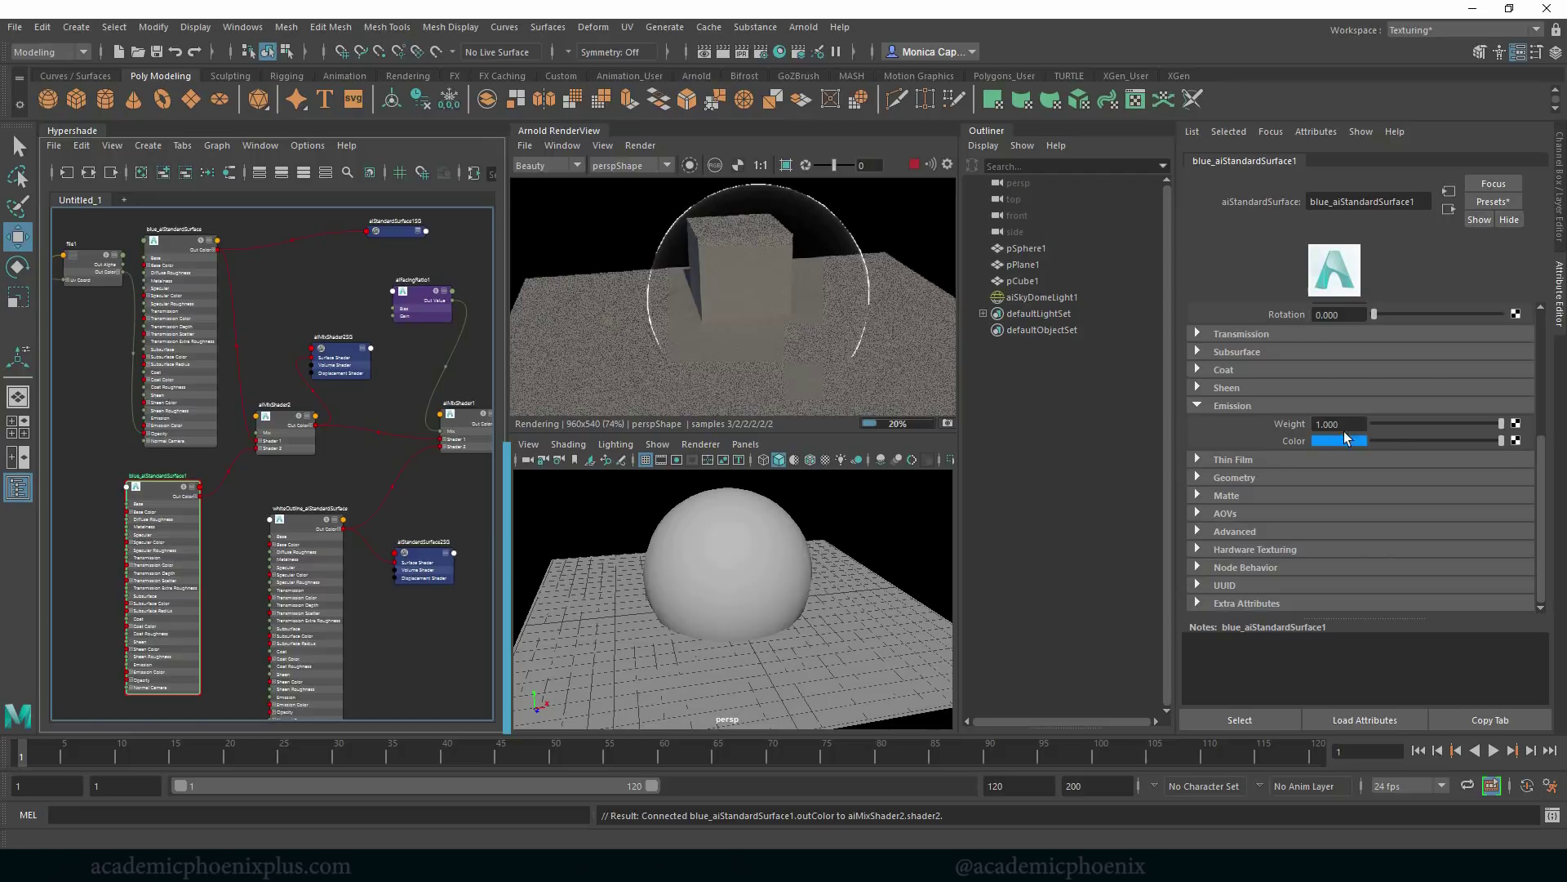
pyautogui.click(1251, 477)
pyautogui.moveTo(1389, 513); pyautogui.dragTo(1422, 510)
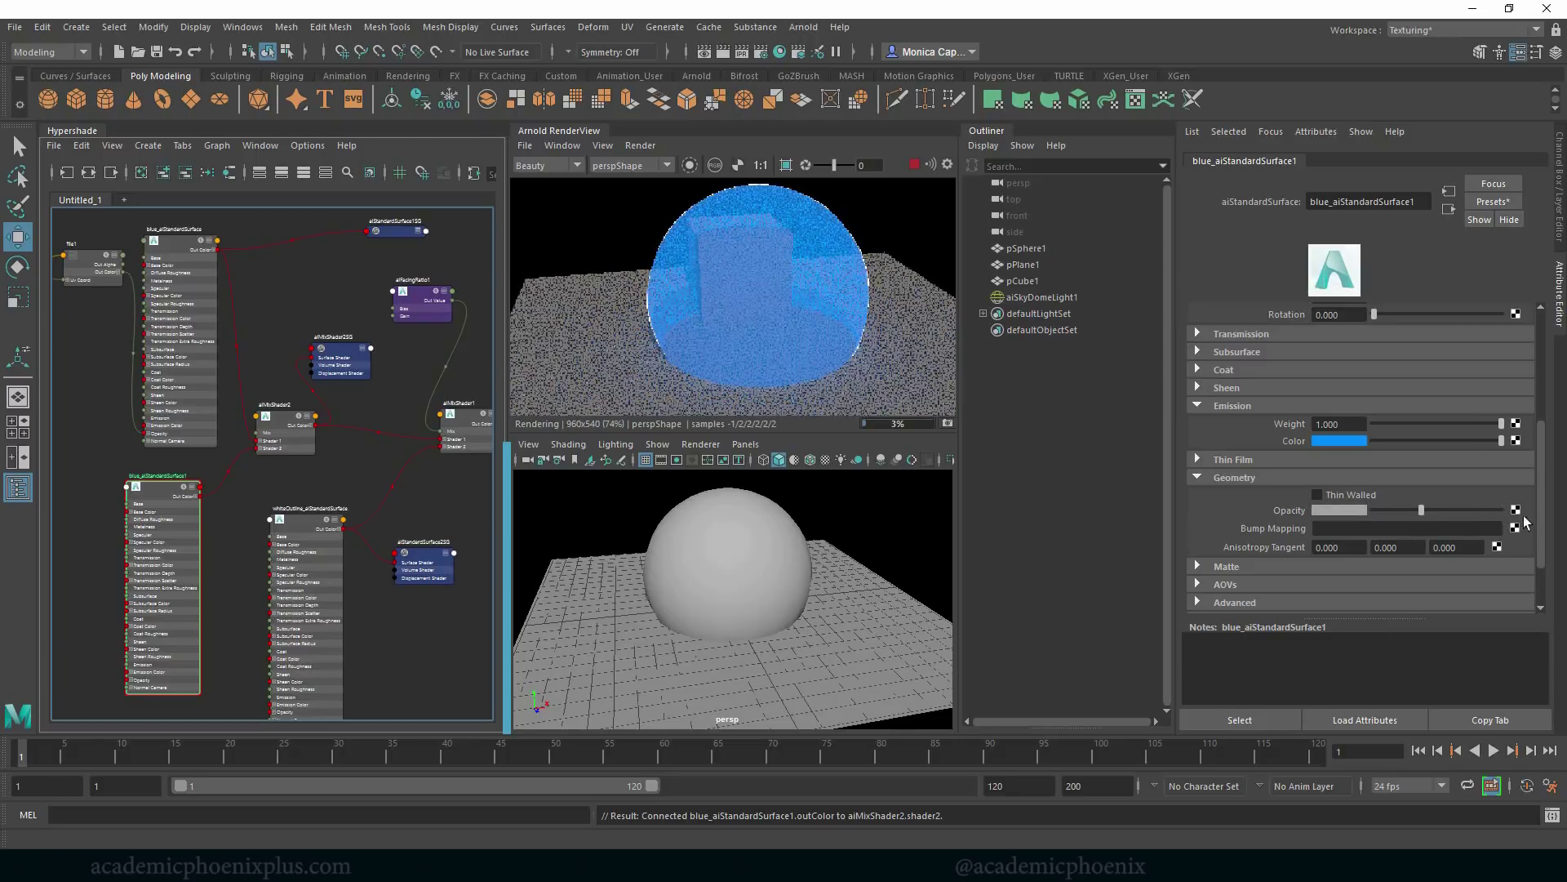
# Line up the blue_aiStandardSurface1 node below the original blue material and lower aiMixShader2's Mix Weight to 0.103.
pyautogui.scroll(5, 1543, 518)
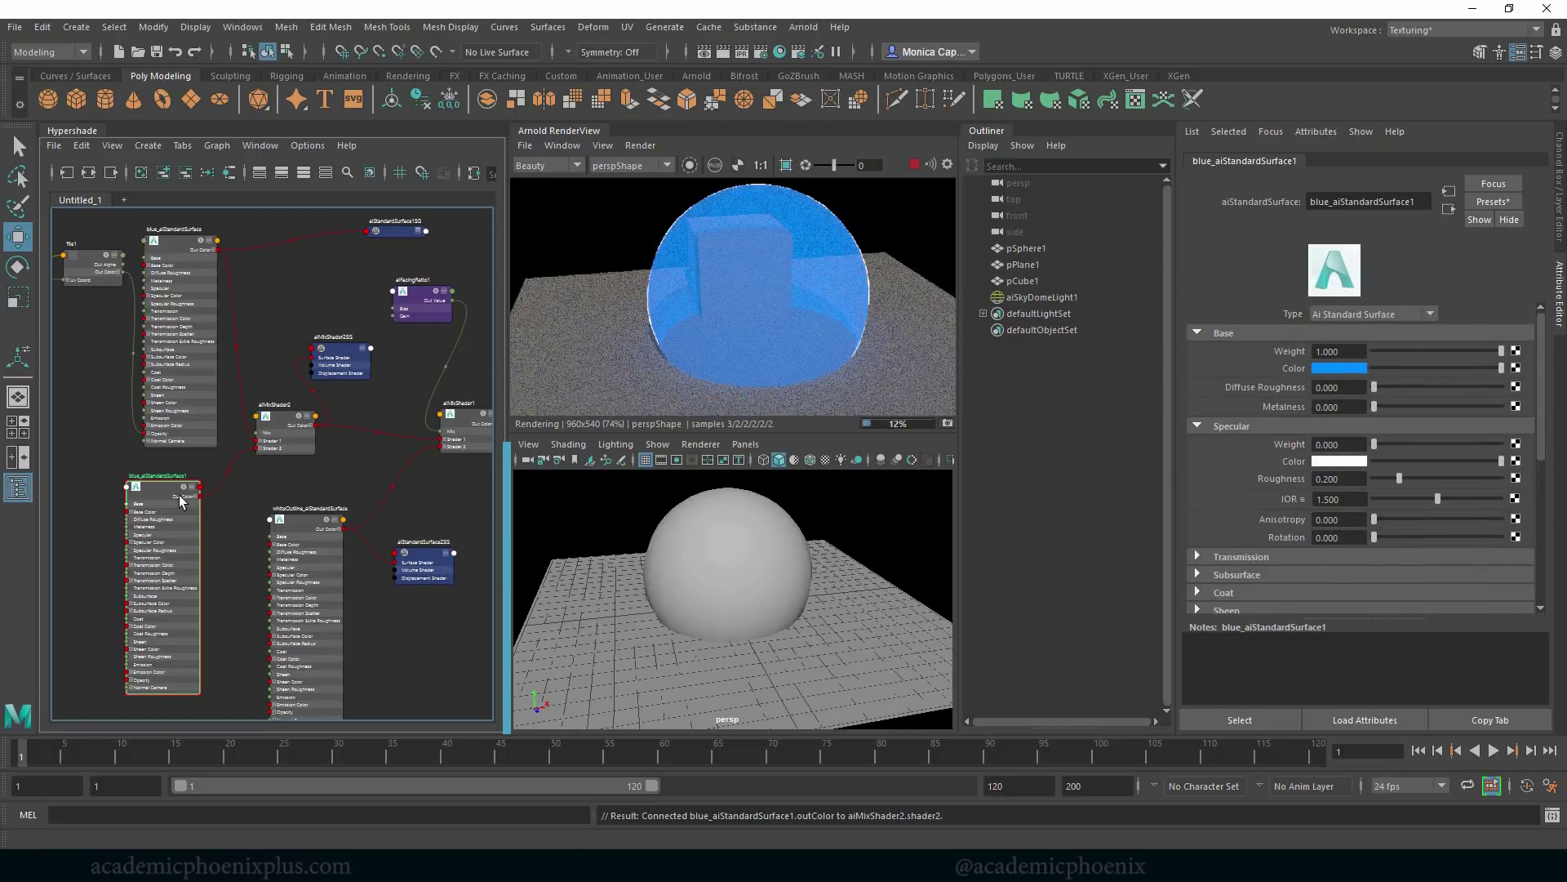
pyautogui.moveTo(180, 496); pyautogui.dragTo(189, 494)
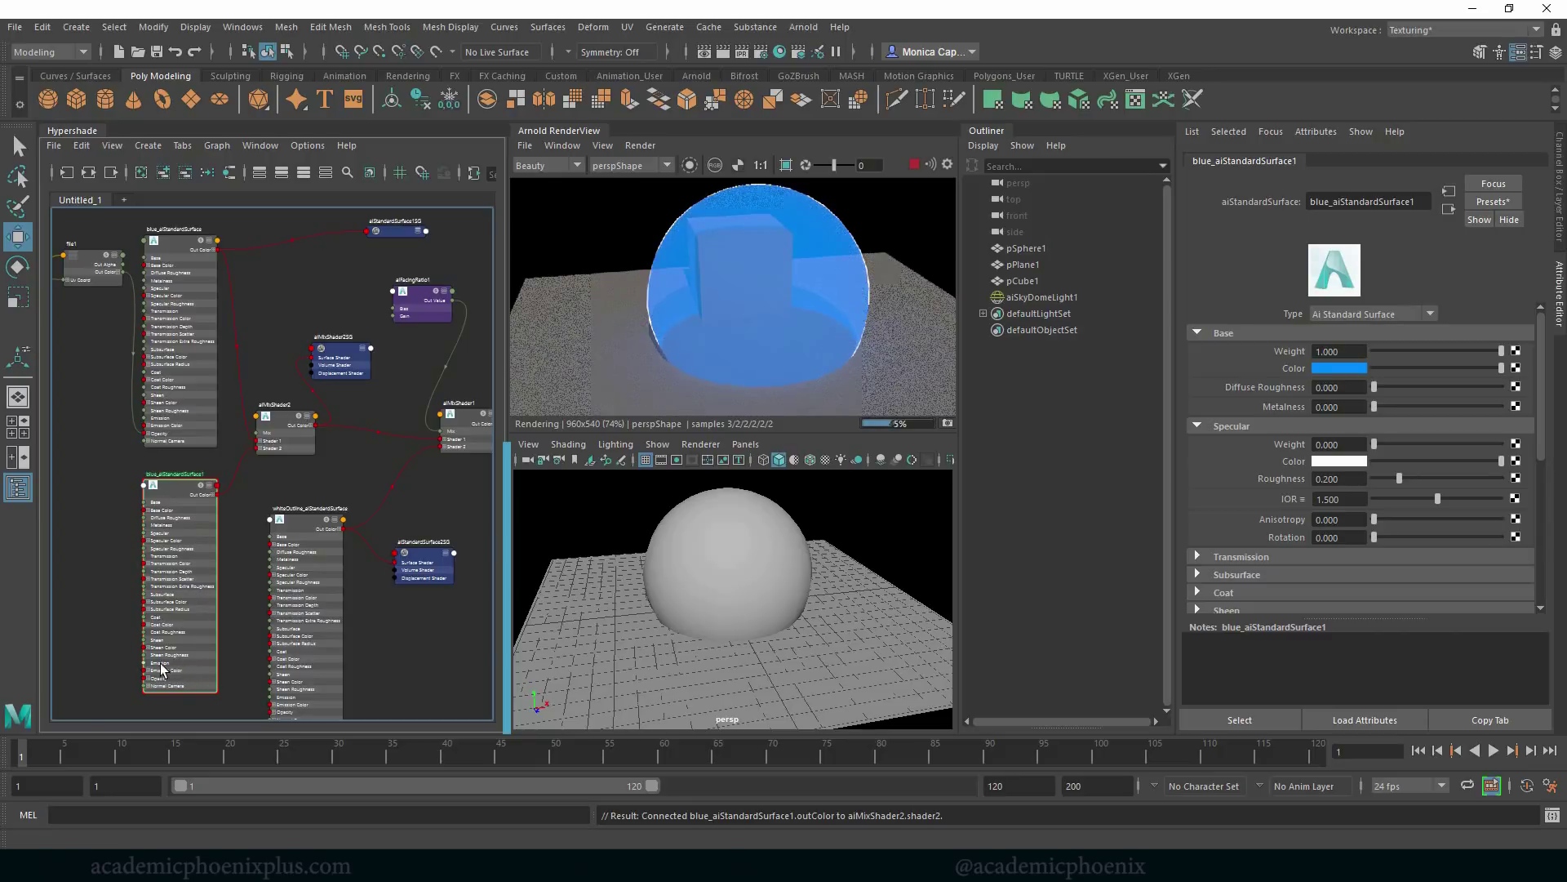
pyautogui.moveTo(158, 488); pyautogui.dragTo(152, 488)
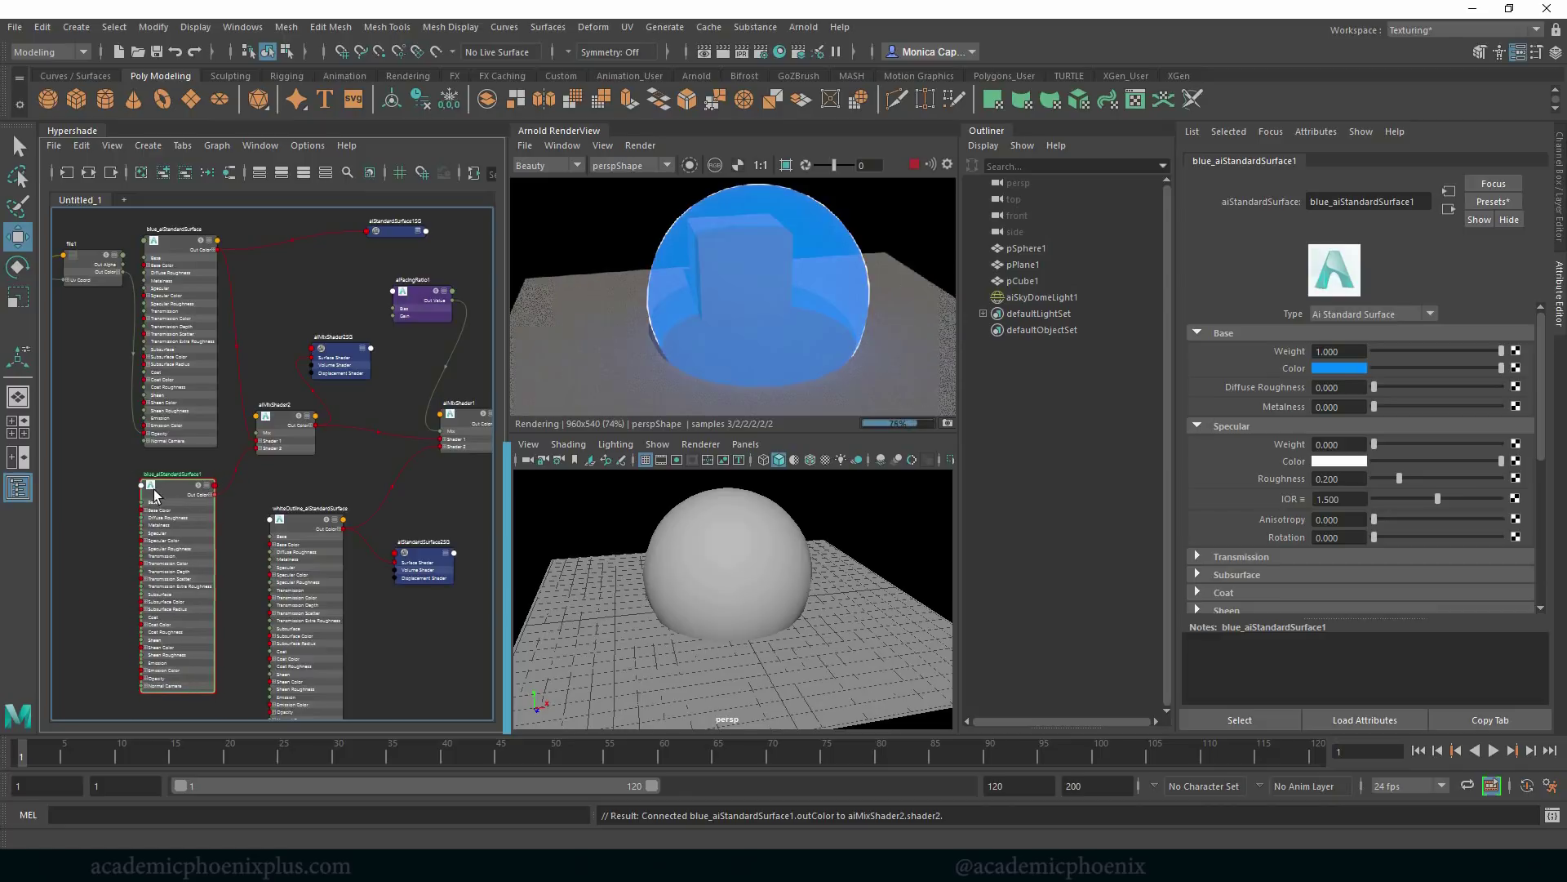
pyautogui.click(291, 439)
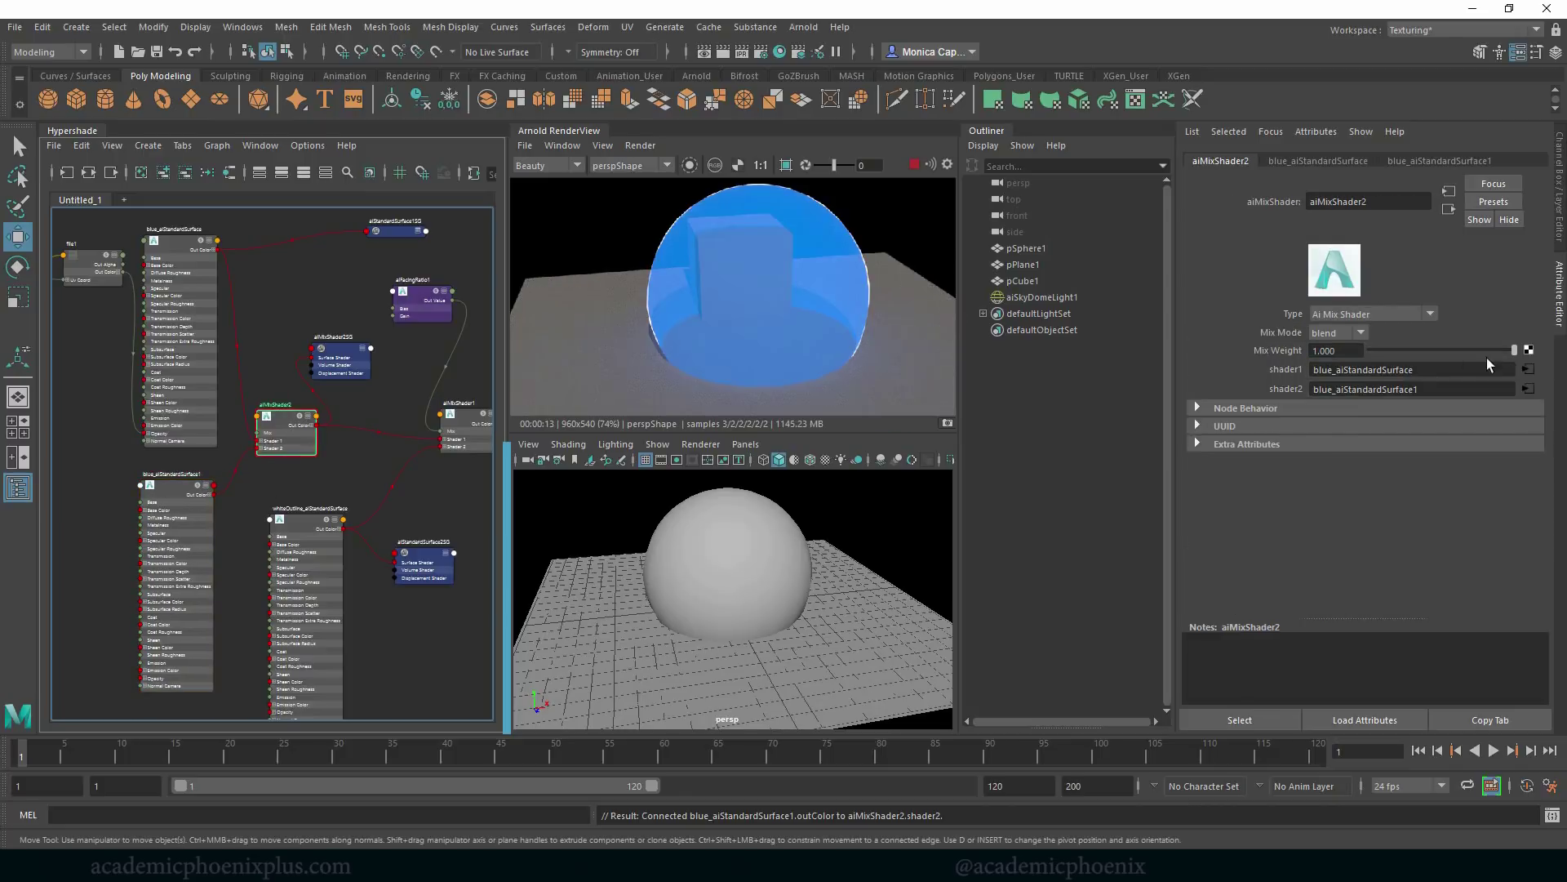
pyautogui.moveTo(1511, 349); pyautogui.dragTo(1383, 350)
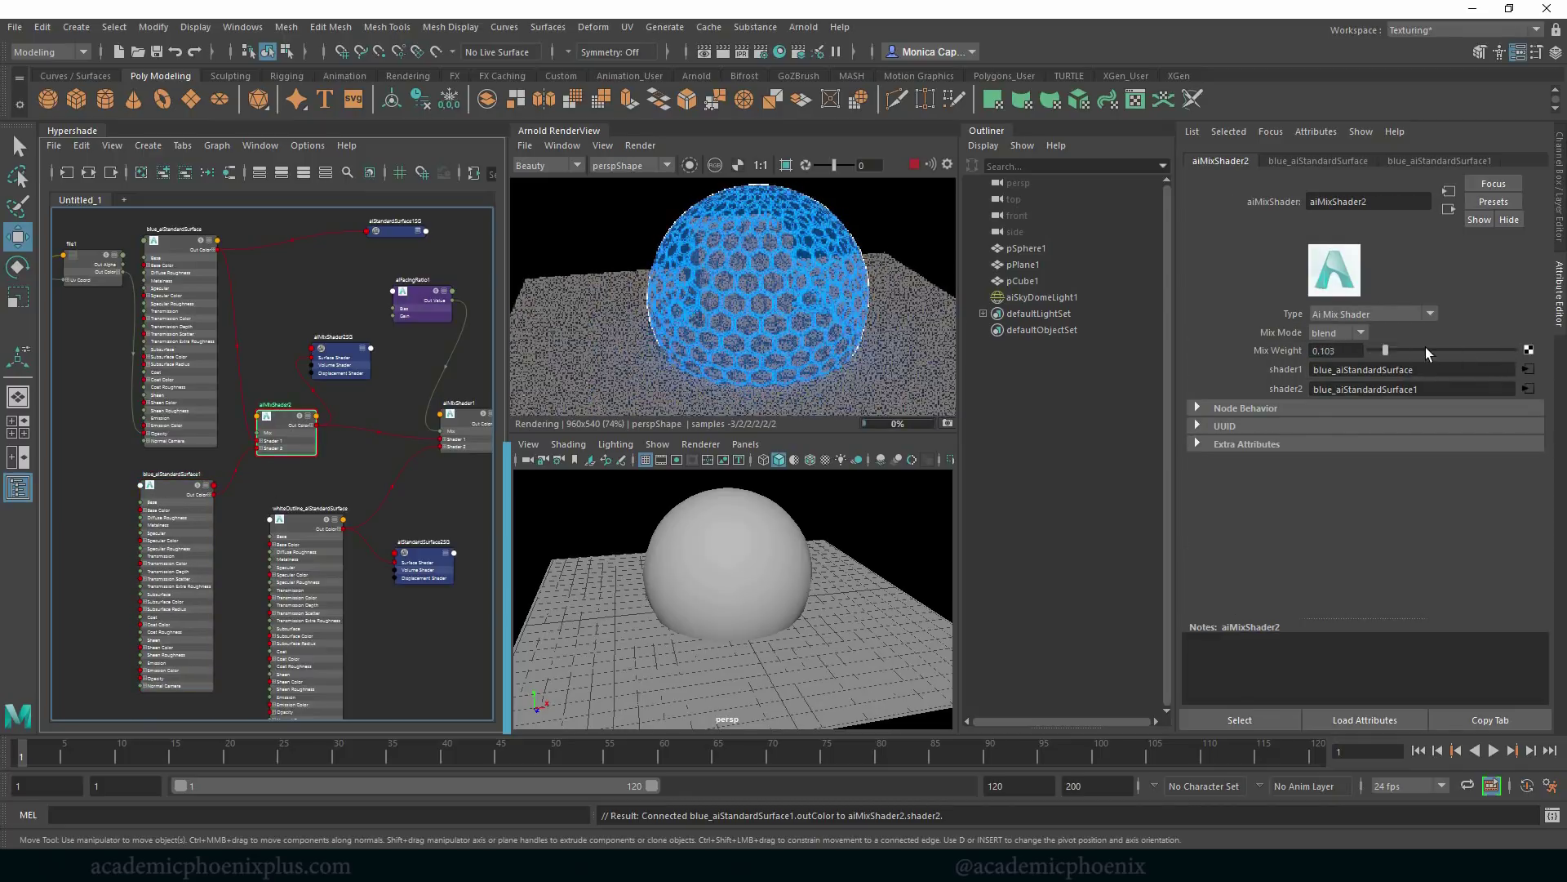
# Create a new file texture node in the Hypershade graph.
pyautogui.click(370, 479)
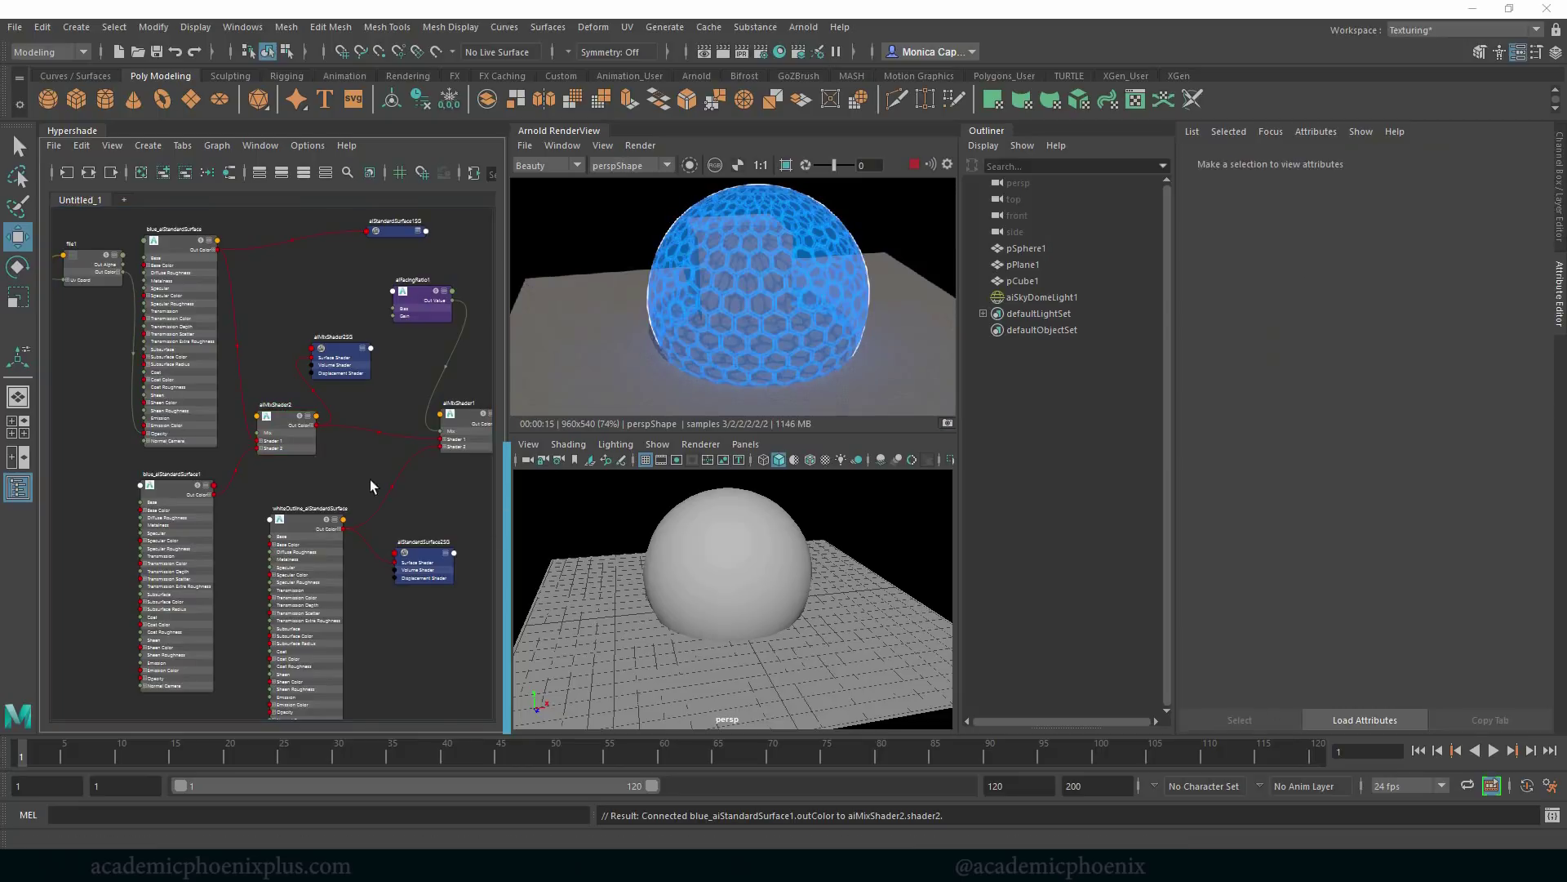
pyautogui.press('Tab')
pyautogui.write('fo')
pyautogui.press('BackSpace')
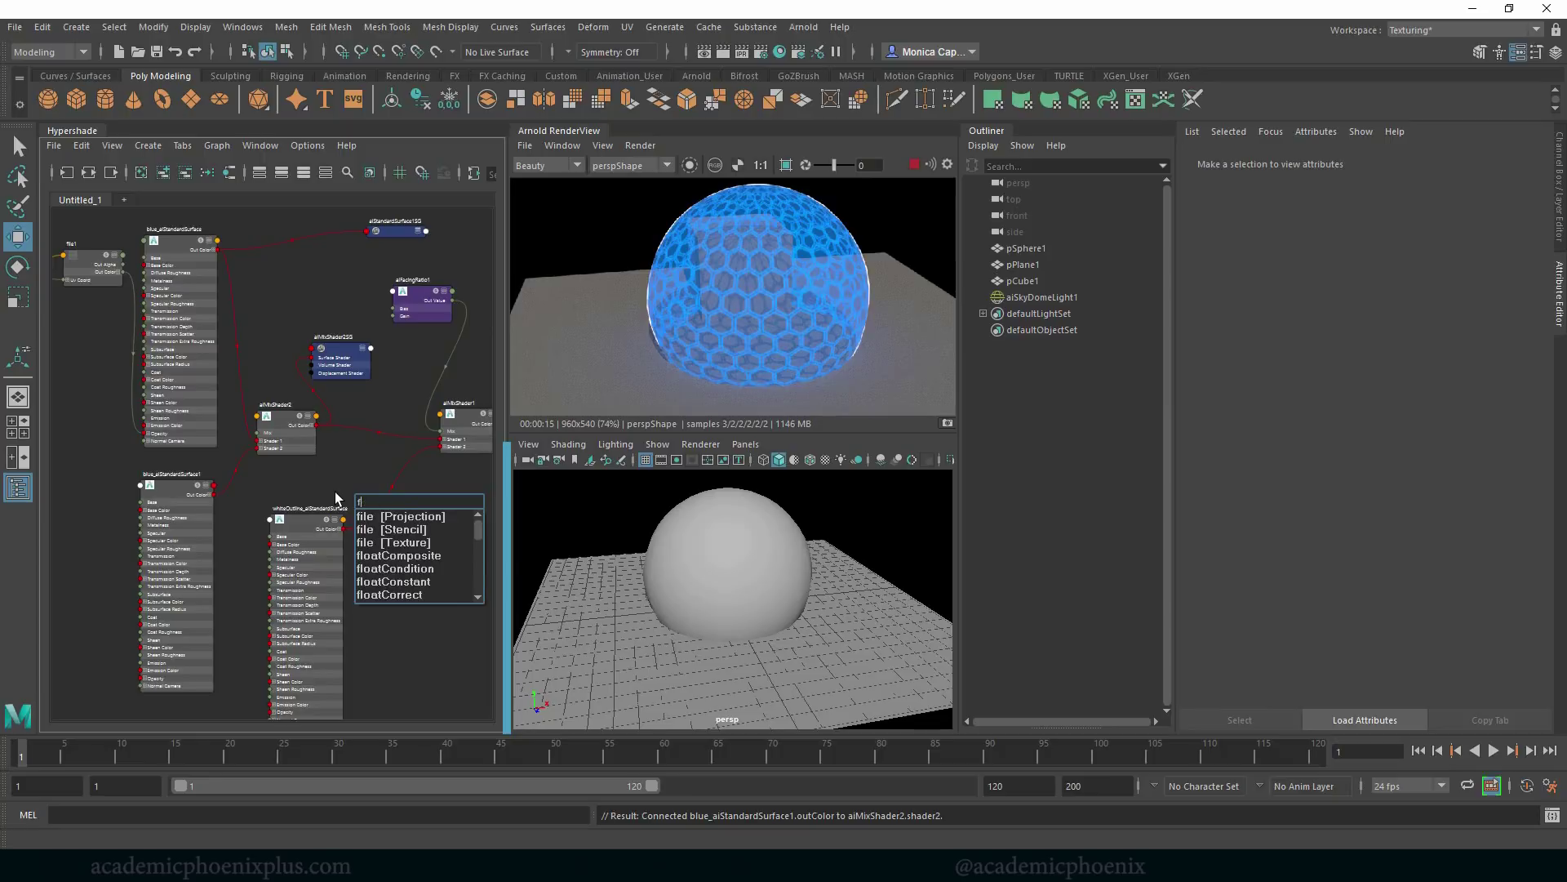
pyautogui.write('i')
pyautogui.press('Down')
pyautogui.press('Down')
pyautogui.press('Down')
pyautogui.press('Return')
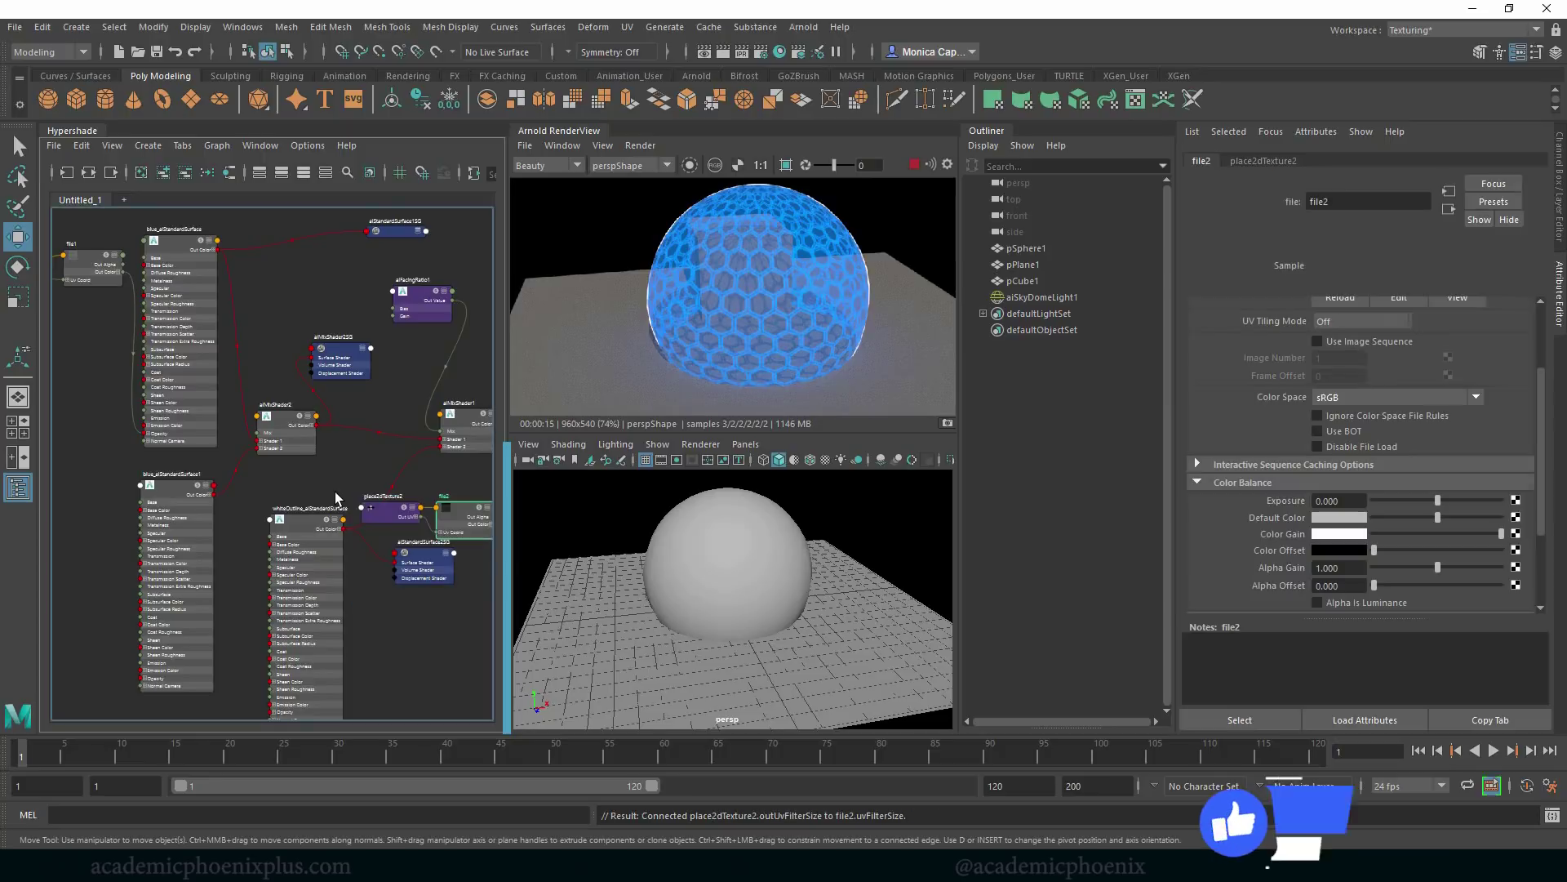
# Load T_ScanLineMask.TGA from the sourceimages folder as the image of file2.
pyautogui.scroll(3, 1517, 356)
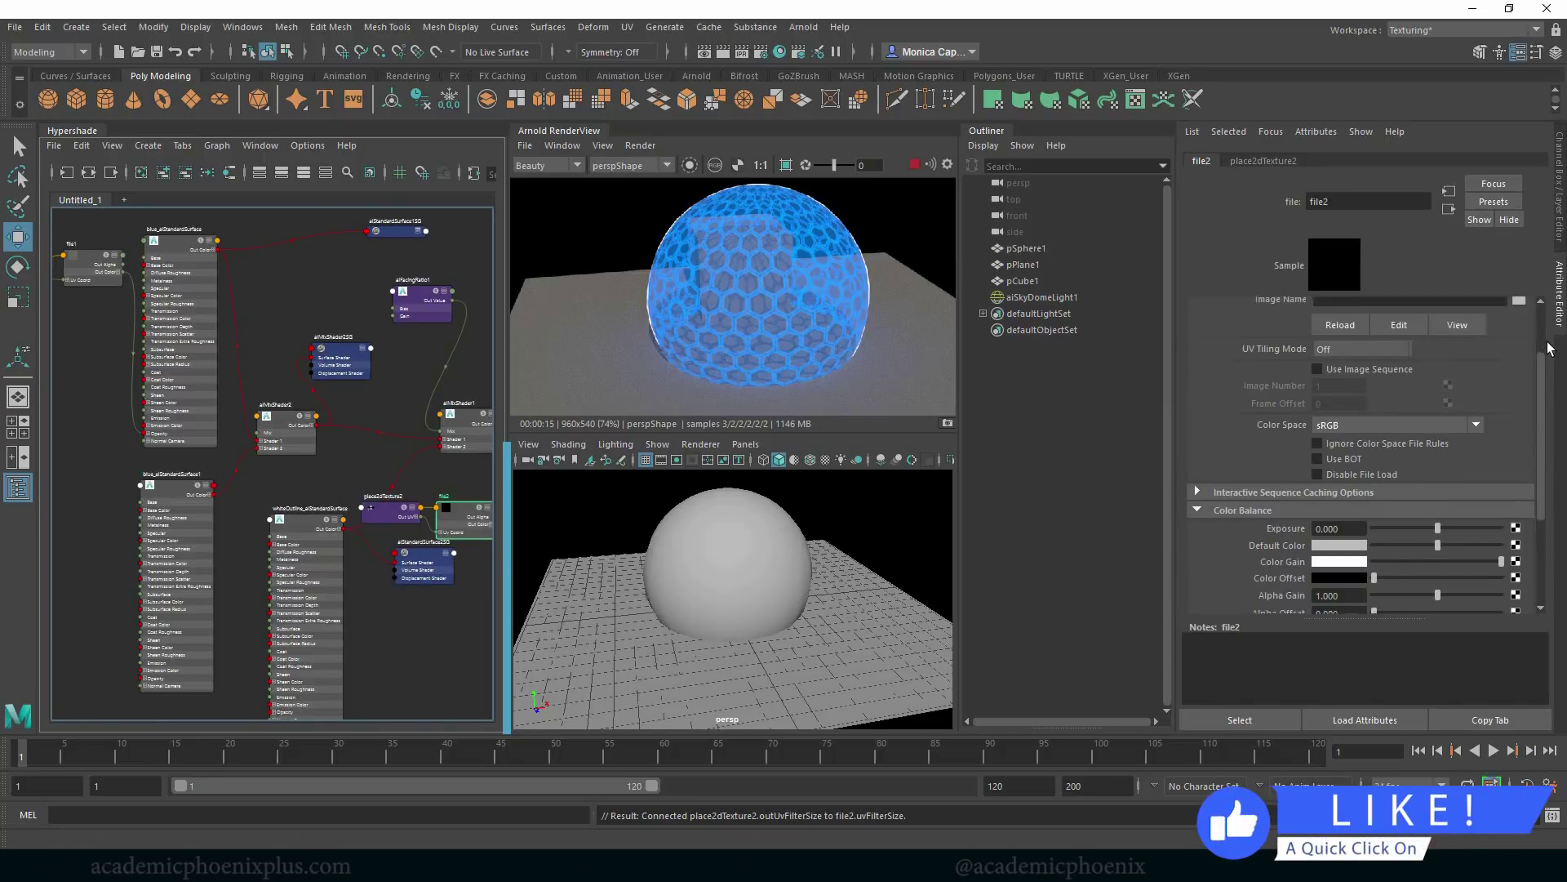
pyautogui.click(1518, 355)
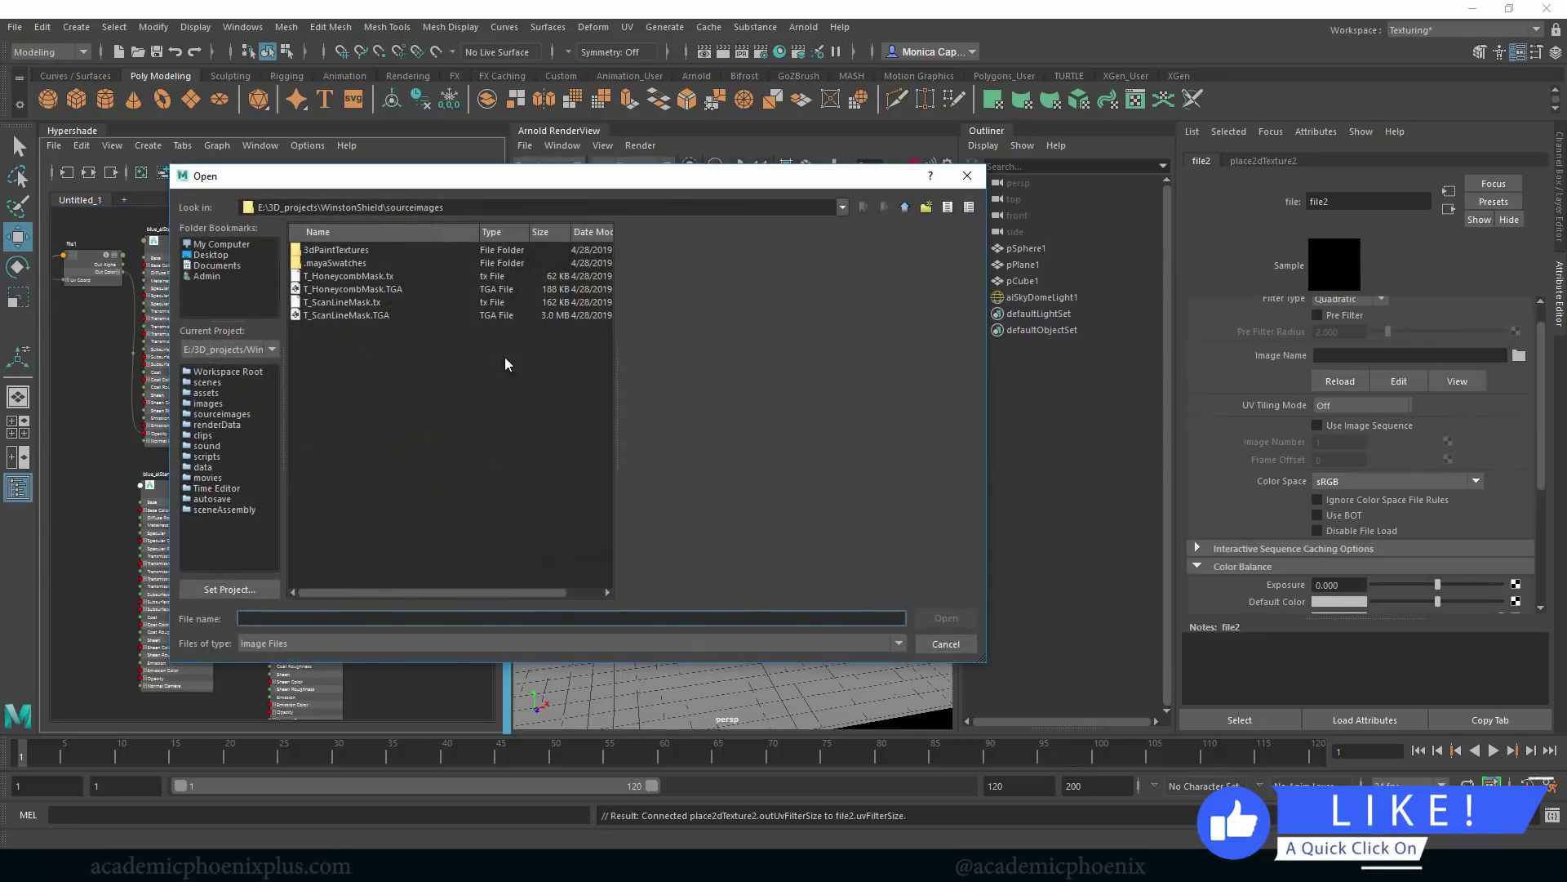
pyautogui.click(360, 315)
pyautogui.click(946, 618)
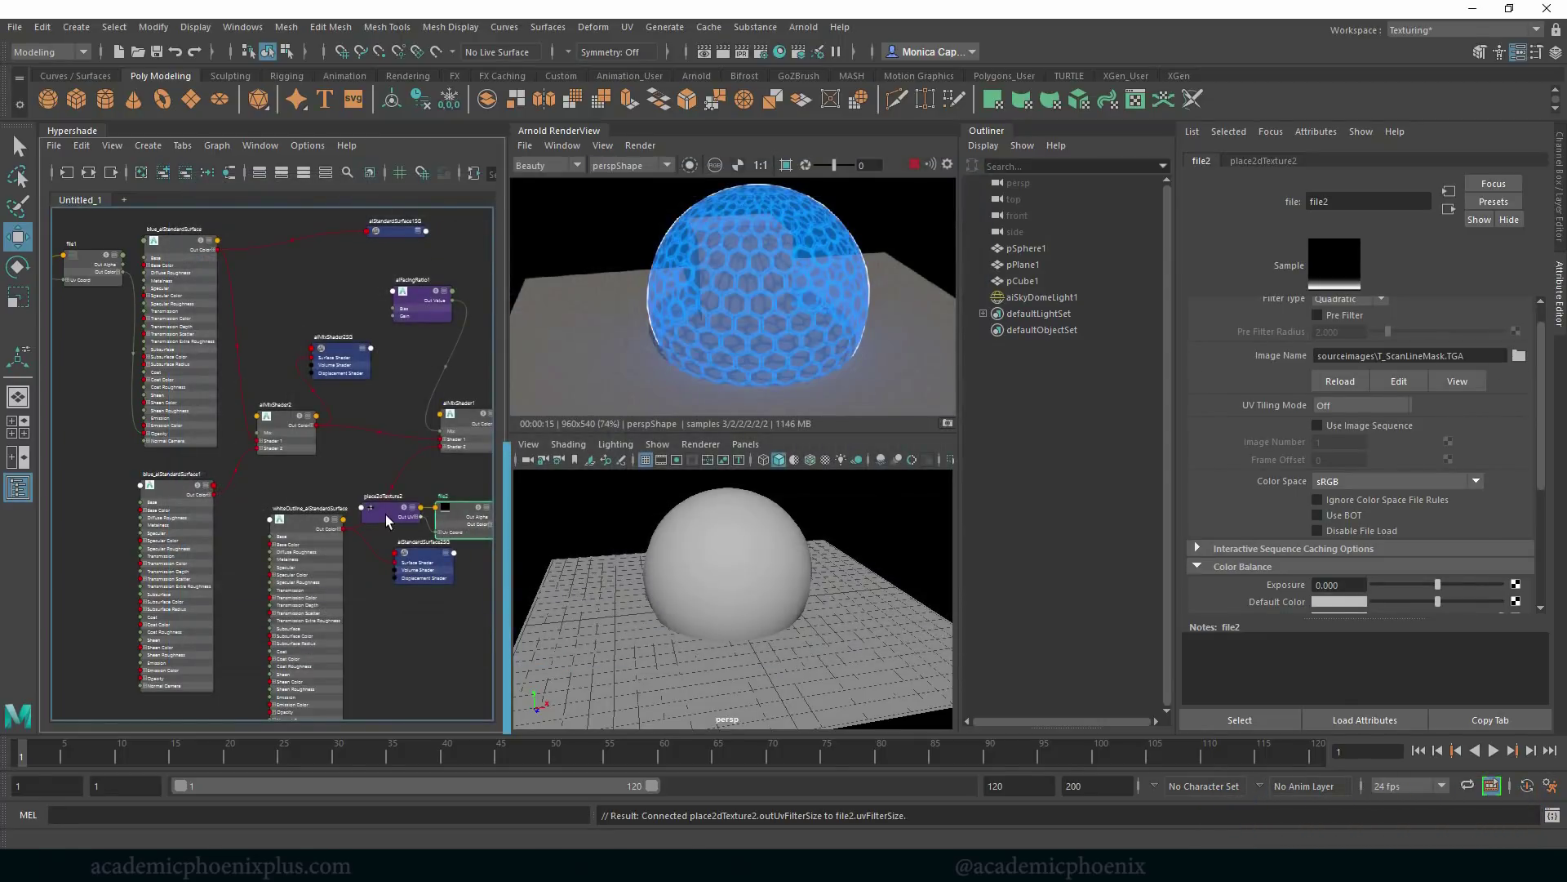
# Move the file2 and place2dTexture2 nodes together beside the blue_aiStandardSurface1 node.
pyautogui.keyDown('shift'); pyautogui.click(400, 515); pyautogui.keyUp('shift')
pyautogui.moveTo(469, 522); pyautogui.dragTo(109, 503)
pyautogui.keyDown('alt'); pyautogui.moveTo(227, 447); pyautogui.dragTo(263, 490, button='middle'); pyautogui.keyUp('alt')
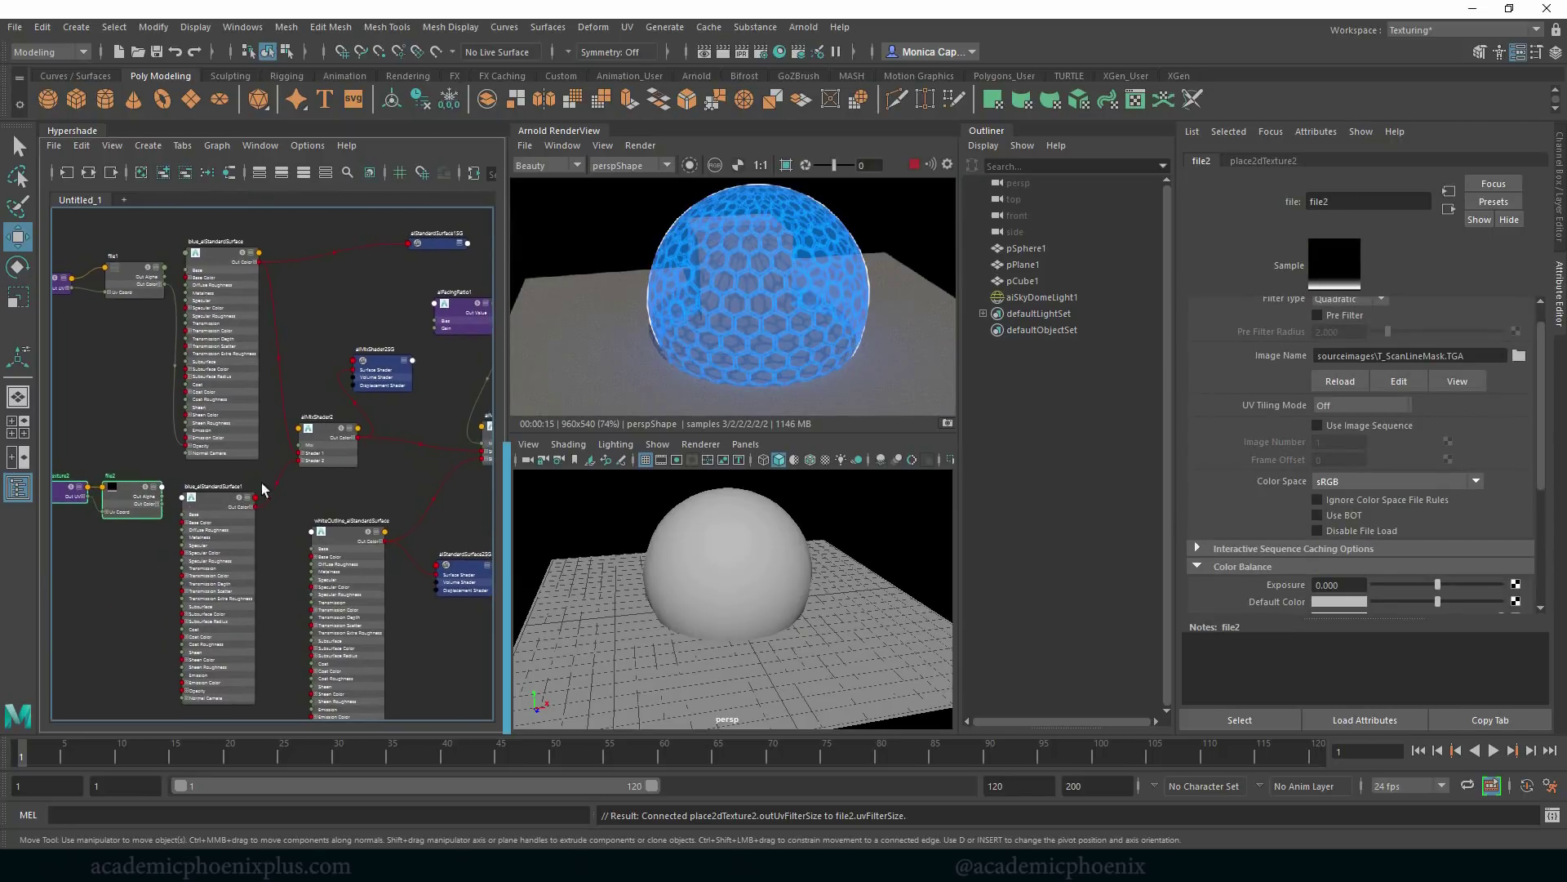
# Expand file2's Out Color channels and connect Out Color R to the Mix input of aiMixShader2.
pyautogui.click(163, 490)
pyautogui.click(137, 510)
pyautogui.moveTo(188, 498); pyautogui.dragTo(143, 516)
pyautogui.scroll(1, 208, 498)
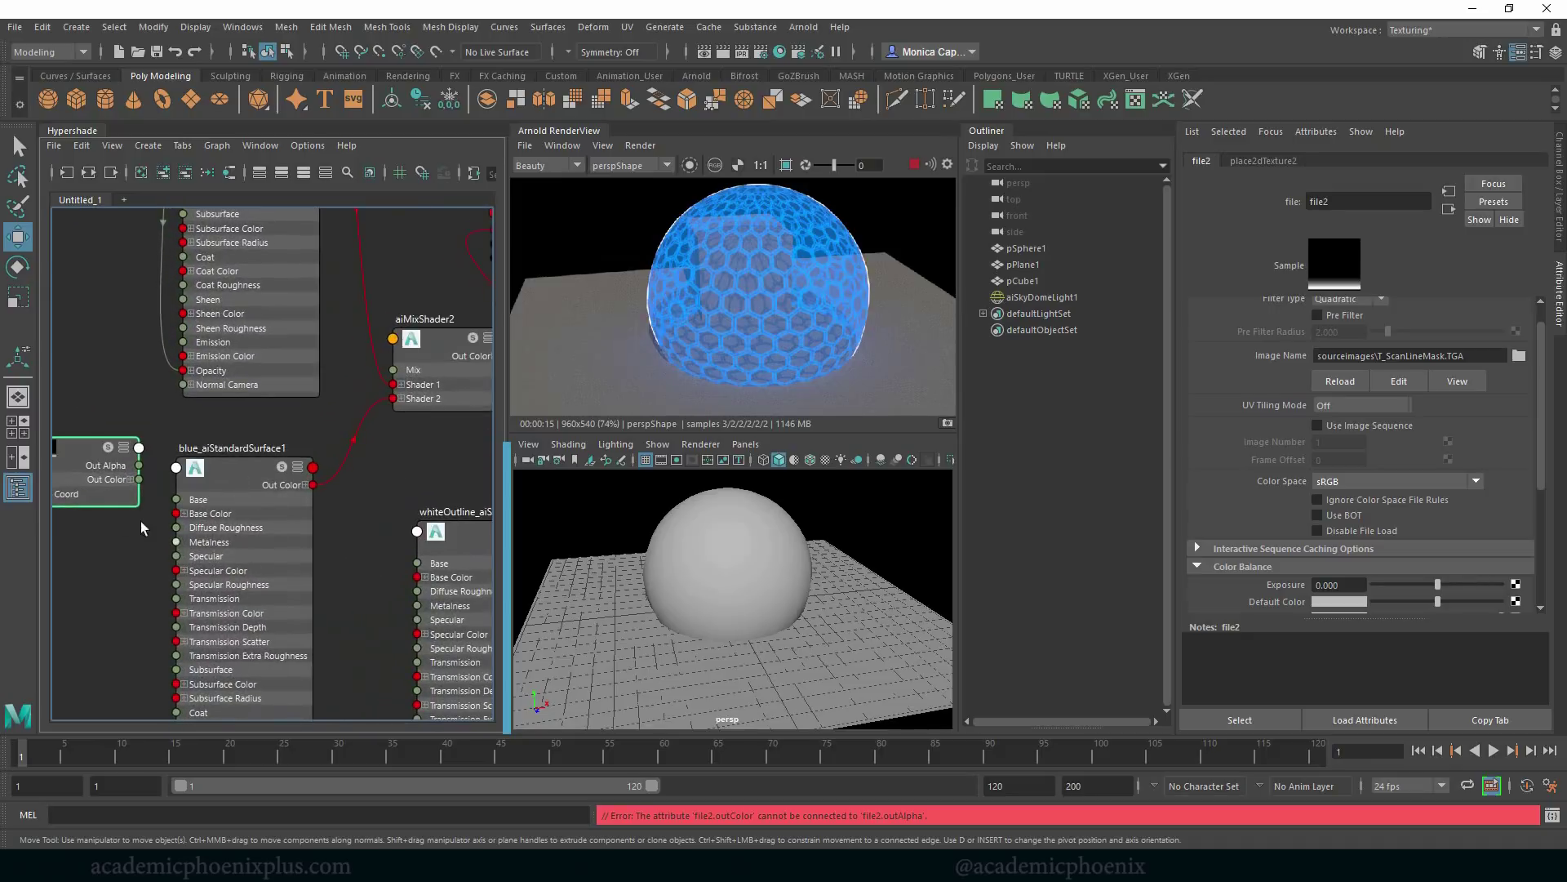
pyautogui.click(130, 479)
pyautogui.moveTo(138, 493); pyautogui.dragTo(393, 370)
# Shift the file2 and place2dTexture2 nodes farther away from blue_aiStandardSurface1 to tidy the graph.
pyautogui.scroll(-5, 461, 472)
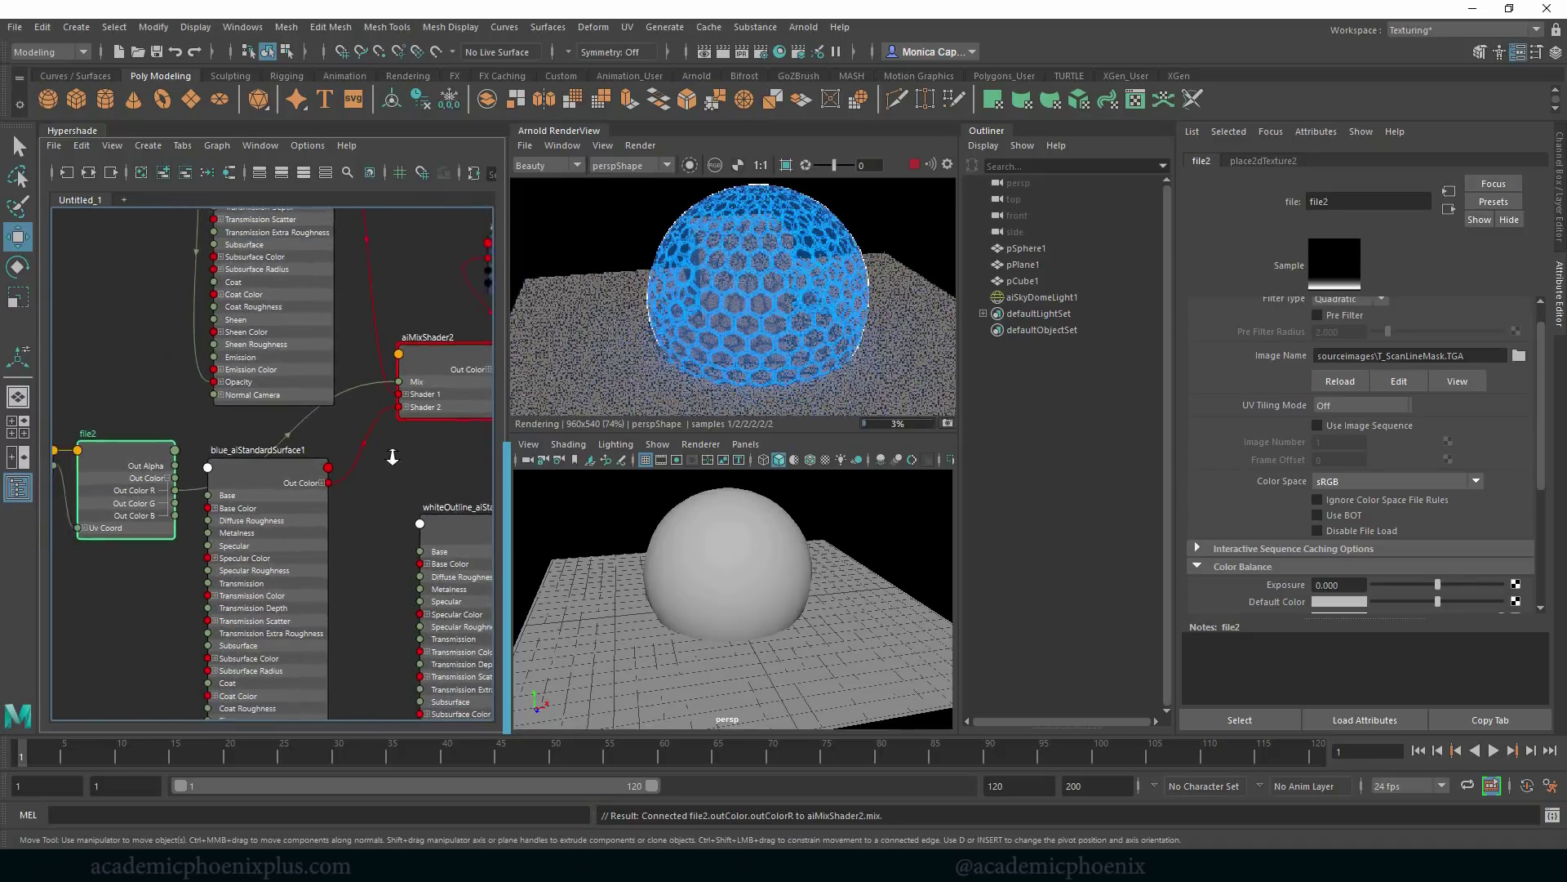
pyautogui.moveTo(381, 488); pyautogui.dragTo(381, 494)
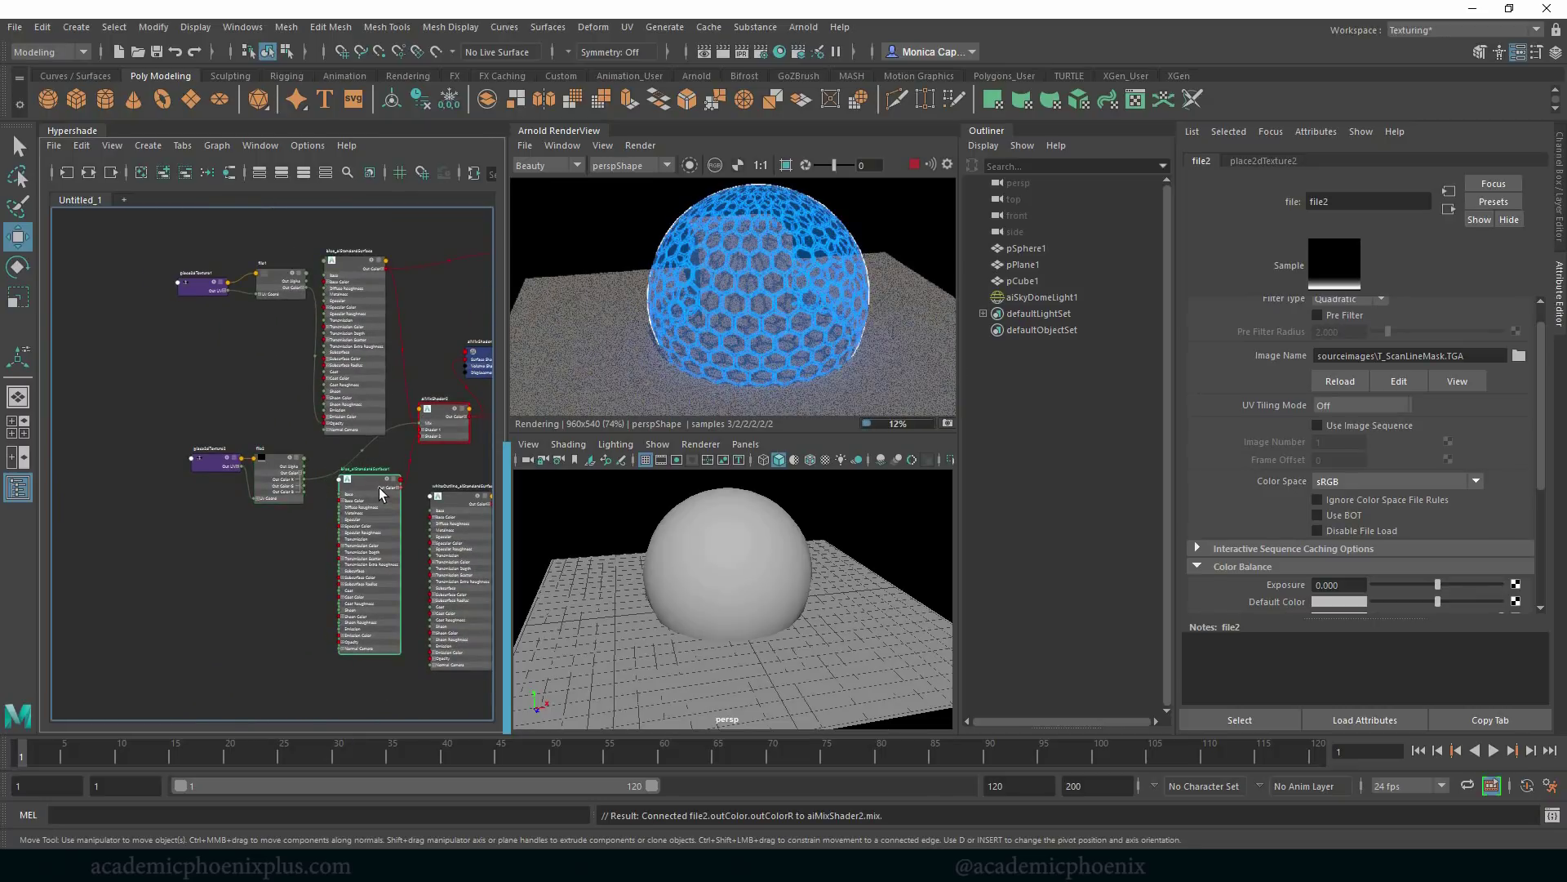
pyautogui.moveTo(165, 439); pyautogui.dragTo(251, 474)
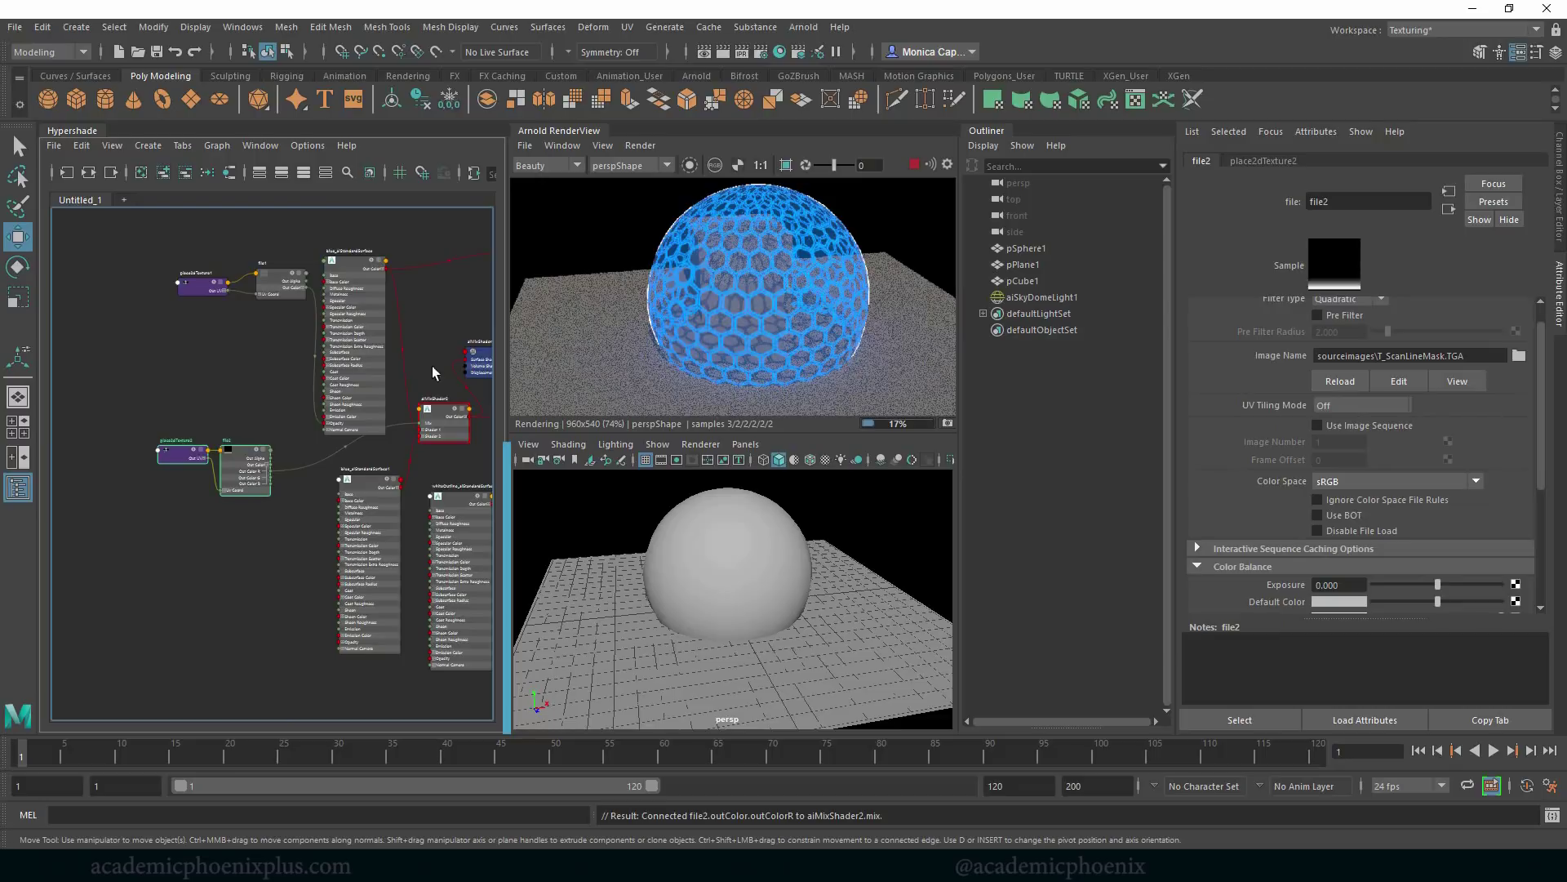
# Isolate the selected node in the Arnold render to preview file2 and aiMixShader2, and open file2's texture placement settings.
pyautogui.click(690, 165)
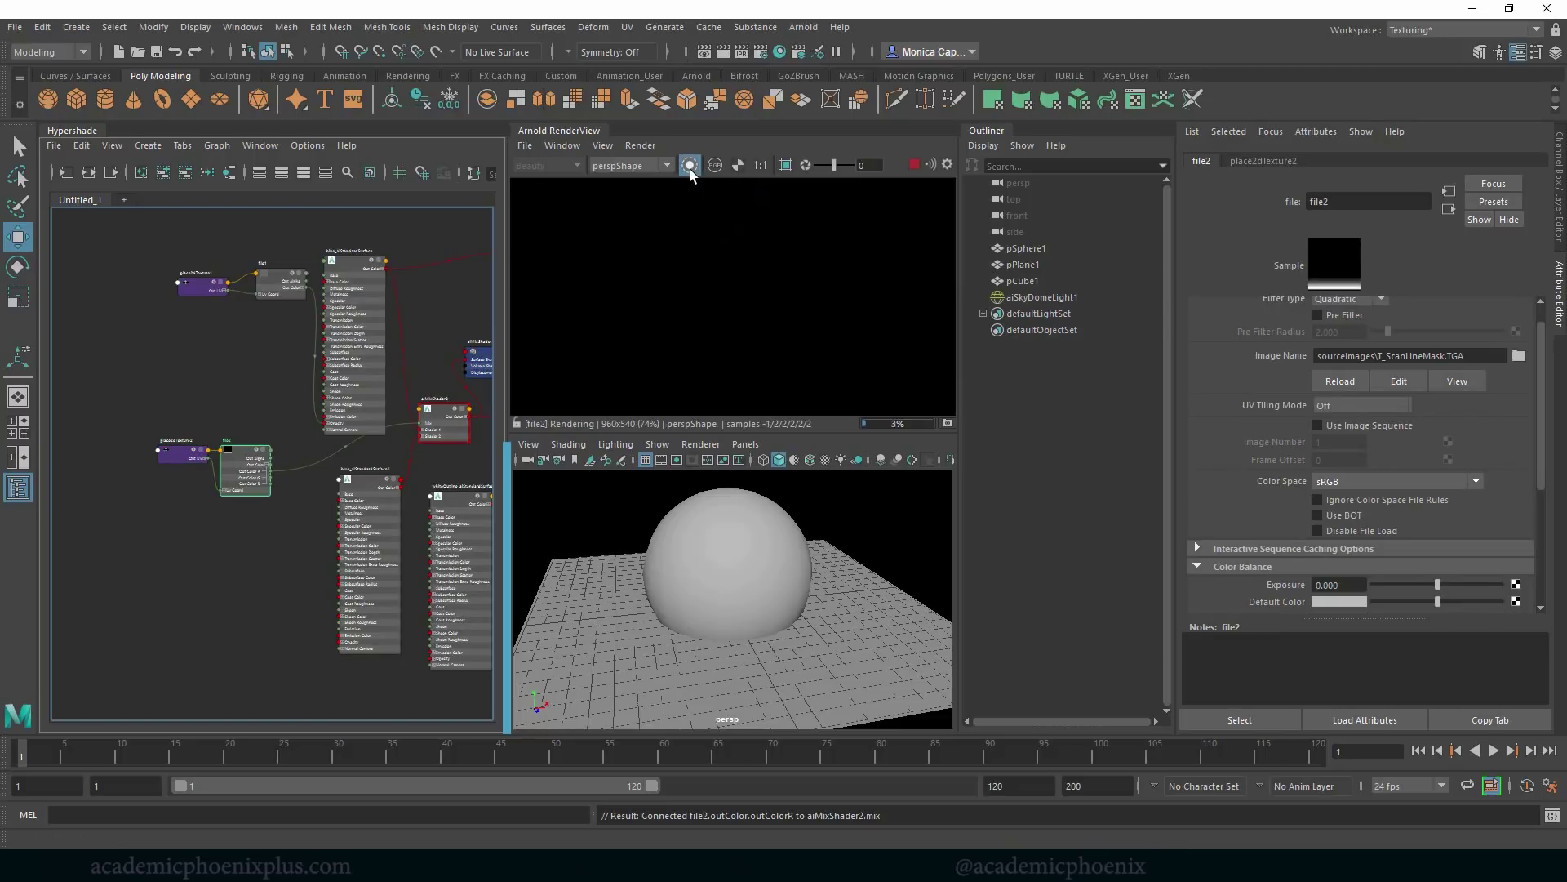
pyautogui.click(462, 431)
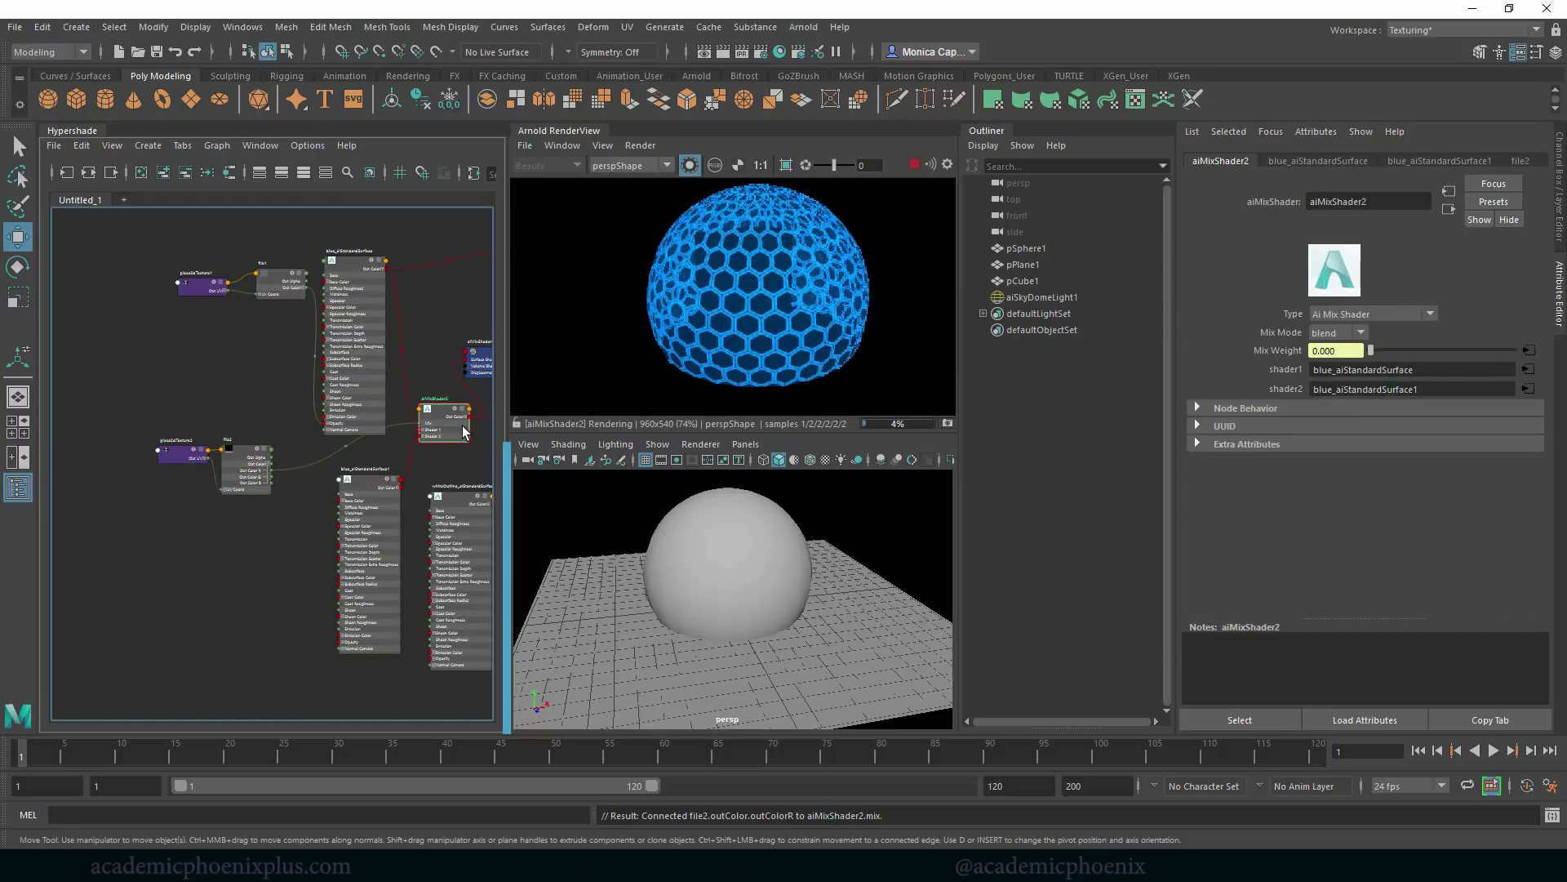
pyautogui.click(247, 467)
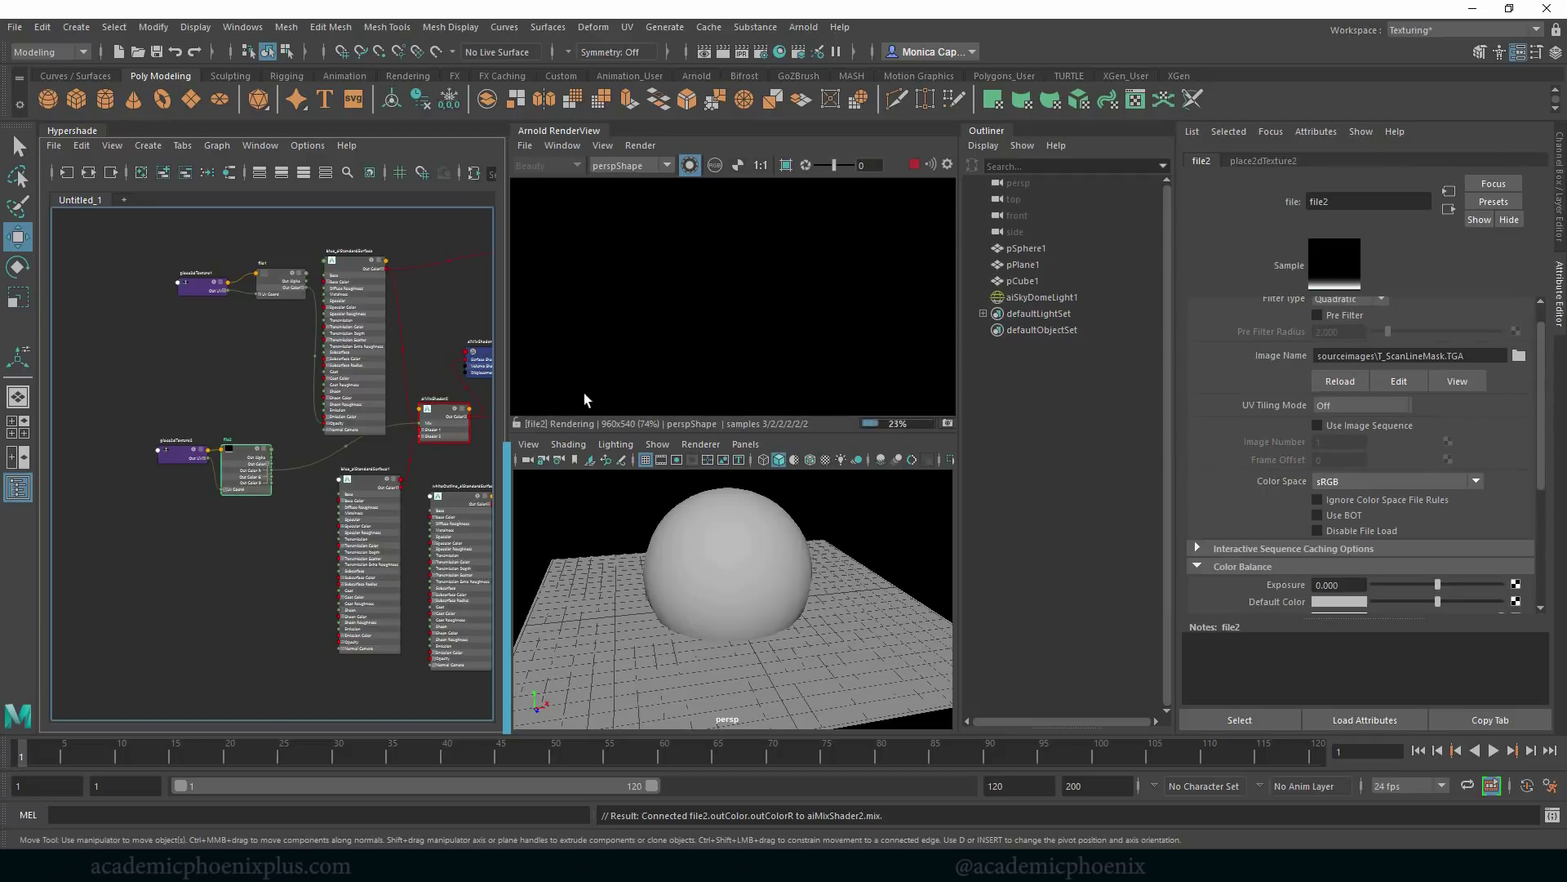
pyautogui.click(1268, 161)
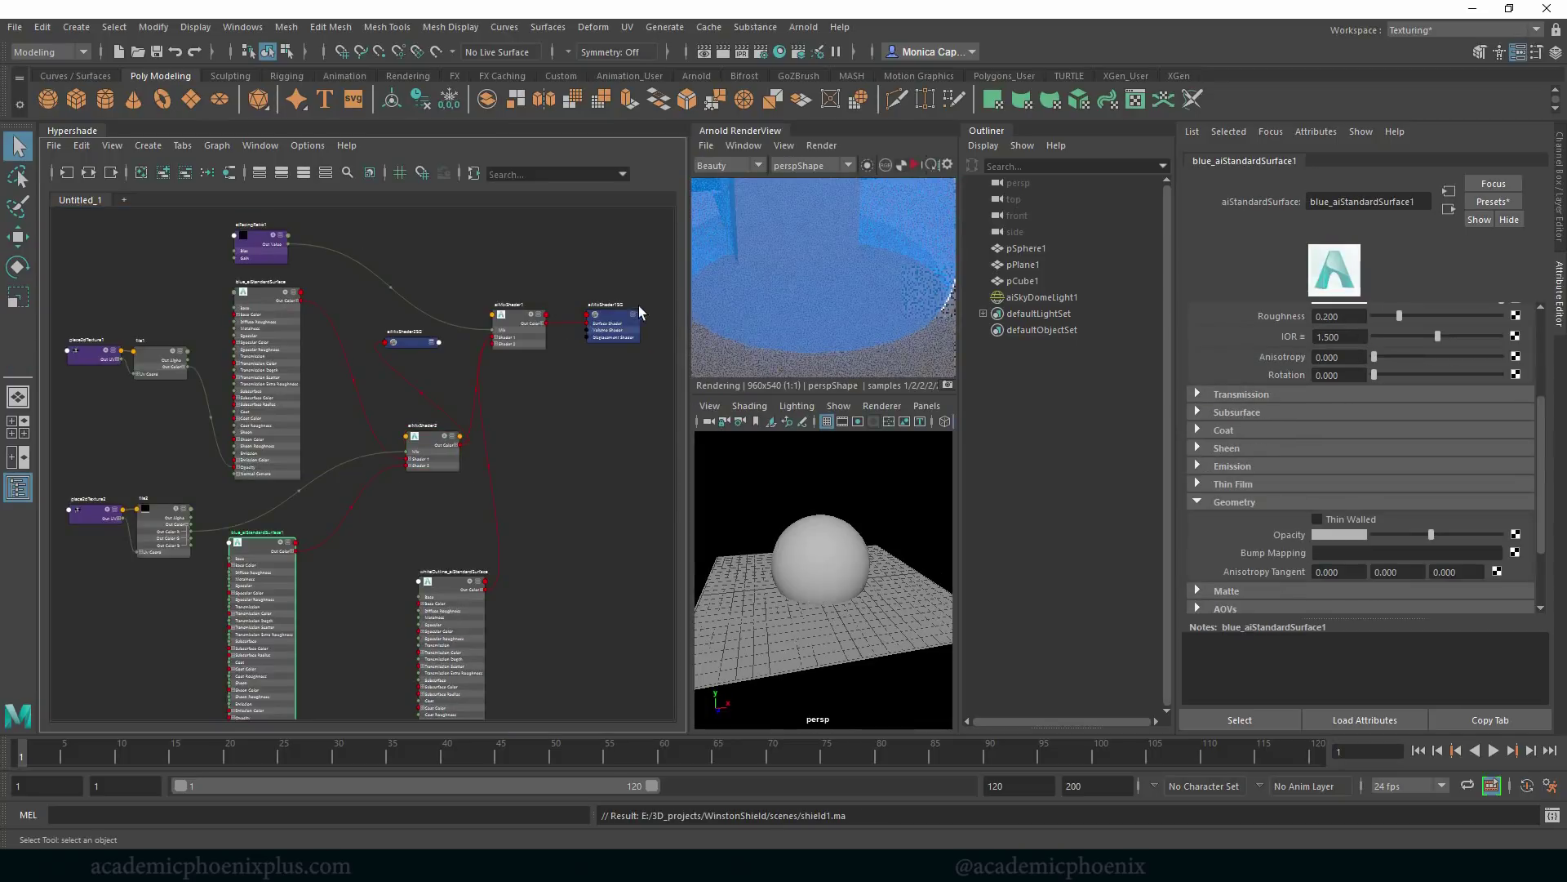
# Widen the Arnold render view against the Hypershade and reframe it to render the whole shield.
pyautogui.moveTo(688, 316); pyautogui.dragTo(594, 316)
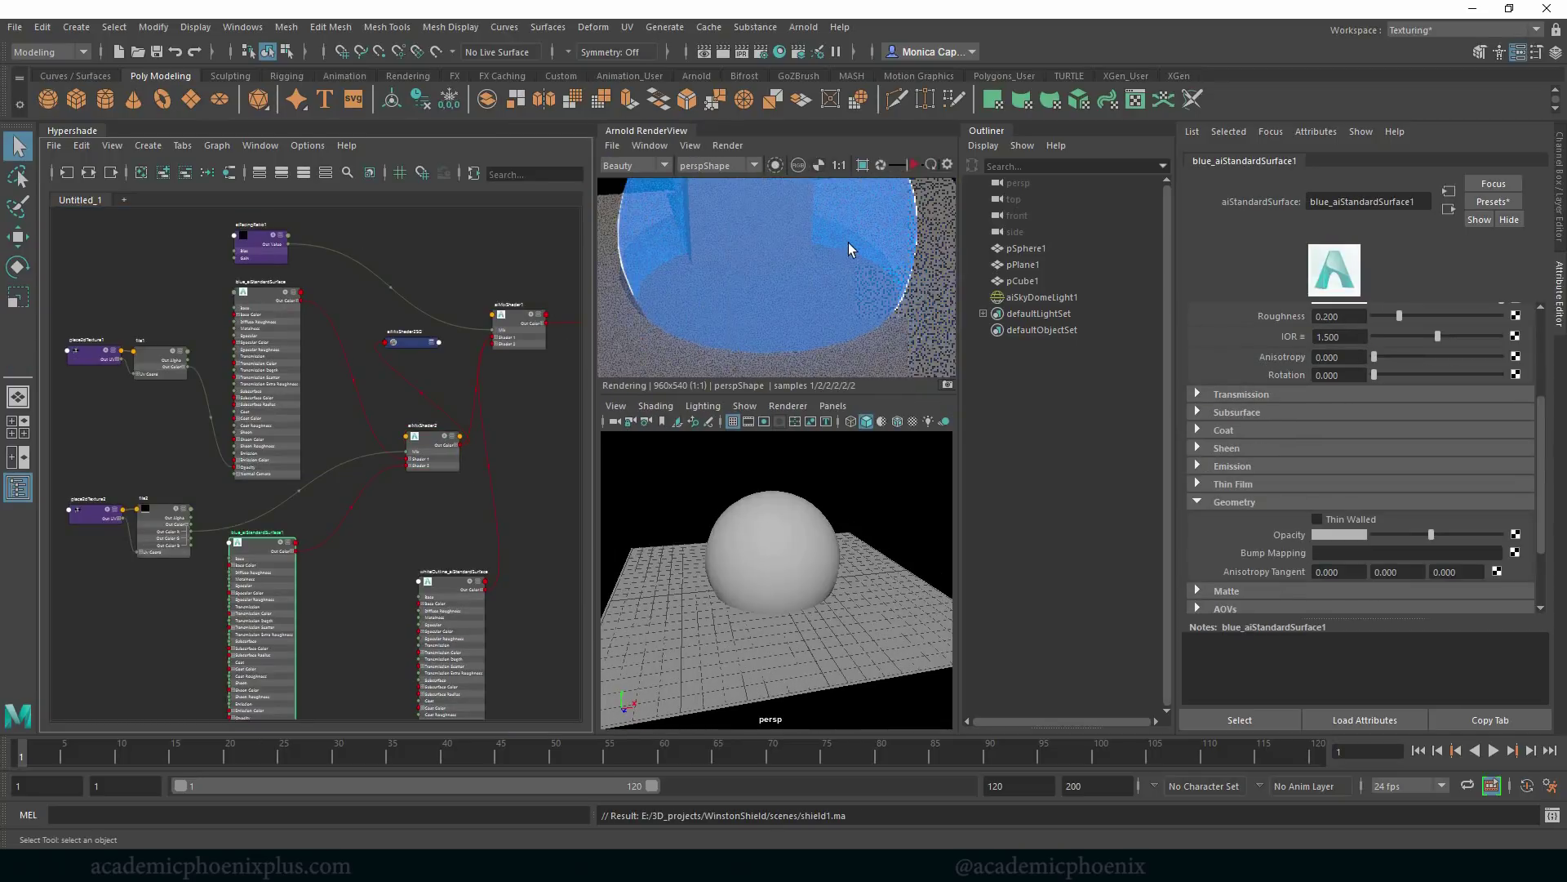
pyautogui.scroll(-2, 820, 292)
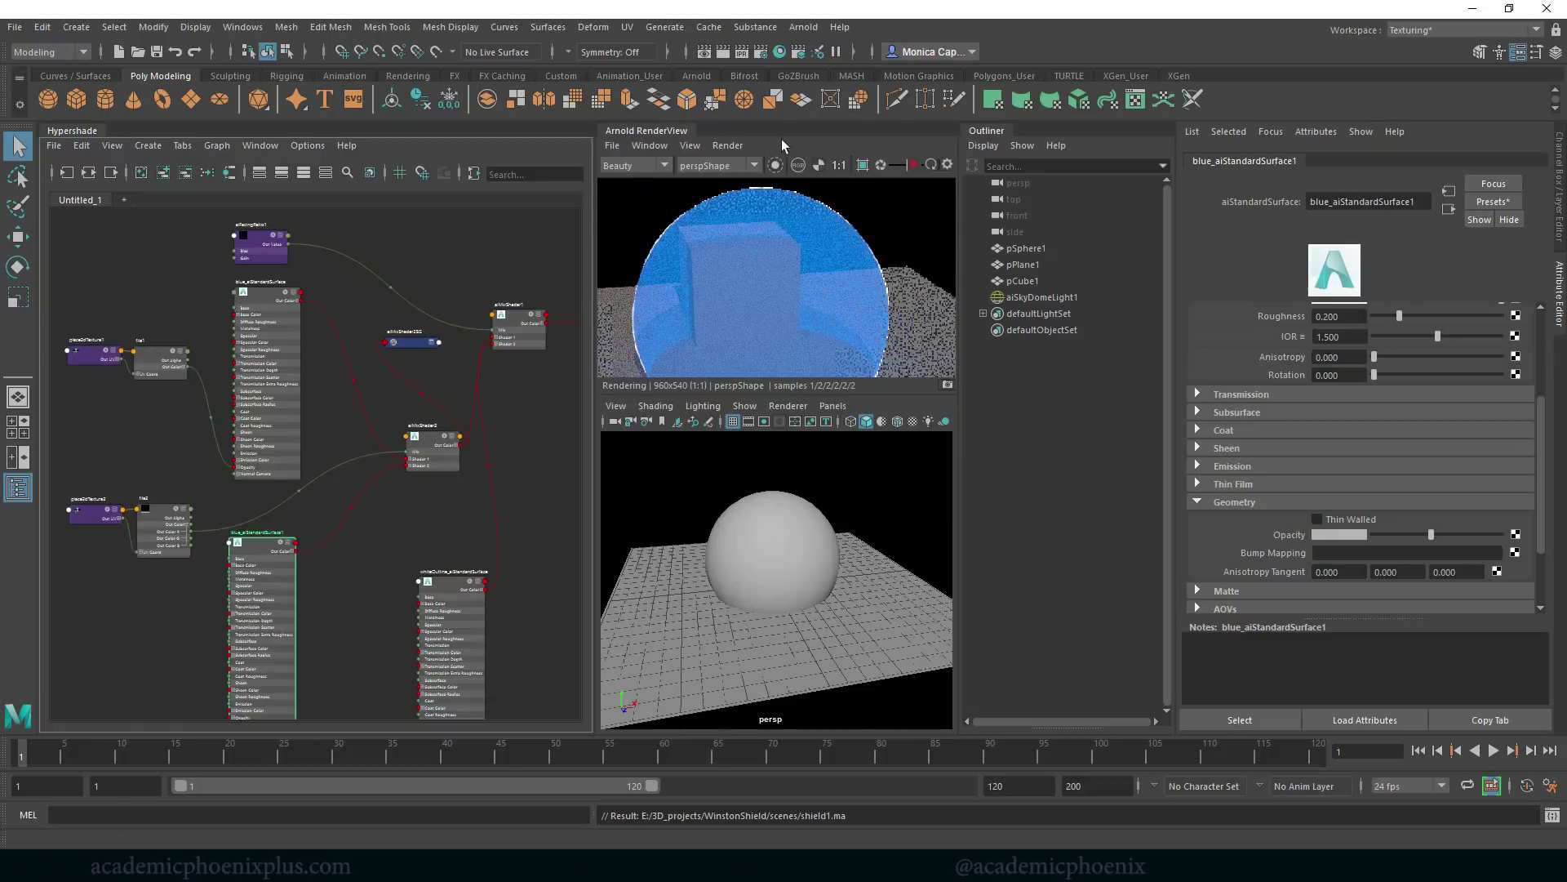
pyautogui.moveTo(781, 253)
pyautogui.keyDown('alt'); pyautogui.mouseDown()
pyautogui.moveTo(738, 242)
pyautogui.moveTo(840, 242)
pyautogui.moveTo(661, 217)
pyautogui.moveTo(751, 248)
pyautogui.mouseUp(); pyautogui.keyUp('alt')
pyautogui.click(913, 165)
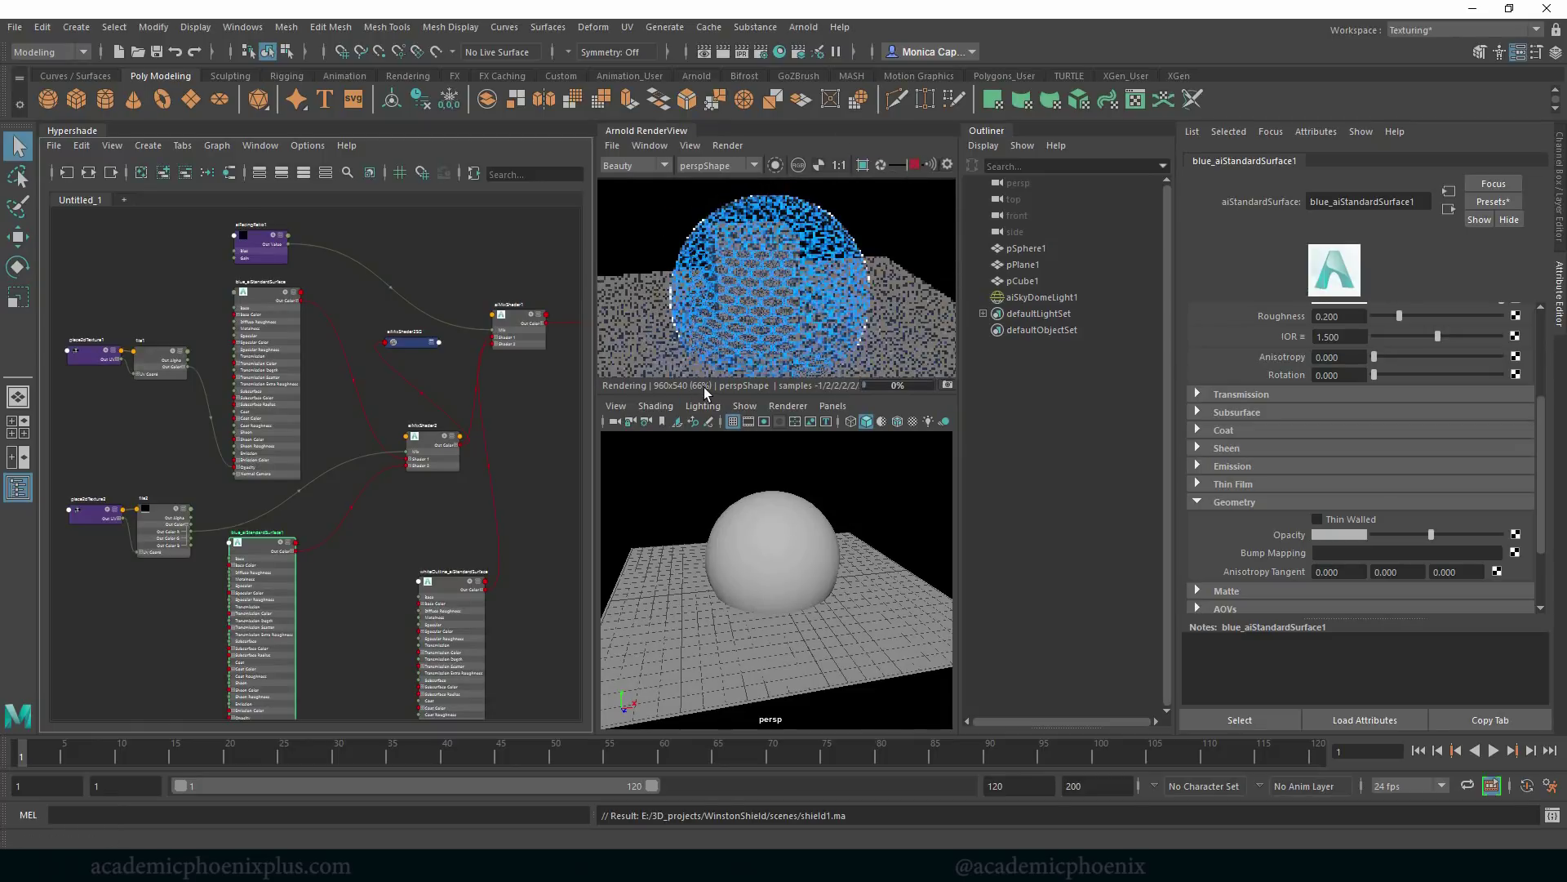
# Set the V value of Repeat UV on the honeycomb texture's place2dTexture1 to 10.
pyautogui.click(436, 446)
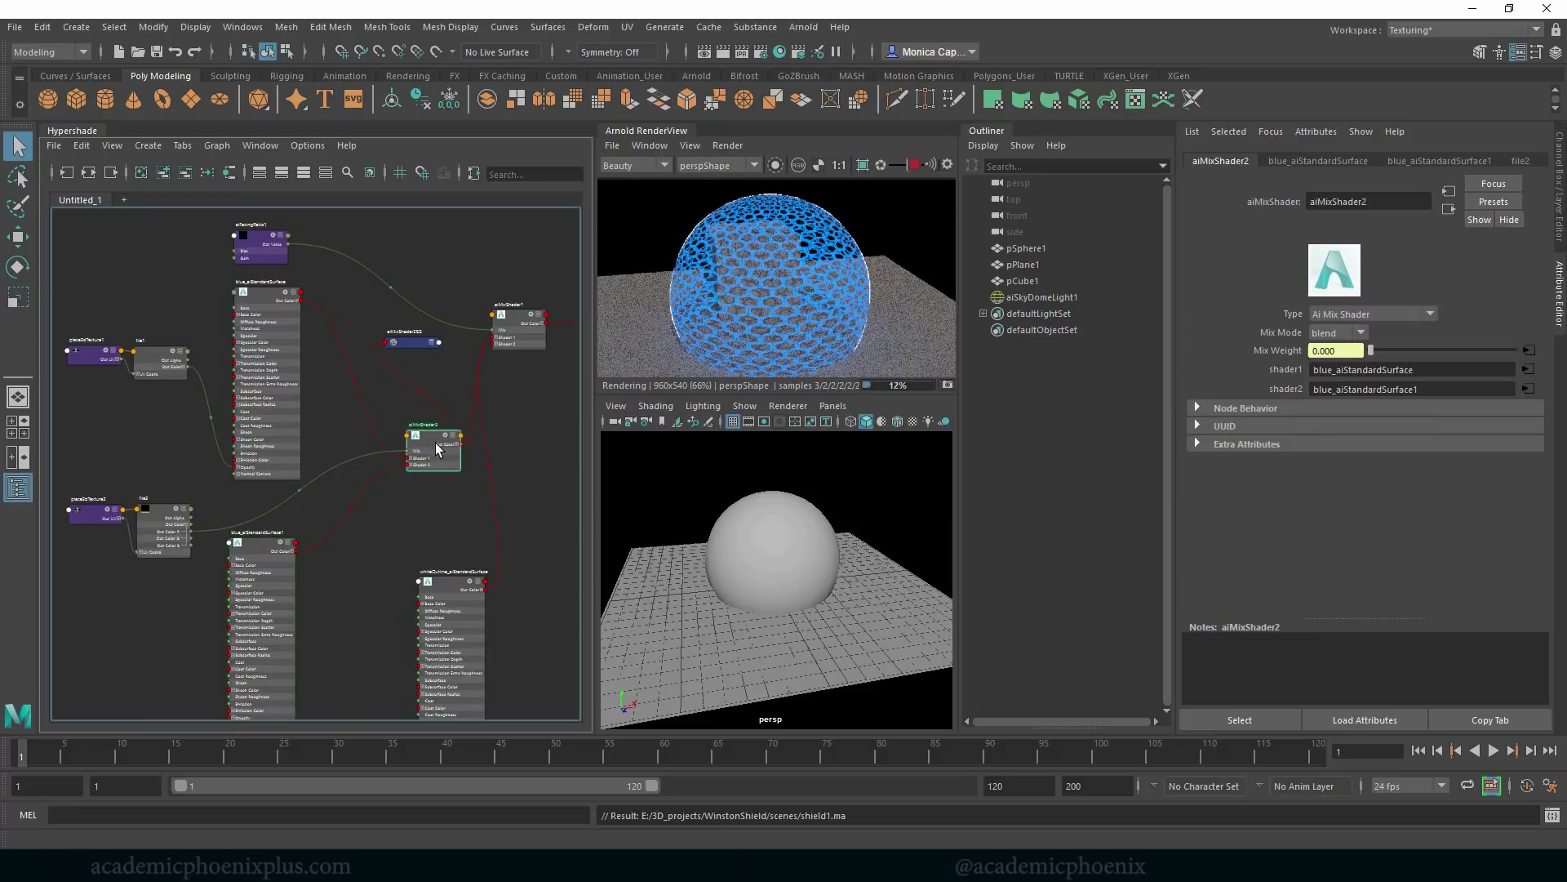
pyautogui.click(164, 359)
pyautogui.click(1262, 161)
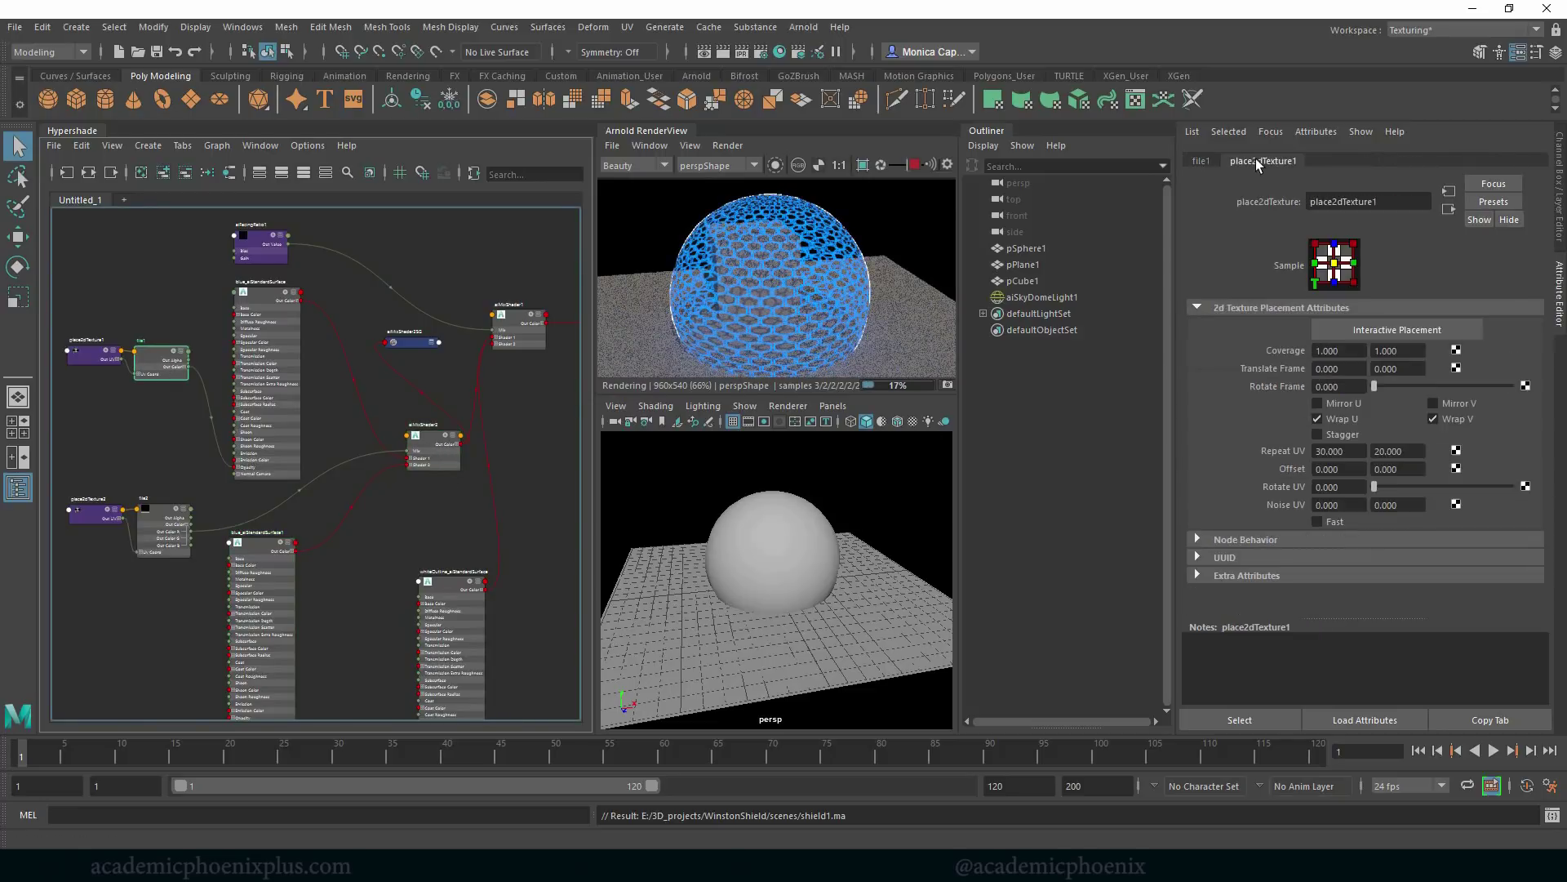
pyautogui.moveTo(1362, 451); pyautogui.dragTo(1219, 463)
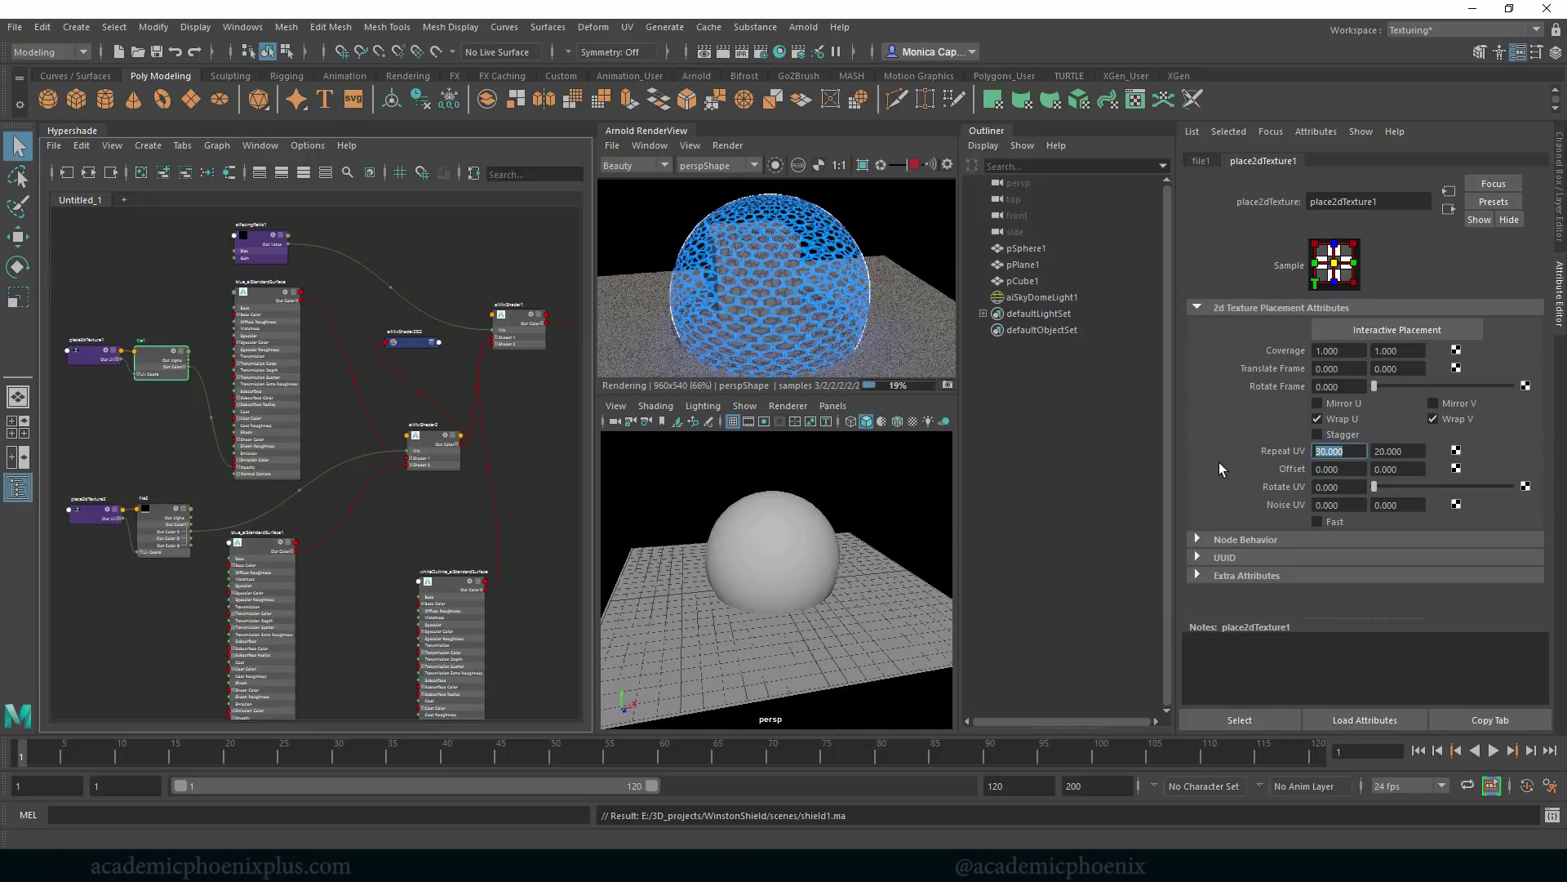
pyautogui.press('Tab')
pyautogui.write('10')
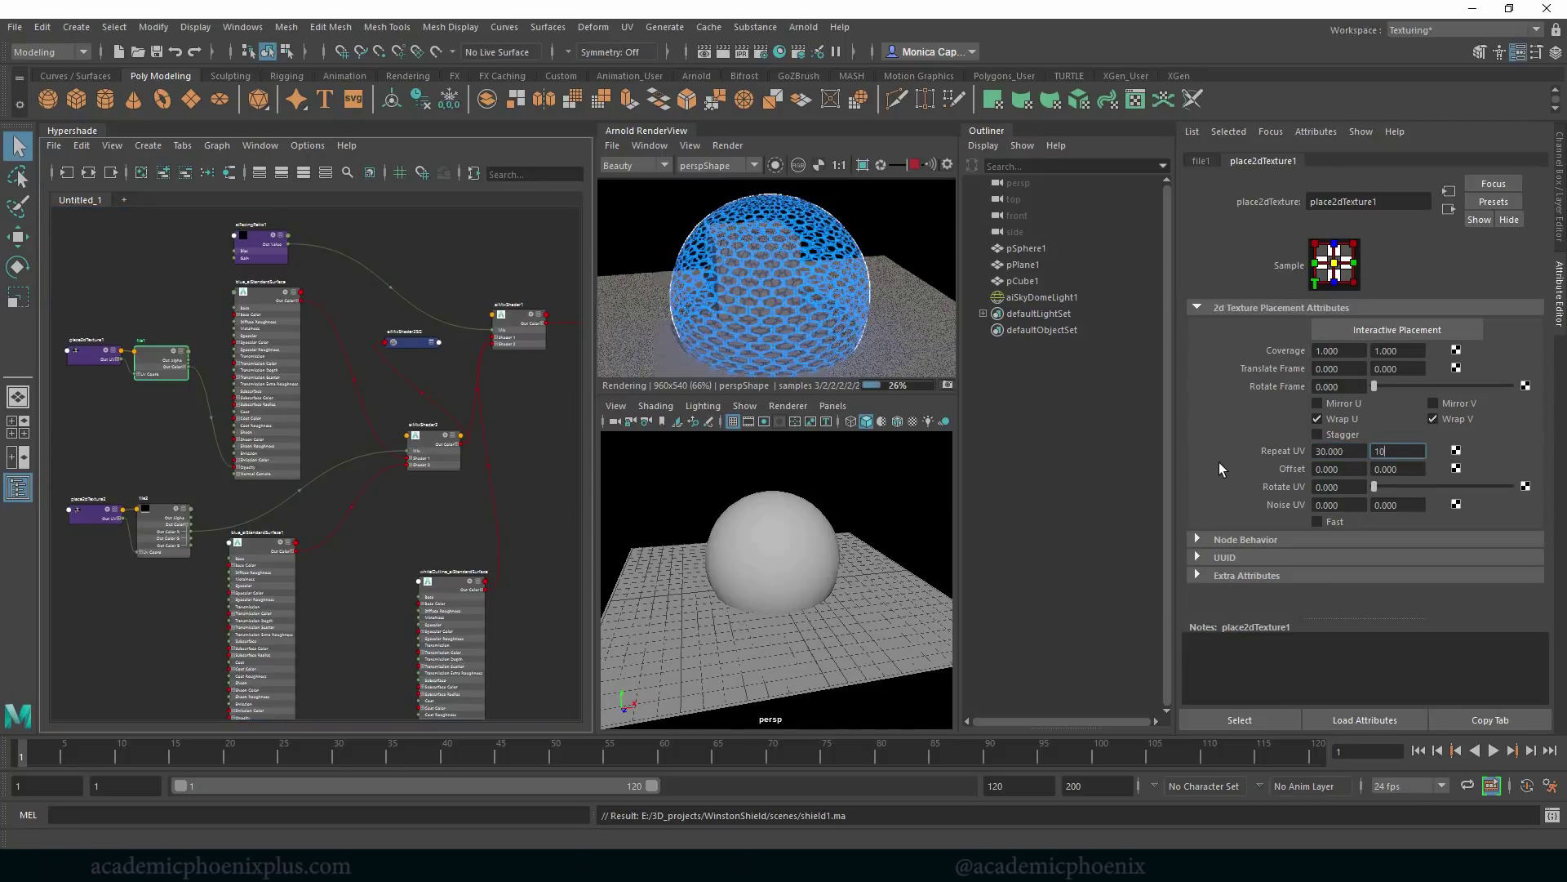
pyautogui.press('Tab')
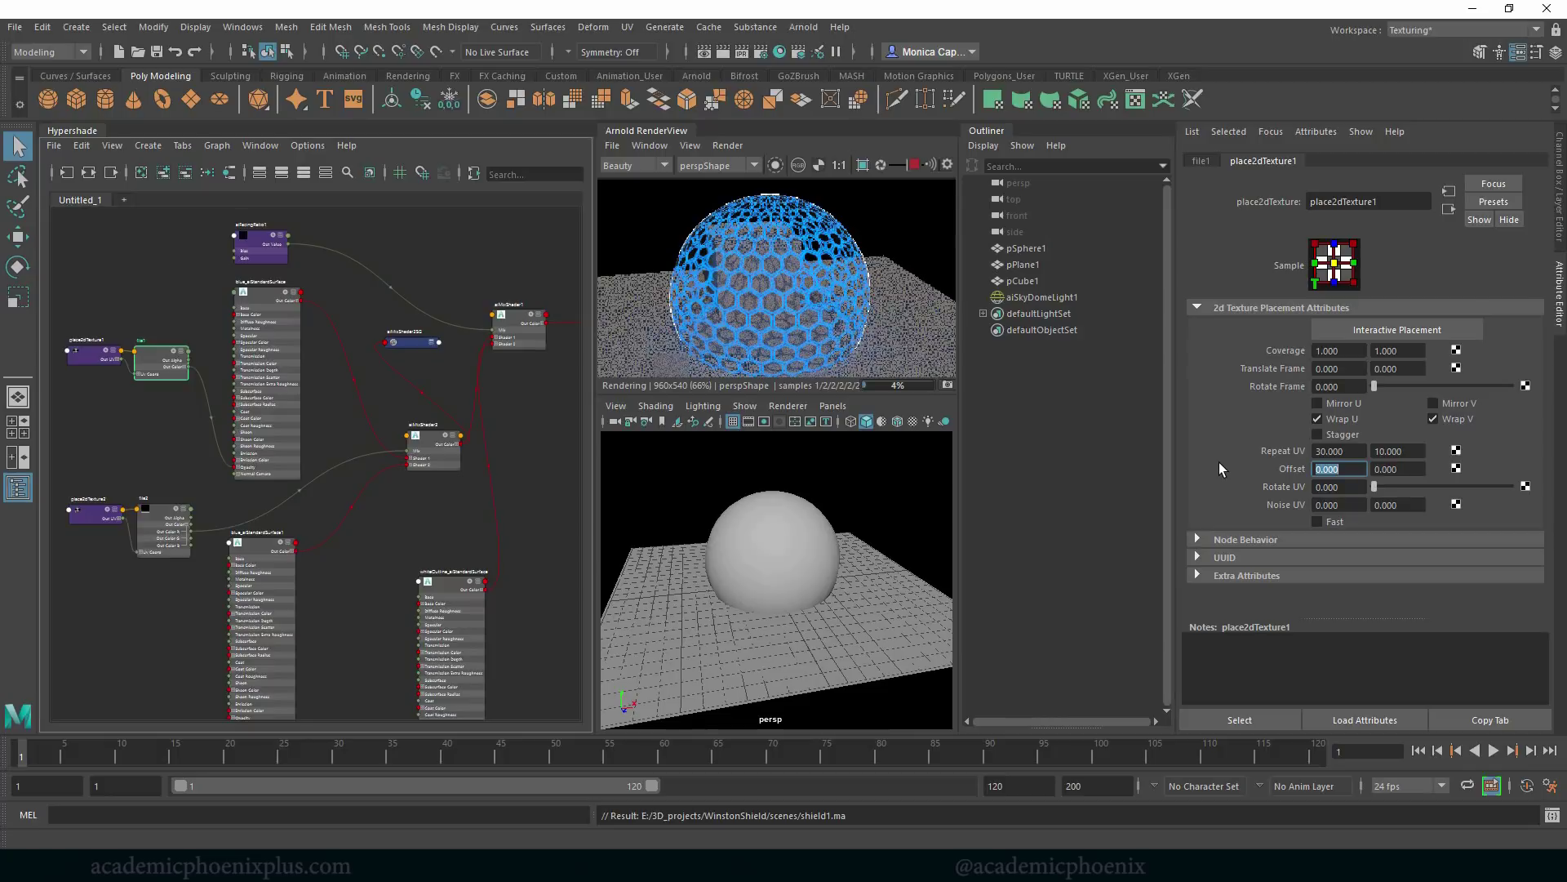
# Isolate the scan-line mask file2 in the Arnold render and try a U Offset of 0.5 on its place2dTexture2.
pyautogui.moveTo(172, 527); pyautogui.dragTo(174, 502)
pyautogui.click(776, 165)
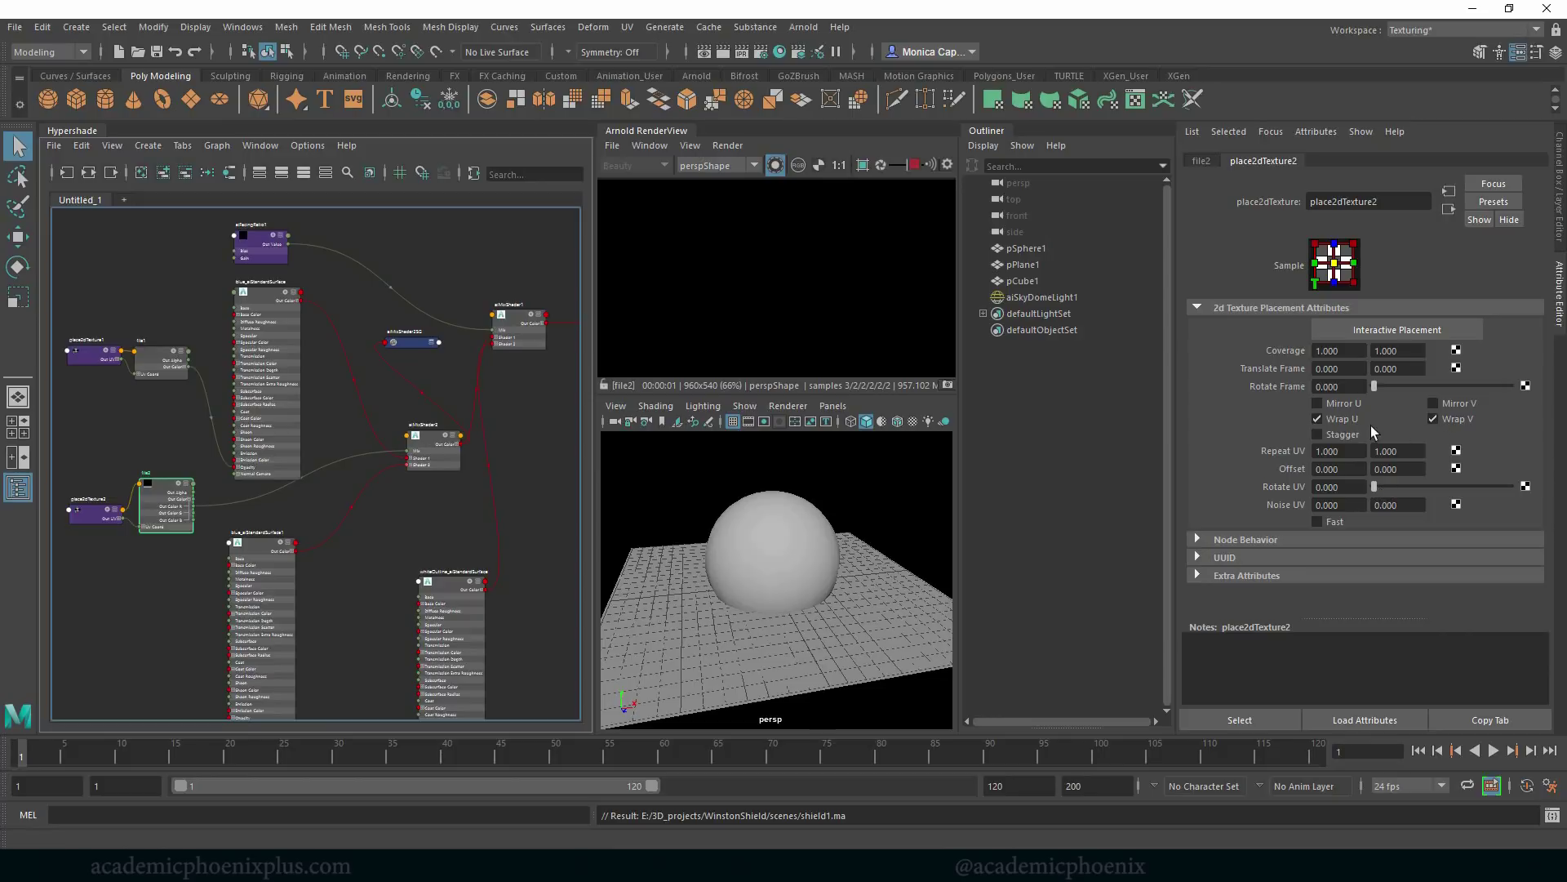
pyautogui.click(1348, 468)
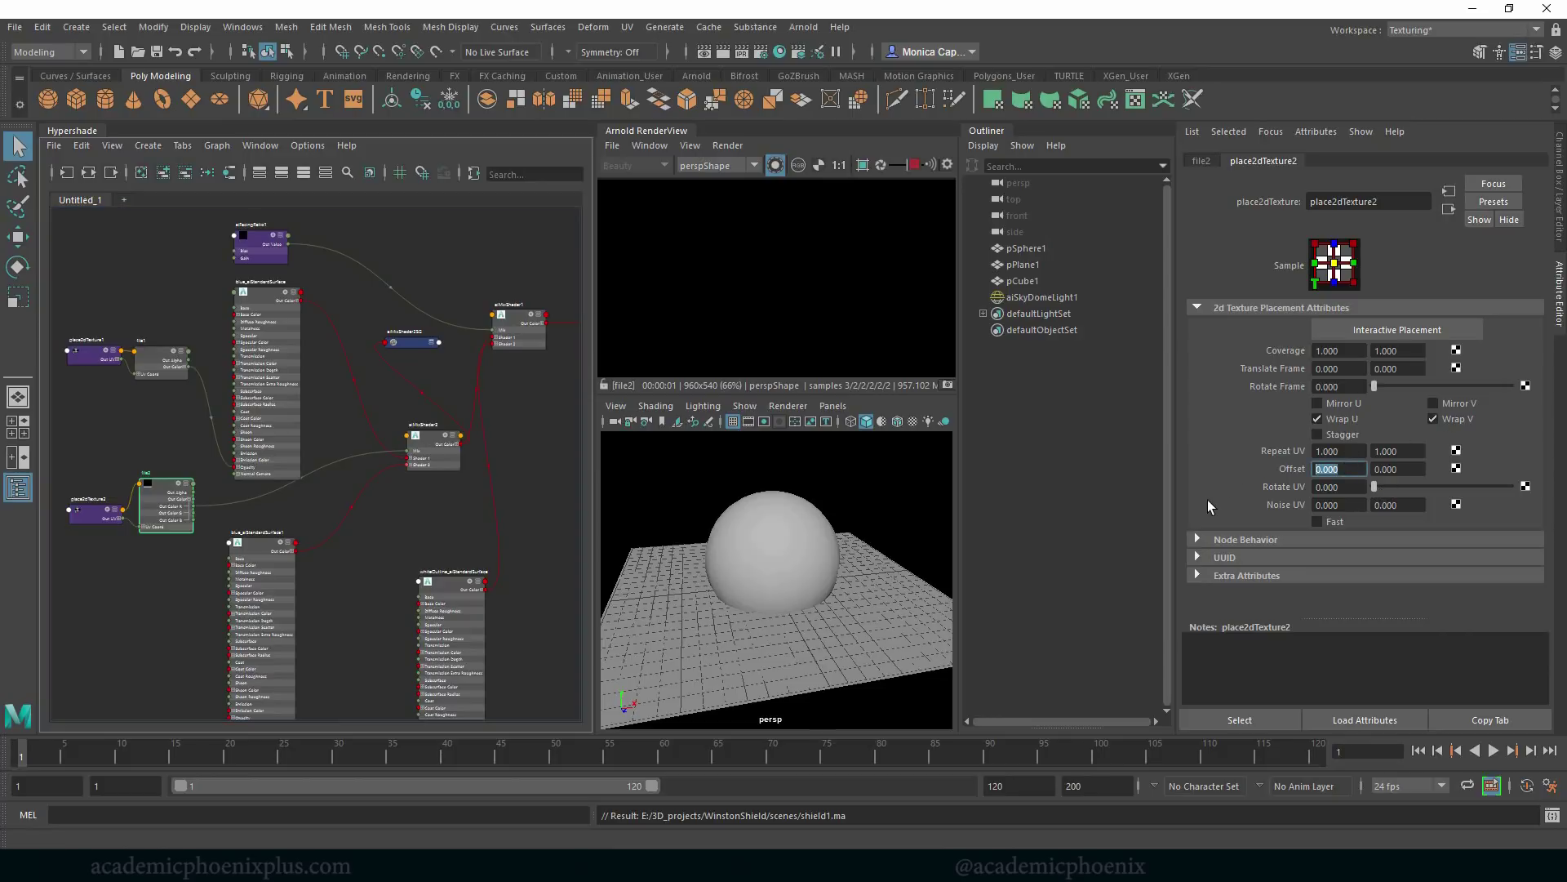
pyautogui.write('0.5')
pyautogui.press('Return')
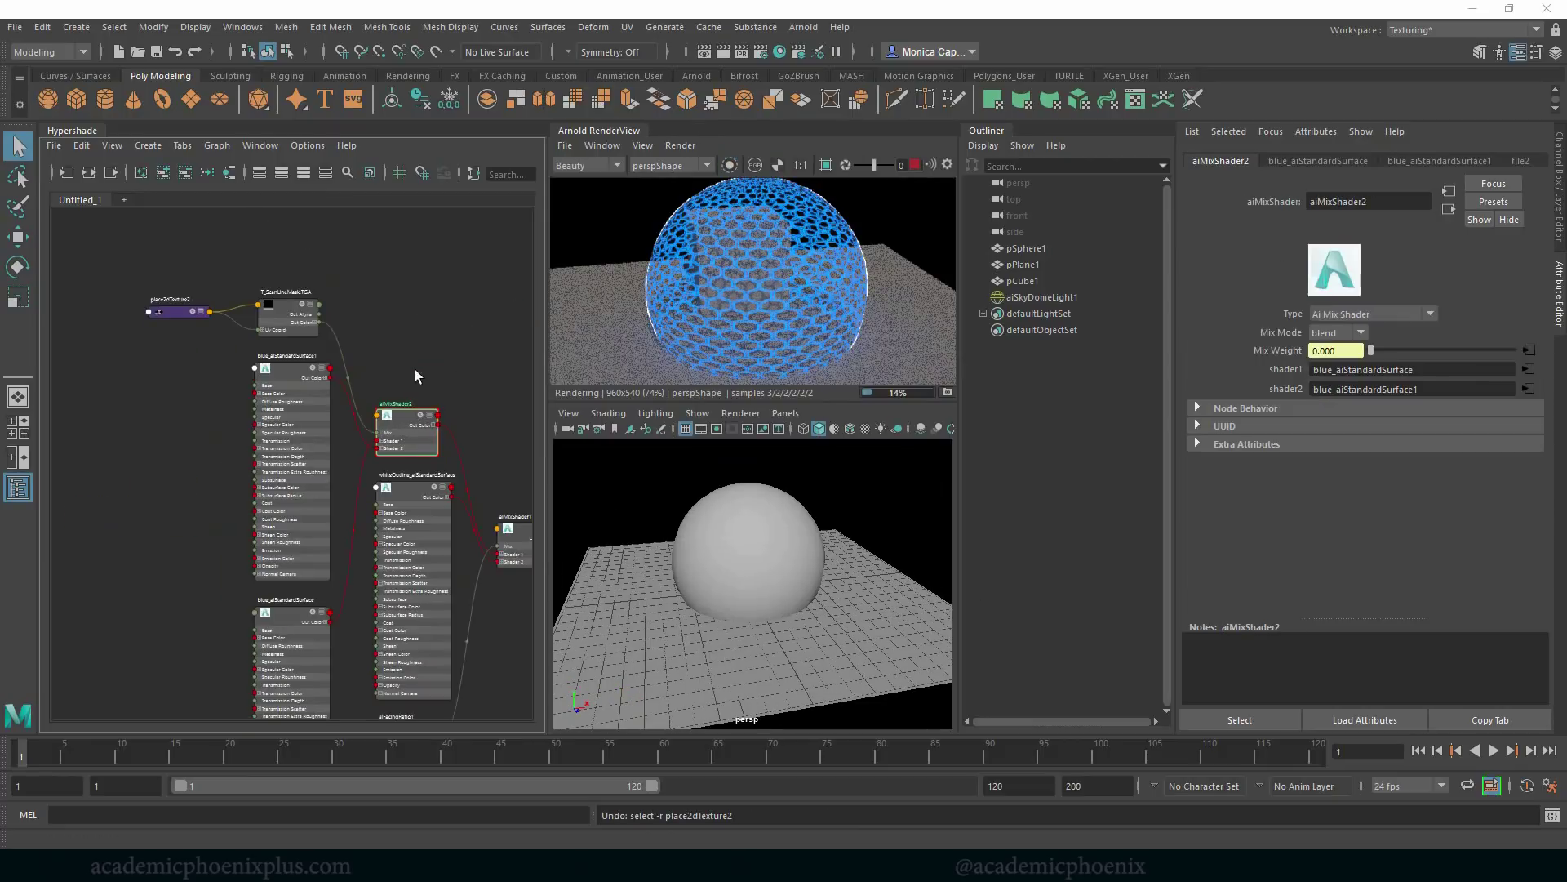
# Try a V Repeat UV of 3 on the scan-line mask's place2dTexture2, and settle on a value of 5.
pyautogui.click(393, 332)
pyautogui.click(167, 315)
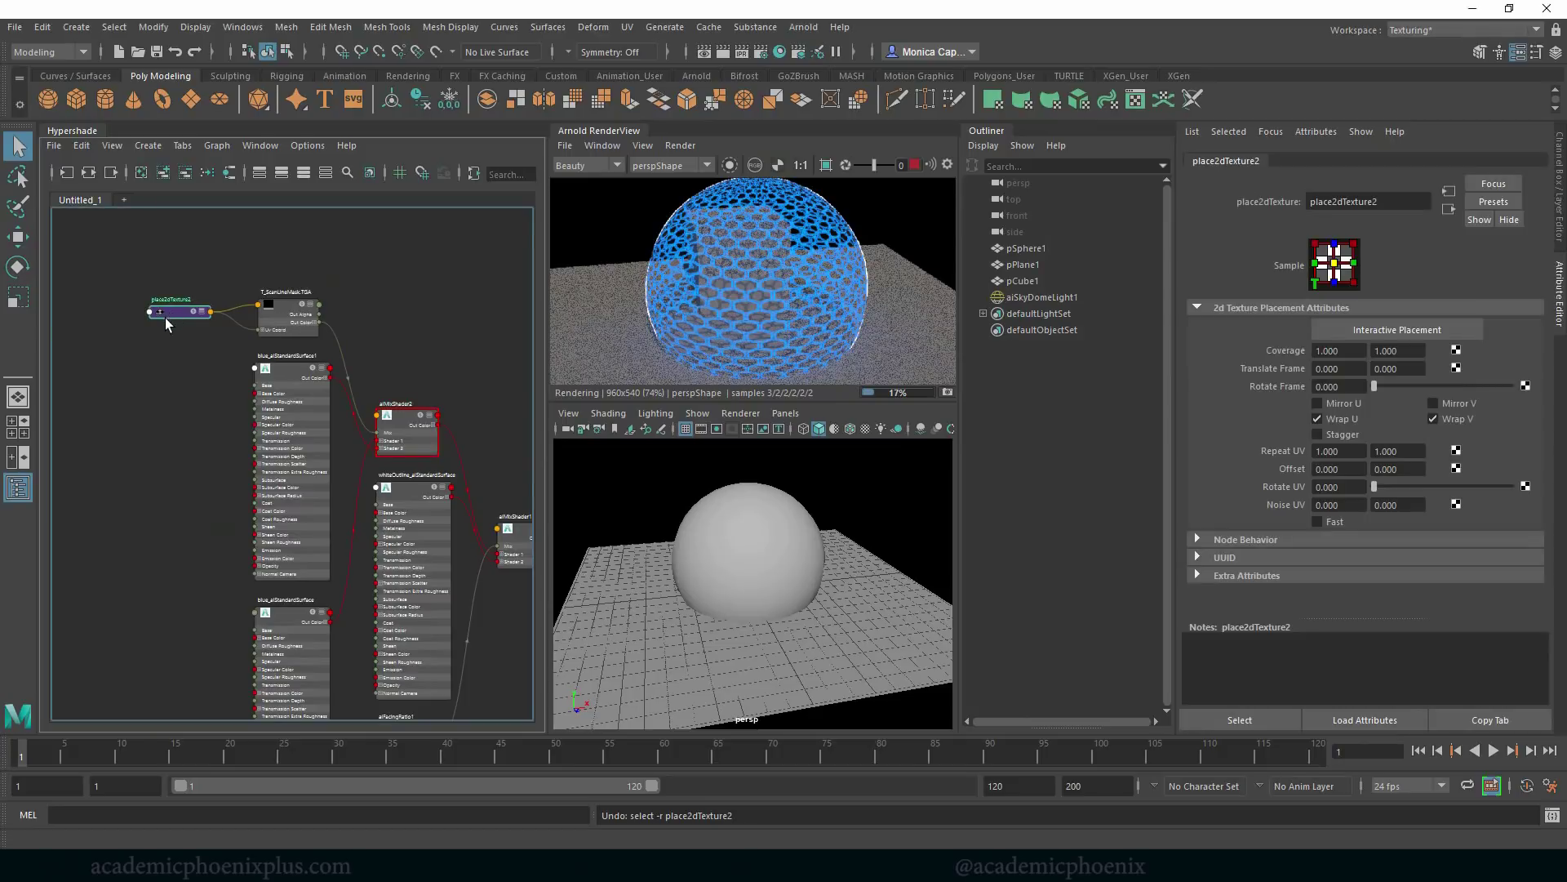
pyautogui.click(1397, 451)
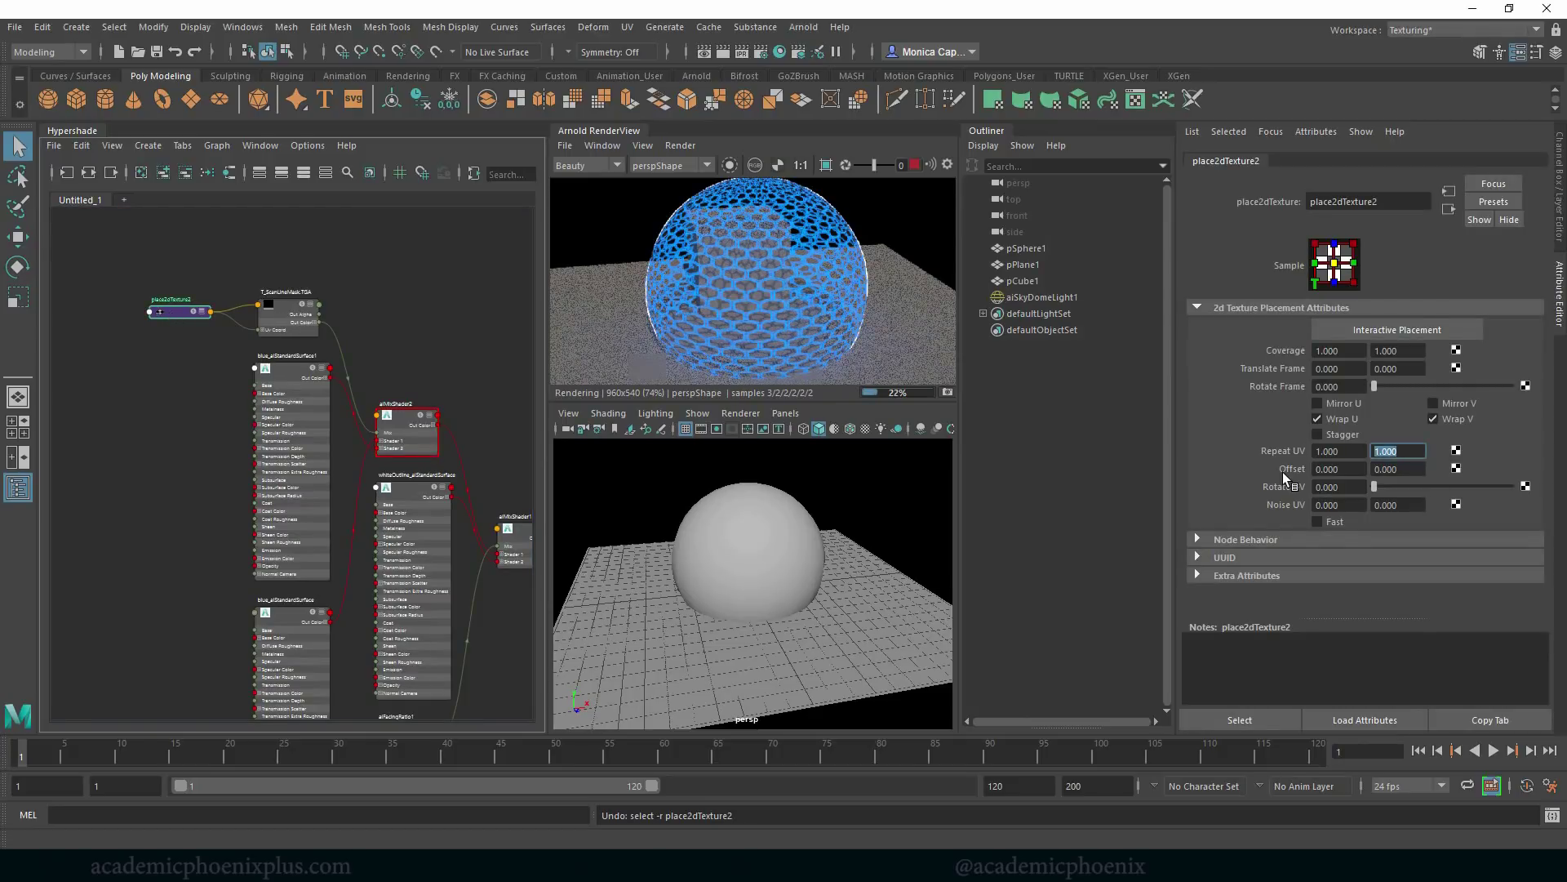
pyautogui.write('3')
pyautogui.press('capslock')
pyautogui.press('capslock')
pyautogui.press('Tab')
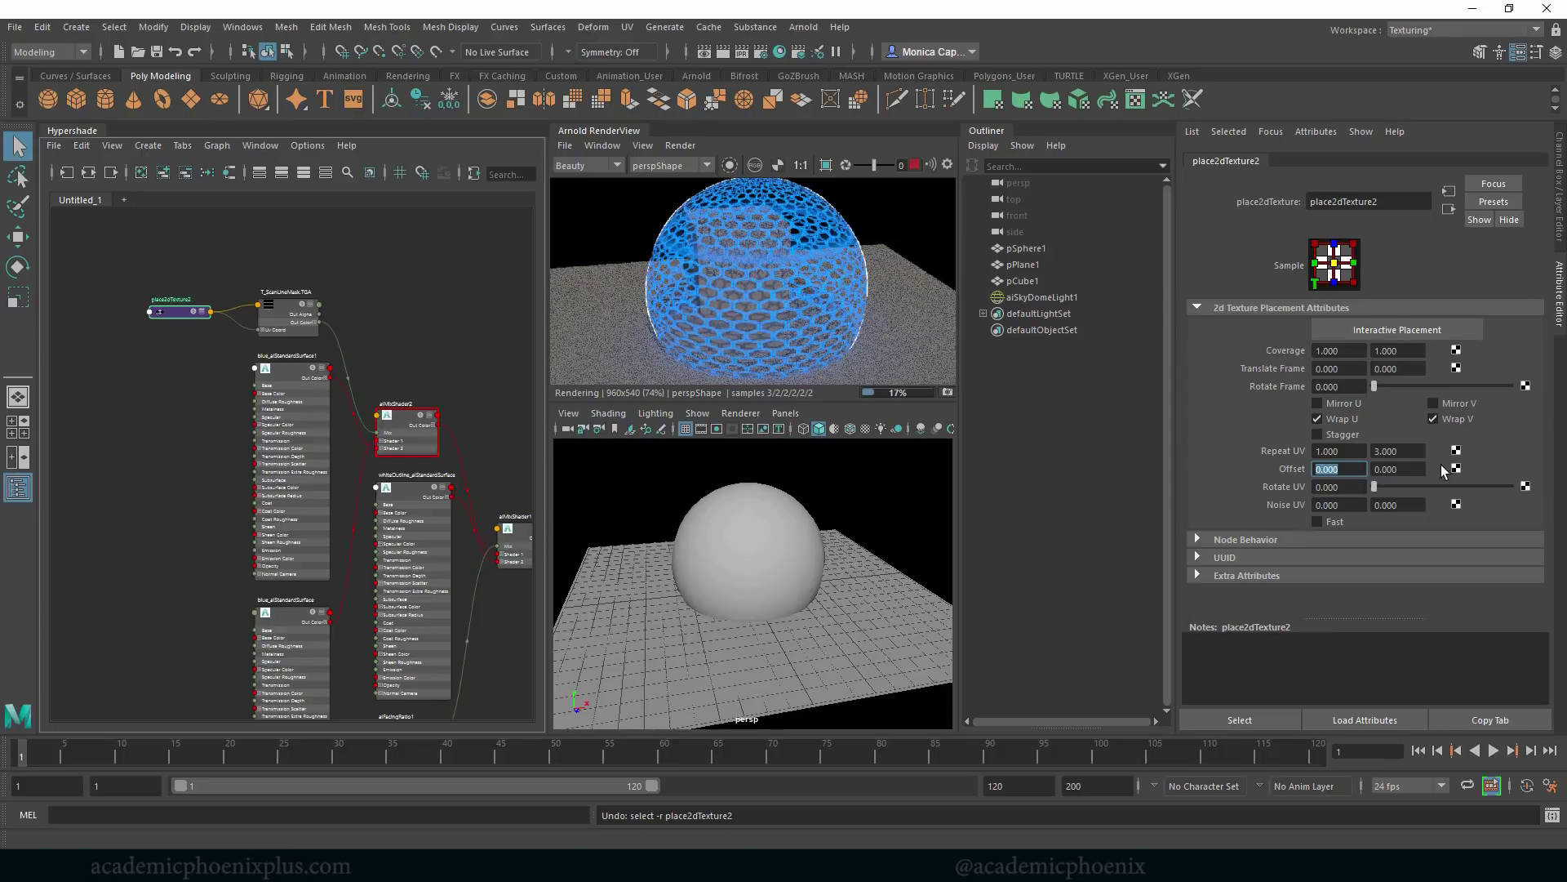
pyautogui.hotkey('shift', 'Tab')
pyautogui.write('5')
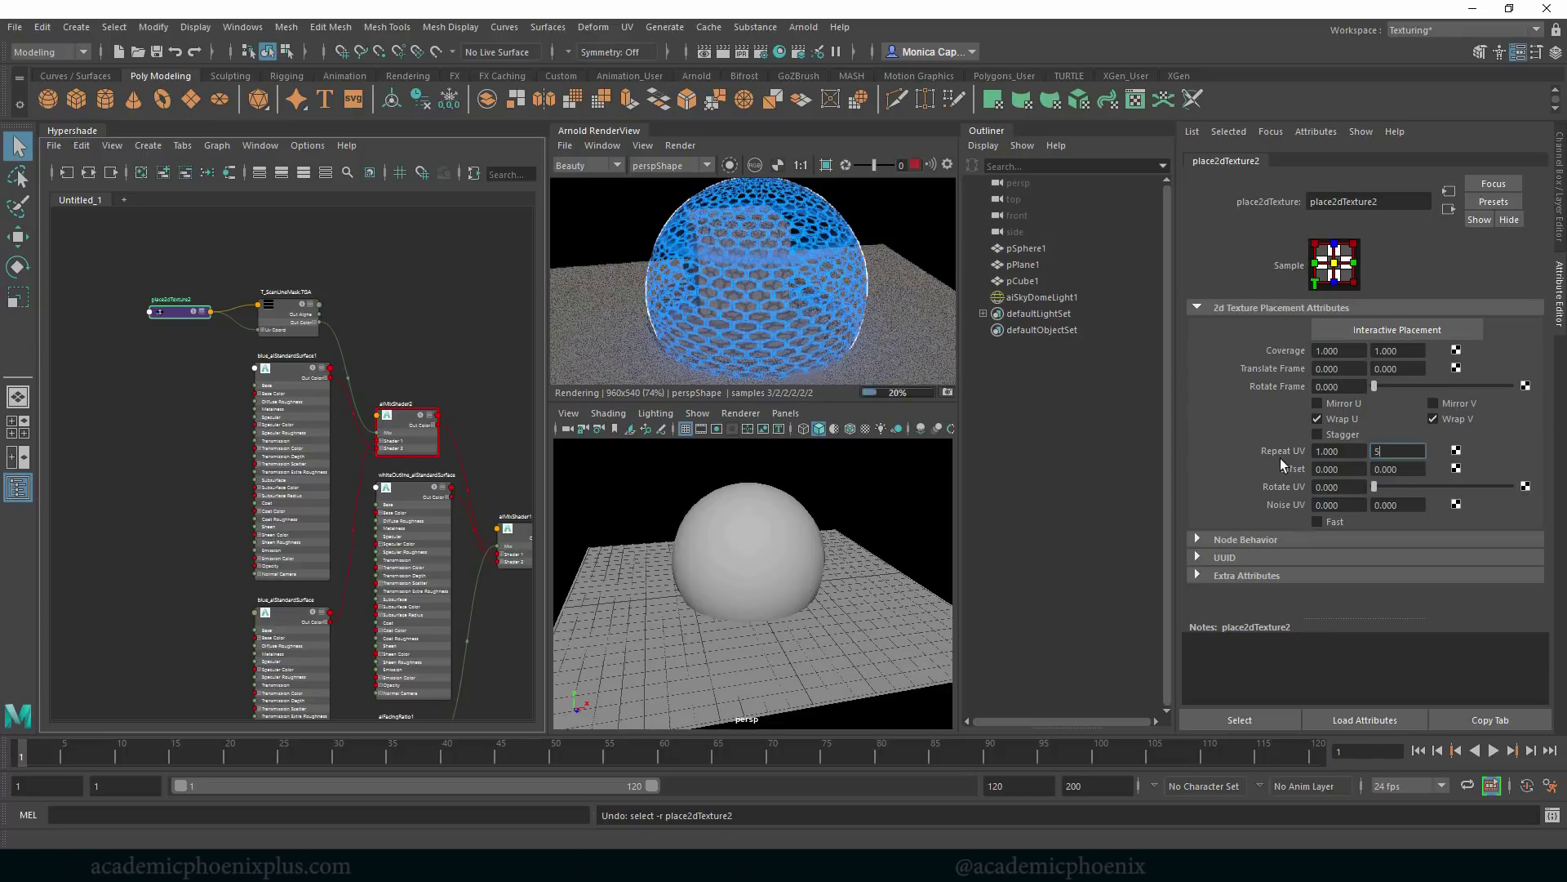
pyautogui.press('Tab')
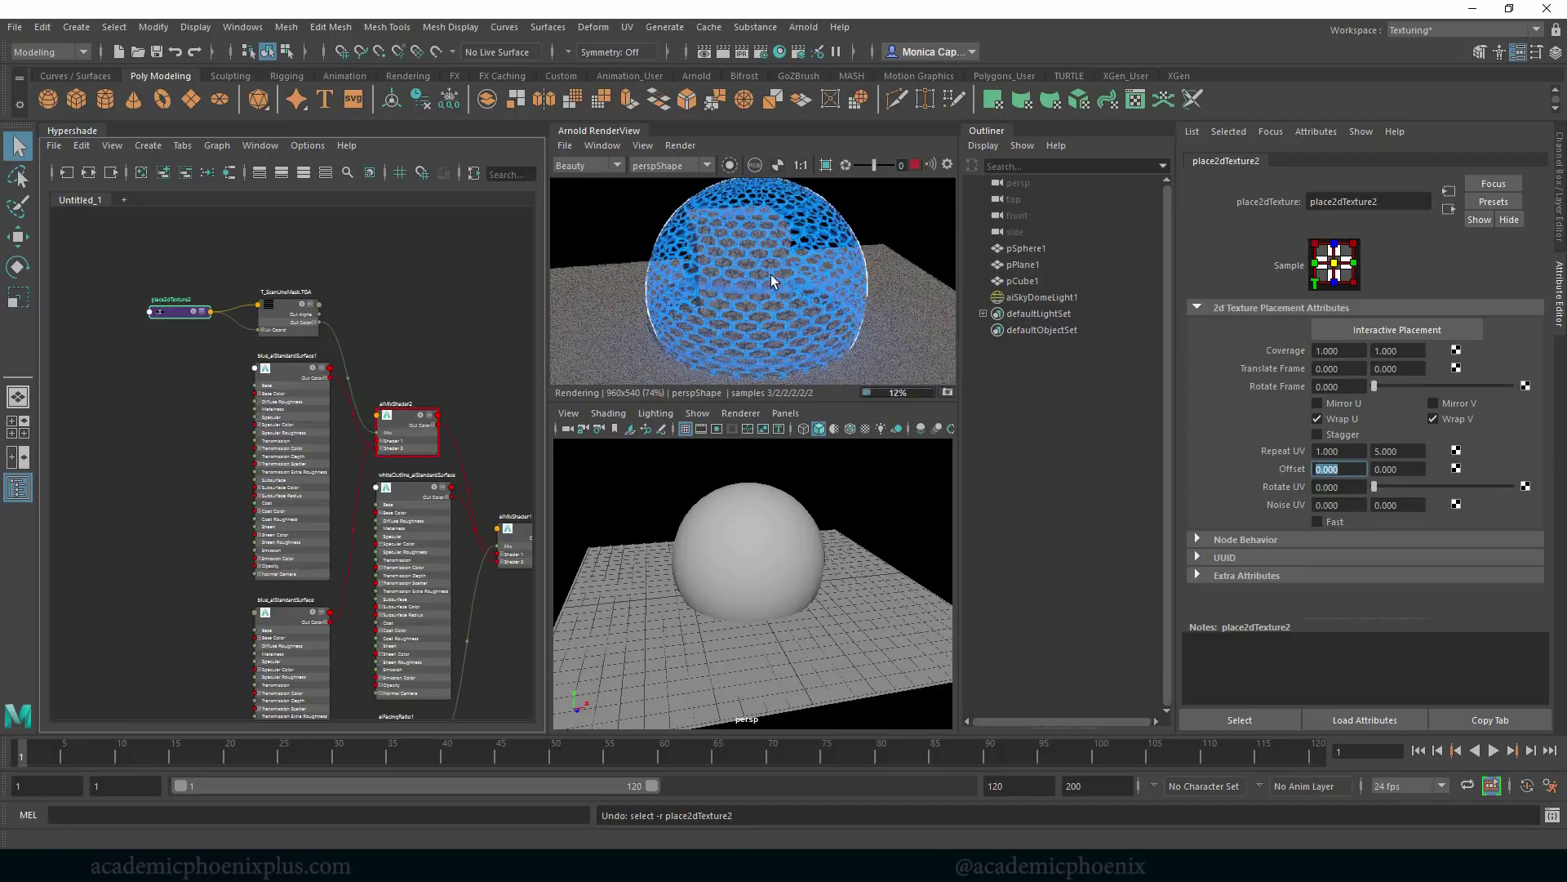
# Invert the scan-line mask texture file2 in its Effects settings and expand its Color Balance settings.
pyautogui.click(286, 316)
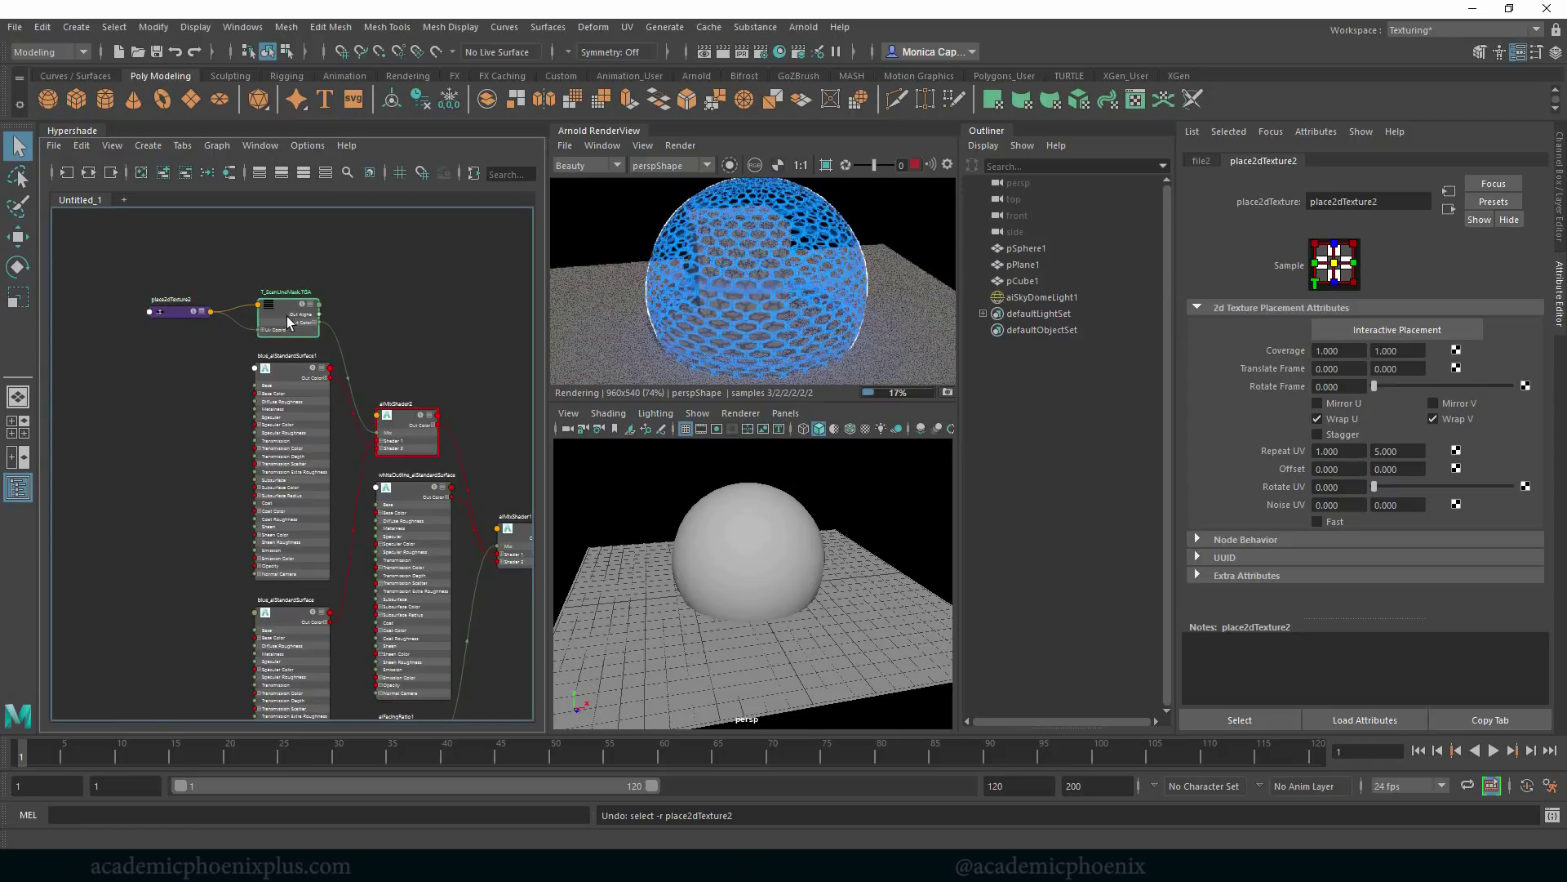
pyautogui.click(1202, 160)
pyautogui.click(1256, 483)
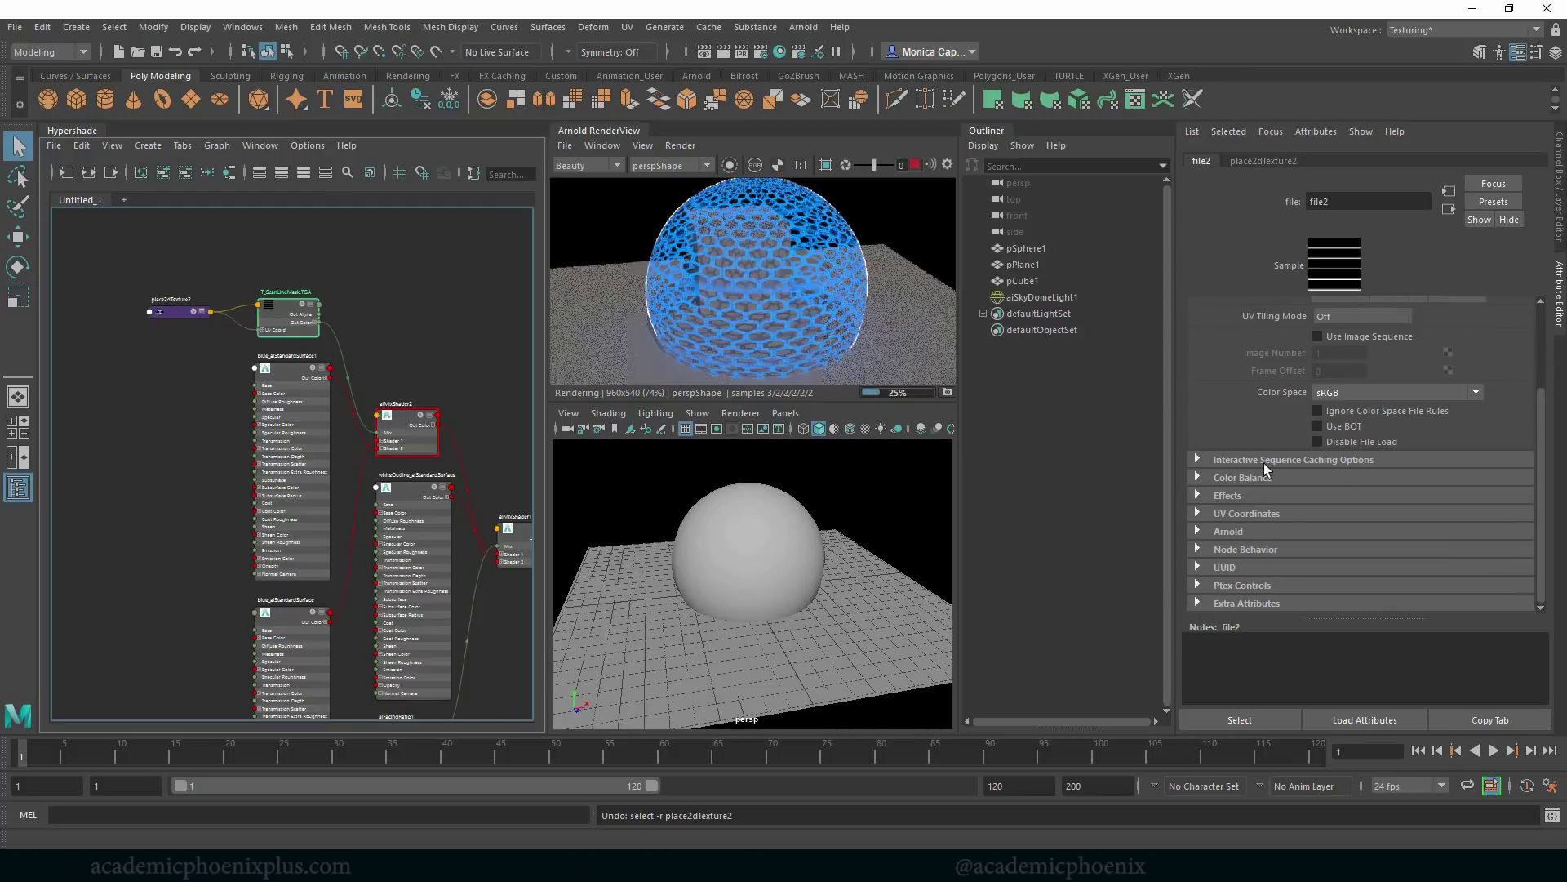
pyautogui.click(1227, 497)
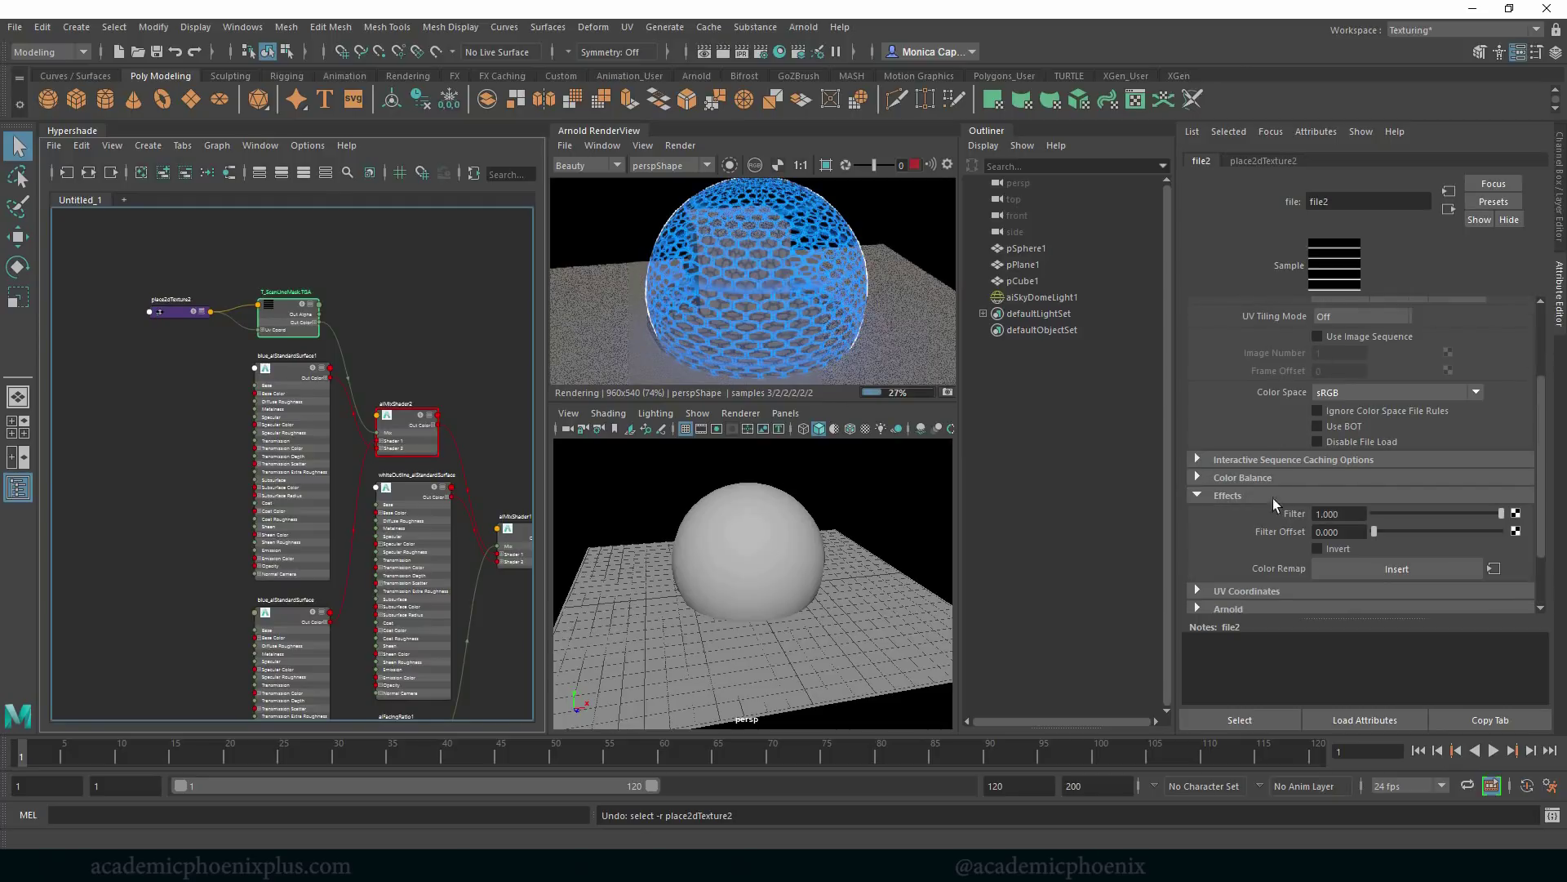
pyautogui.click(1343, 553)
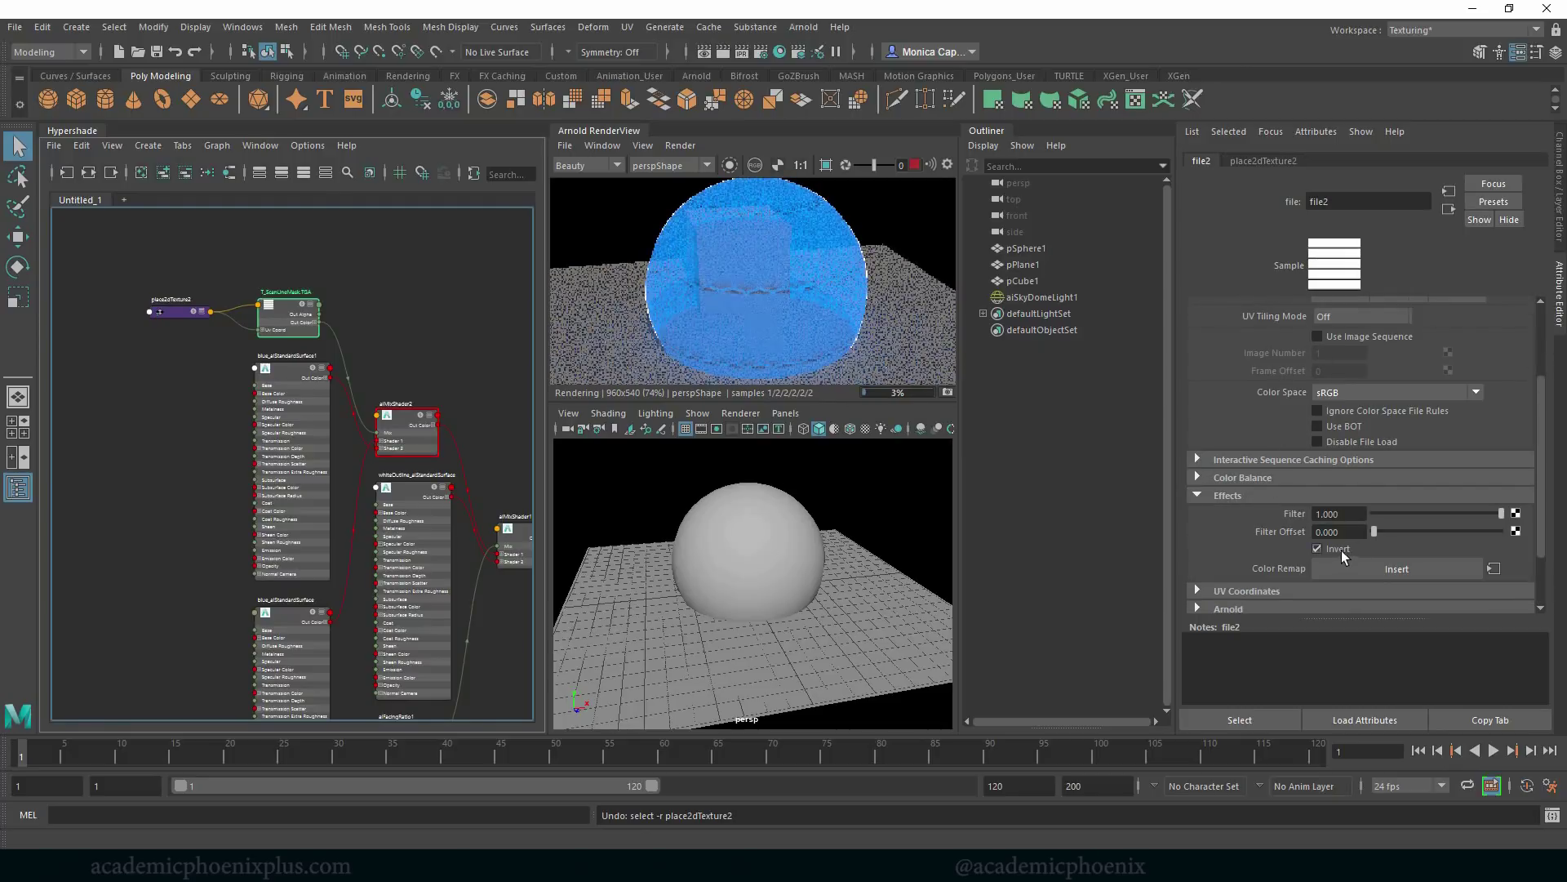
pyautogui.click(1262, 478)
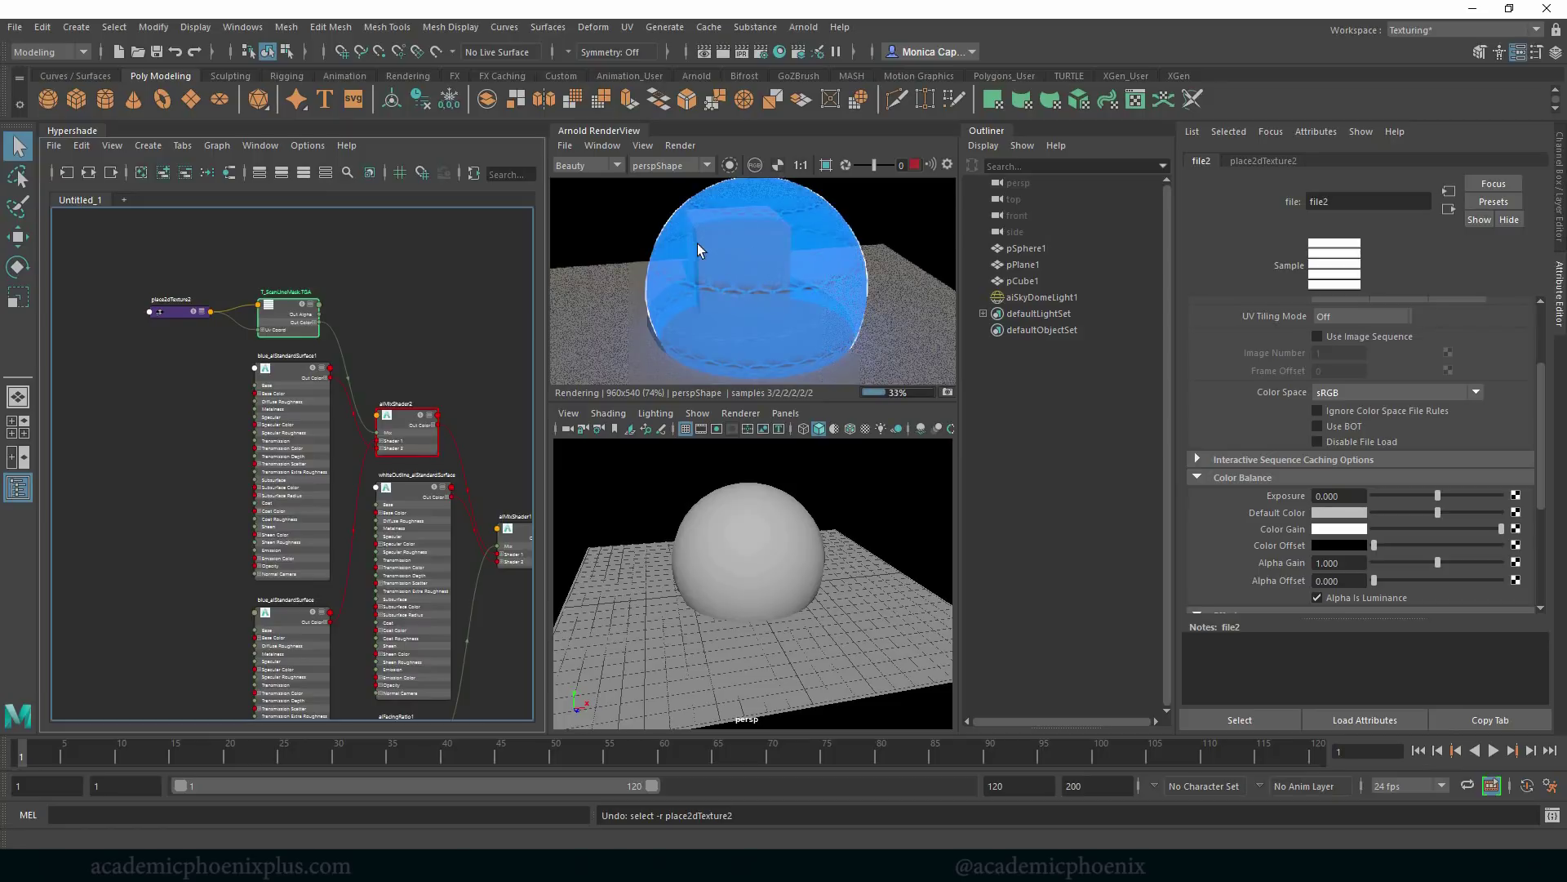
# Darken the base color of blue_aiStandardSurface1 to an HSV value of about 0.395.
pyautogui.moveTo(290, 615); pyautogui.dragTo(288, 605)
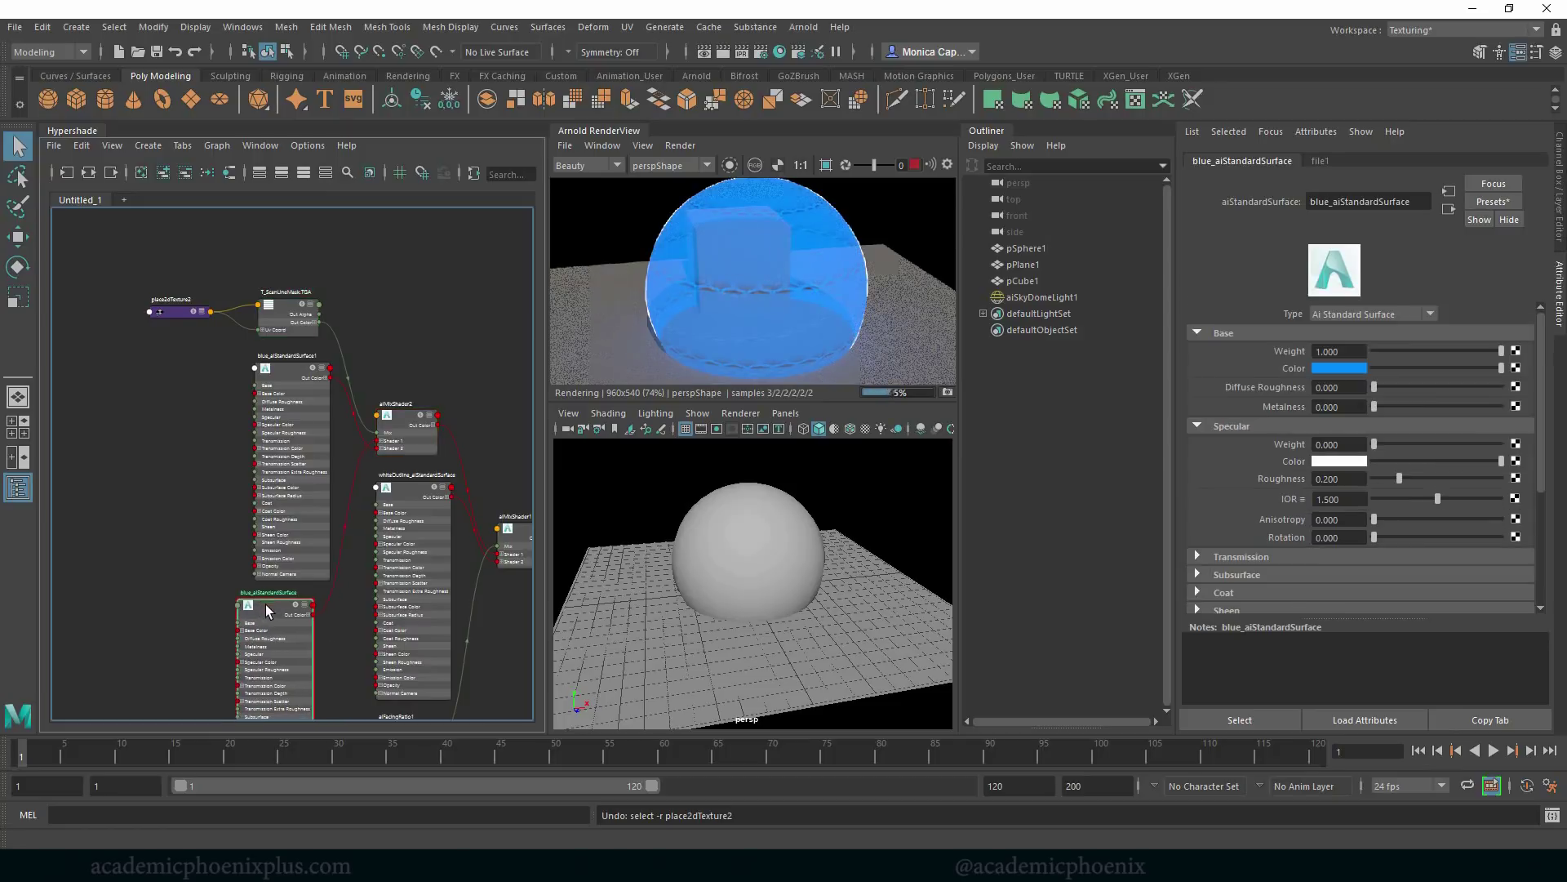
pyautogui.click(308, 452)
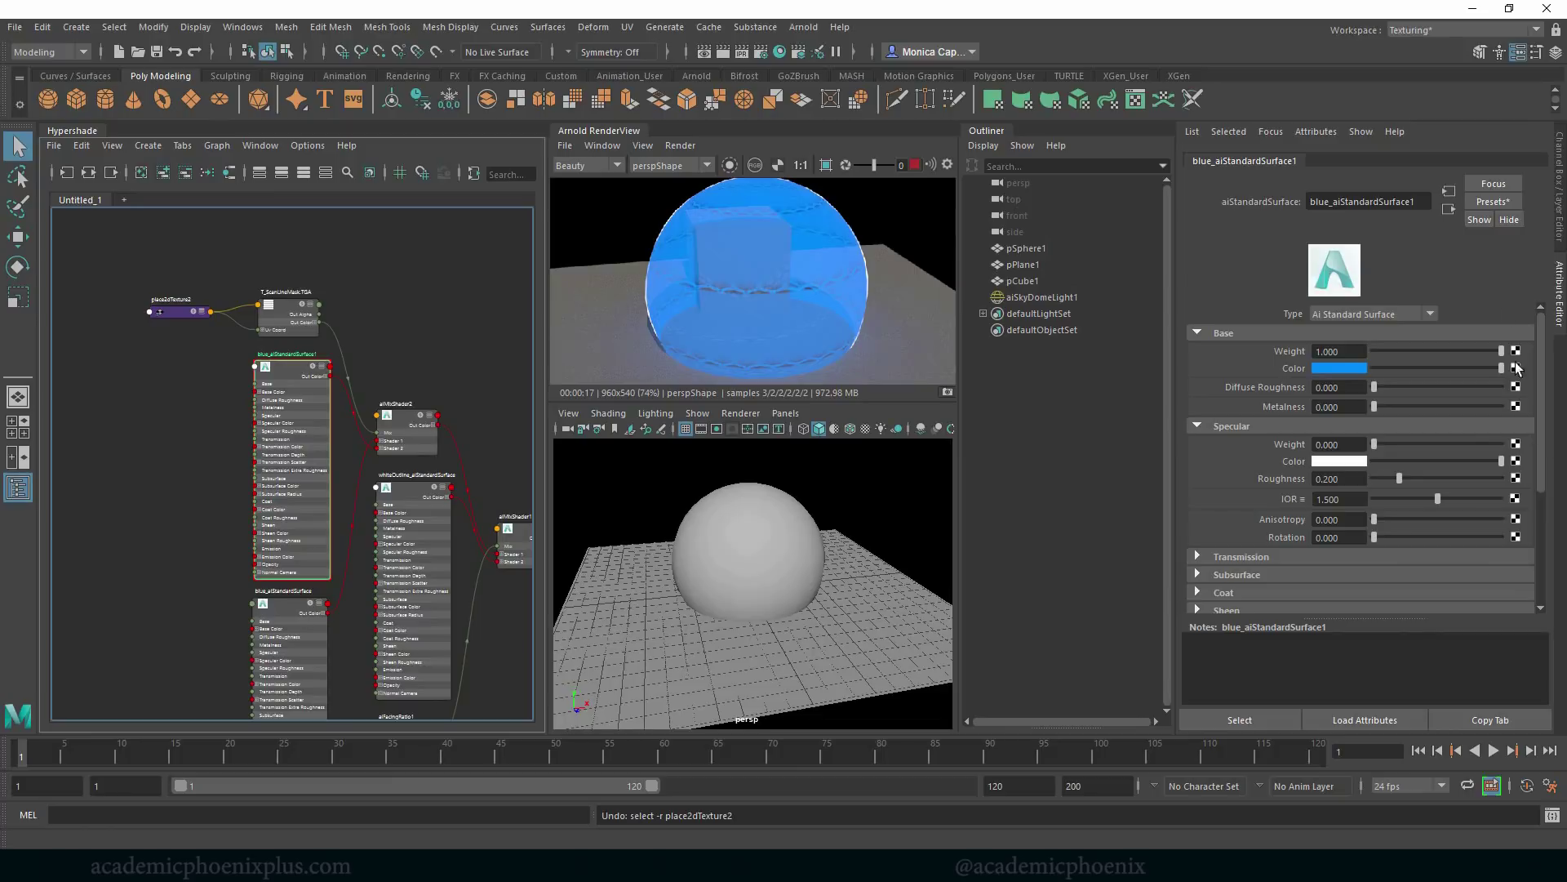
pyautogui.click(1327, 204)
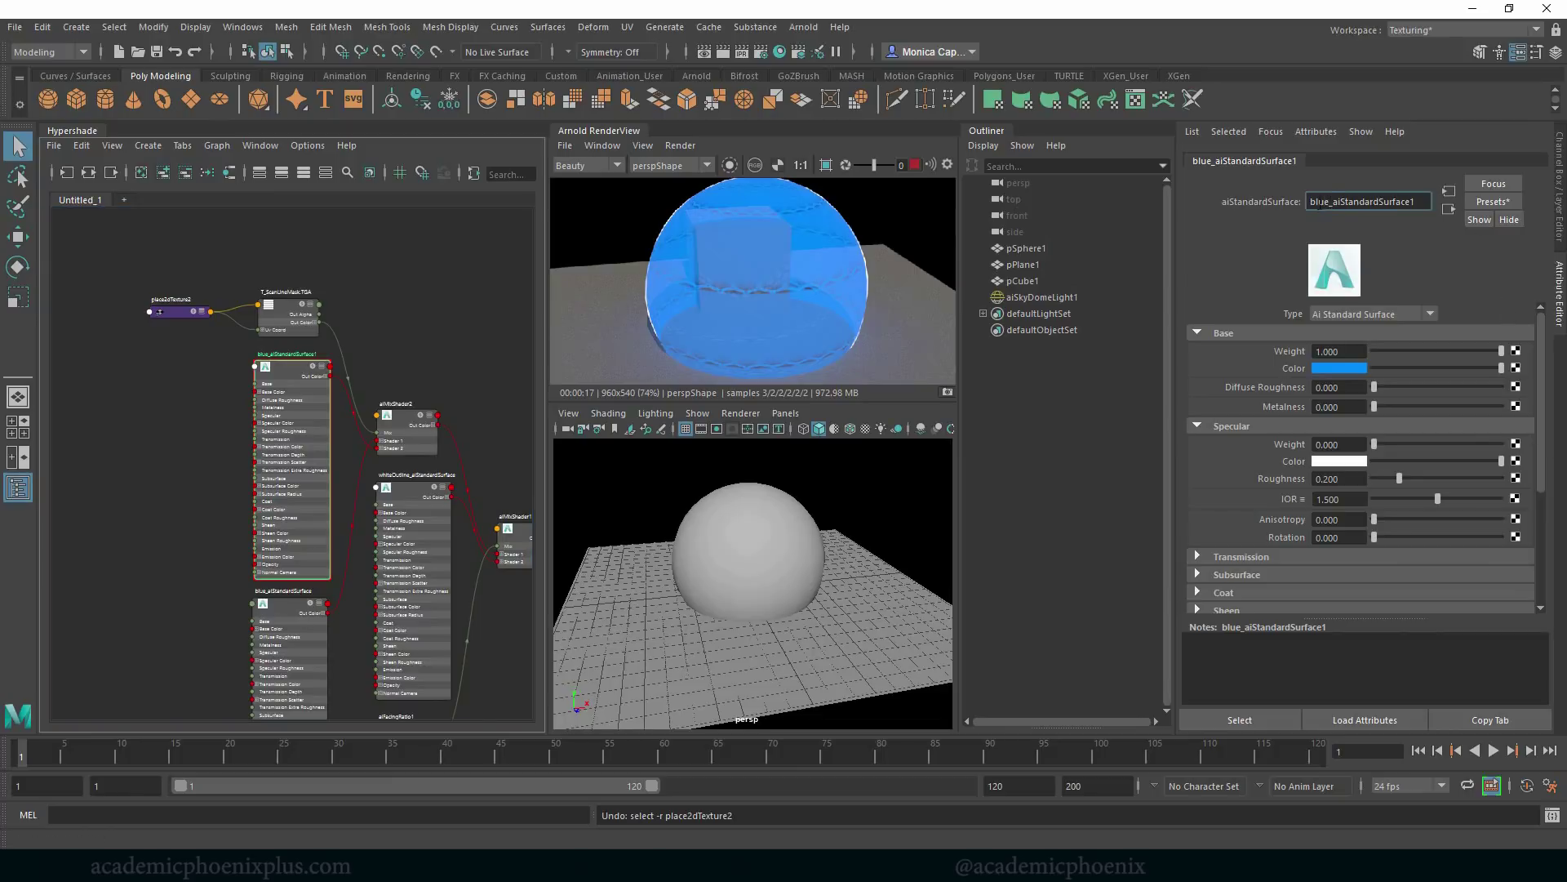
pyautogui.click(1341, 370)
pyautogui.moveTo(1367, 455); pyautogui.dragTo(1360, 455)
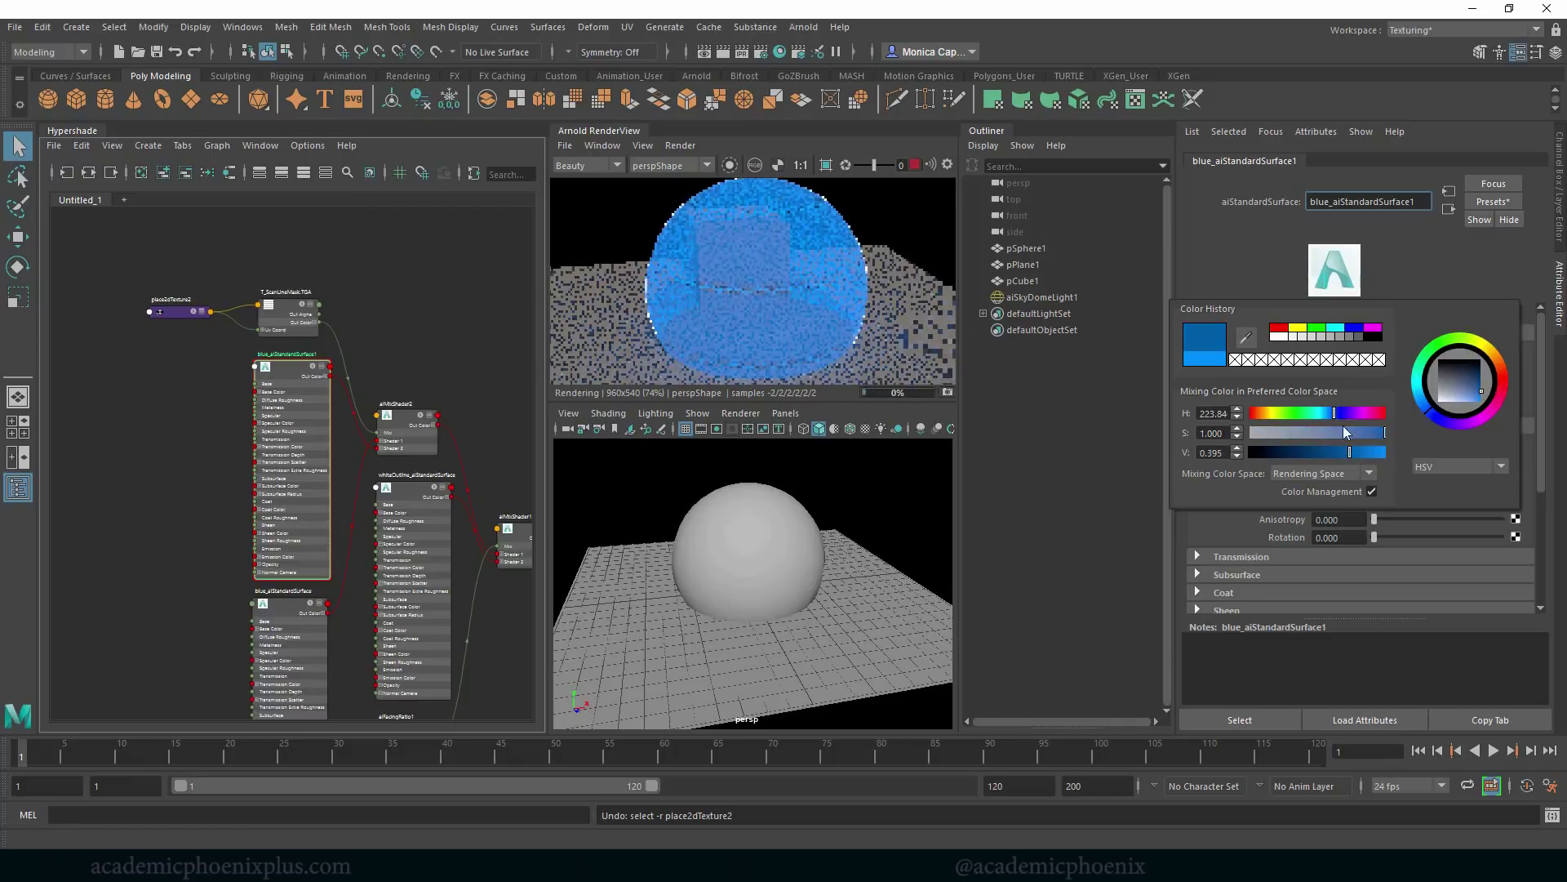
# Lower the Geometry opacity of blue_aiStandardSurface1 to a darker gray to make the shield more transparent.
pyautogui.scroll(-4, 1372, 408)
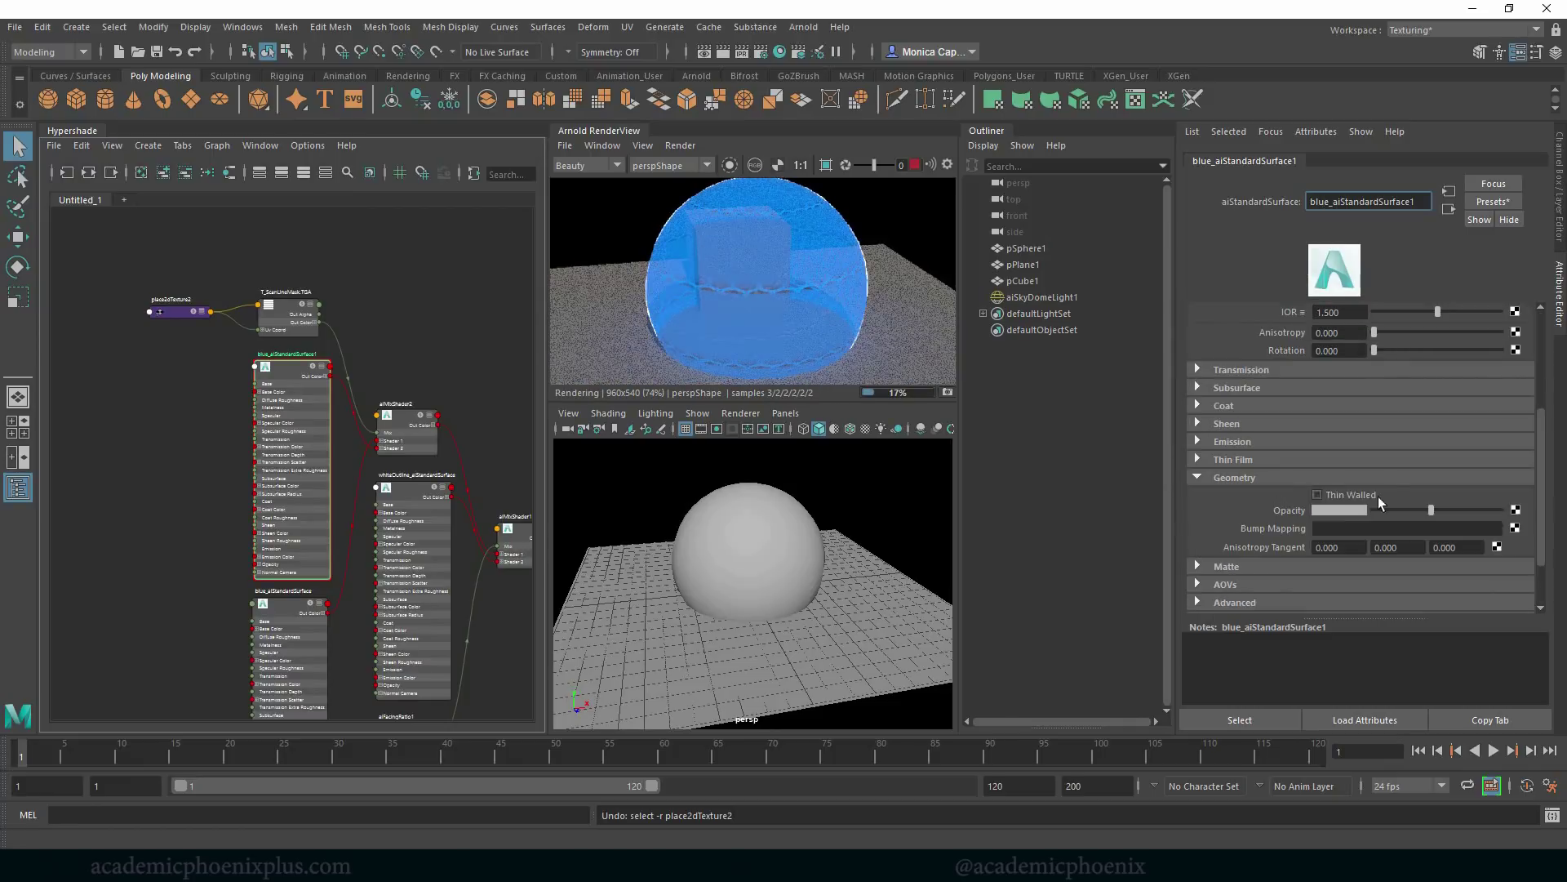
pyautogui.click(1431, 511)
pyautogui.moveTo(1433, 511); pyautogui.dragTo(1394, 511)
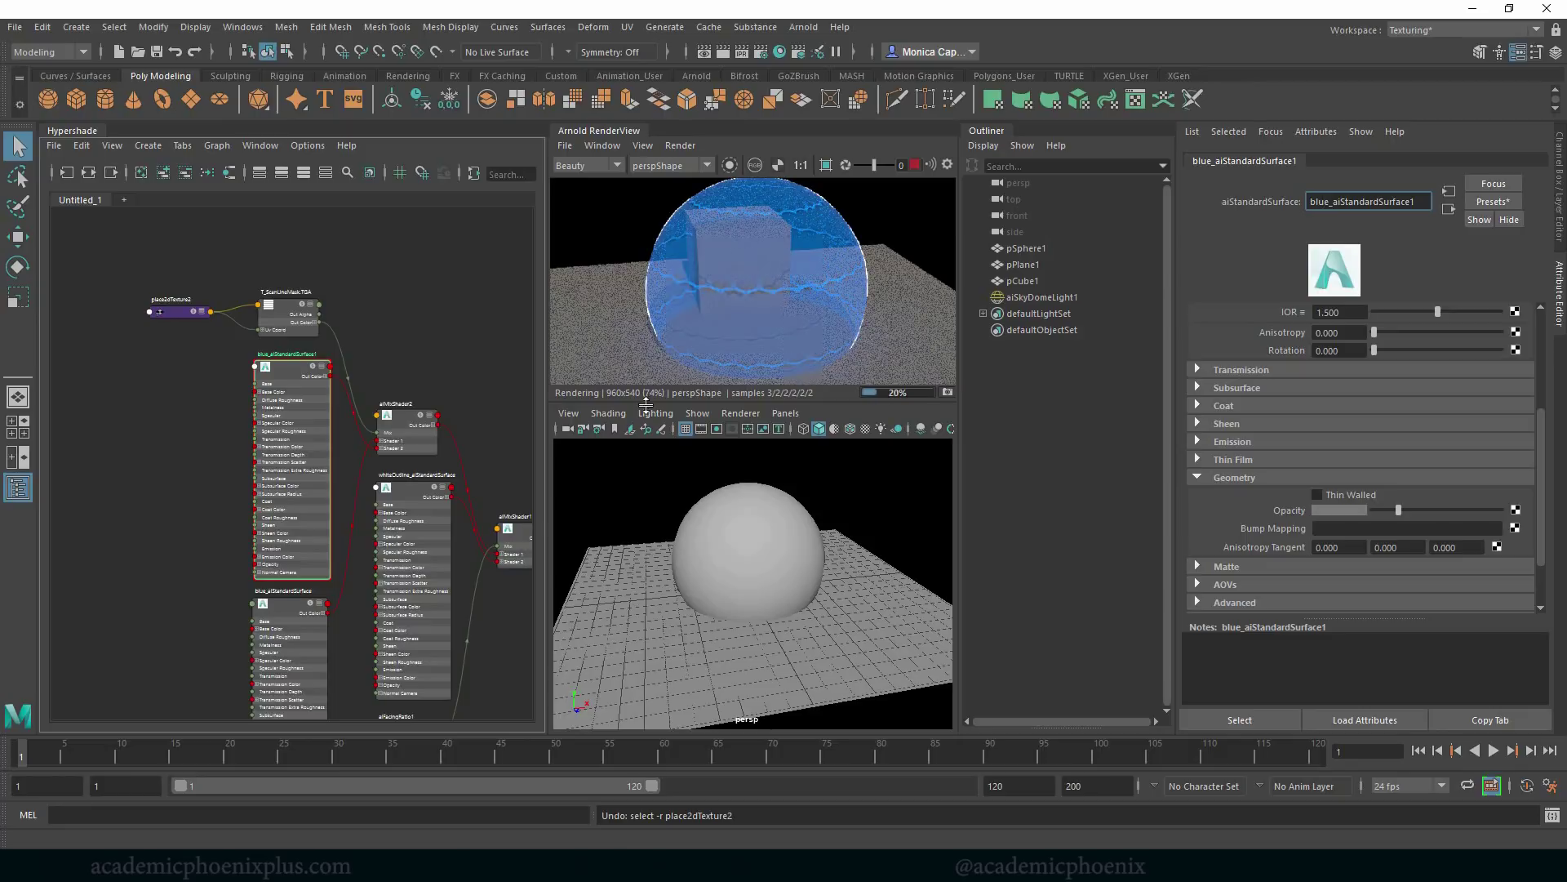
# Create an aiFacingRatio node beside blue_aiStandardSurface1 and try to connect its Out Value to the shader's Opacity.
pyautogui.keyDown('alt'); pyautogui.moveTo(166, 534); pyautogui.dragTo(263, 504, button='middle'); pyautogui.keyUp('alt')
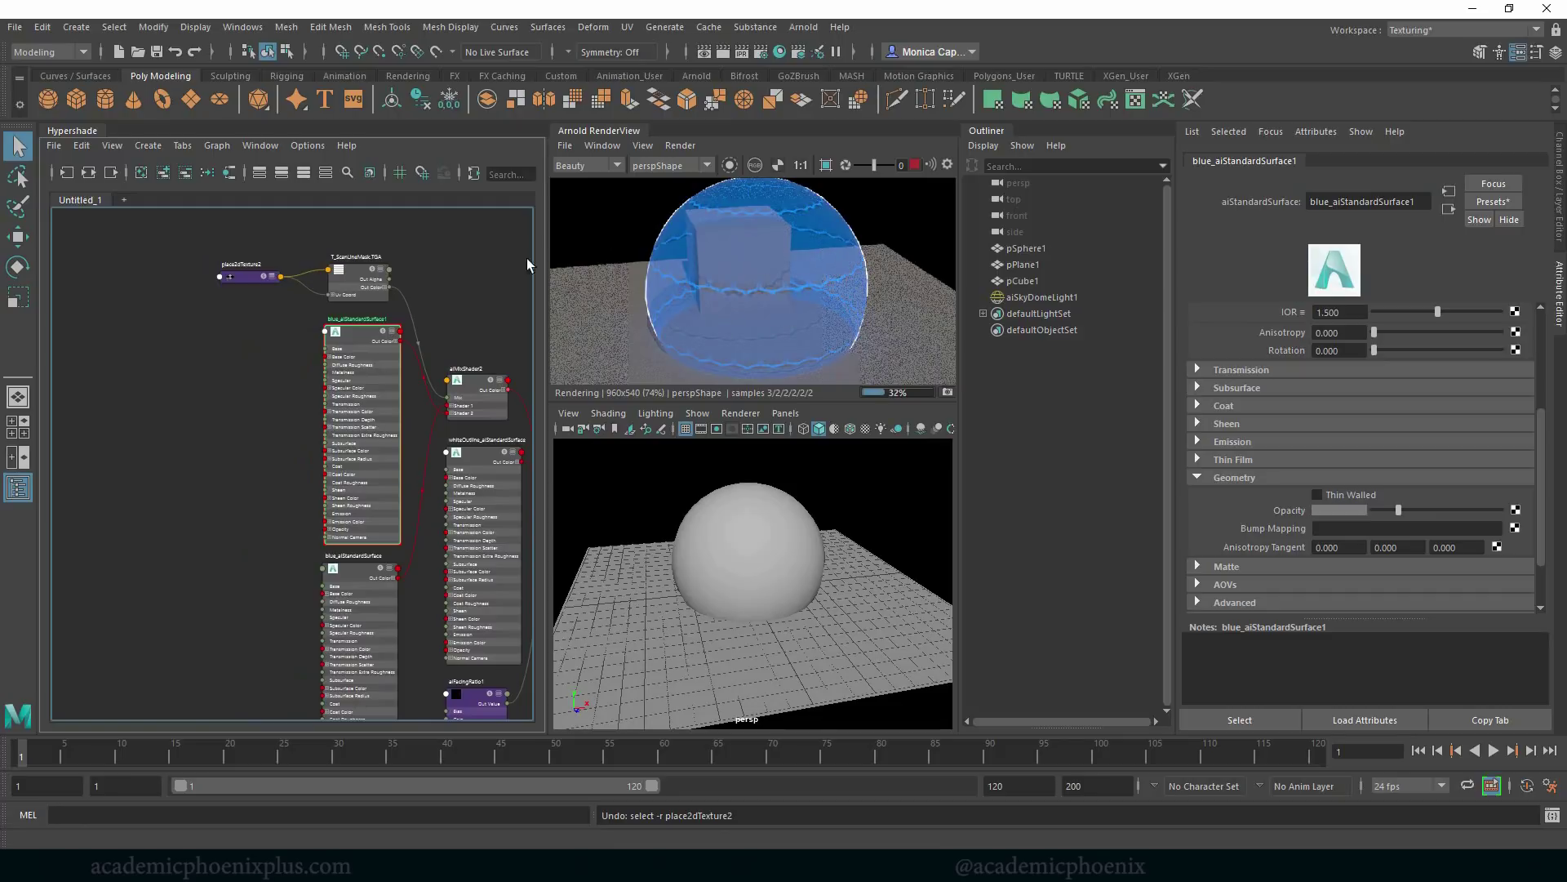
pyautogui.click(217, 393)
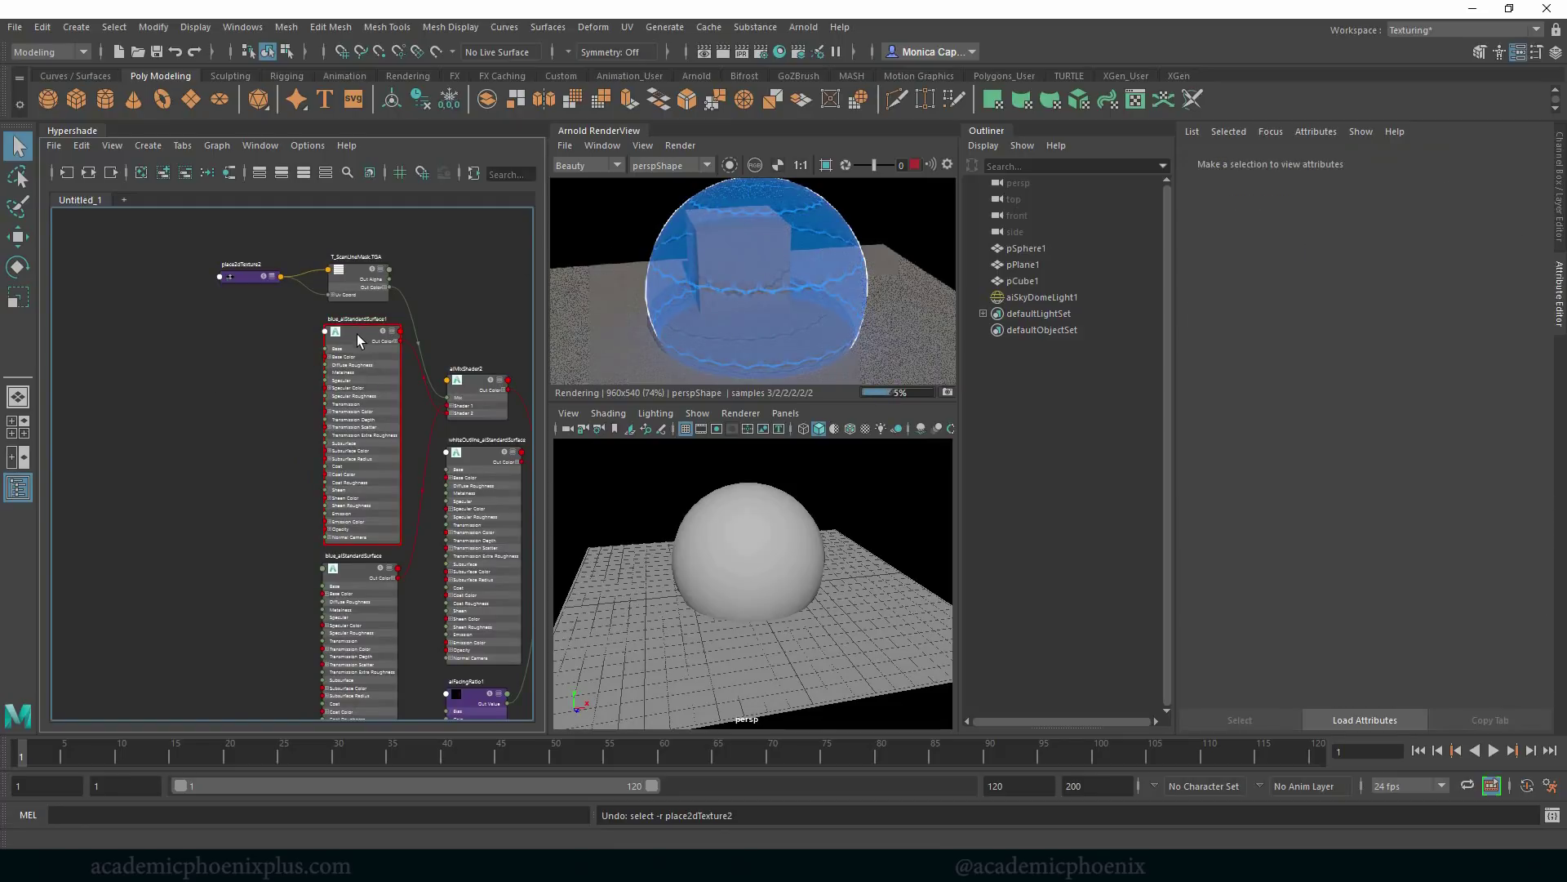
pyautogui.press('Tab')
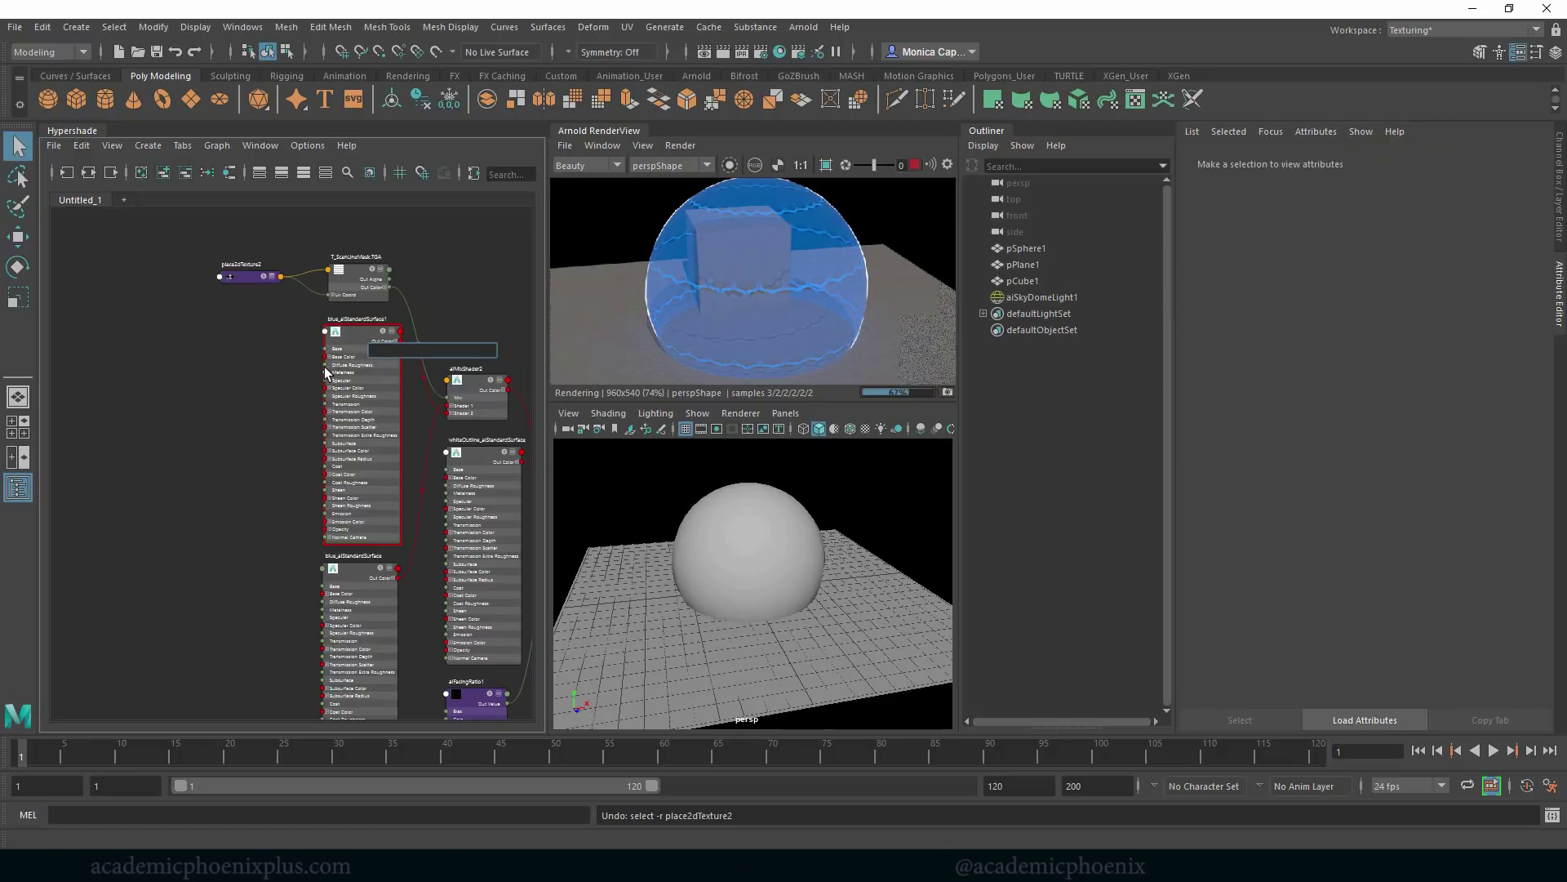
pyautogui.write('aiFacingRatio')
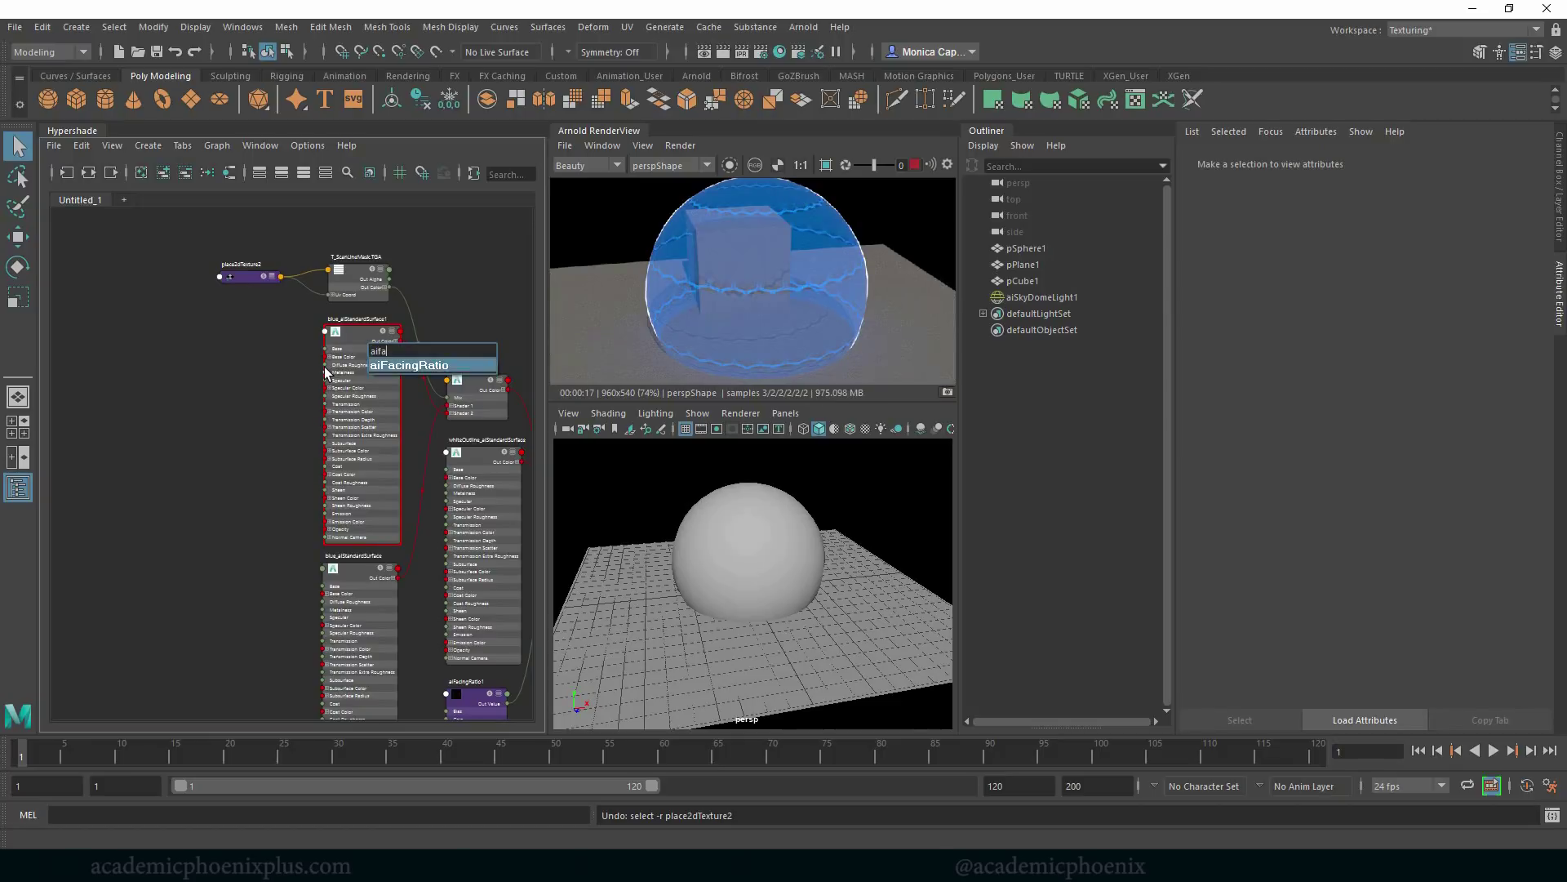
pyautogui.press('Return')
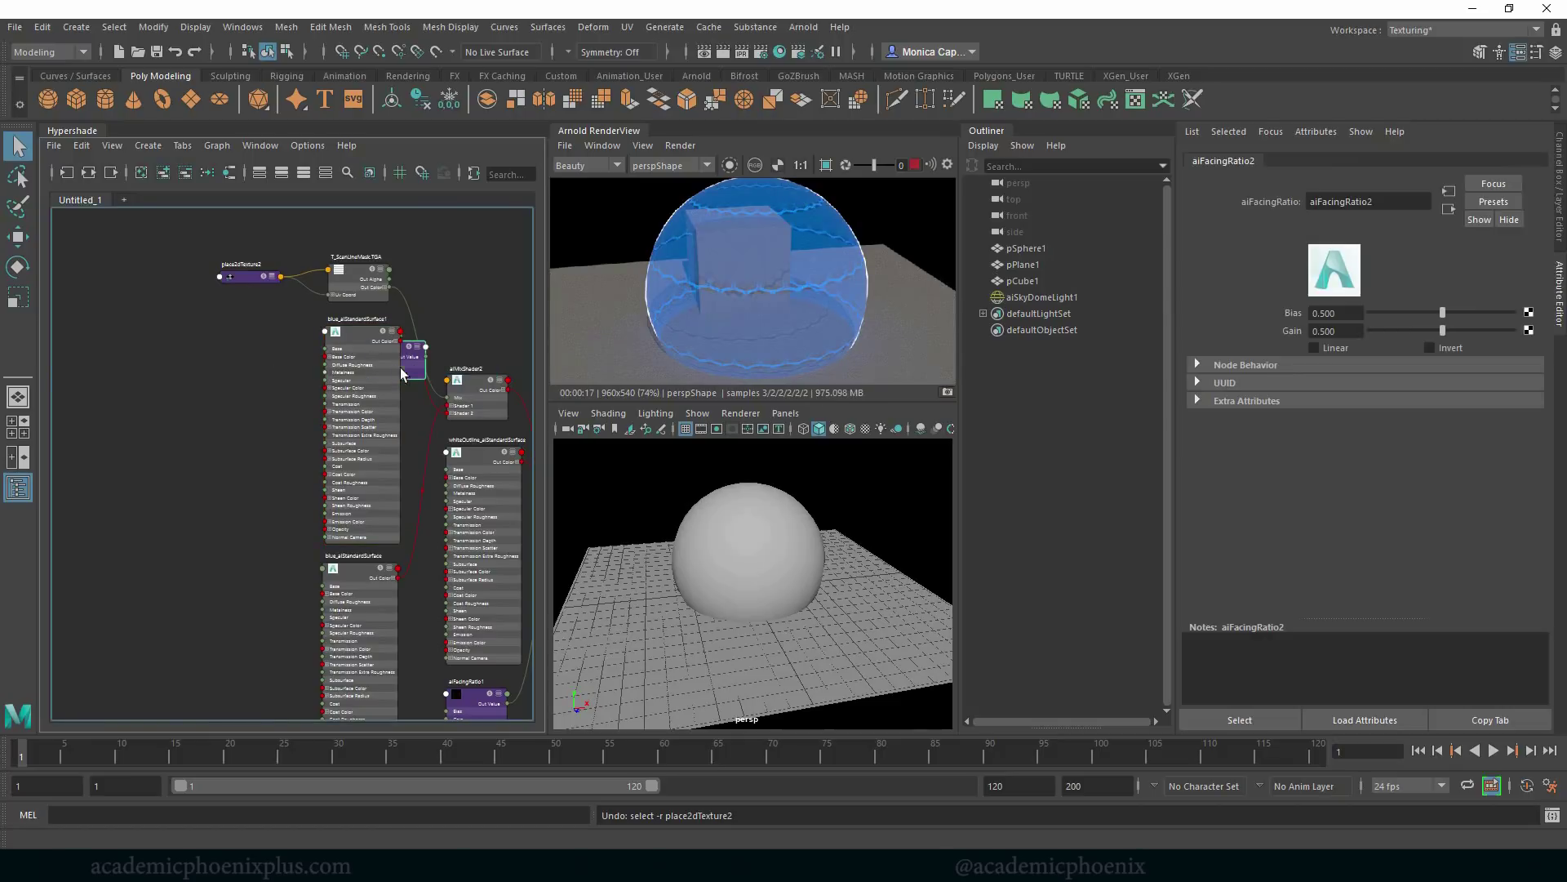
pyautogui.moveTo(420, 369); pyautogui.dragTo(325, 534)
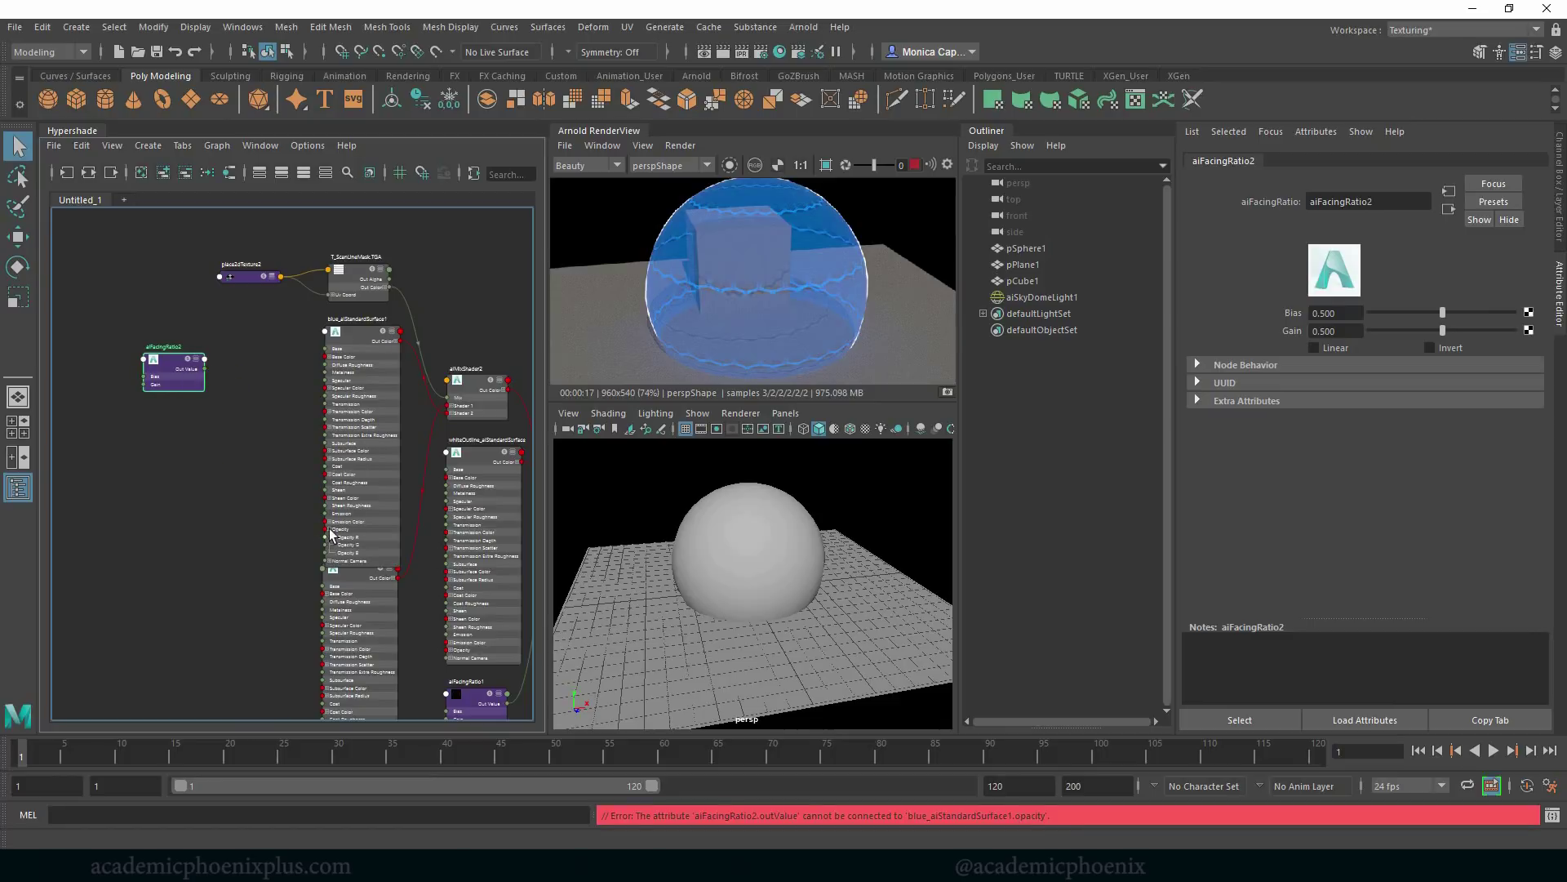
# Connect the Out Value of aiFacingRatio2 to Opacity R, Opacity G and Opacity B of blue_aiStandardSurface1.
pyautogui.scroll(5, 170, 382)
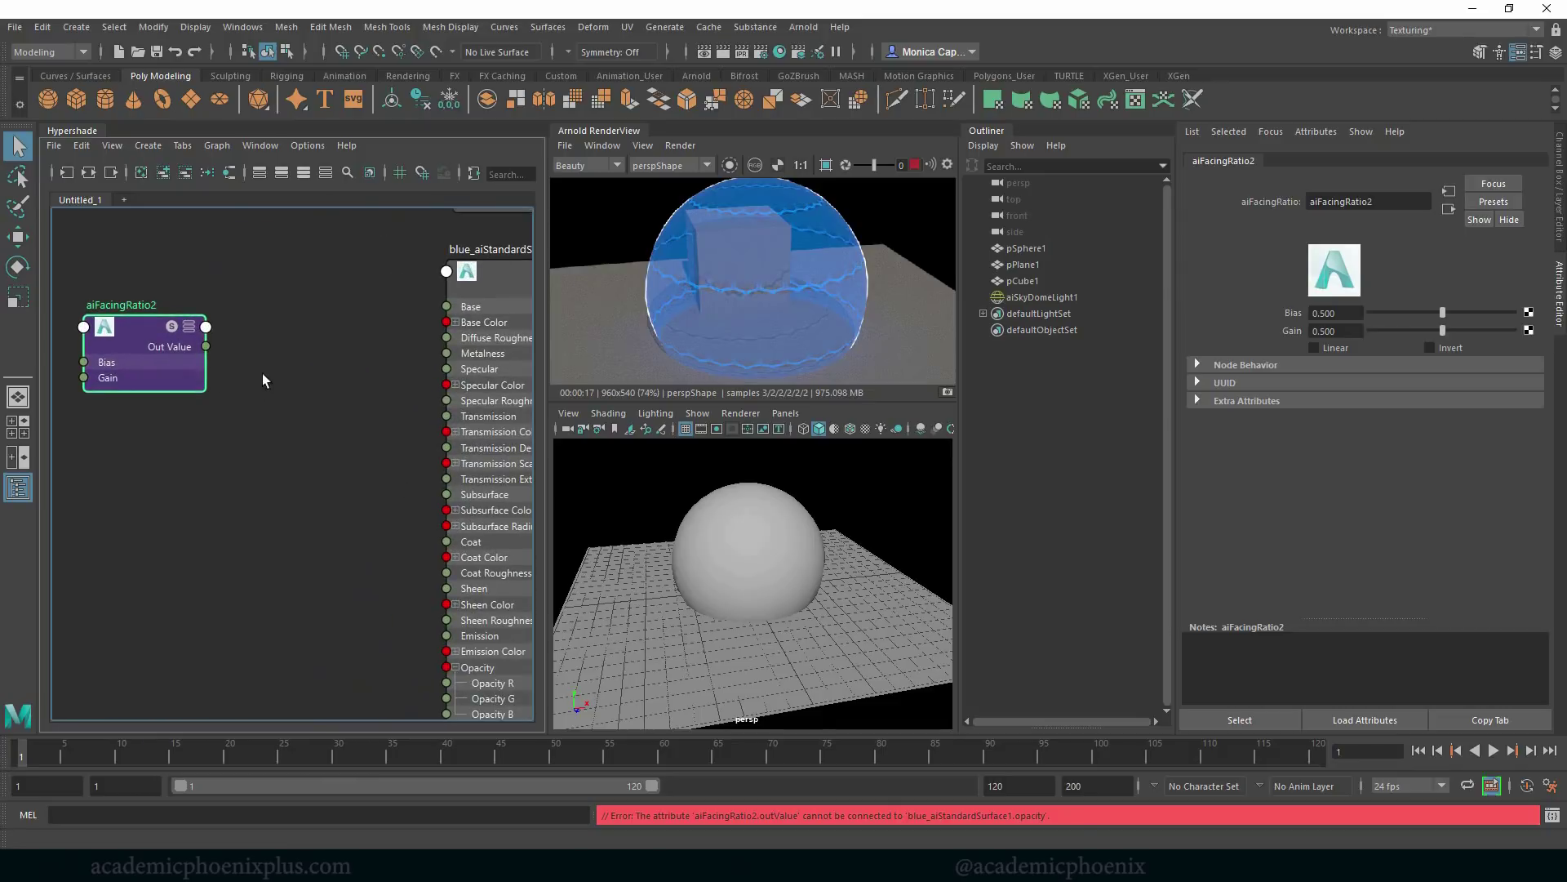
pyautogui.moveTo(165, 312); pyautogui.dragTo(406, 634)
pyautogui.moveTo(165, 312); pyautogui.dragTo(408, 651)
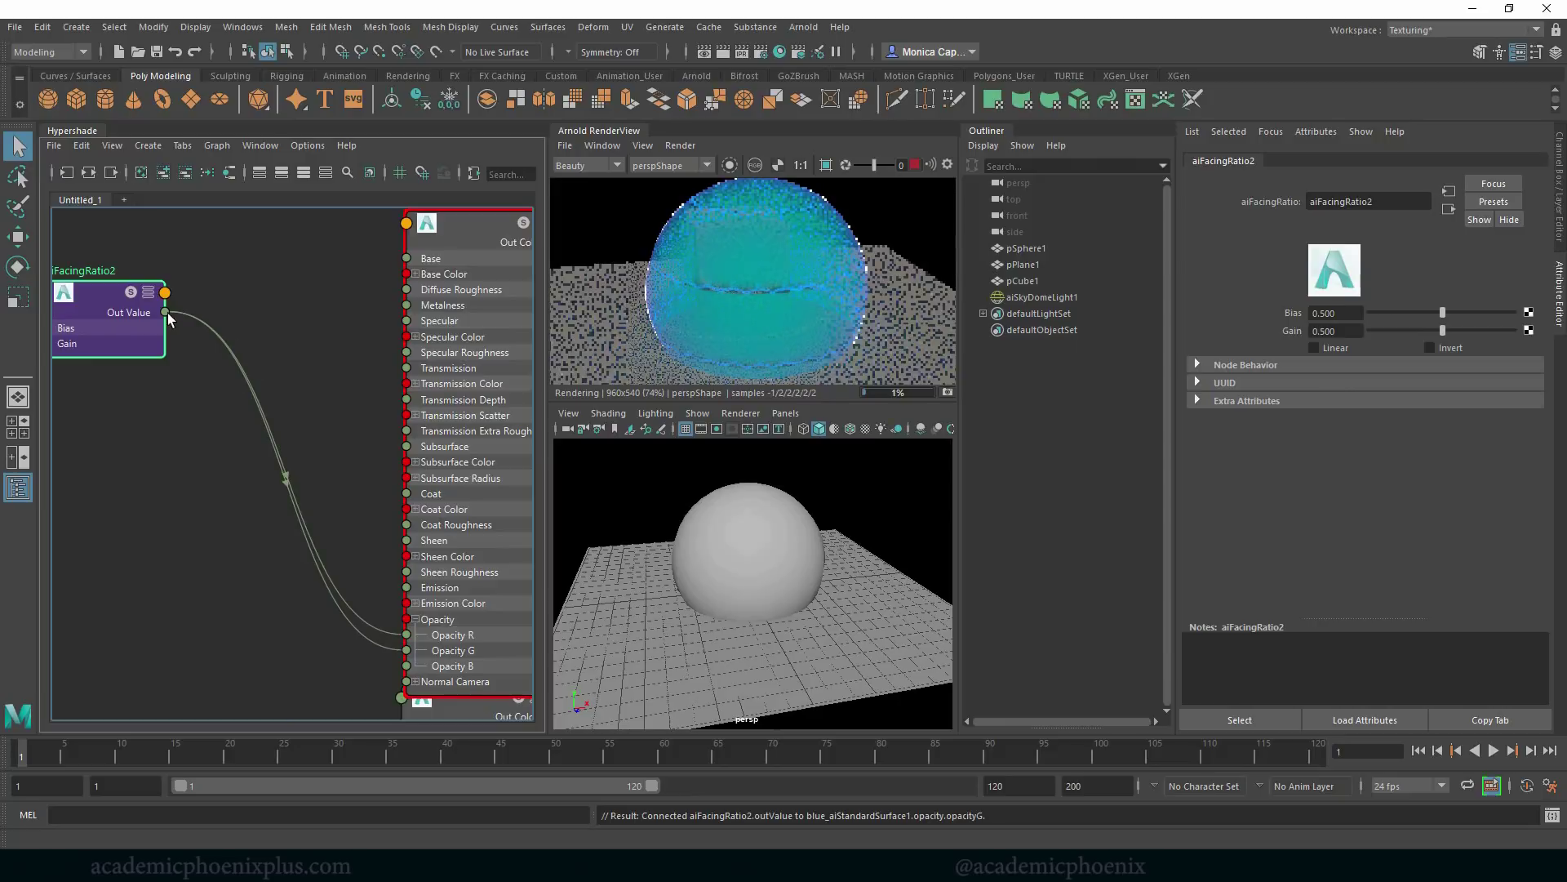
pyautogui.moveTo(165, 311); pyautogui.dragTo(408, 668)
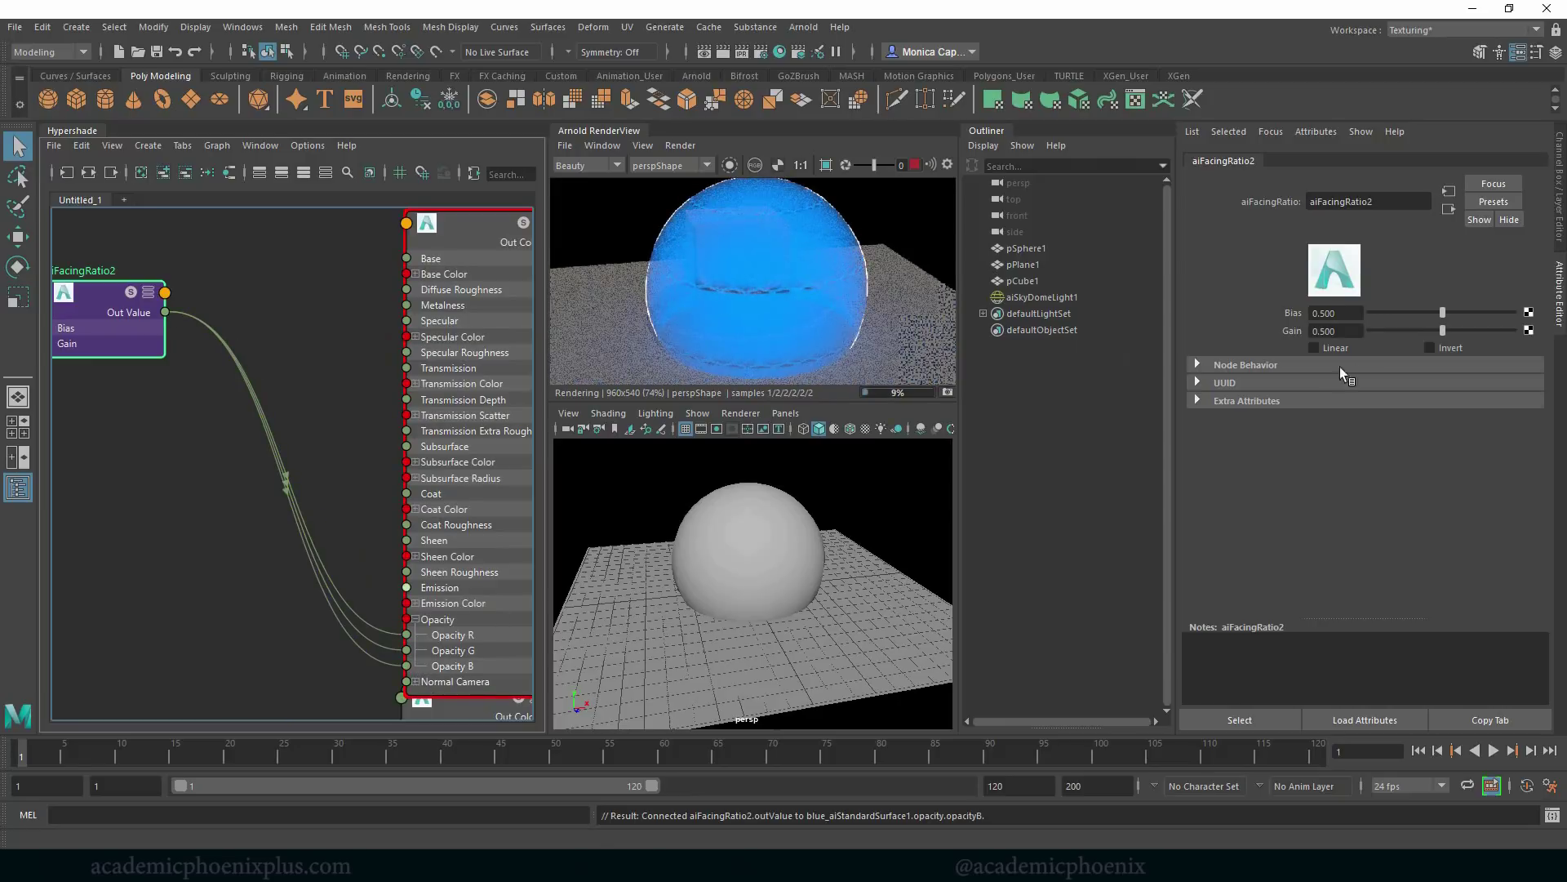
# Invert aiFacingRatio2 and set its Bias to about 0.810 and its Gain to about 0.391.
pyautogui.click(1450, 349)
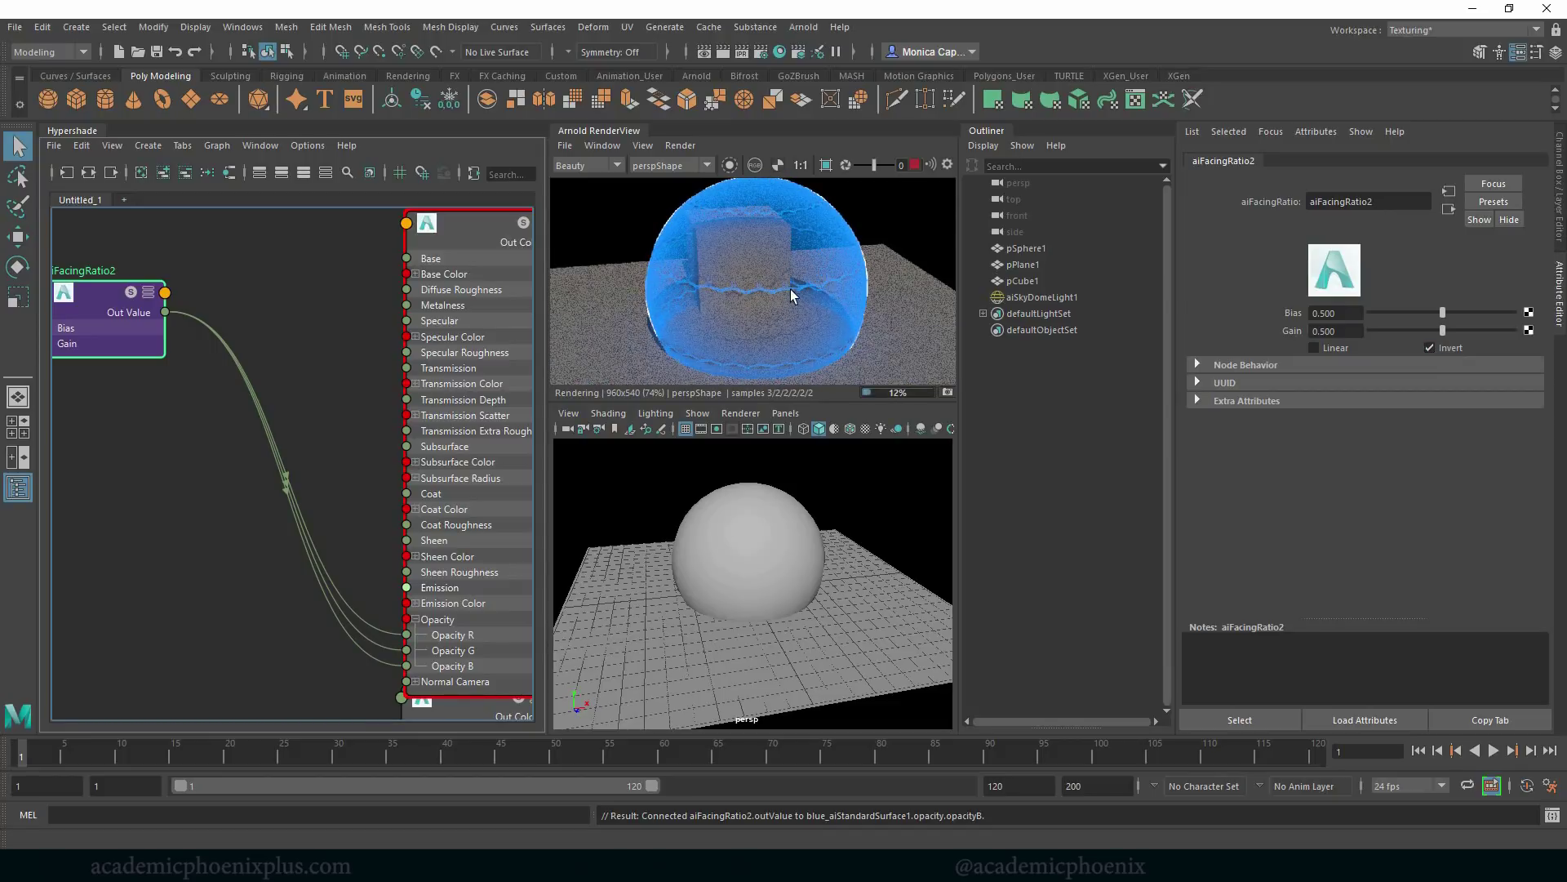
pyautogui.moveTo(1438, 331)
pyautogui.mouseDown()
pyautogui.moveTo(1380, 330)
pyautogui.moveTo(1479, 308)
pyautogui.moveTo(1418, 330)
pyautogui.mouseUp()
pyautogui.click(1447, 312)
pyautogui.click(1478, 311)
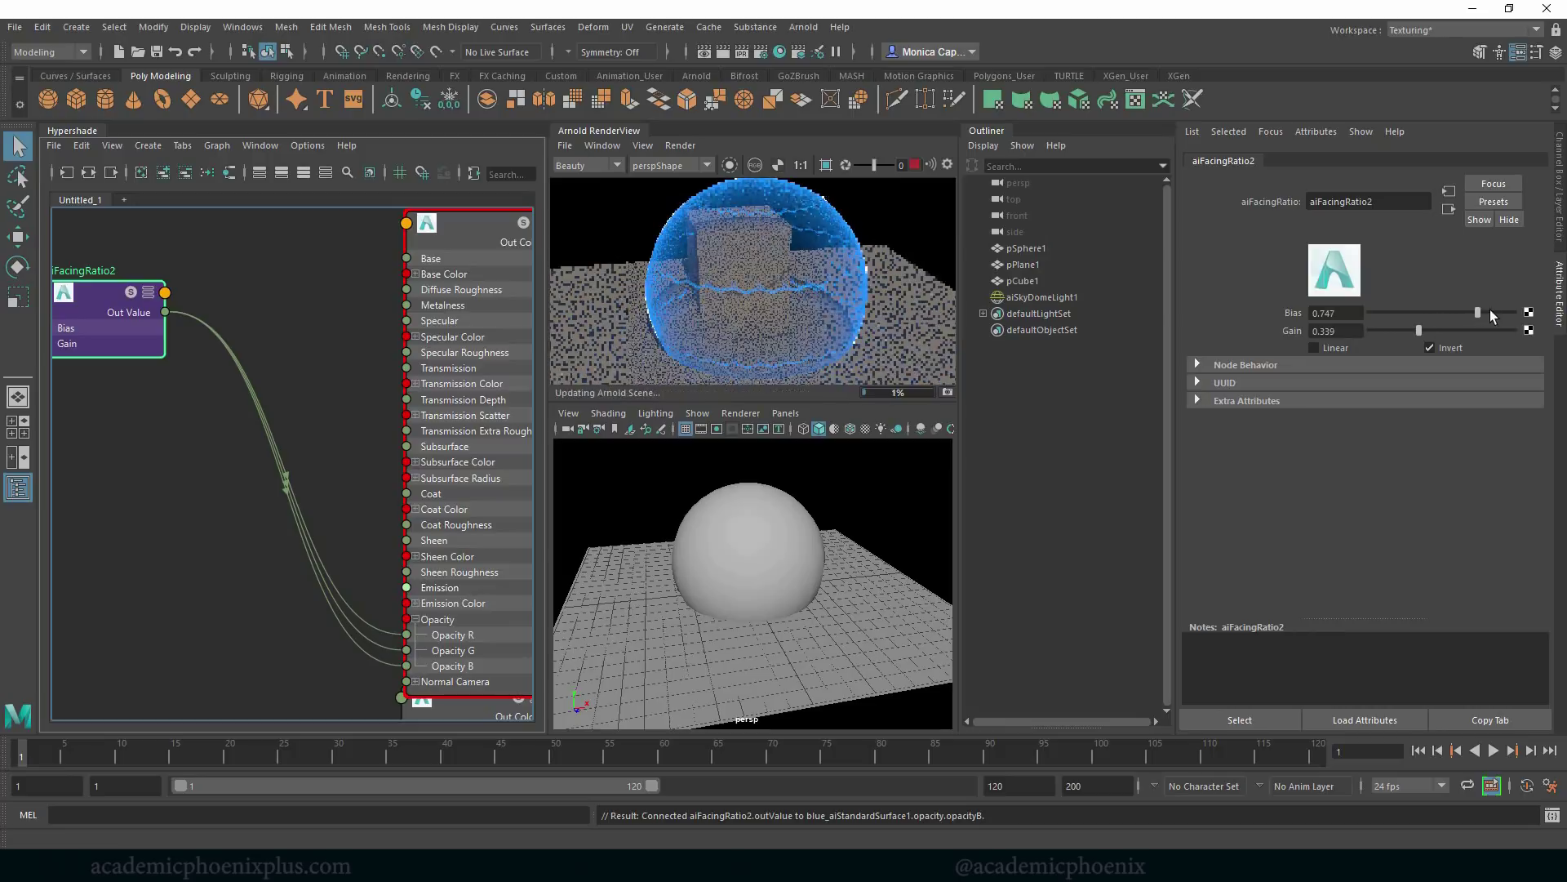
pyautogui.click(1492, 311)
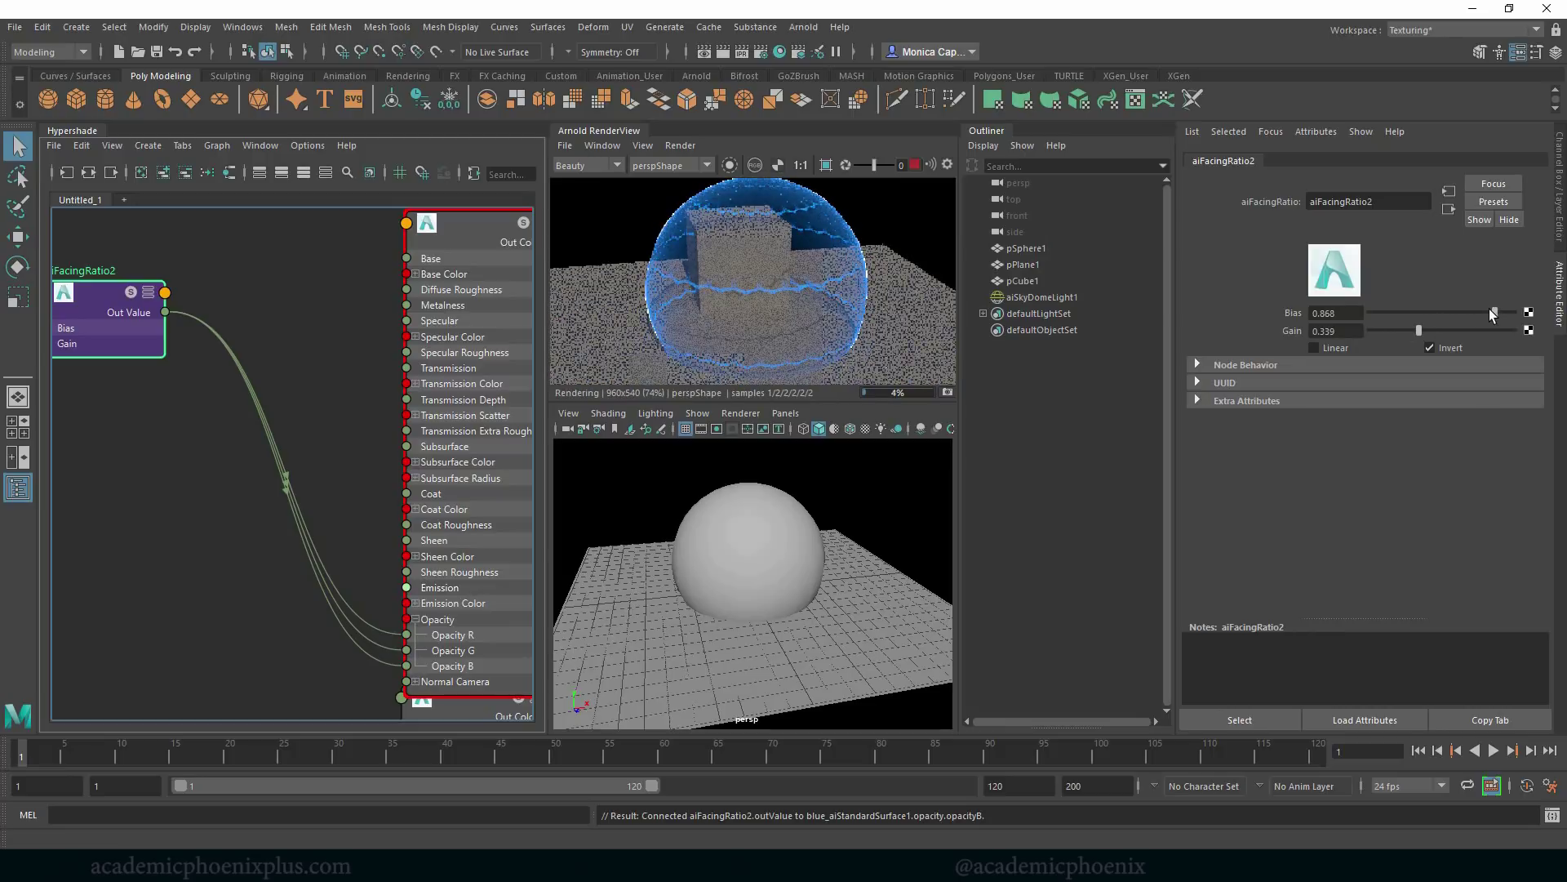
pyautogui.moveTo(1489, 311); pyautogui.dragTo(1426, 330)
pyautogui.click(1420, 330)
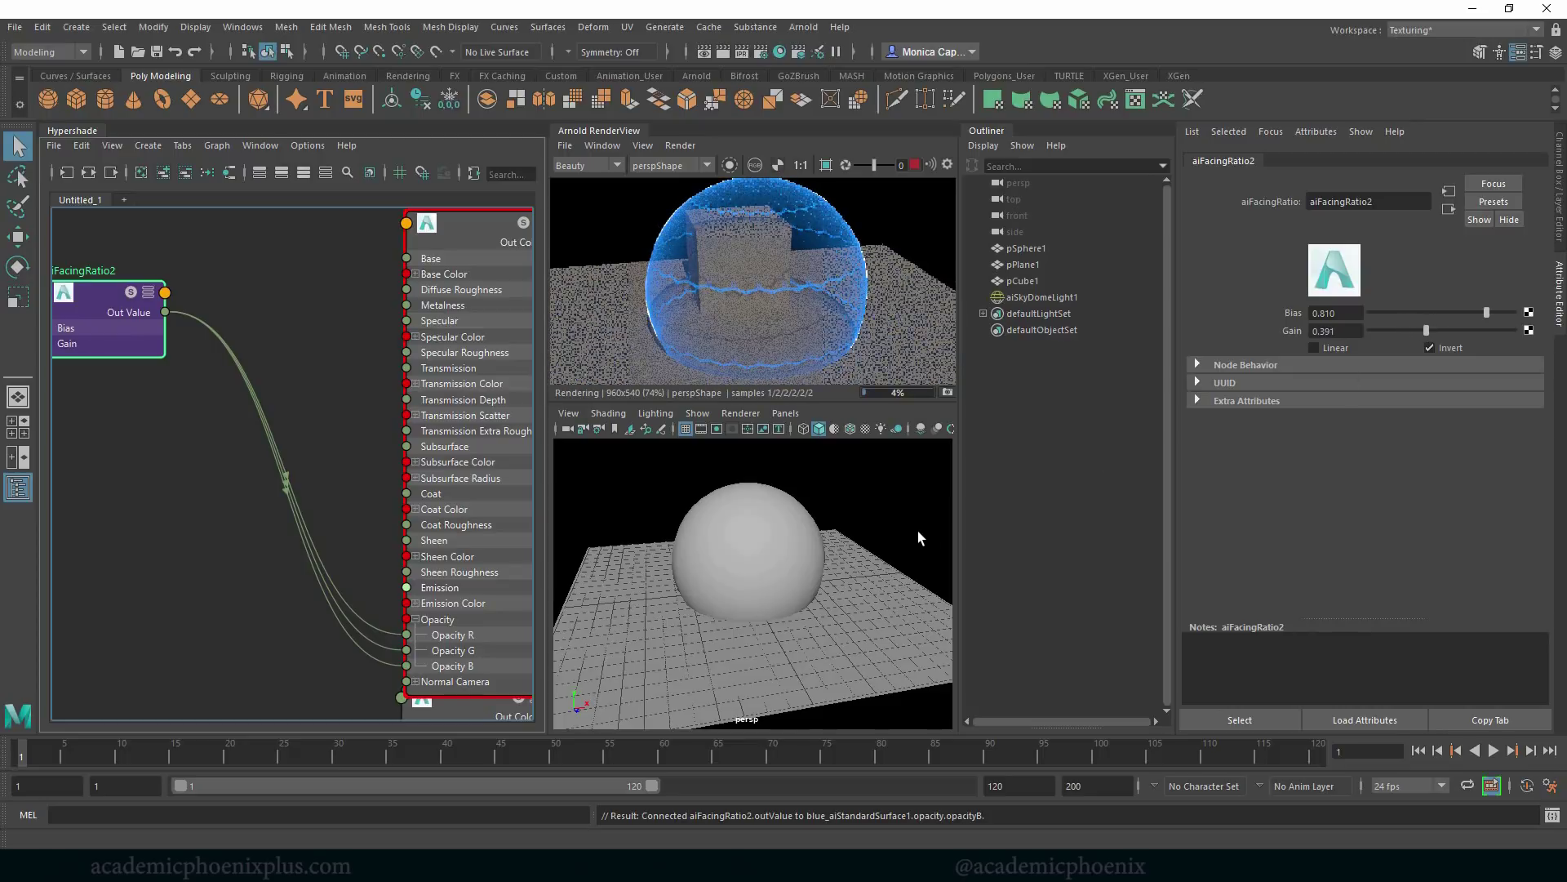
# Save the scene file shield1.ma with the updated shader network.
pyautogui.scroll(-1, 236, 336)
pyautogui.press('a')
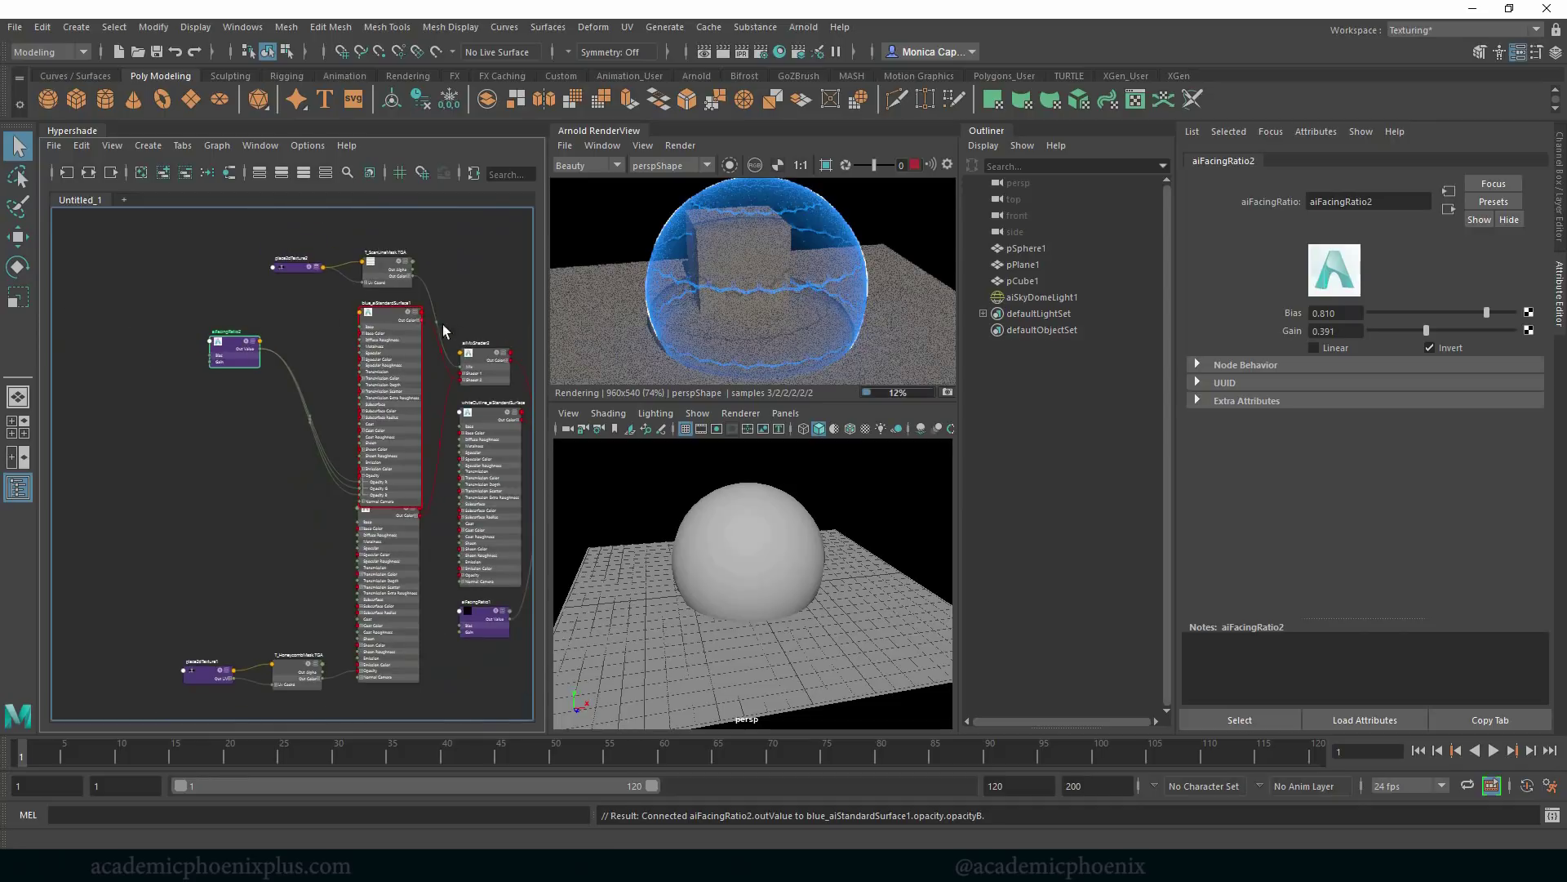
pyautogui.hotkey('ctrl', 's')
pyautogui.click(745, 445)
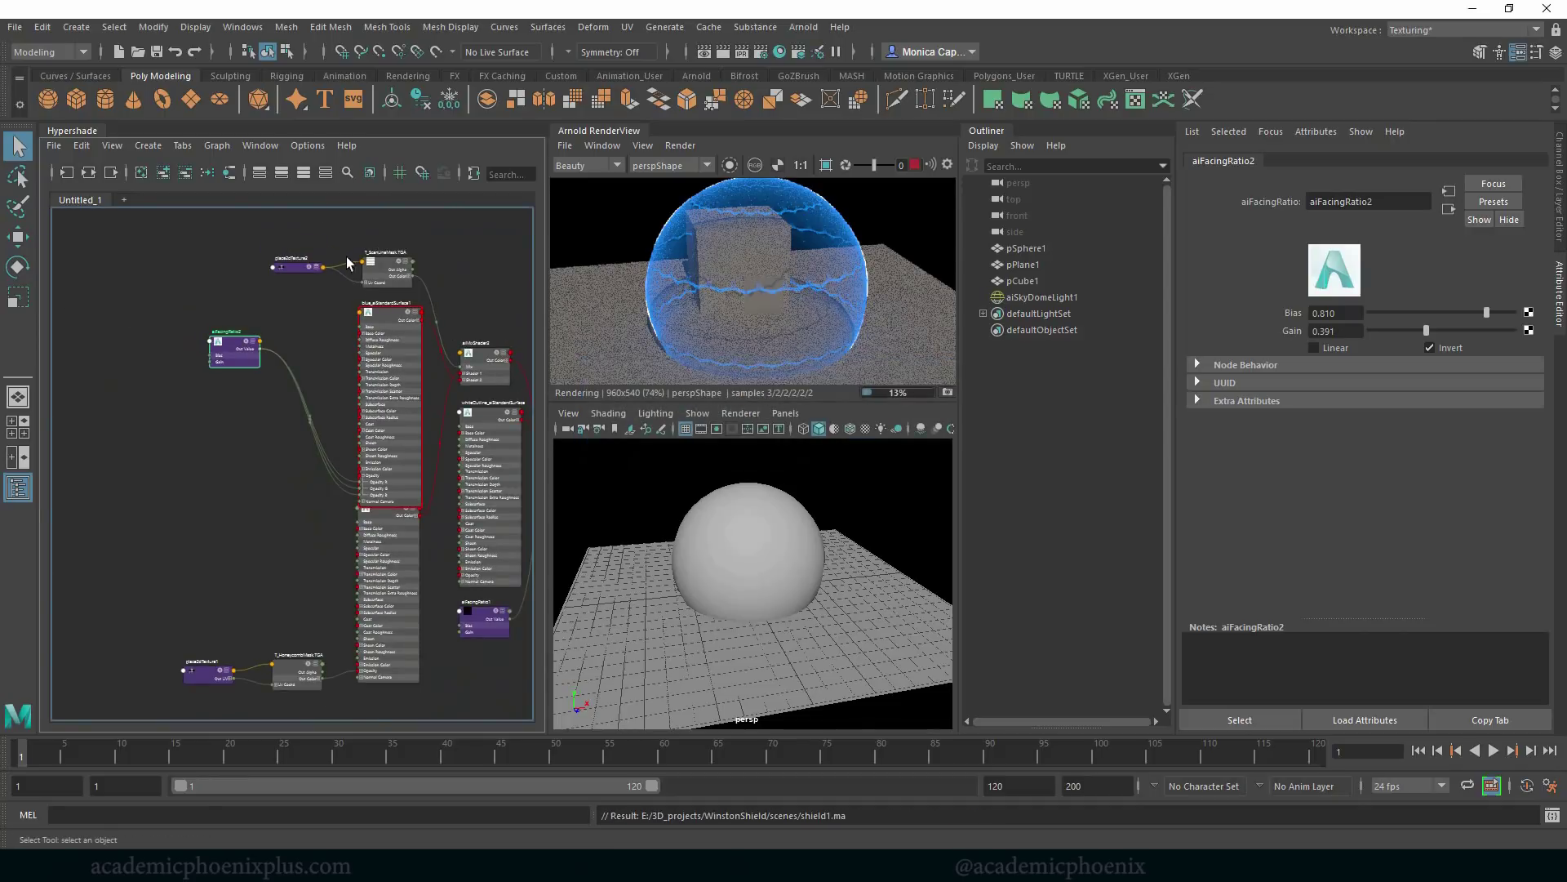
# Set Repeat V of the scan-line mask's place2dTexture2 to 2 and nudge blue_aiStandardSurface1 slightly in the graph.
pyautogui.click(299, 269)
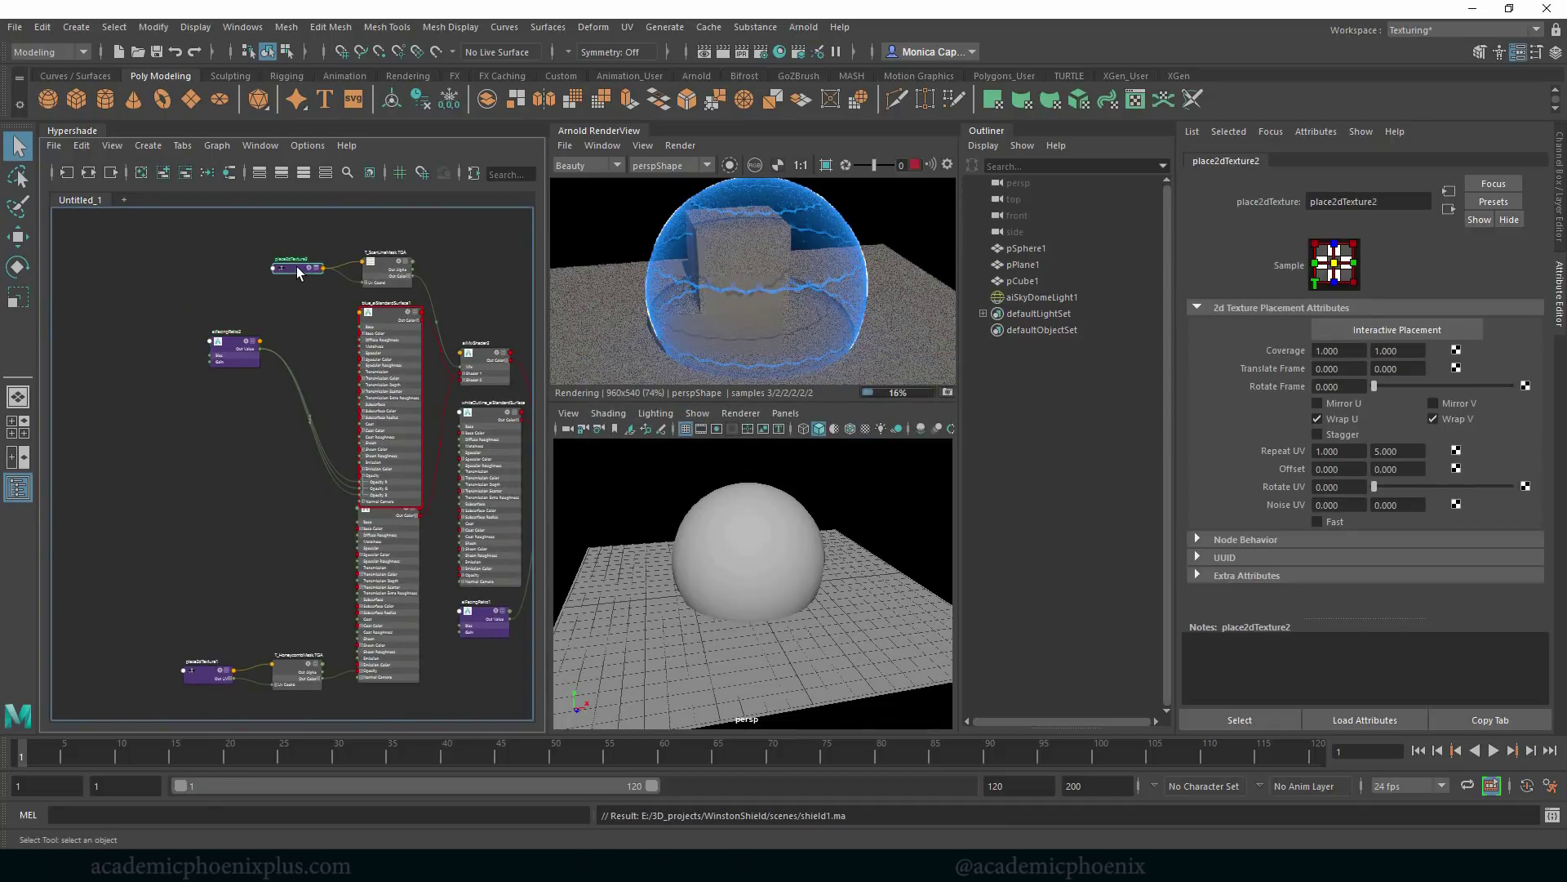
pyautogui.click(1415, 452)
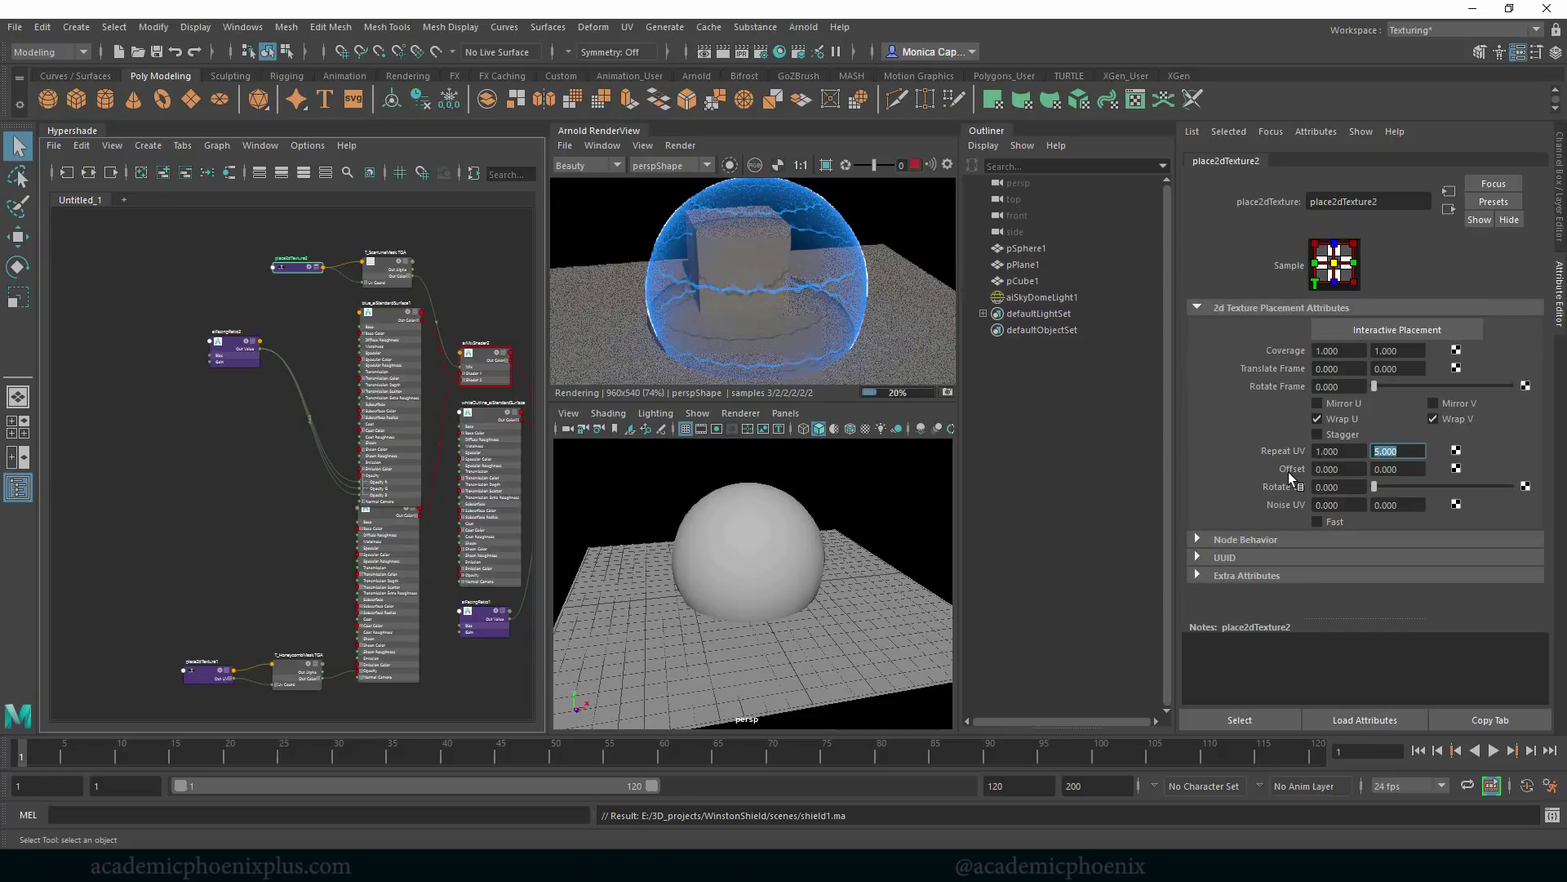
pyautogui.write('2')
pyautogui.press('Tab')
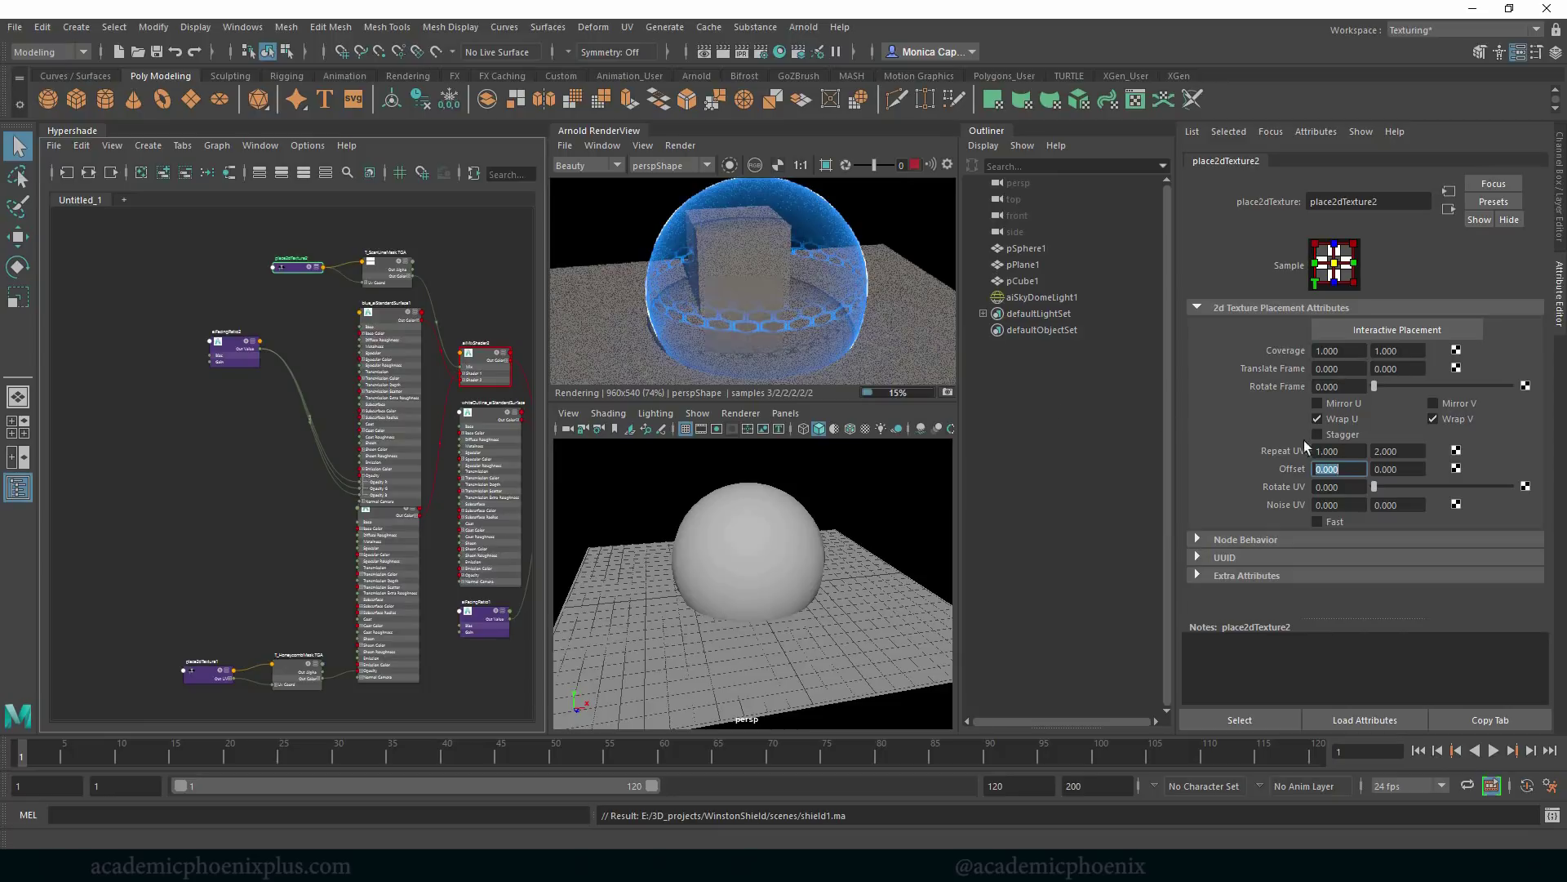
pyautogui.click(1361, 451)
pyautogui.press('Tab')
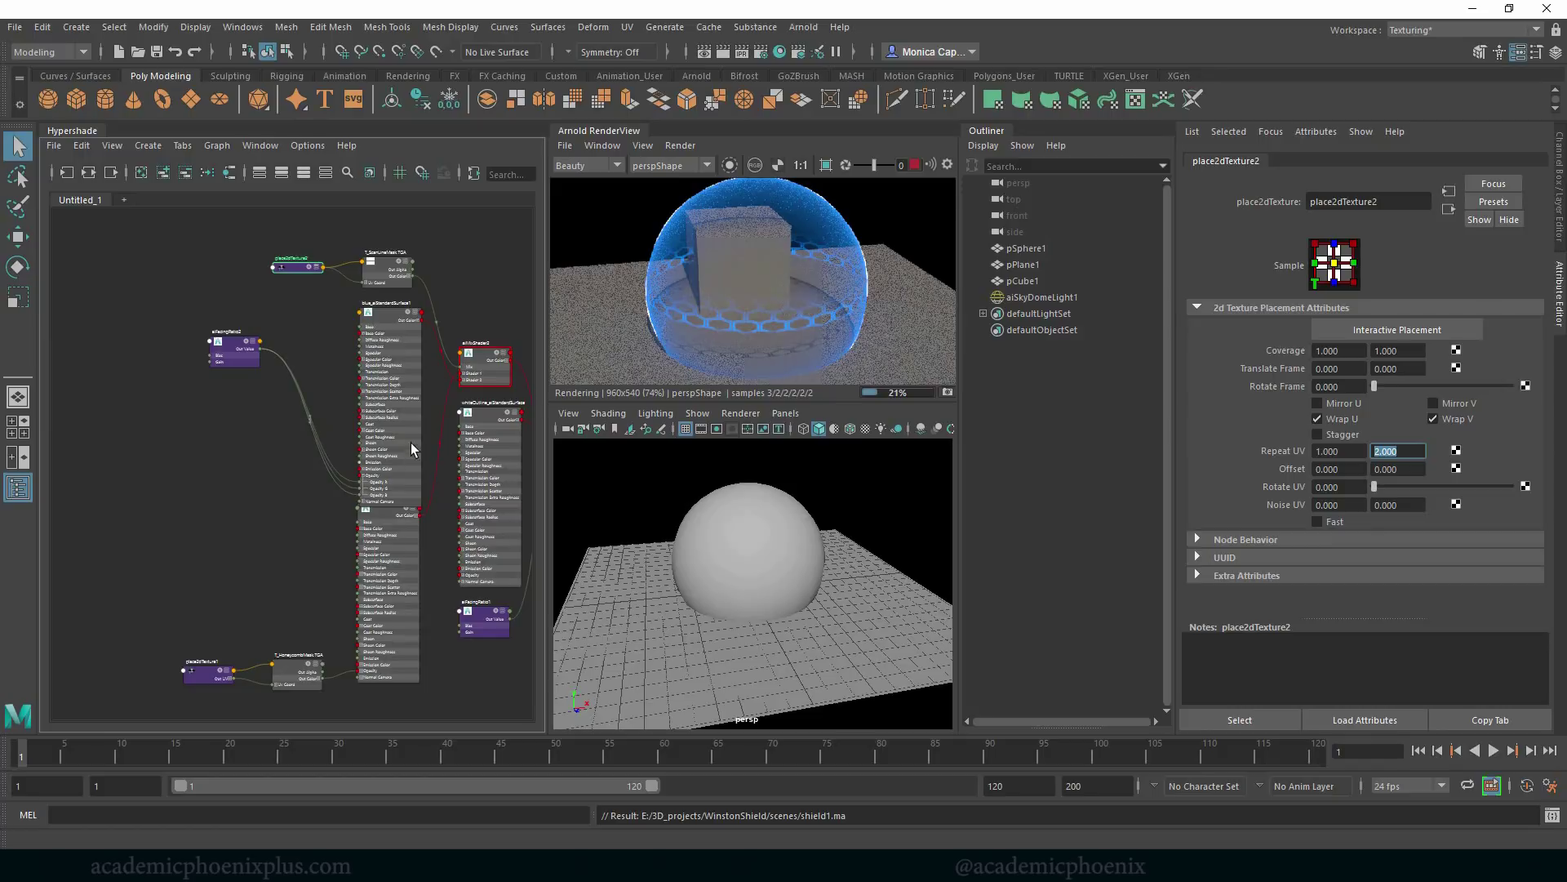
pyautogui.moveTo(409, 442); pyautogui.dragTo(399, 432)
# Try a Repeat UV of 20 by 10 on the honeycomb mask's place2dTexture1.
pyautogui.click(294, 677)
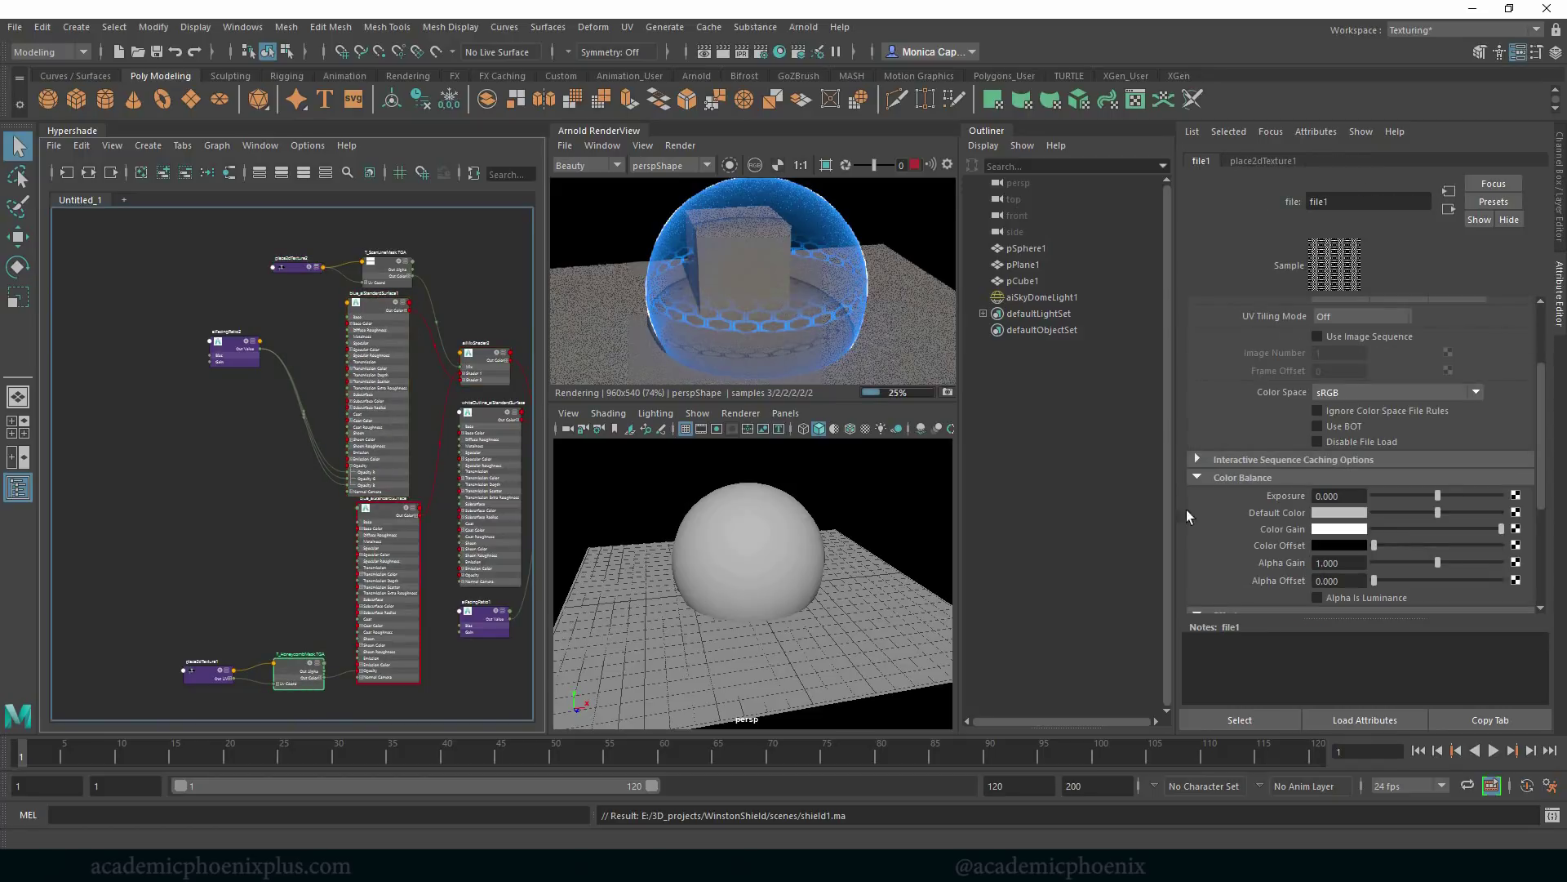
pyautogui.click(1263, 161)
pyautogui.moveTo(1361, 451); pyautogui.dragTo(1206, 452)
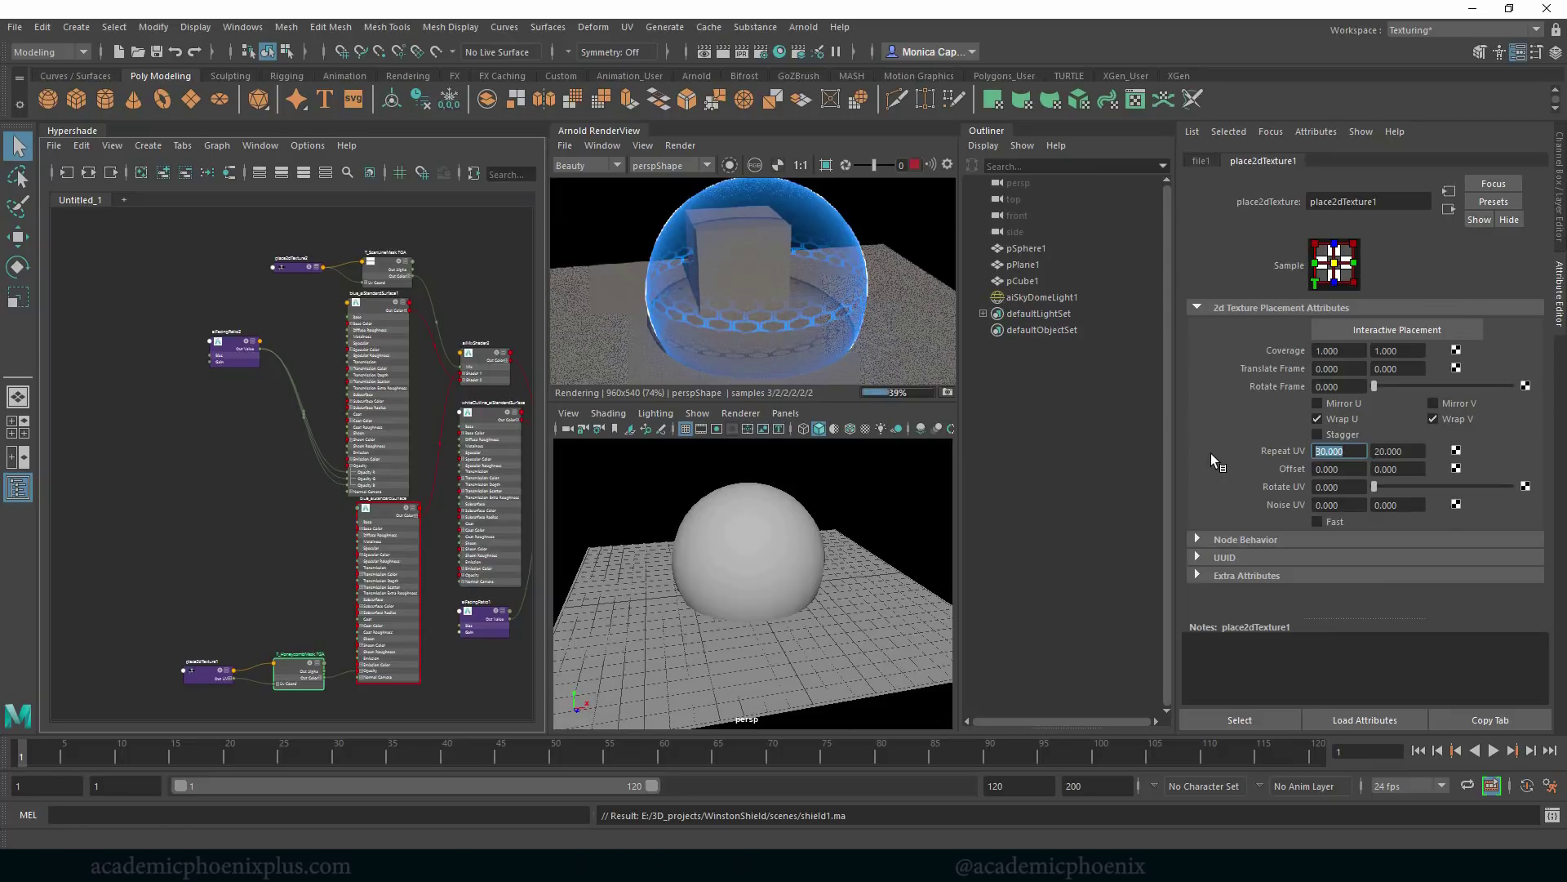
pyautogui.write('20')
pyautogui.press('Tab')
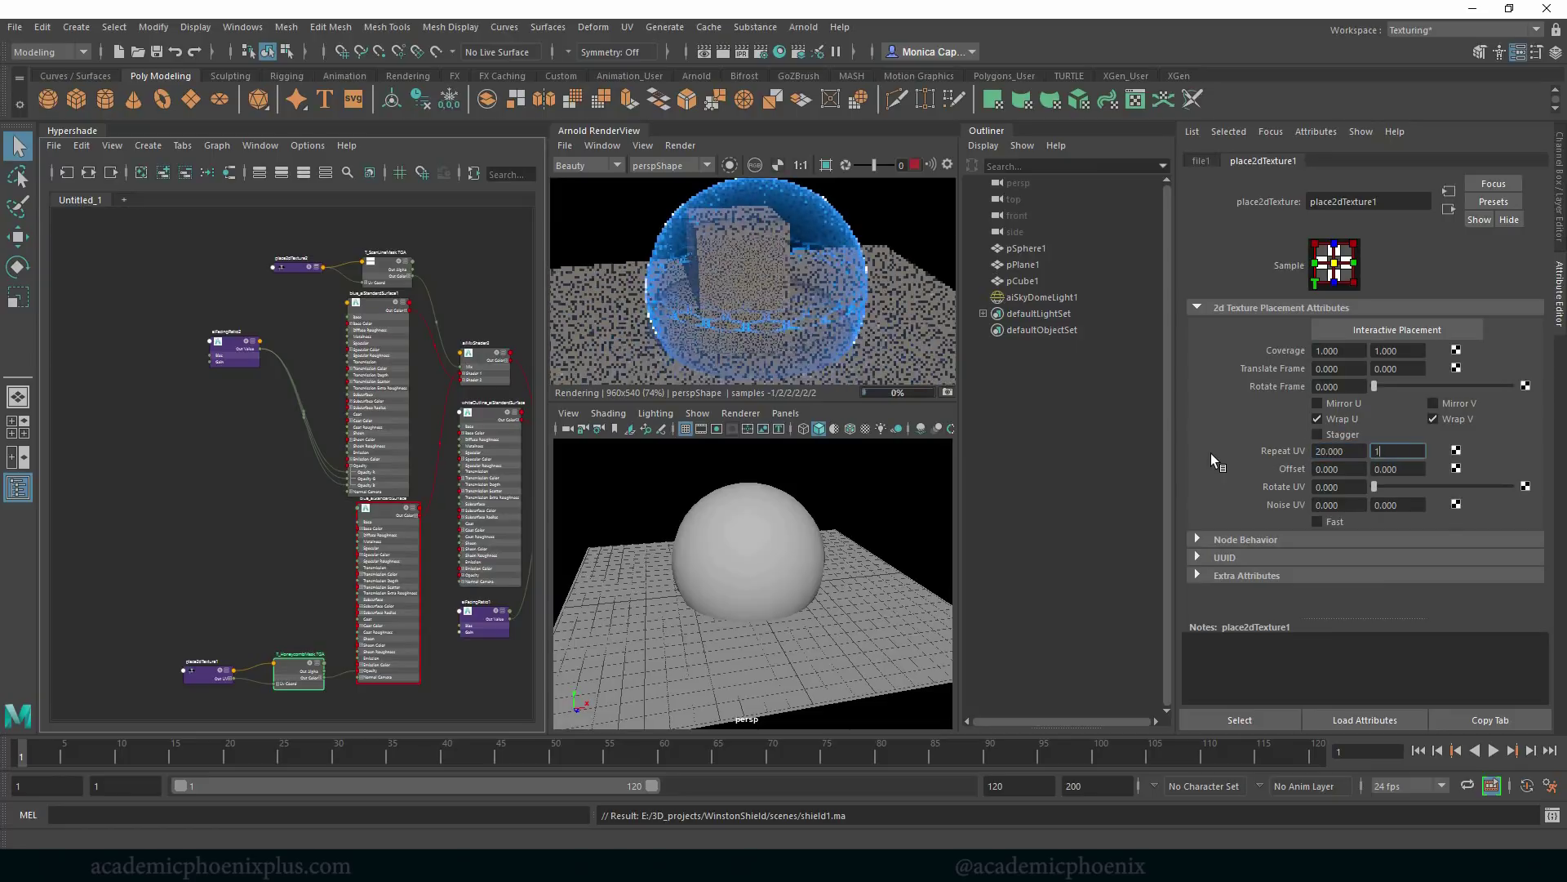
pyautogui.write('10')
pyautogui.press('Tab')
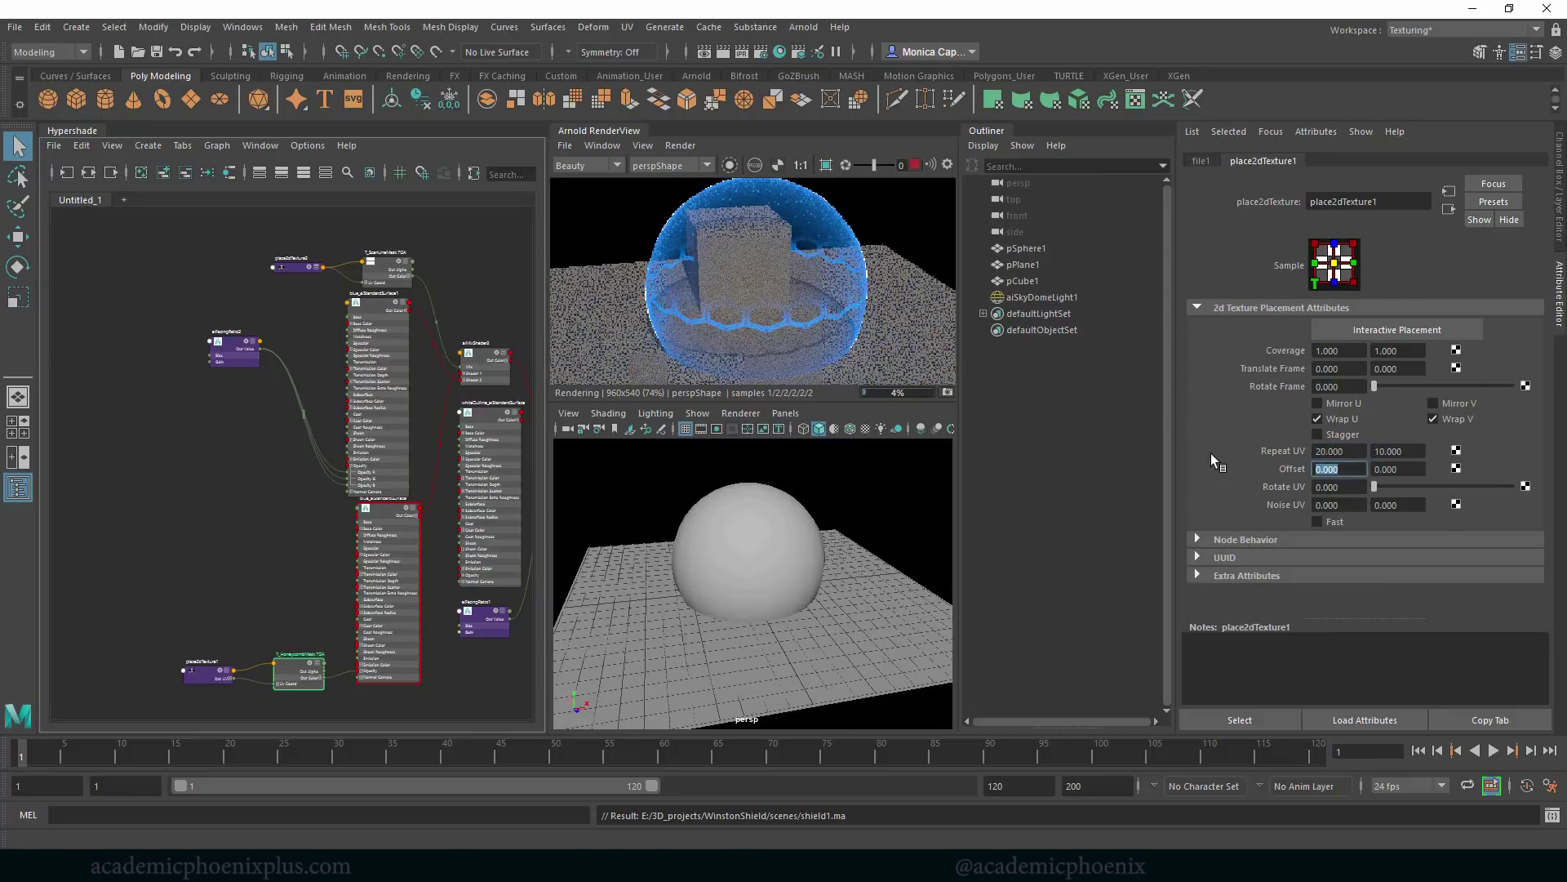
# Try a Repeat UV of 30 by 15 on the honeycomb mask's place2dTexture1.
pyautogui.hotkey('shift', 'Tab')
pyautogui.hotkey('shift', 'Tab')
pyautogui.write('30')
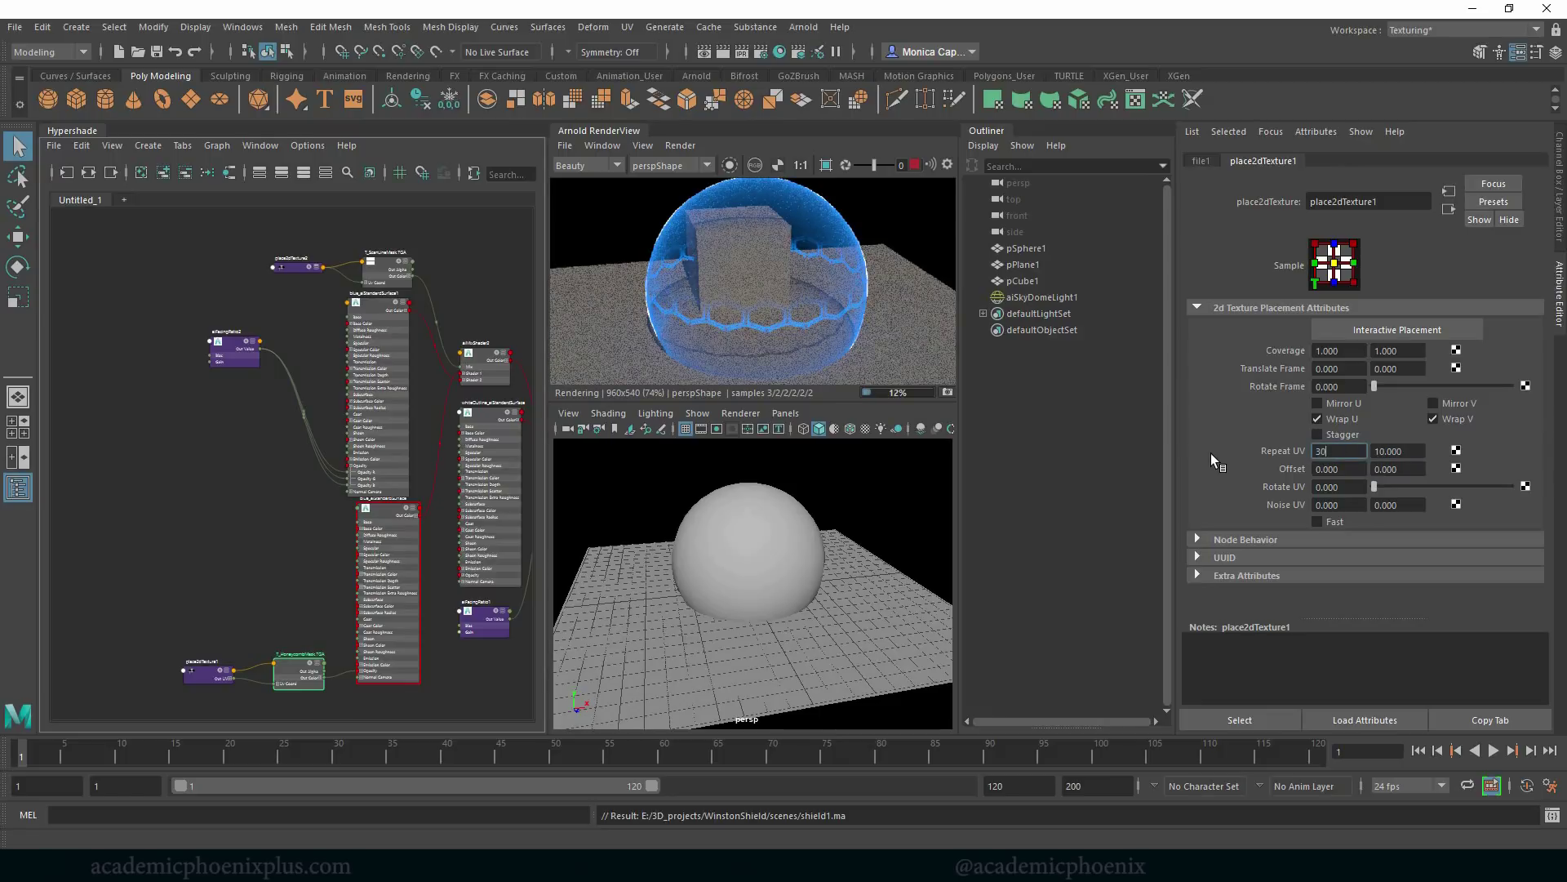
pyautogui.press('Tab')
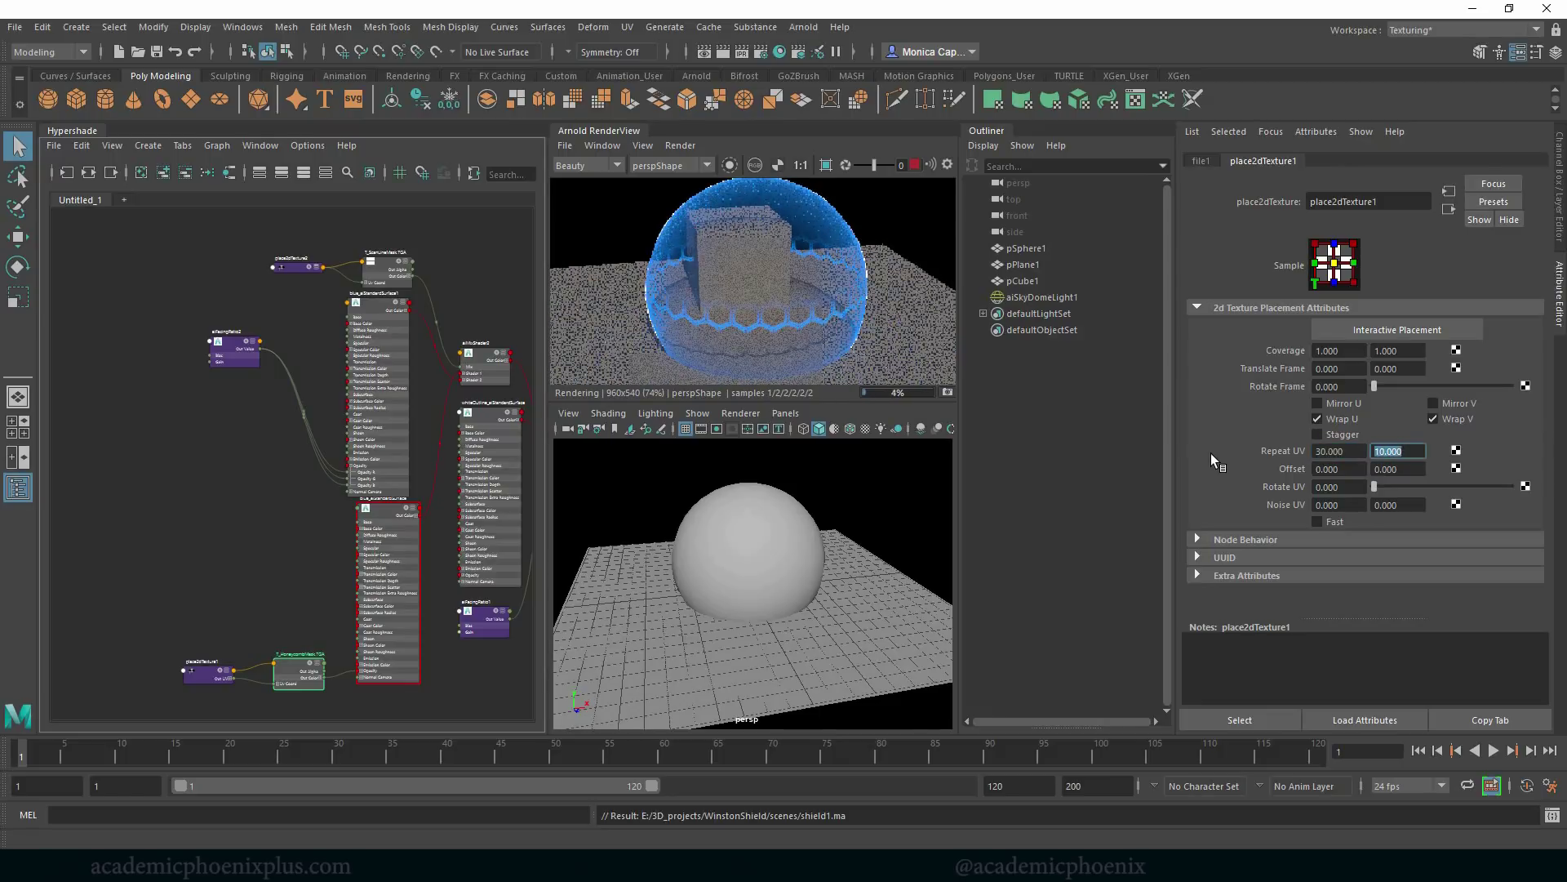
pyautogui.write('15')
pyautogui.press('Tab')
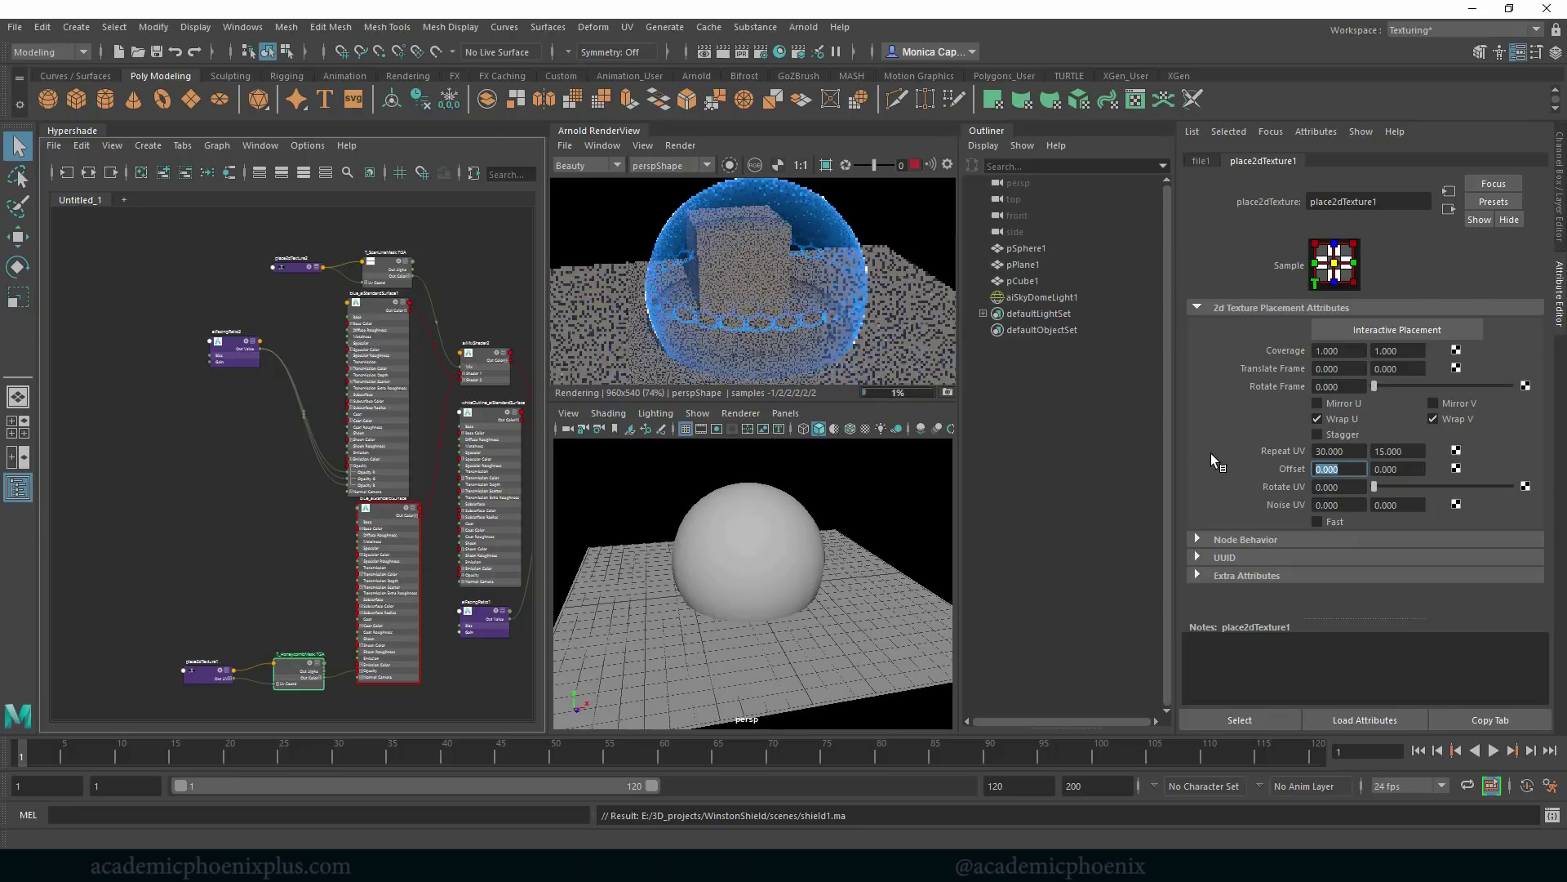
pyautogui.hotkey('shift', 'Tab')
pyautogui.hotkey('shift', 'Tab')
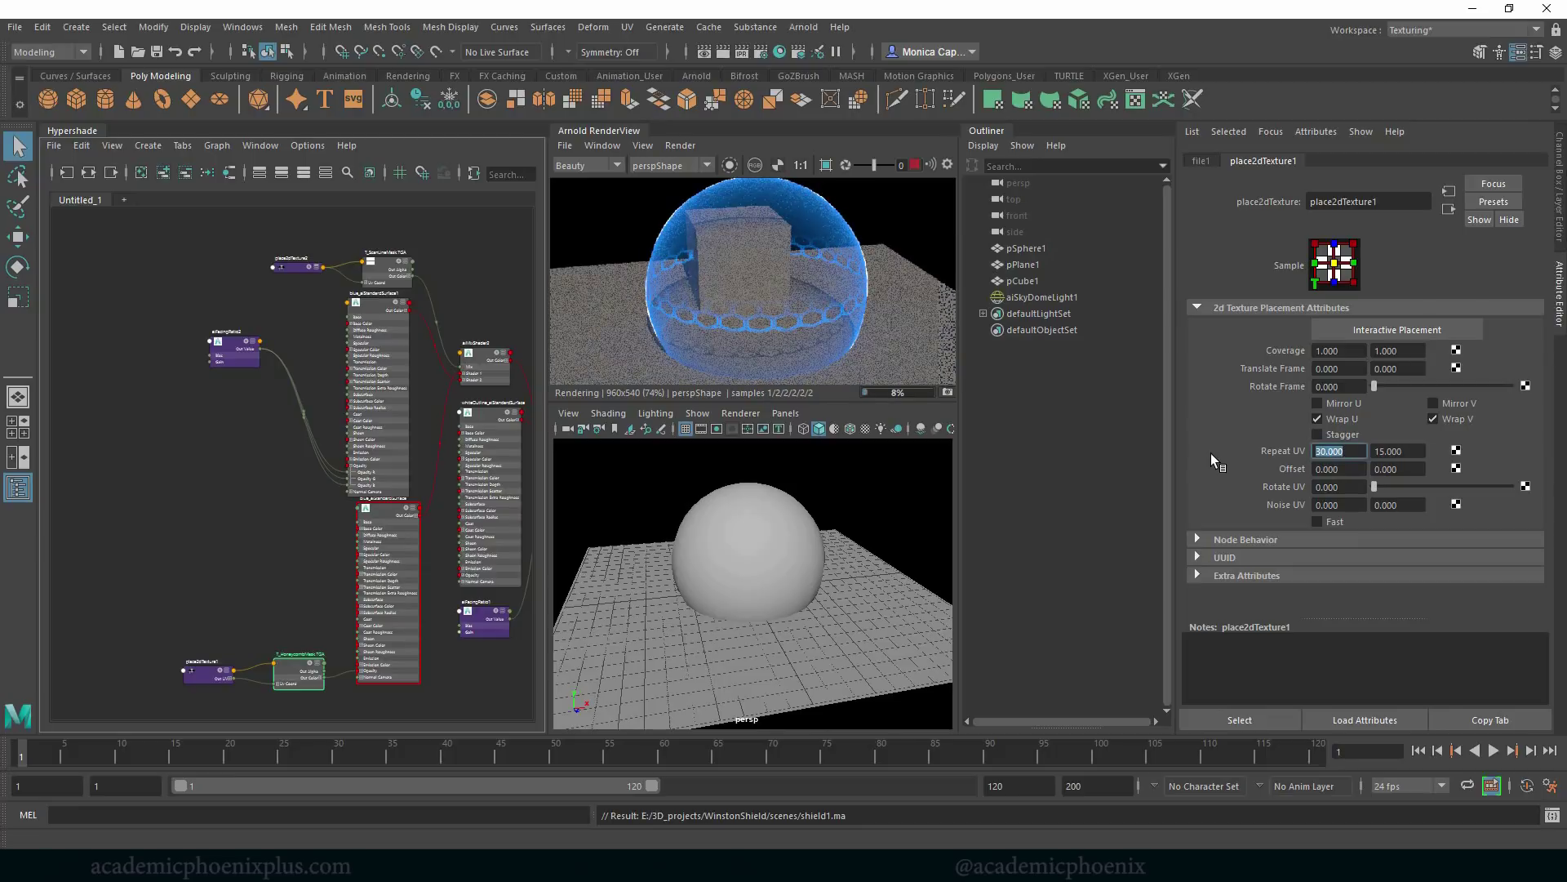
# Select aiSkyDomeLight1 to view its attributes and move the aiMixShader2 node slightly away from the blue shader.
pyautogui.click(1042, 297)
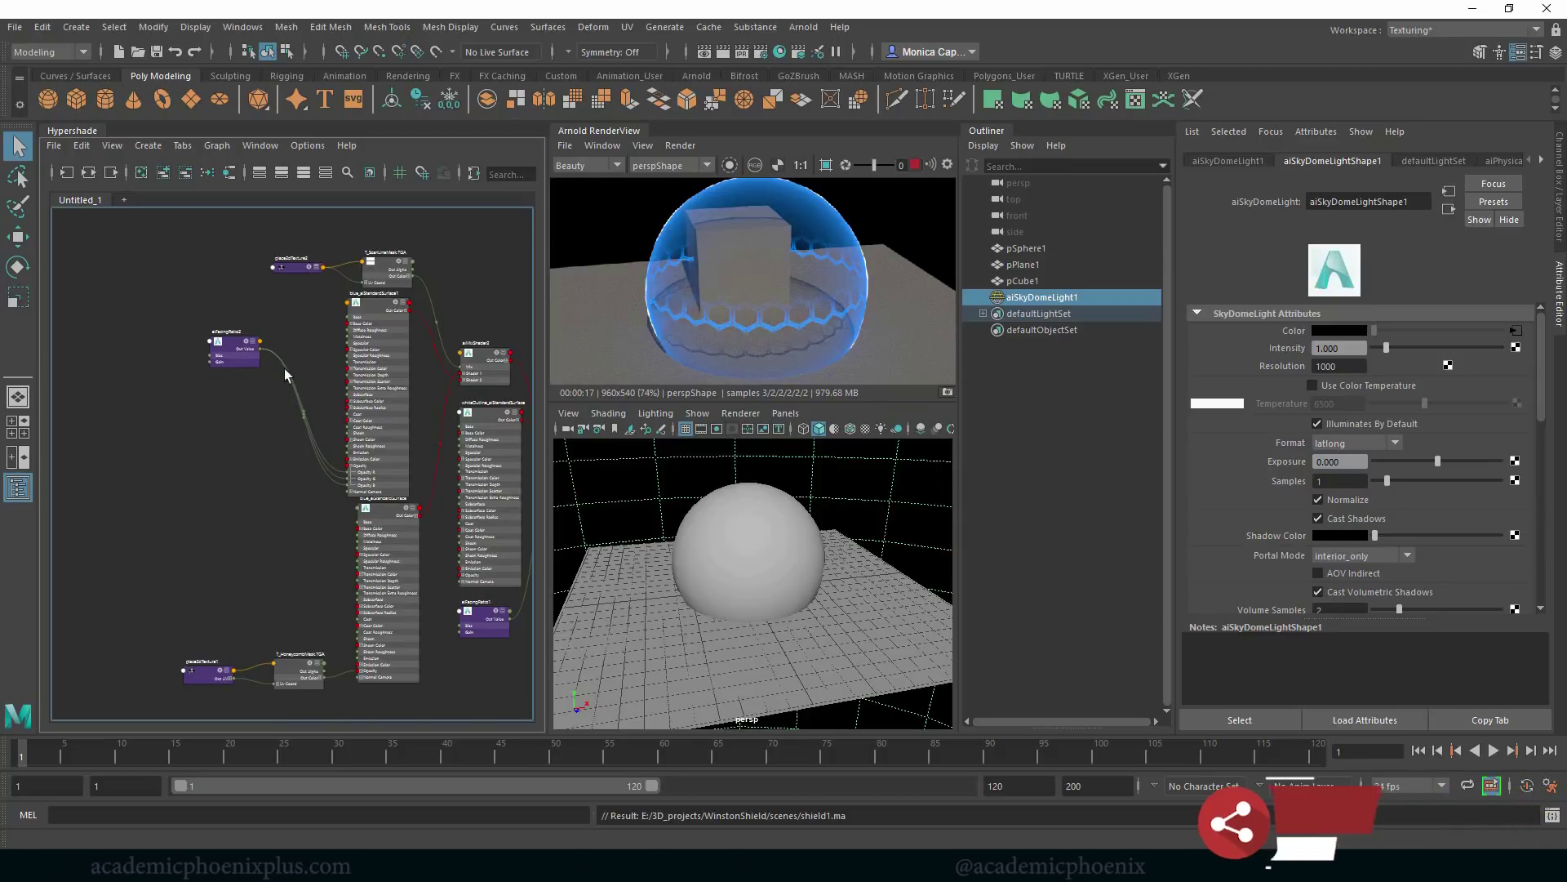
pyautogui.click(294, 267)
pyautogui.scroll(3, 488, 276)
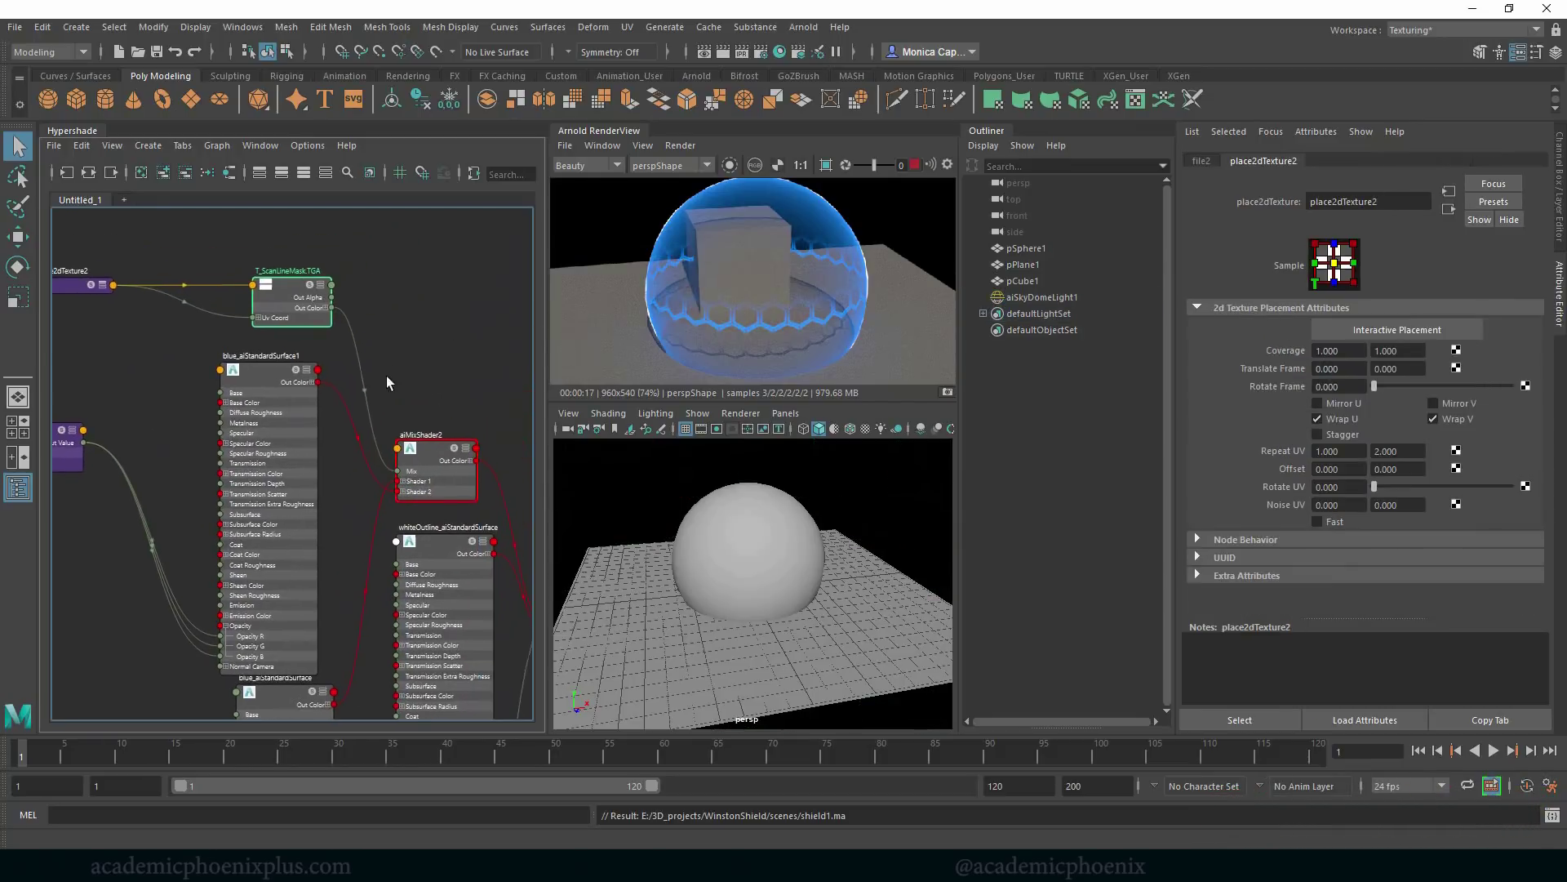
pyautogui.moveTo(449, 467); pyautogui.dragTo(464, 458)
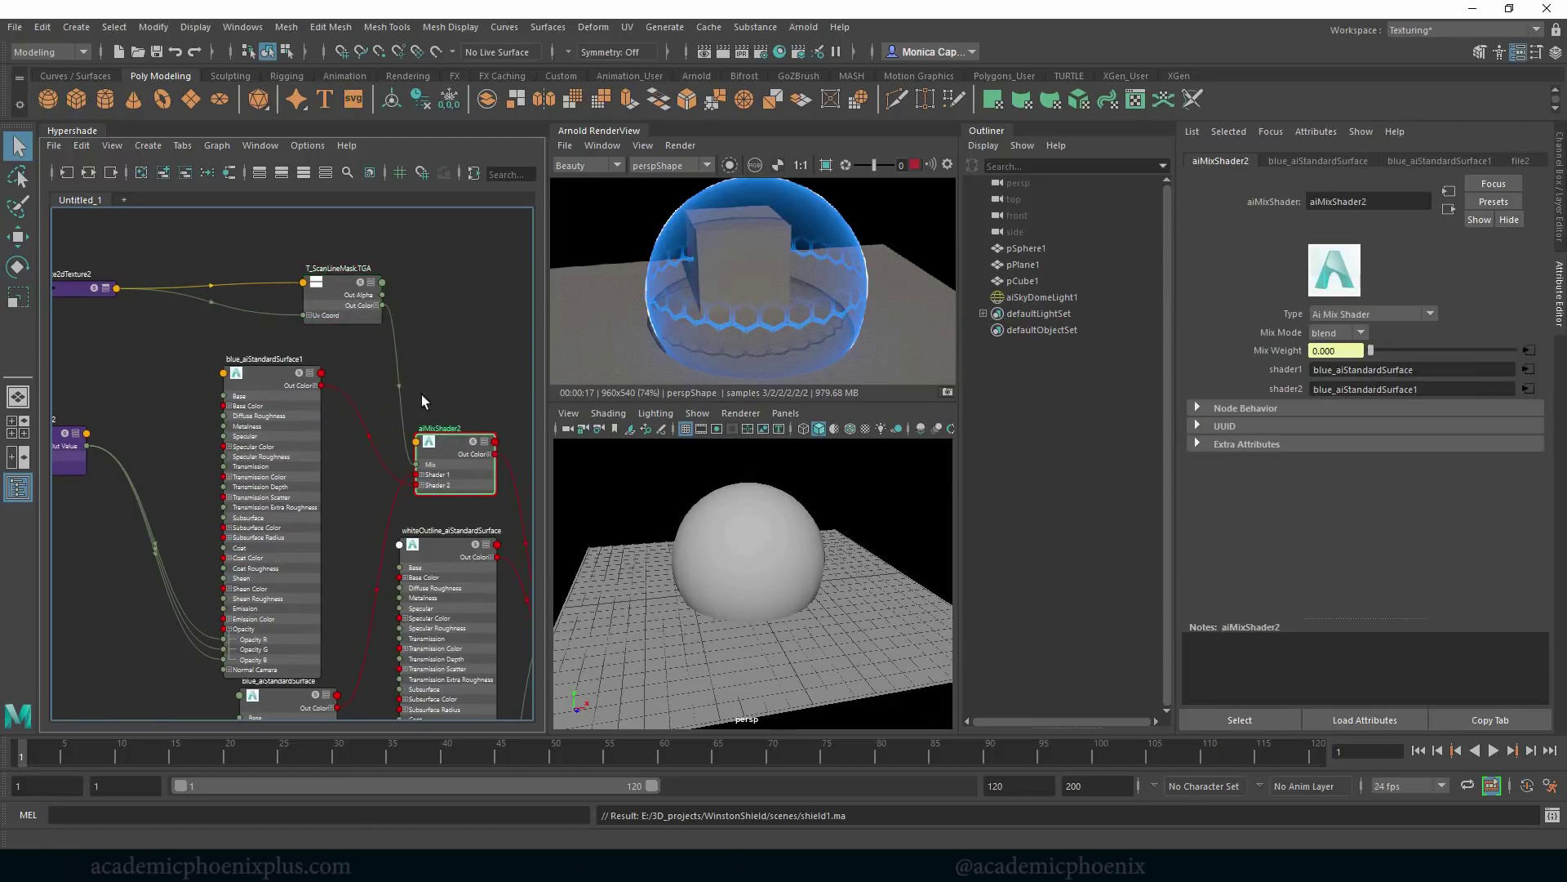
# Try different U and V offsets on the T_ScanLineMask.TGA placement and reset both offsets to 0.
pyautogui.click(355, 305)
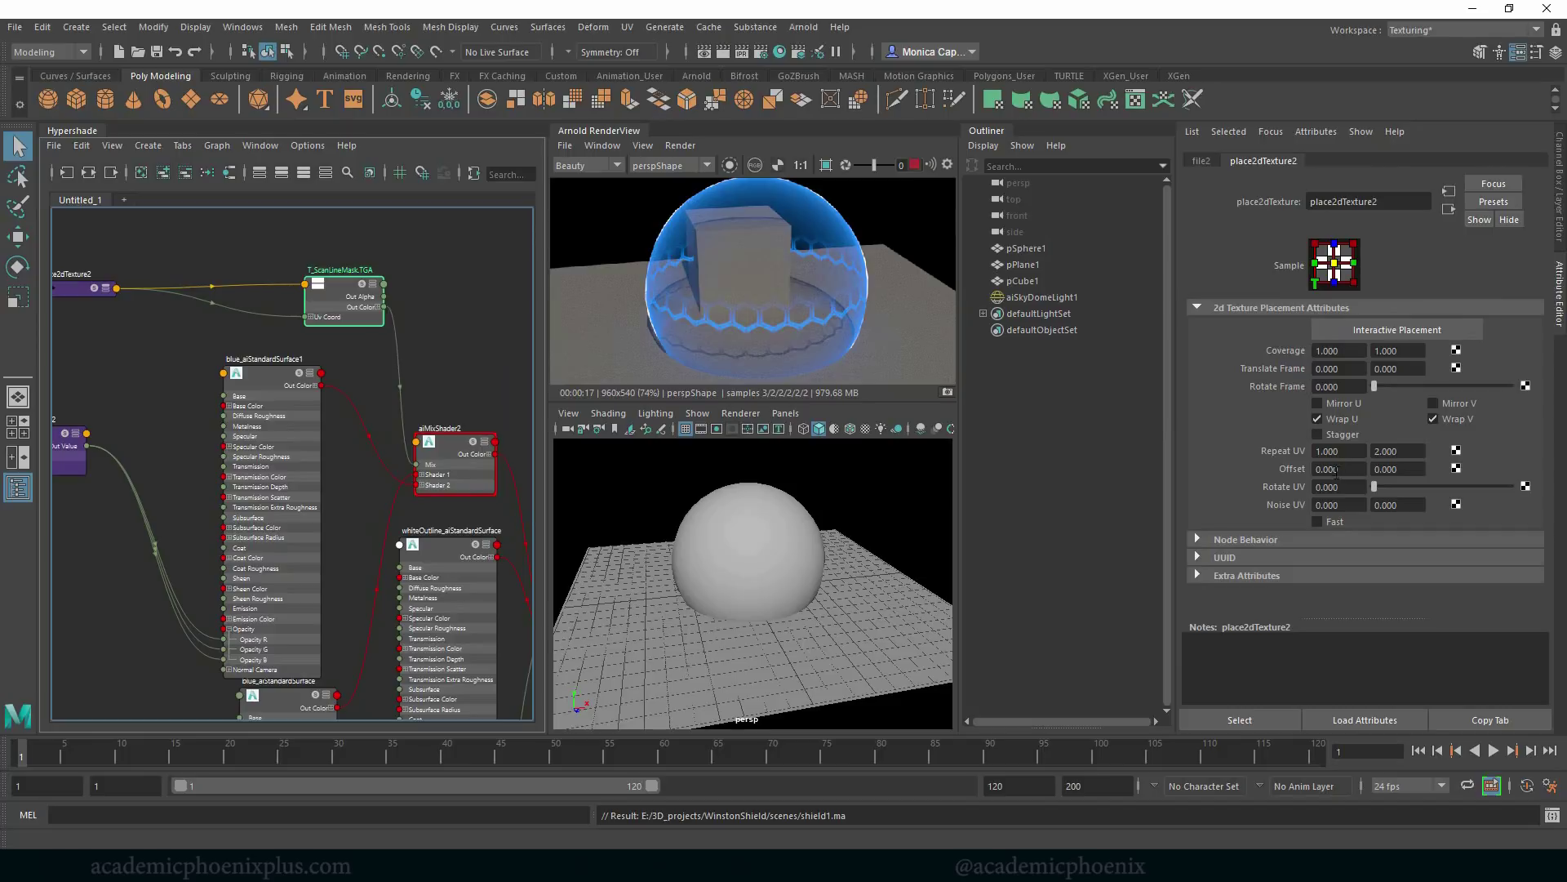
pyautogui.keyDown('ctrl'); pyautogui.moveTo(1339, 471); pyautogui.dragTo(1198, 472); pyautogui.keyUp('ctrl')
pyautogui.write('0')
pyautogui.press('Tab')
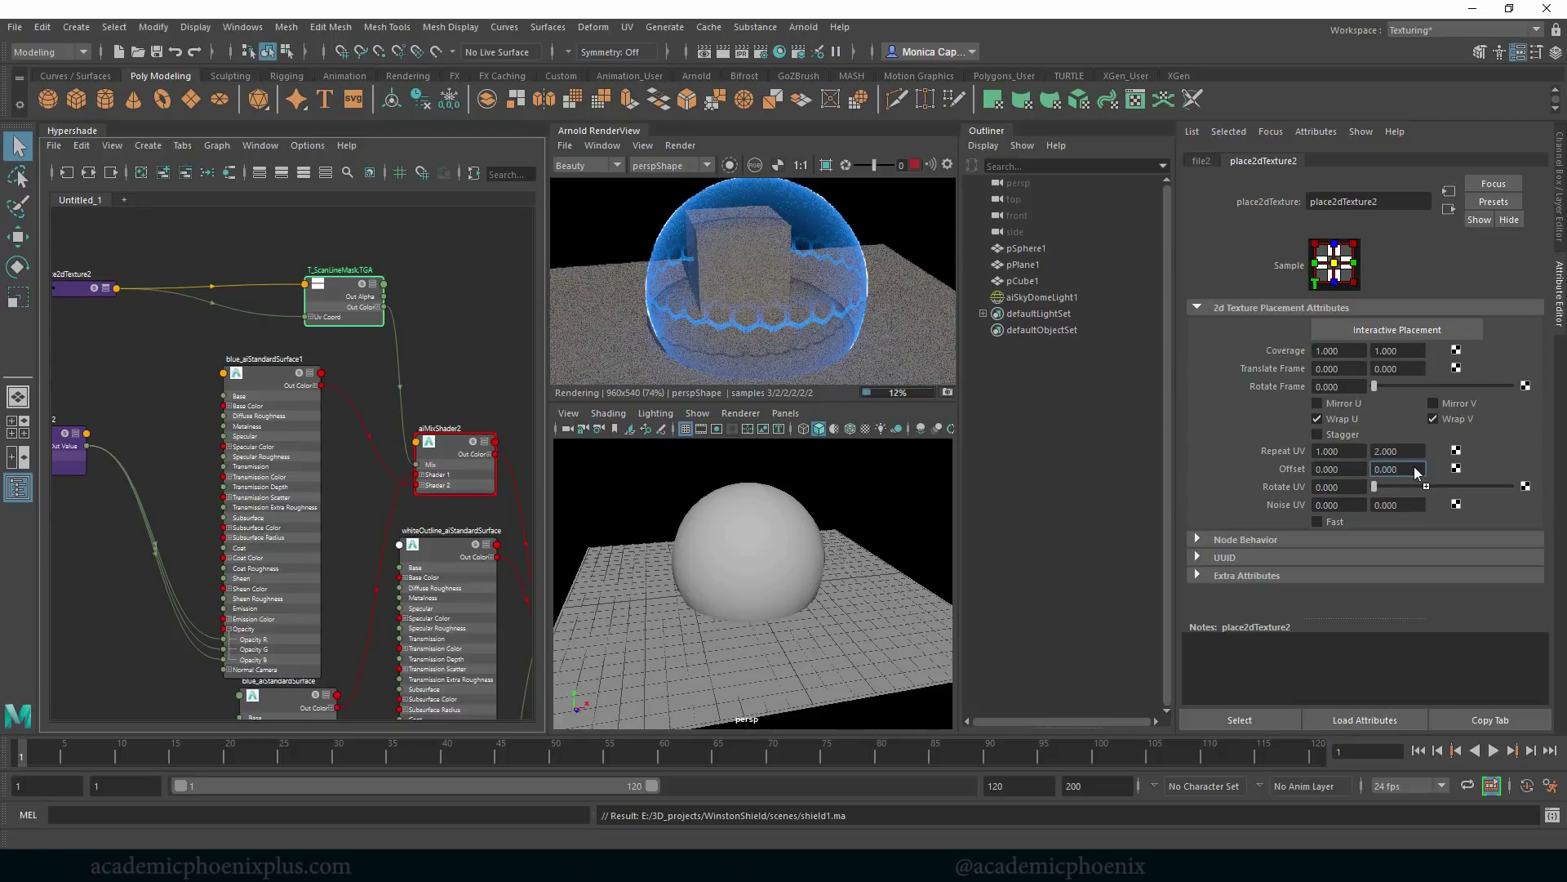
pyautogui.write('0.7')
pyautogui.press('Return')
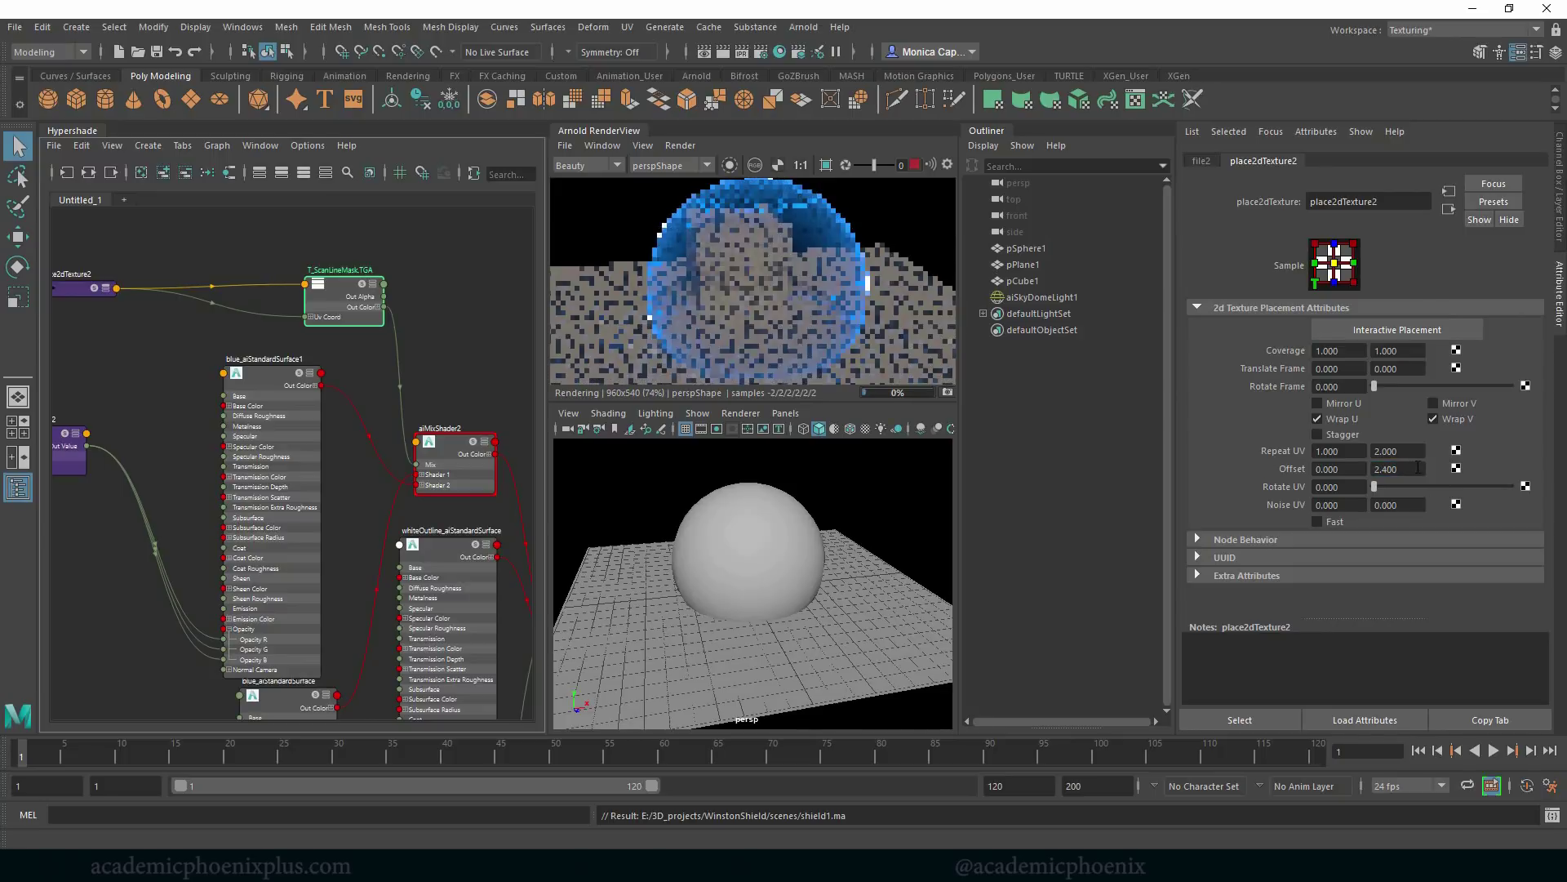
pyautogui.keyDown('ctrl'); pyautogui.moveTo(1403, 468); pyautogui.dragTo(1399, 470, button='middle'); pyautogui.keyUp('ctrl')
pyautogui.write('0')
pyautogui.press('Return')
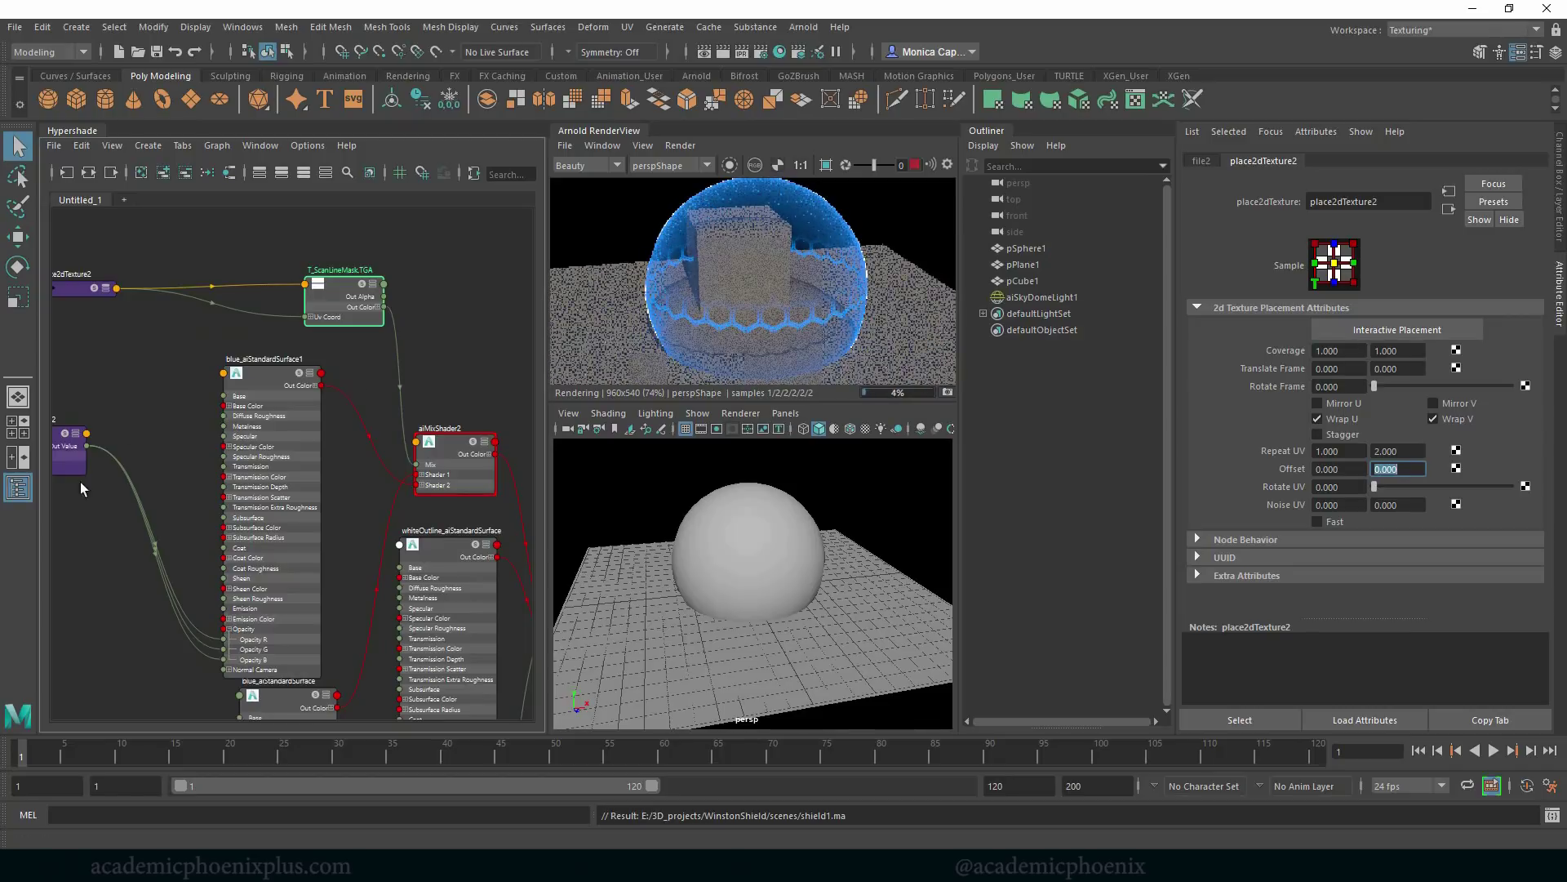
# Set the Repeat UV of the T_HoneycombMask.TGA placement to 40 by 20.
pyautogui.keyDown('alt'); pyautogui.moveTo(135, 575); pyautogui.dragTo(226, 447, button='middle'); pyautogui.keyUp('alt')
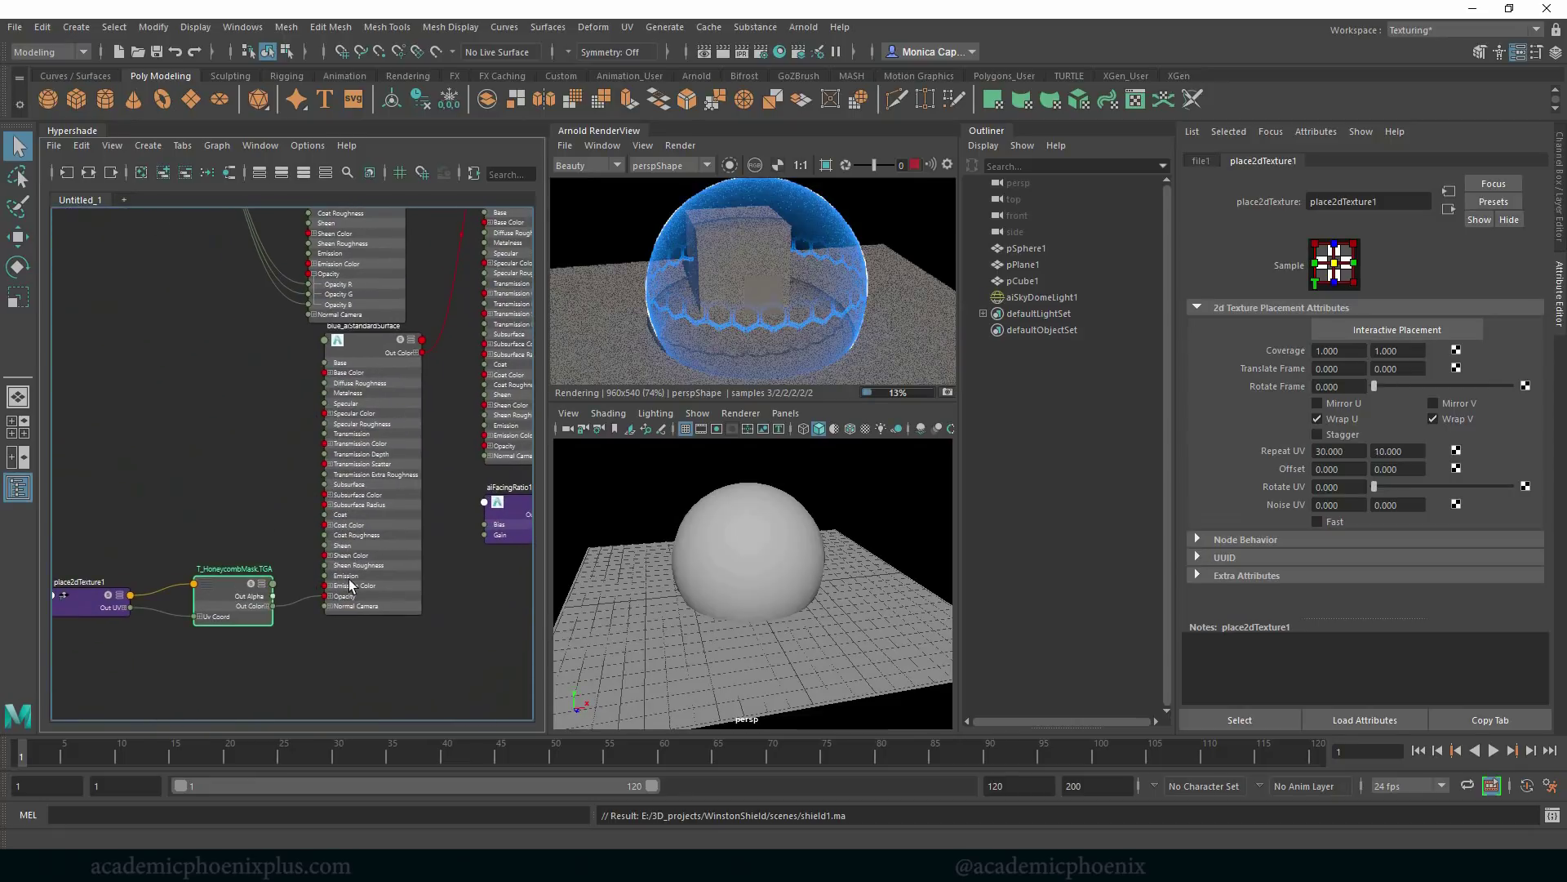
pyautogui.doubleClick(1362, 451)
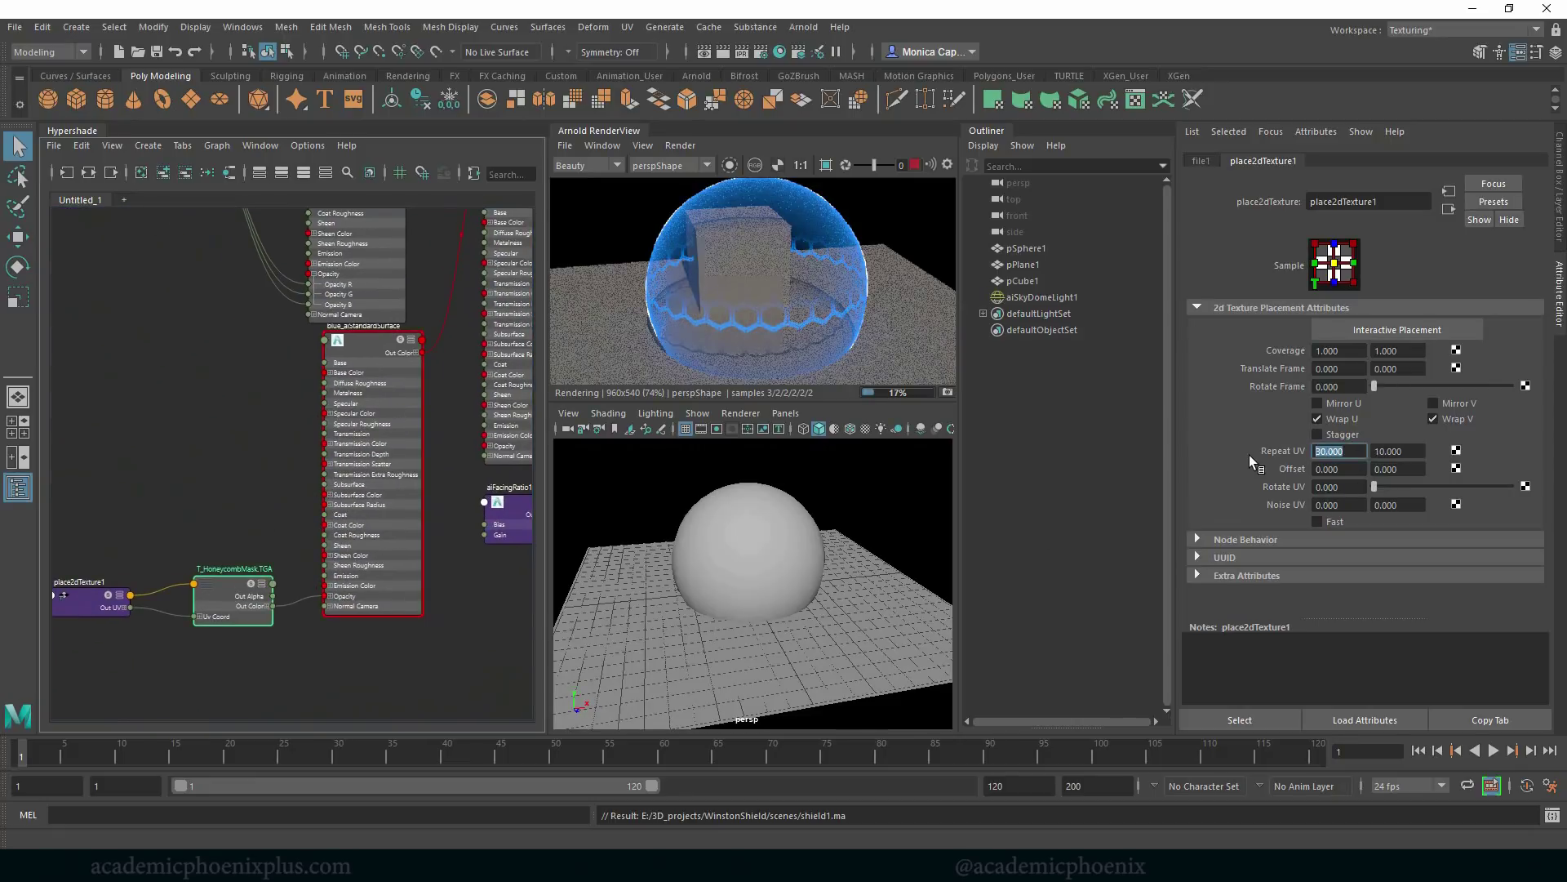
pyautogui.write('4')
pyautogui.press('Return')
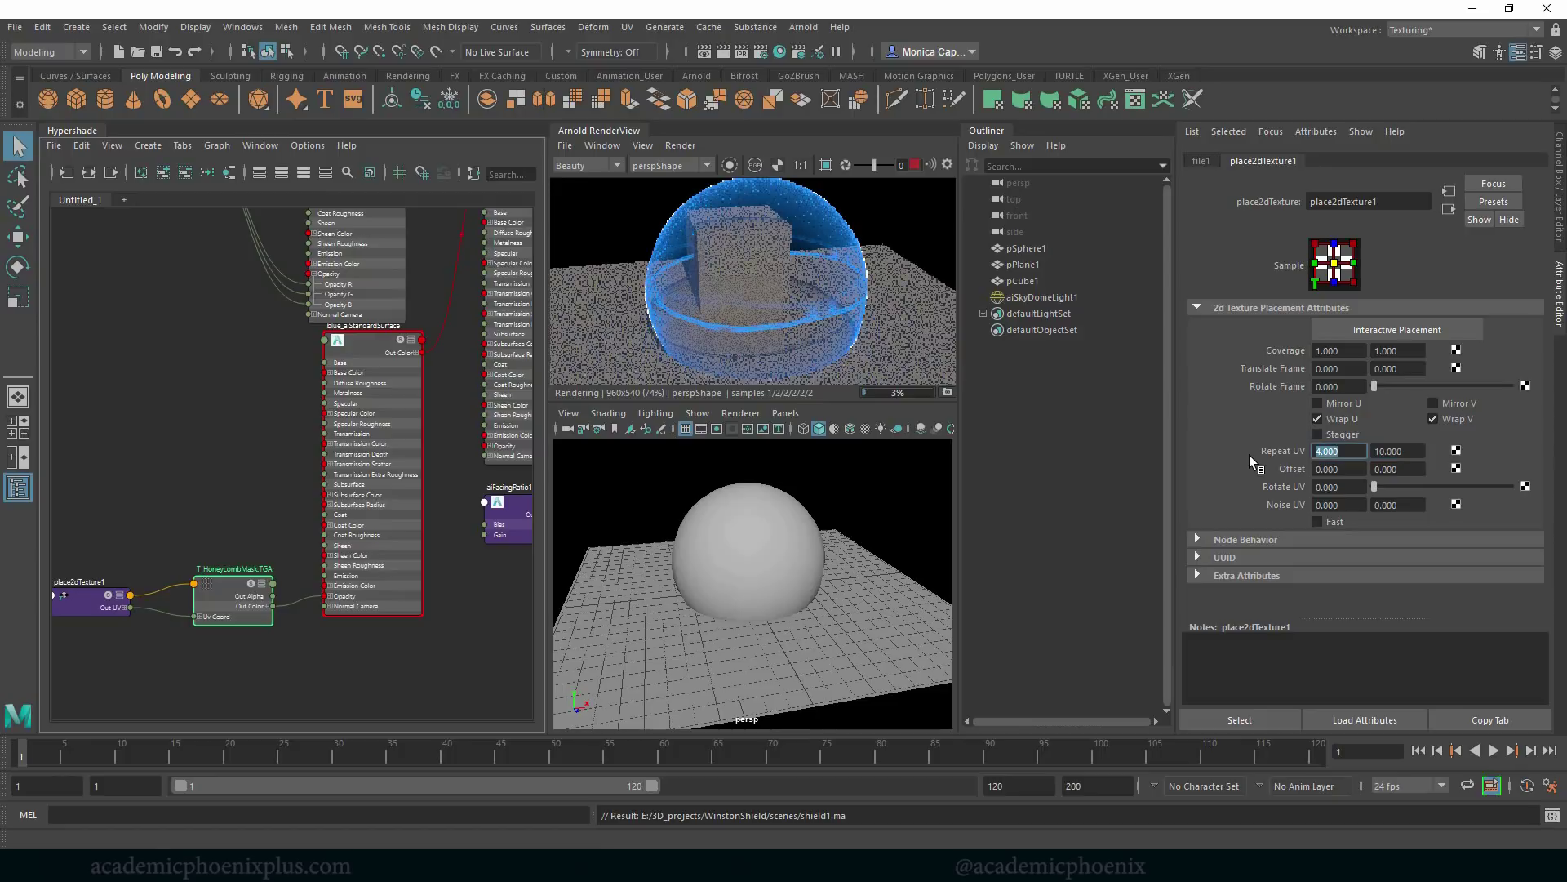
pyautogui.write('40')
pyautogui.press('Tab')
pyautogui.write('20')
pyautogui.press('Tab')
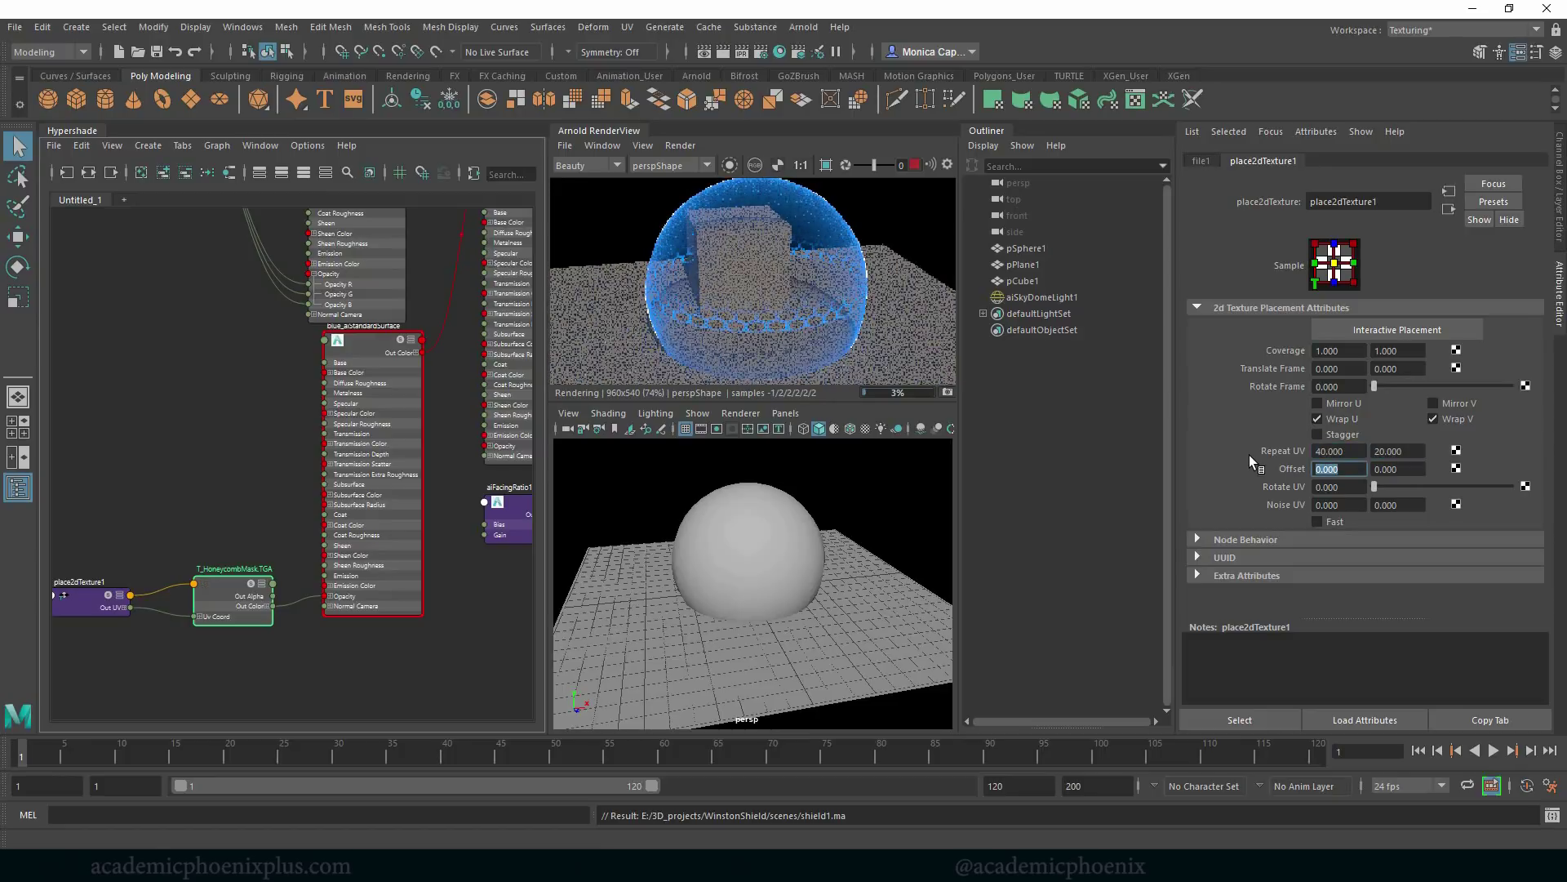
# Set Repeat V of the honeycomb mask's placement to 15.
pyautogui.hotkey('shift', 'Tab')
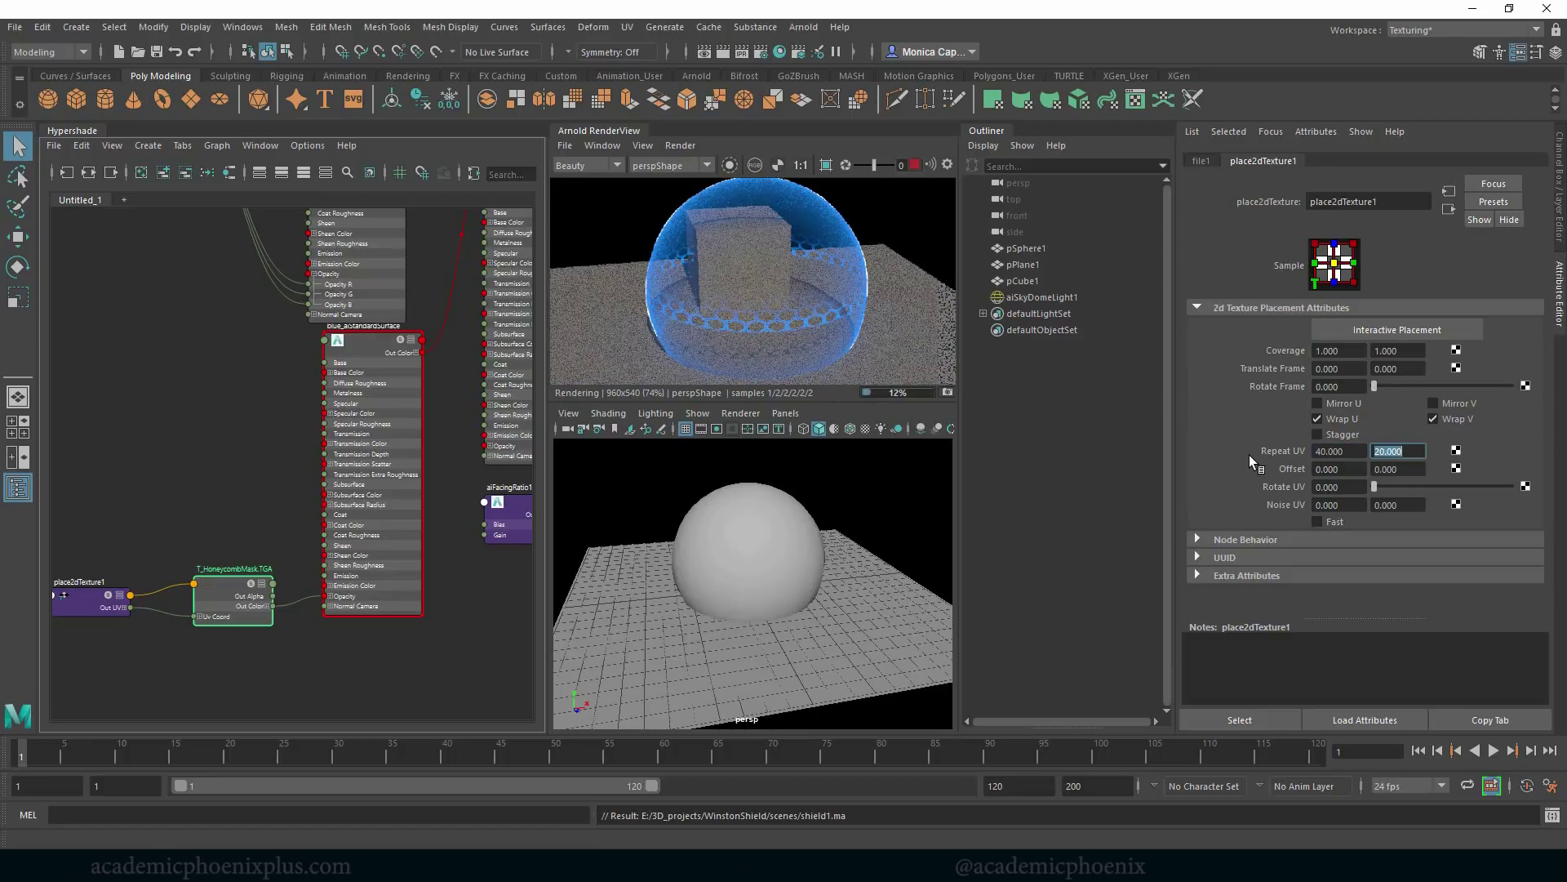
pyautogui.write('15')
pyautogui.press('Tab')
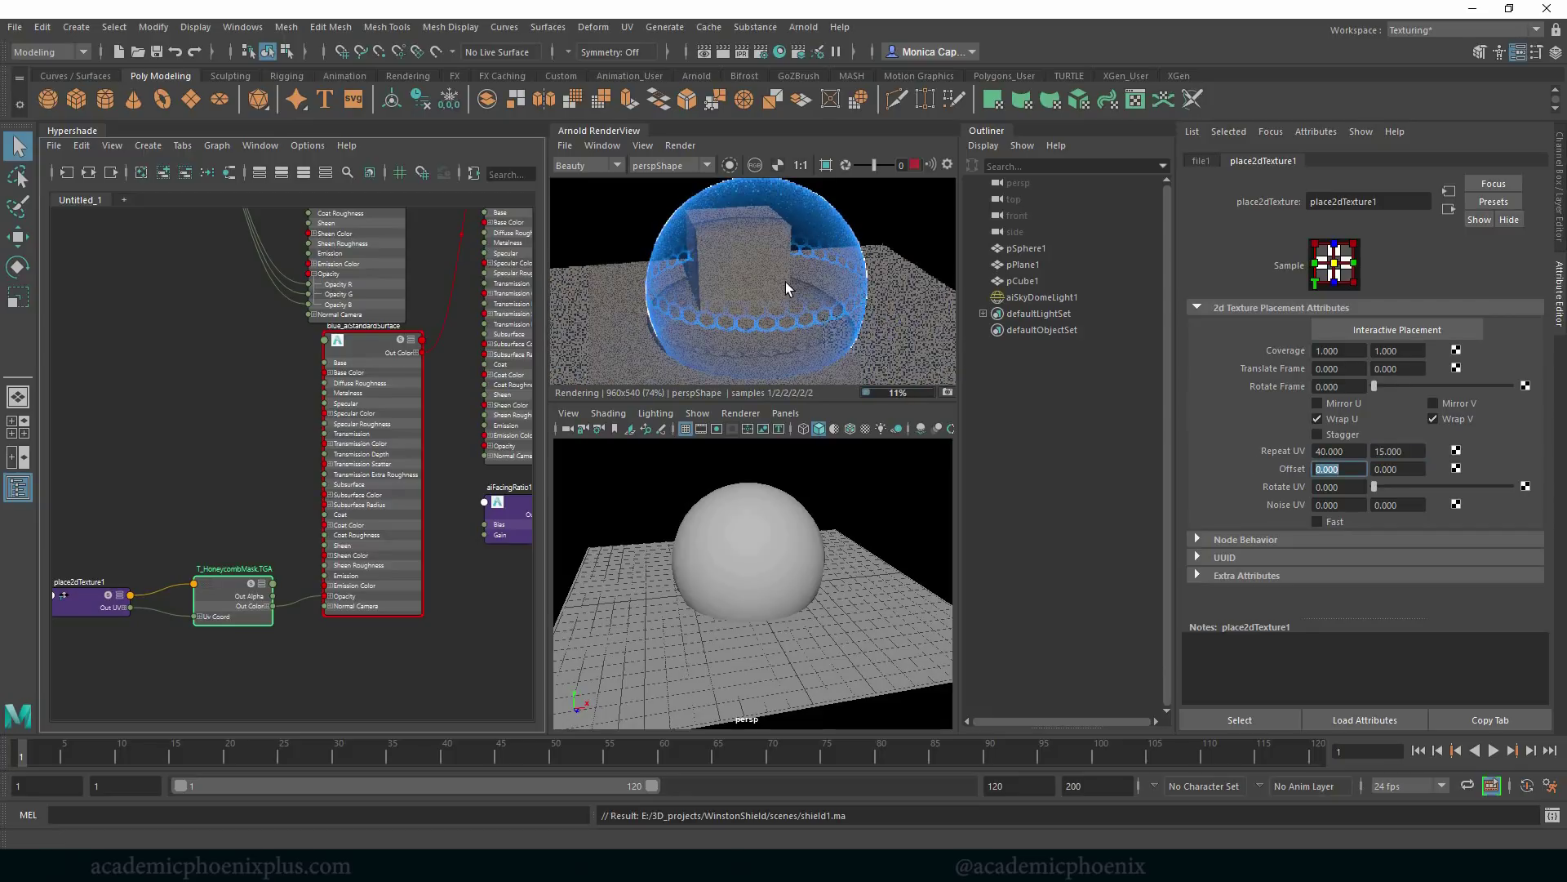
# Move place2dTexture2 closer to T_ScanLineMask.TGA and set its Offset V to 3.1 after trying other offsets.
pyautogui.moveTo(221, 356); pyautogui.dragTo(132, 507, button='middle')
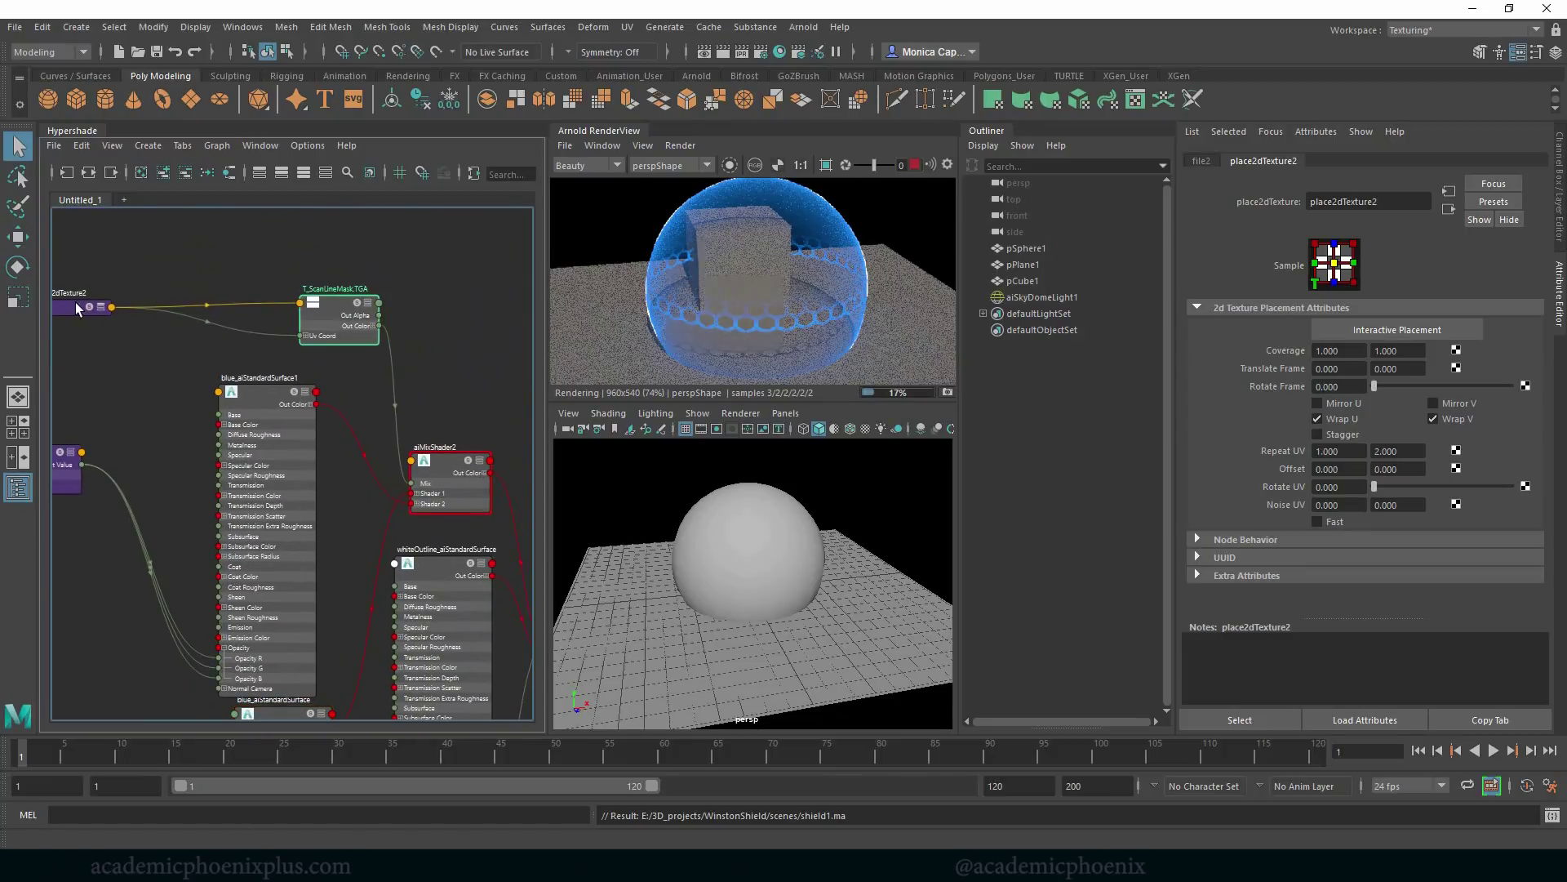
pyautogui.moveTo(75, 304); pyautogui.dragTo(199, 293)
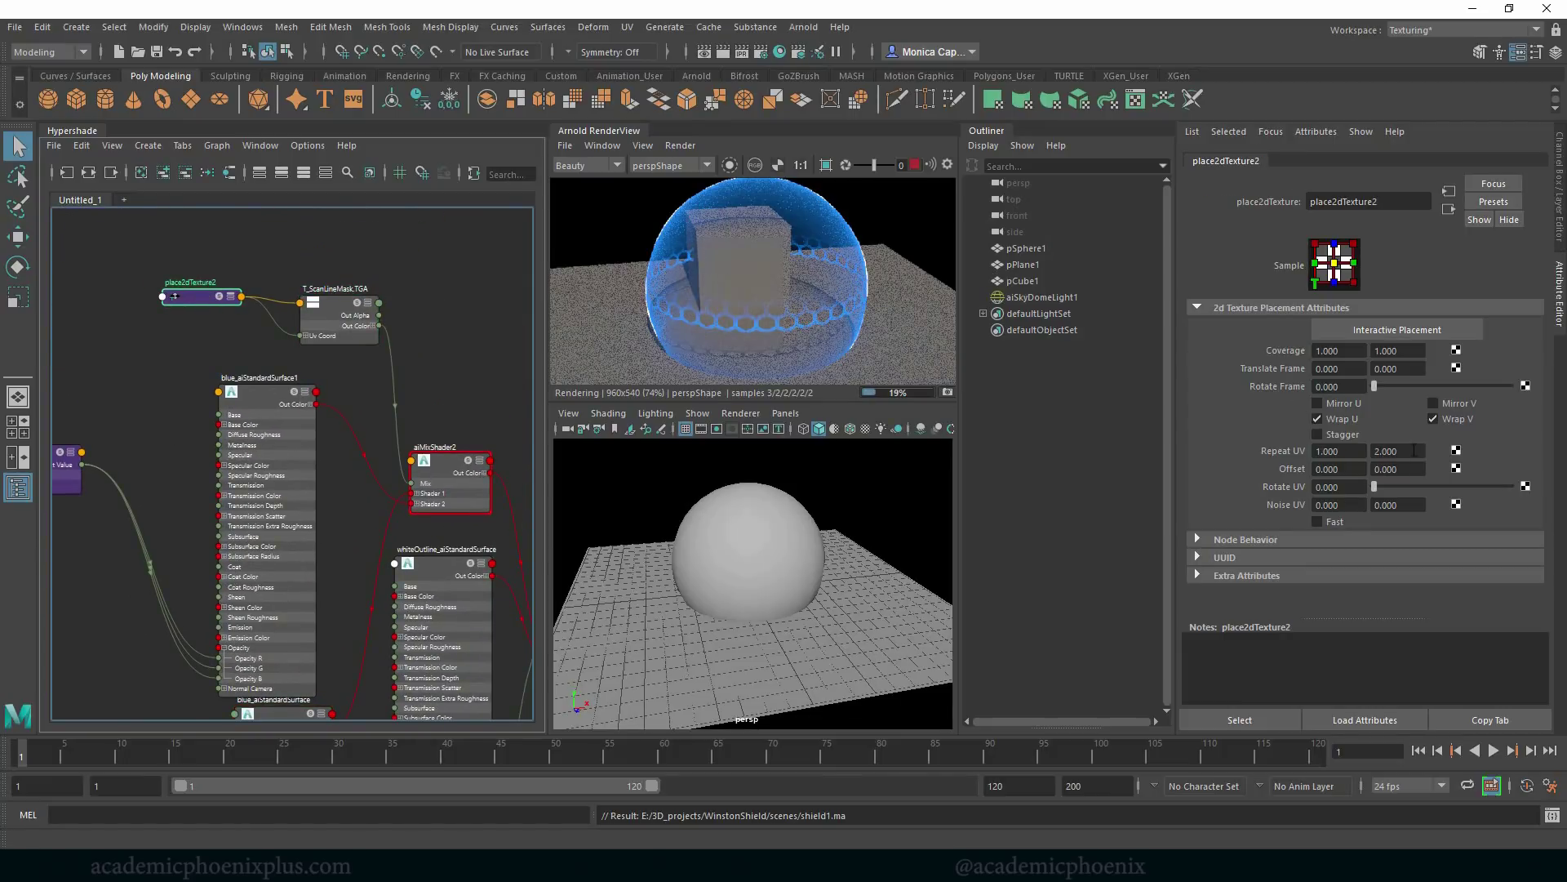
pyautogui.click(1395, 470)
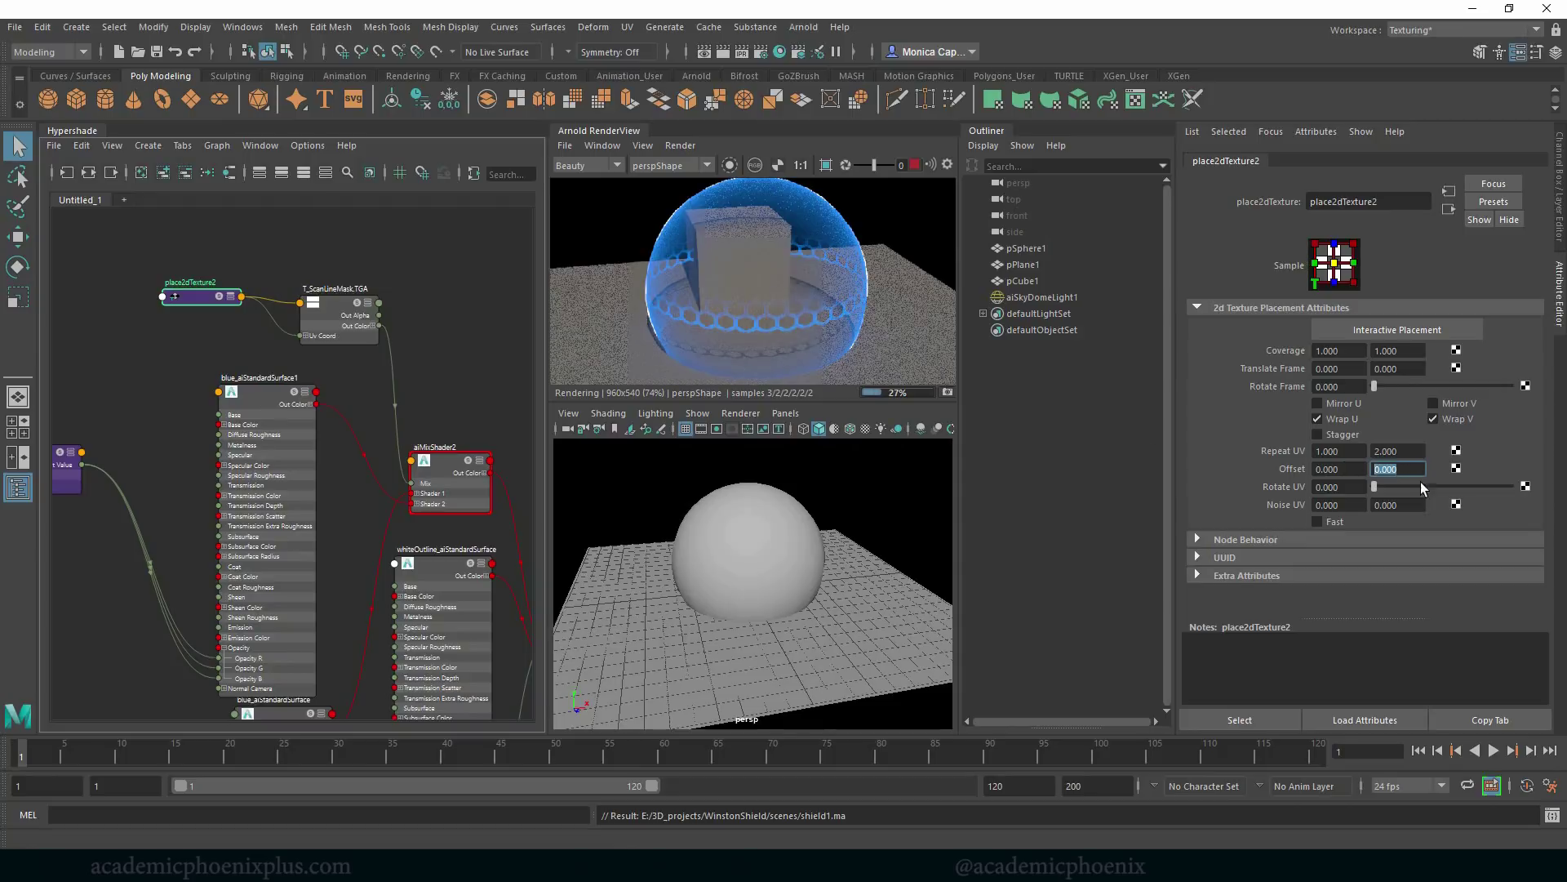
pyautogui.write('2.9')
pyautogui.press('Return')
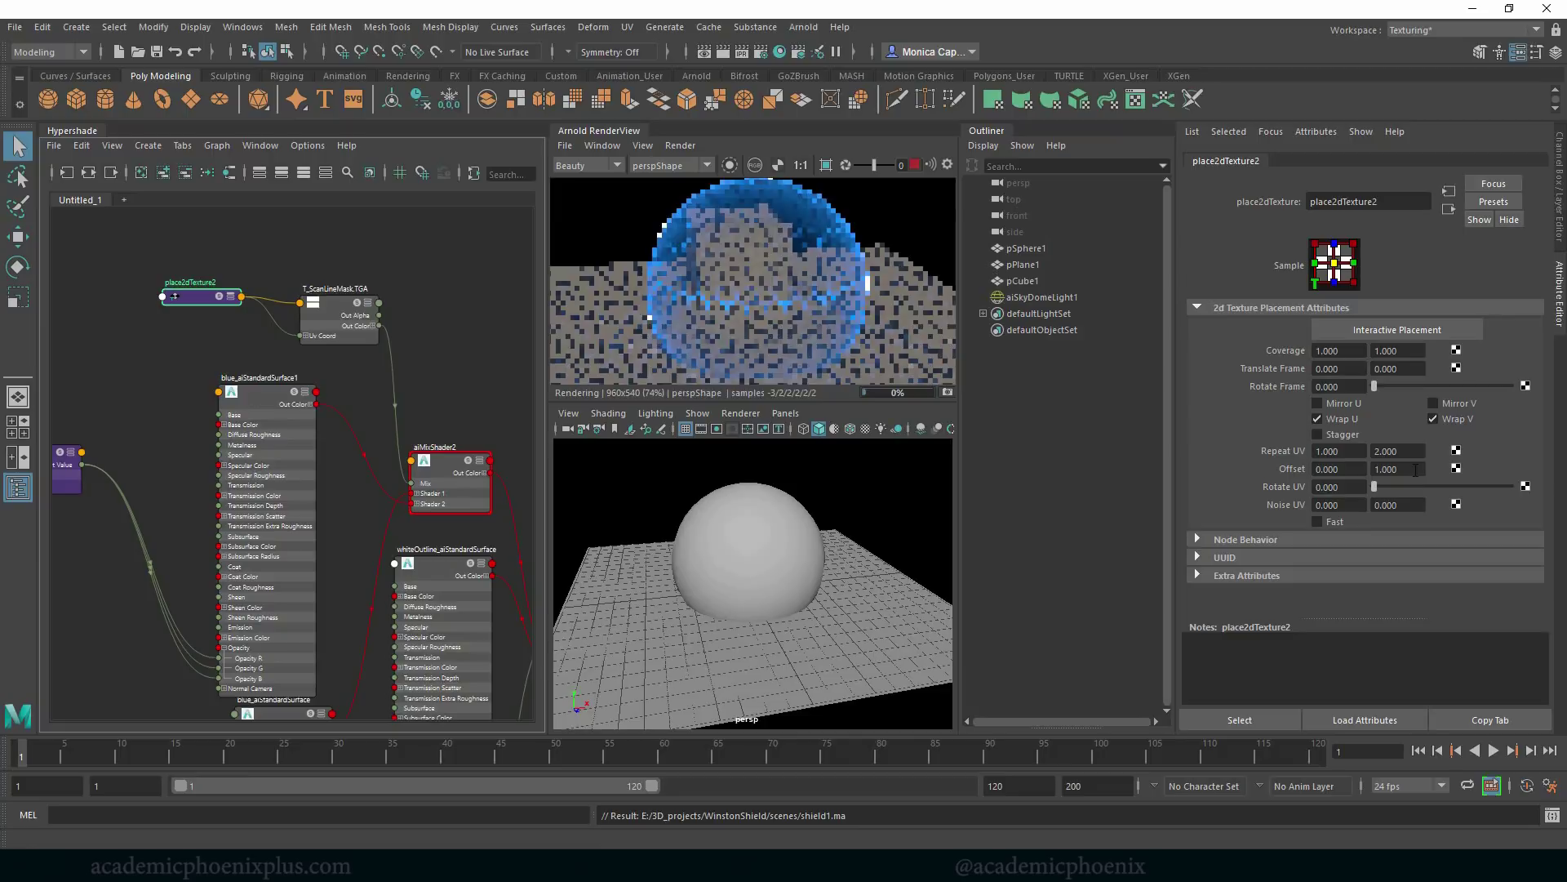
pyautogui.write('3.1')
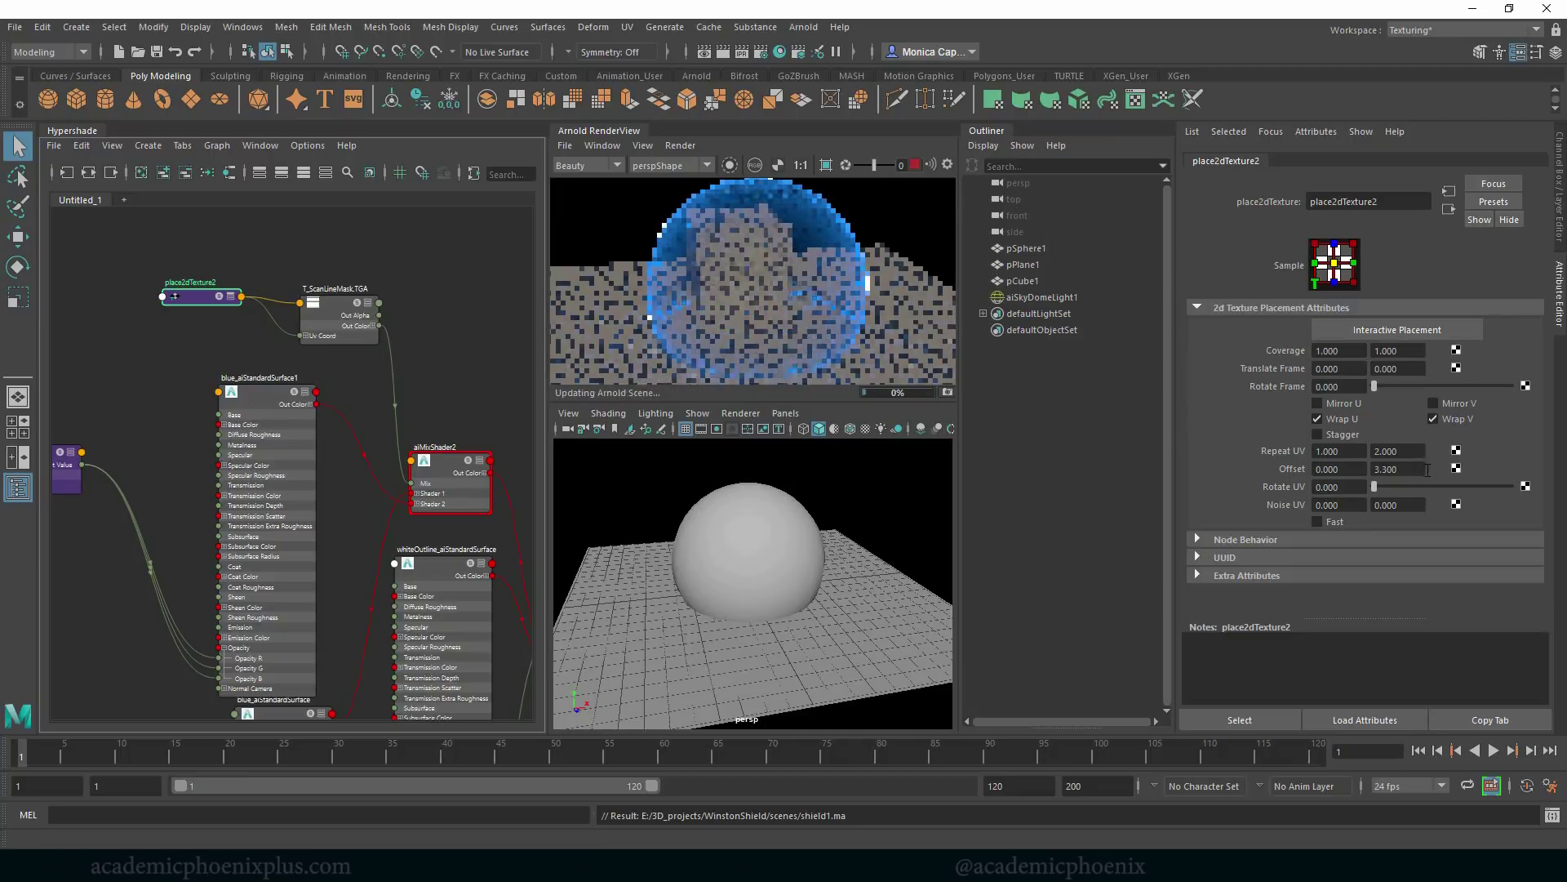
pyautogui.press('Return')
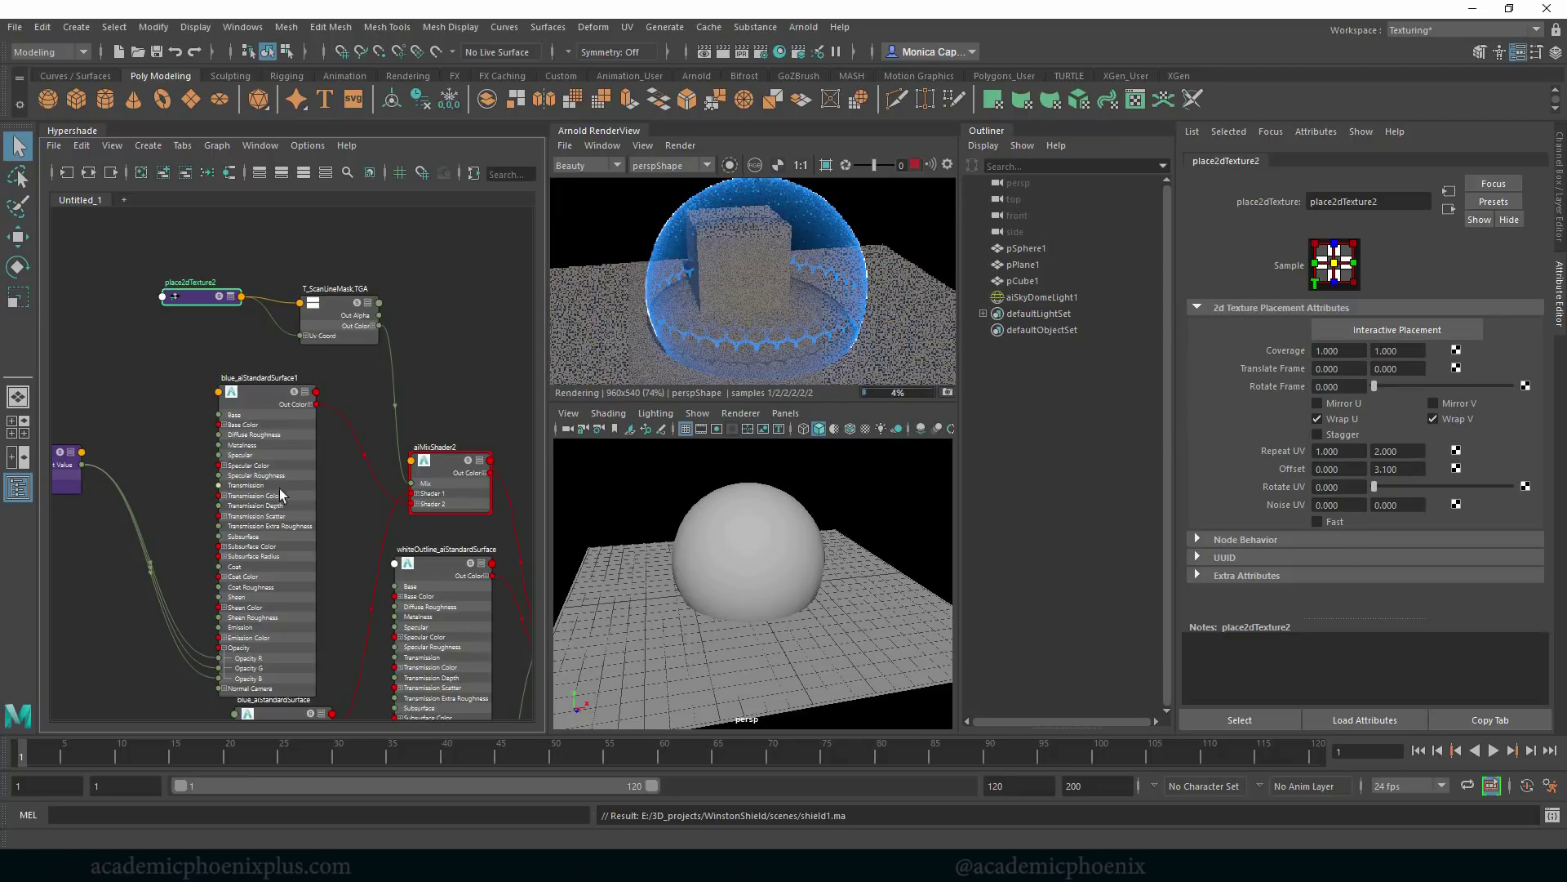
# Lower the Bias of aiFacingRatio1, which drives the white outline mix, to about 0.874.
pyautogui.keyDown('alt'); pyautogui.moveTo(325, 591); pyautogui.dragTo(237, 378, button='middle'); pyautogui.keyUp('alt')
pyautogui.click(378, 631)
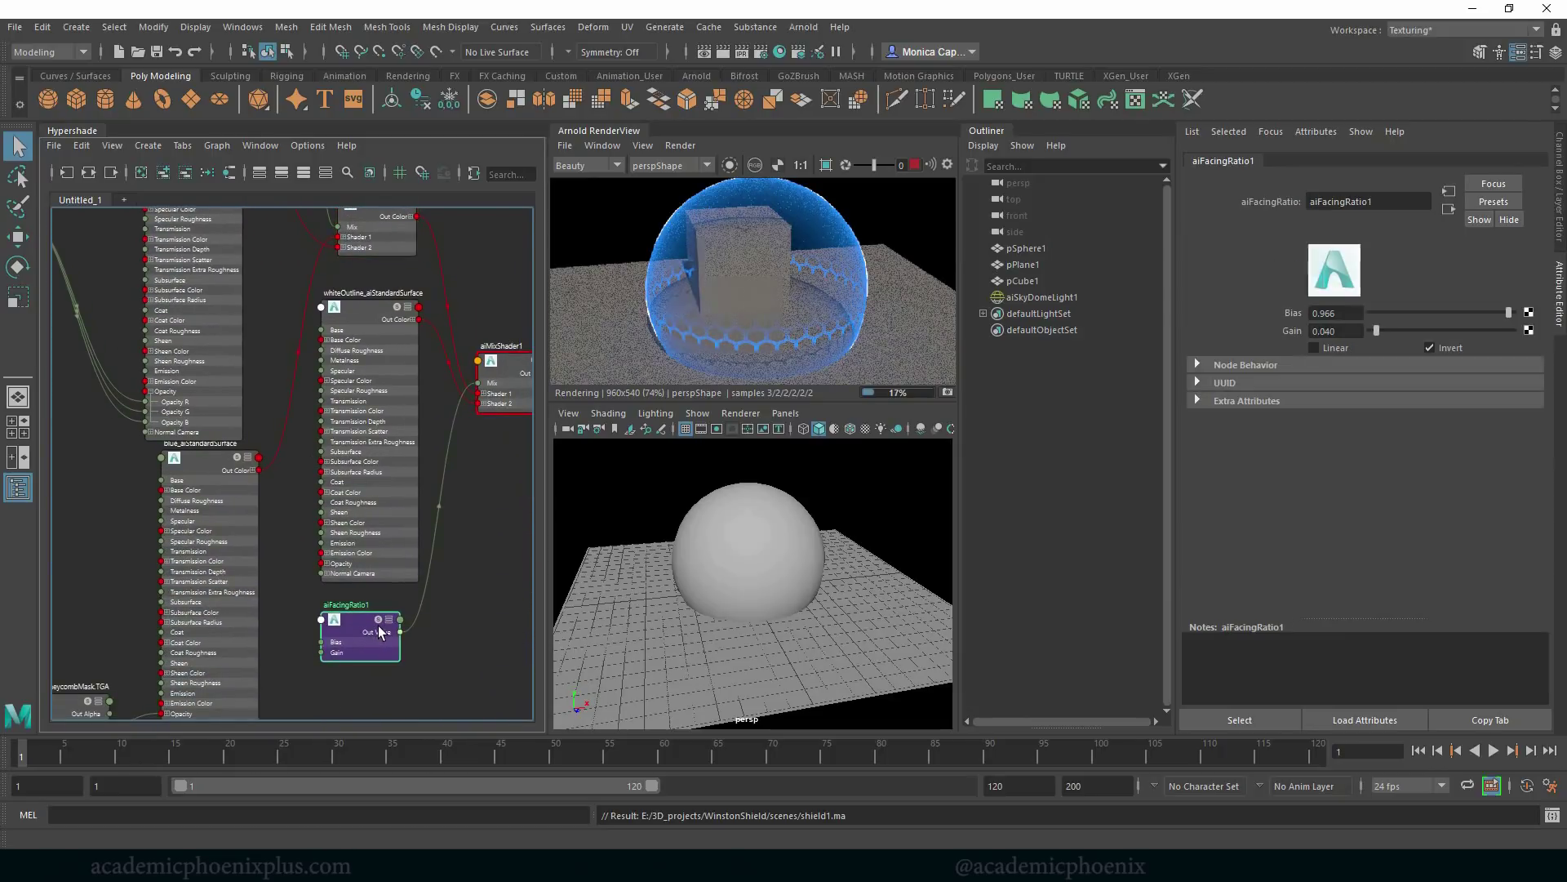
pyautogui.moveTo(1507, 311); pyautogui.dragTo(1493, 313)
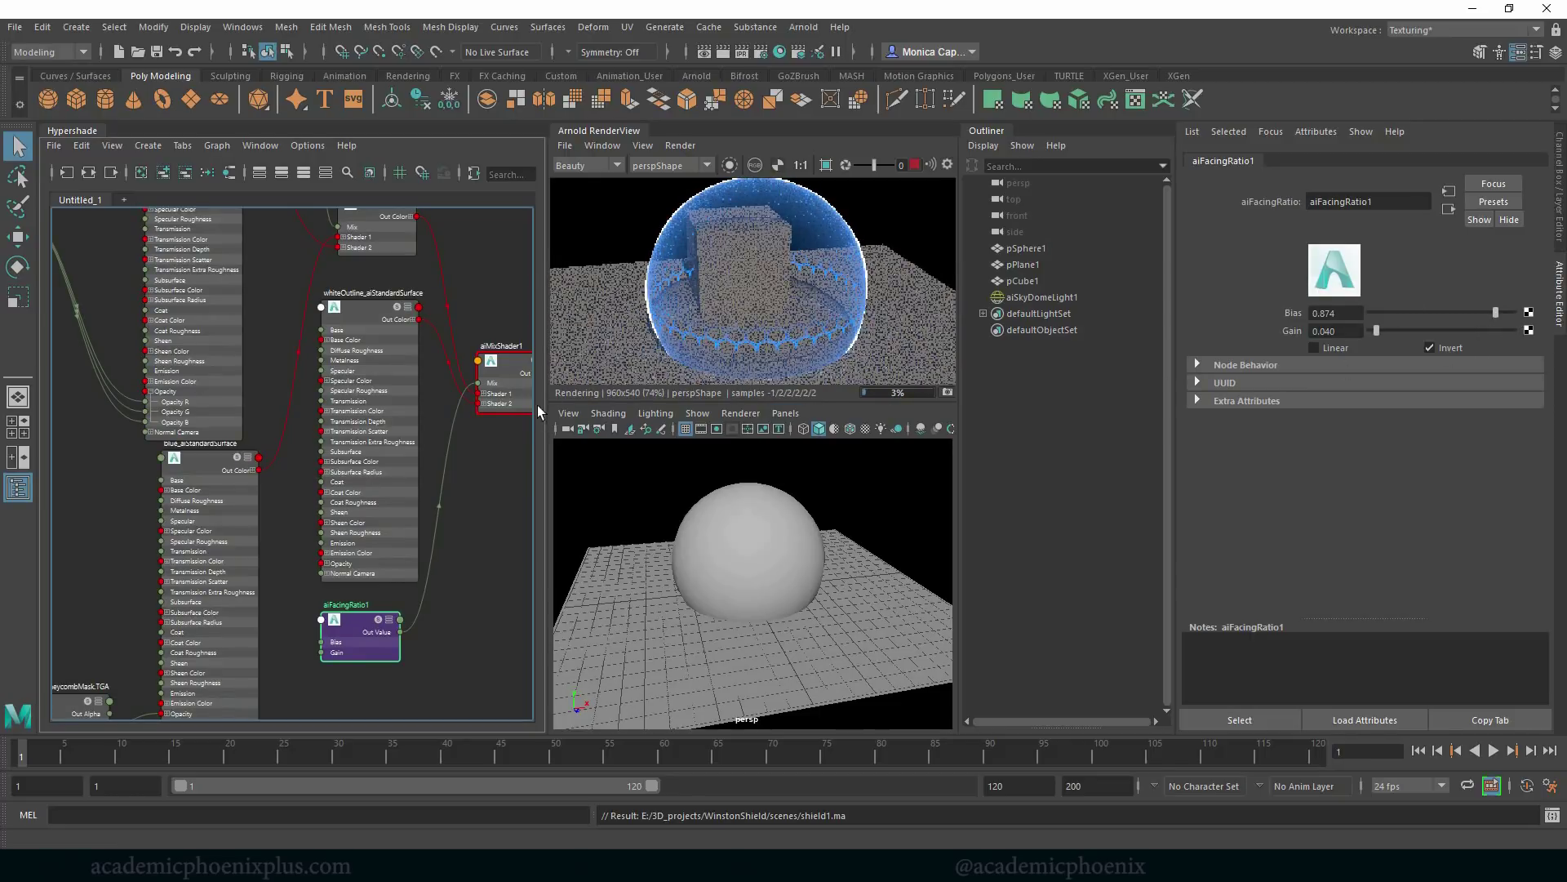
# Save the scene file and accept the student version notice.
pyautogui.keyDown('alt'); pyautogui.moveTo(476, 307); pyautogui.dragTo(491, 395, button='middle'); pyautogui.keyUp('alt')
pyautogui.hotkey('ctrl', 's')
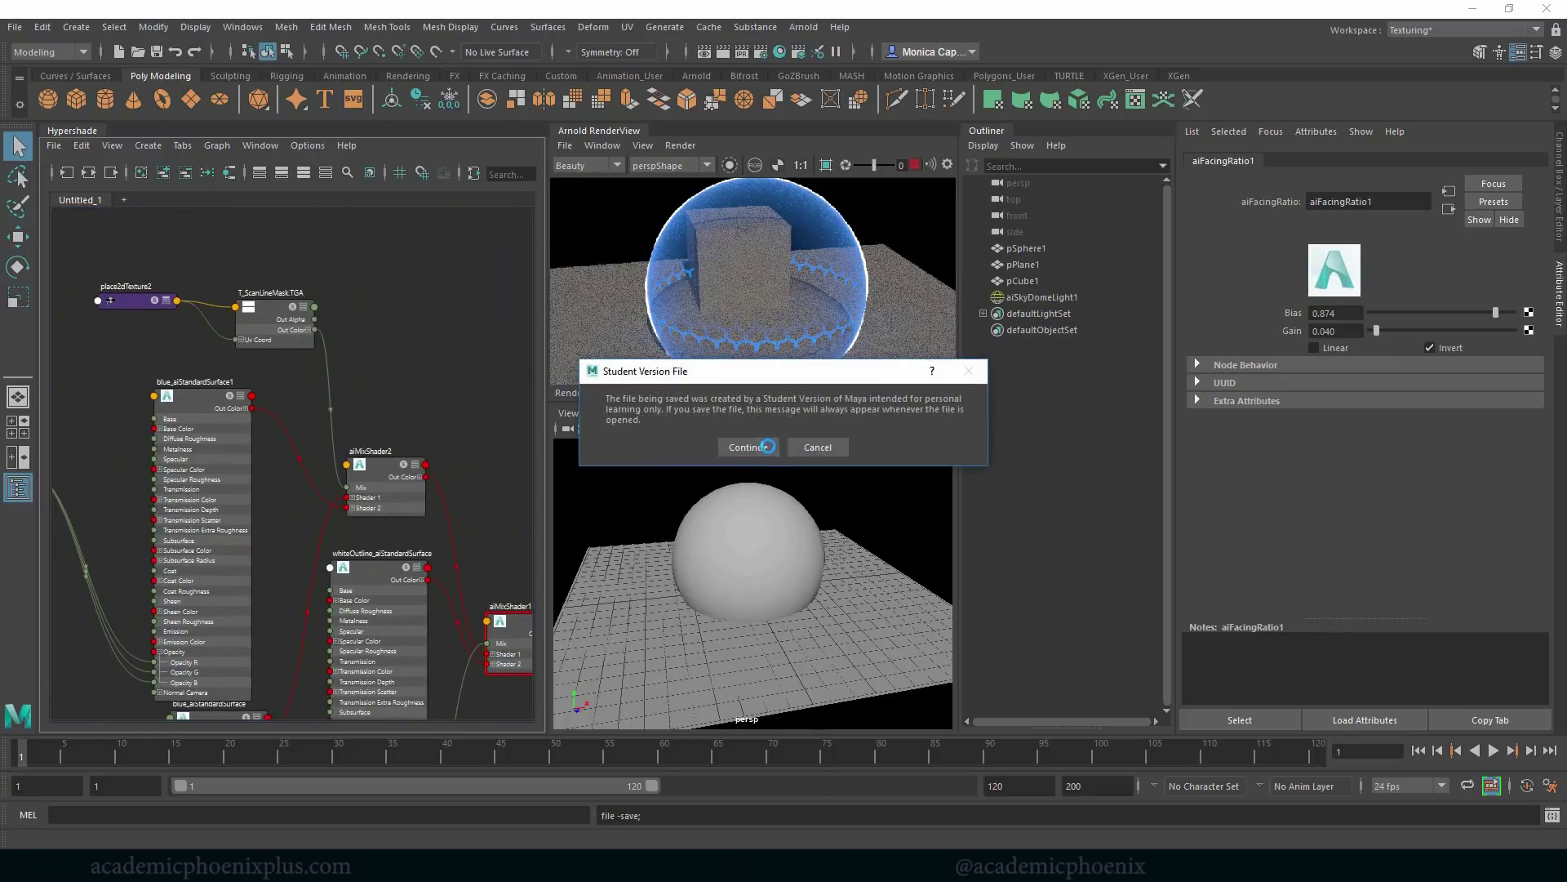
pyautogui.press('Return')
# Set the Offset V of the T_ScanLineMask.TGA placement to 0 and key it at frame 1.
pyautogui.click(279, 325)
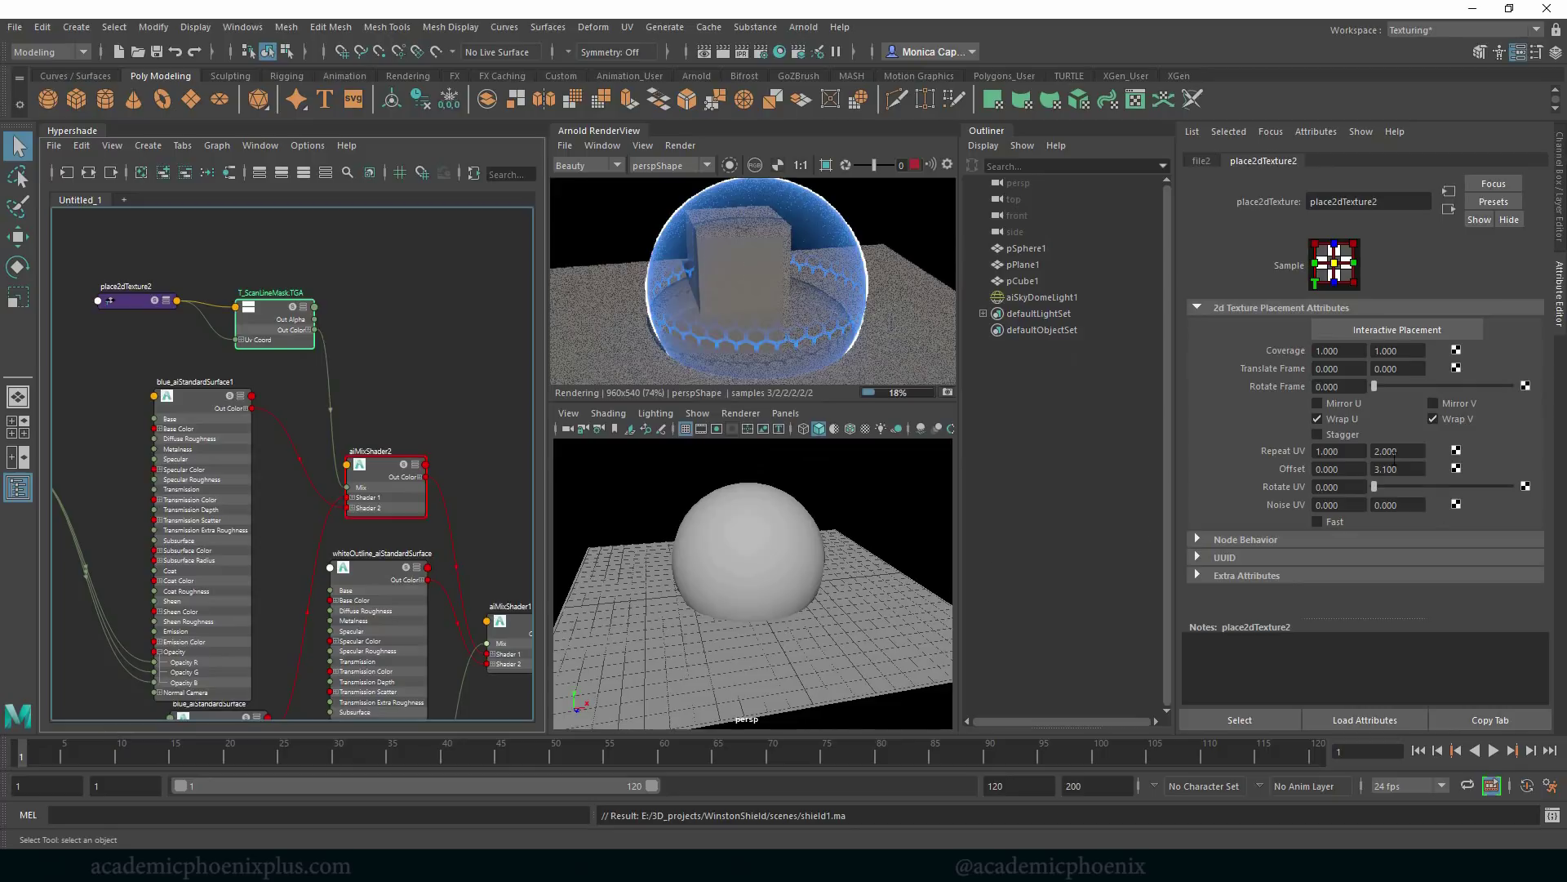
pyautogui.click(1391, 470)
pyautogui.write('0')
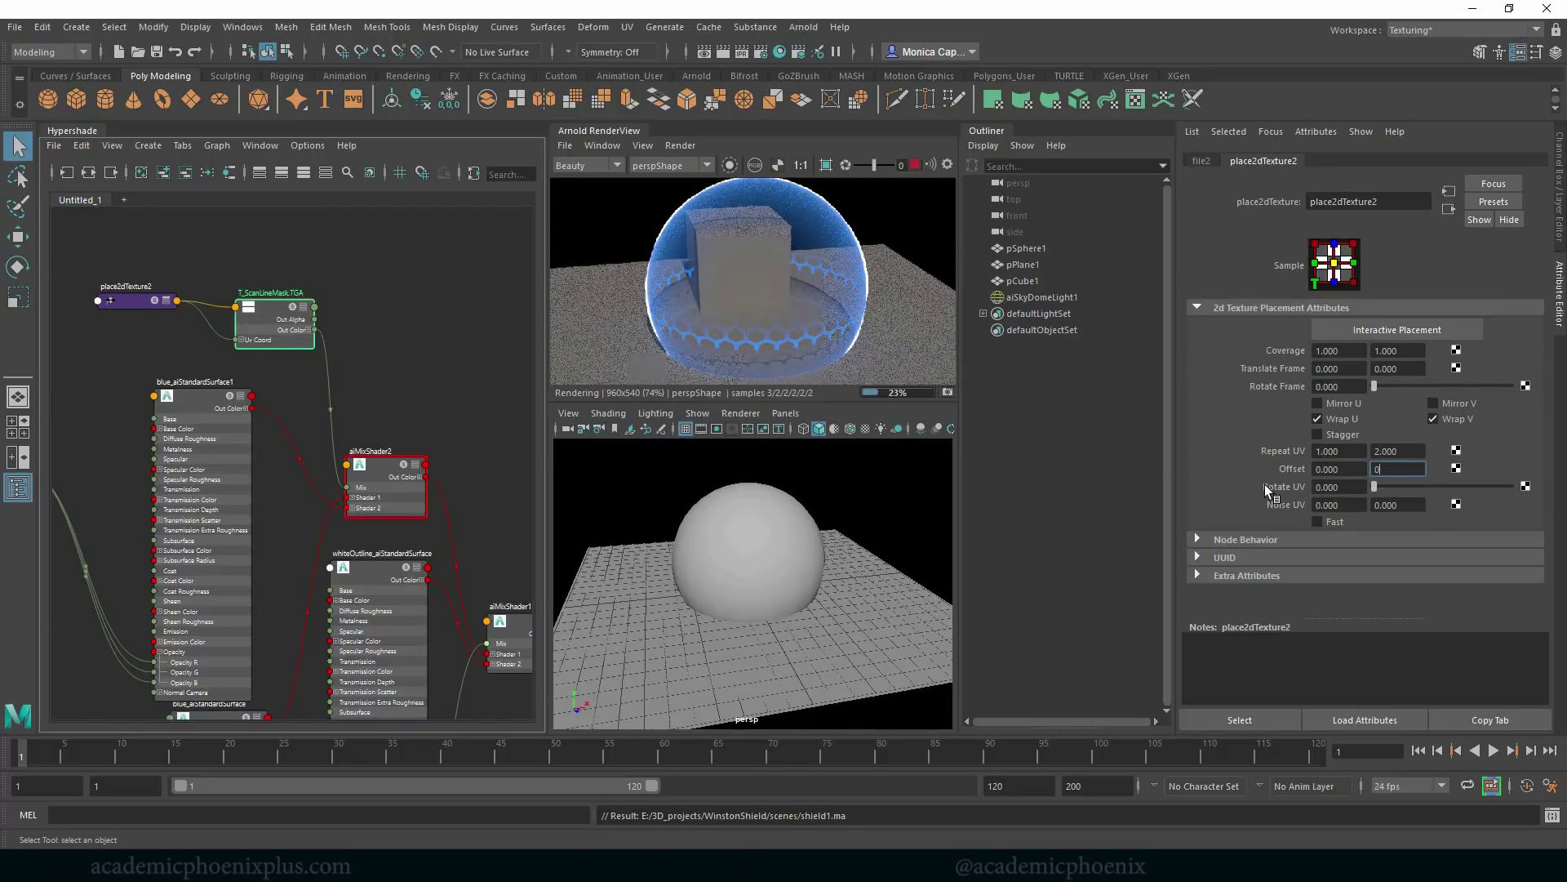
pyautogui.press('Return')
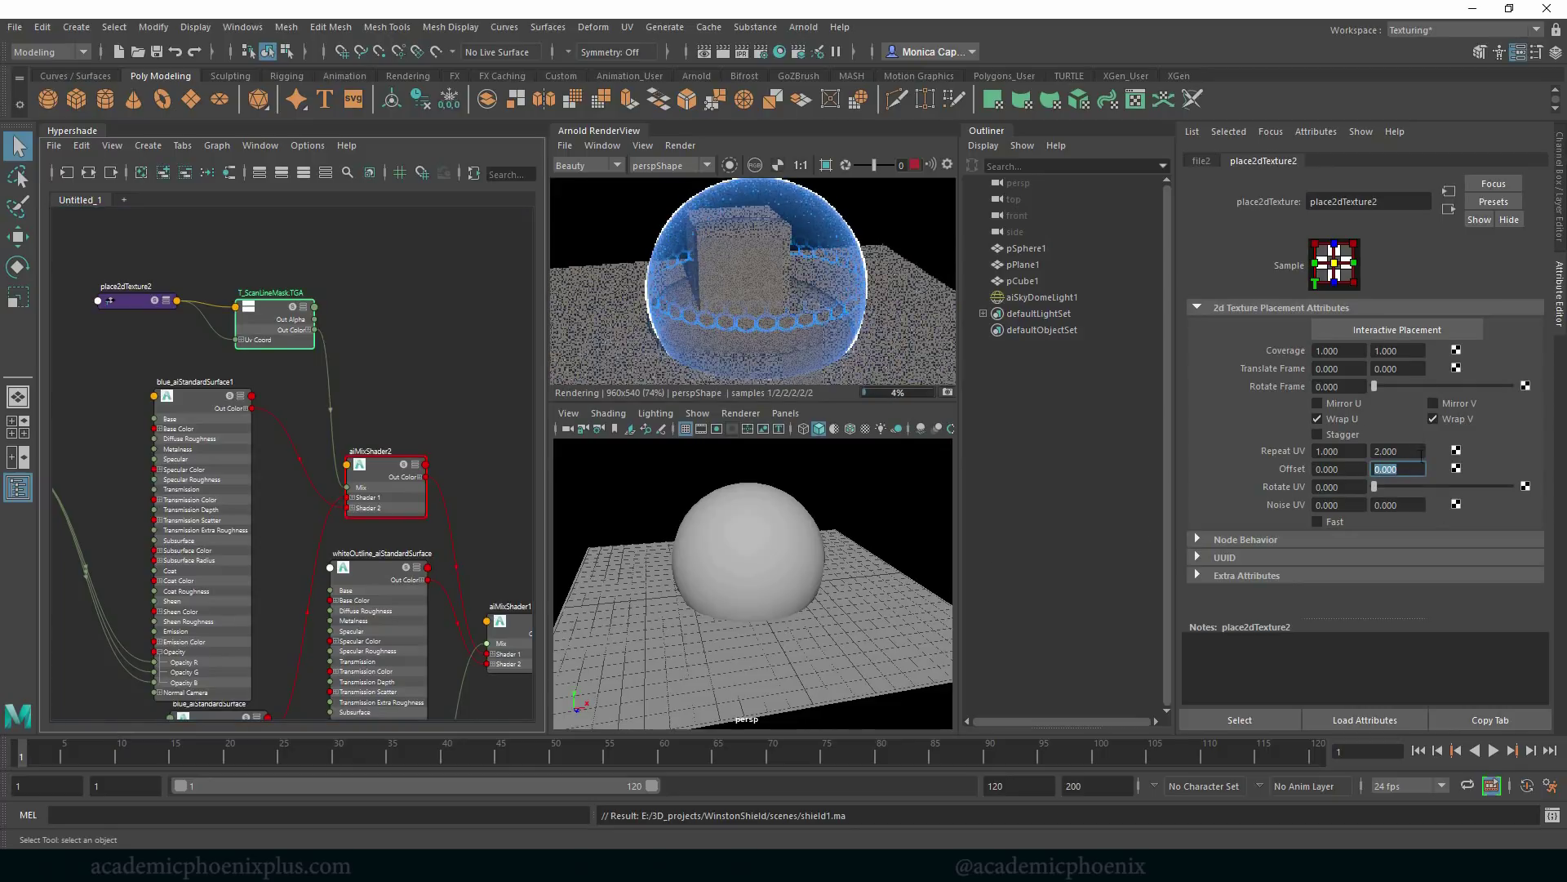
pyautogui.rightClick(1413, 470)
pyautogui.click(1439, 498)
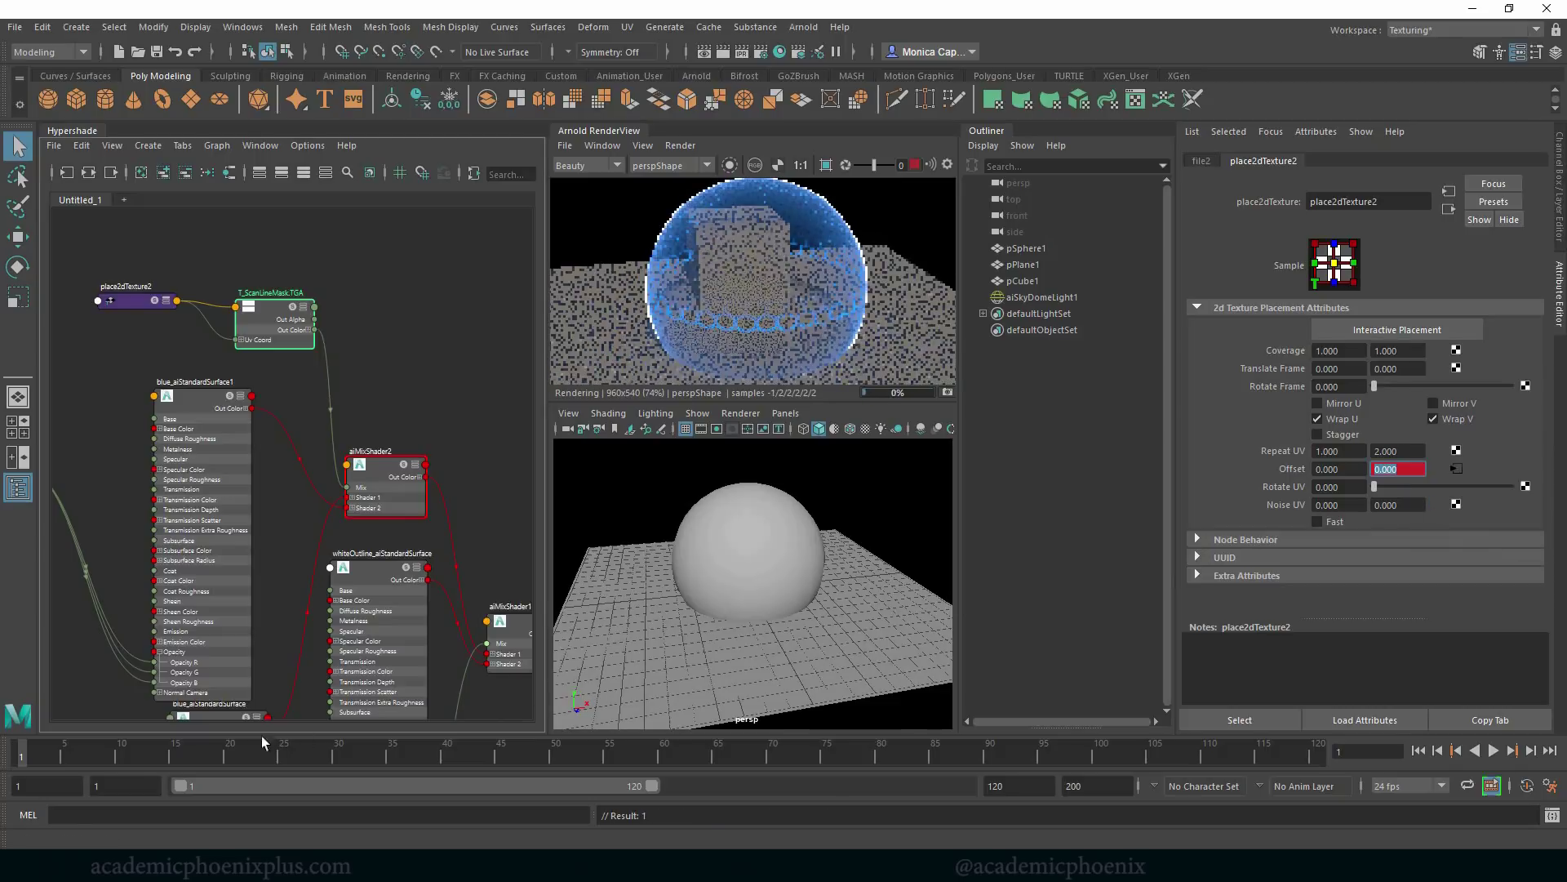
# At frame 25, set the scan-line mask placement's Offset V to 1 and key it.
pyautogui.moveTo(36, 751); pyautogui.dragTo(296, 752)
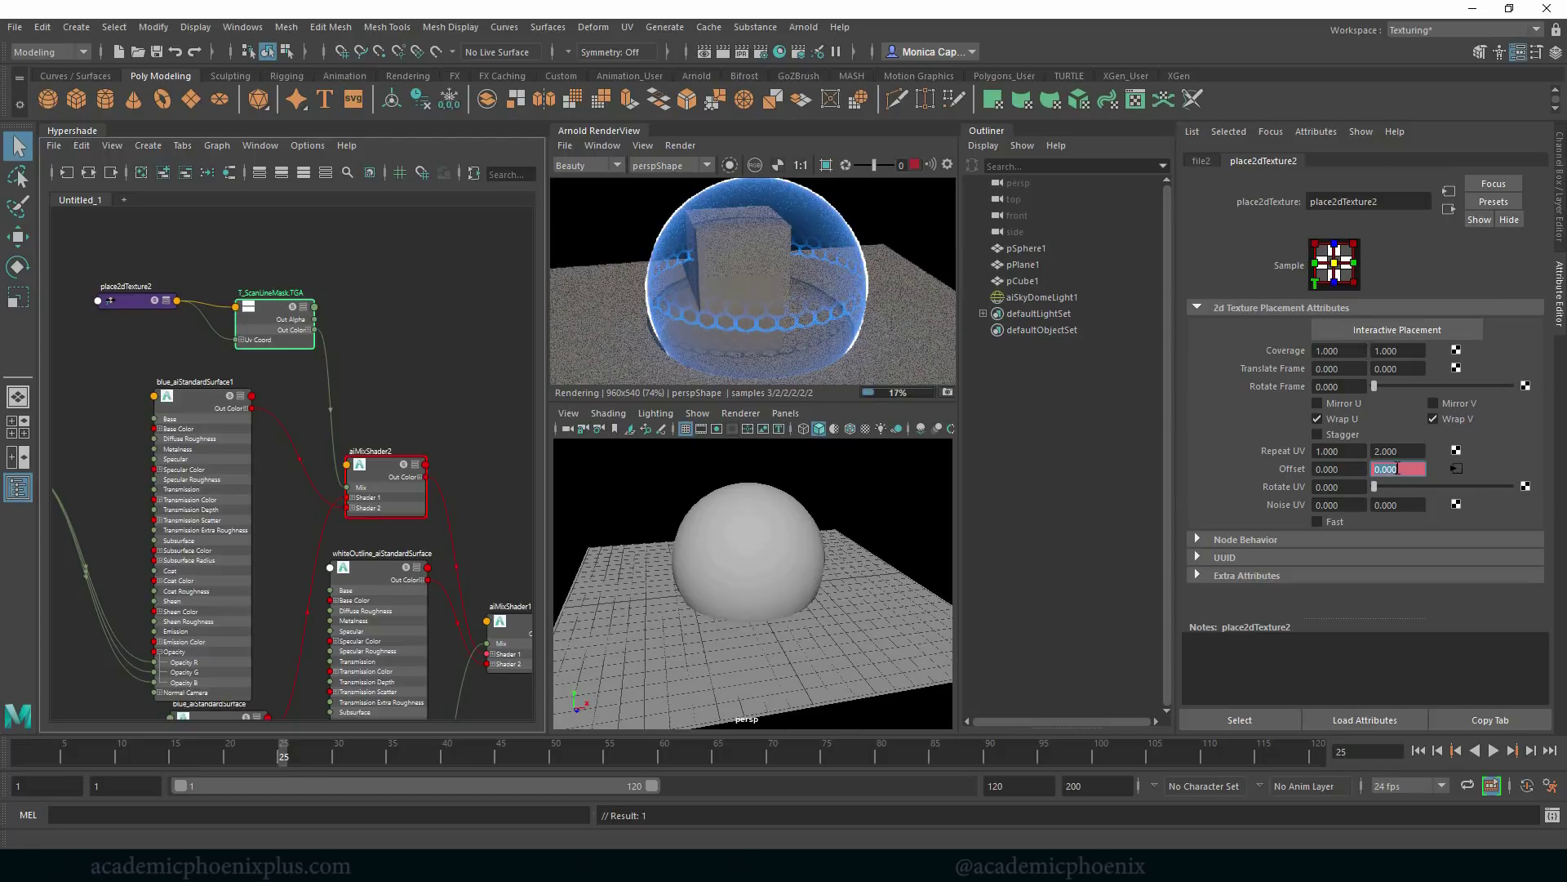
pyautogui.keyDown('ctrl'); pyautogui.moveTo(1392, 471); pyautogui.dragTo(1402, 469); pyautogui.keyUp('ctrl')
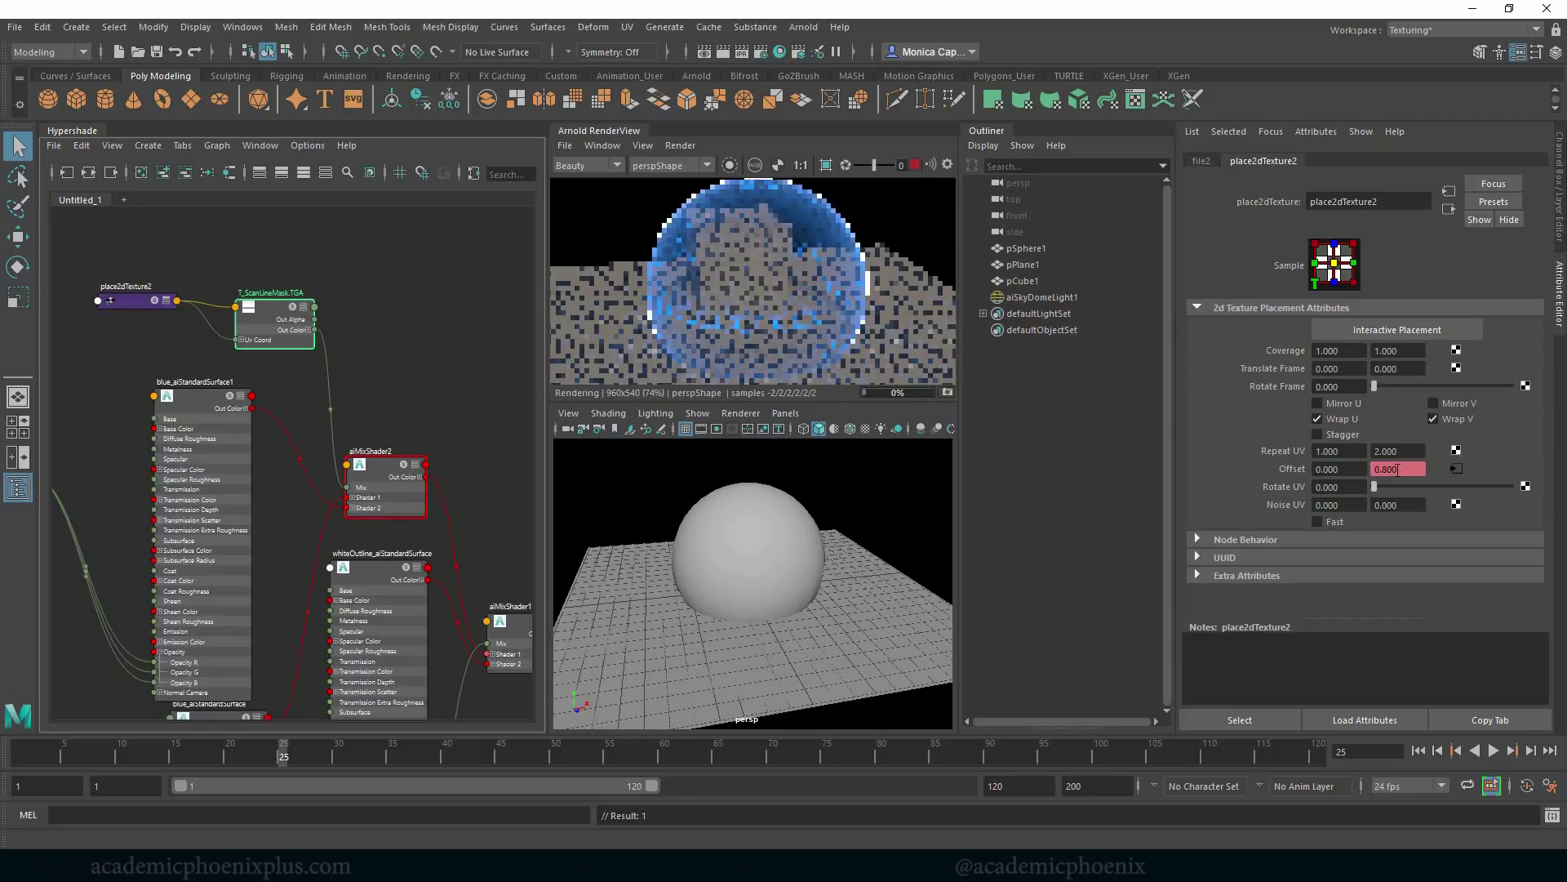
pyautogui.keyDown('ctrl'); pyautogui.moveTo(1402, 469); pyautogui.dragTo(1400, 470); pyautogui.keyUp('ctrl')
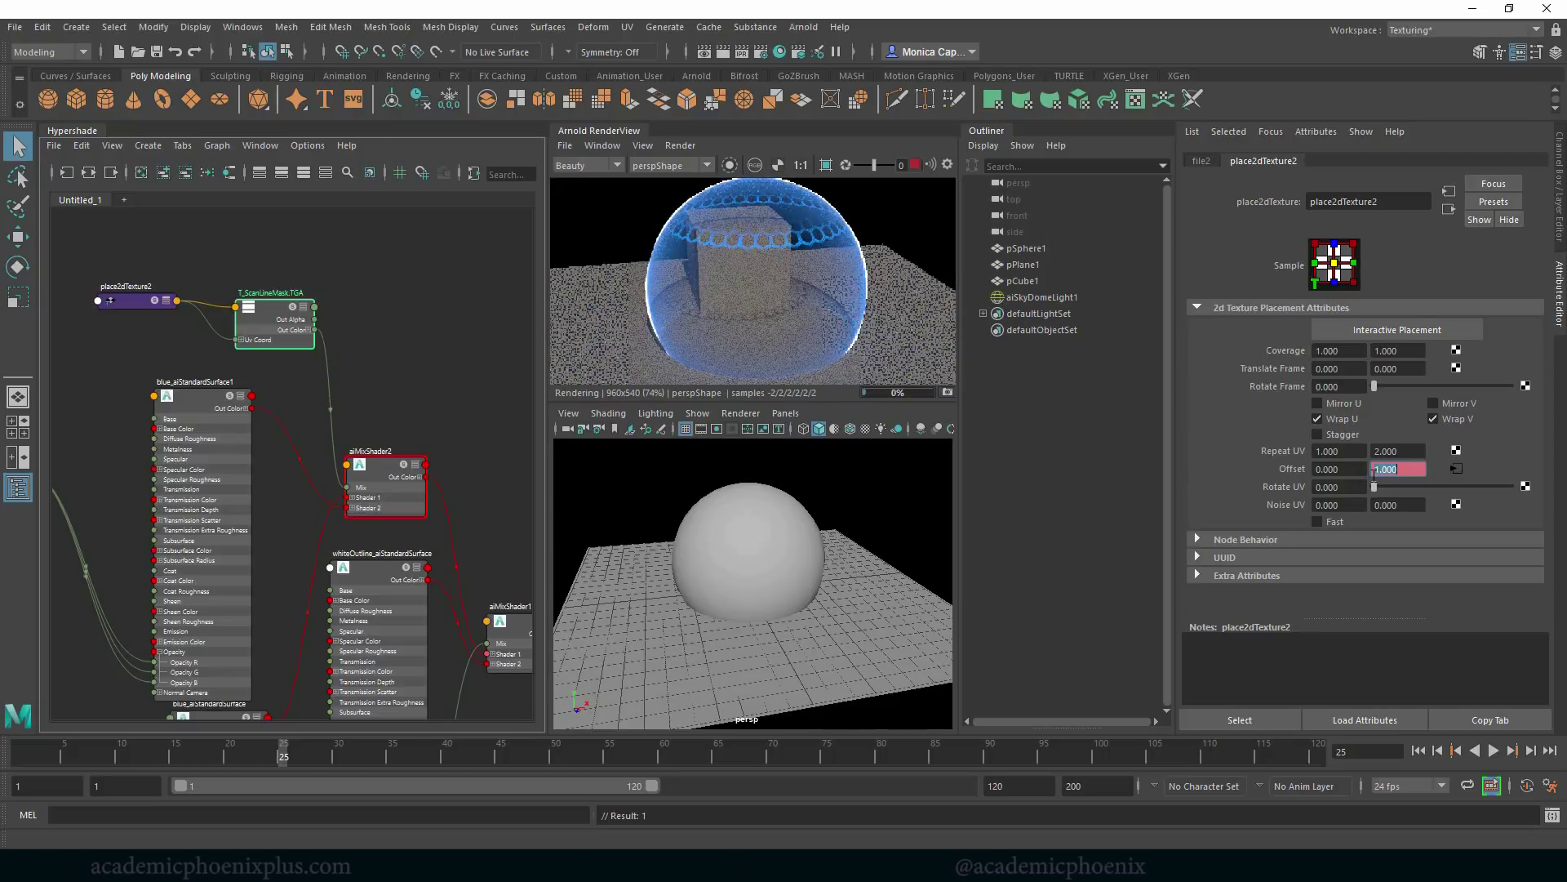
pyautogui.rightClick(1421, 469)
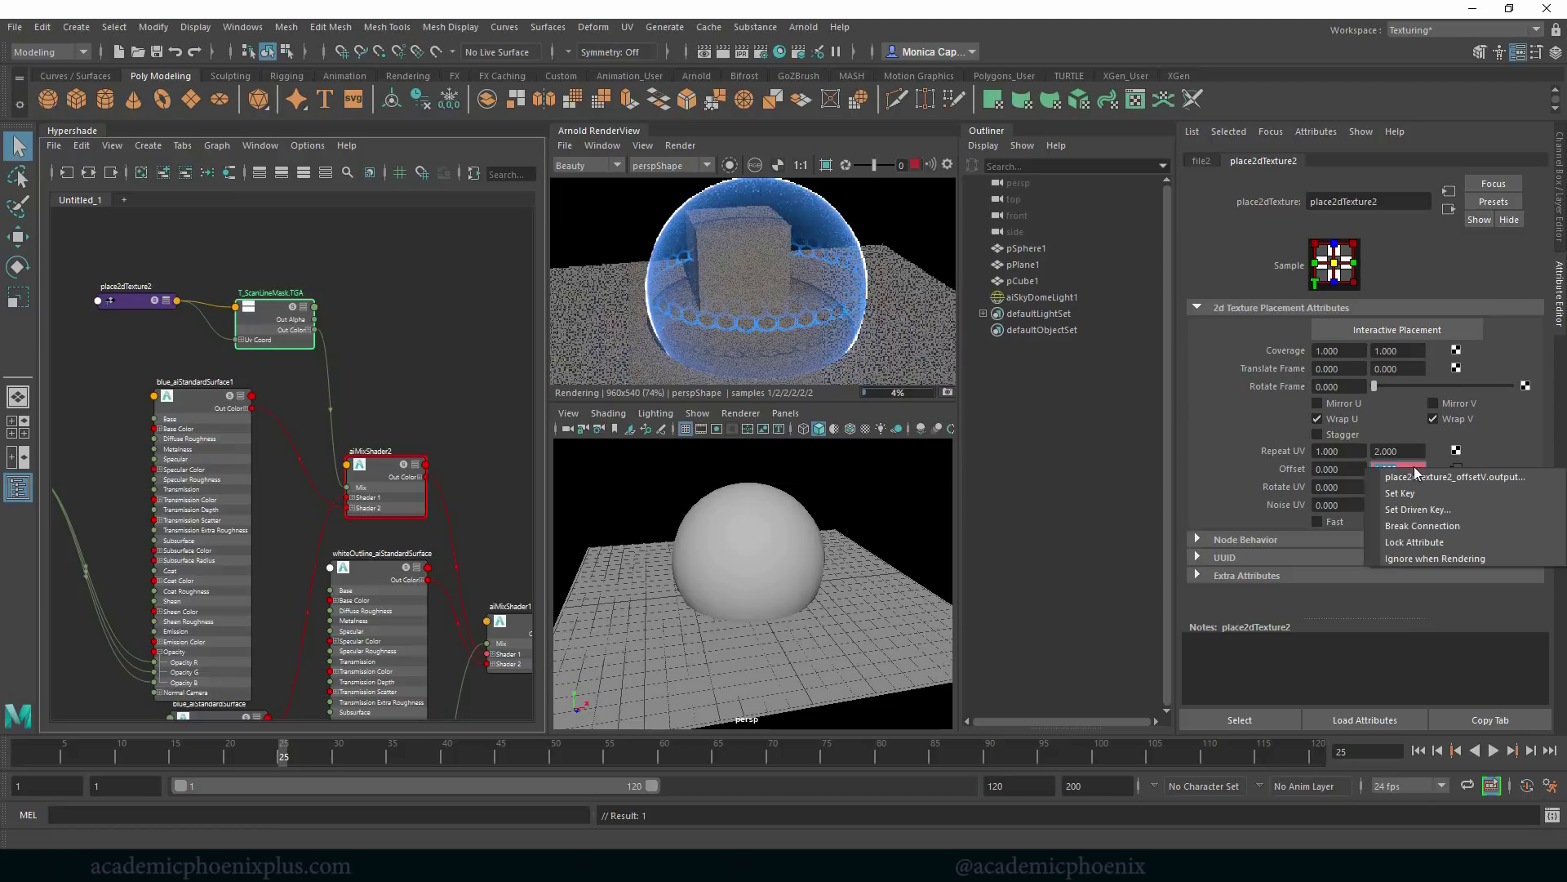
pyautogui.click(1418, 492)
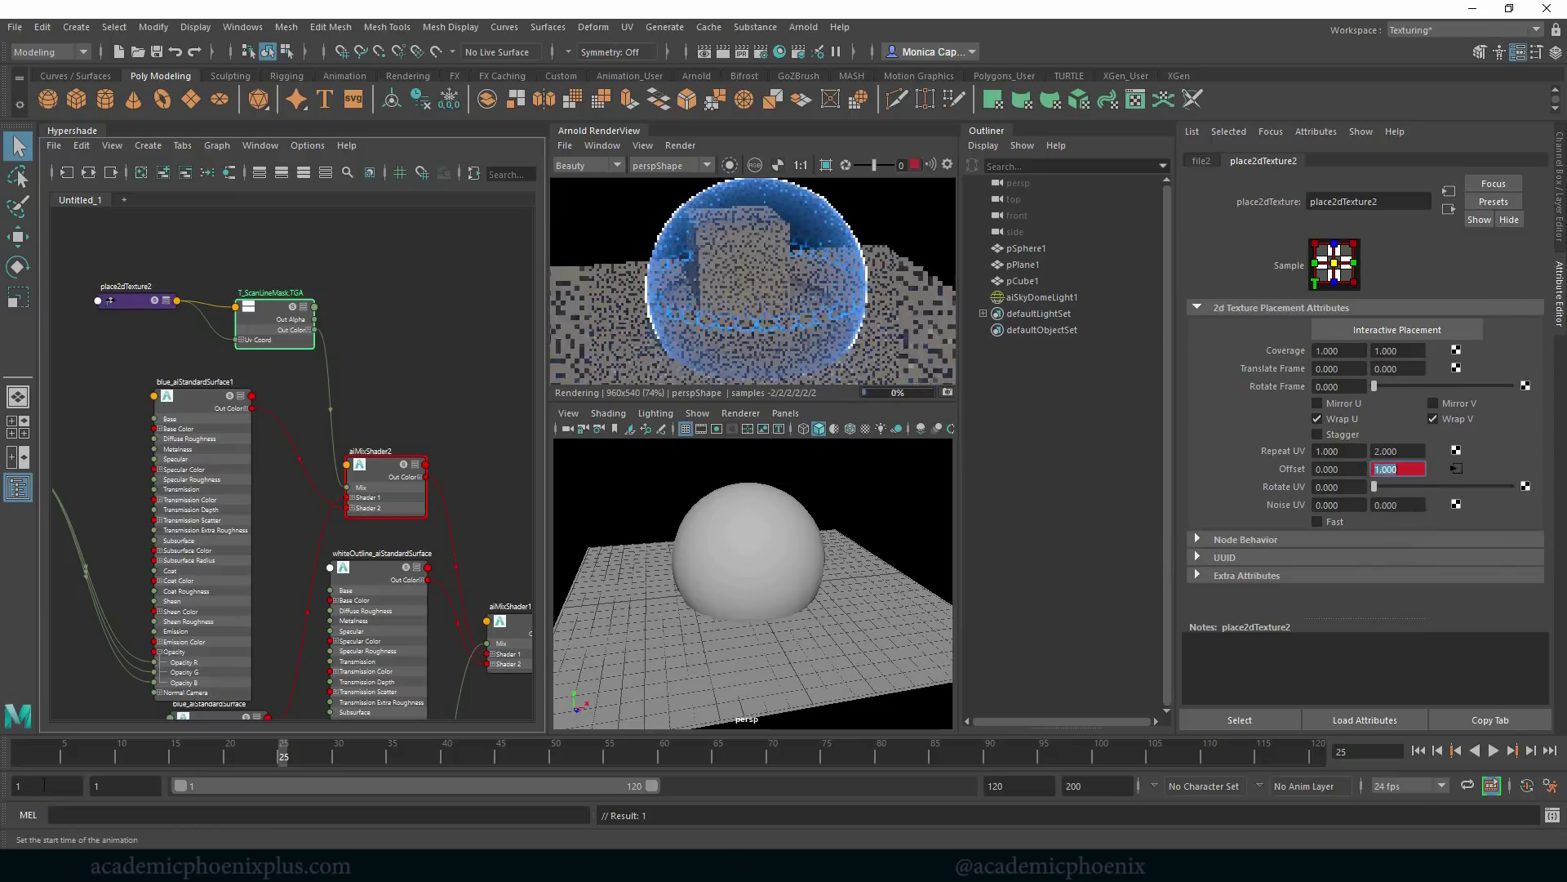
# Preview the keyed scan-line movement by playing and scrubbing from frame 1 to frame 25.
pyautogui.moveTo(36, 755); pyautogui.dragTo(6, 757)
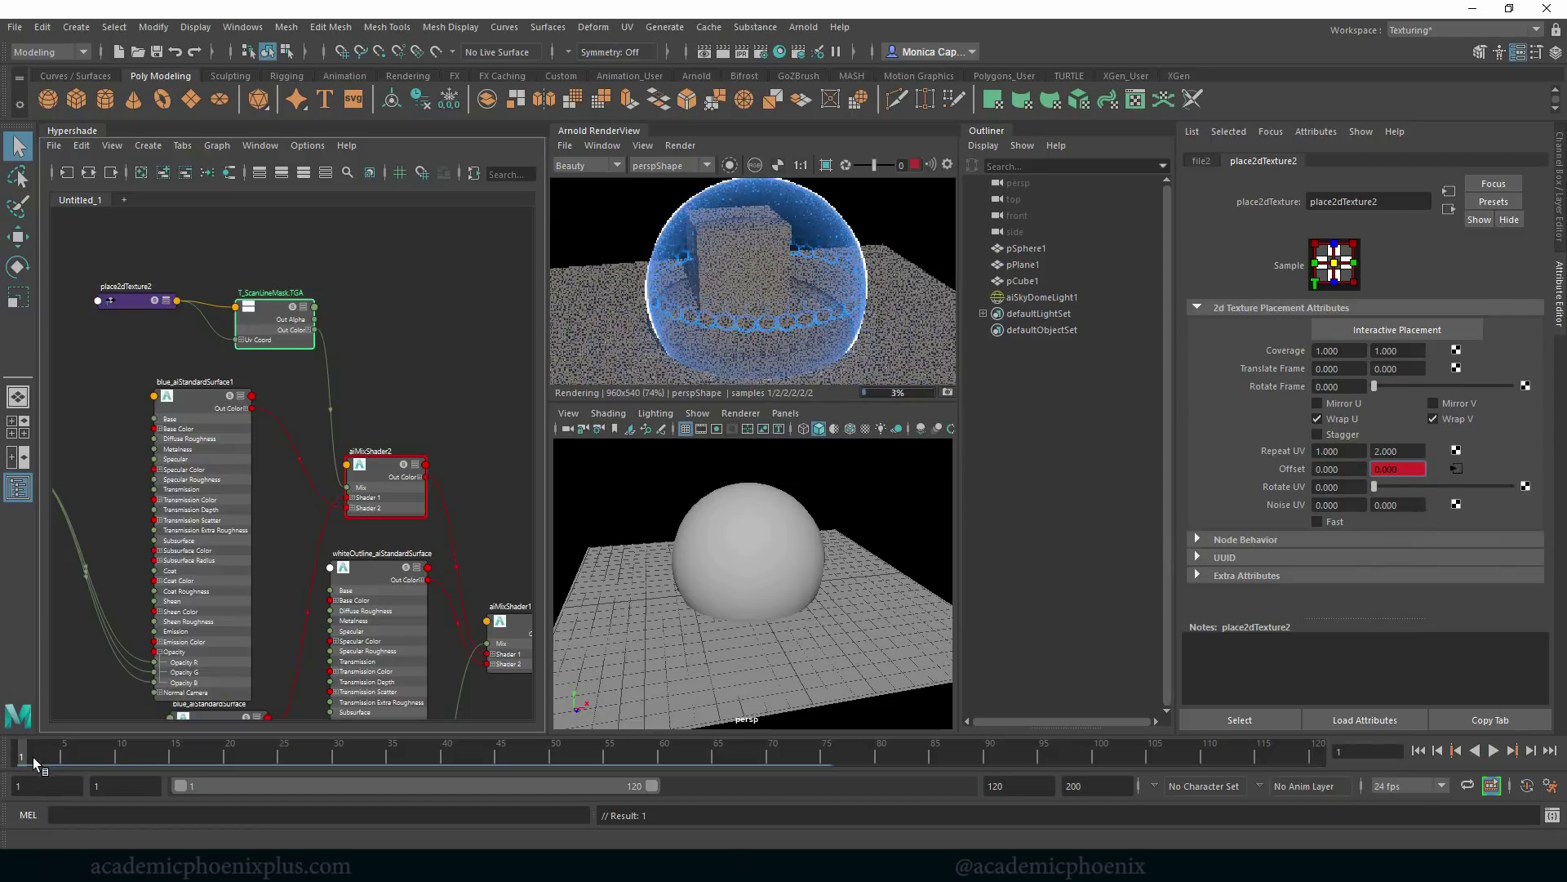
pyautogui.hotkey('alt', 'v')
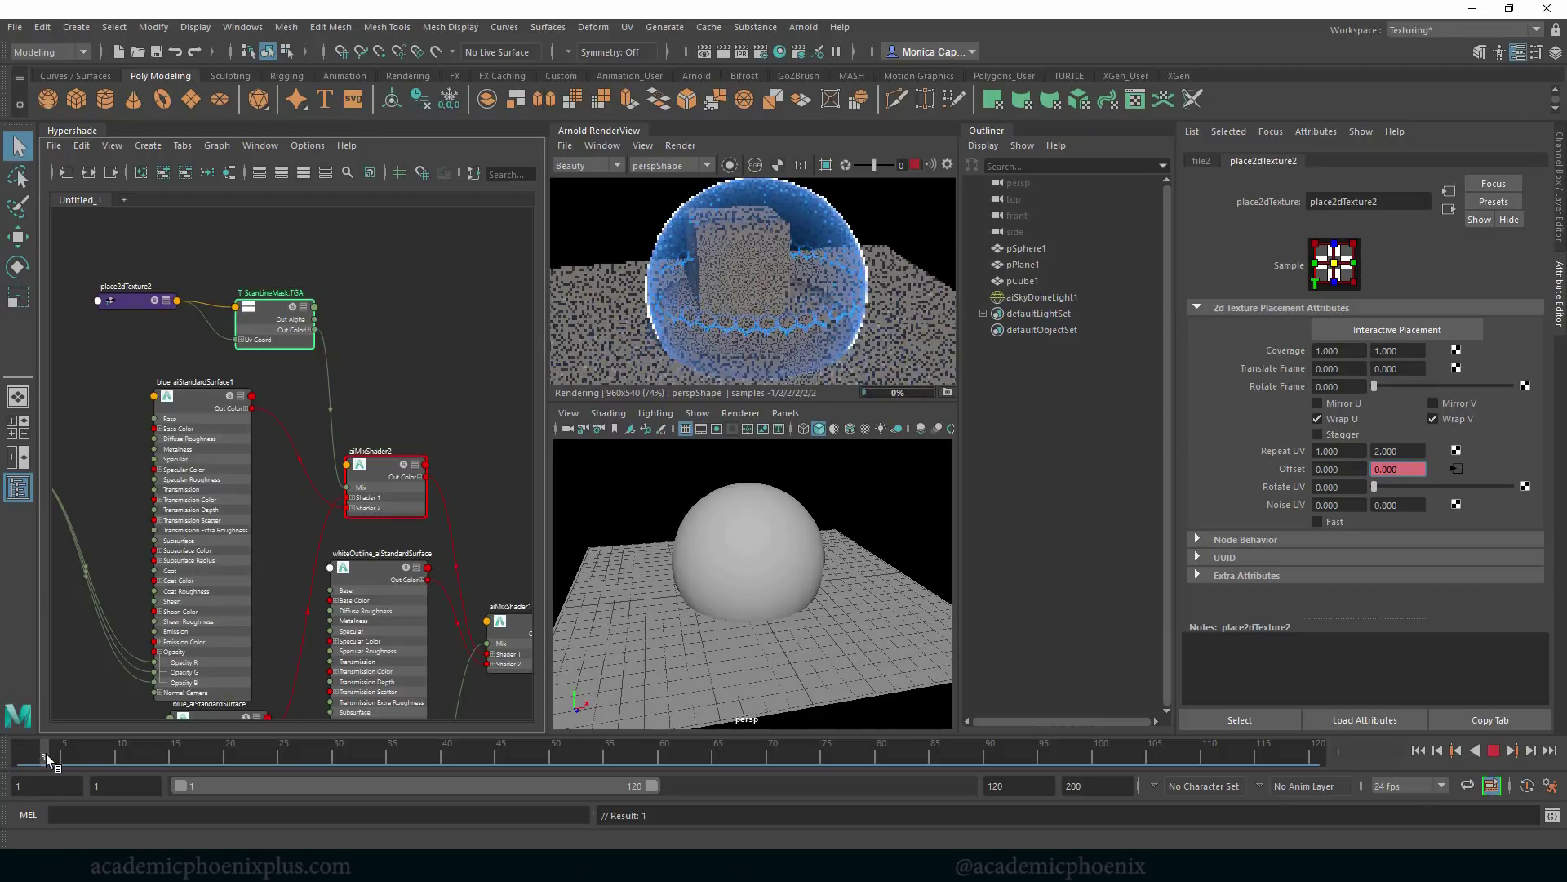
pyautogui.moveTo(67, 755); pyautogui.dragTo(284, 753)
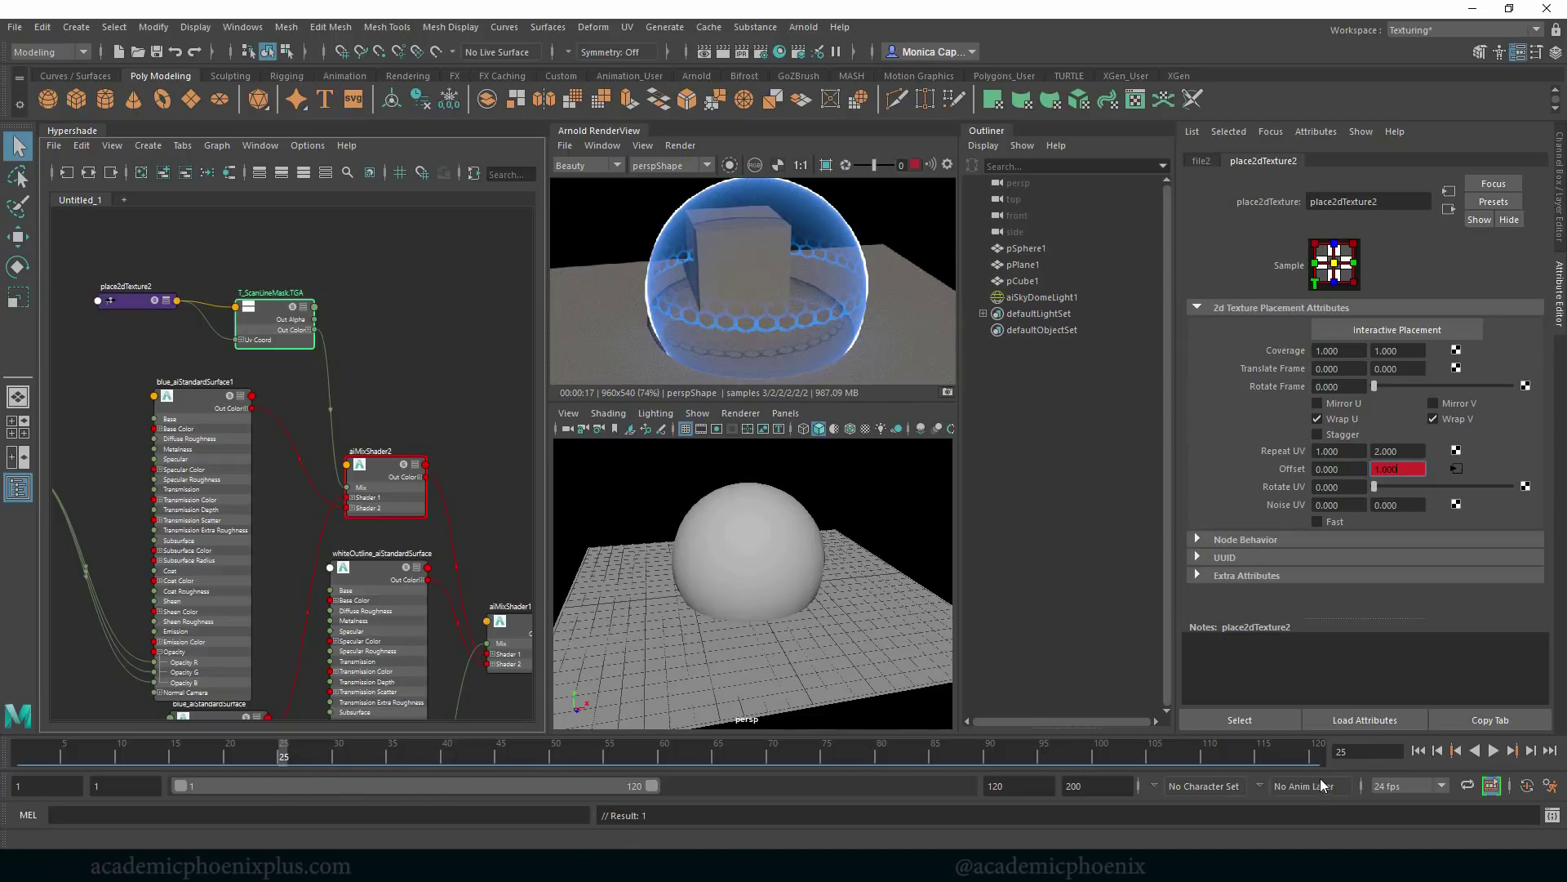
# Open the T_ScanLineMask.TGA Offset V animation curve in the Graph Editor and scrub it between frames 1 and 25.
pyautogui.click(1026, 248)
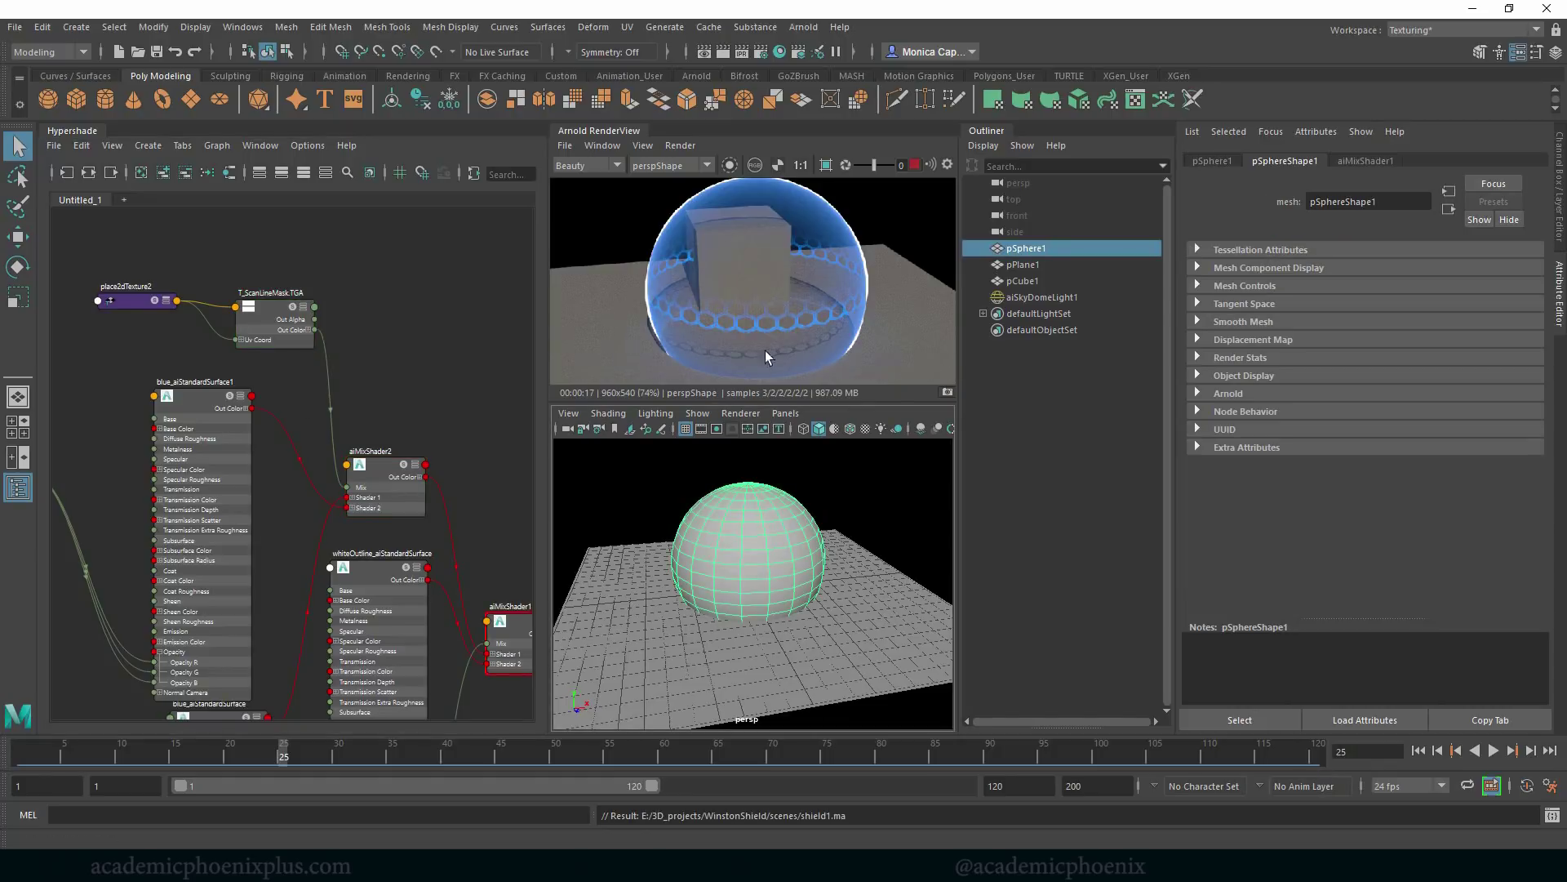
pyautogui.click(287, 298)
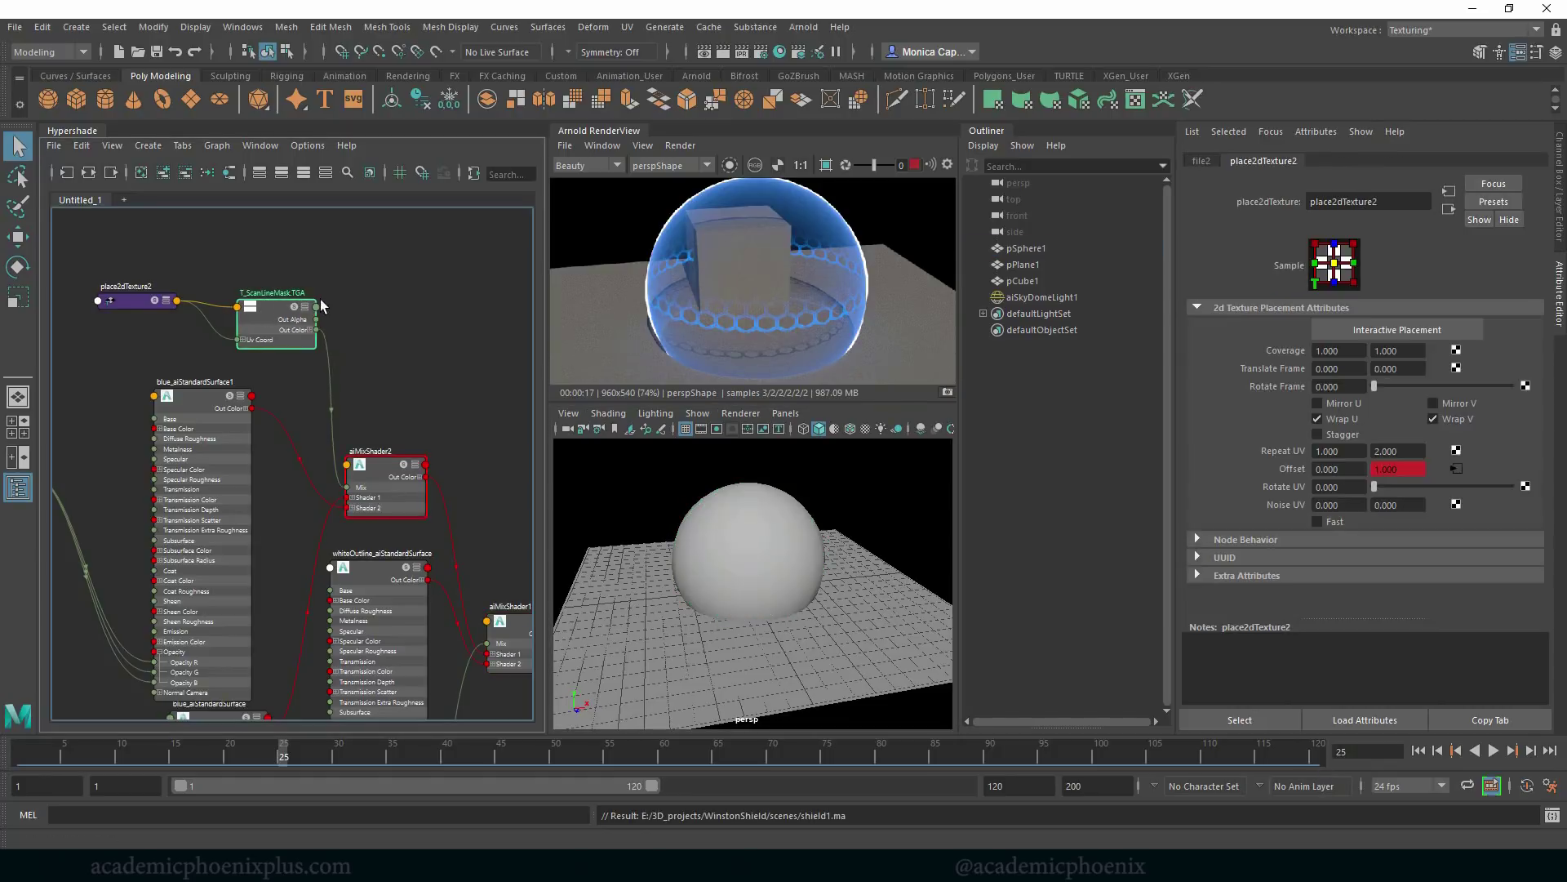
pyautogui.click(1455, 470)
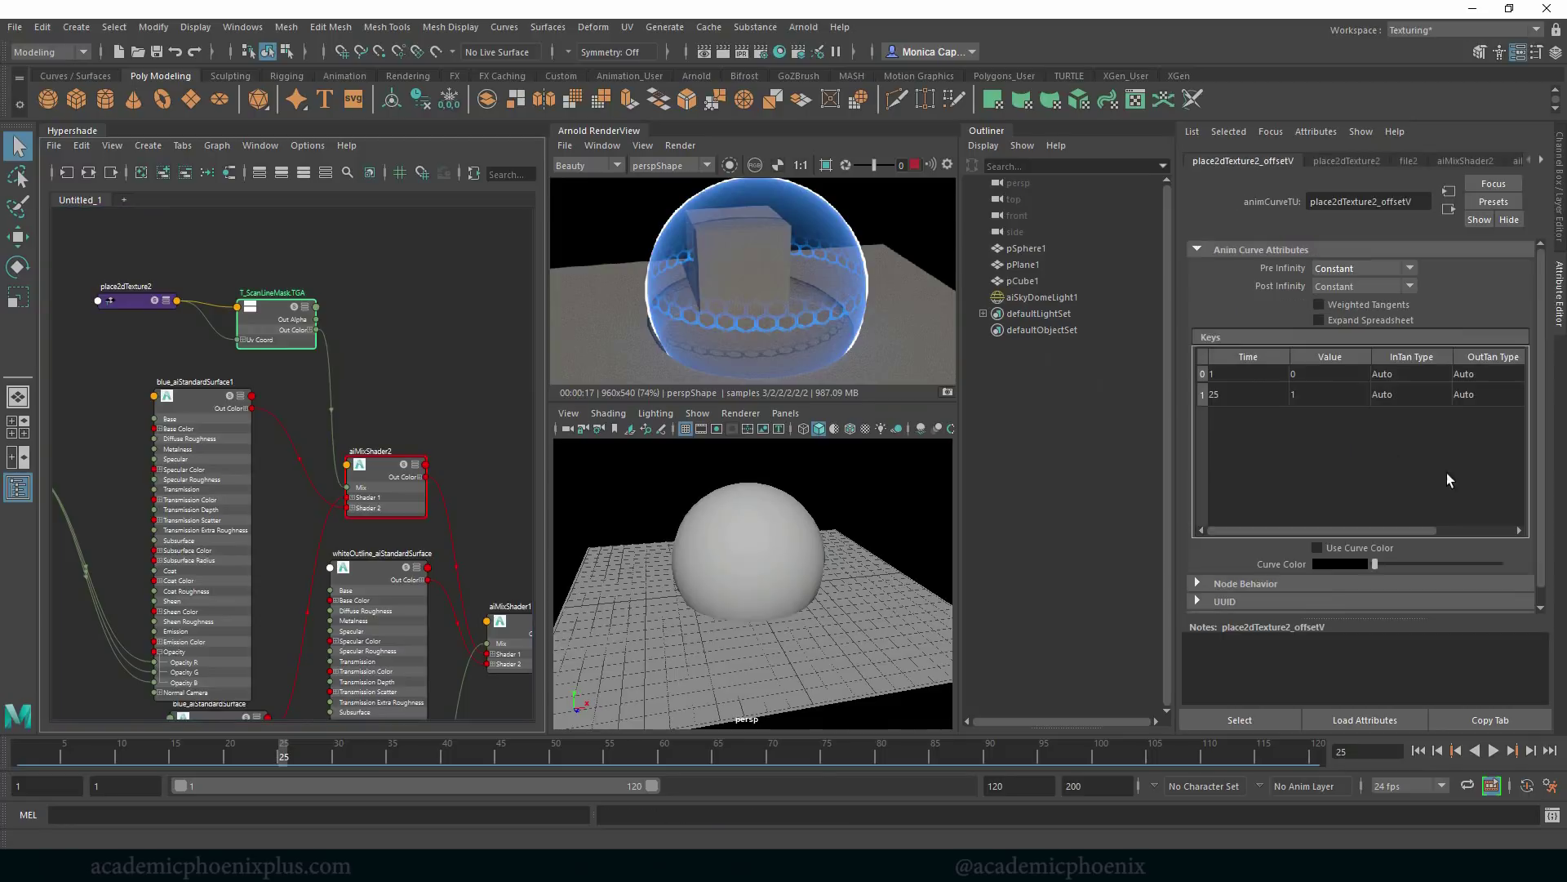
pyautogui.click(249, 31)
pyautogui.moveTo(285, 117)
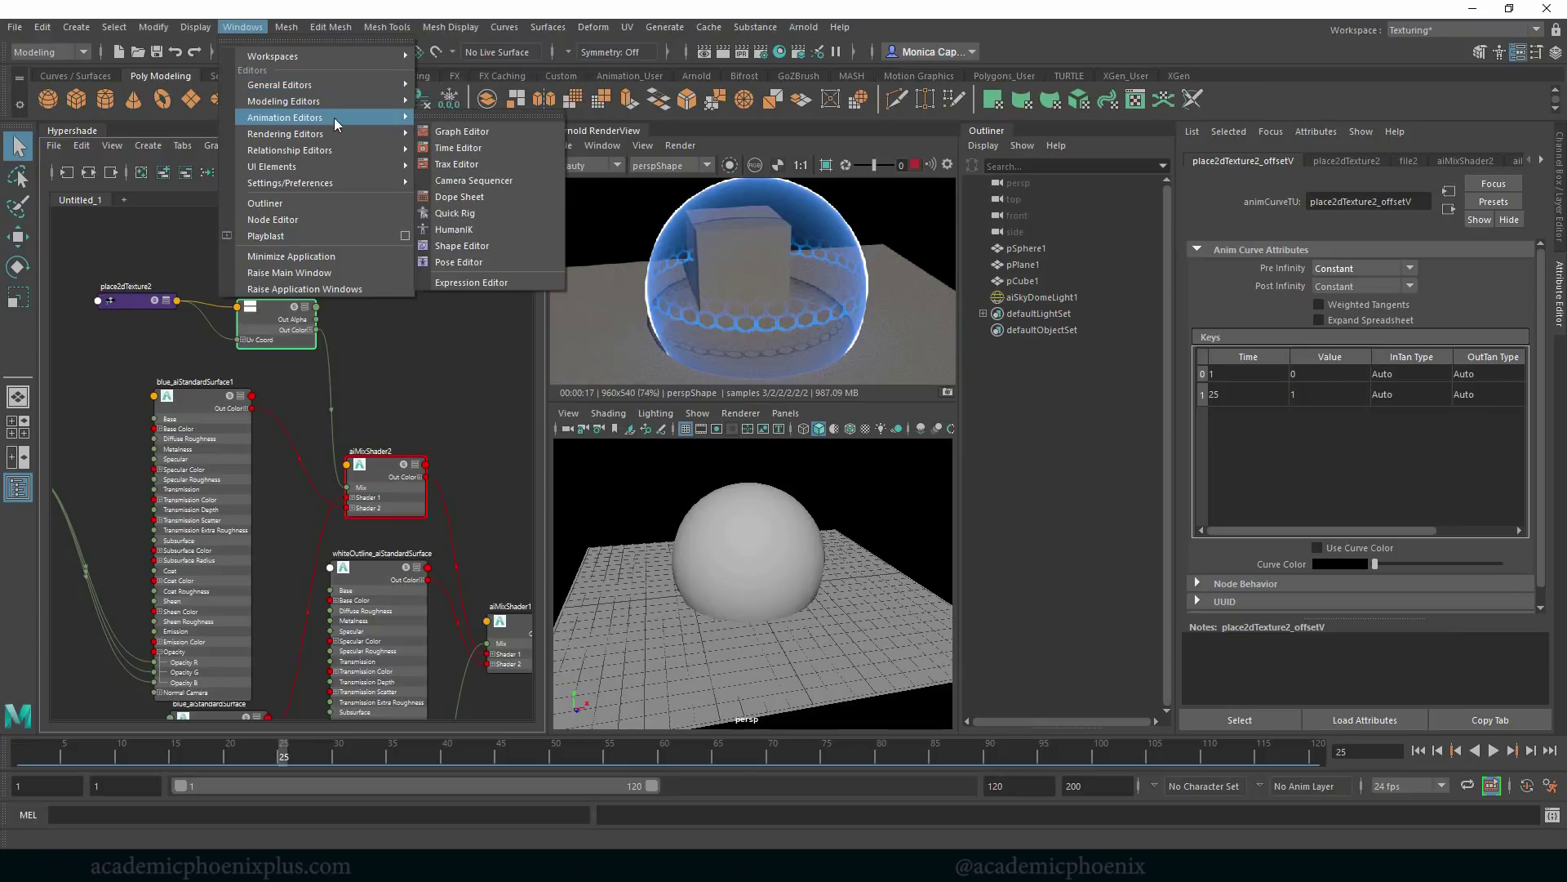
pyautogui.click(463, 132)
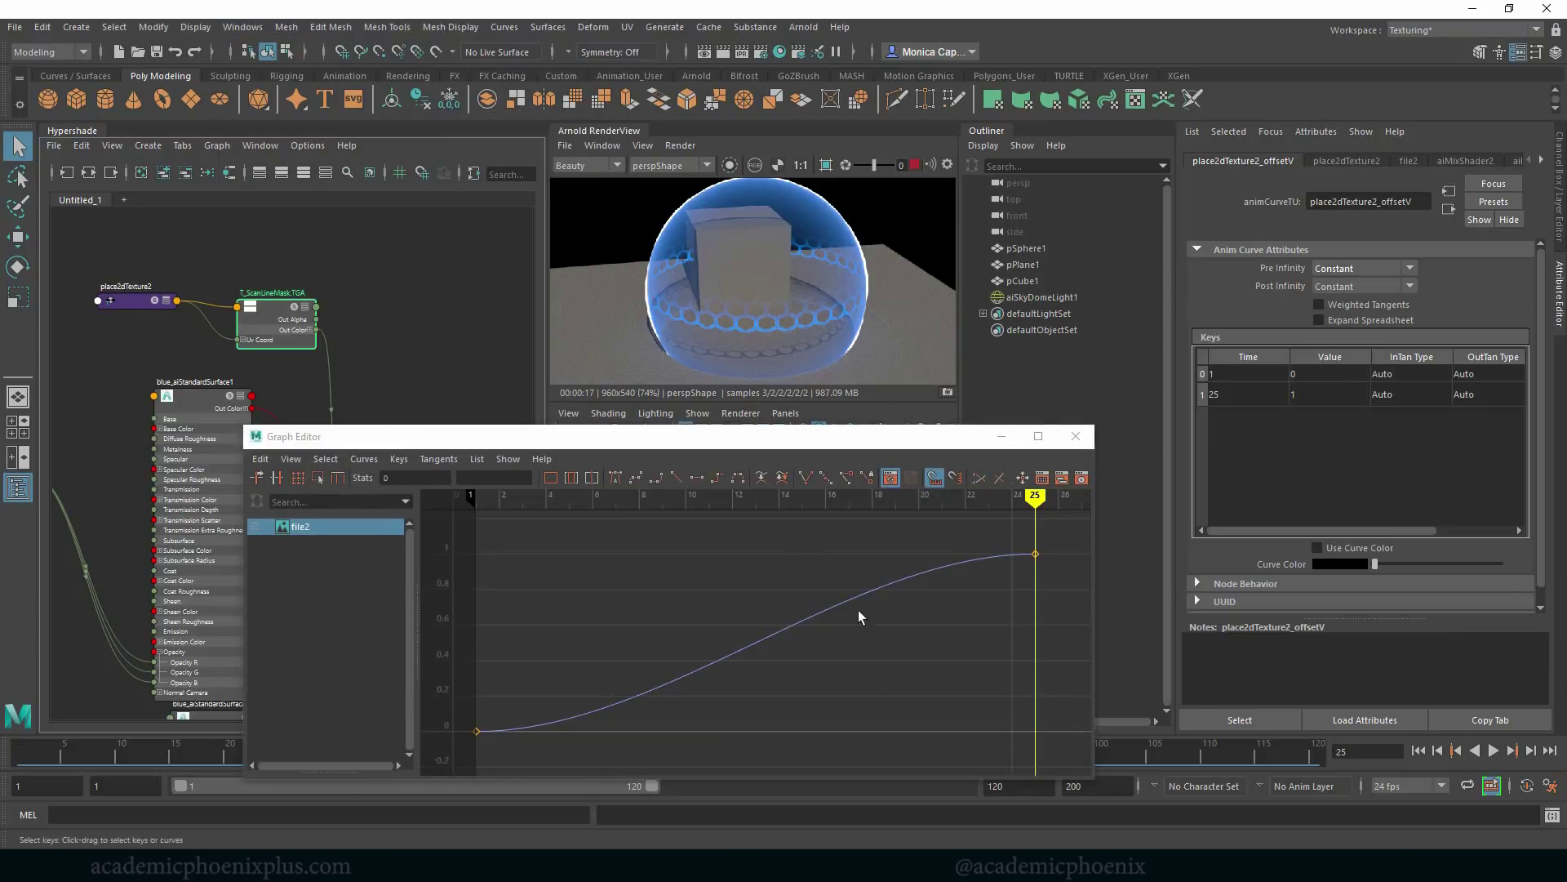
pyautogui.scroll(-5, 890, 613)
pyautogui.scroll(-2, 849, 625)
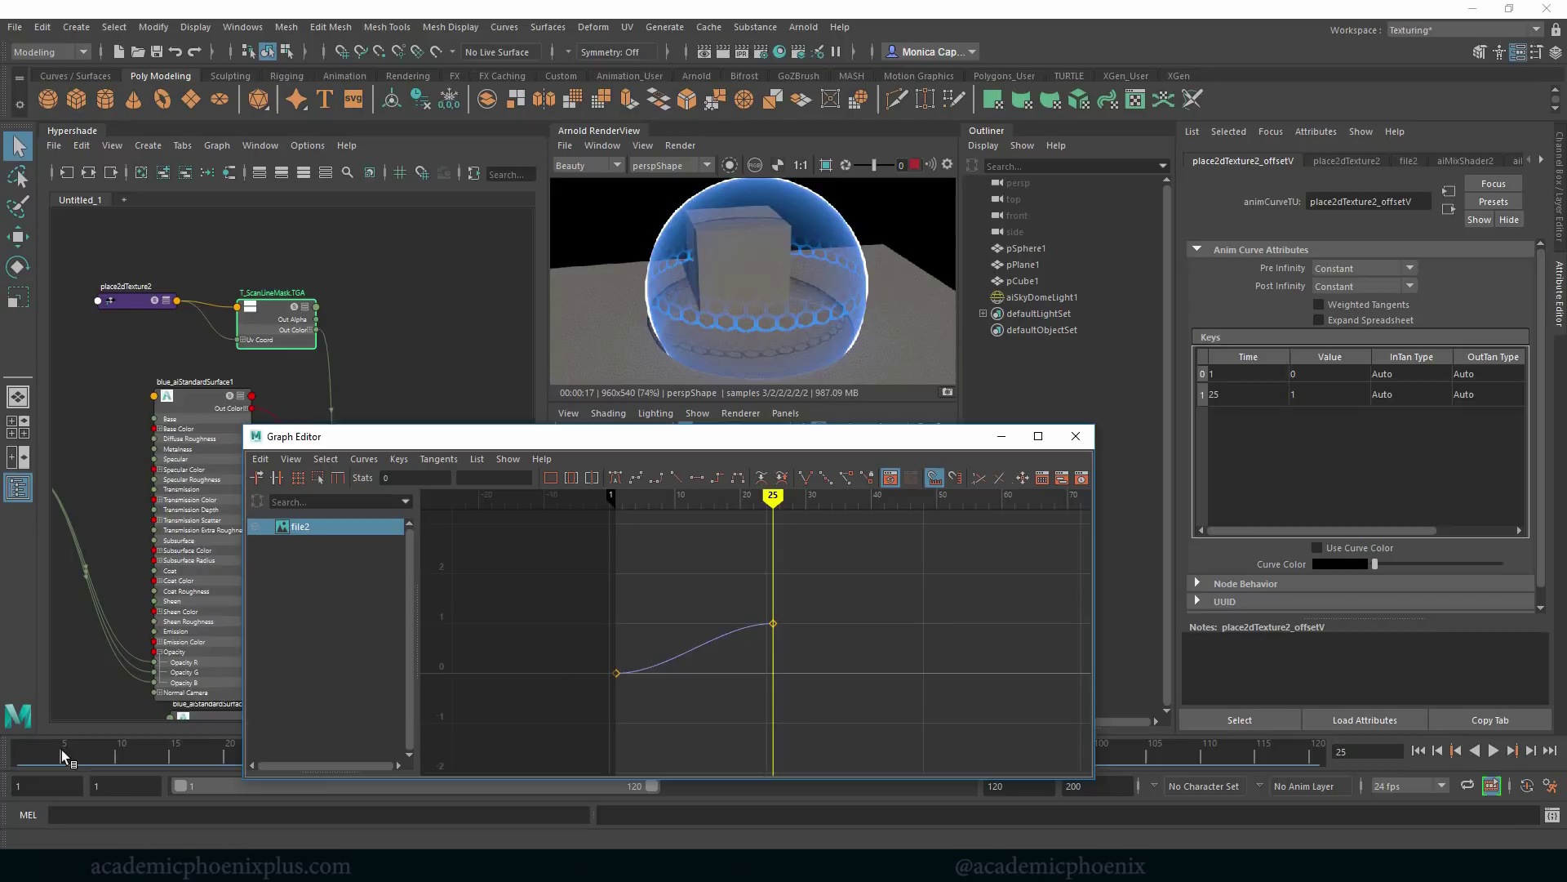
pyautogui.click(13, 749)
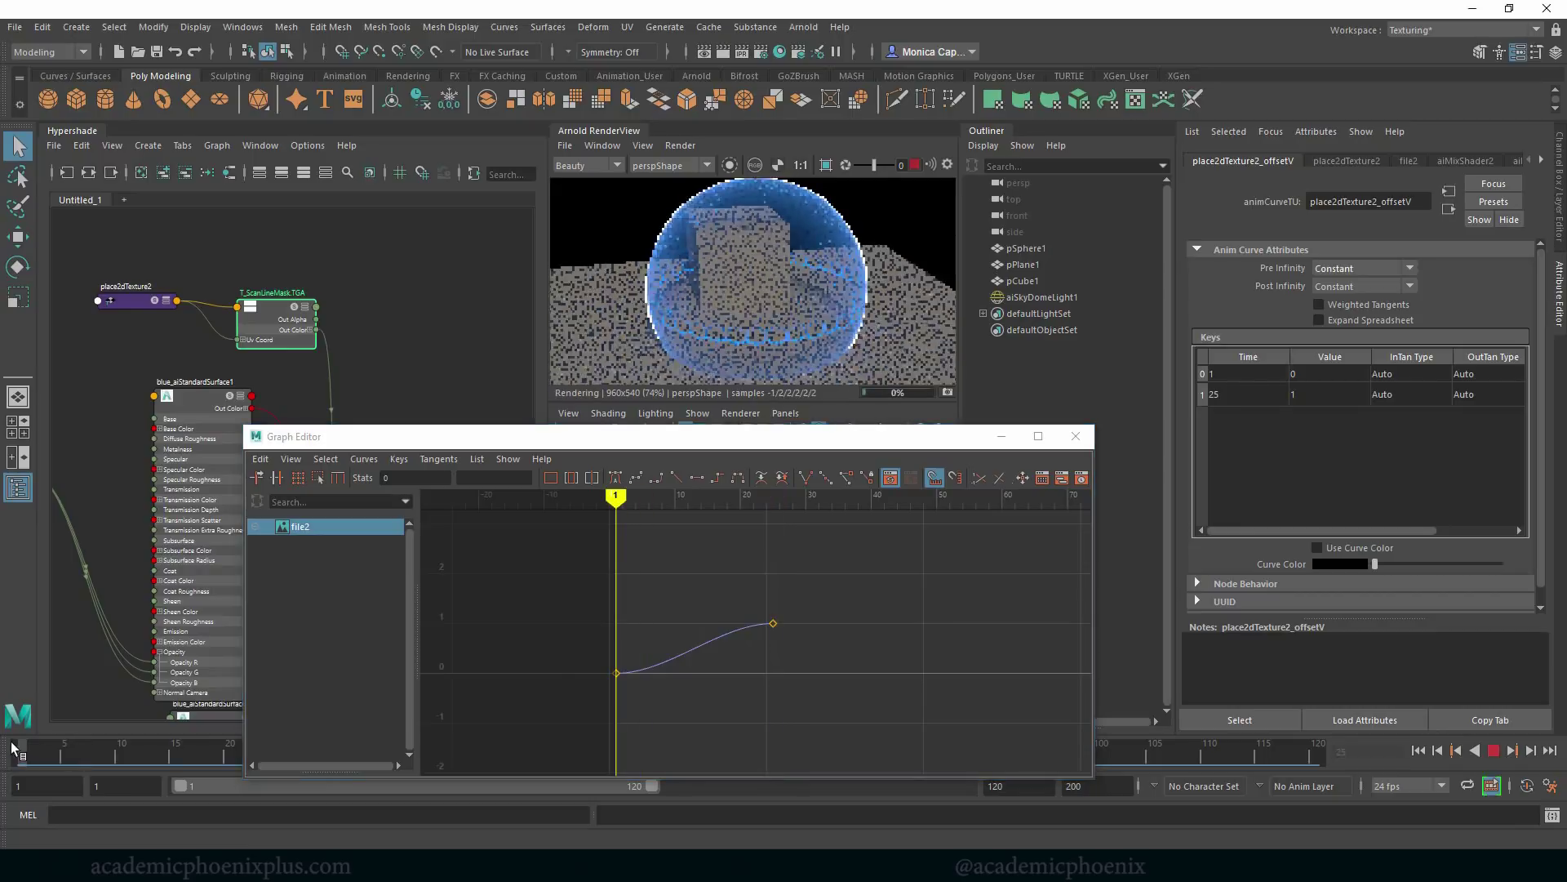
pyautogui.moveTo(743, 516); pyautogui.dragTo(771, 515)
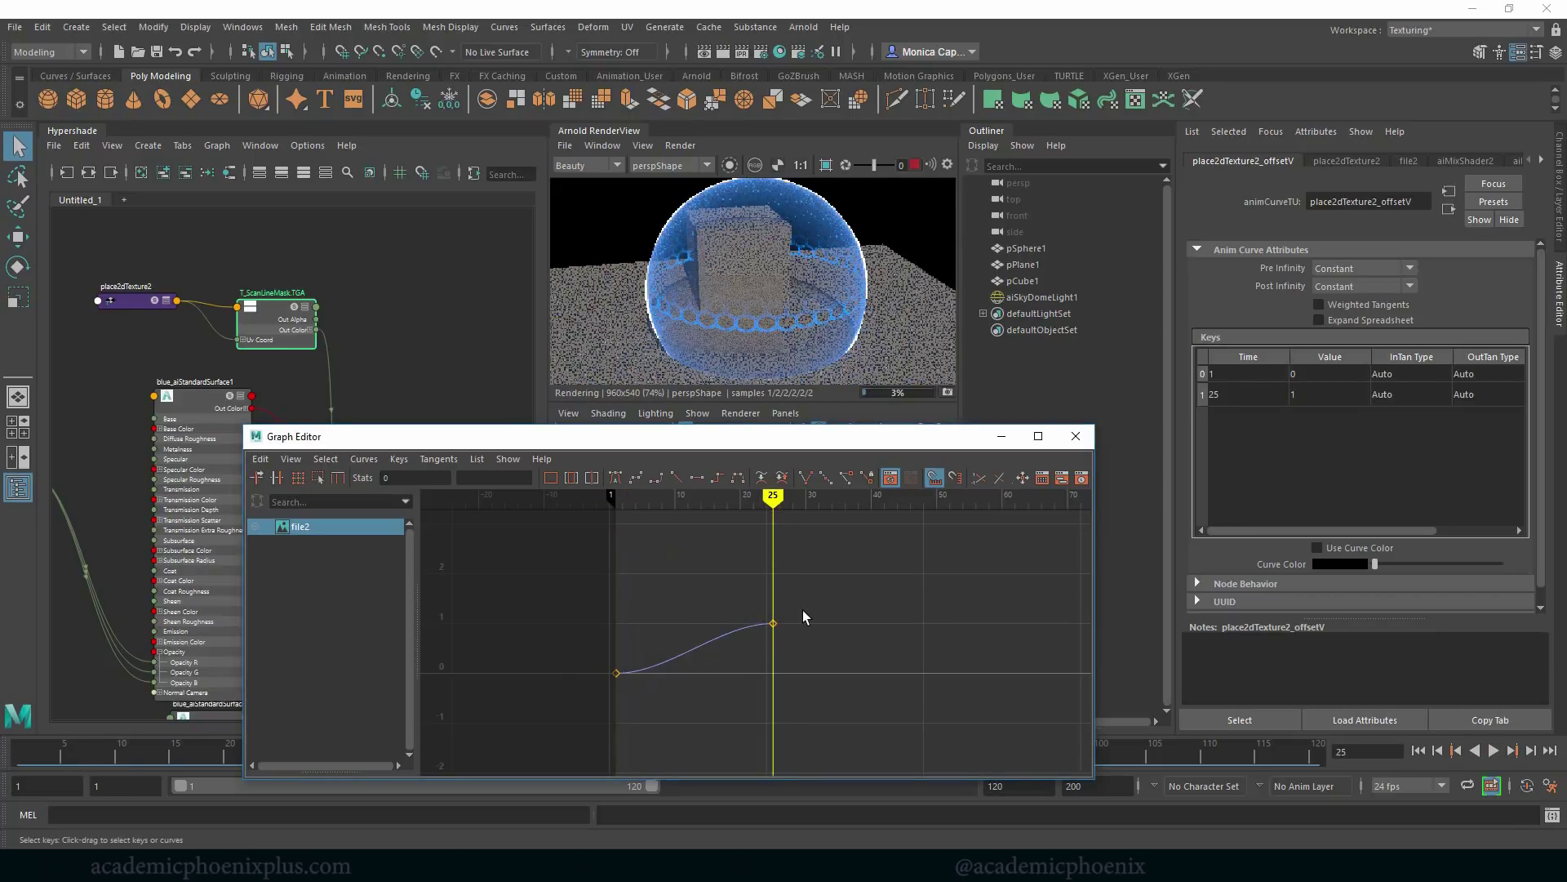
# Select both keys of the Offset V curve and set its pre infinity and post infinity to Cycle.
pyautogui.moveTo(562, 583); pyautogui.dragTo(838, 708)
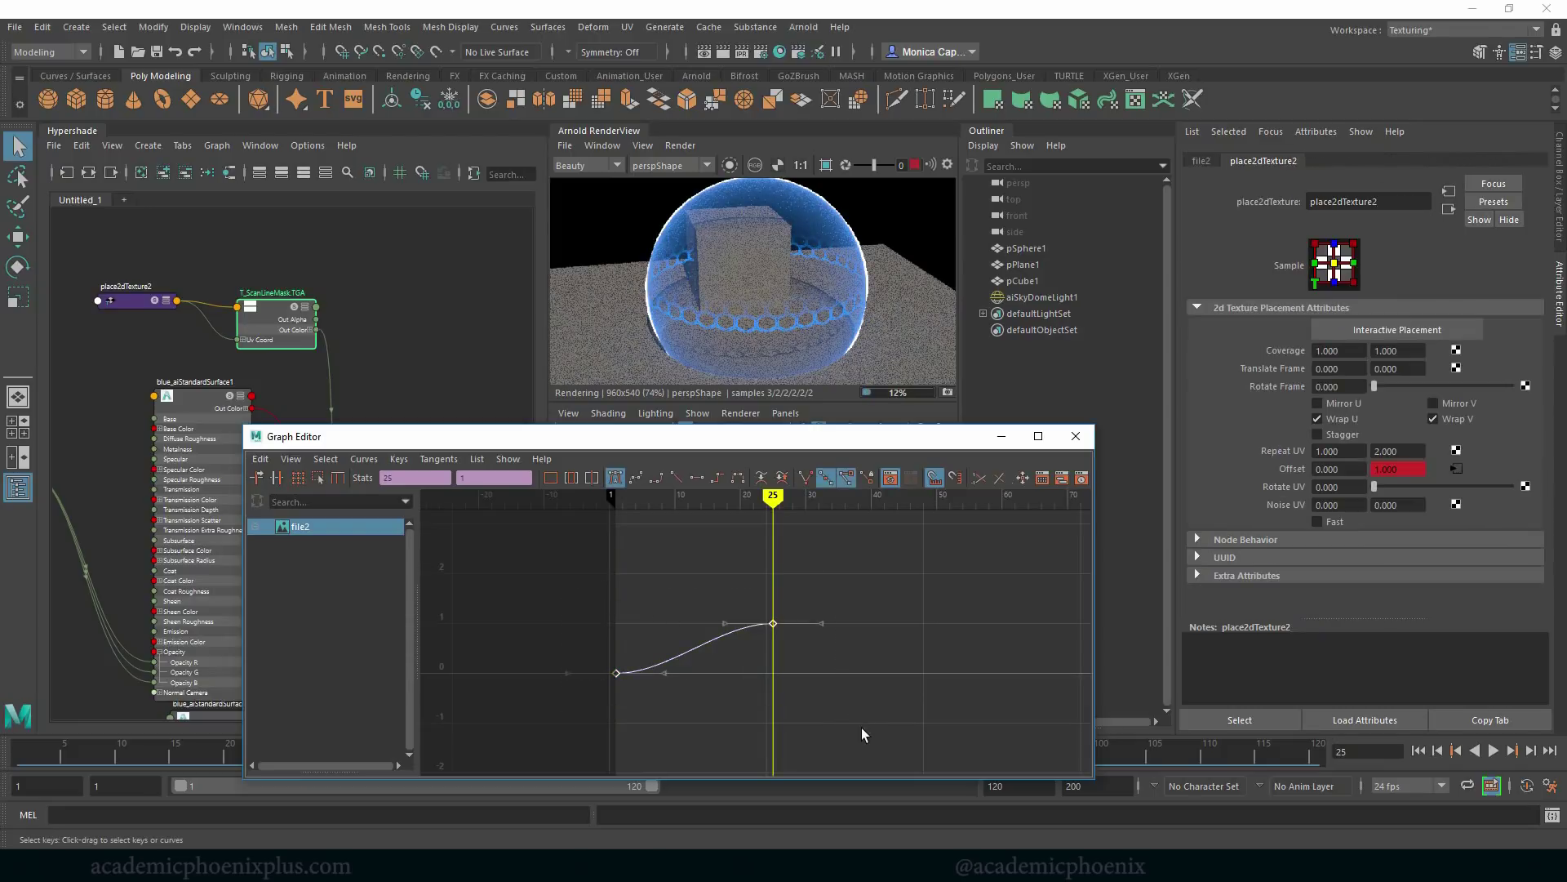
pyautogui.click(364, 458)
pyautogui.moveTo(434, 487)
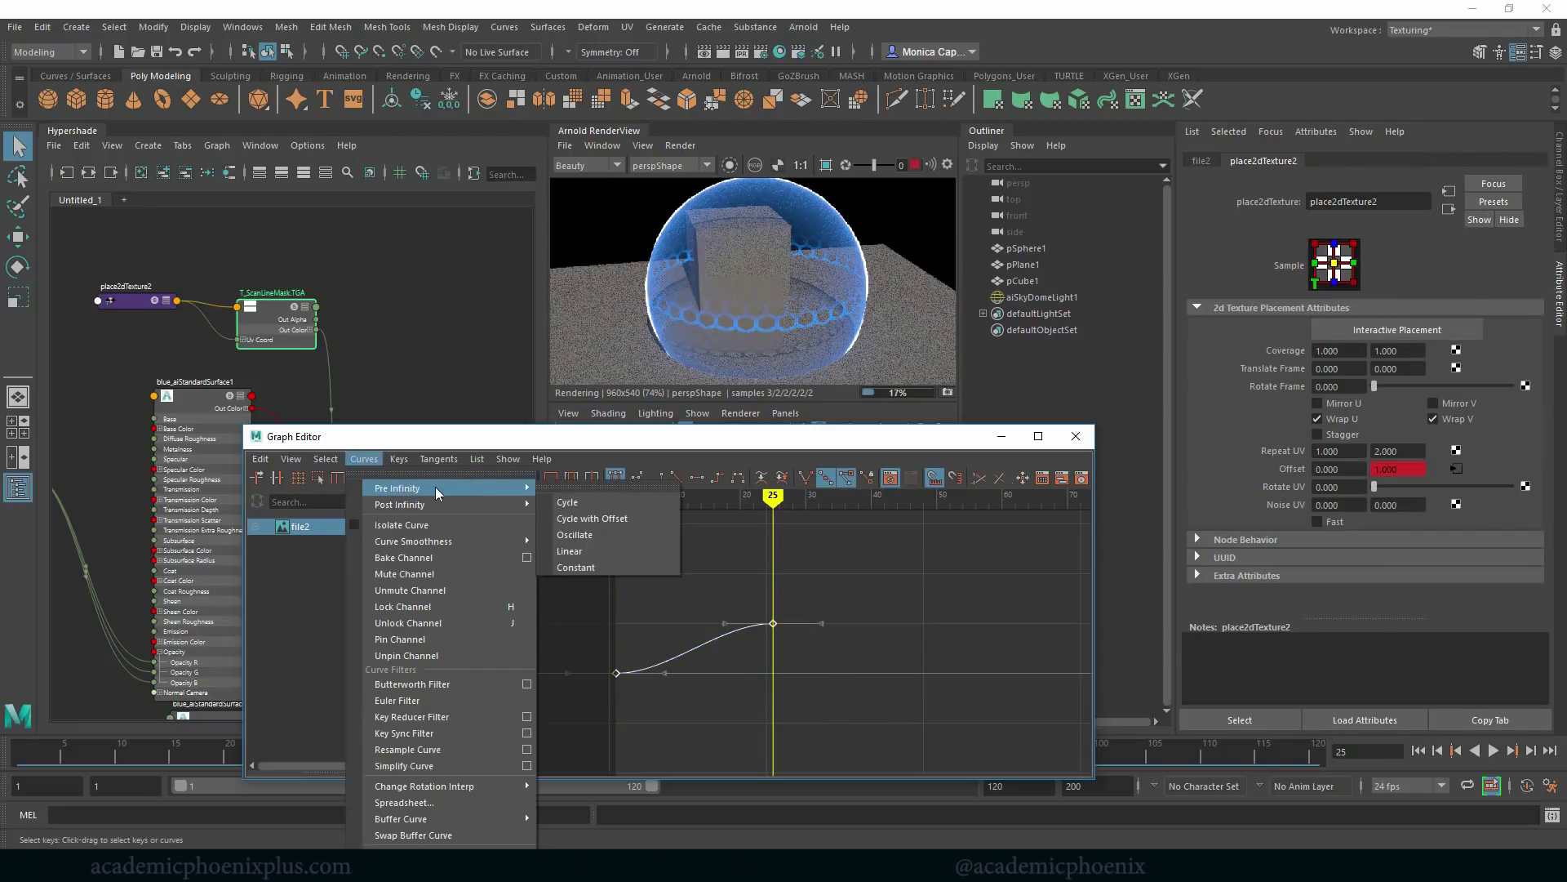
pyautogui.click(576, 503)
pyautogui.click(364, 459)
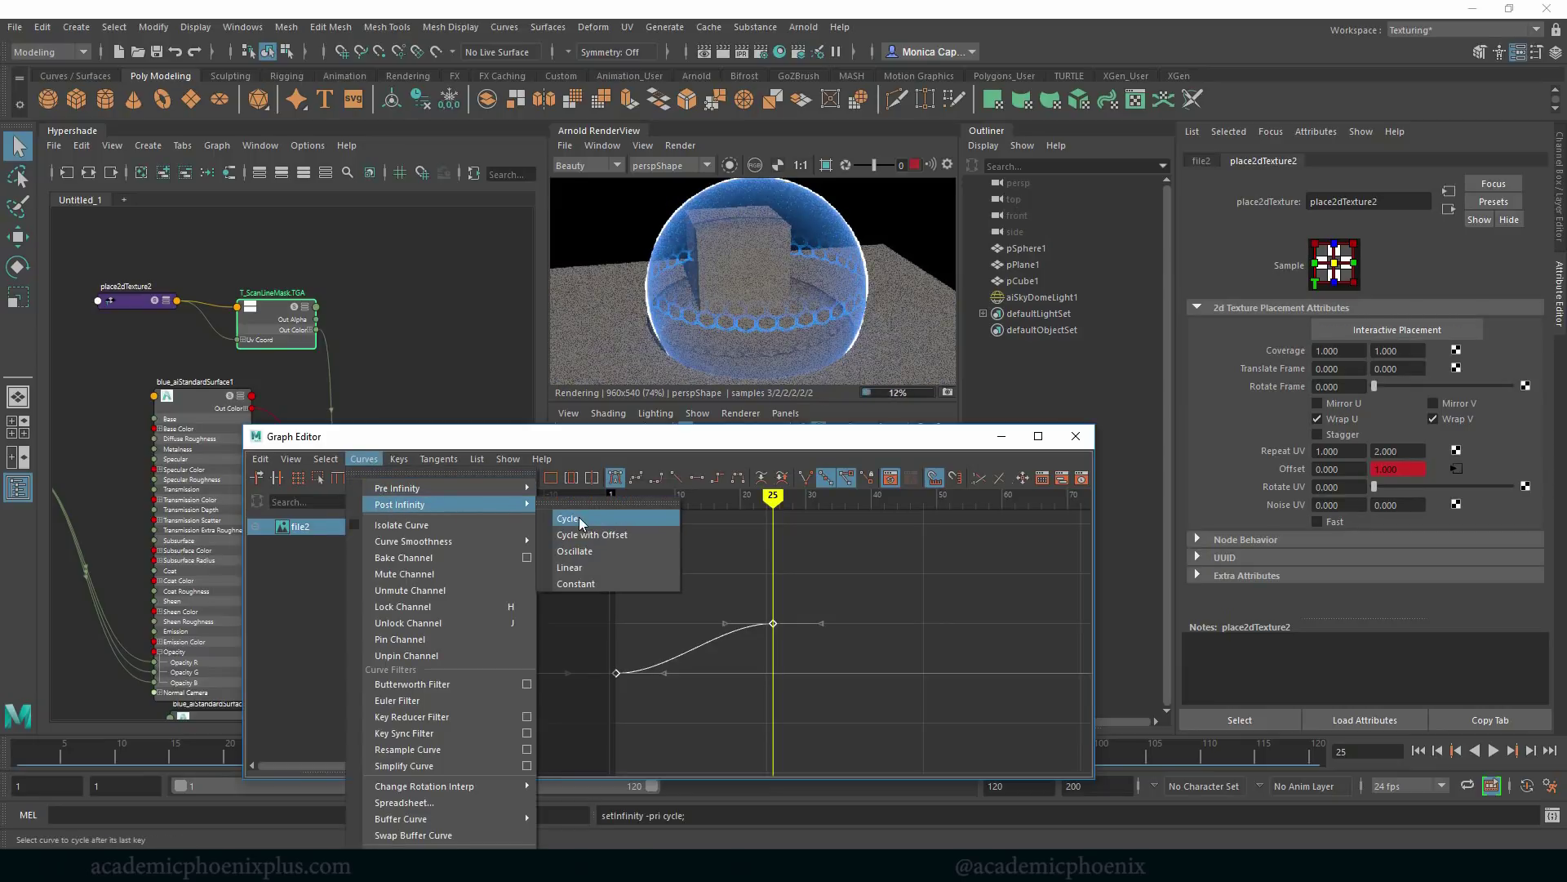
pyautogui.click(580, 518)
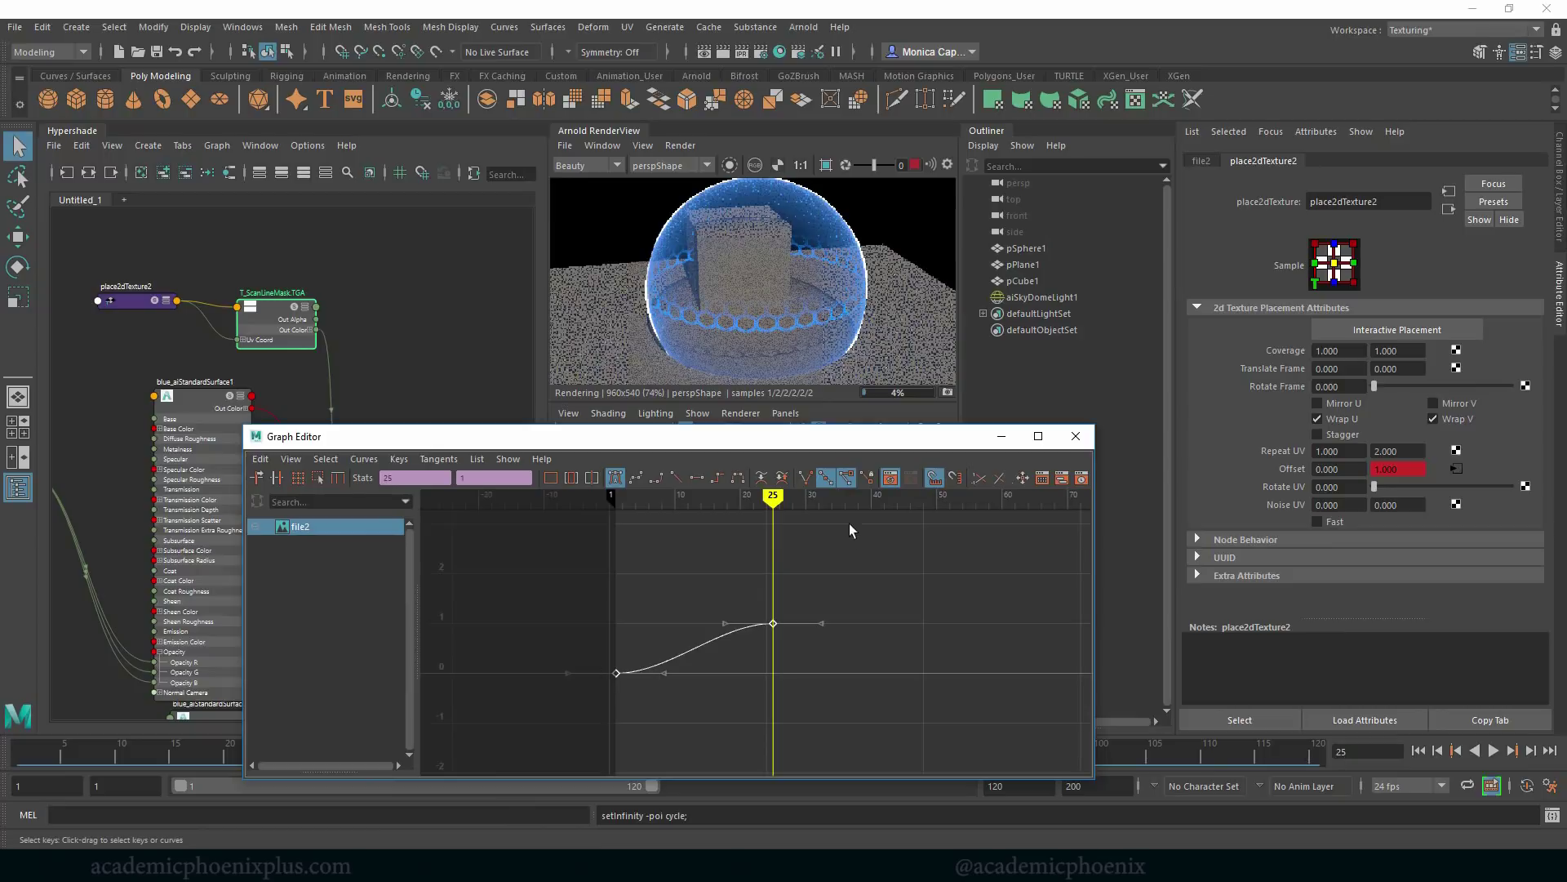
# Preview the cycling scan-line animation by scrubbing past the last key and playing it from the start.
pyautogui.moveTo(773, 496); pyautogui.dragTo(1015, 511)
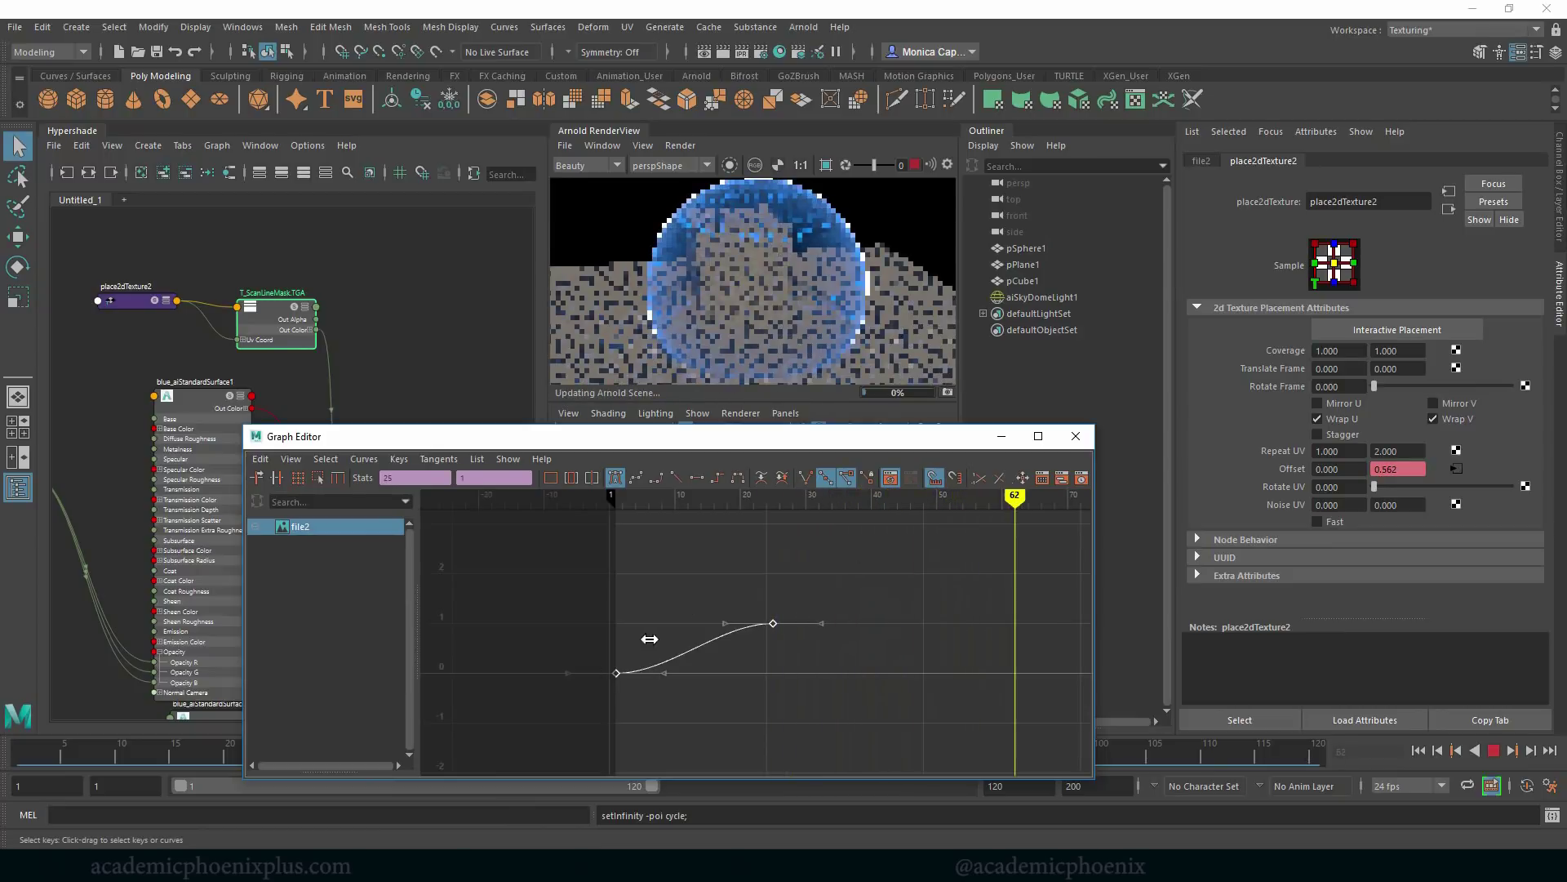
pyautogui.moveTo(658, 506); pyautogui.dragTo(611, 505)
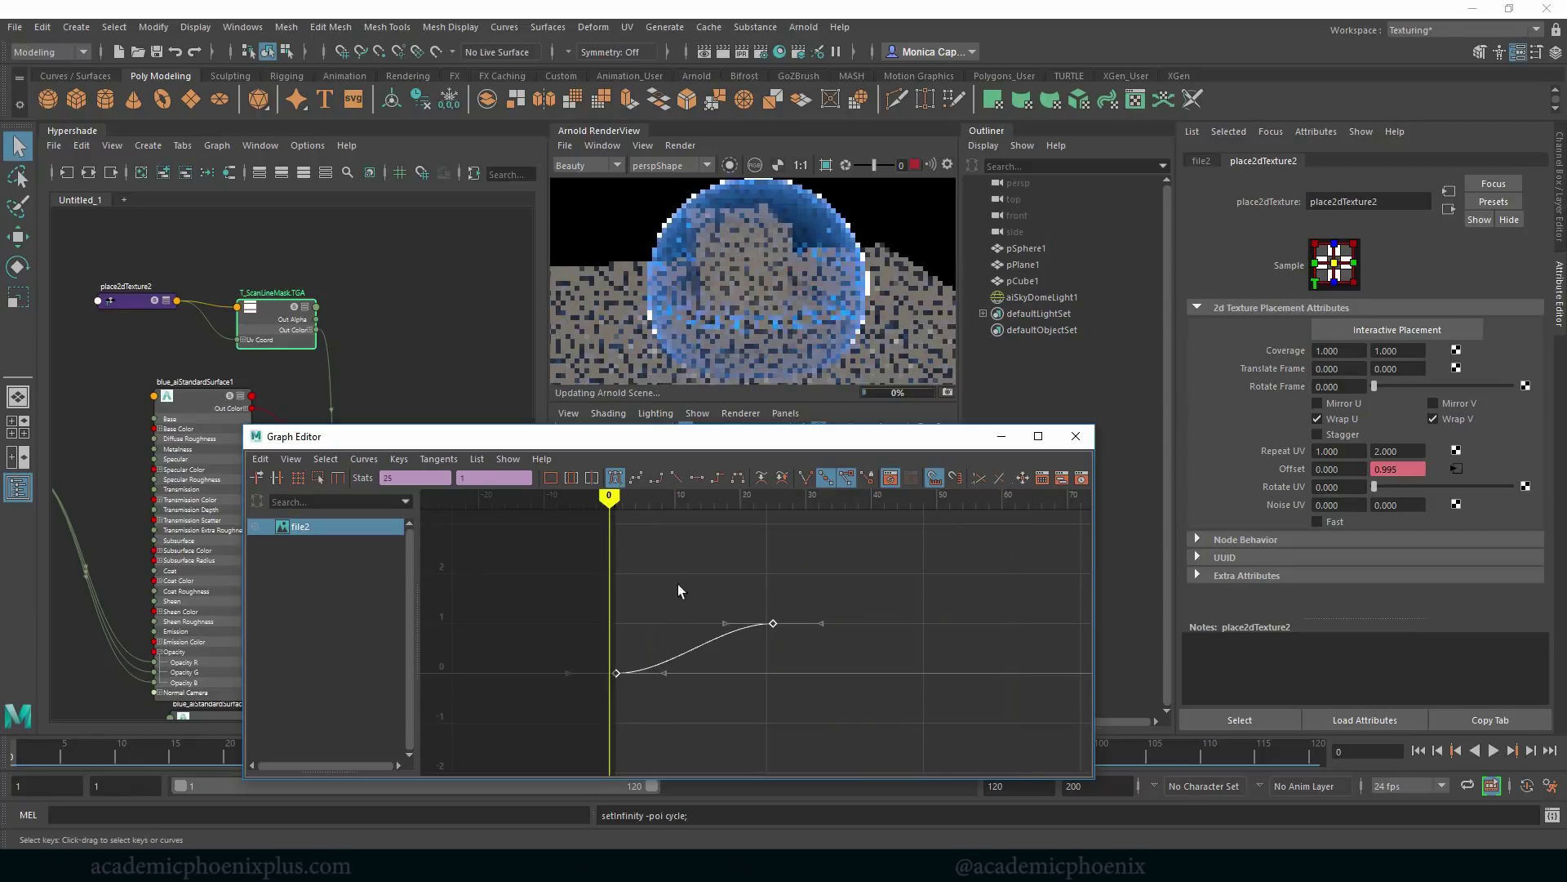
pyautogui.click(1499, 758)
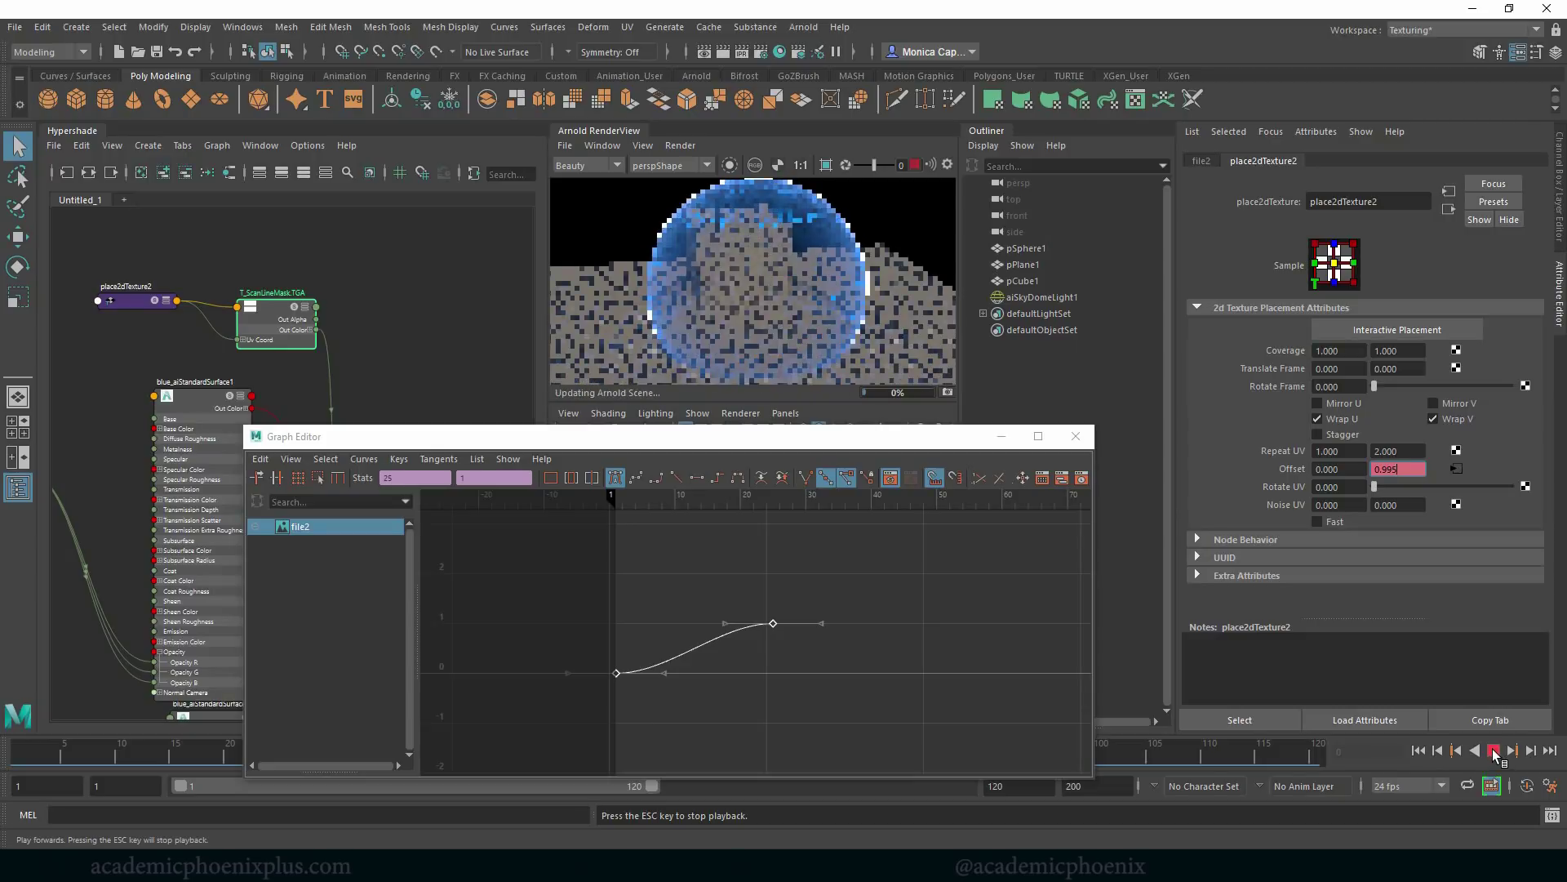
pyautogui.click(1495, 751)
pyautogui.moveTo(668, 509); pyautogui.dragTo(714, 500)
# Make the tangents of the Offset V keys linear and play back the looping animation.
pyautogui.moveTo(879, 734); pyautogui.dragTo(752, 665)
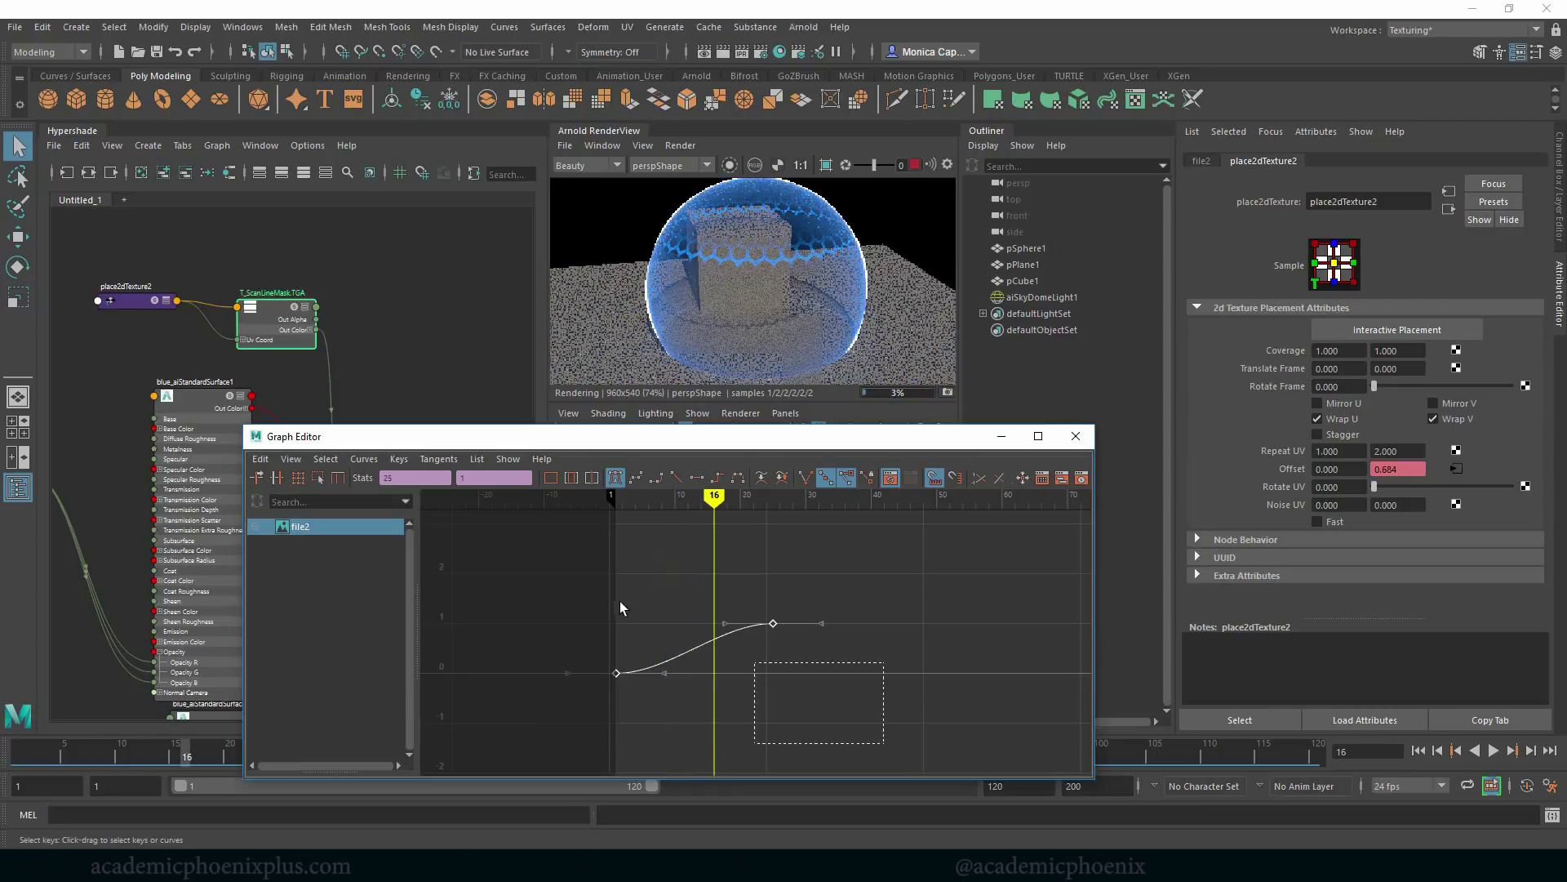
pyautogui.click(673, 478)
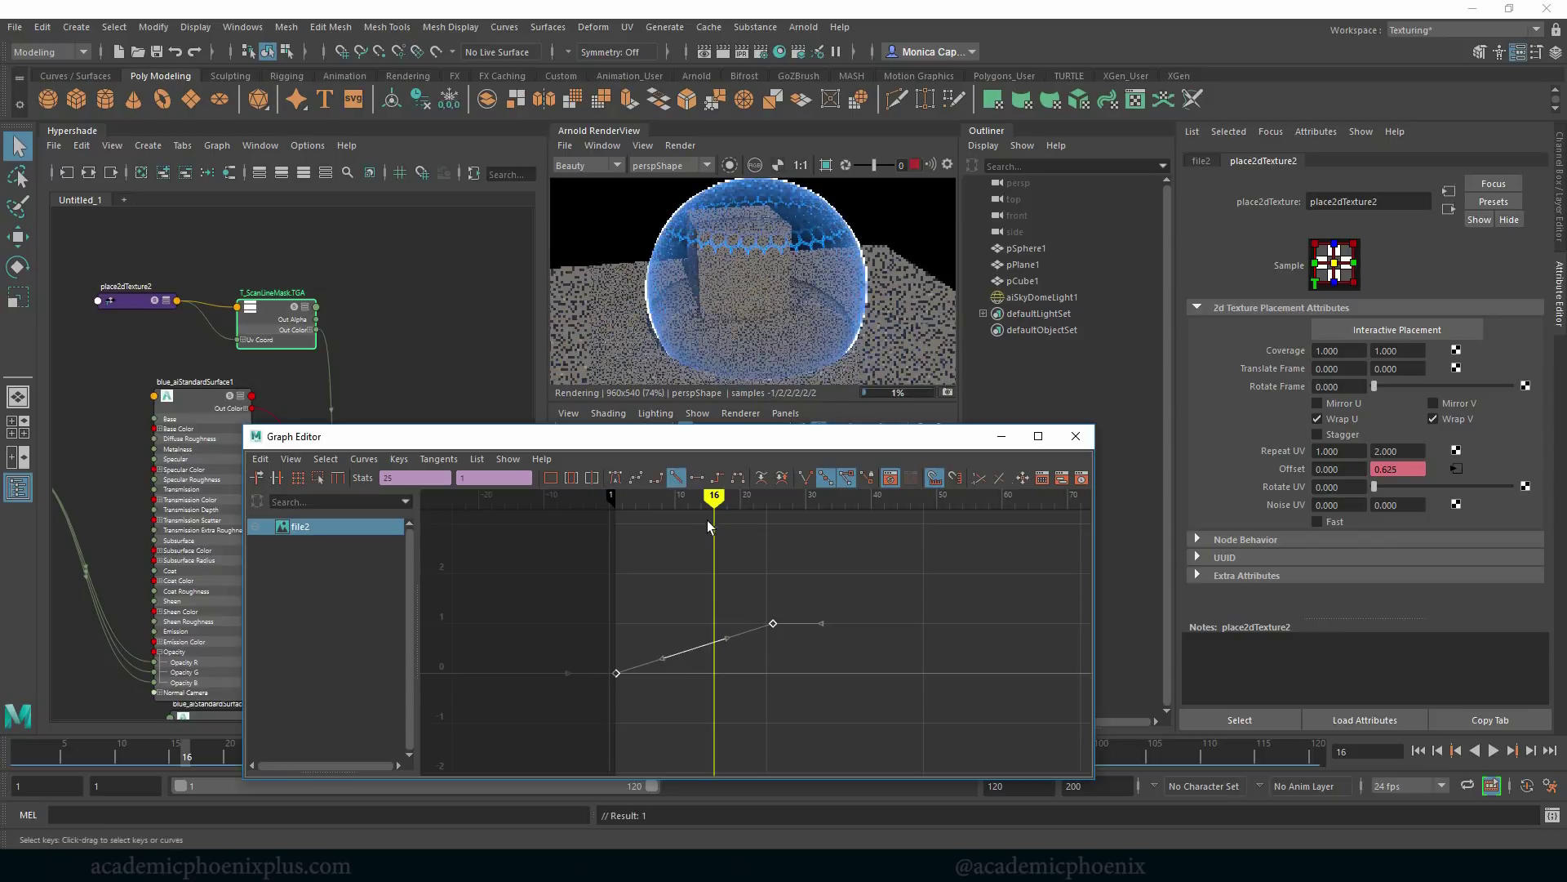
pyautogui.moveTo(682, 497); pyautogui.dragTo(608, 504)
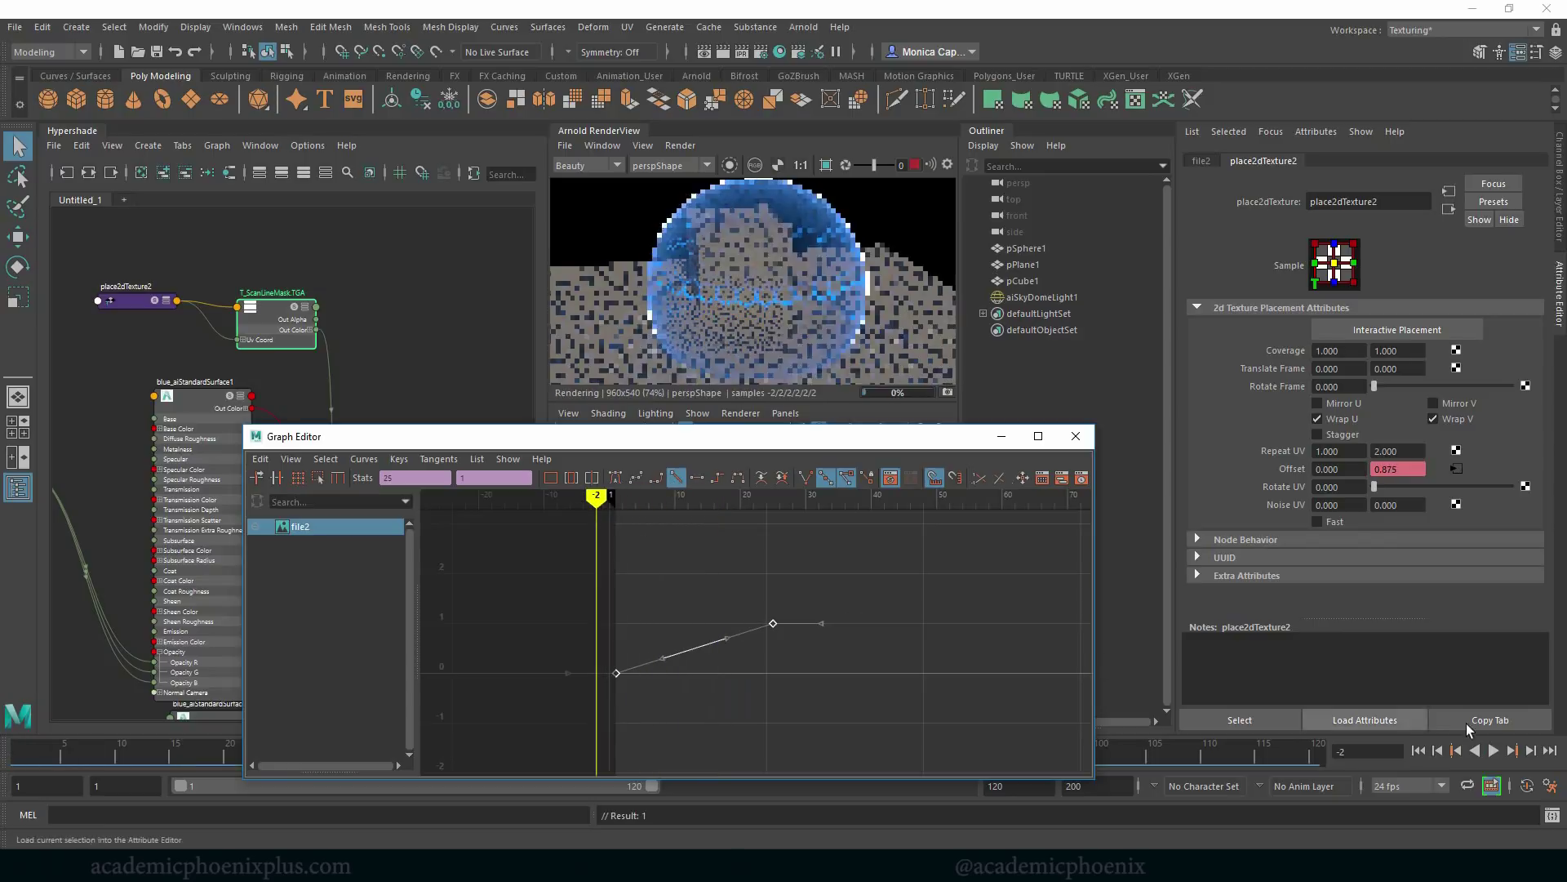
pyautogui.click(1494, 751)
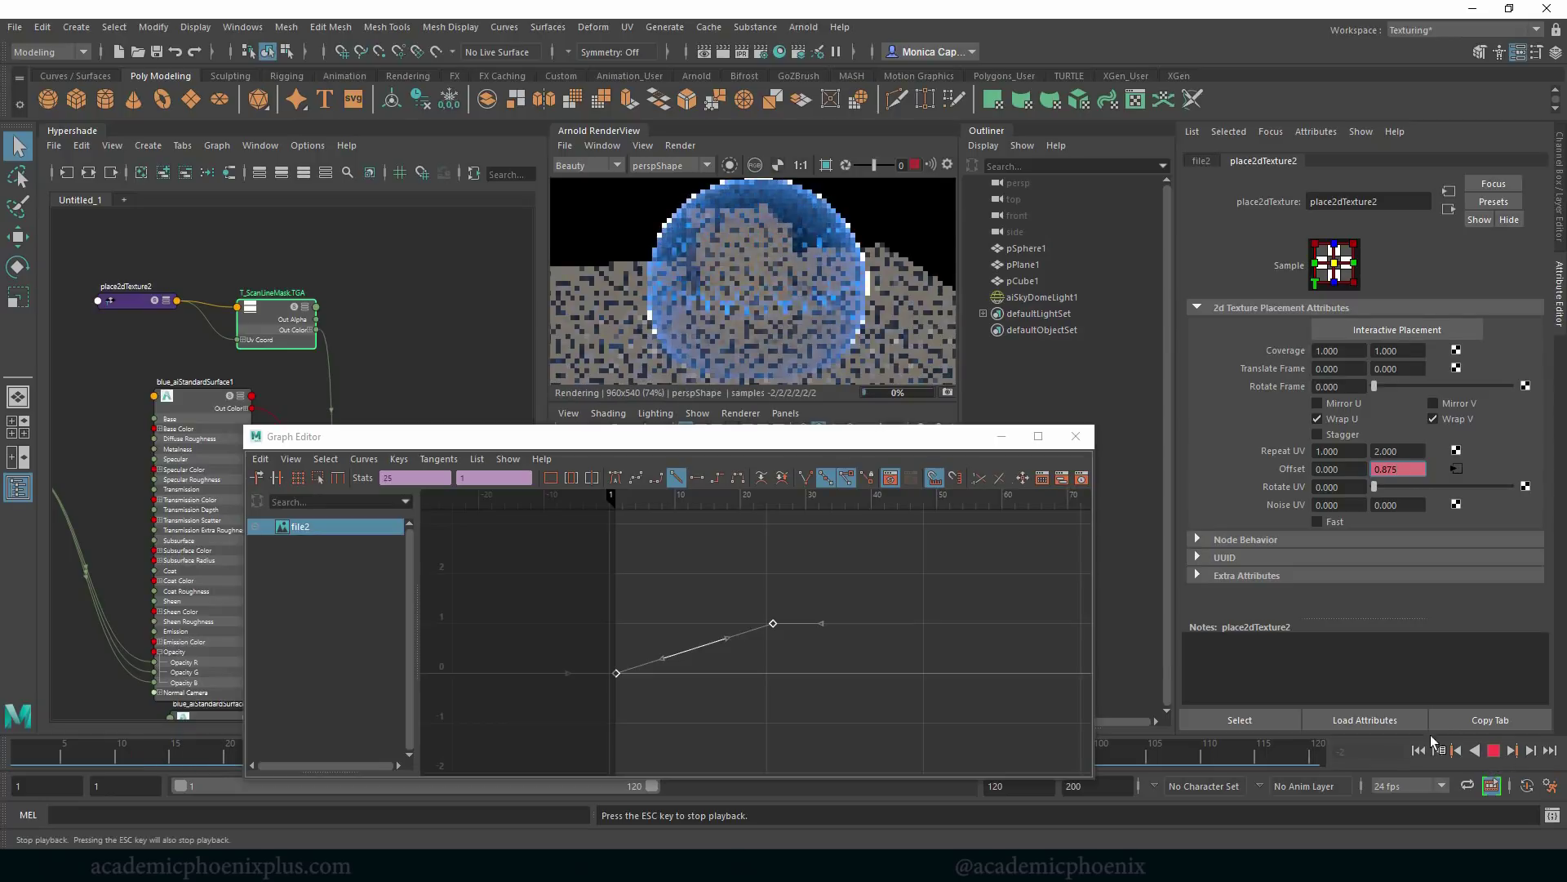
pyautogui.click(1493, 750)
# Turn on the display of infinity curves in the Graph Editor, then close the editor.
pyautogui.click(509, 460)
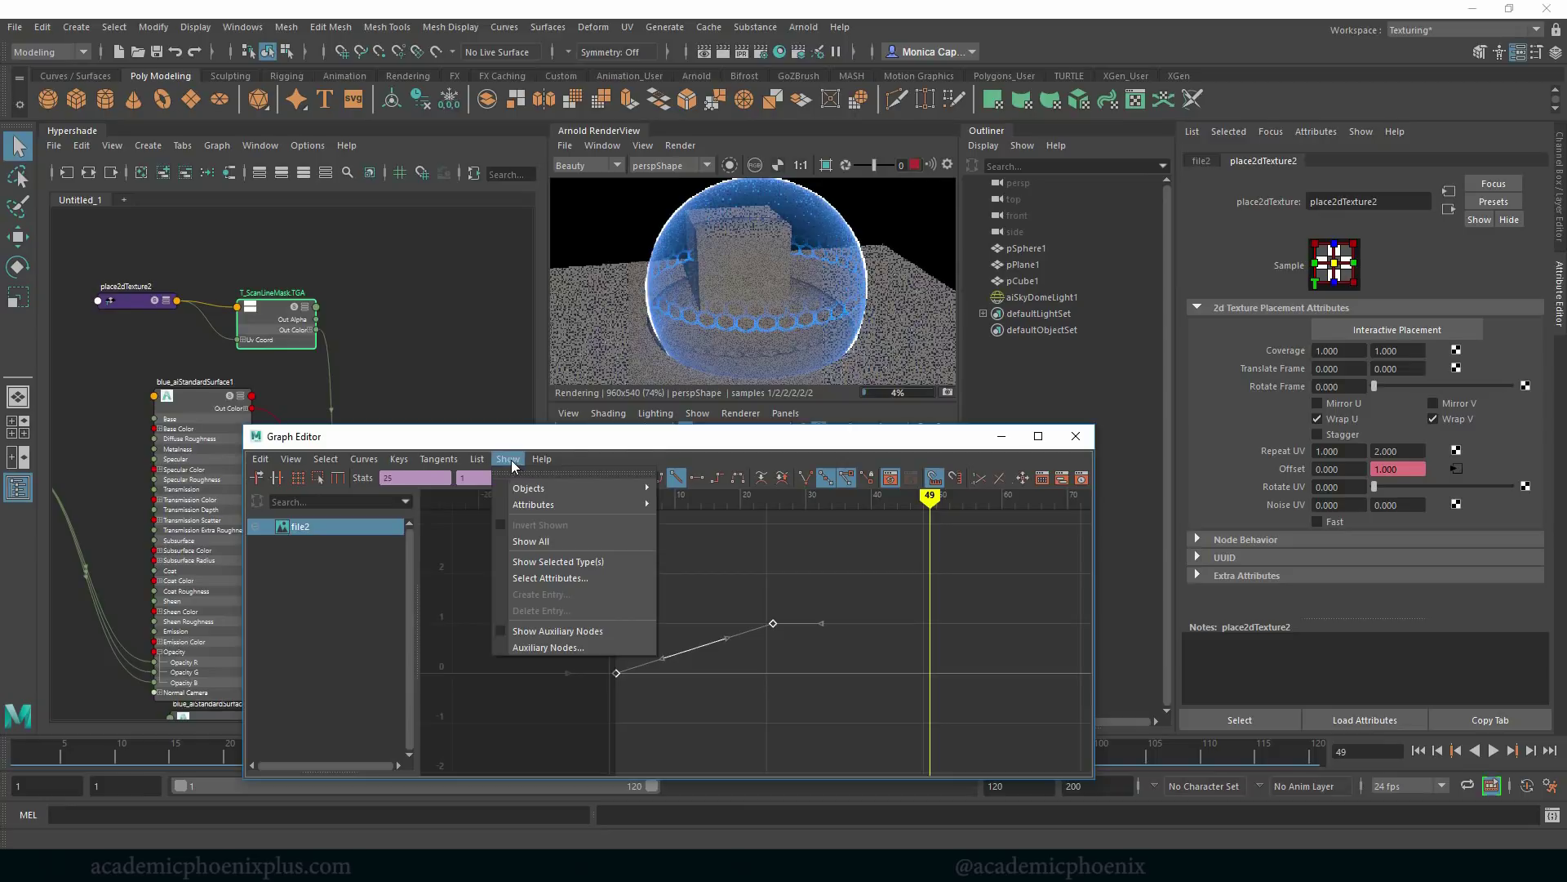
pyautogui.moveTo(291, 463)
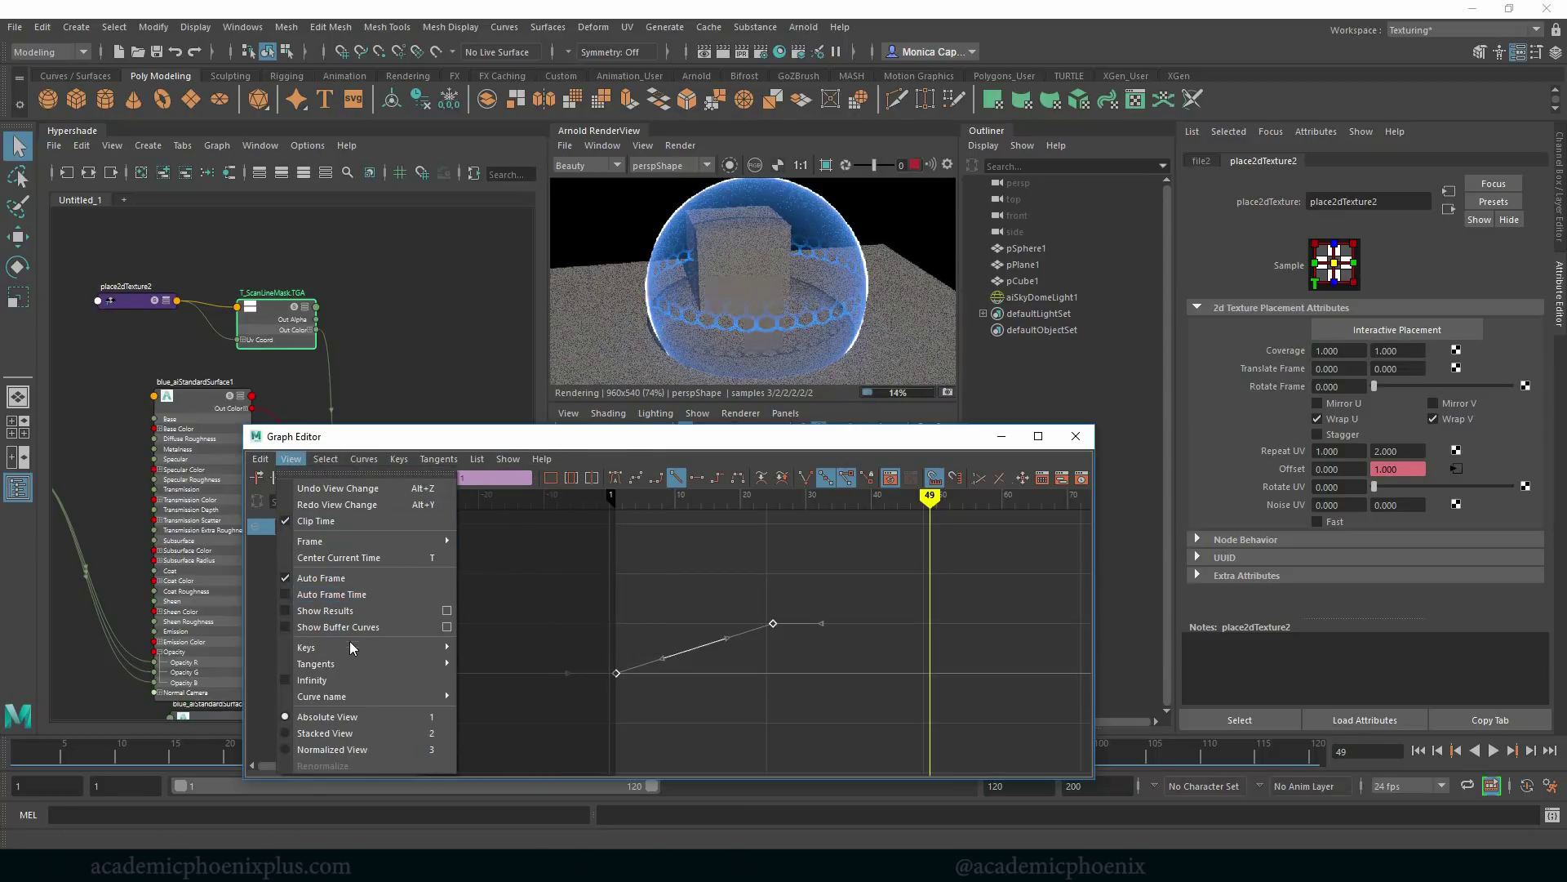
pyautogui.click(285, 682)
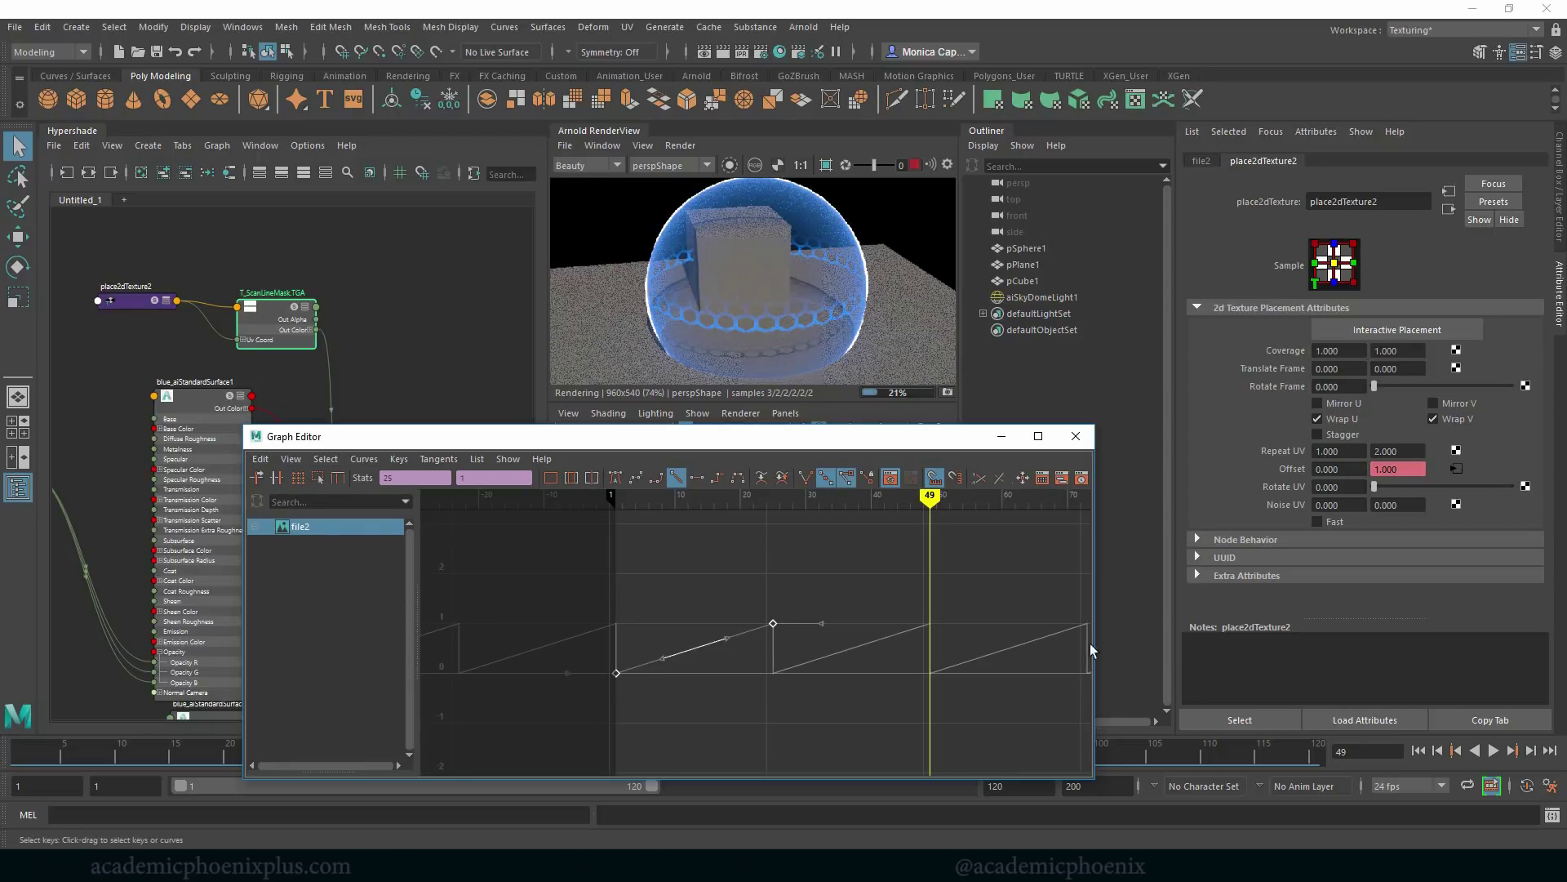
pyautogui.click(1076, 436)
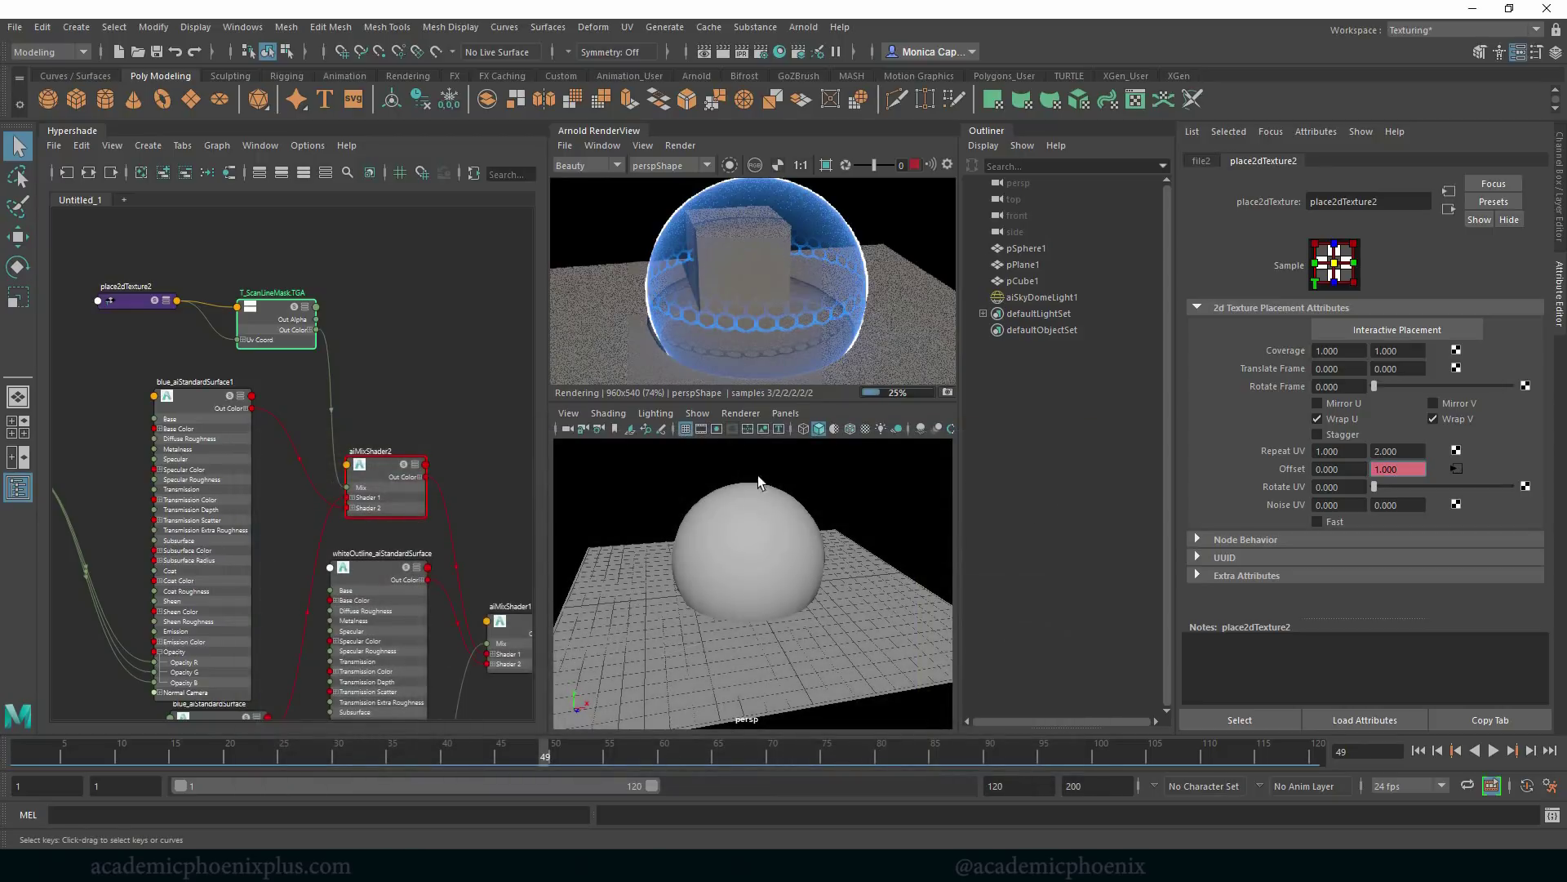
# Enlarge the Arnold RenderView, then play the scan-line animation and stop it at frame 62.
pyautogui.moveTo(670, 403); pyautogui.dragTo(669, 435)
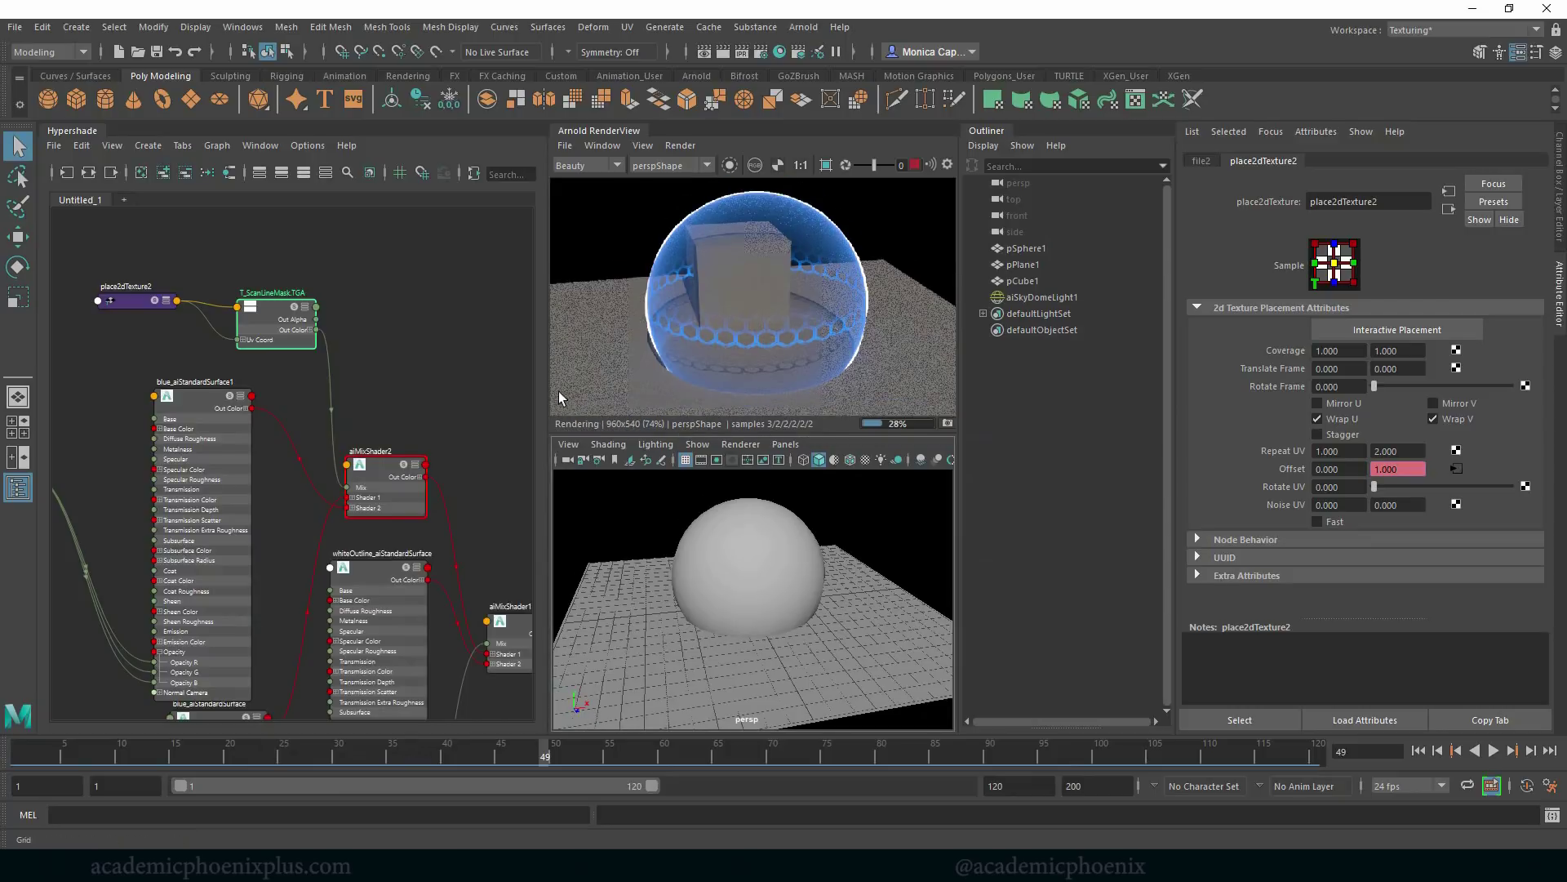
pyautogui.moveTo(545, 374); pyautogui.dragTo(523, 374)
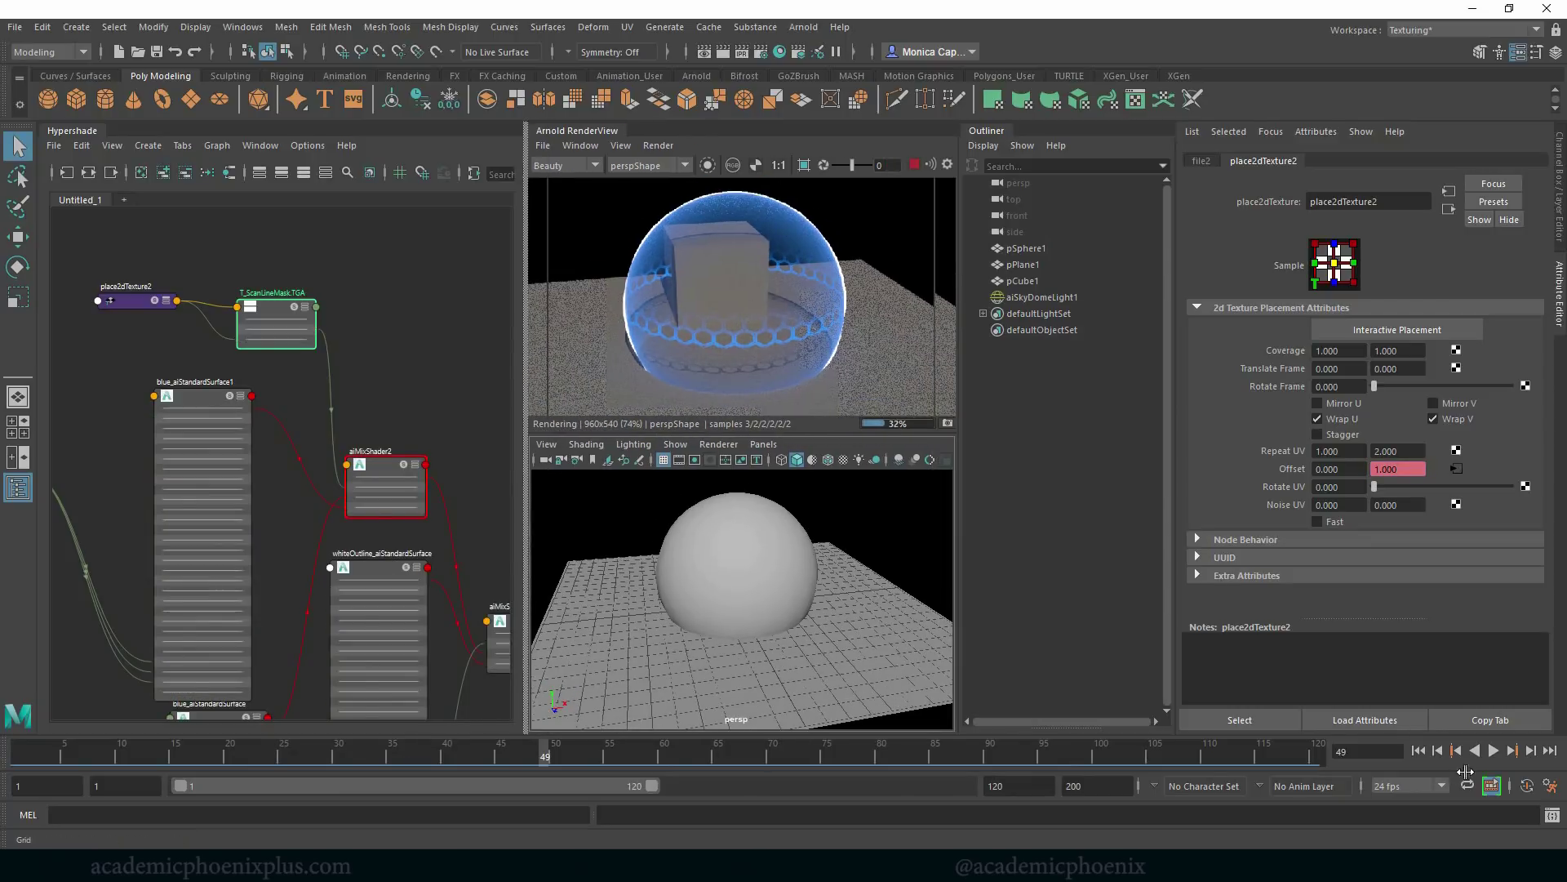
pyautogui.click(1499, 754)
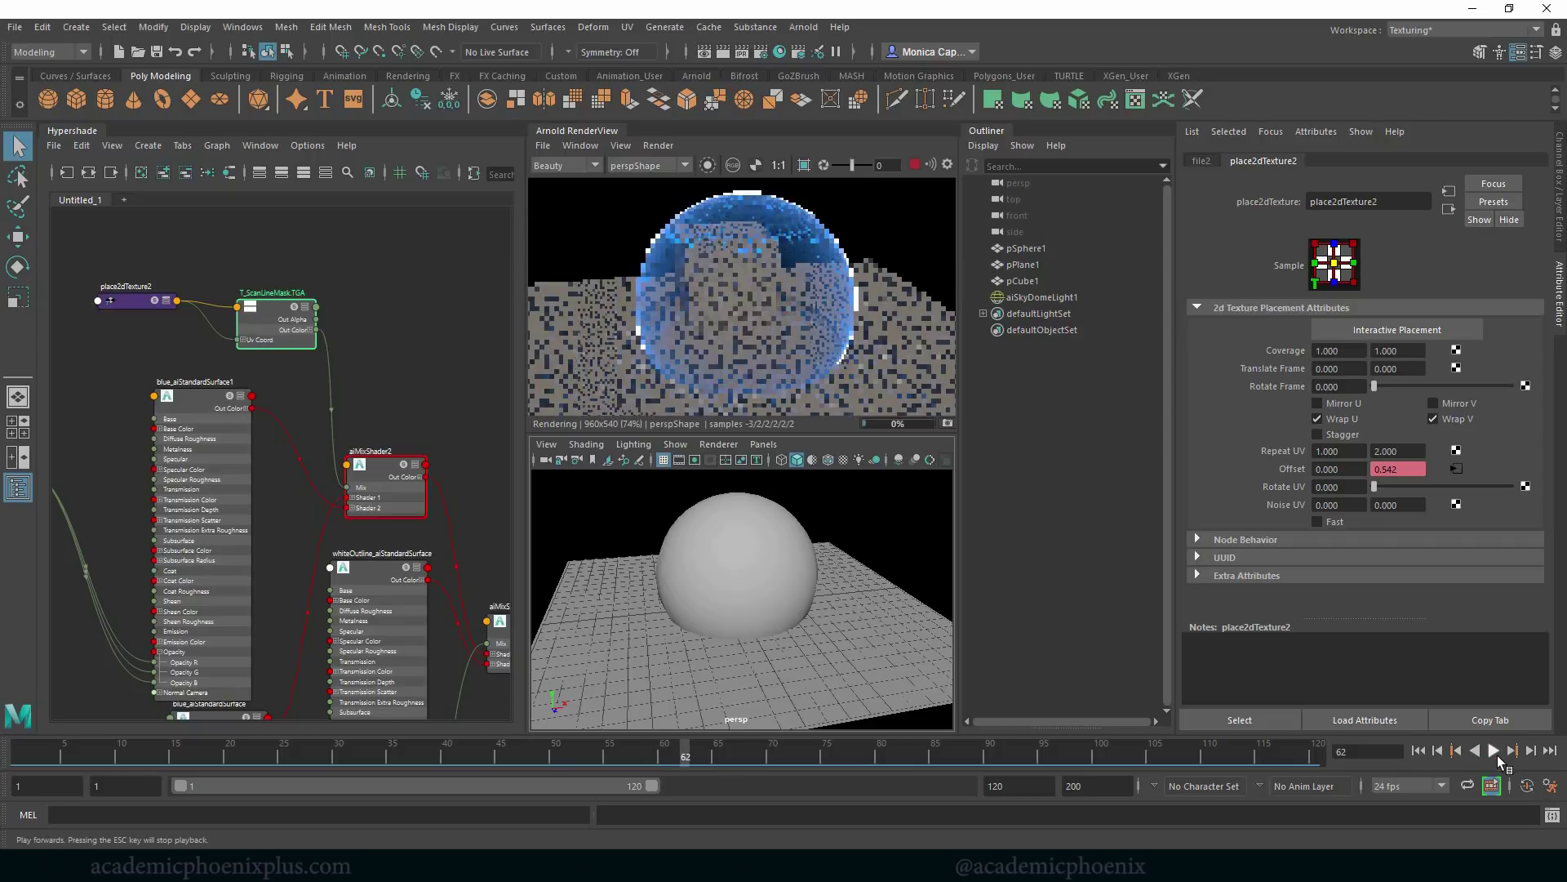
pyautogui.click(1497, 757)
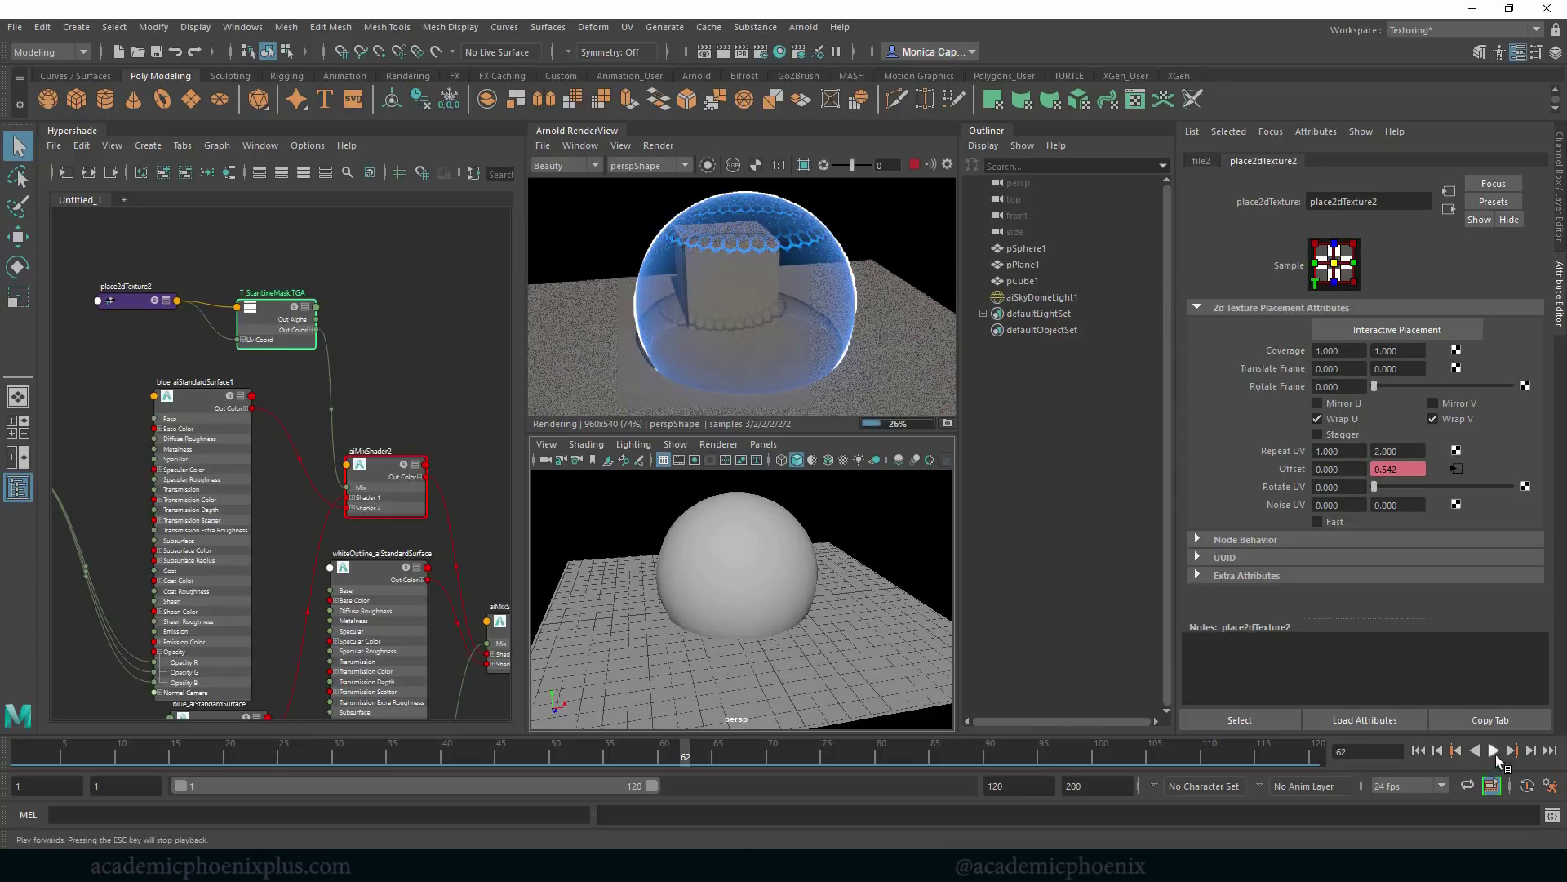
# Turn off Casts Shadows in the render stats of the shield sphere.
pyautogui.click(800, 531)
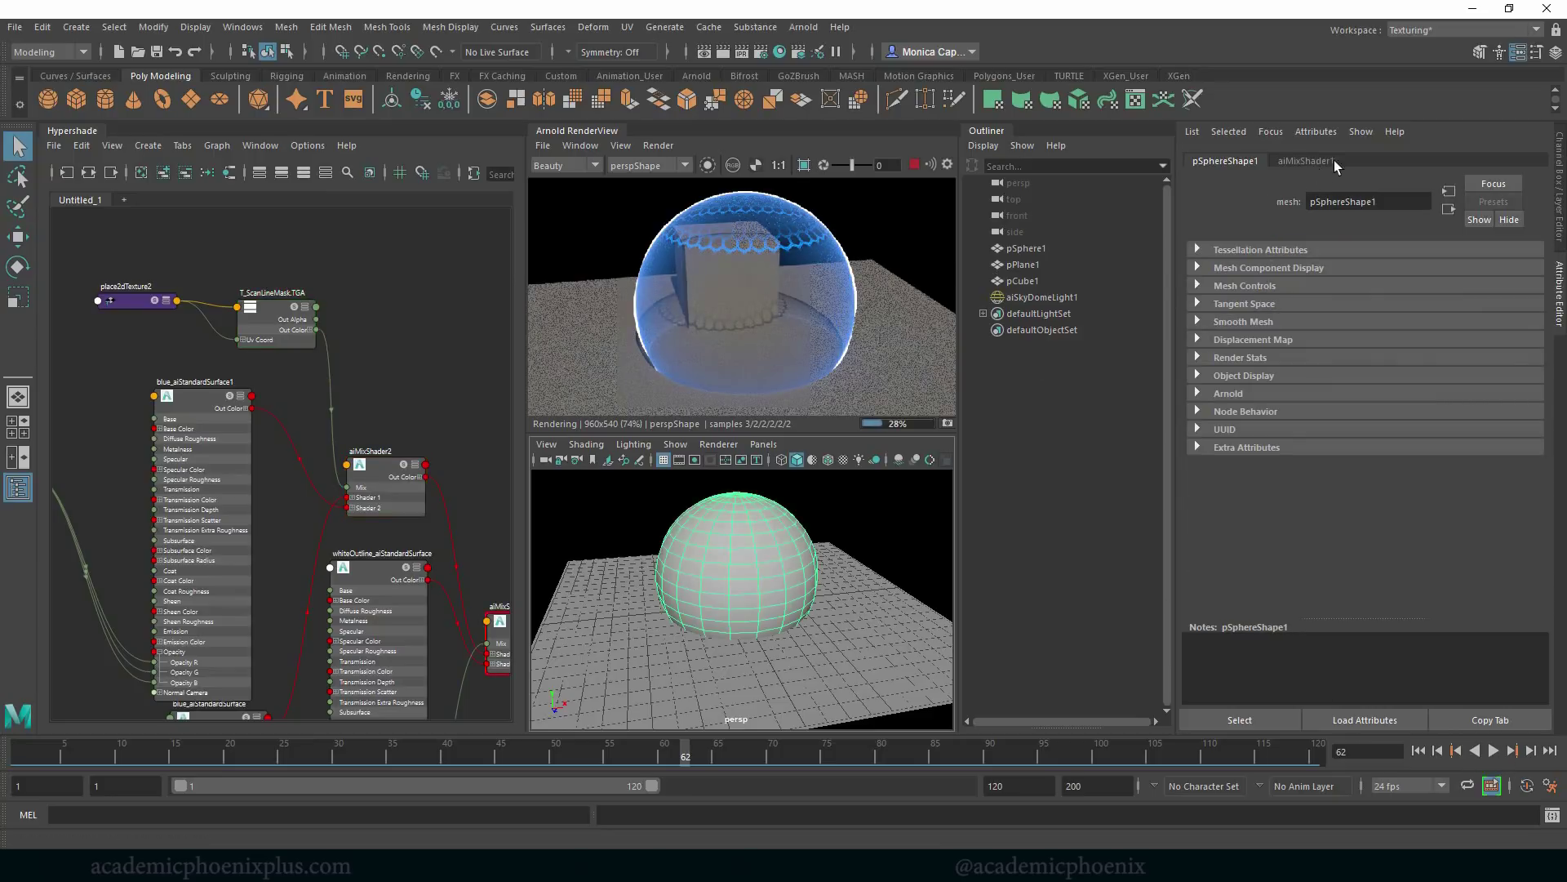
pyautogui.click(1254, 359)
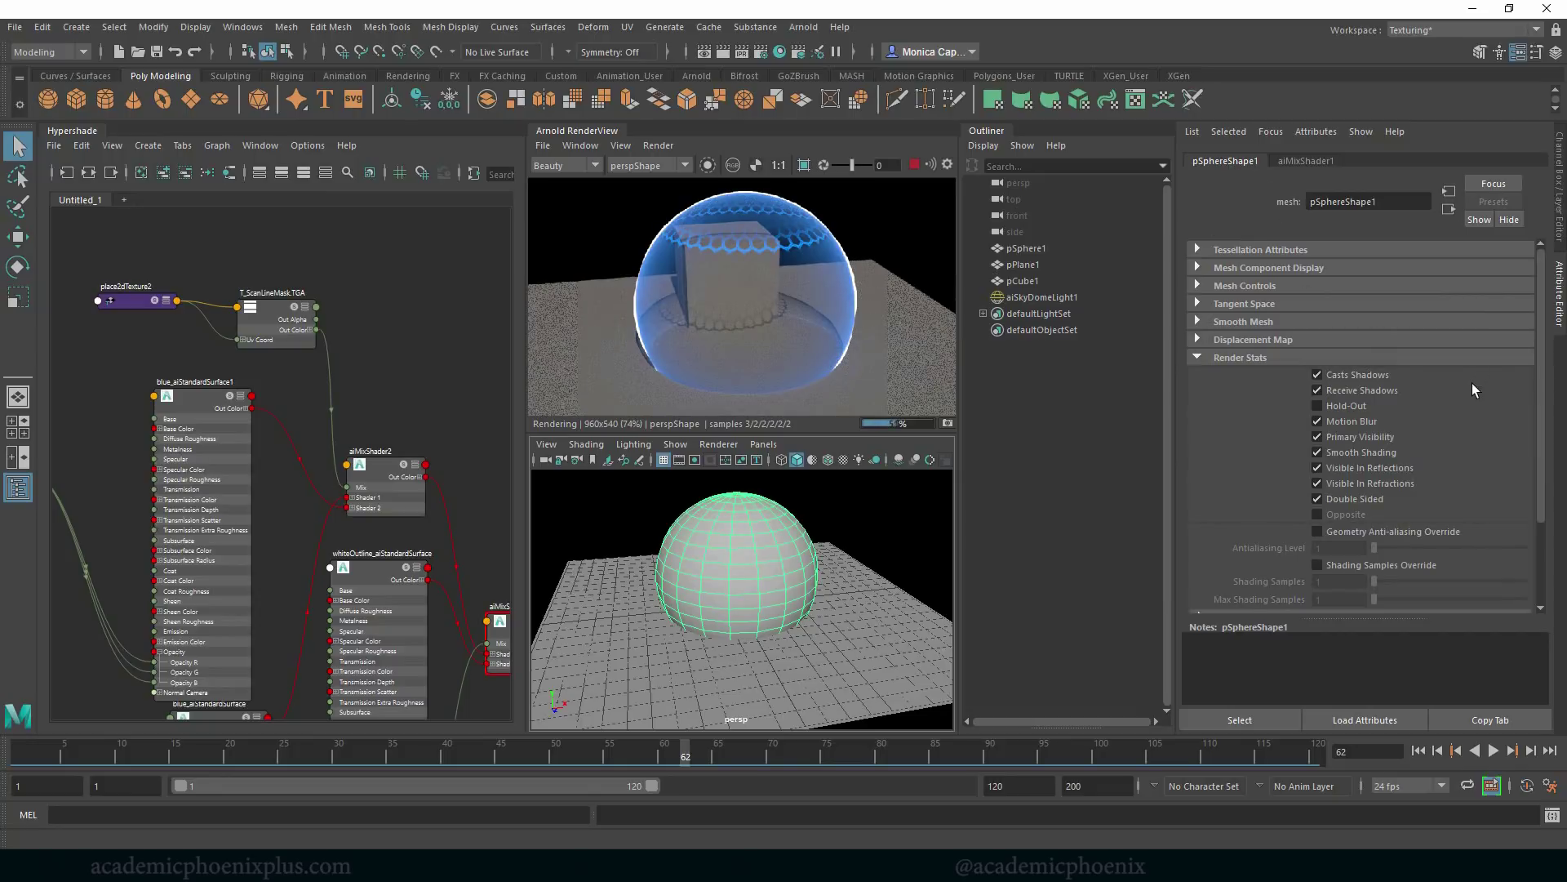
pyautogui.click(1374, 376)
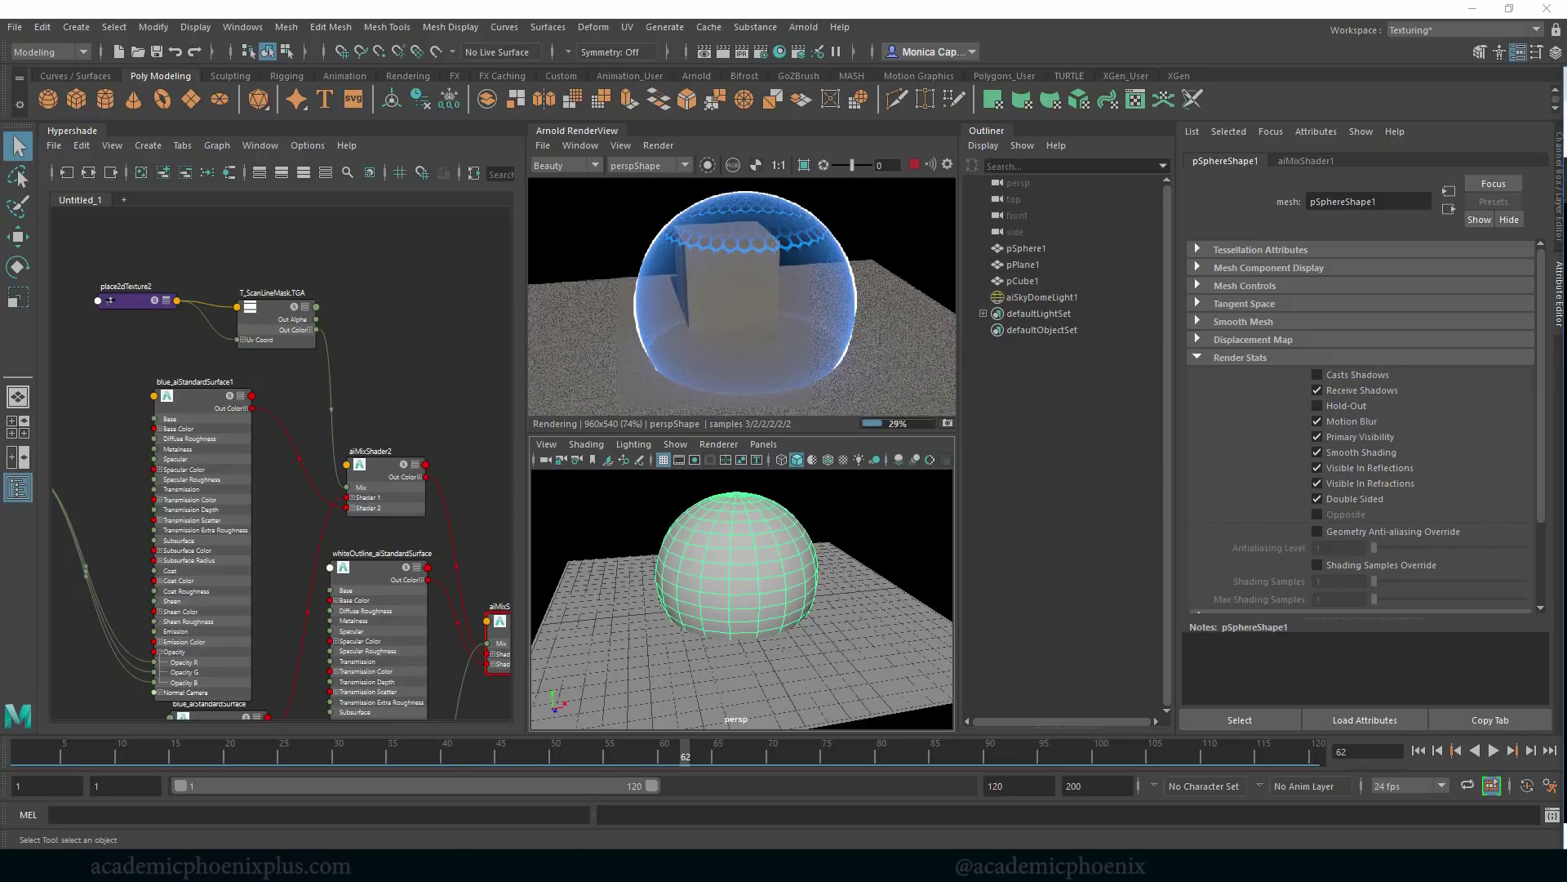
# Compare the shield with the Winston shield reference video in the browser, then examine the render in Maya from another angle.
pyautogui.moveTo(1566, 64); pyautogui.dragTo(858, 72)
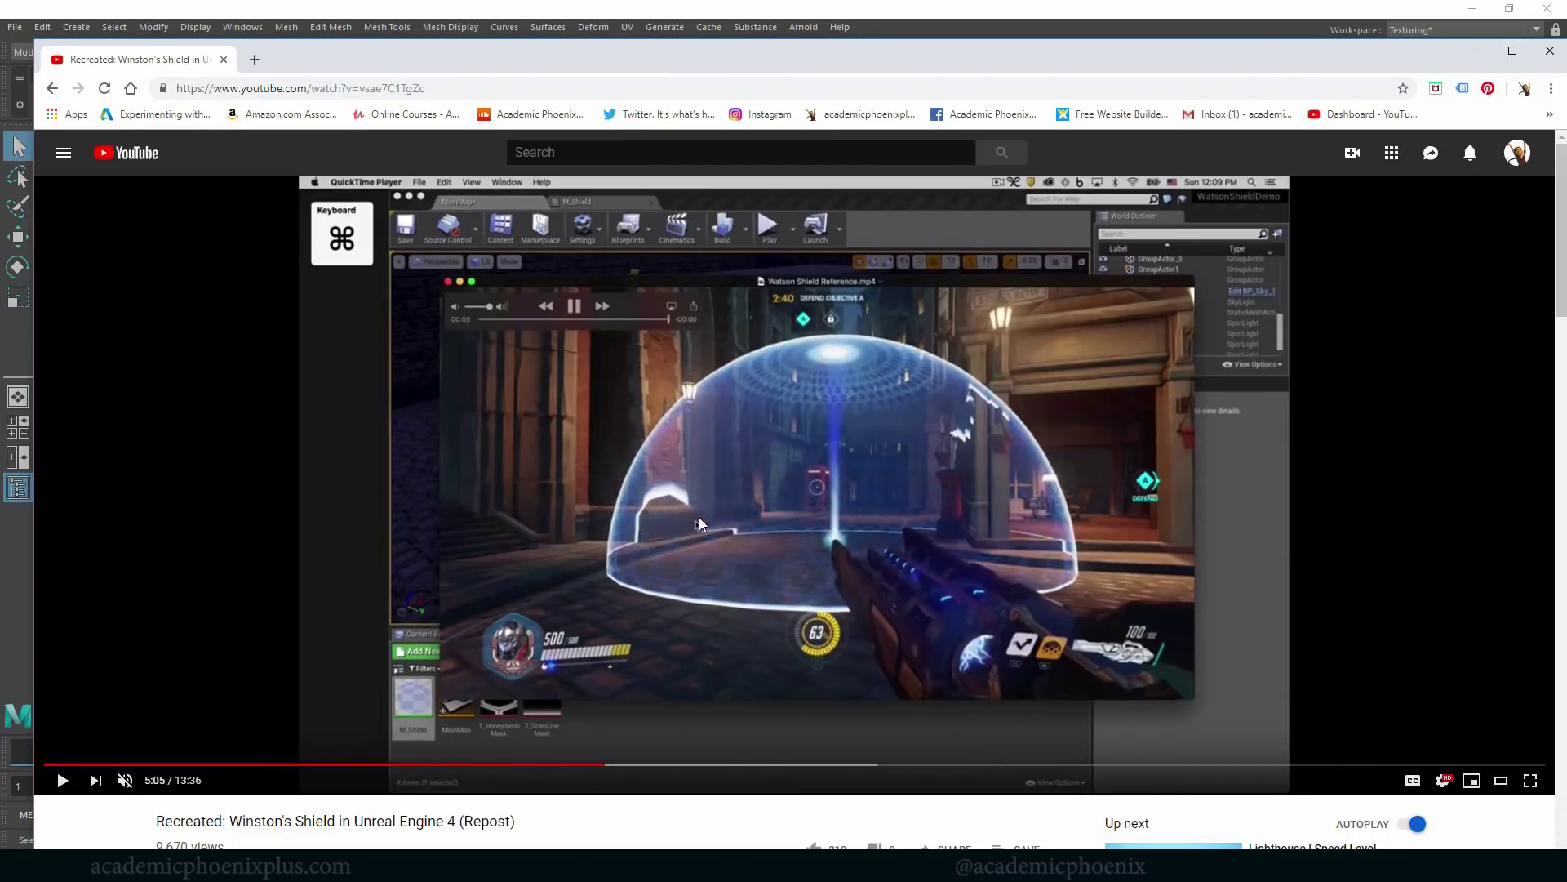
pyautogui.moveTo(998, 68); pyautogui.dragTo(1566, 135)
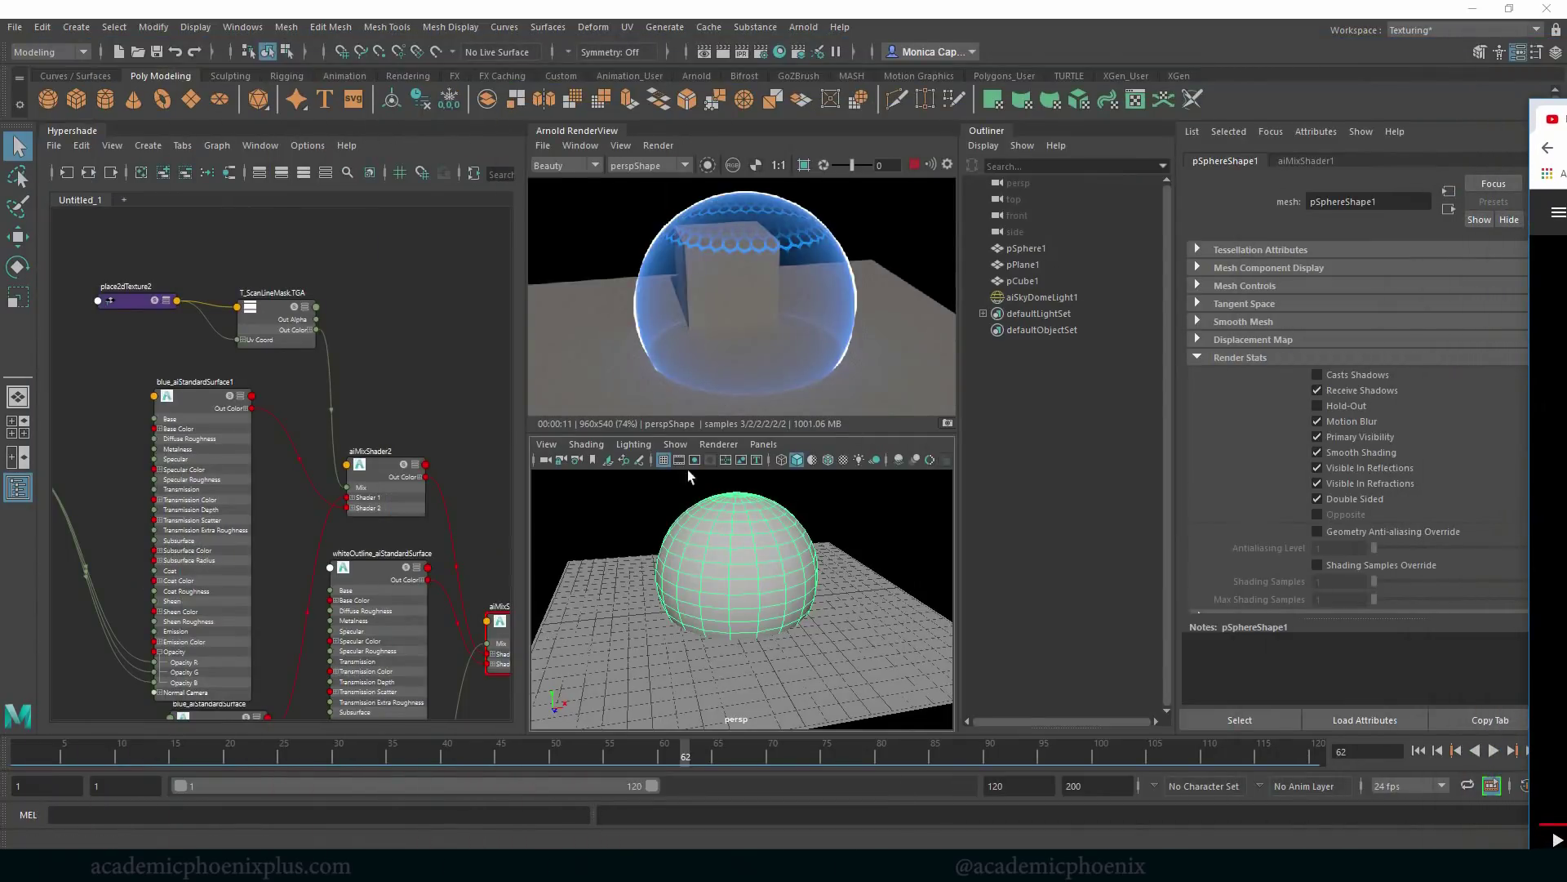
pyautogui.keyDown('alt'); pyautogui.moveTo(687, 469); pyautogui.dragTo(693, 525); pyautogui.keyUp('alt')
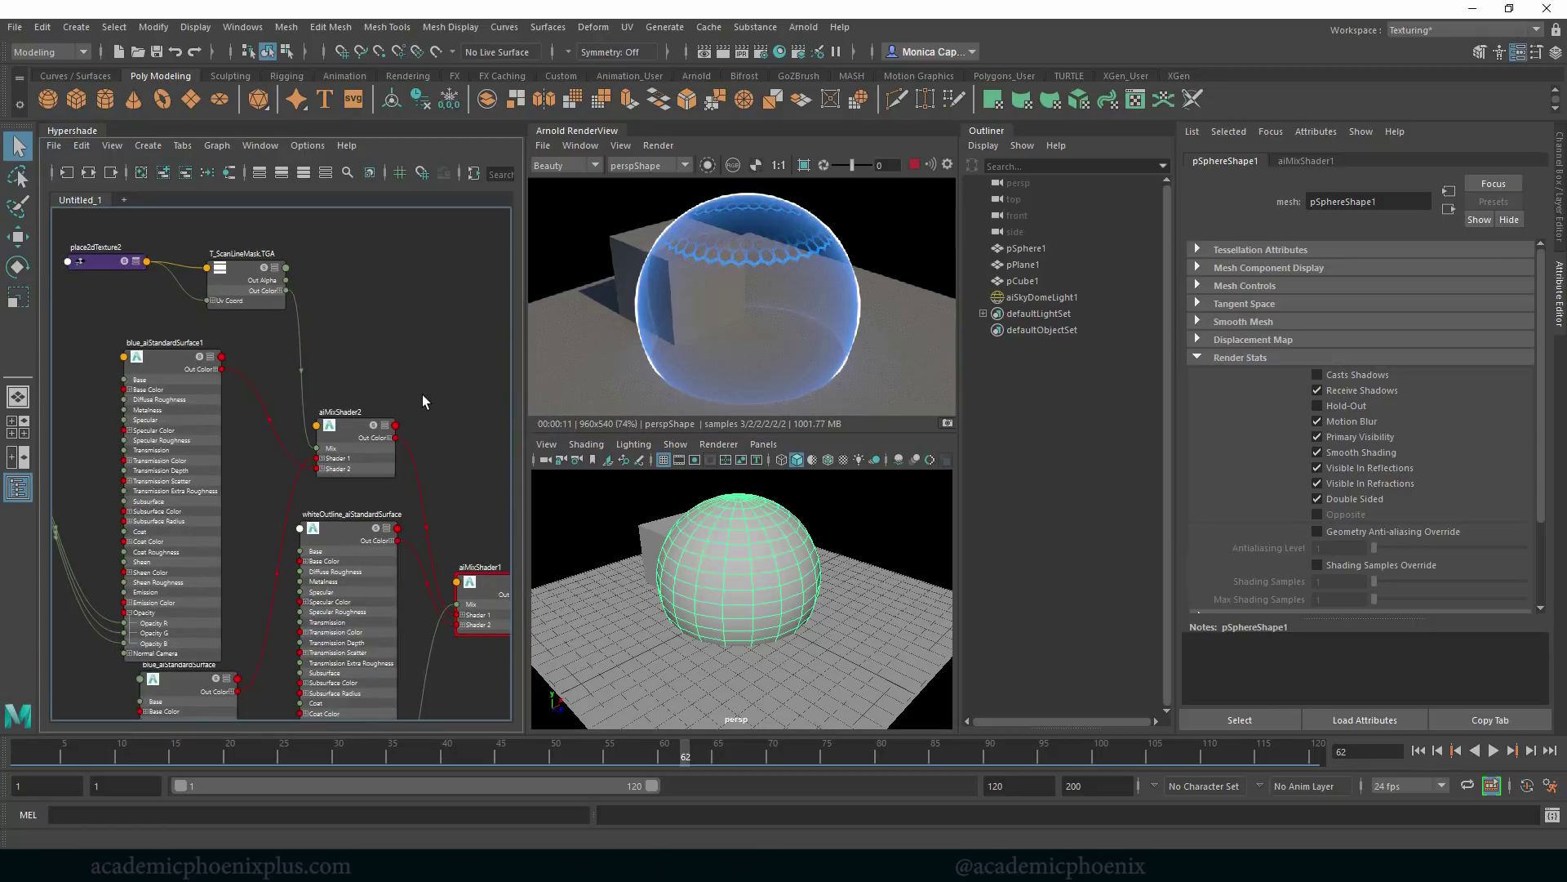
# Tidy the shader graph by separating the overlapping lower blue_aiStandardSurface node, shifting aiMixShader1 slightly and placing aiFacingRatio1 above it.
pyautogui.keyDown('alt'); pyautogui.moveTo(419, 405); pyautogui.dragTo(384, 331, button='middle'); pyautogui.keyUp('alt')
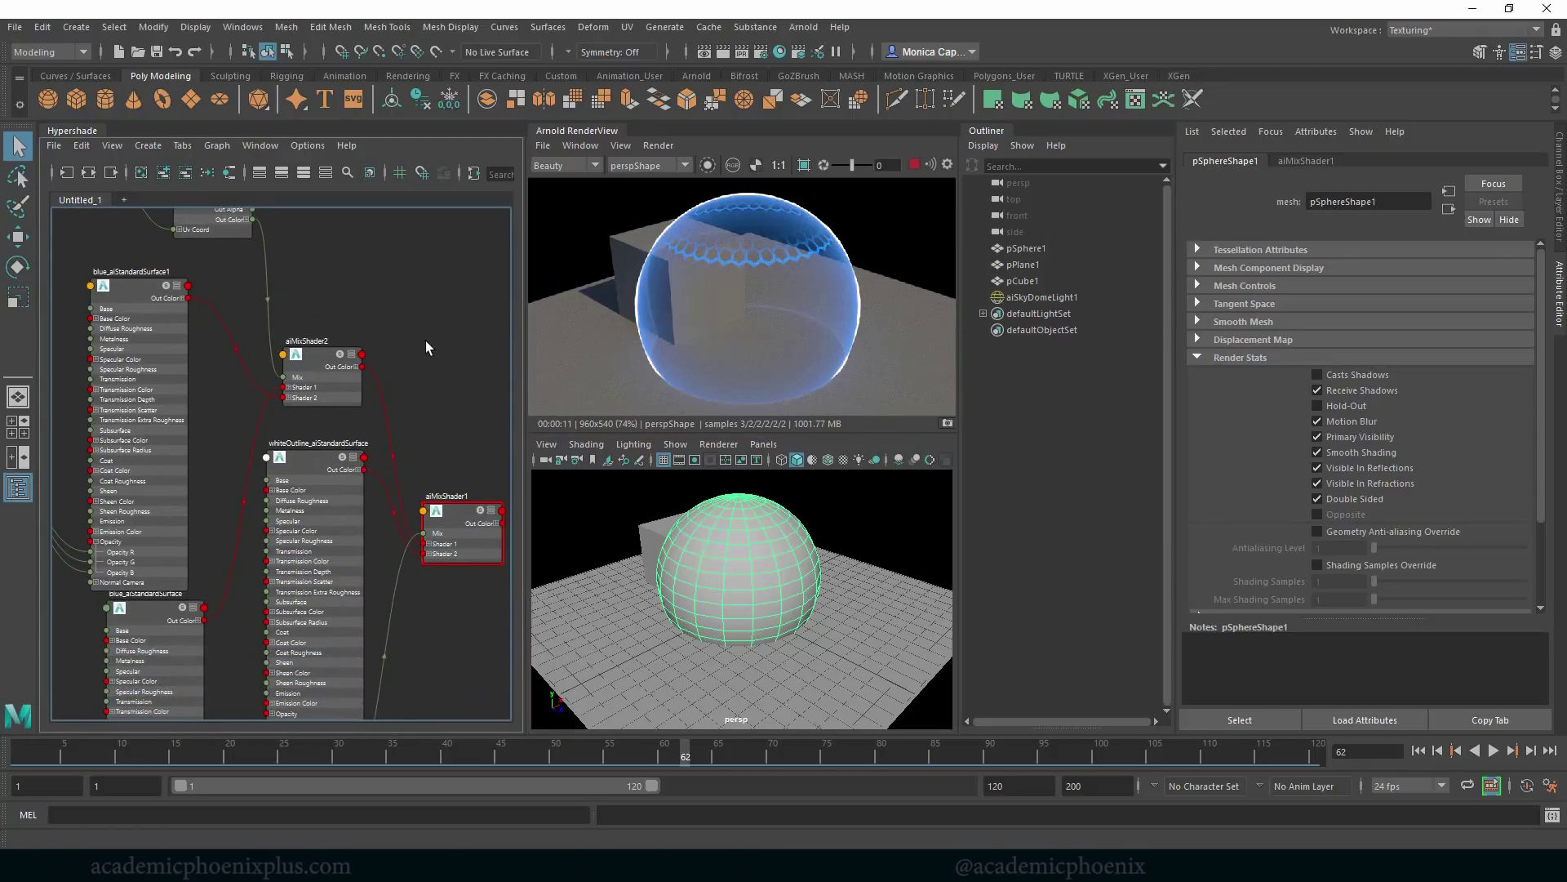
pyautogui.scroll(-5, 420, 351)
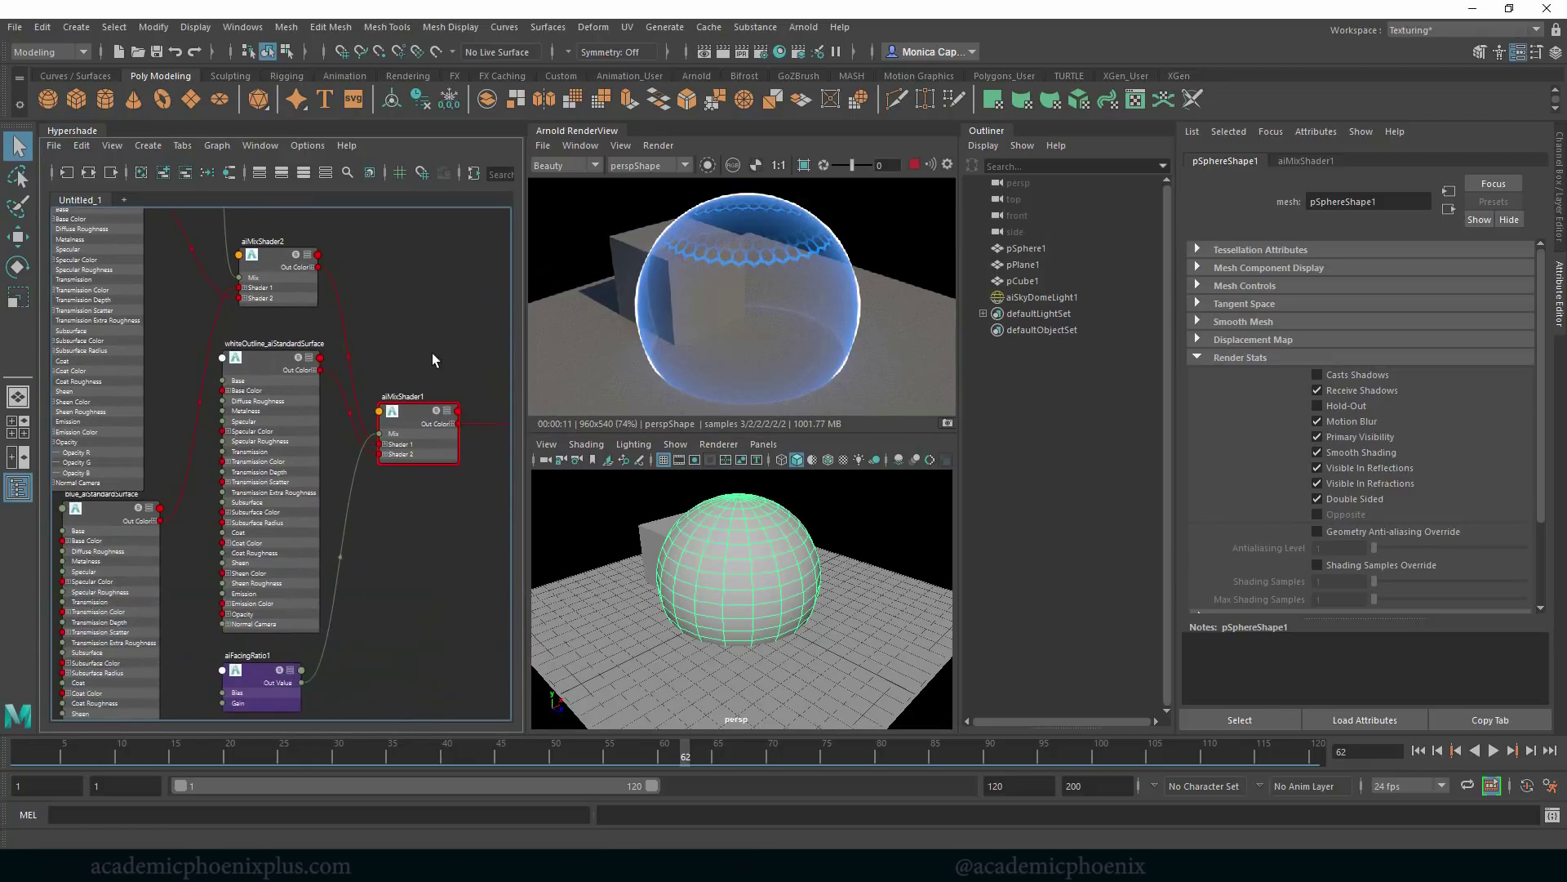
pyautogui.keyDown('alt'); pyautogui.moveTo(425, 331); pyautogui.dragTo(436, 373, button='middle'); pyautogui.keyUp('alt')
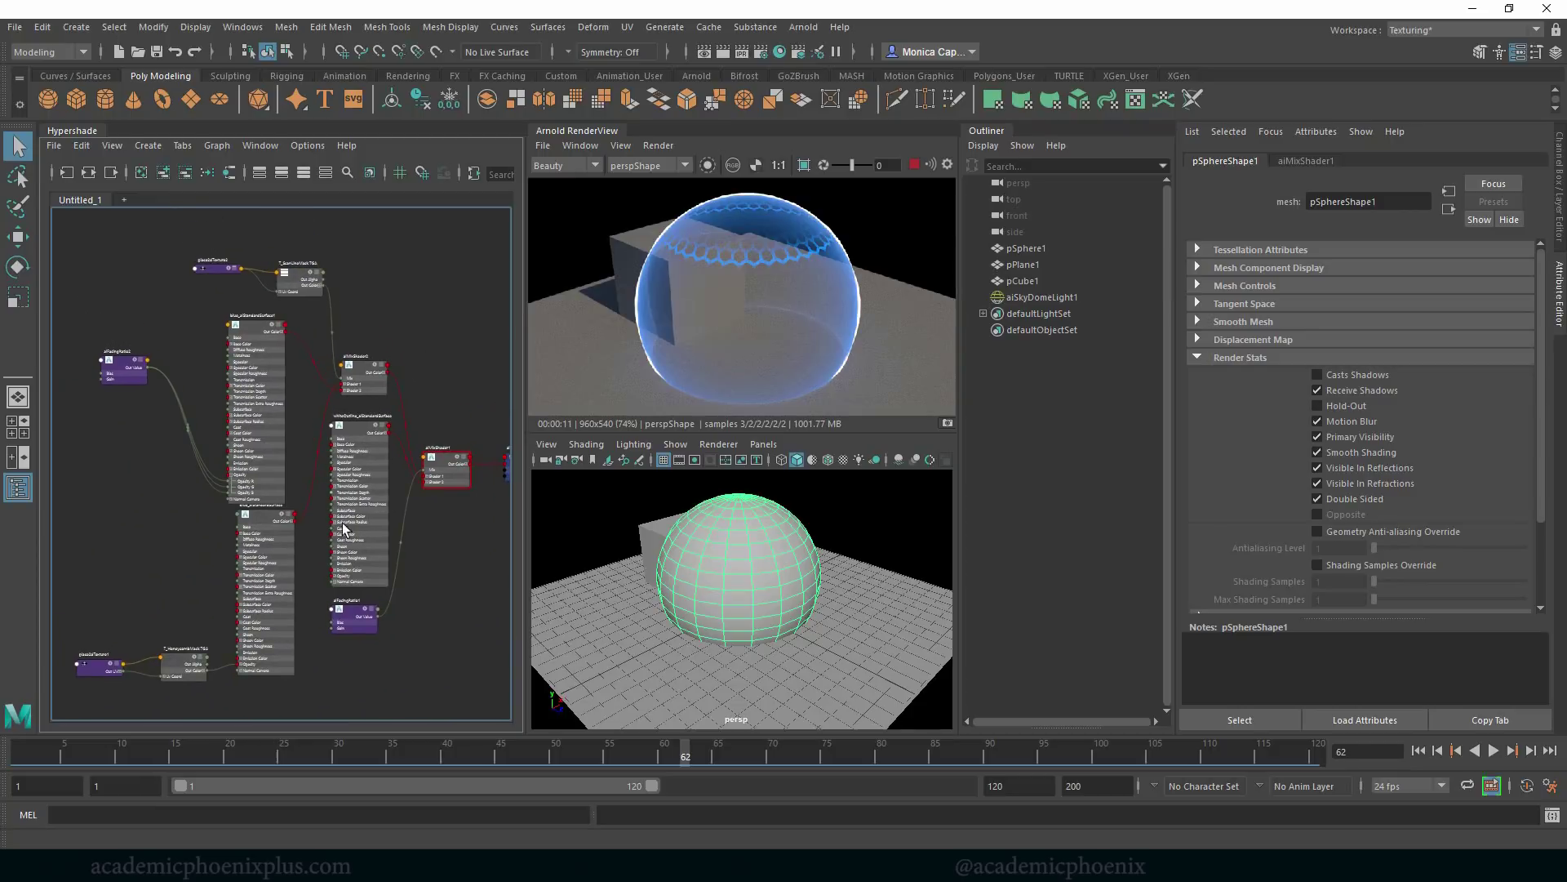
pyautogui.click(262, 586)
pyautogui.click(441, 481)
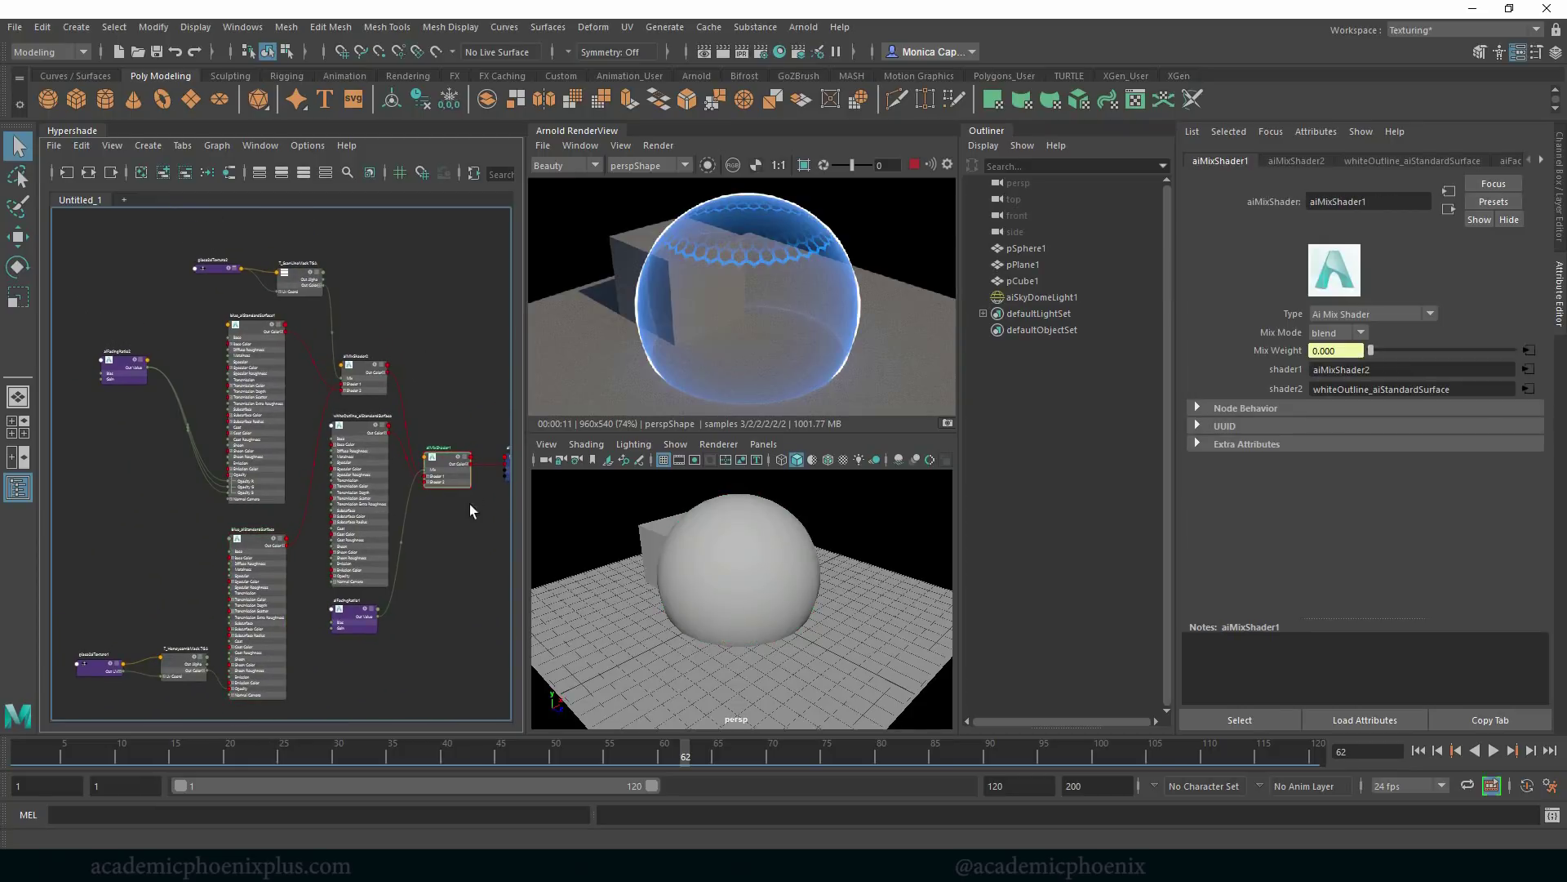
pyautogui.moveTo(440, 478); pyautogui.dragTo(449, 481)
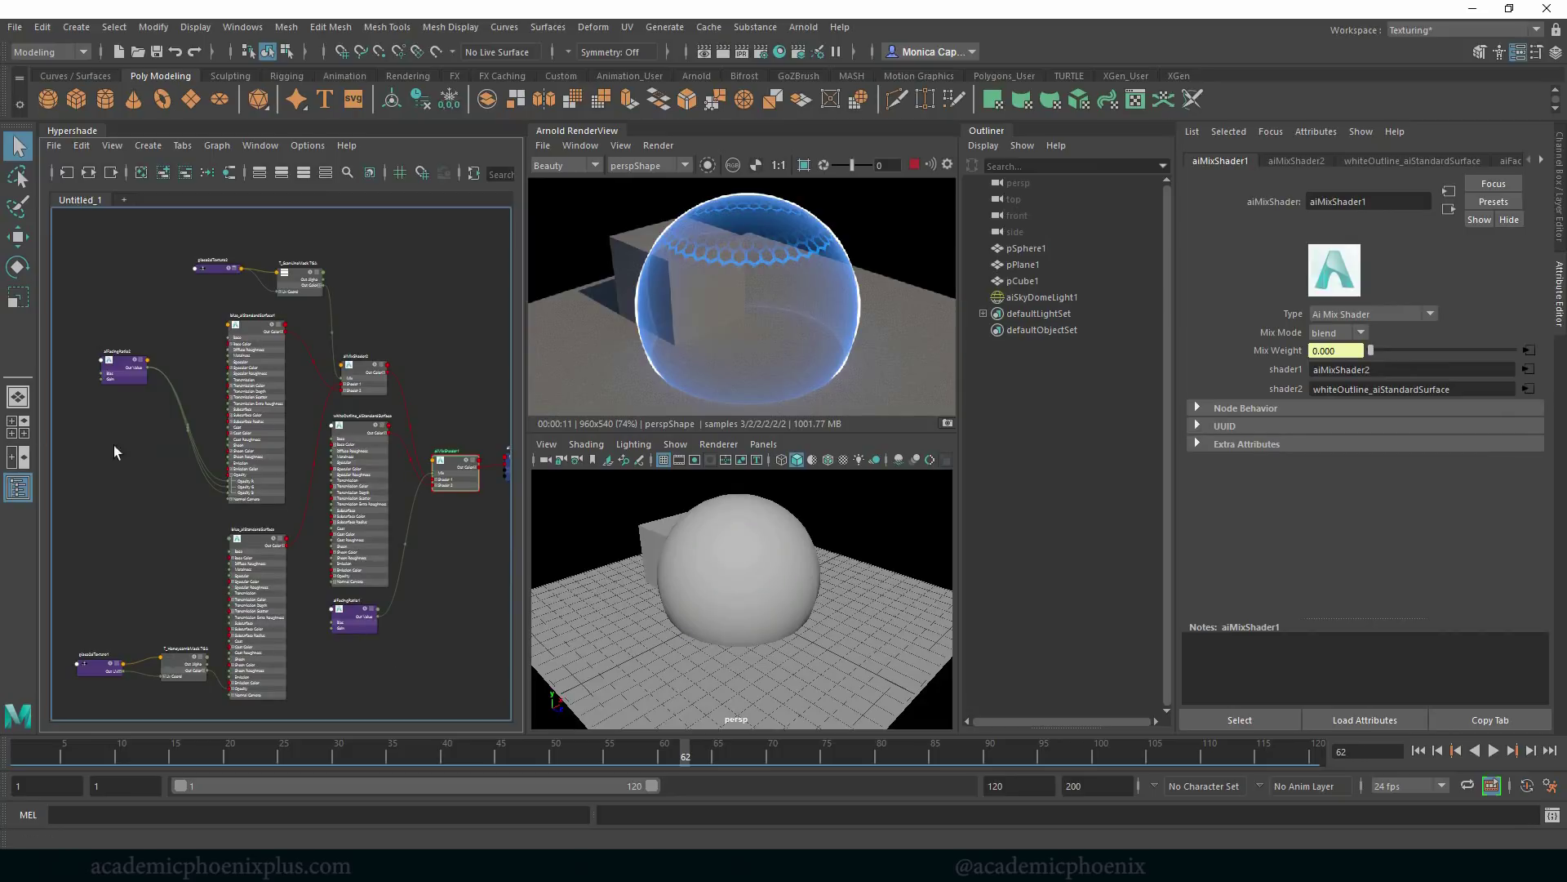
pyautogui.click(157, 463)
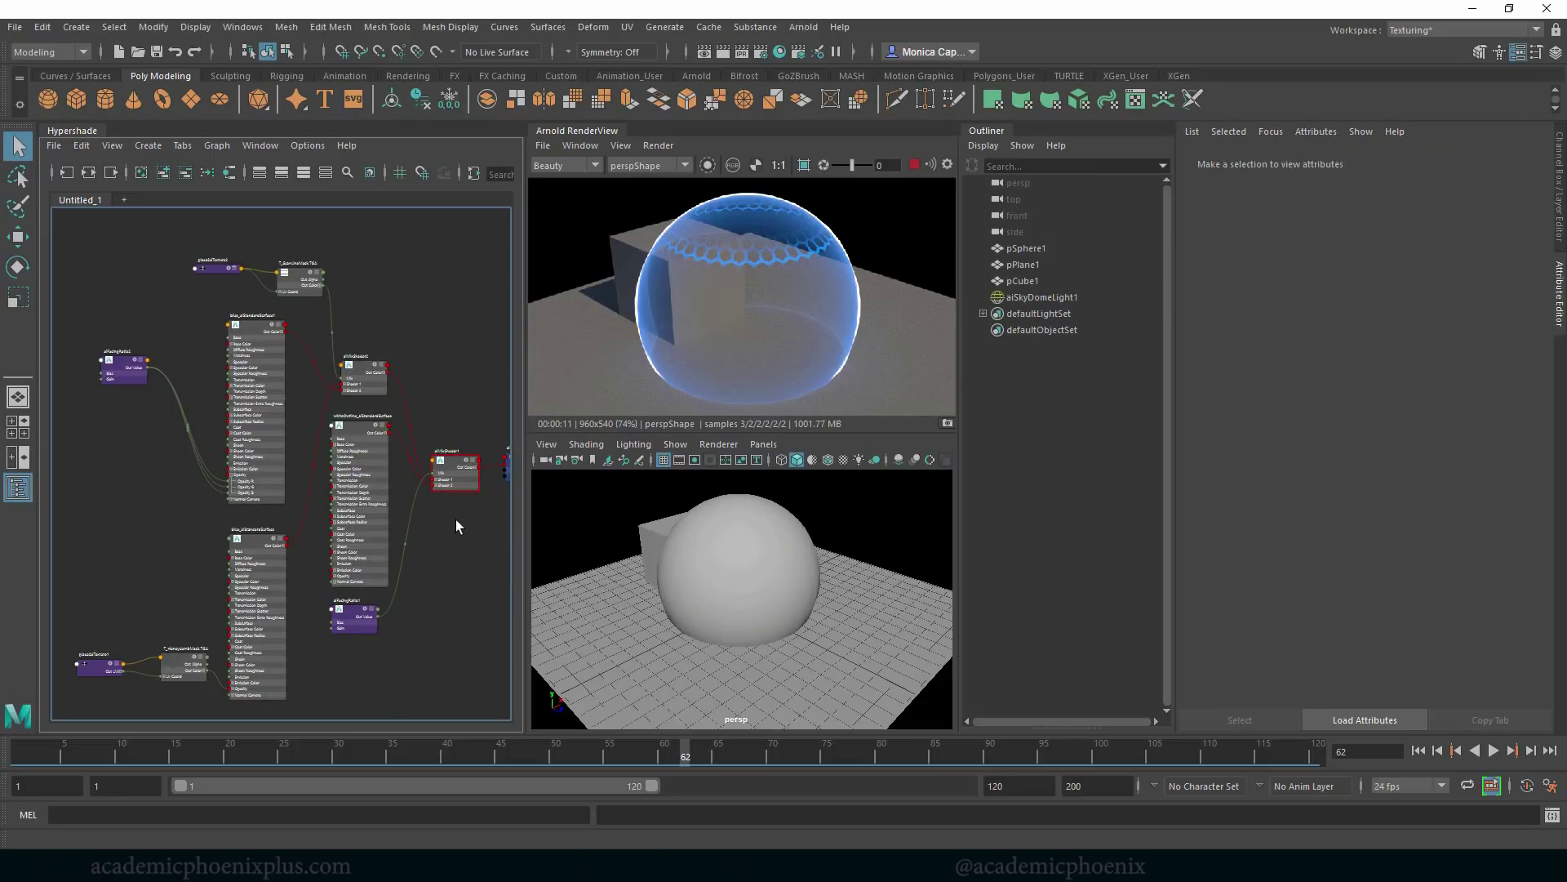
pyautogui.moveTo(363, 623); pyautogui.dragTo(457, 350)
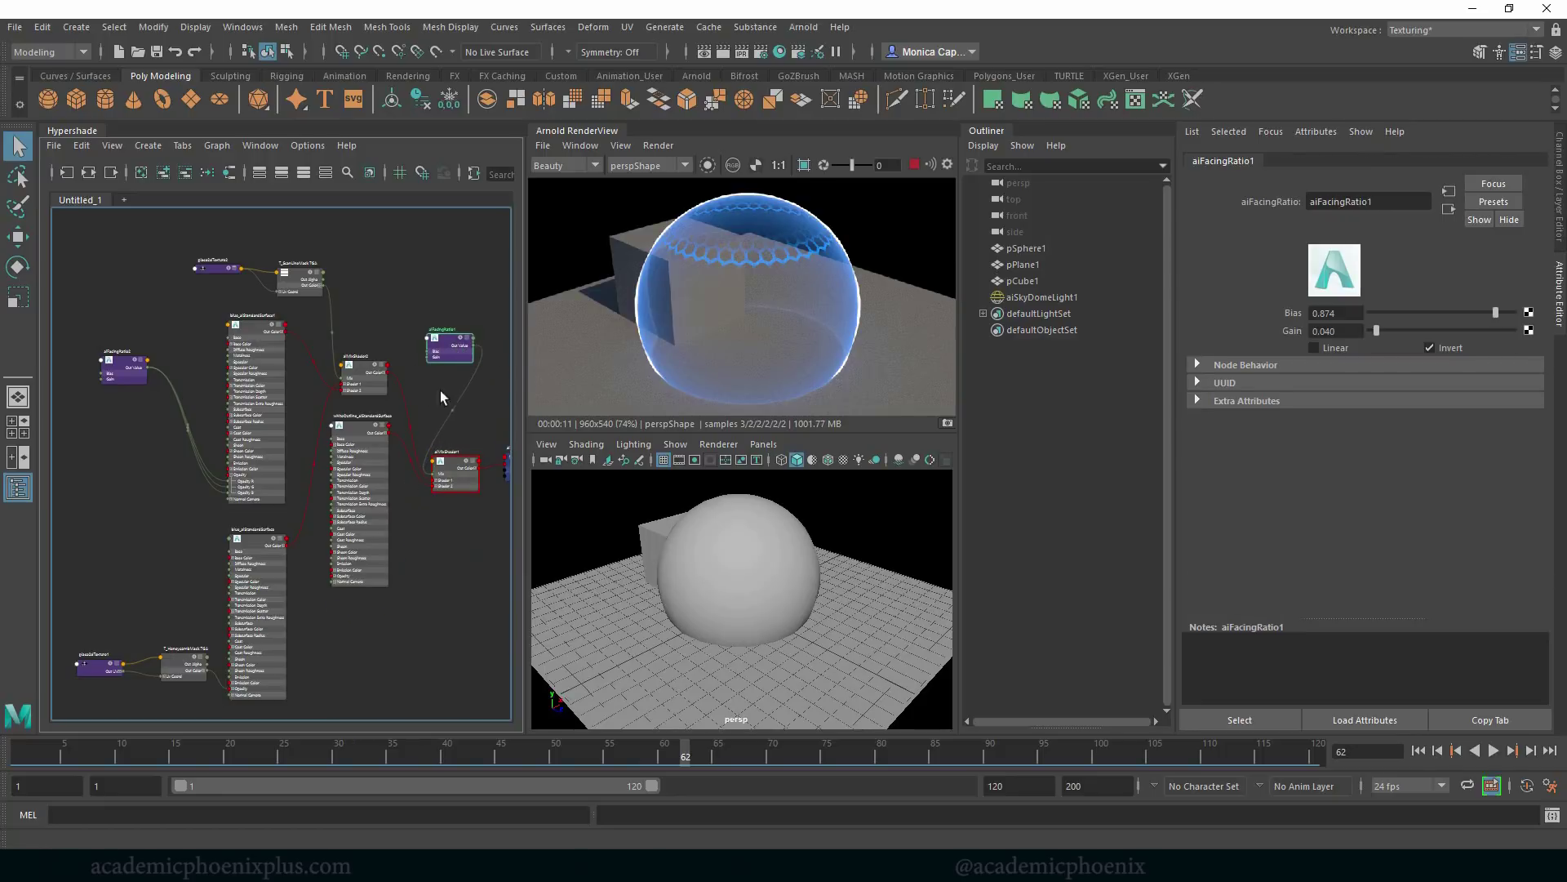